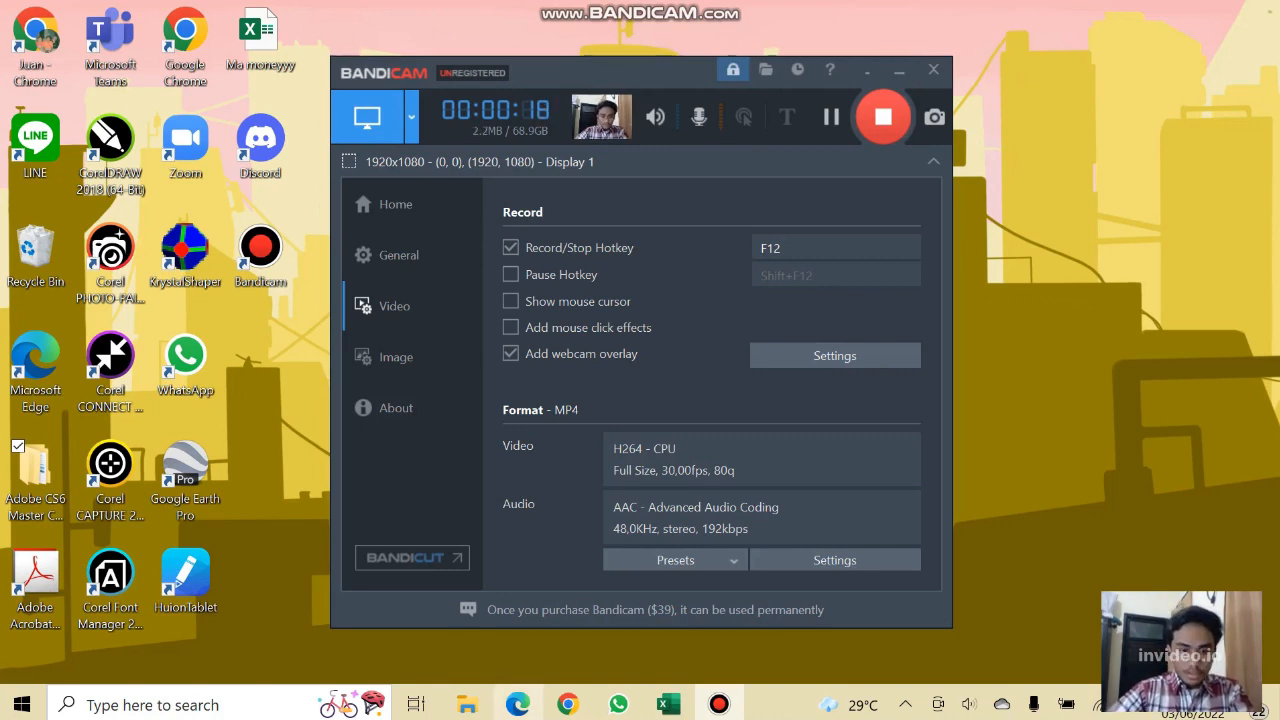
# Launch Dips from the run_the_app folder and dismiss its start-up dialogs.
pyautogui.click(467, 704)
pyautogui.click(400, 623)
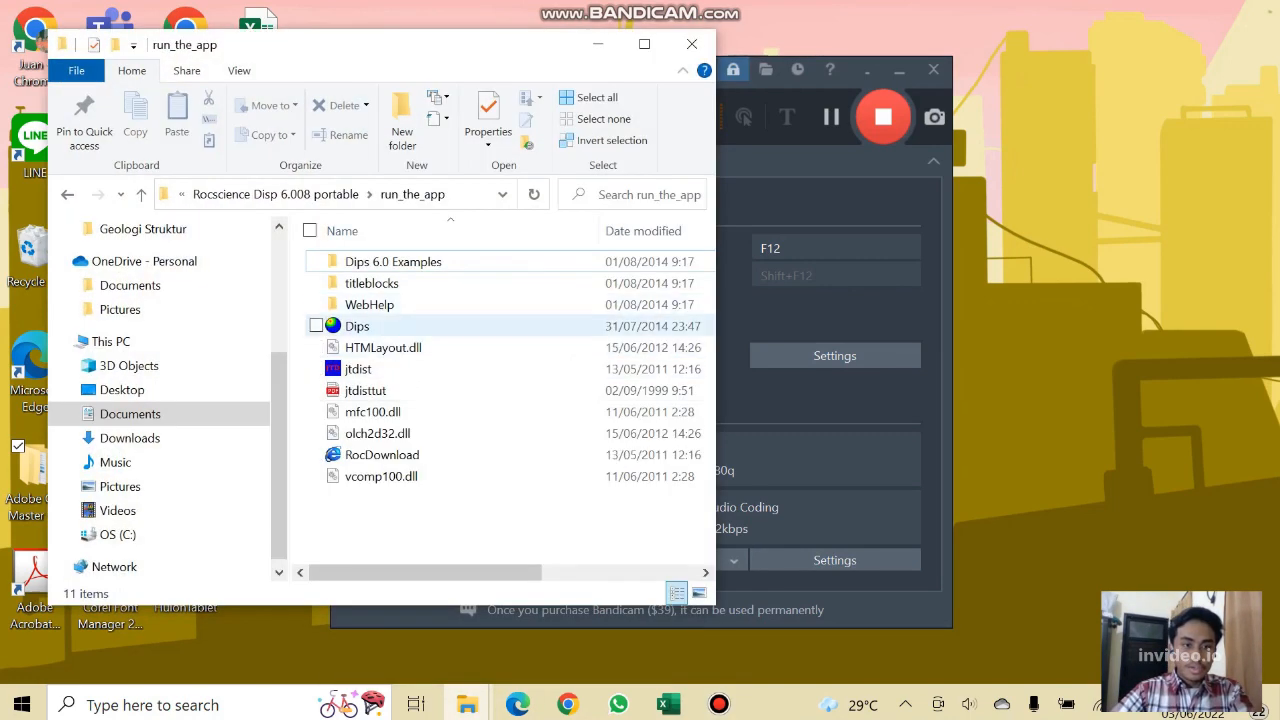
pyautogui.doubleClick(357, 326)
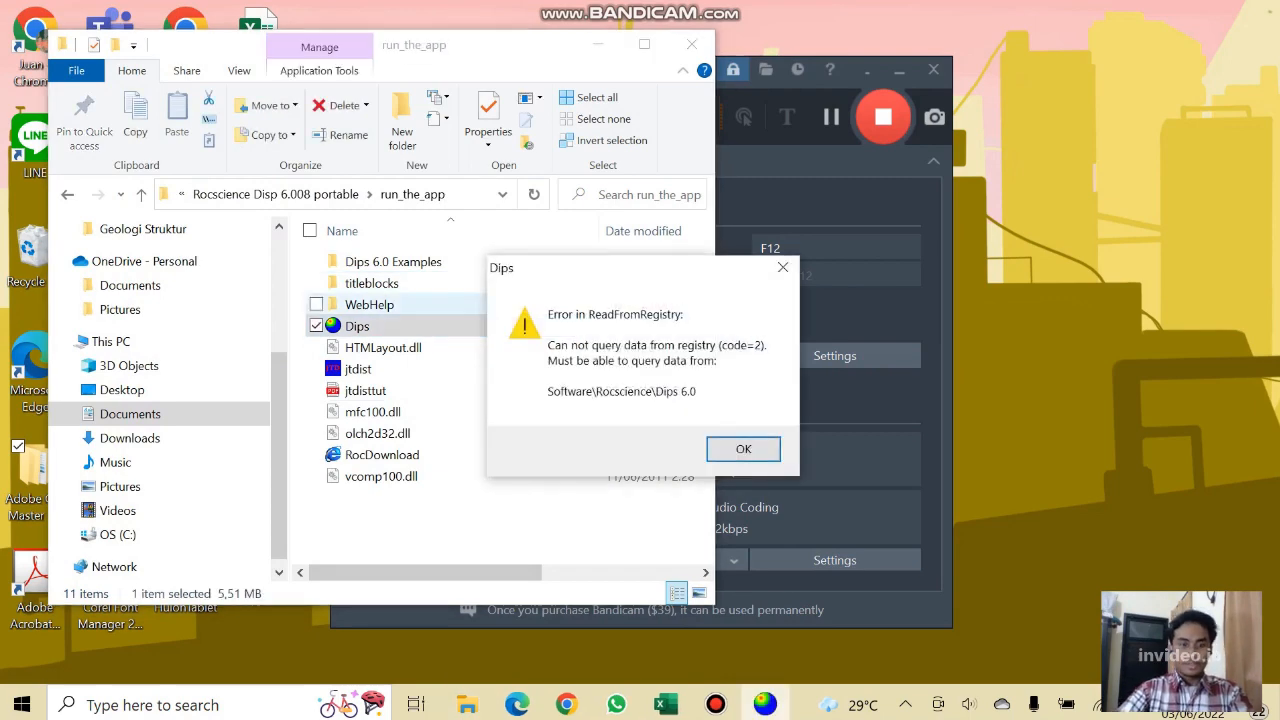
pyautogui.click(743, 449)
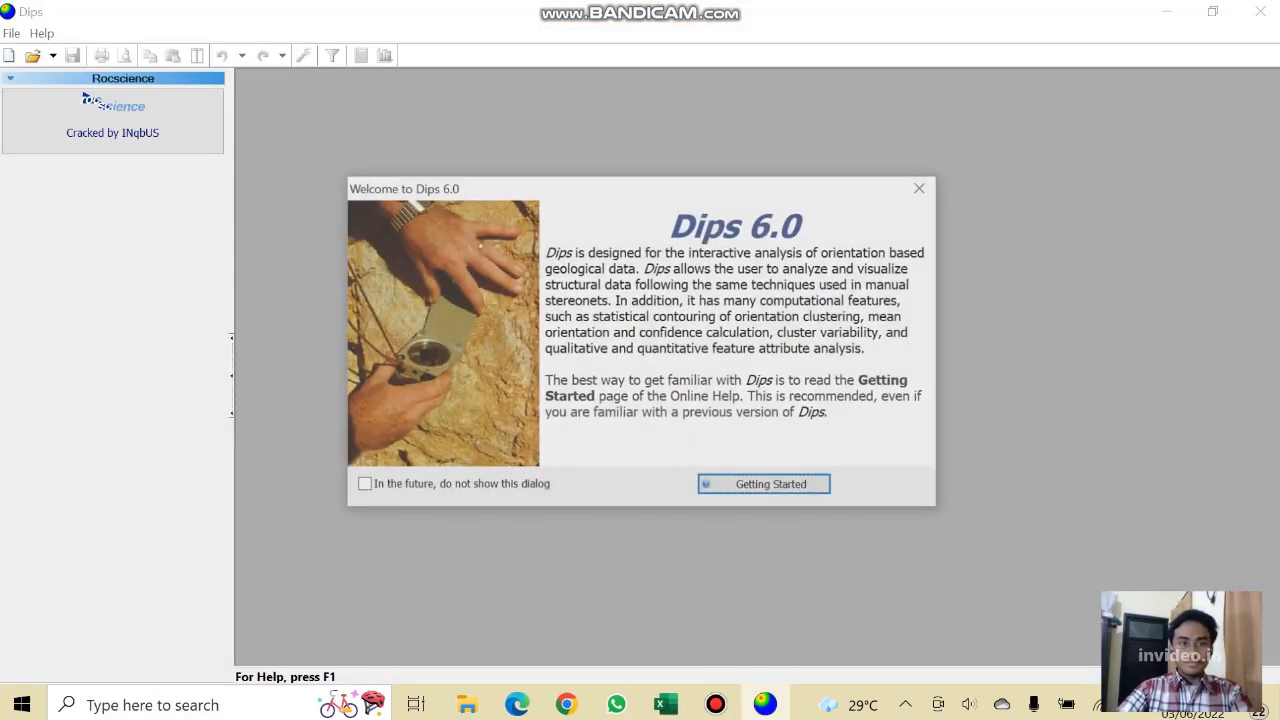
pyautogui.click(918, 188)
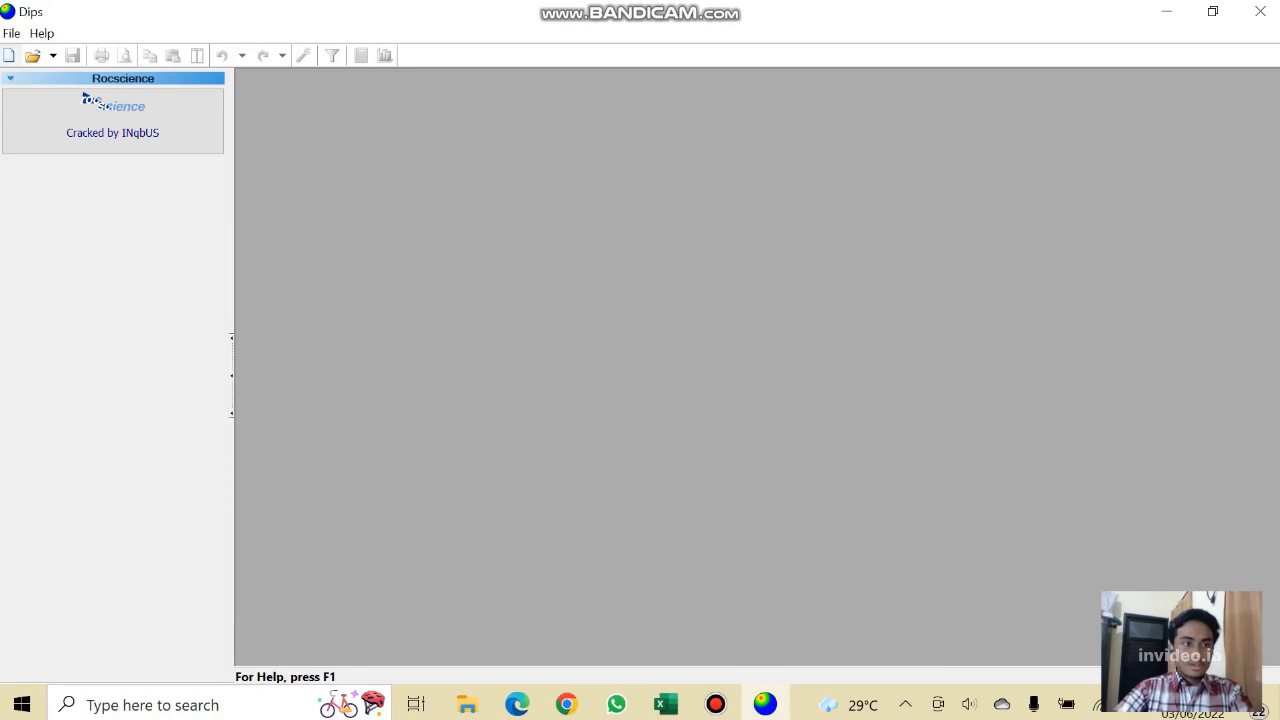
# Create a new project and set its global orientation format to Strike (Right) / Dip.
pyautogui.click(9, 55)
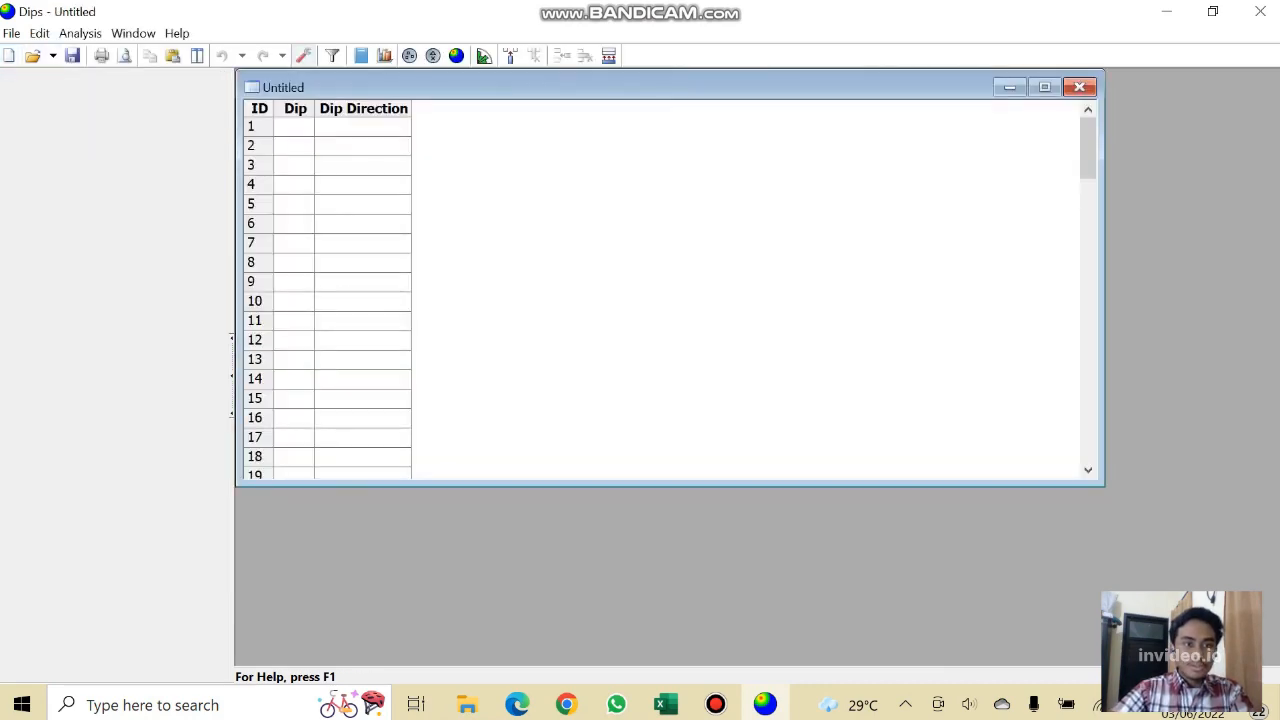
pyautogui.click(303, 55)
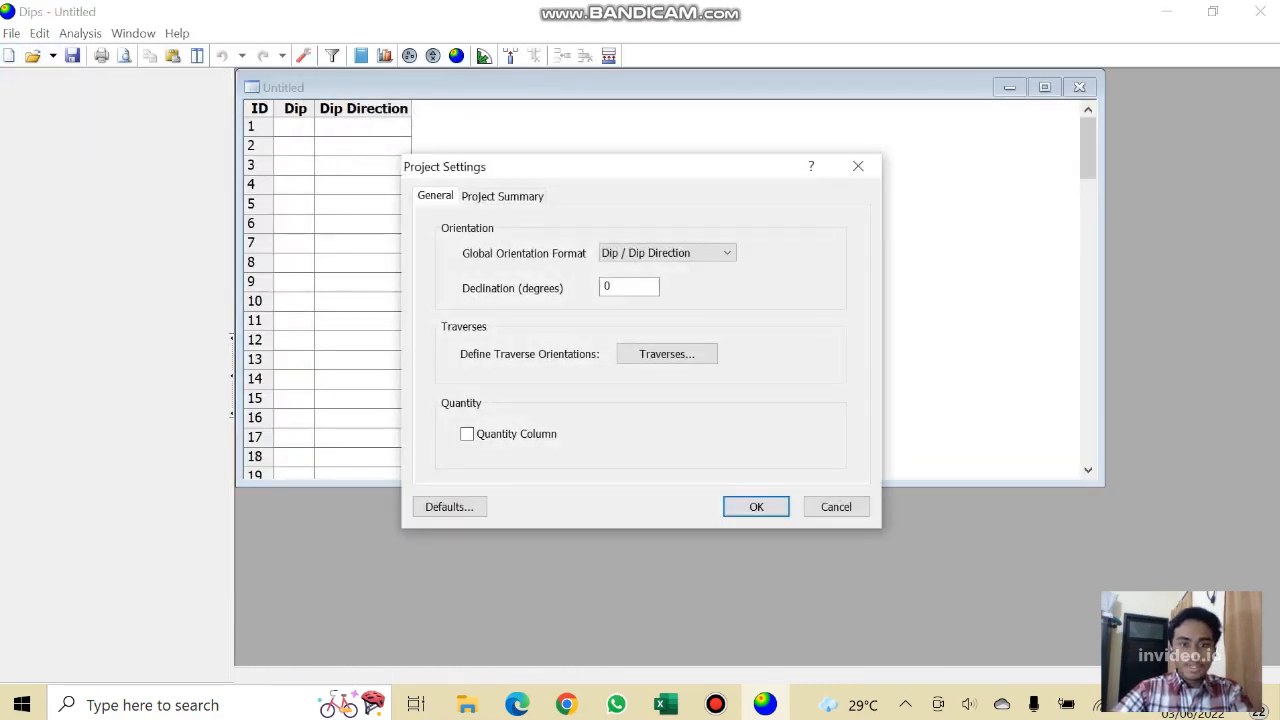
pyautogui.click(667, 252)
pyautogui.click(650, 281)
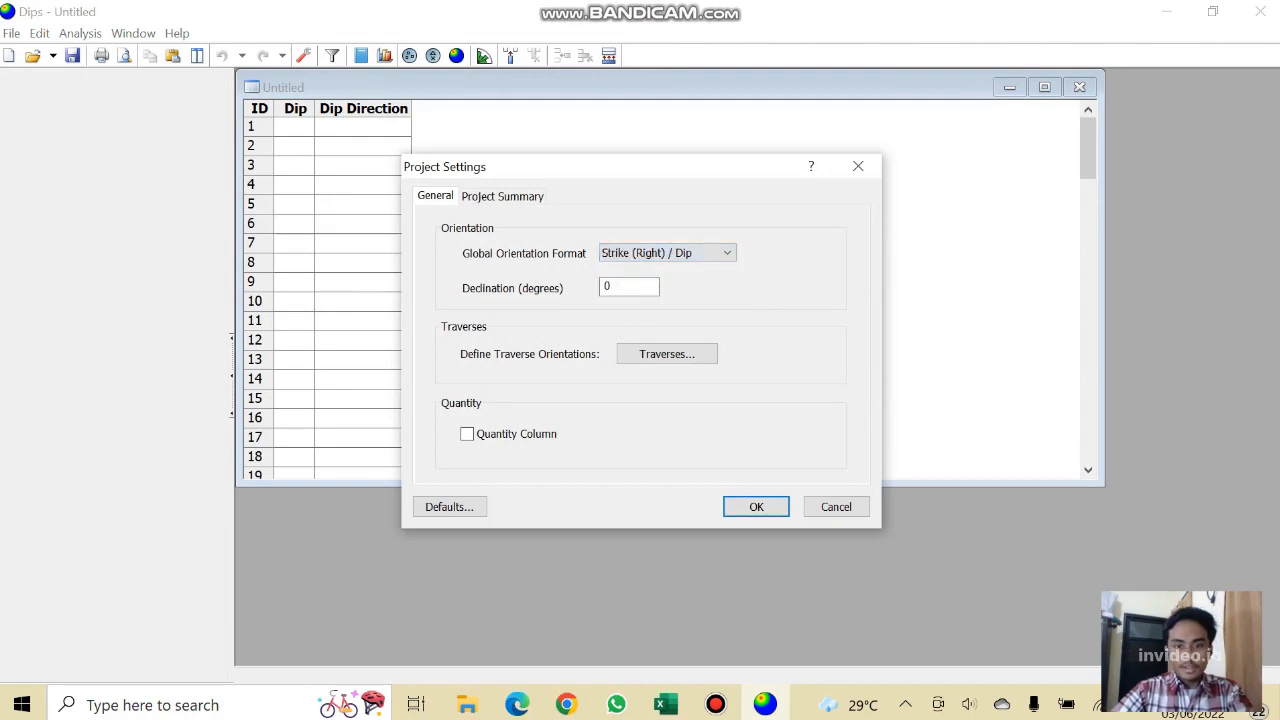
pyautogui.click(756, 506)
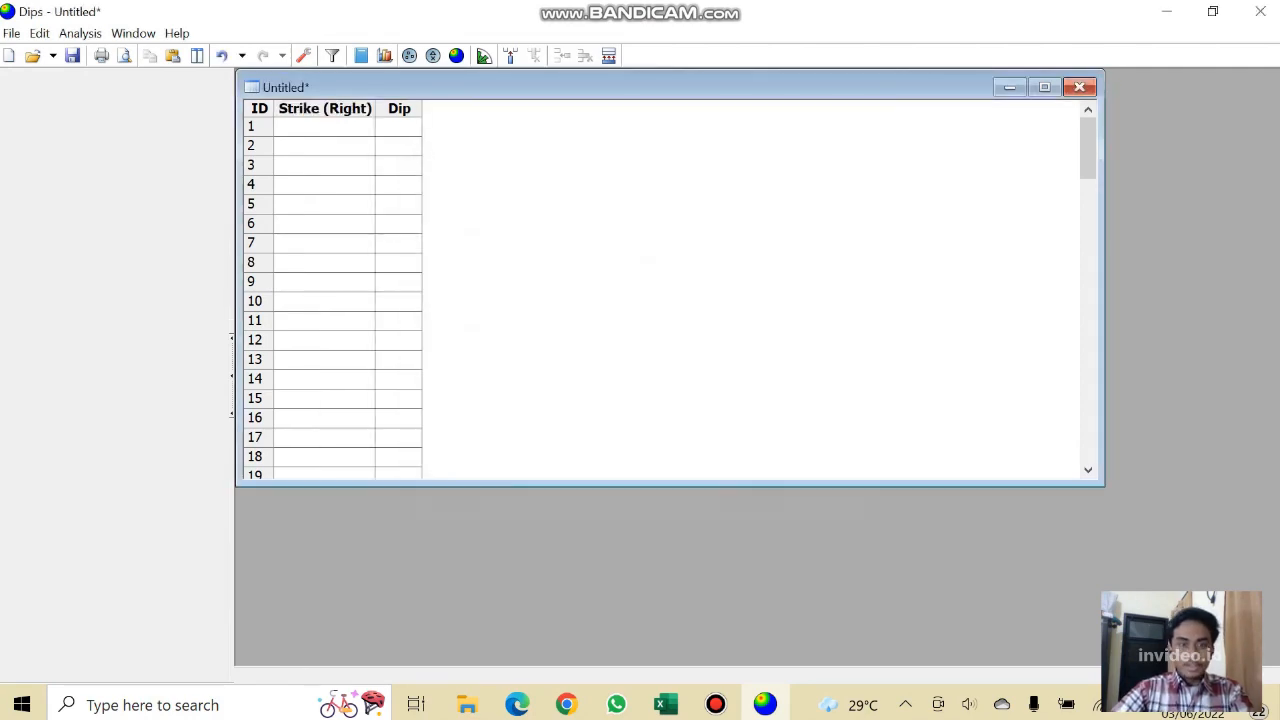
# Switch to Excel, copy the strike and dip values in A2:B61 of the Kekar sheet, and return to Dips.
pyautogui.click(666, 705)
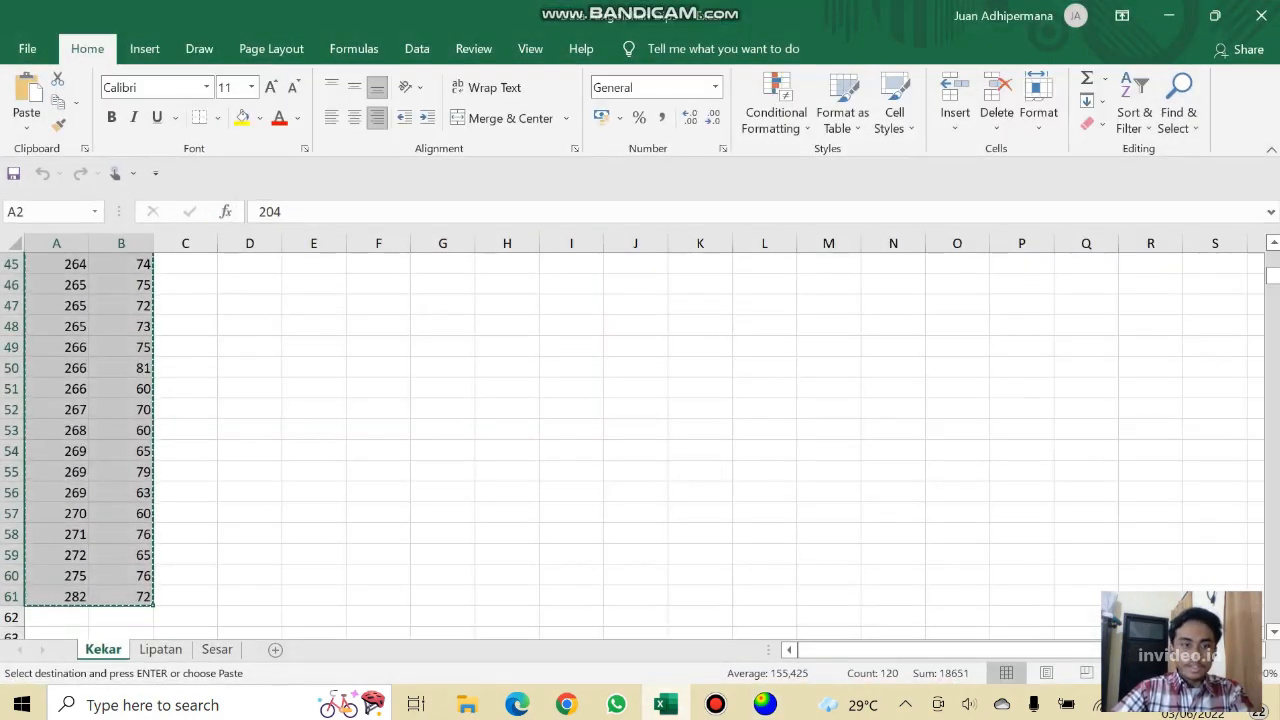
pyautogui.click(313, 326)
pyautogui.scroll(12, 640, 440)
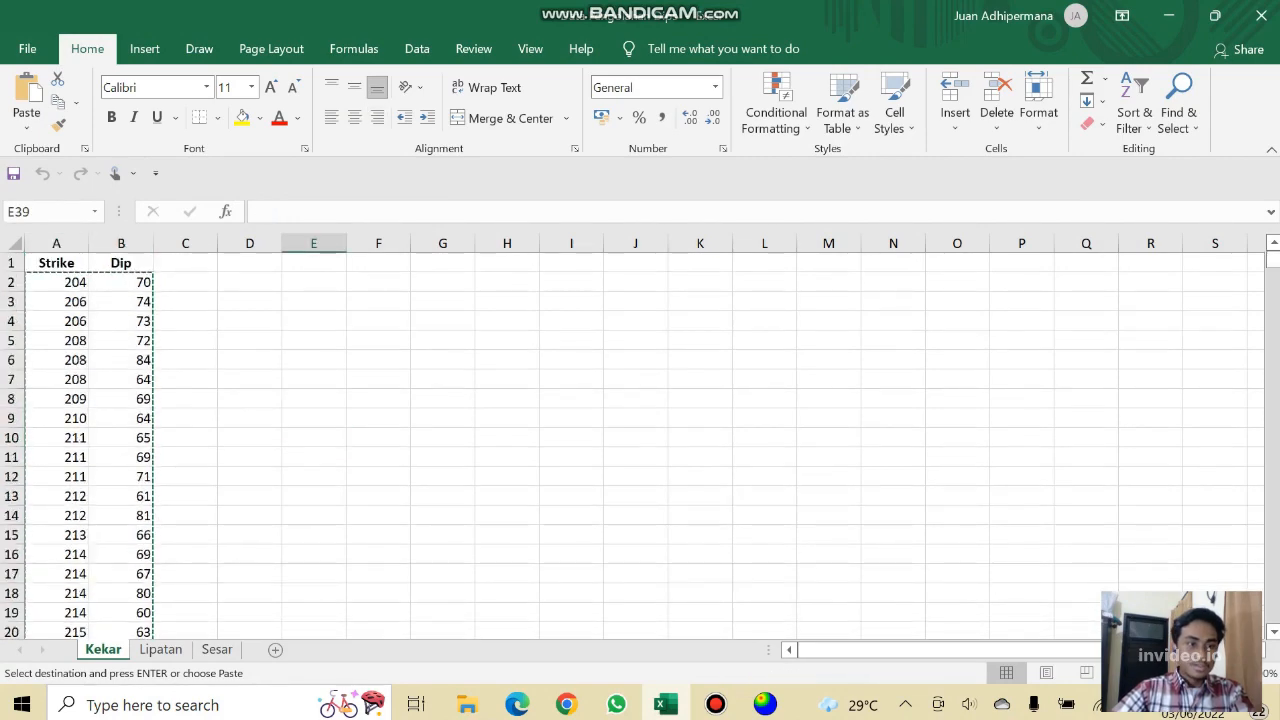
pyautogui.moveTo(60, 282); pyautogui.dragTo(145, 598)
pyautogui.click(121, 596)
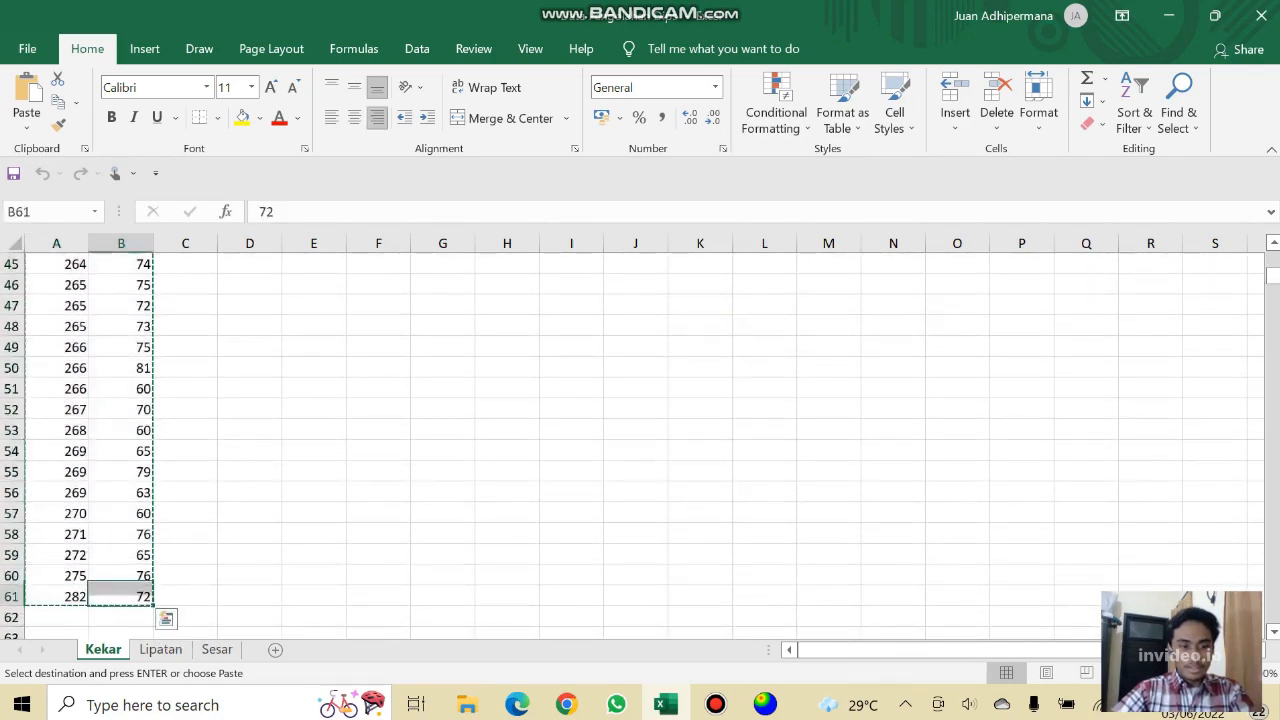
pyautogui.scroll(15, 121, 444)
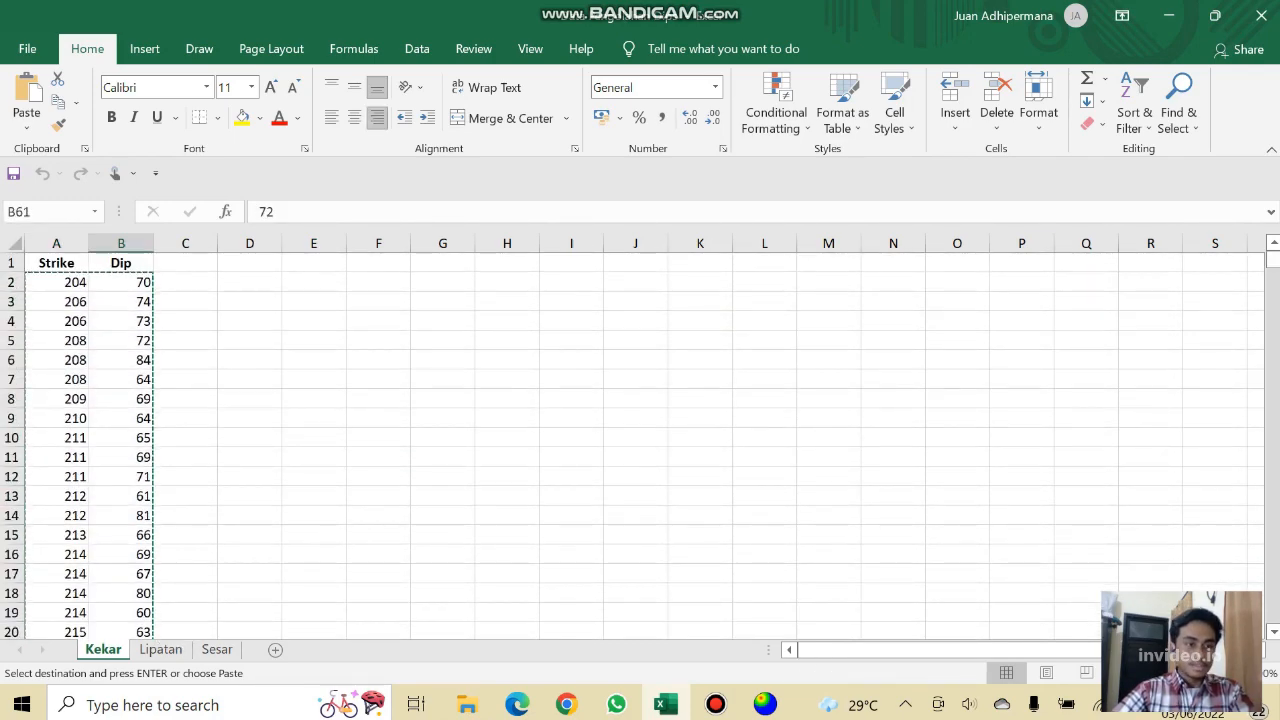
pyautogui.moveTo(70, 282); pyautogui.dragTo(150, 598)
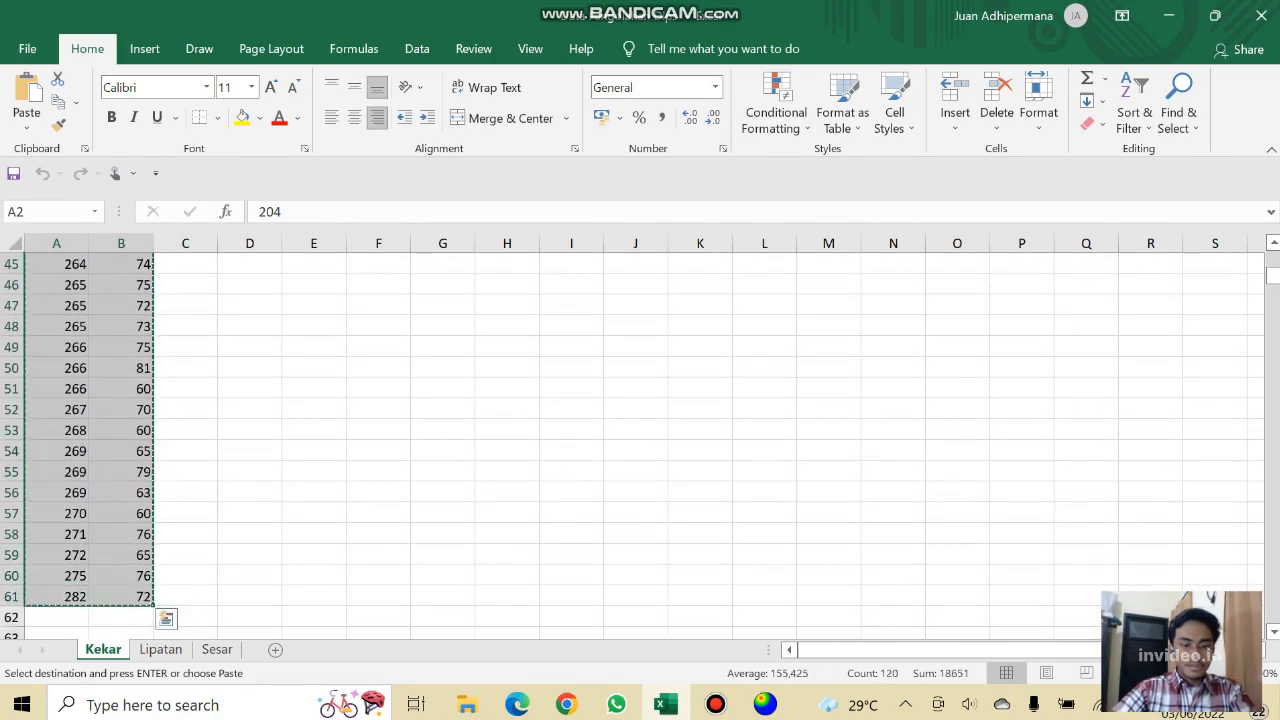
pyautogui.click(1168, 16)
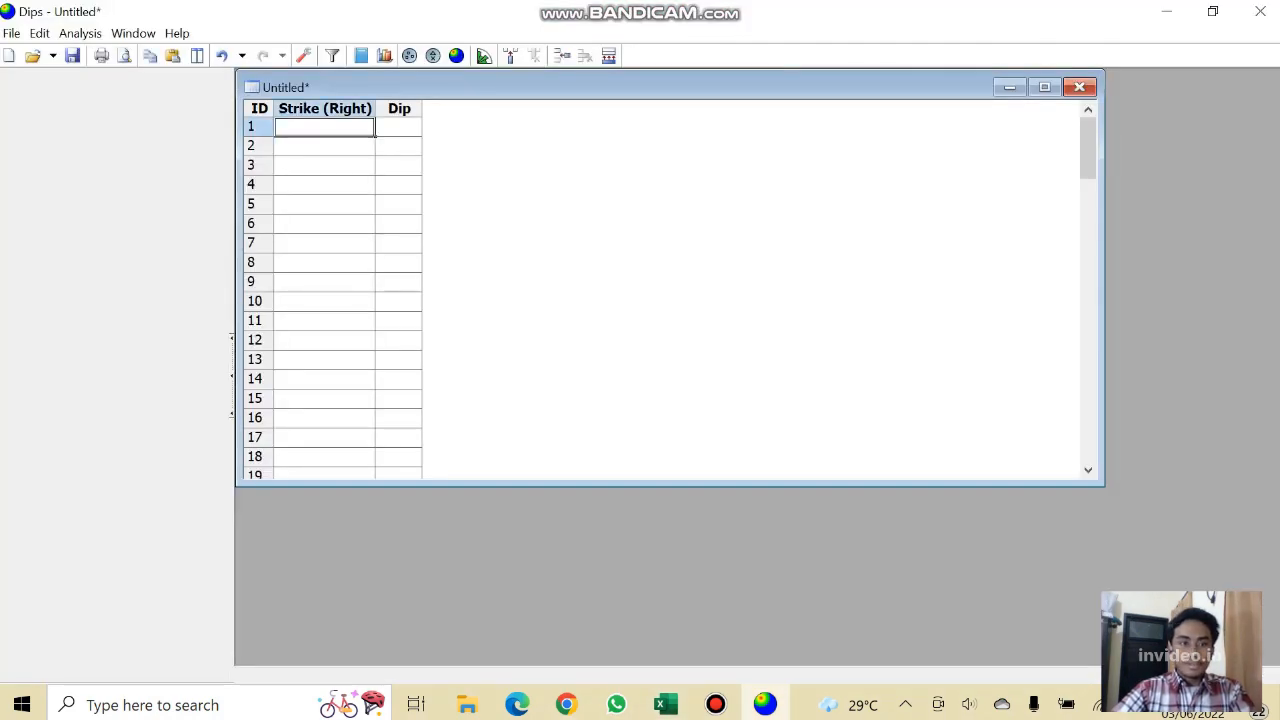
# Paste the copied strike and dip data into the project table, starting at the Strike (Right) cell of row 1.
pyautogui.click(324, 165)
pyautogui.click(324, 126)
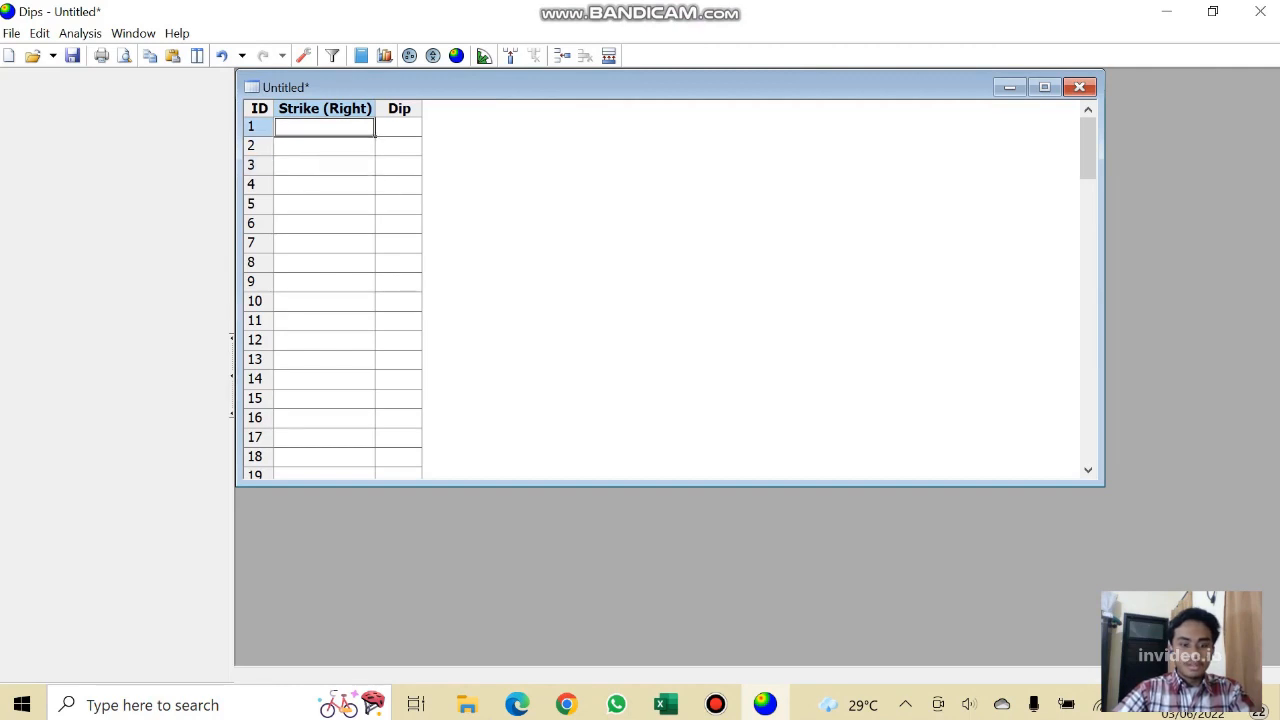
pyautogui.click(324, 165)
pyautogui.click(398, 145)
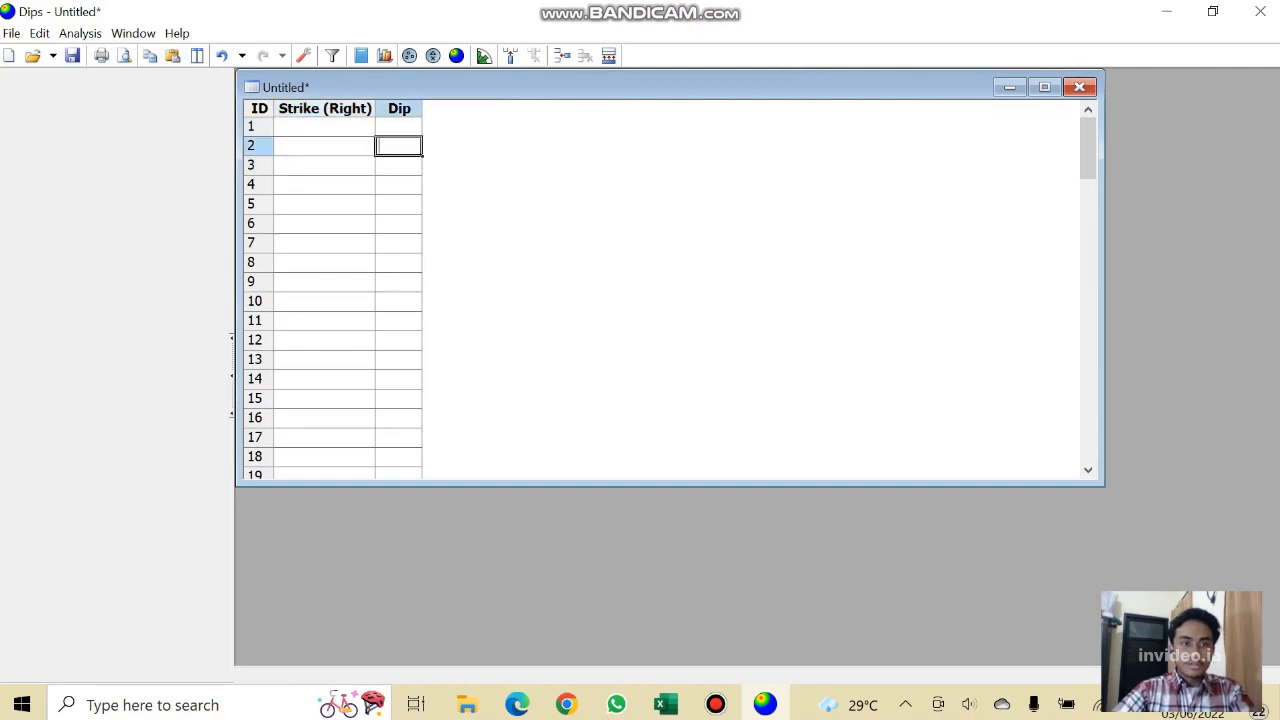
pyautogui.click(324, 126)
pyautogui.click(324, 145)
pyautogui.click(398, 126)
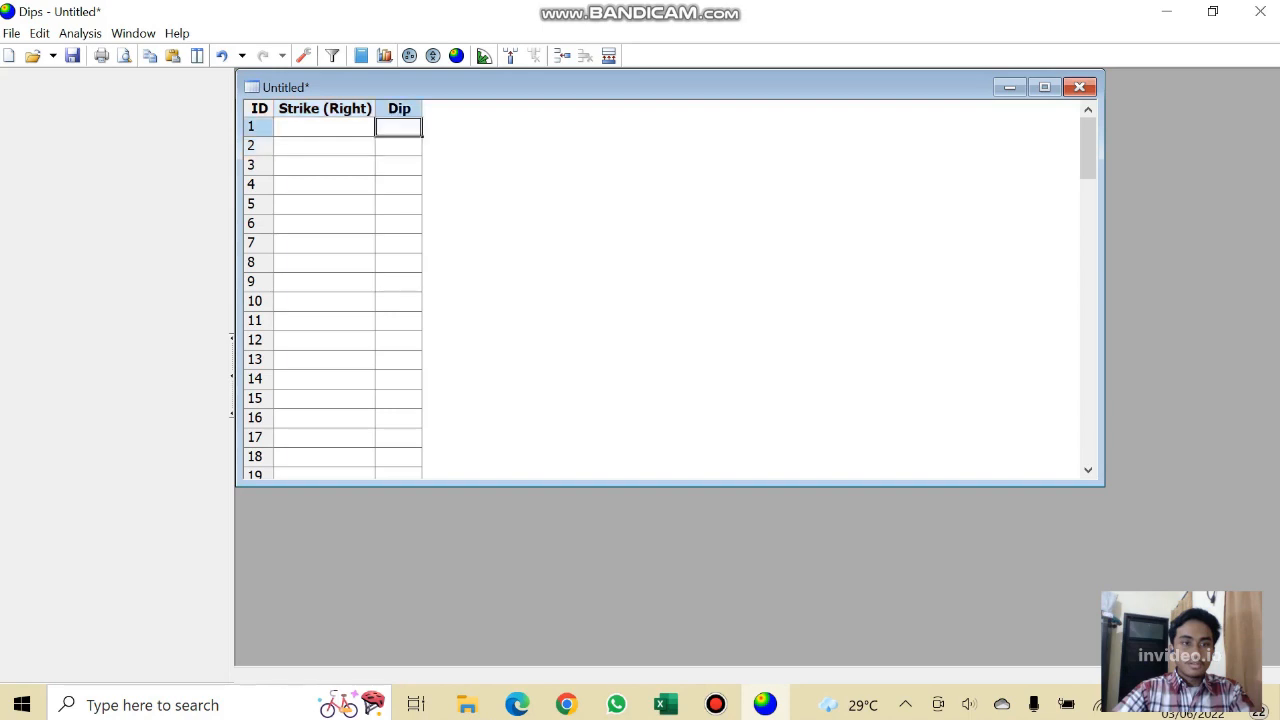
pyautogui.click(324, 126)
pyautogui.hotkey('ctrl', 'v')
pyautogui.scroll(-20, 330, 300)
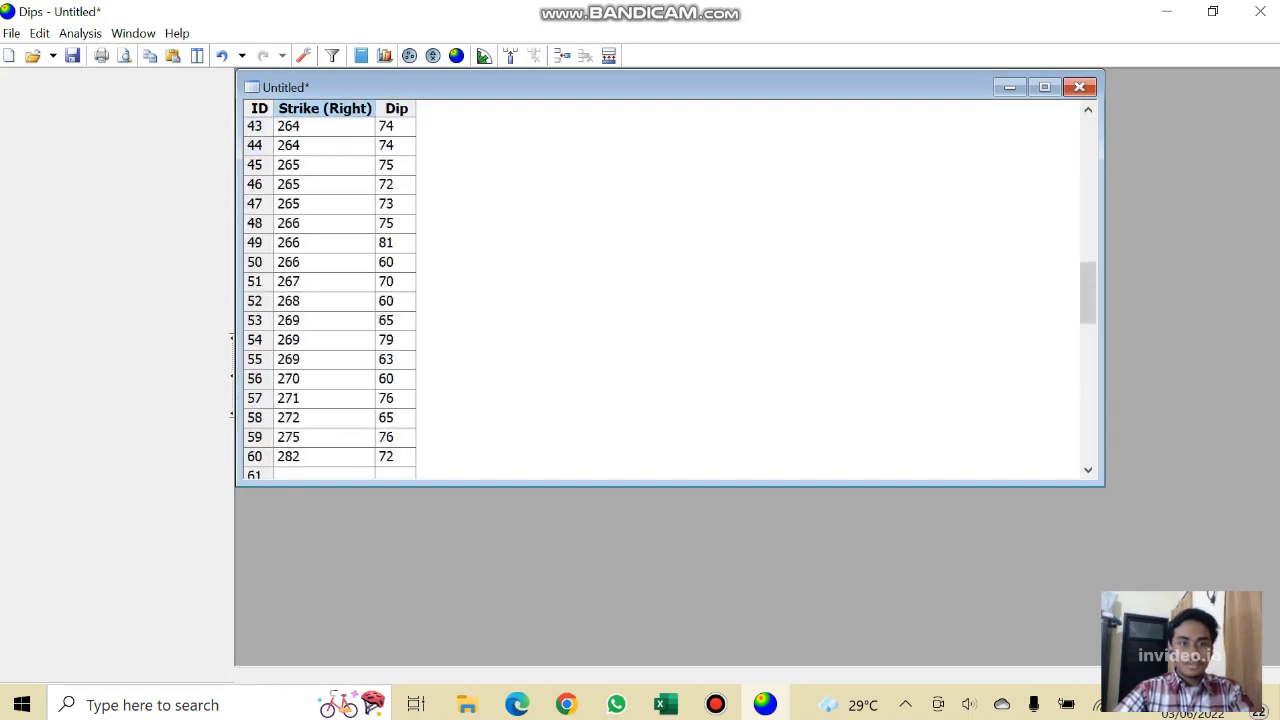
pyautogui.scroll(6, 330, 300)
pyautogui.scroll(10, 330, 300)
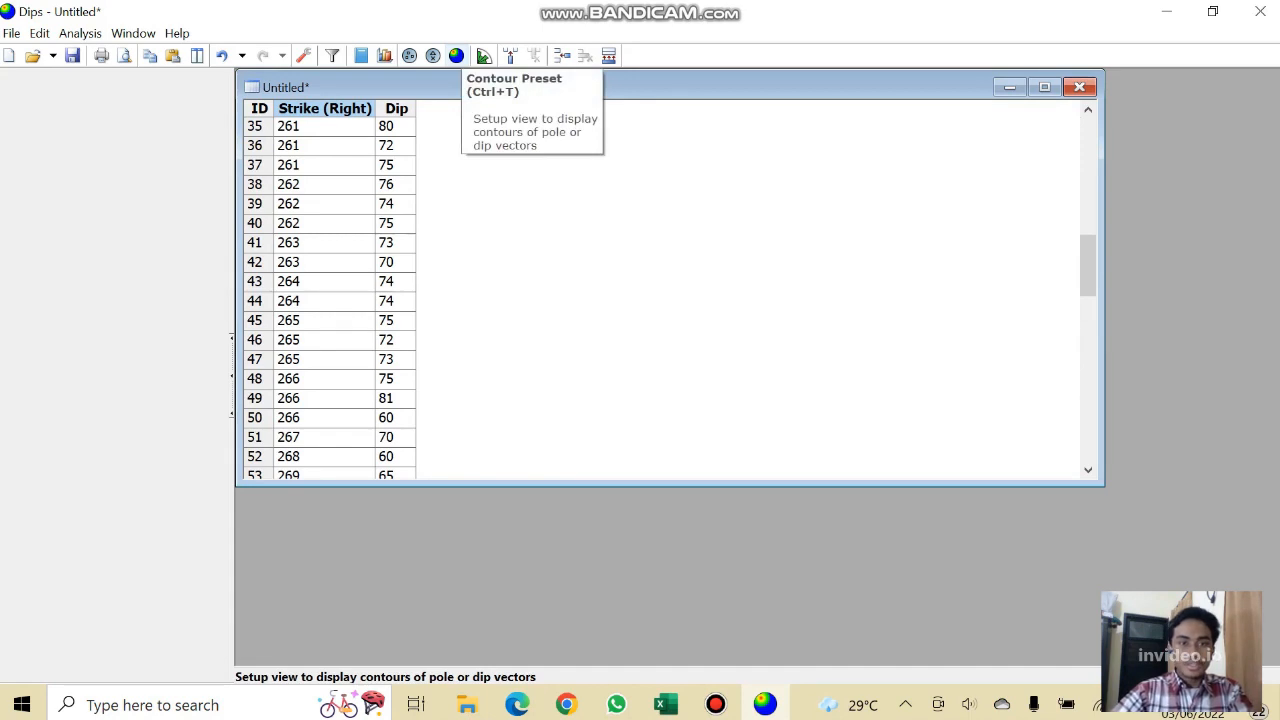
# Generate a stereonet plot with density contours from the pasted strike and dip data.
pyautogui.click(483, 55)
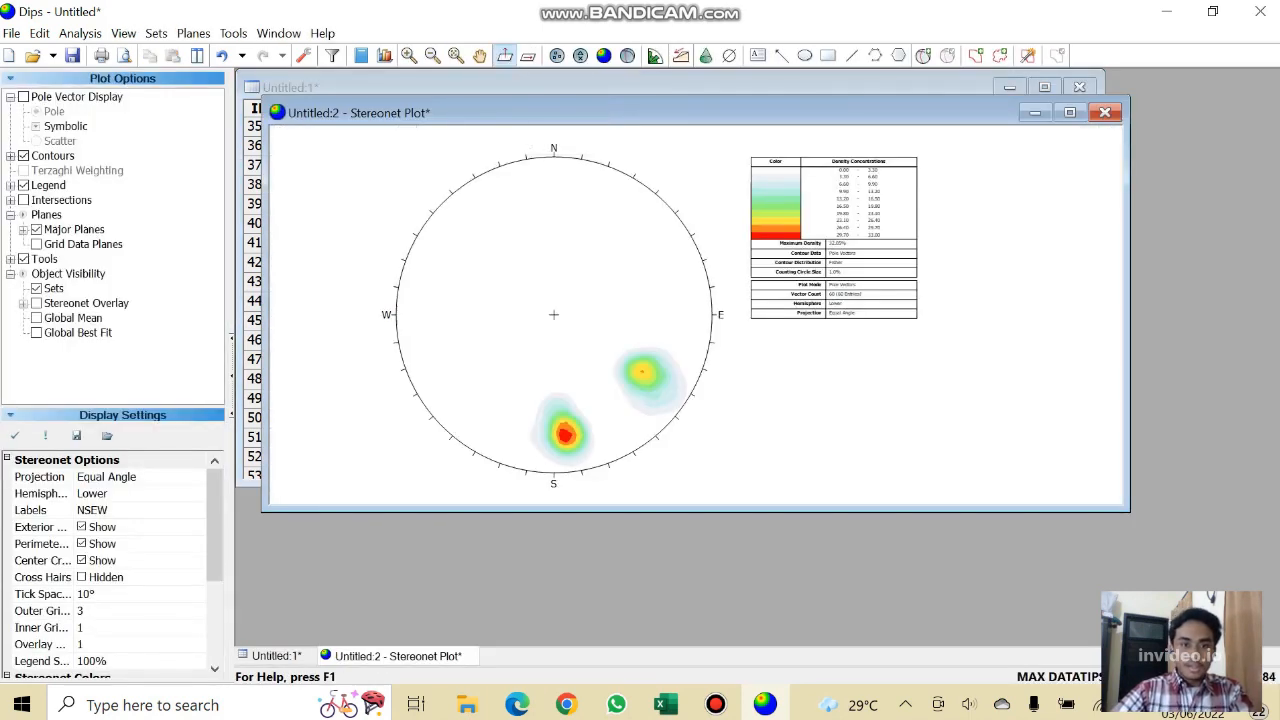
pyautogui.scroll(8, 608, 455)
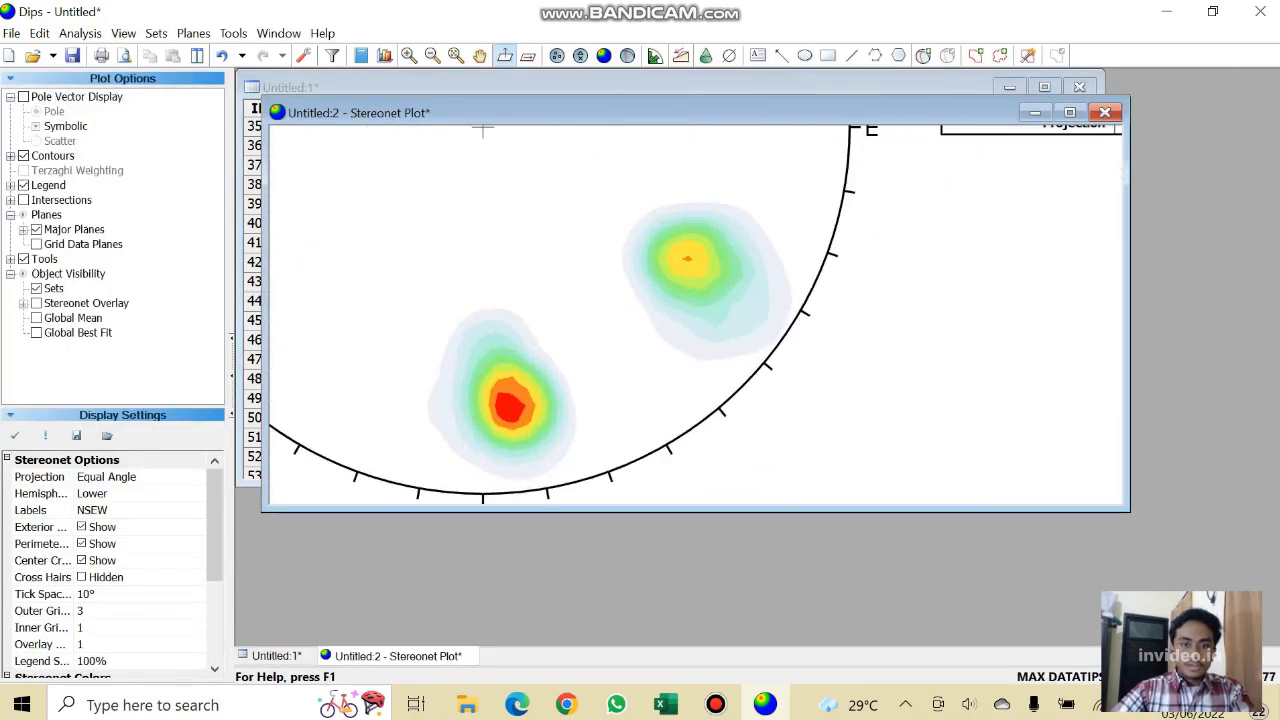
pyautogui.scroll(8, 446, 416)
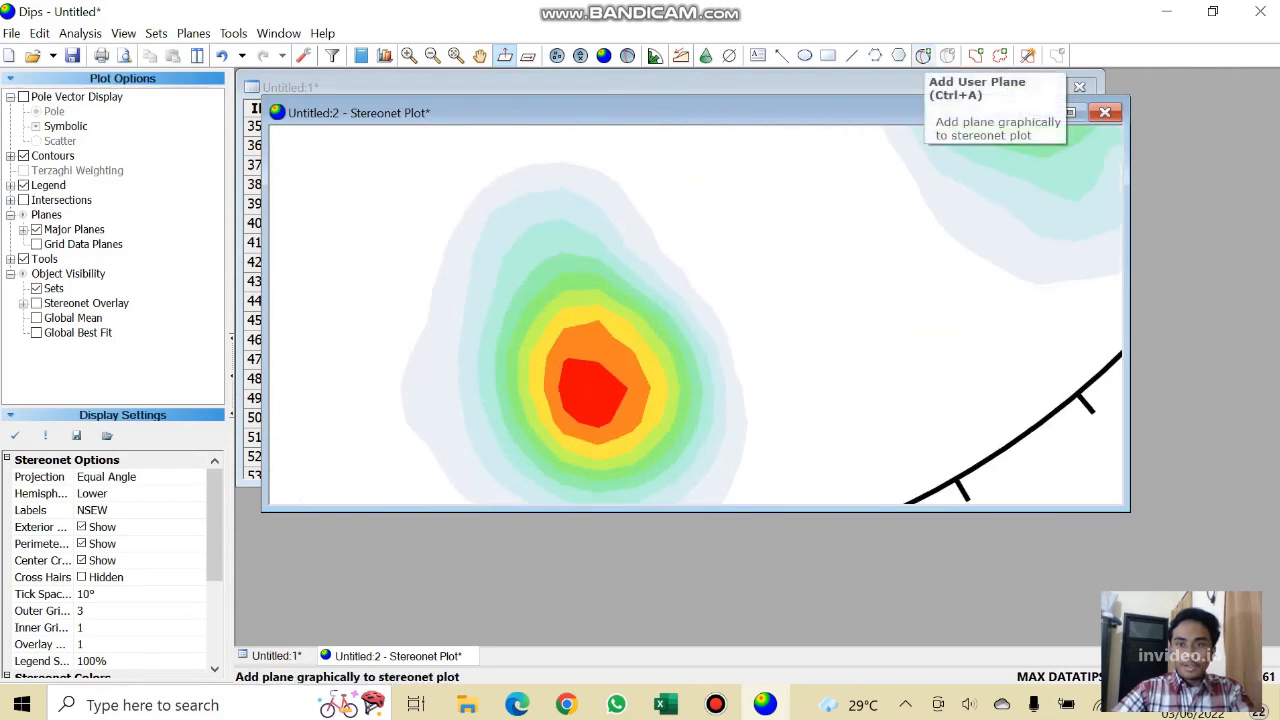
# Add a user plane at the red southern contour peak, about 265/75, labelled "Max 1", with its ID and plane trace hidden.
pyautogui.click(924, 56)
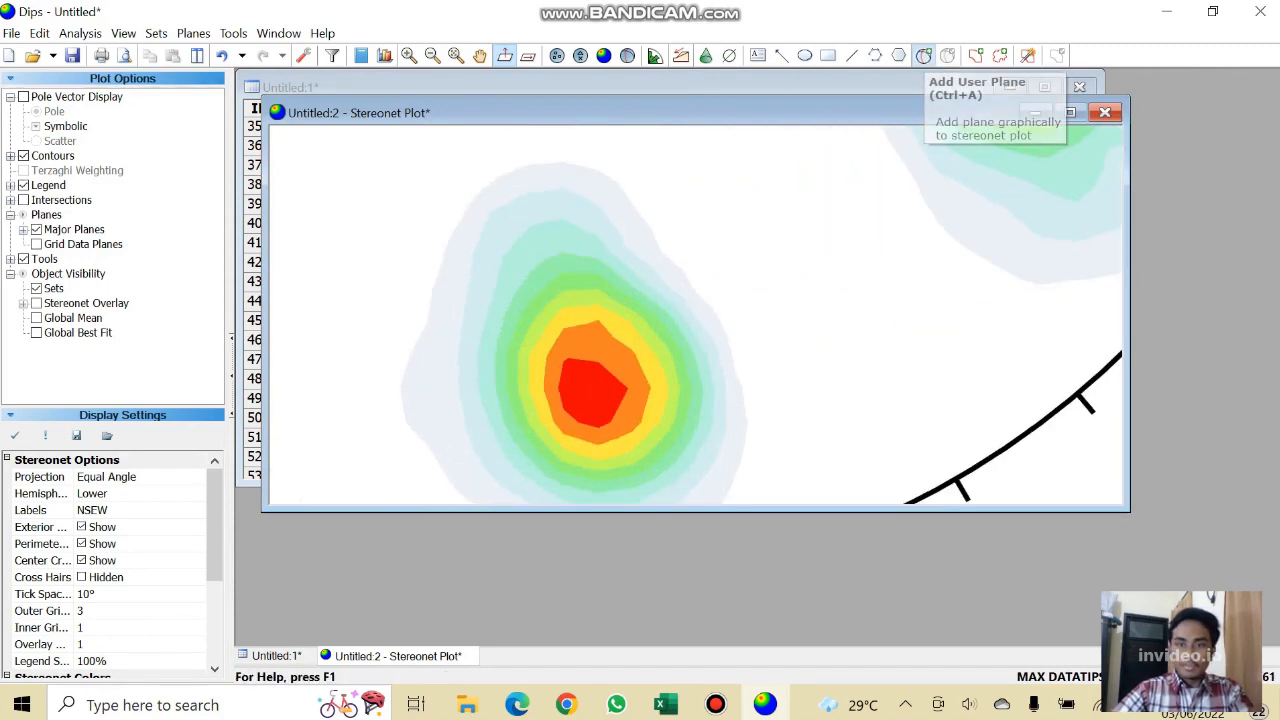
pyautogui.scroll(5, 620, 420)
pyautogui.click(482, 300)
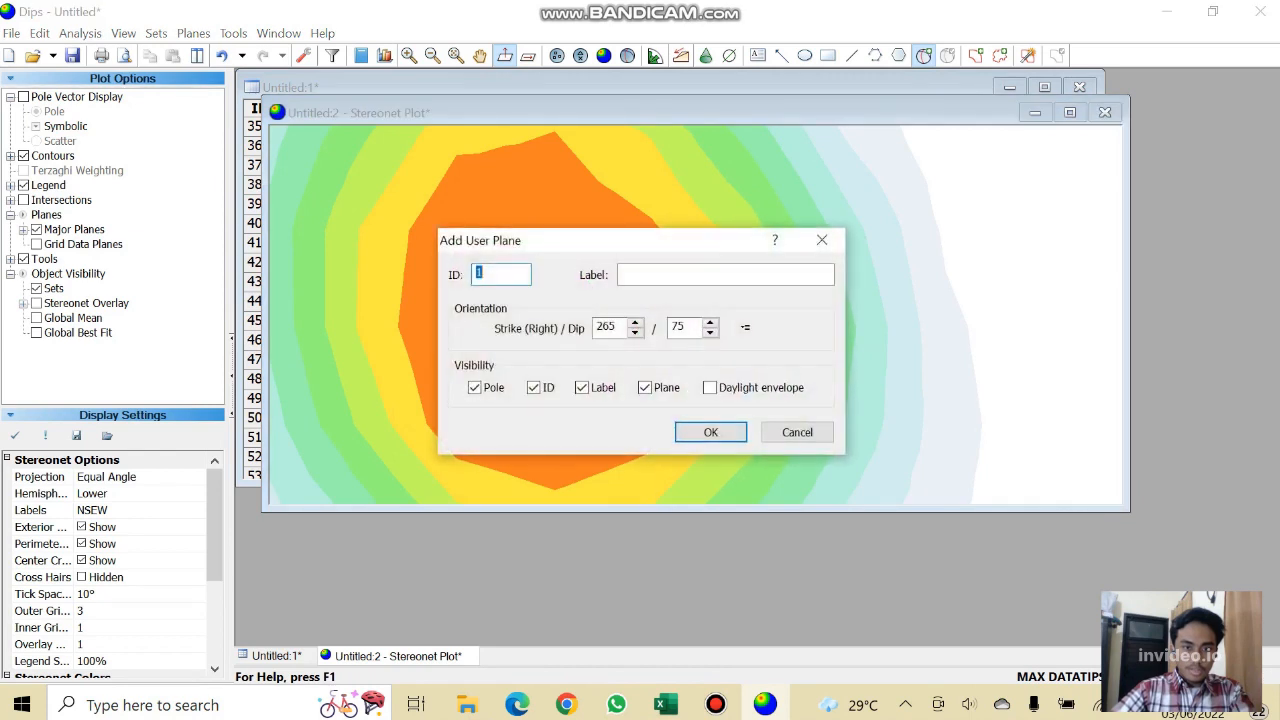
pyautogui.click(725, 274)
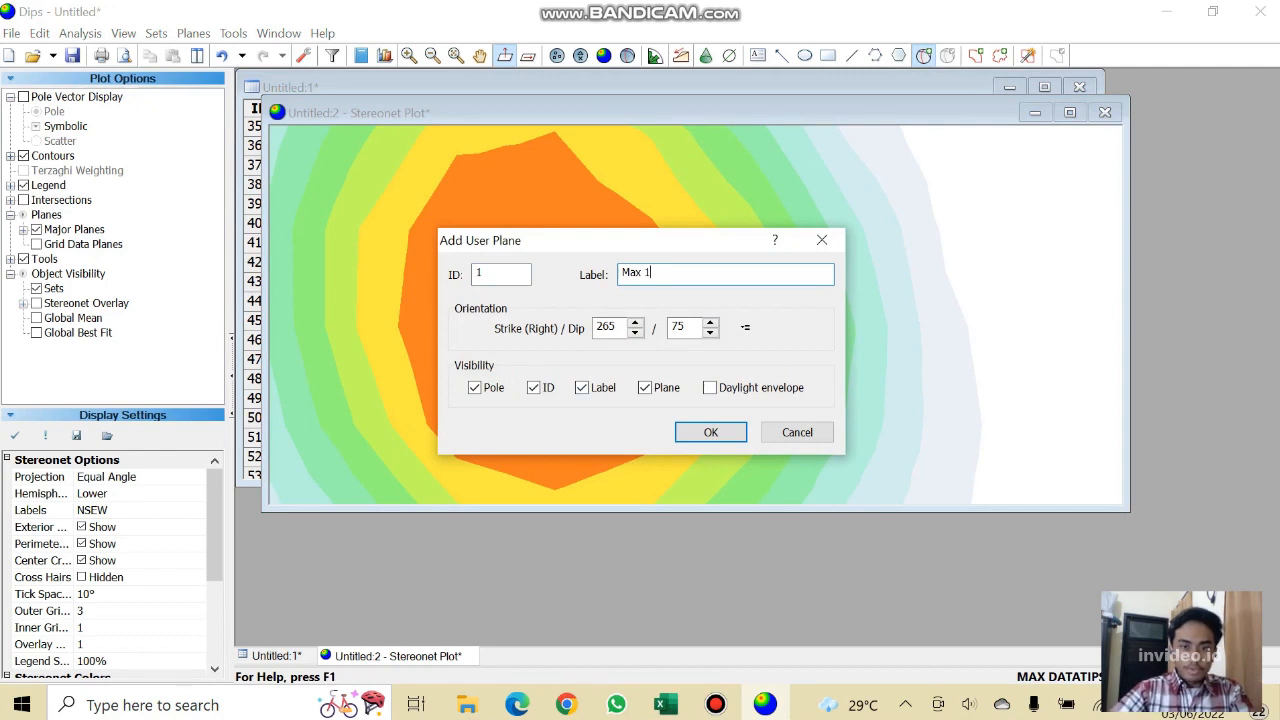
pyautogui.click(645, 387)
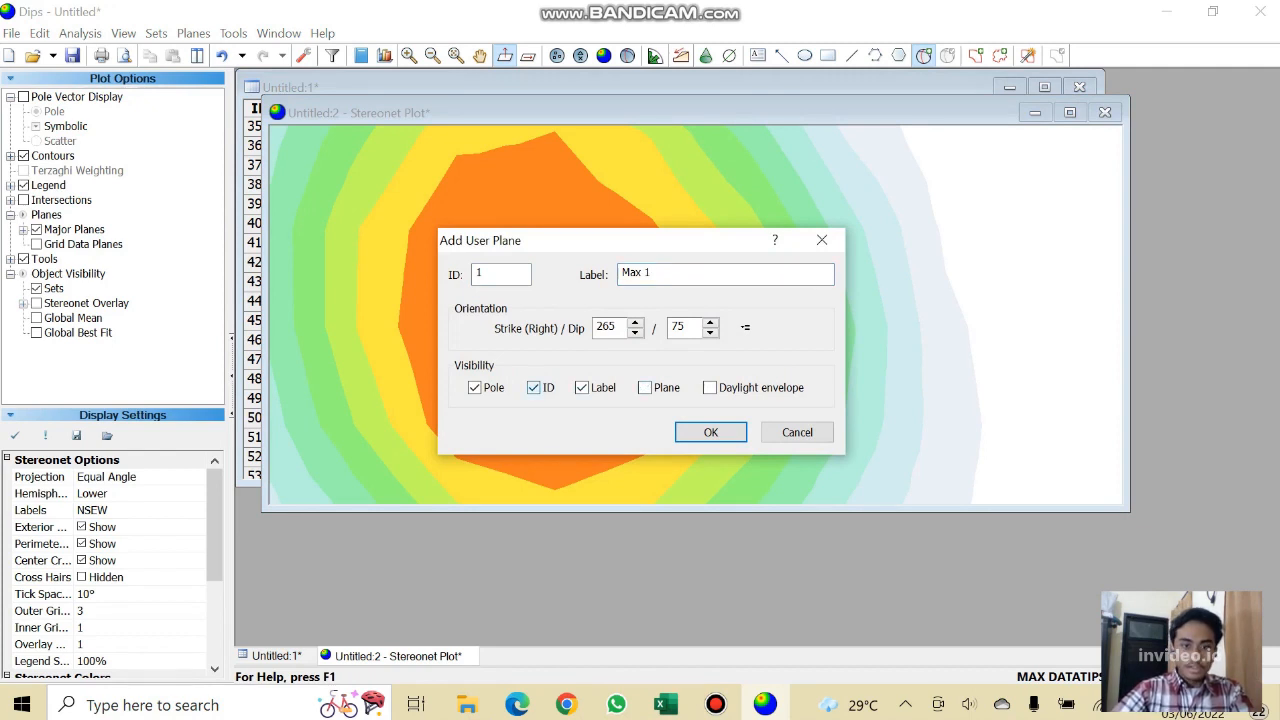
pyautogui.click(533, 387)
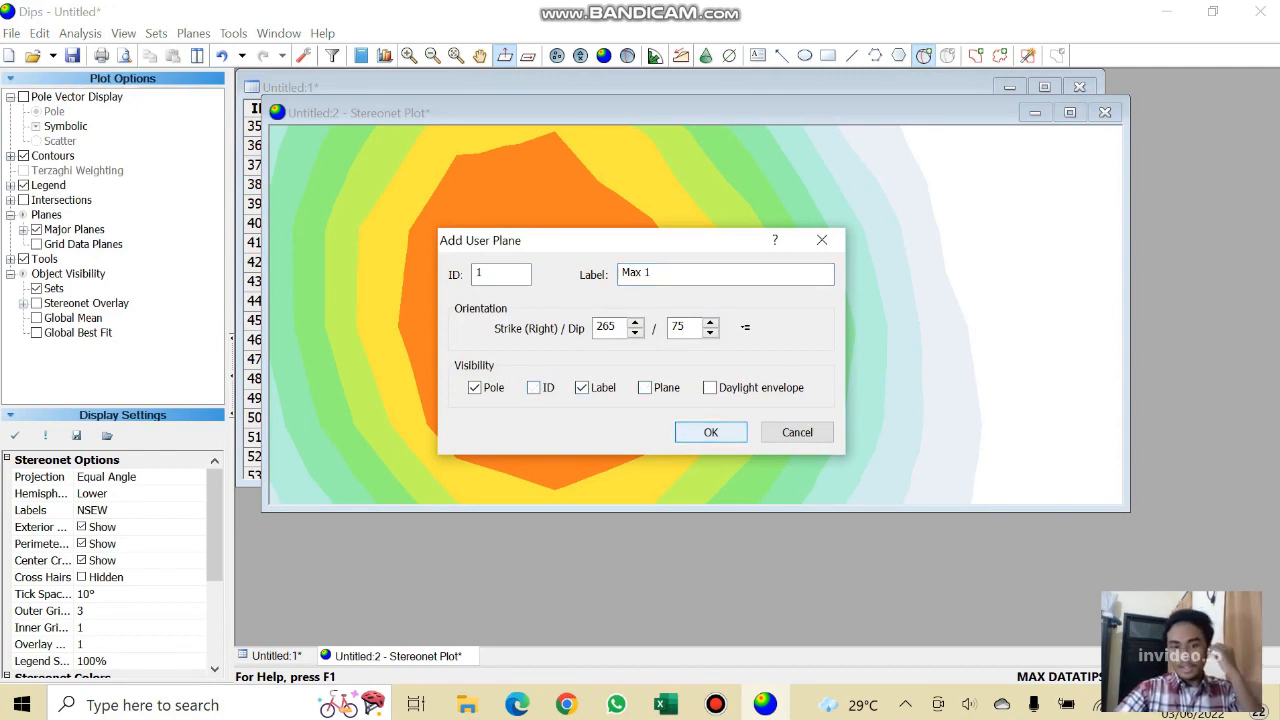
pyautogui.click(710, 432)
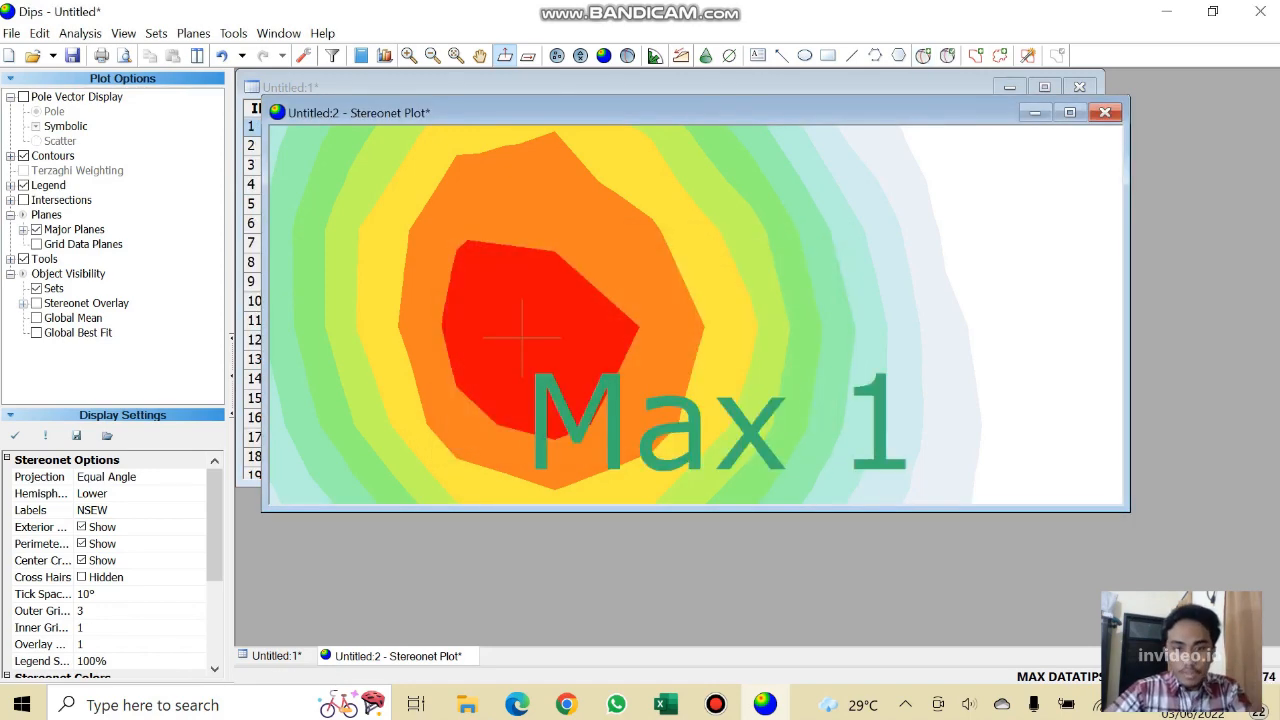
# Add a user plane at the southeastern contour peak, about 212/67, labelled "Max 2".
pyautogui.scroll(-5, 688, 292)
pyautogui.scroll(-3, 688, 292)
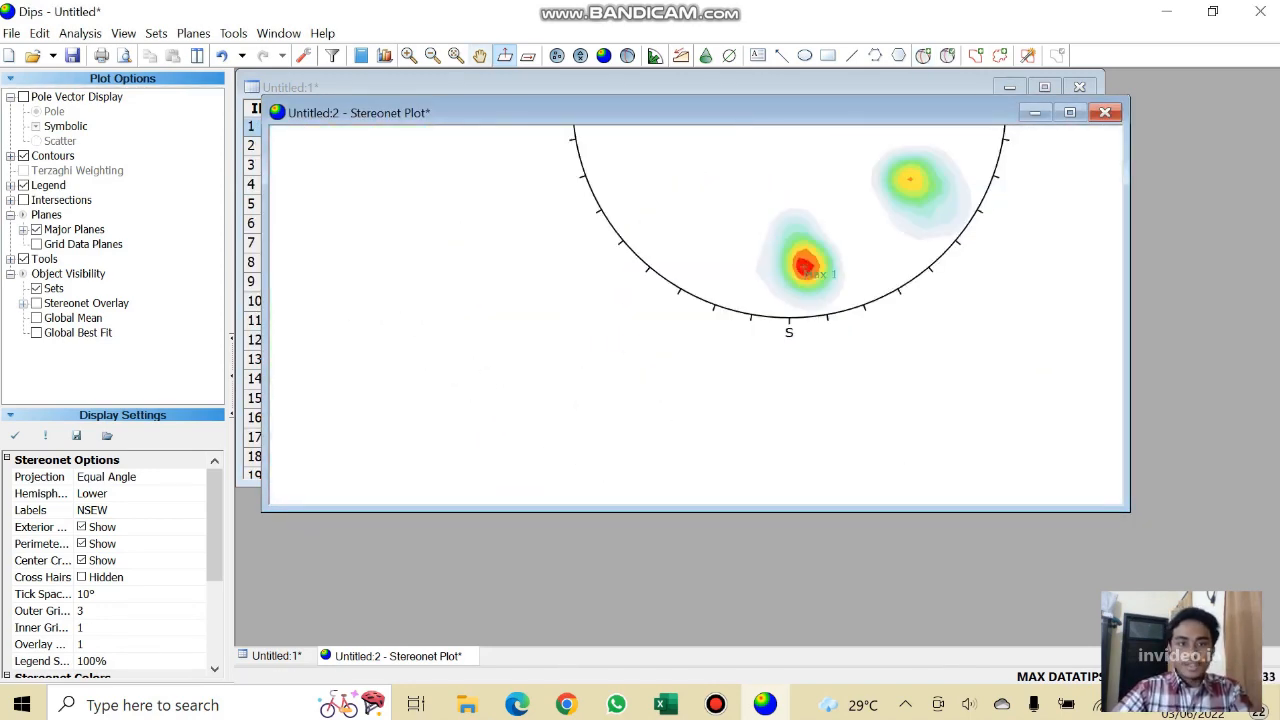
pyautogui.click(480, 55)
pyautogui.moveTo(790, 130); pyautogui.dragTo(622, 209)
pyautogui.scroll(8, 780, 295)
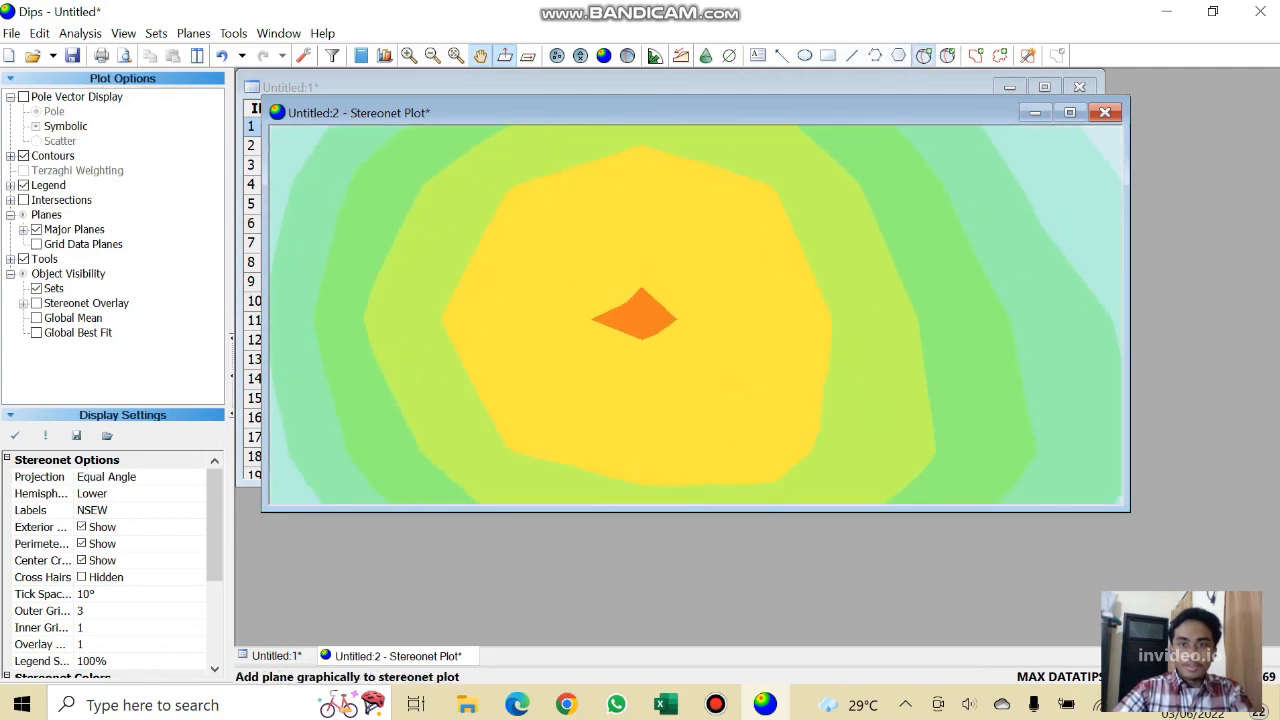
pyautogui.click(923, 55)
pyautogui.click(637, 316)
pyautogui.click(725, 274)
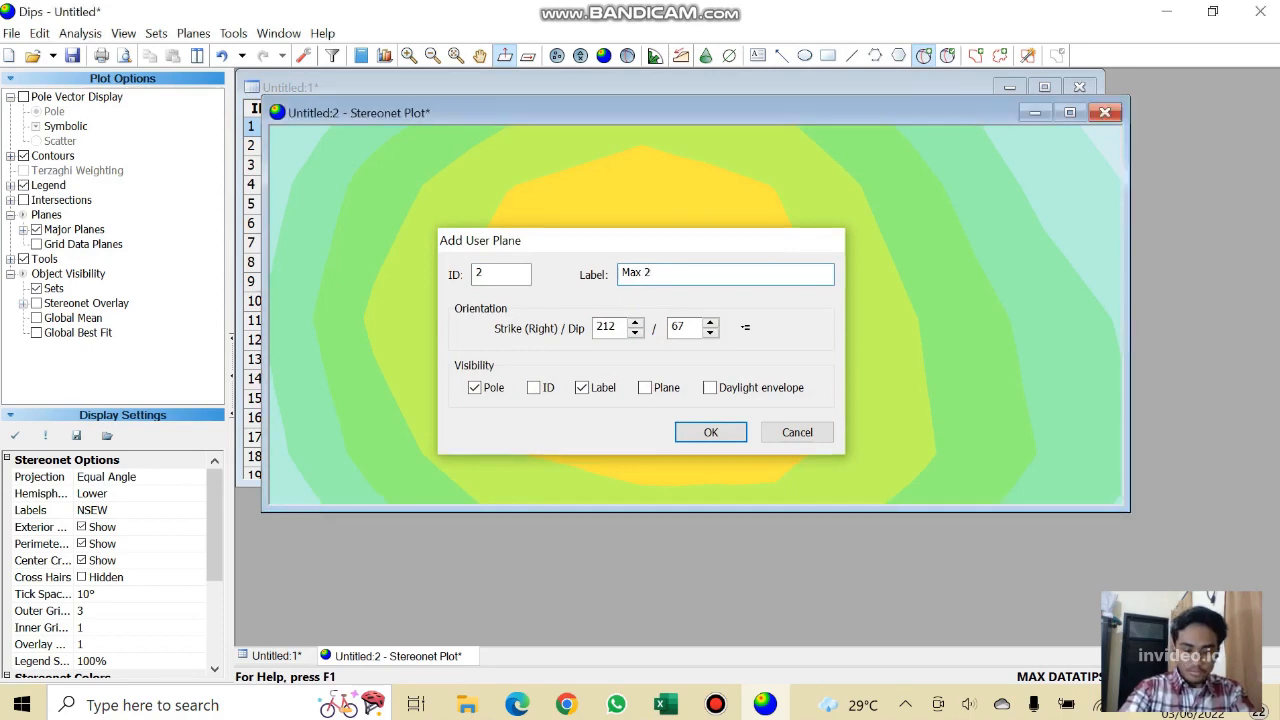
pyautogui.press('Return')
# Undo the "Max 2" plane and add it again on the small orange southeastern peak at about 213/67, labelled "Max 2".
pyautogui.scroll(-3, 651, 285)
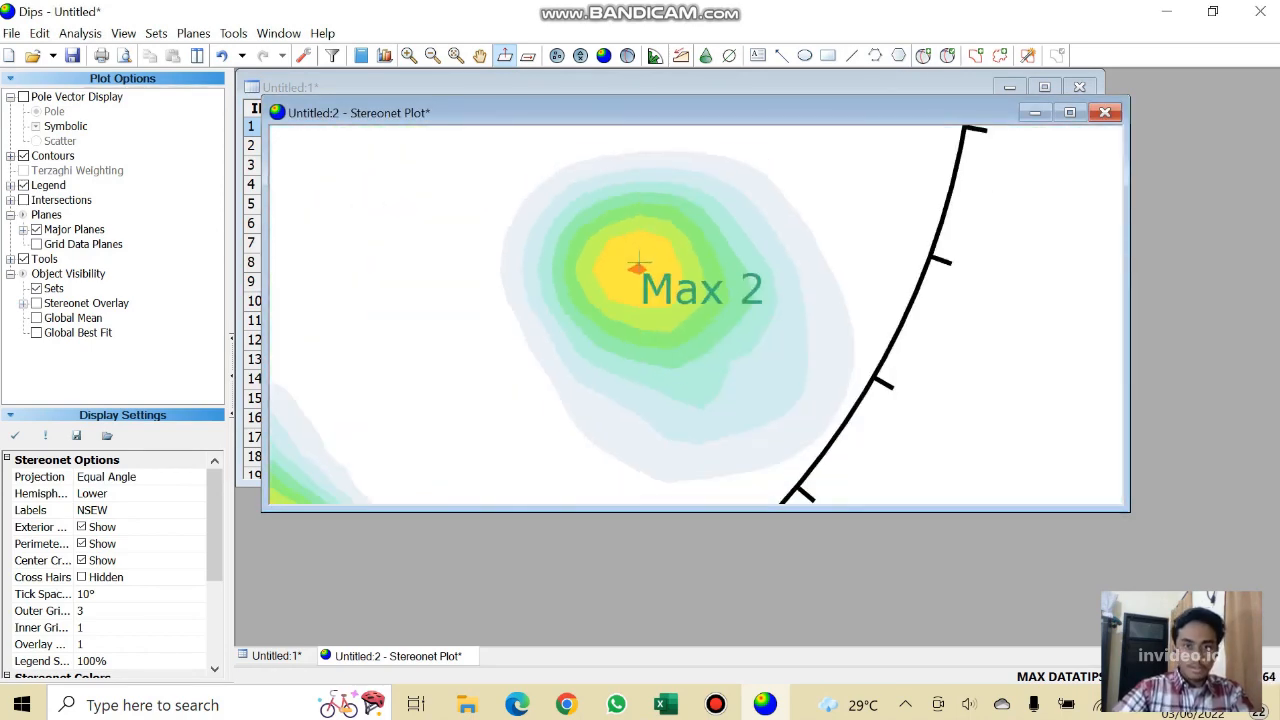
pyautogui.scroll(2, 655, 285)
pyautogui.scroll(1, 655, 285)
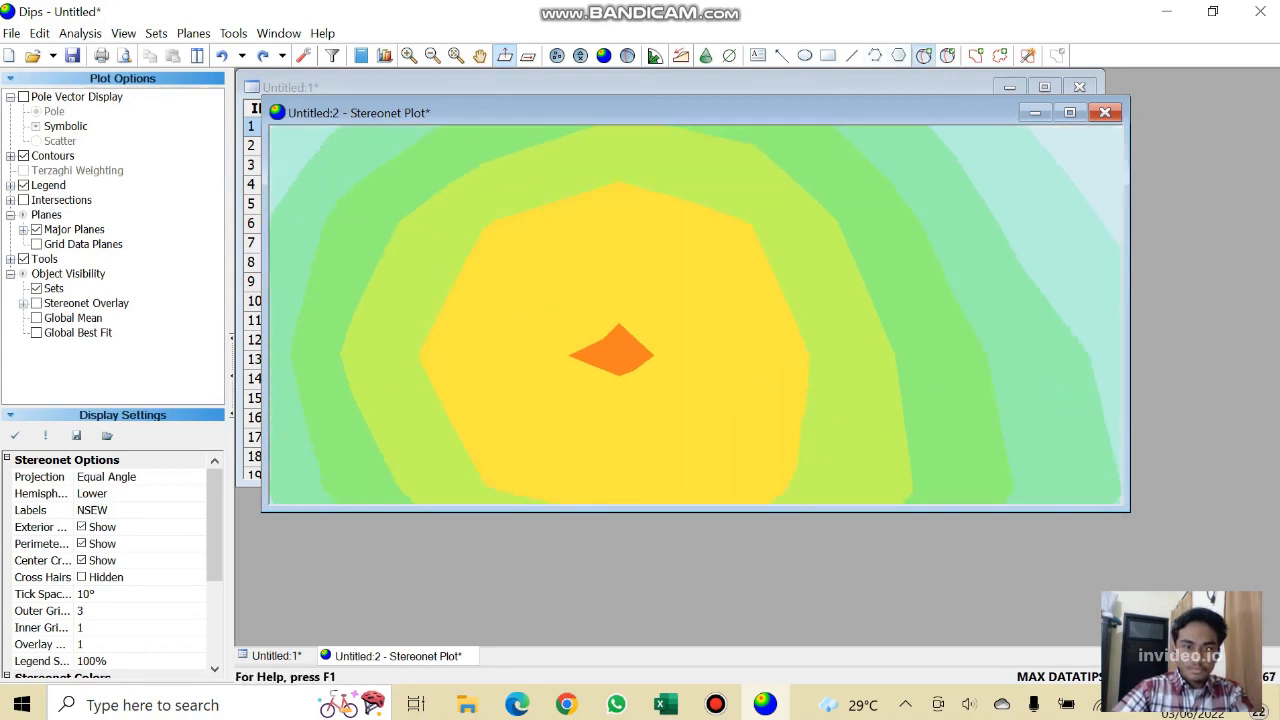
pyautogui.scroll(2, 616, 366)
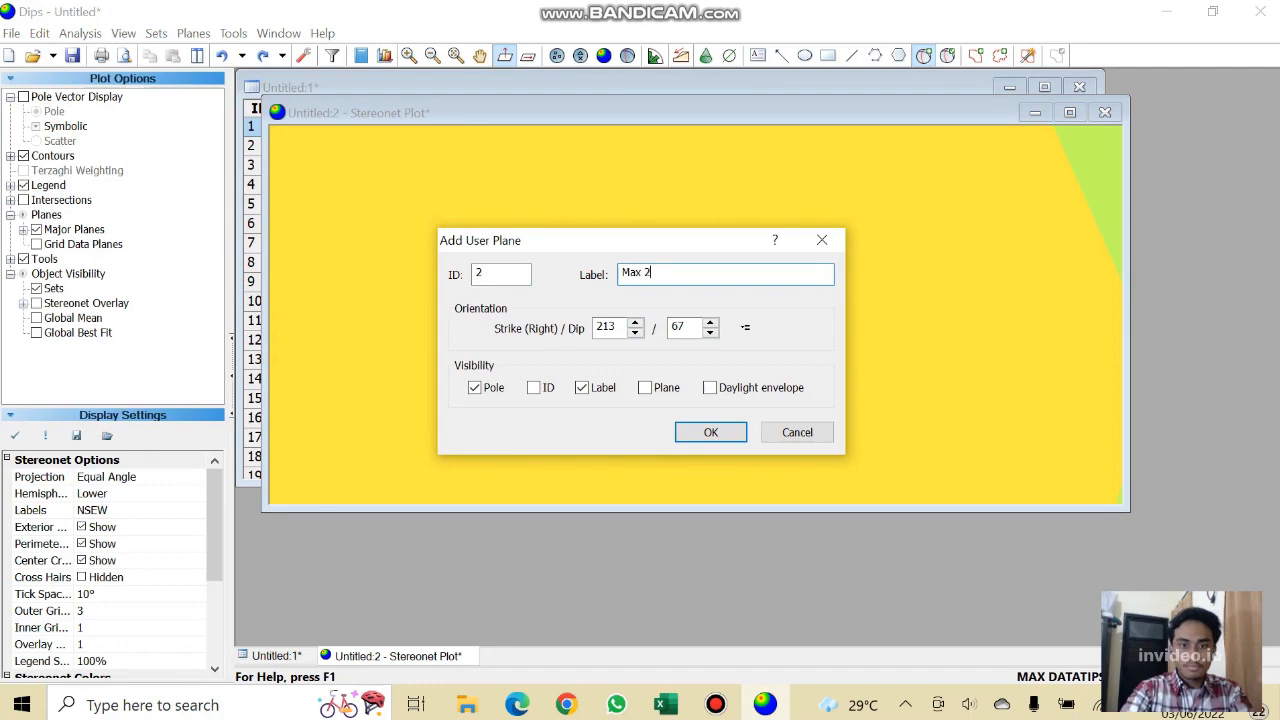
pyautogui.press('Return')
pyautogui.scroll(-3, 640, 270)
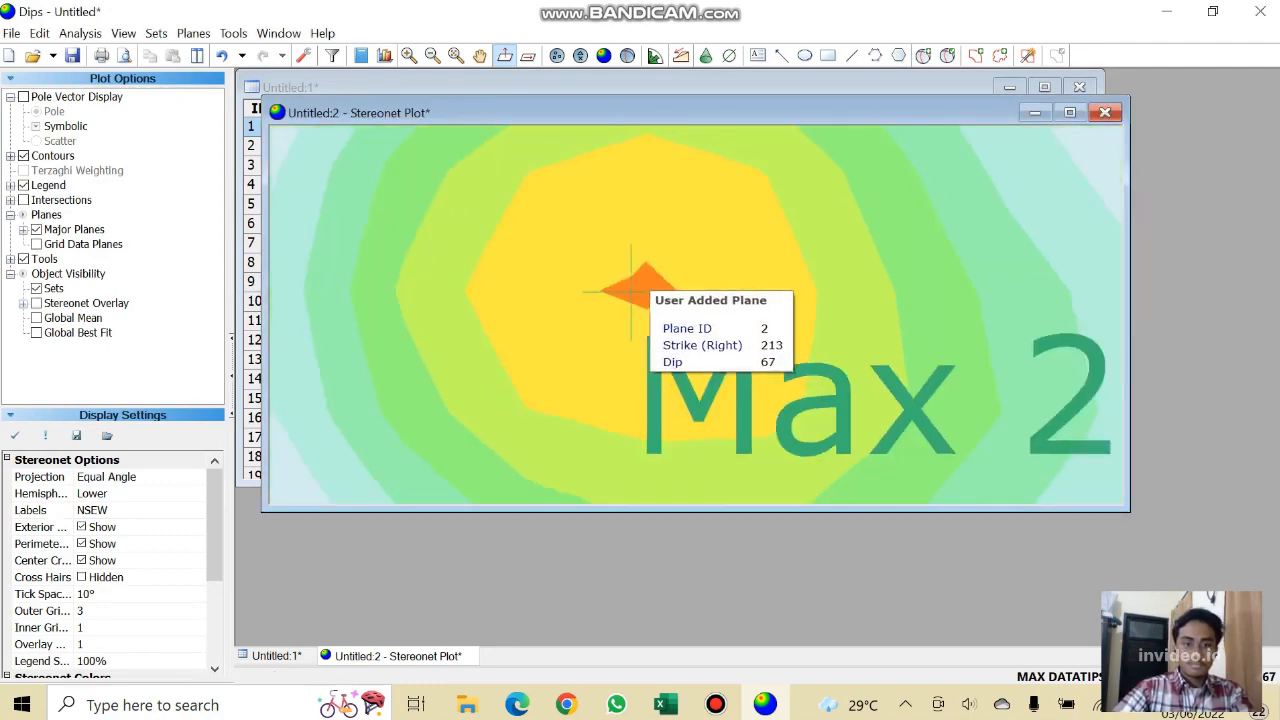
# Add a user plane at the "Max 1" pole, 265/75, labelled "P1", with its plane trace shown and its pole hidden.
pyautogui.scroll(-3, 591, 237)
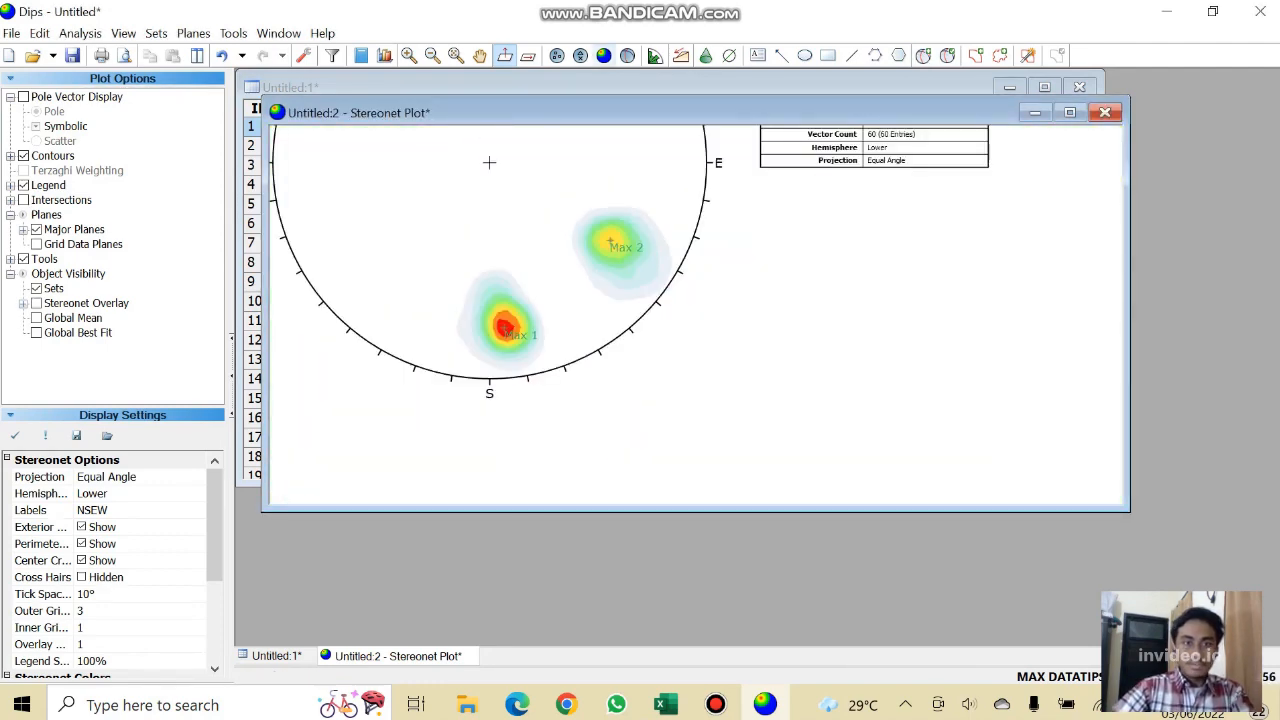
pyautogui.click(480, 55)
pyautogui.moveTo(560, 260); pyautogui.dragTo(738, 423)
pyautogui.scroll(-1, 690, 400)
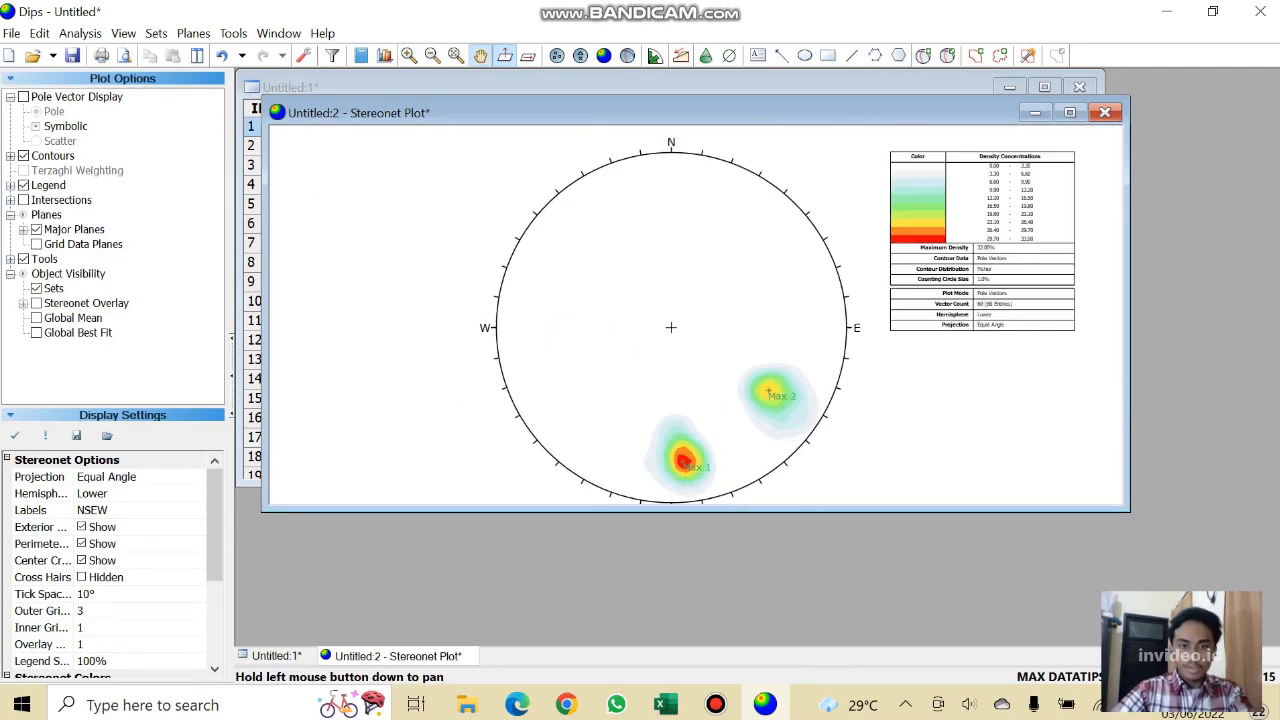
pyautogui.scroll(4, 690, 400)
pyautogui.scroll(5, 657, 340)
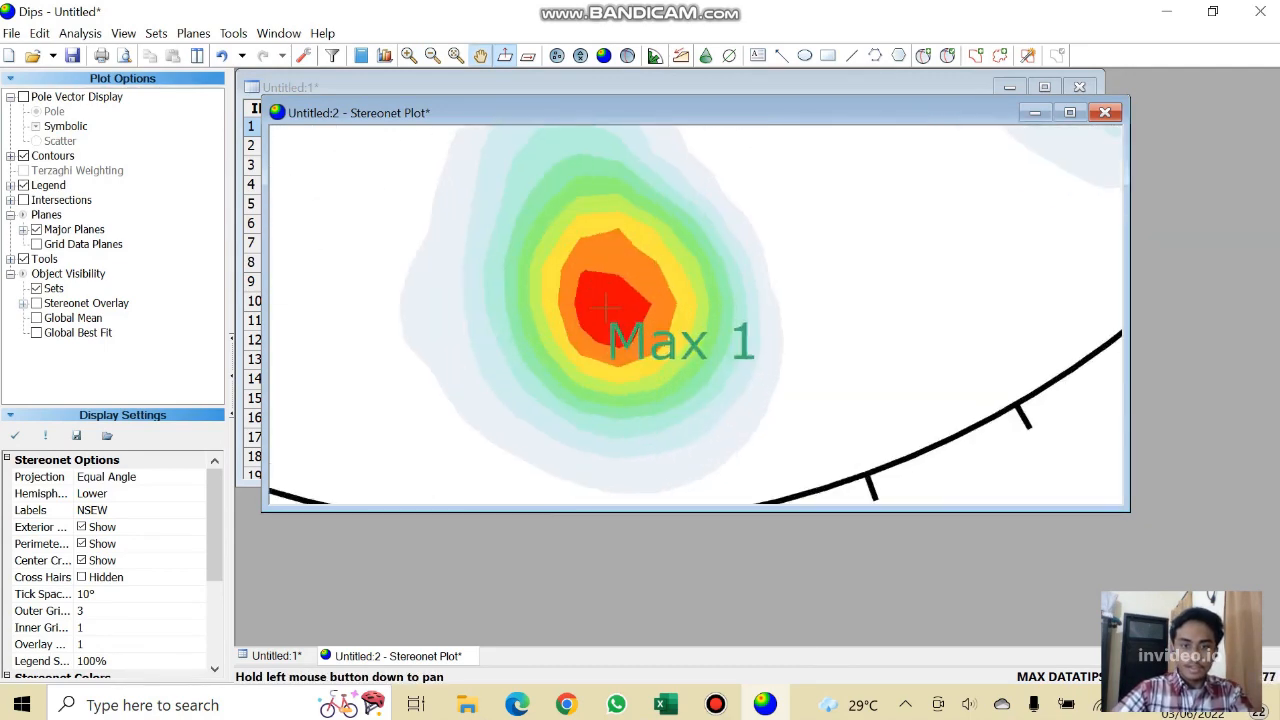
pyautogui.click(923, 55)
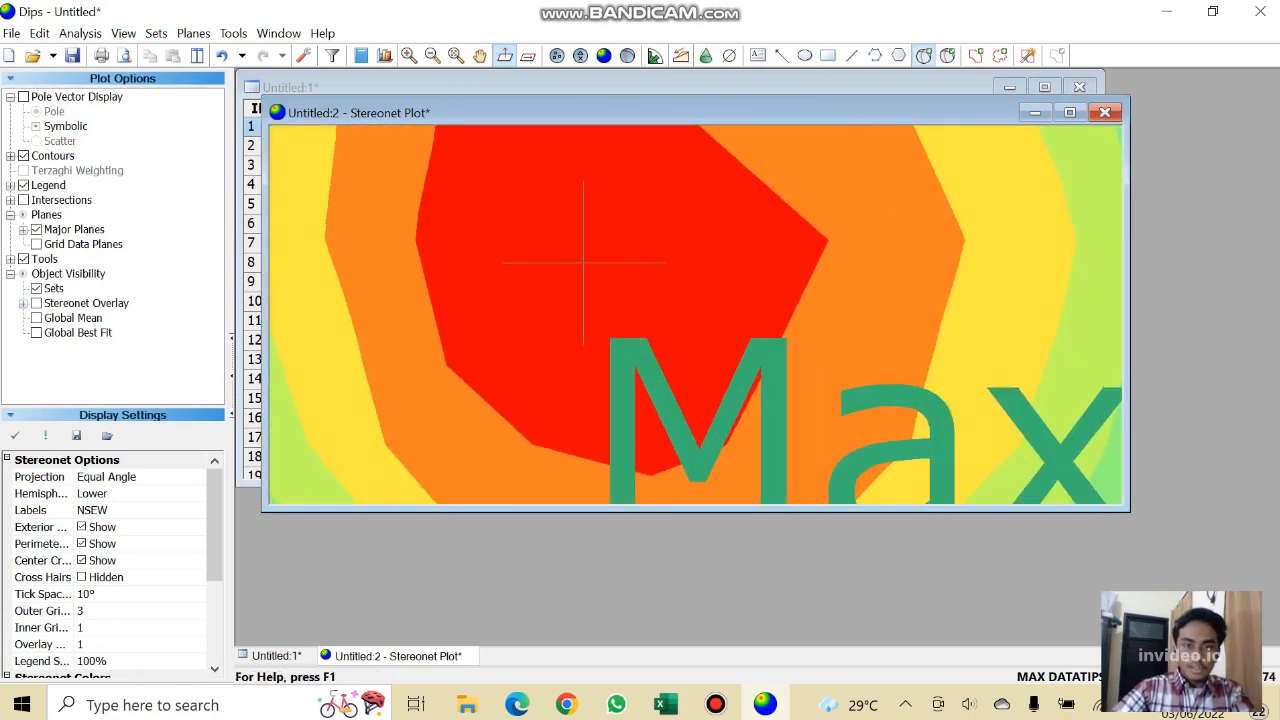
pyautogui.click(583, 263)
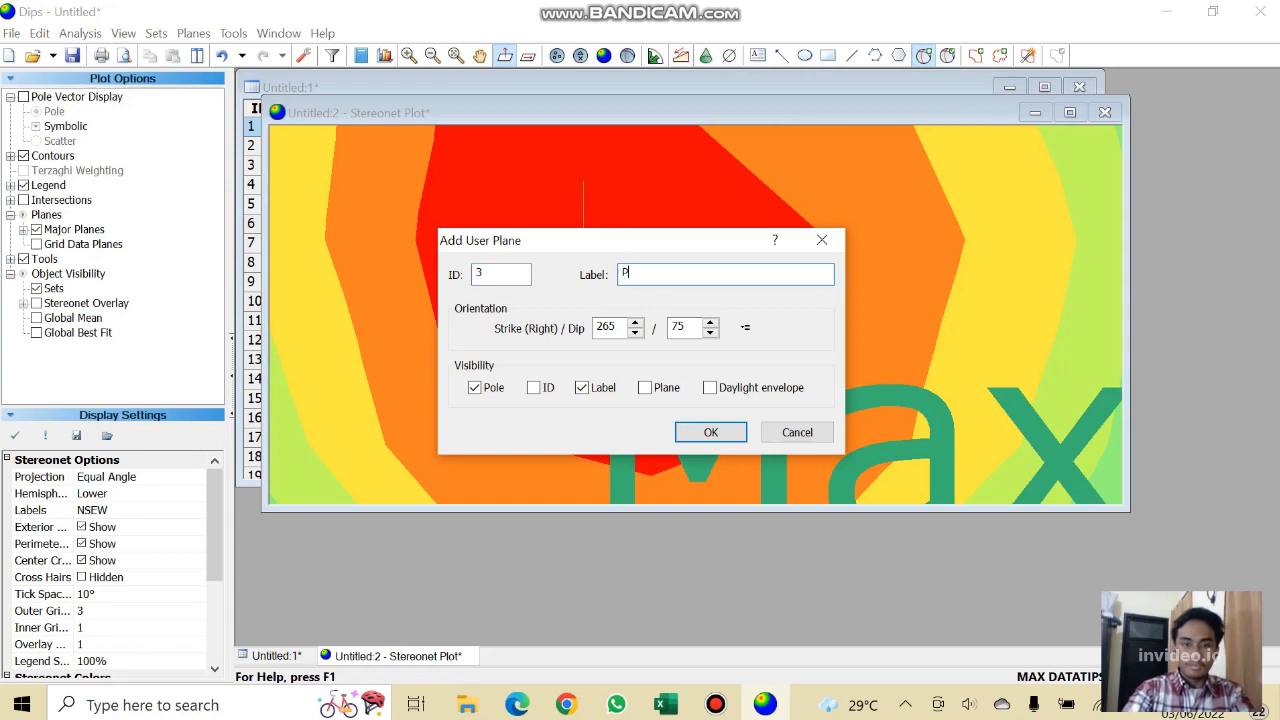
pyautogui.click(644, 387)
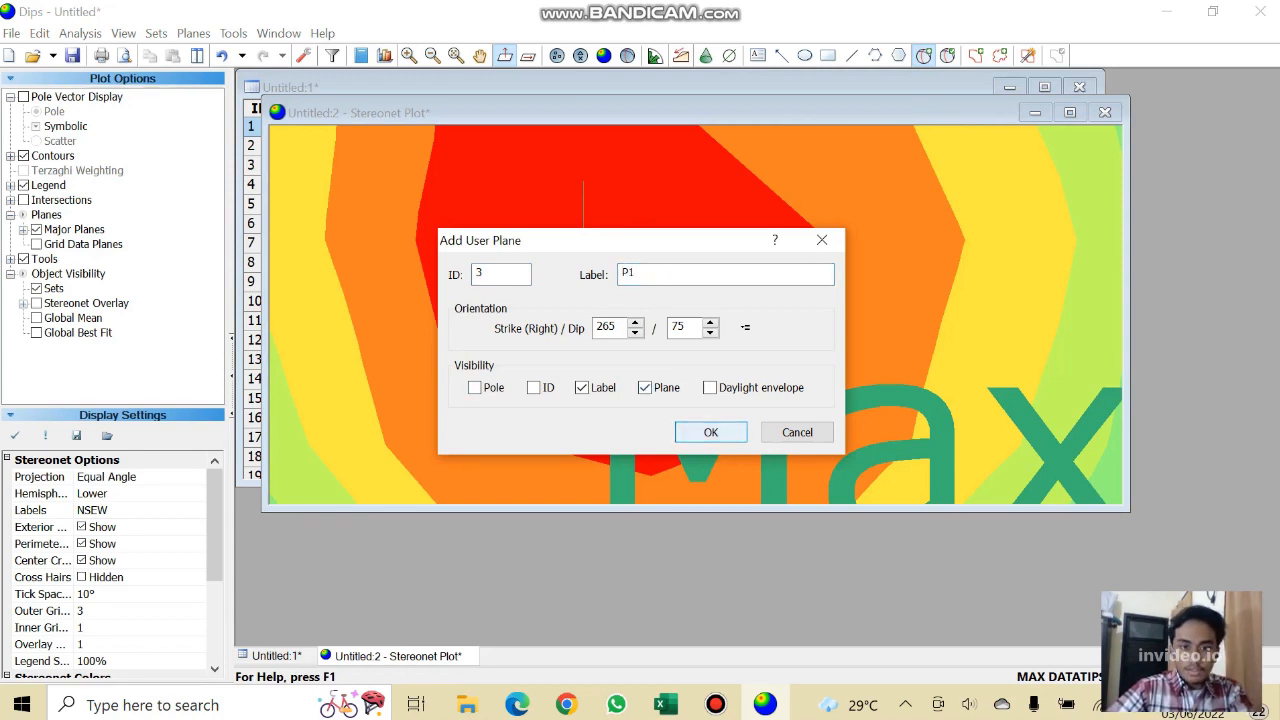
pyautogui.click(710, 432)
# Add a user plane at the "Max 2" pole, 213/67, labelled "P2", showing its plane trace and label without the pole.
pyautogui.scroll(-5, 658, 222)
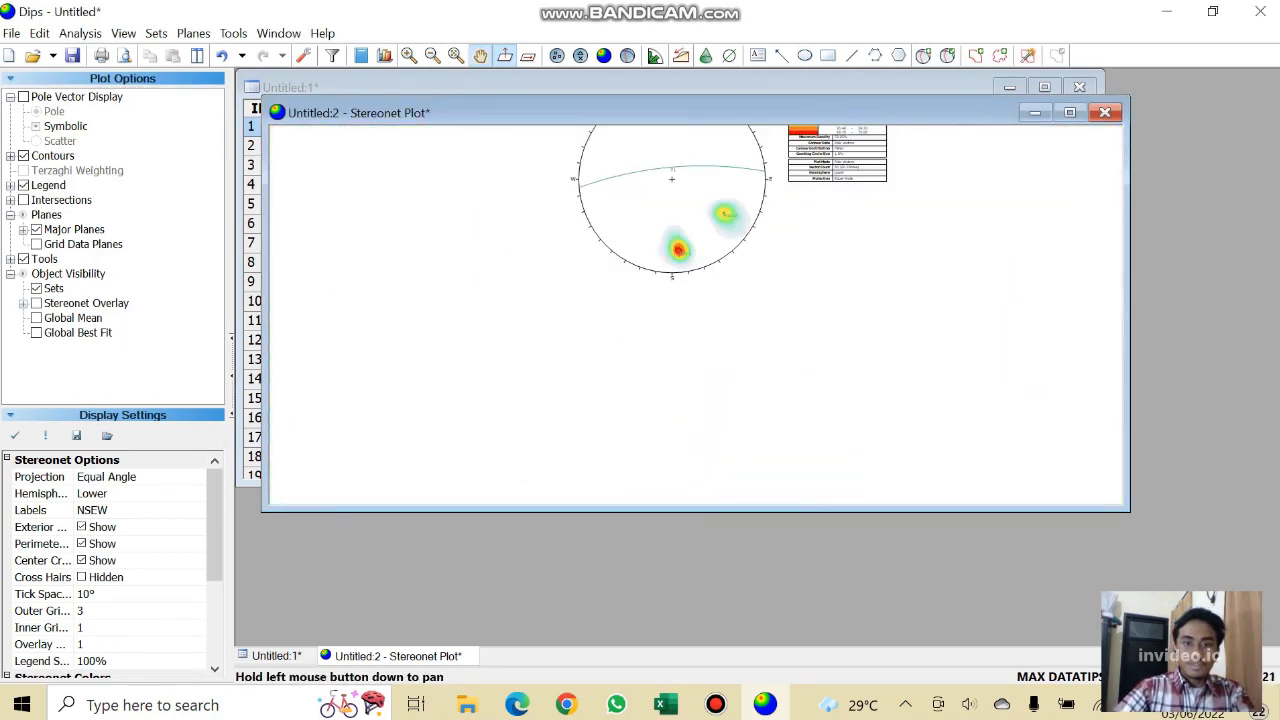
pyautogui.scroll(8, 690, 200)
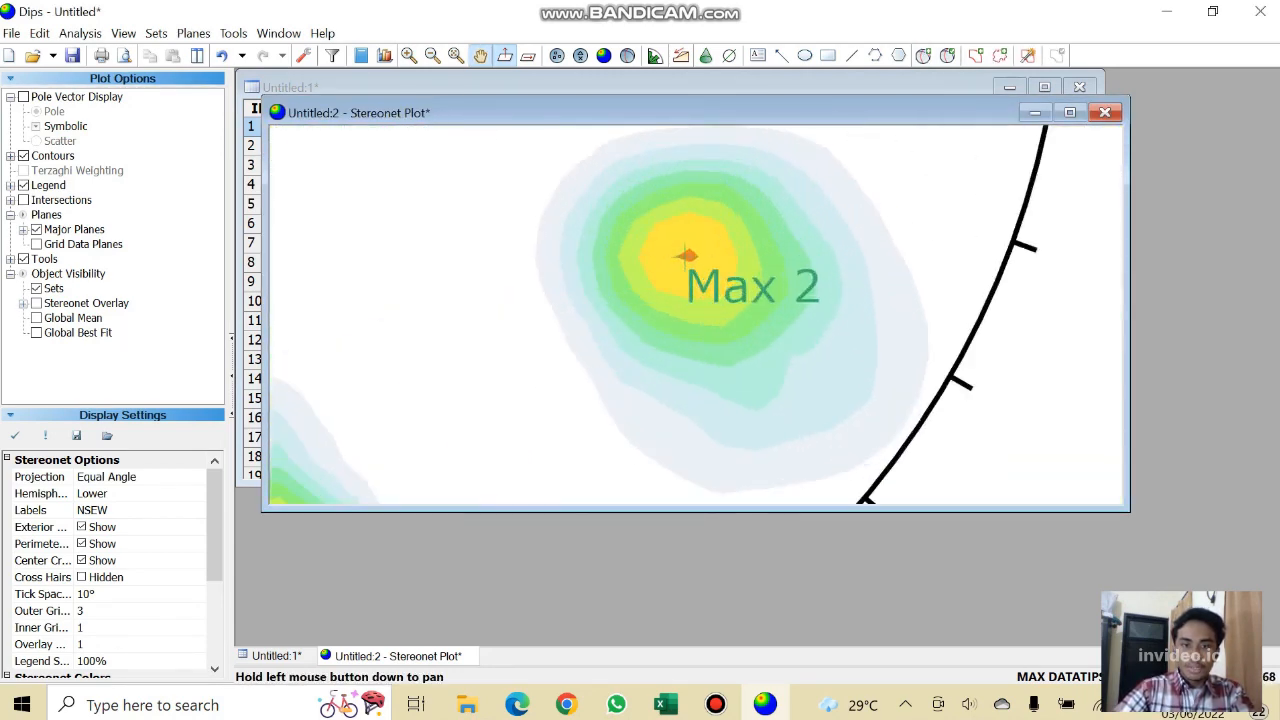
pyautogui.scroll(2, 700, 260)
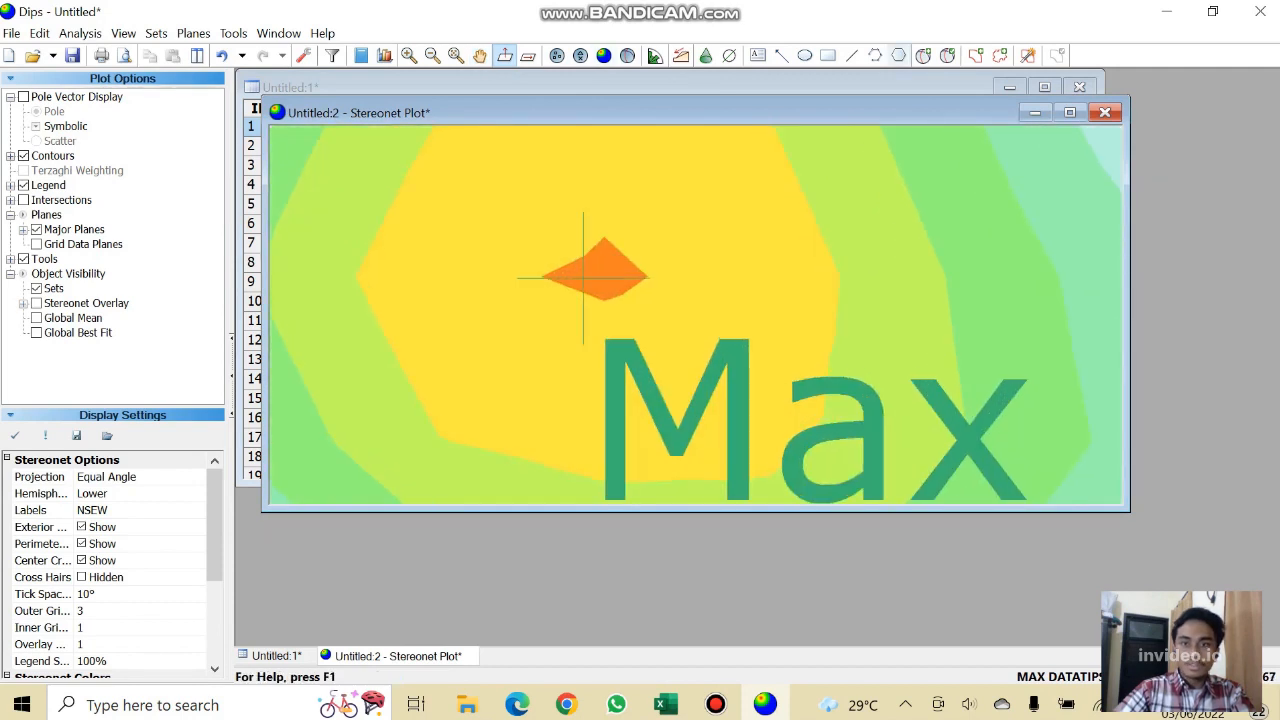
pyautogui.click(923, 55)
pyautogui.scroll(1, 589, 261)
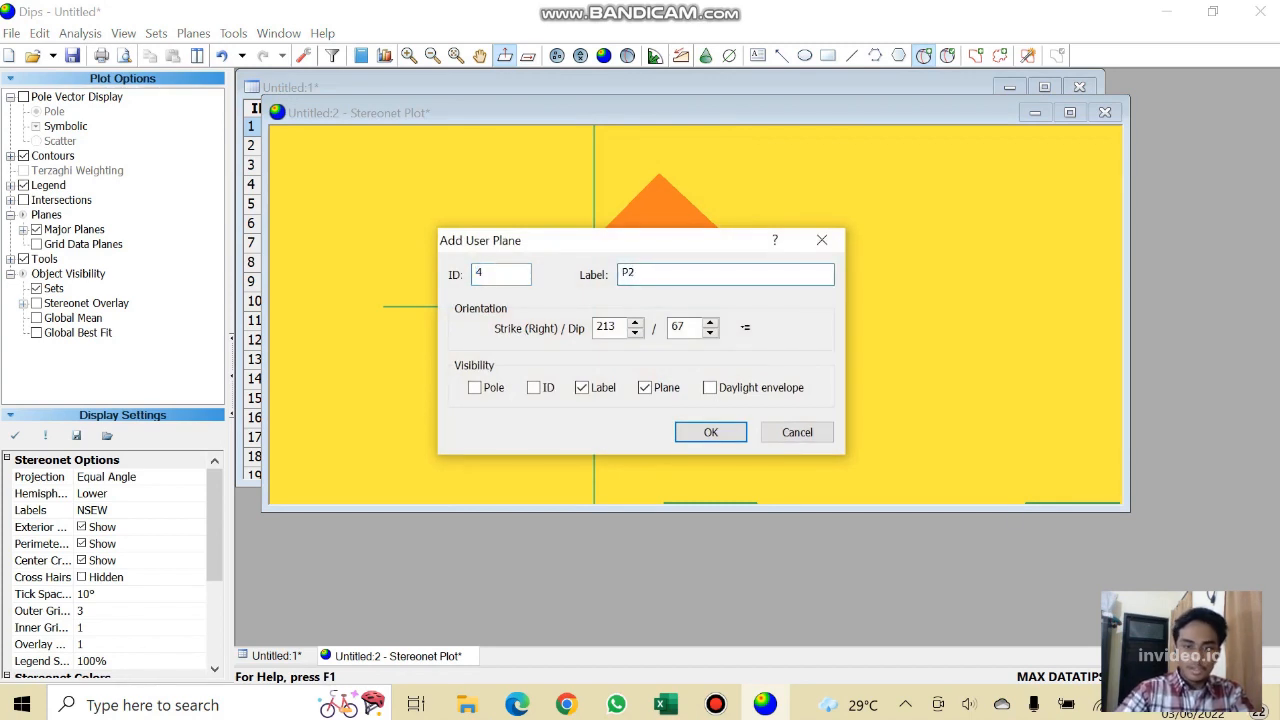
pyautogui.press('Return')
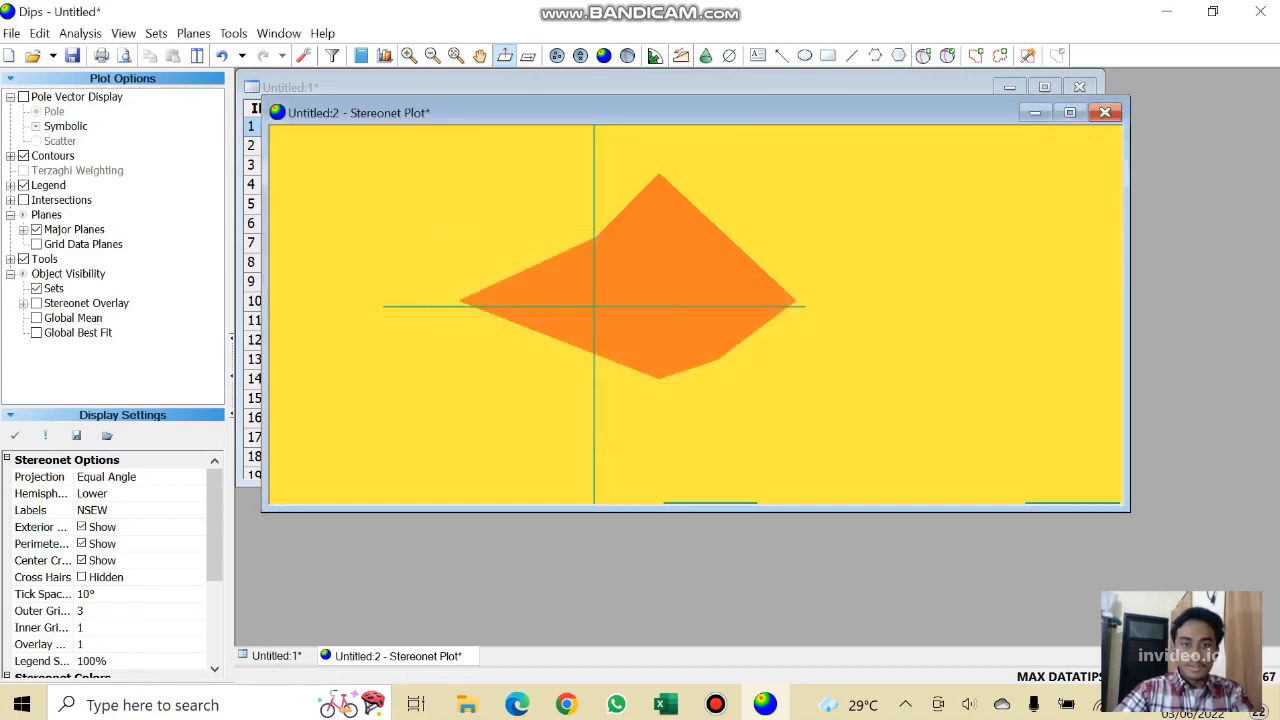
# Add a user plane at the intersection of P1 and P2, about 34/23, labelled "Sigma 2", with its pole shown and plane trace hidden.
pyautogui.scroll(-5, 625, 251)
pyautogui.click(480, 55)
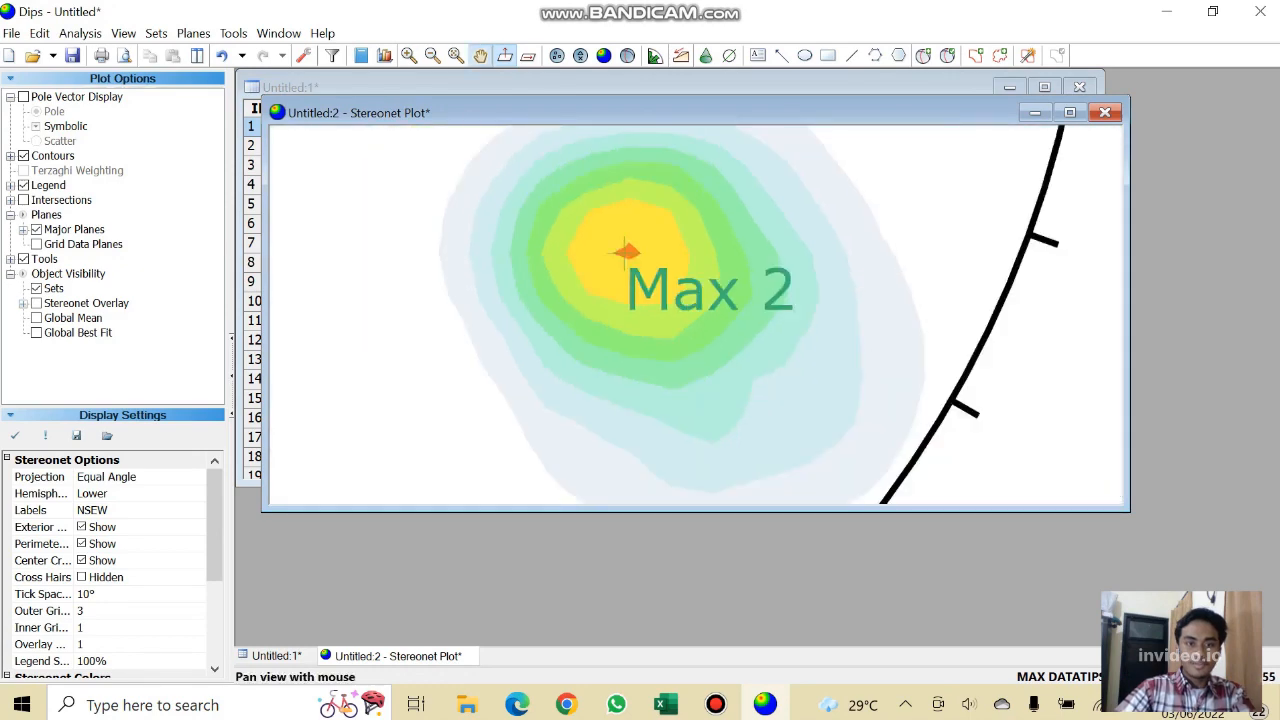
pyautogui.moveTo(560, 250); pyautogui.dragTo(720, 420)
pyautogui.scroll(-3, 501, 182)
pyautogui.moveTo(501, 182); pyautogui.dragTo(608, 323)
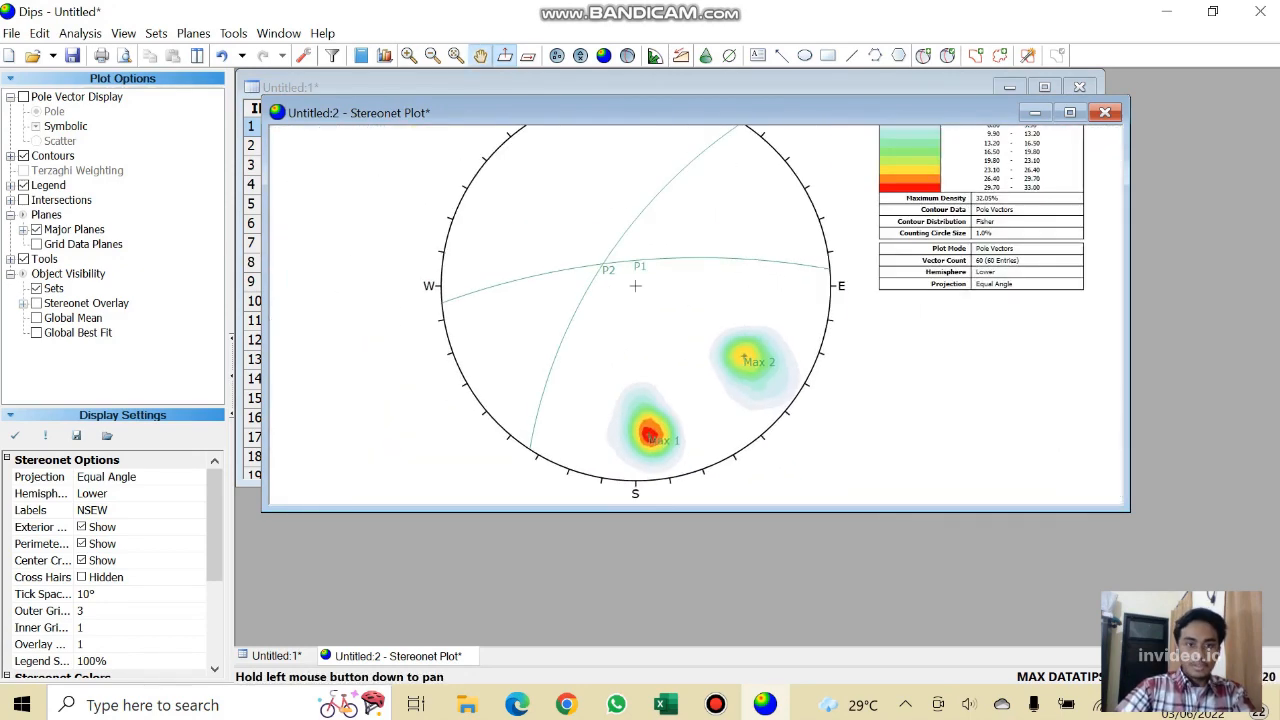
pyautogui.scroll(5, 697, 320)
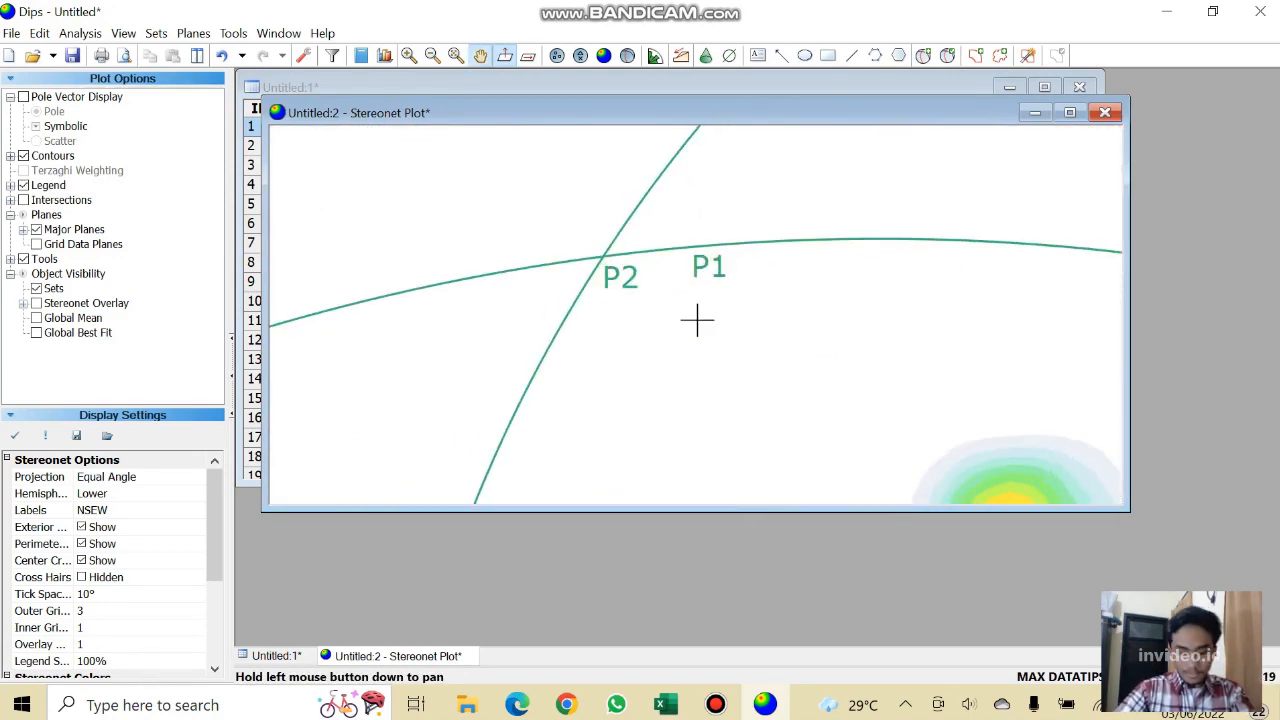
pyautogui.scroll(3, 697, 320)
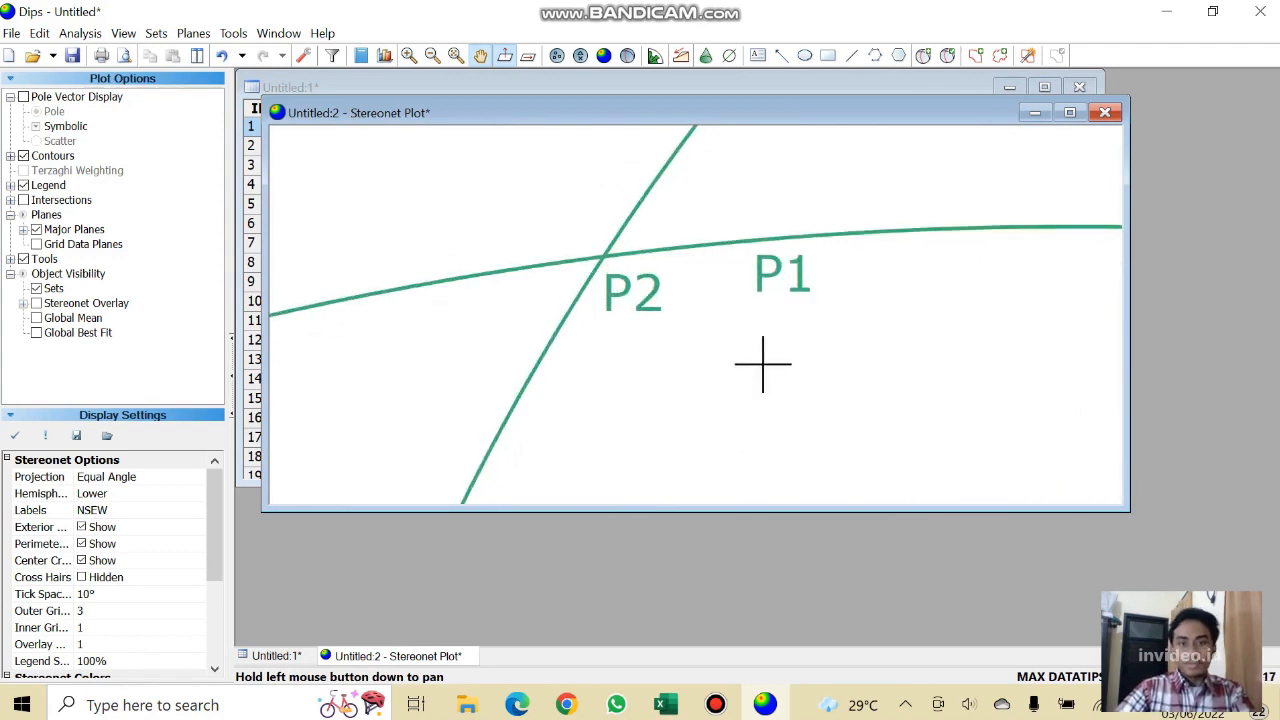
pyautogui.click(923, 55)
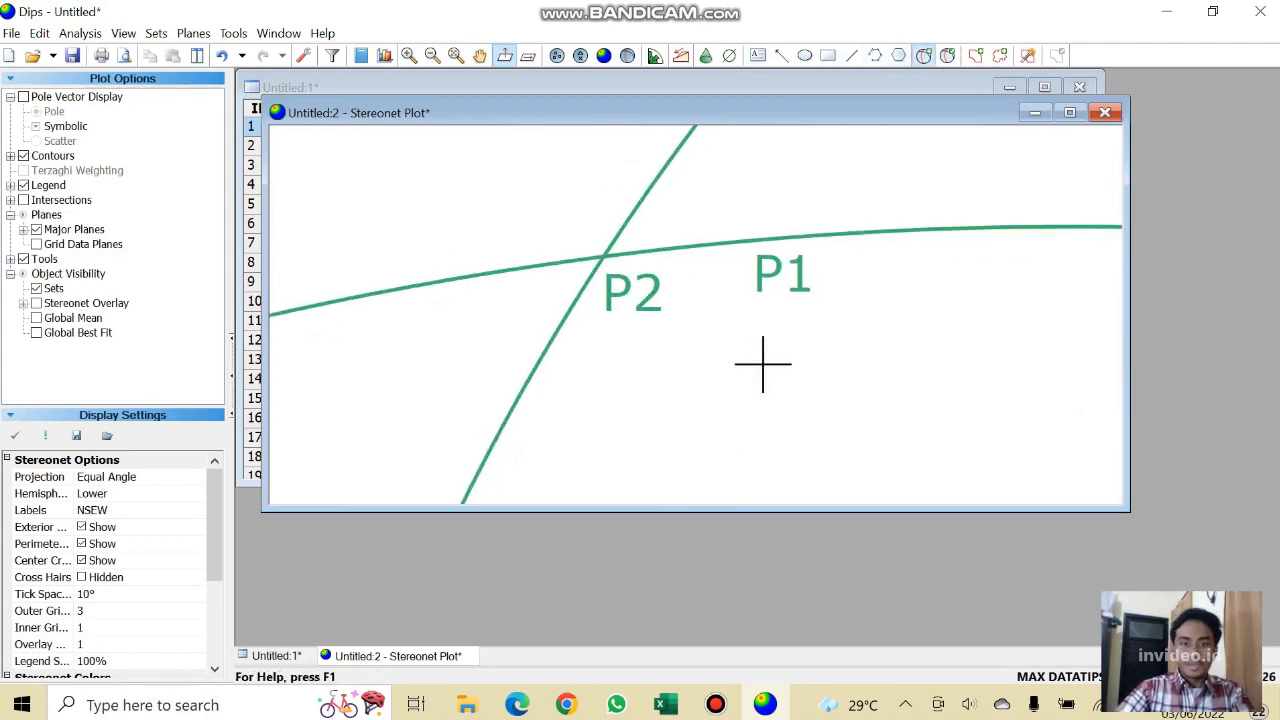
pyautogui.scroll(4, 763, 364)
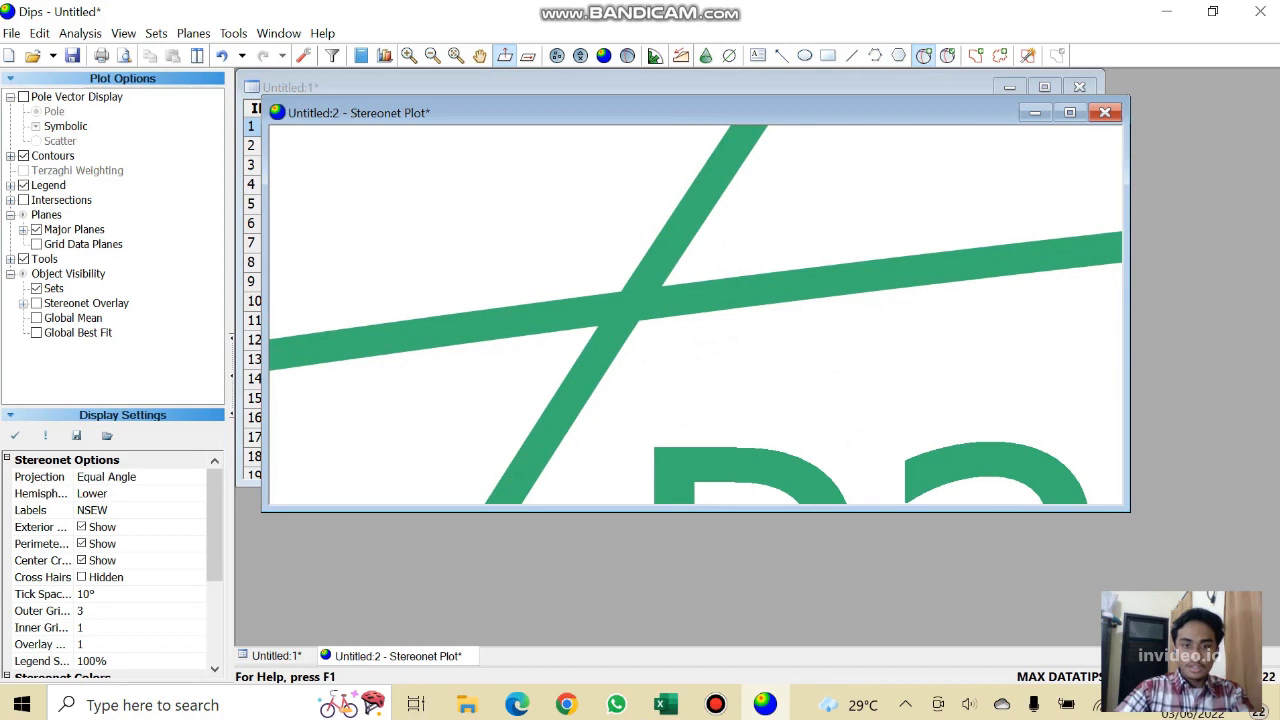
pyautogui.click(701, 345)
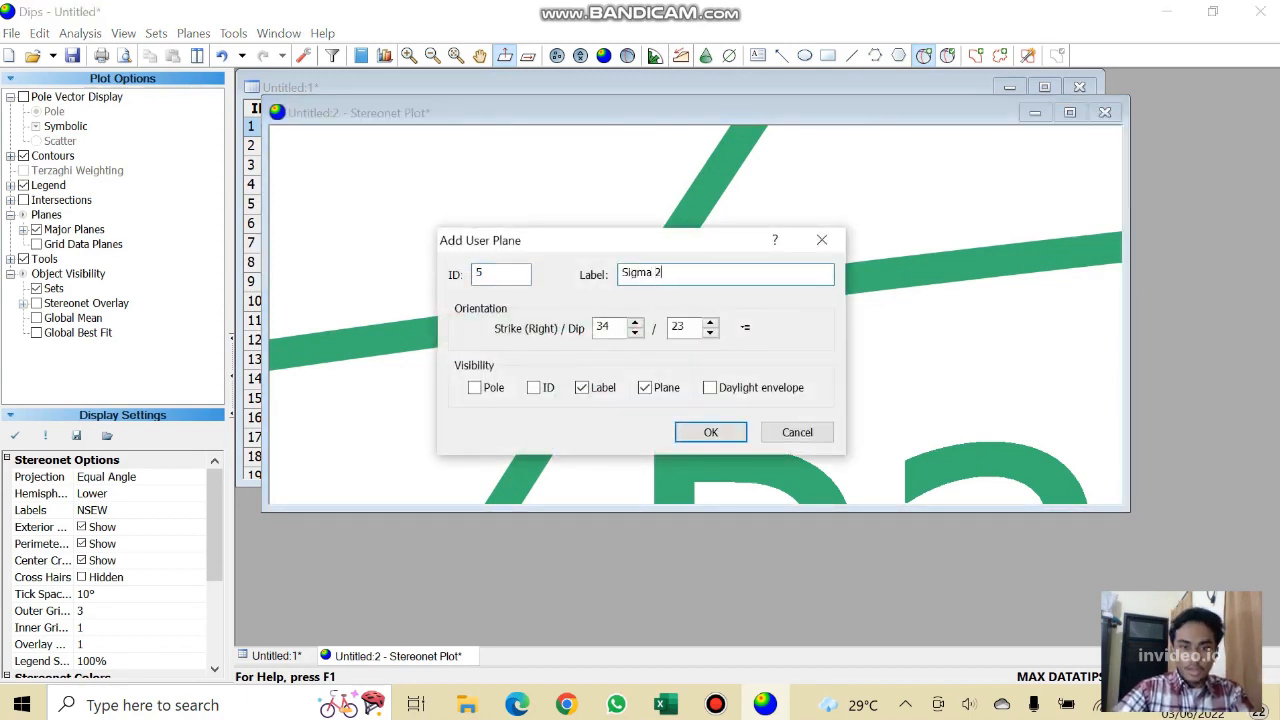
pyautogui.click(644, 387)
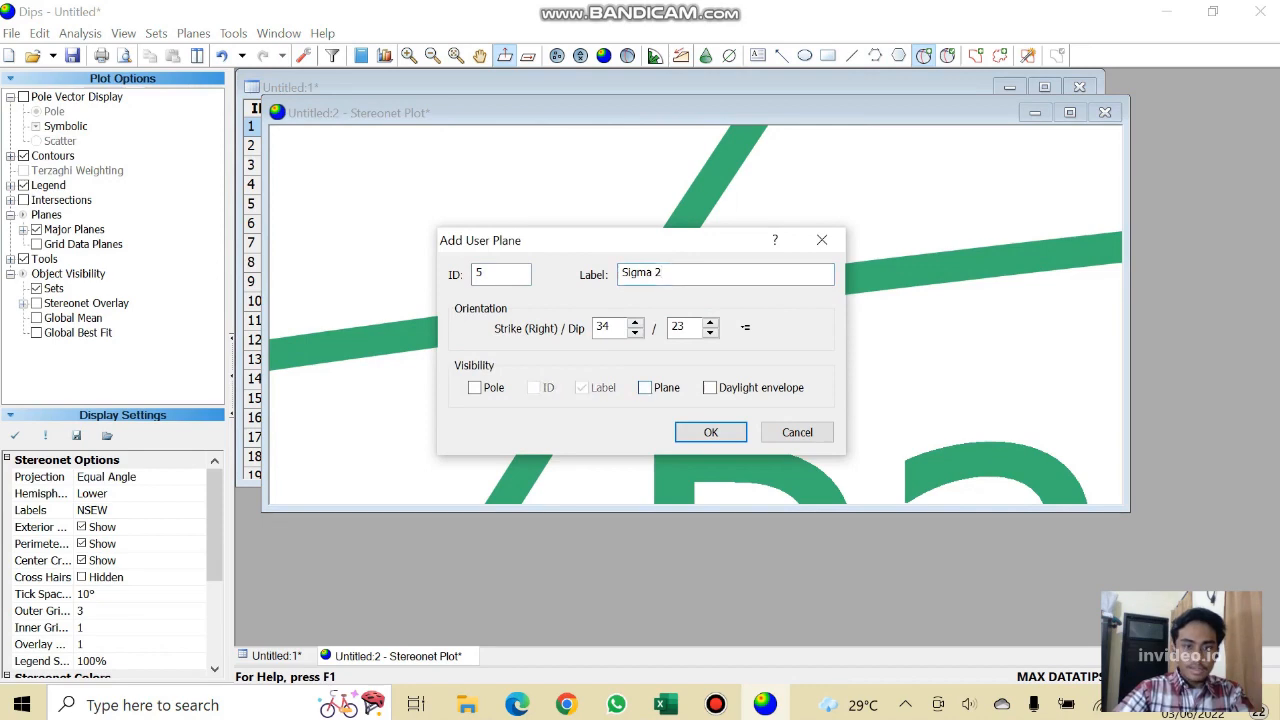
pyautogui.click(474, 387)
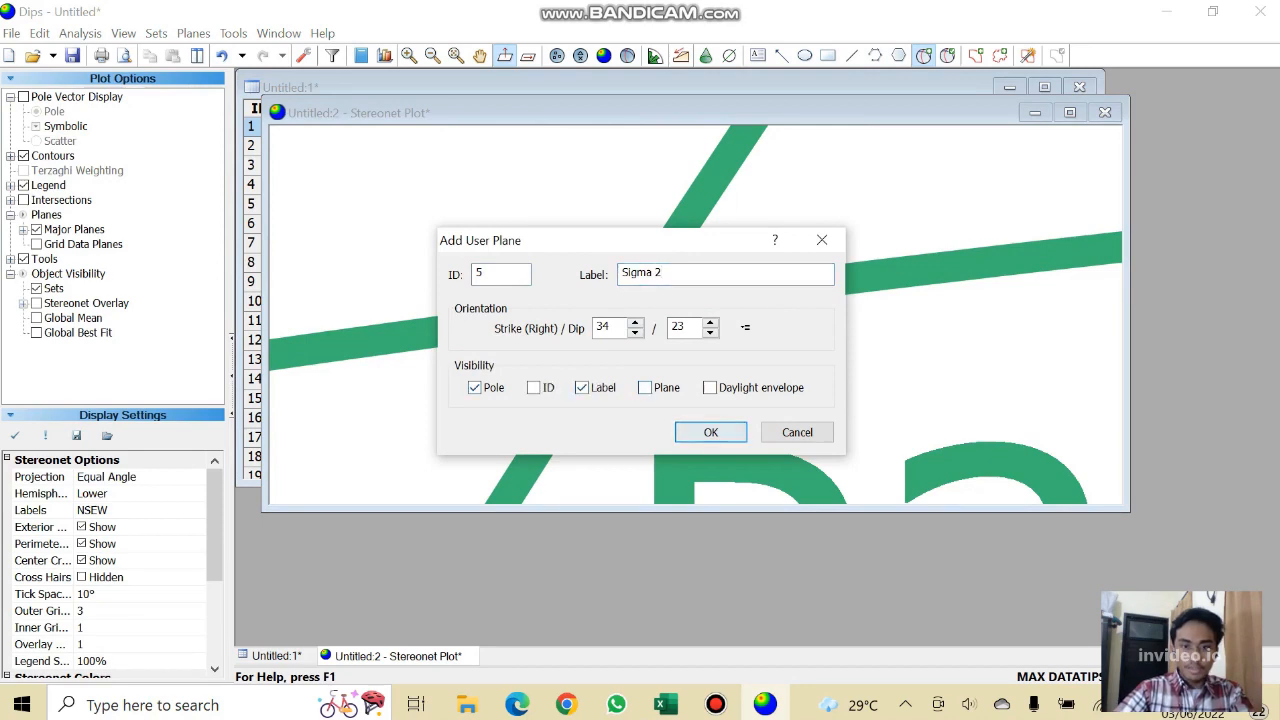
pyautogui.click(710, 432)
# Add a user plane at the "Sigma 2" pole, 34/23, labelled "Griddle Plane", with its plane trace shown and its pole hidden.
pyautogui.scroll(-5, 943, 331)
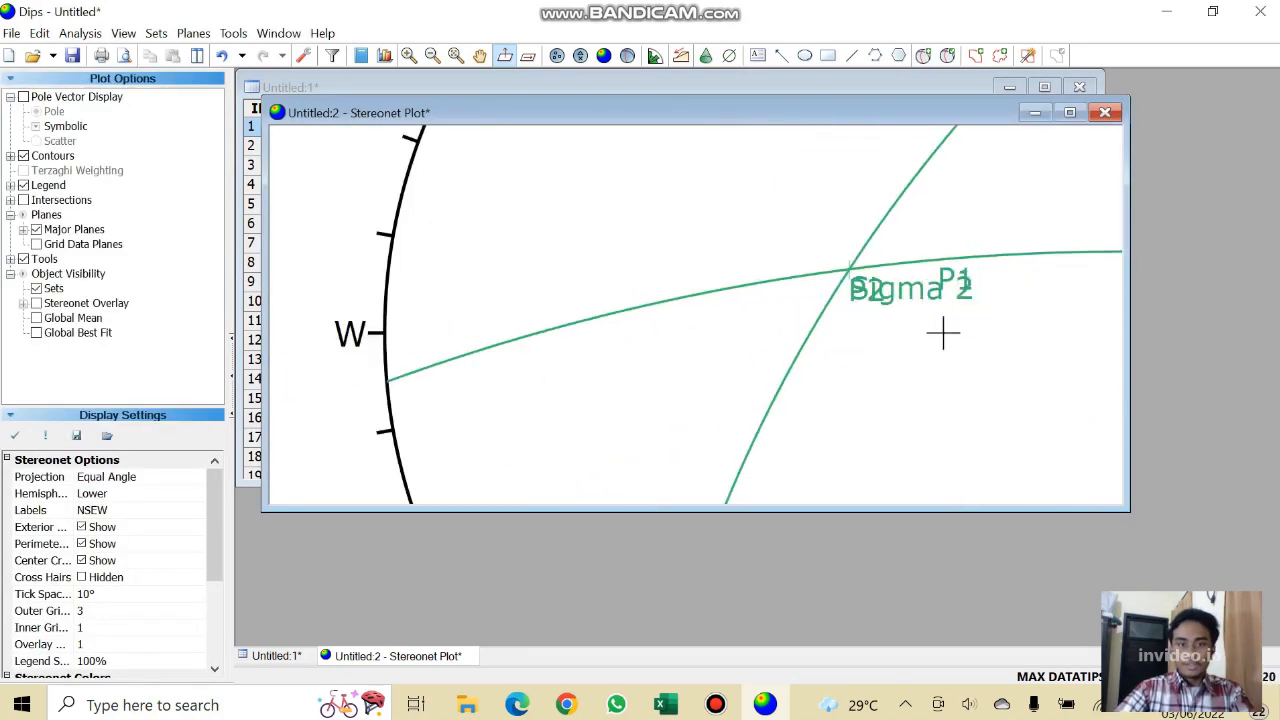
pyautogui.moveTo(936, 271); pyautogui.dragTo(722, 266)
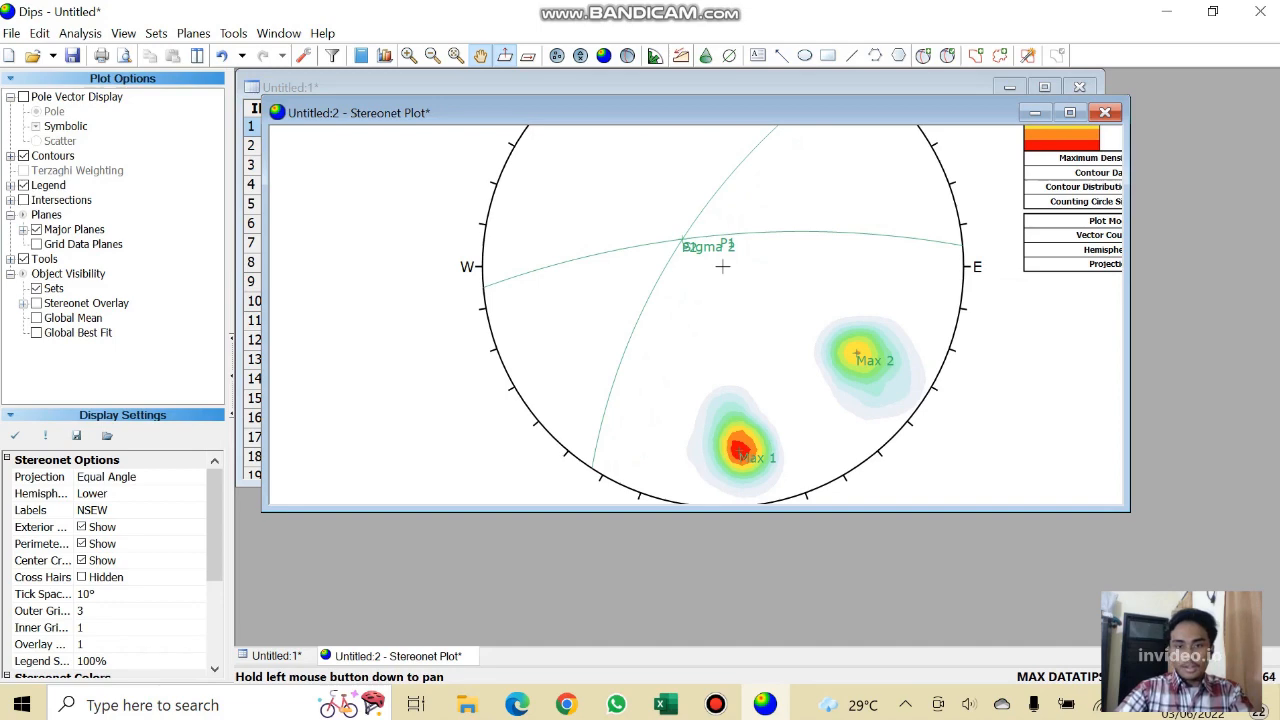
pyautogui.scroll(8, 722, 266)
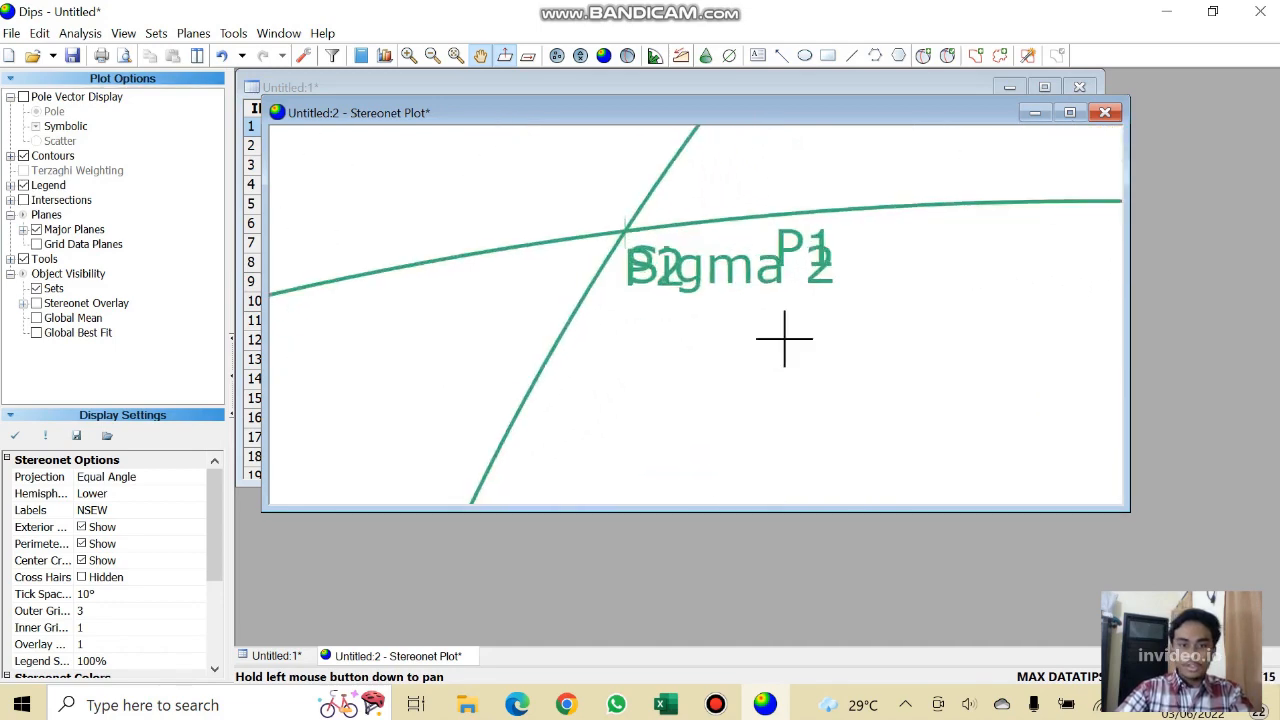
pyautogui.scroll(5, 722, 266)
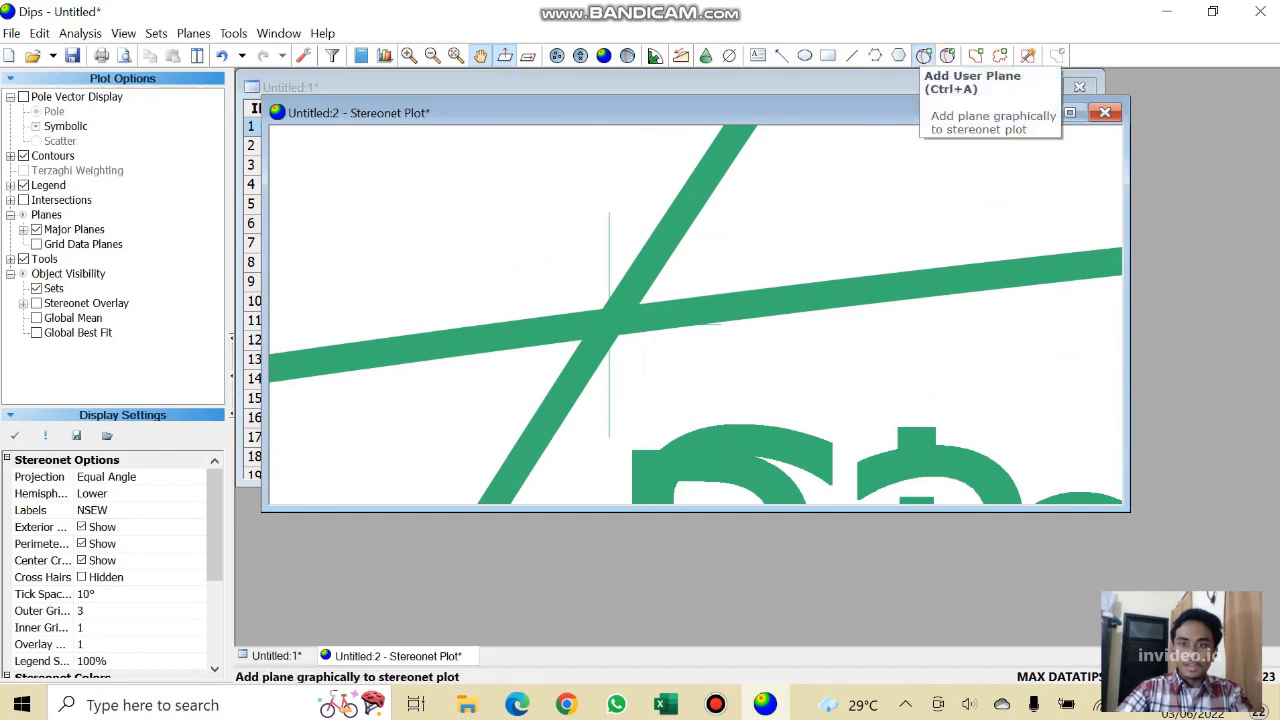
pyautogui.click(923, 55)
pyautogui.click(609, 325)
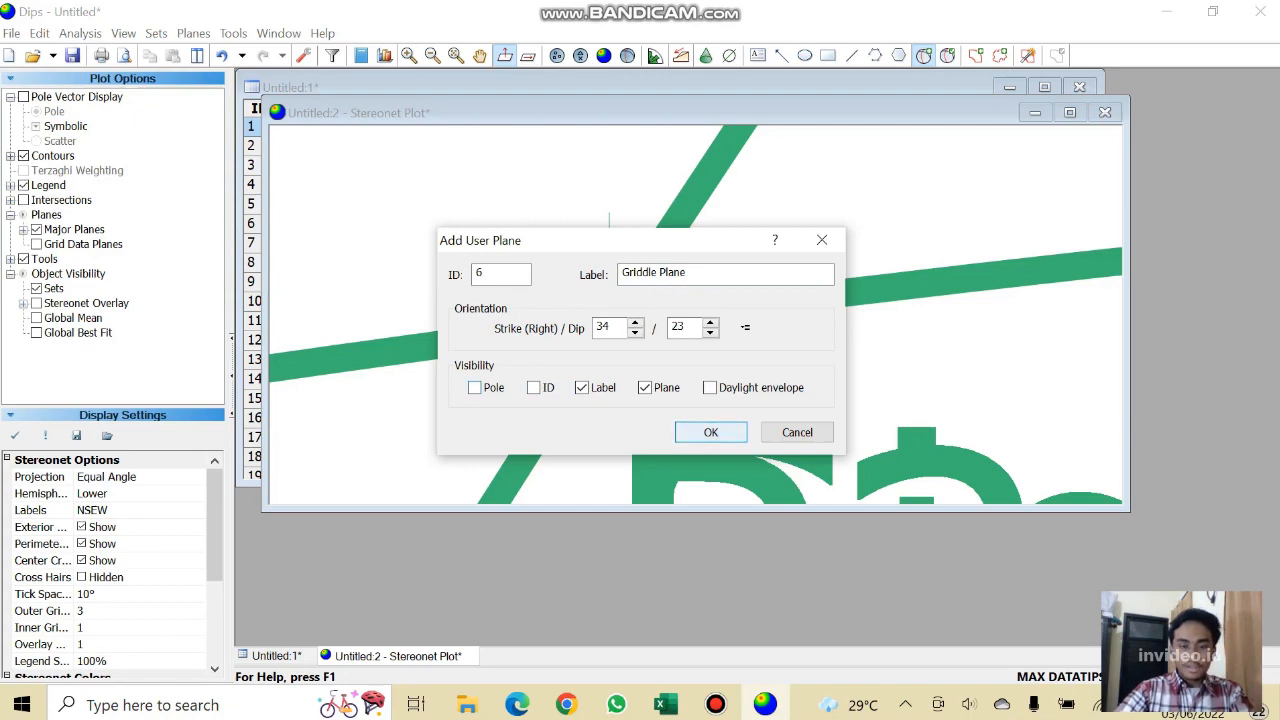
pyautogui.click(710, 432)
# Examine how the "Griddle Plane" trace runs relative to the "Max 1" and "Max 2" contour peaks.
pyautogui.scroll(-5, 863, 309)
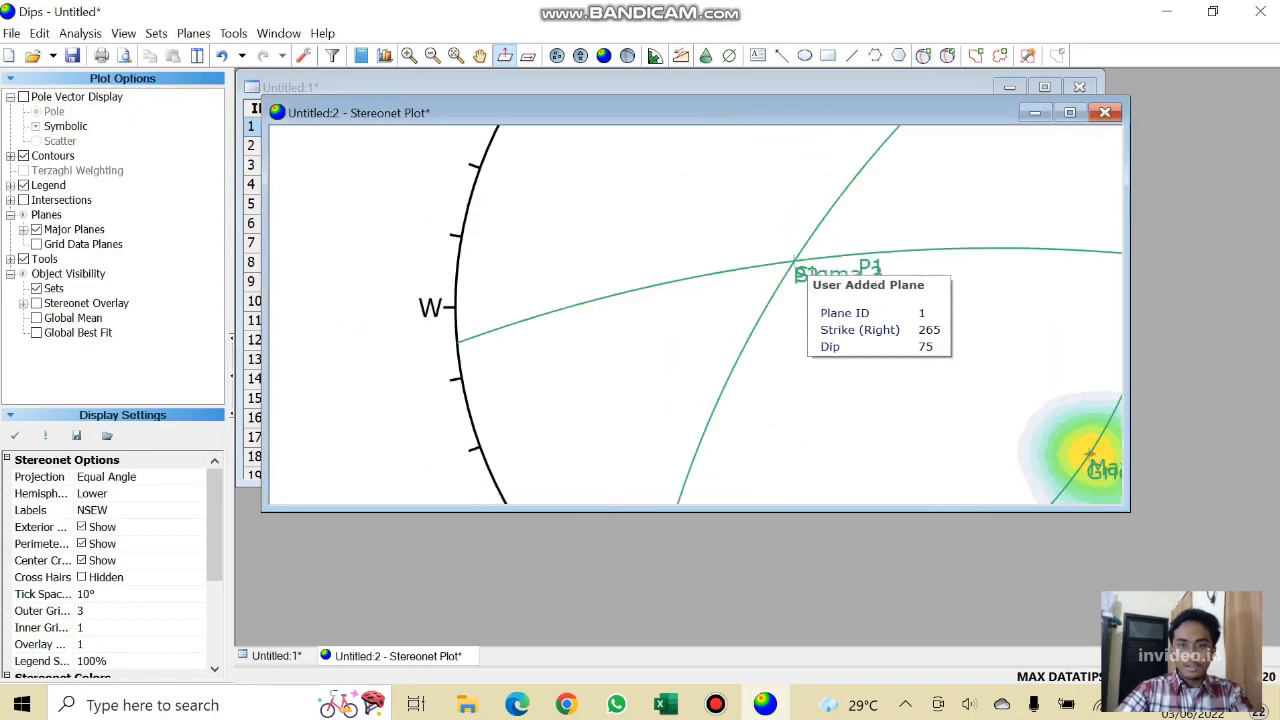
pyautogui.moveTo(861, 304); pyautogui.dragTo(563, 197)
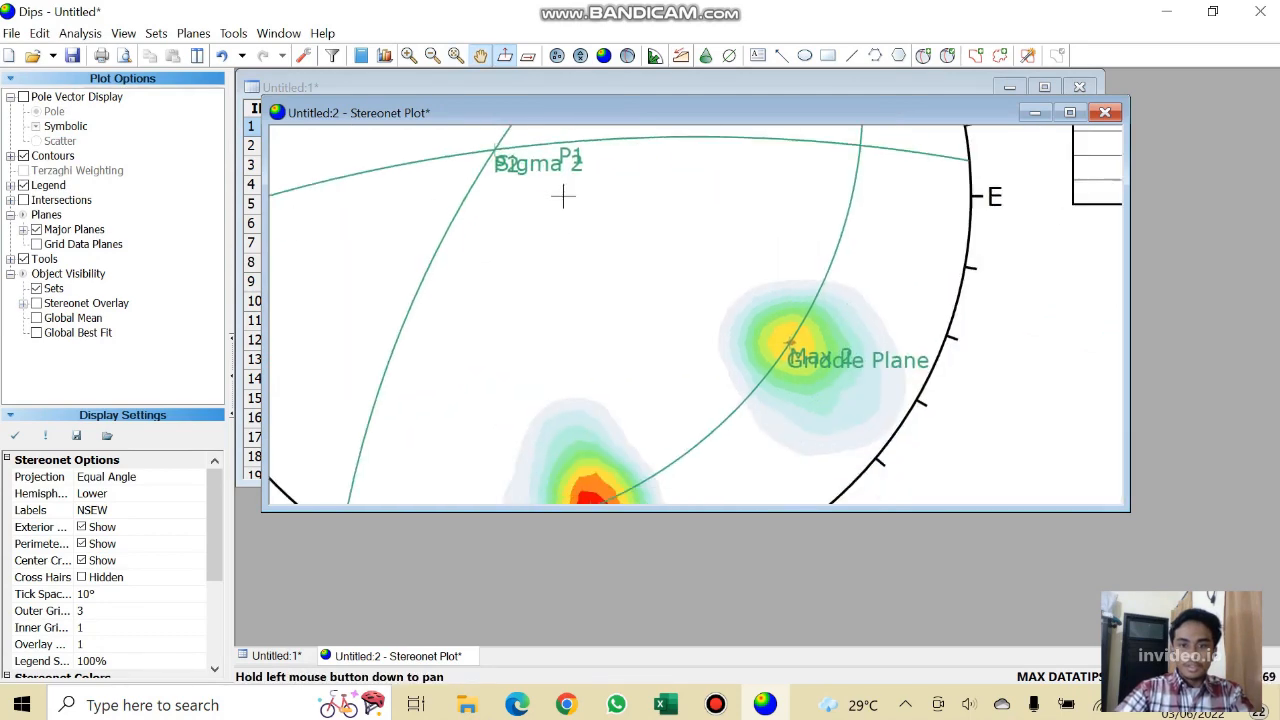
pyautogui.scroll(-5, 663, 251)
pyautogui.scroll(4, 529, 157)
pyautogui.scroll(5, 680, 313)
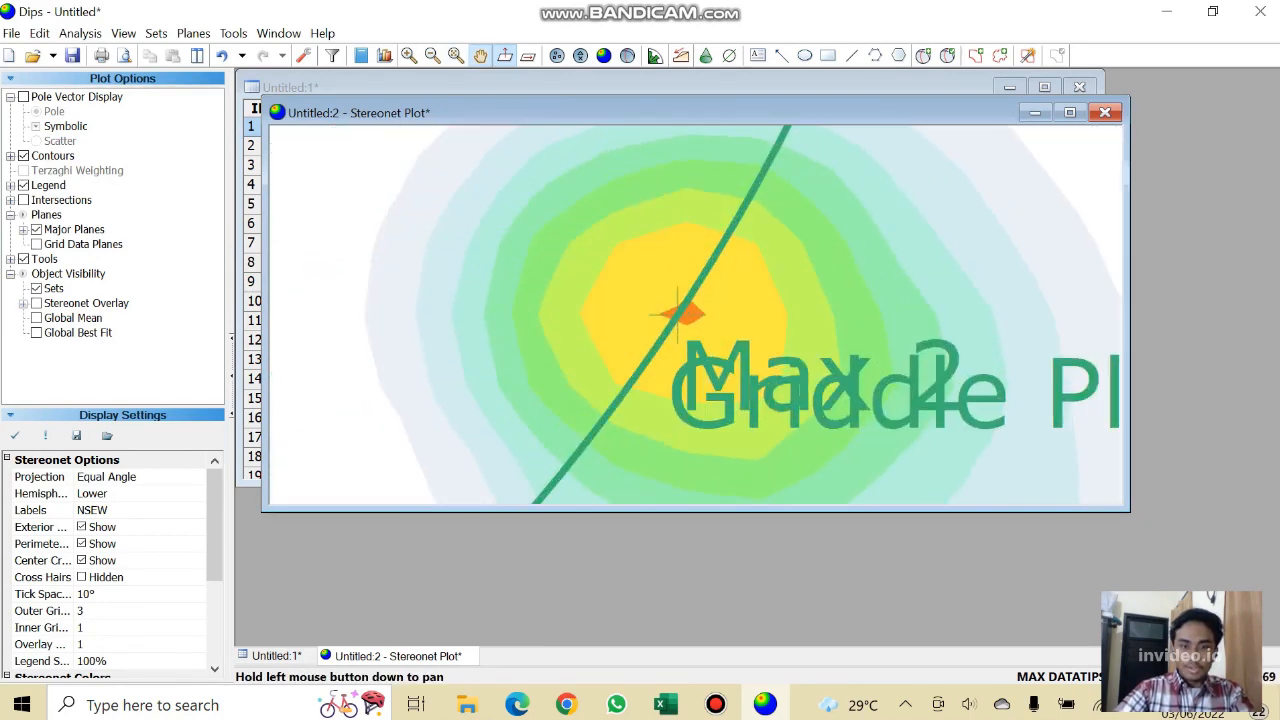
pyautogui.scroll(-5, 680, 313)
pyautogui.scroll(5, 557, 384)
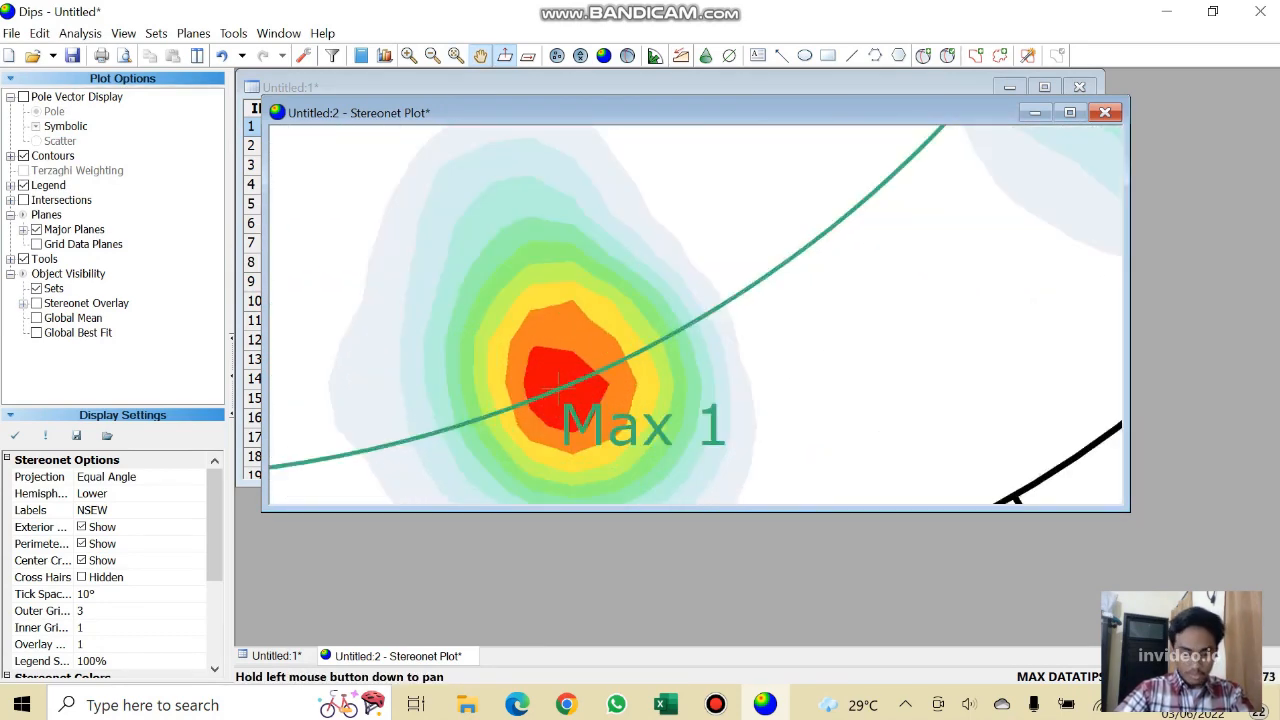
pyautogui.scroll(-4, 557, 384)
pyautogui.scroll(3, 866, 236)
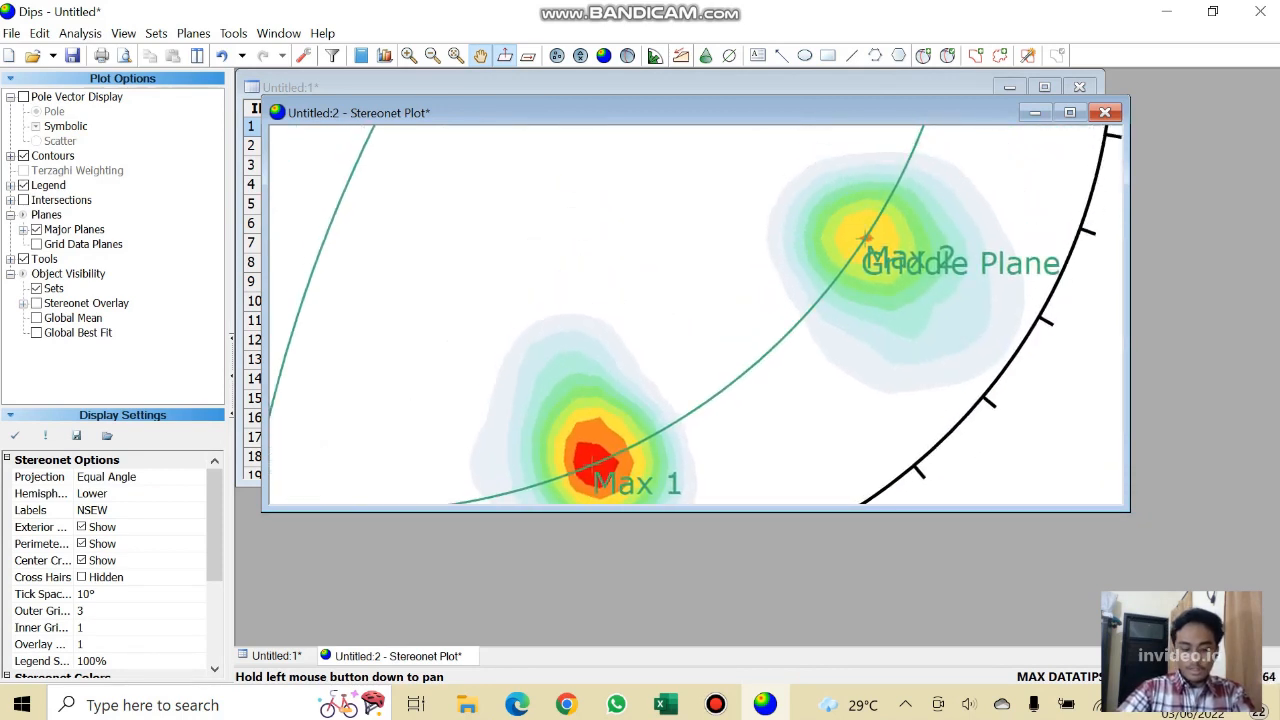
pyautogui.scroll(-4, 866, 236)
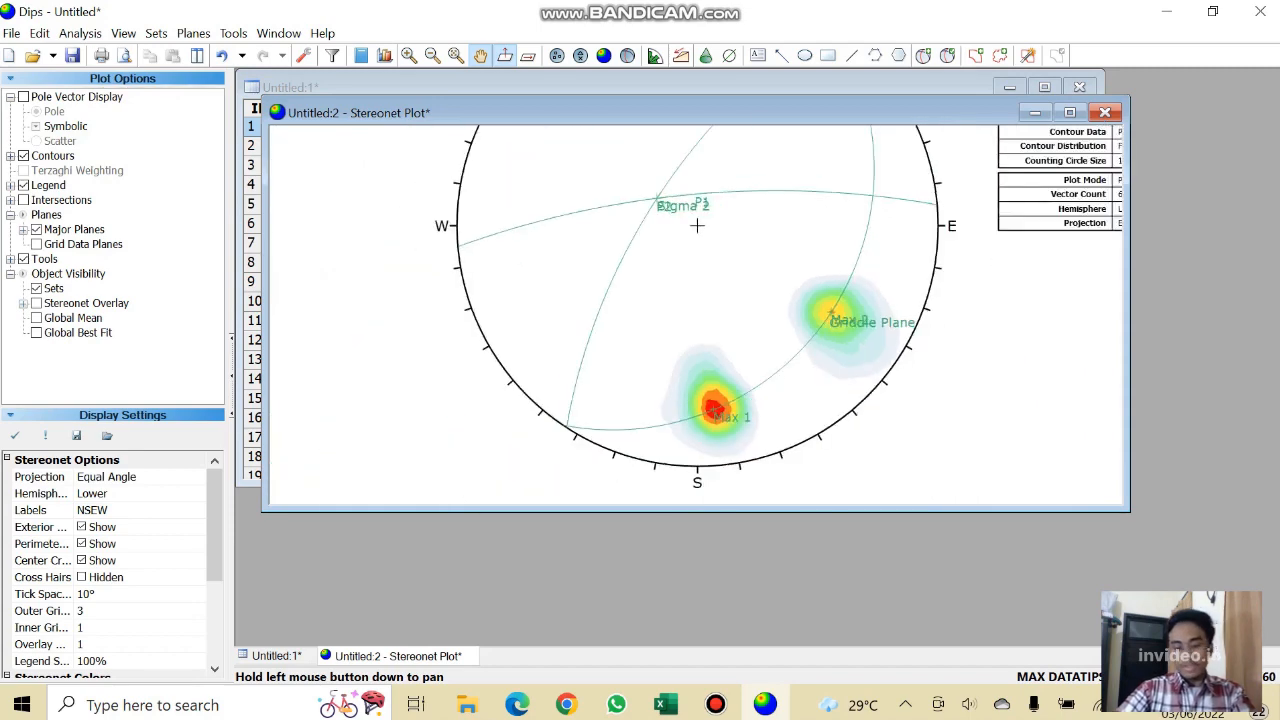
pyautogui.moveTo(697, 226); pyautogui.dragTo(675, 320)
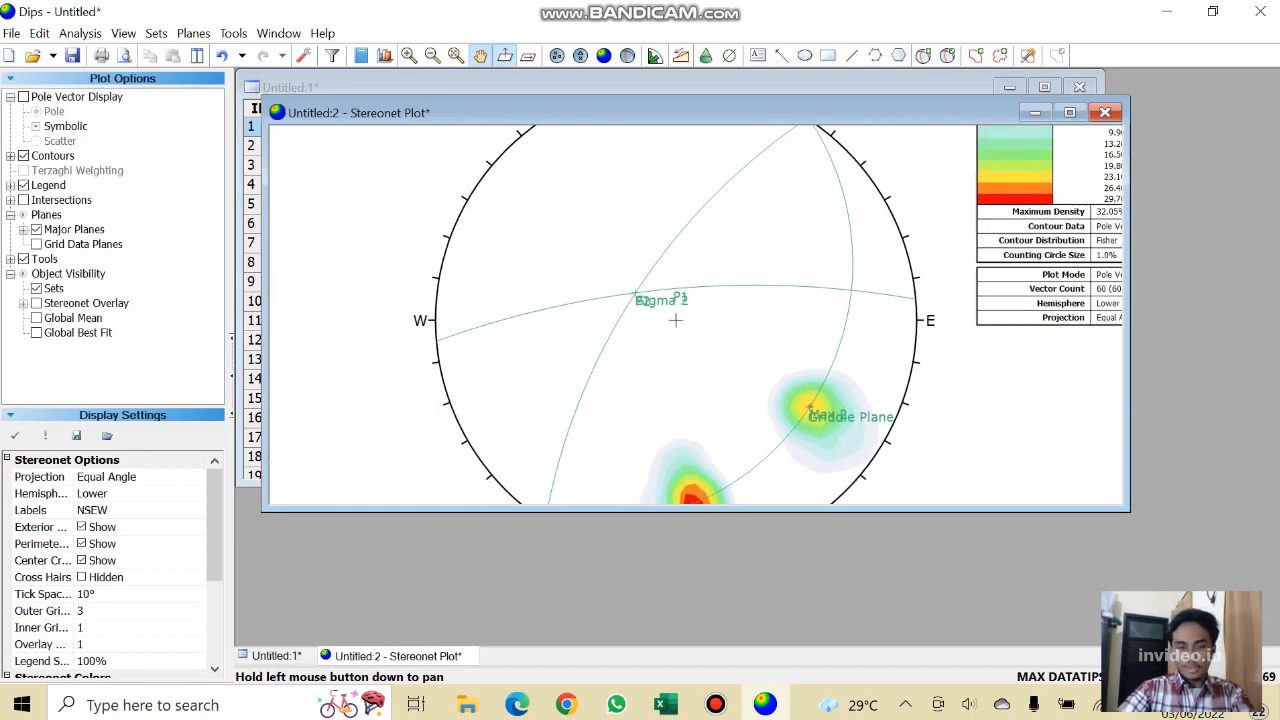
pyautogui.moveTo(675, 320); pyautogui.dragTo(688, 277)
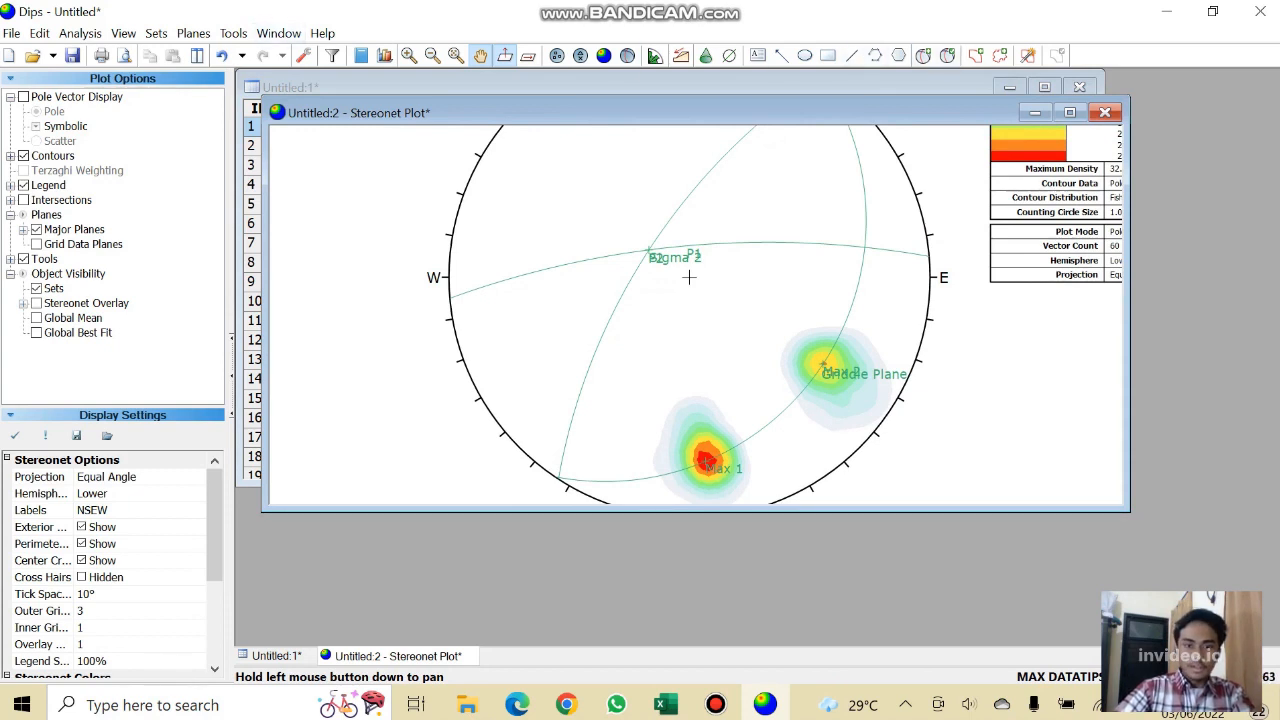
pyautogui.moveTo(689, 277); pyautogui.dragTo(661, 262)
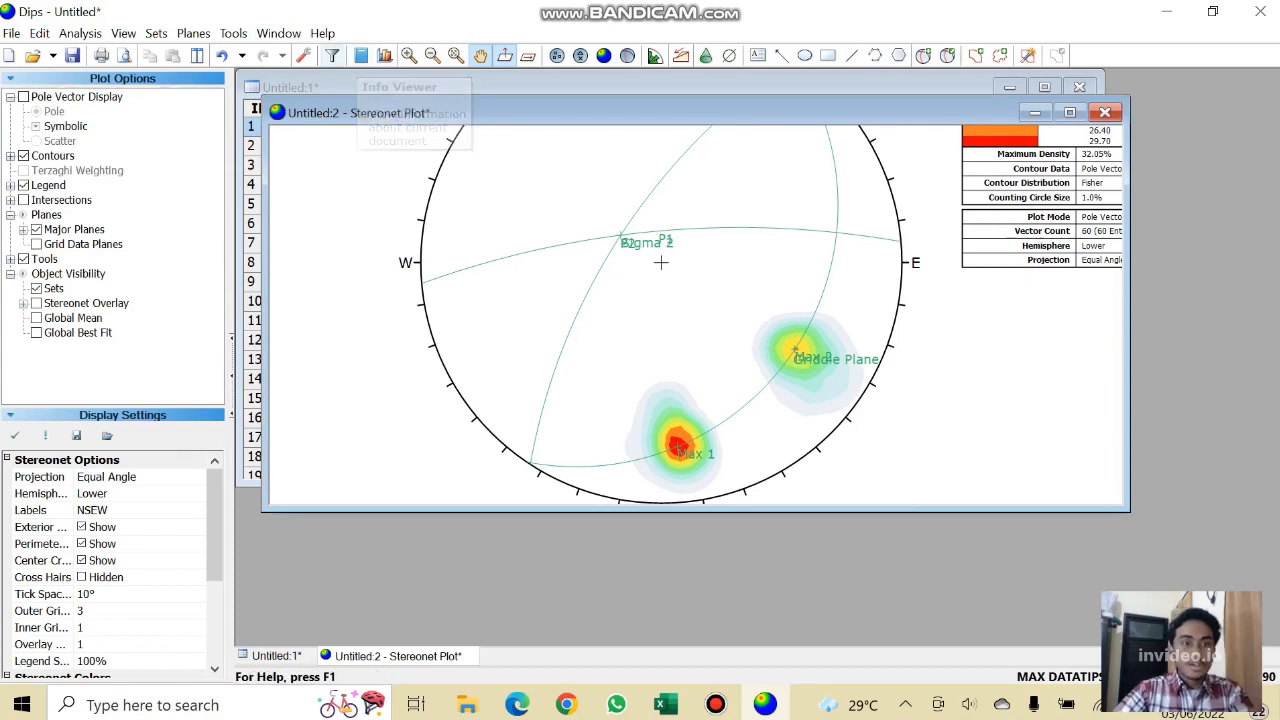
# Measure the angle from the crossing of P1 and the girdle trace to the girdle trace's southwestern end on the stereonet perimeter.
pyautogui.click(233, 33)
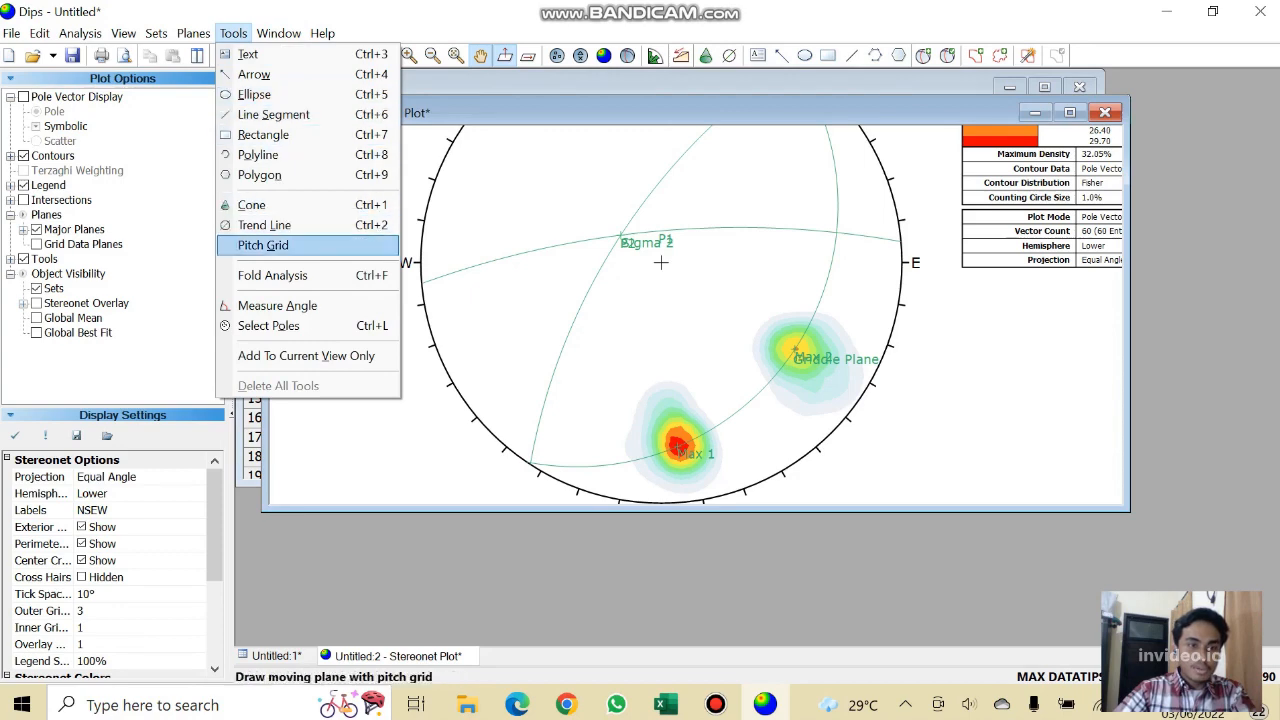
pyautogui.click(277, 305)
pyautogui.scroll(5, 840, 240)
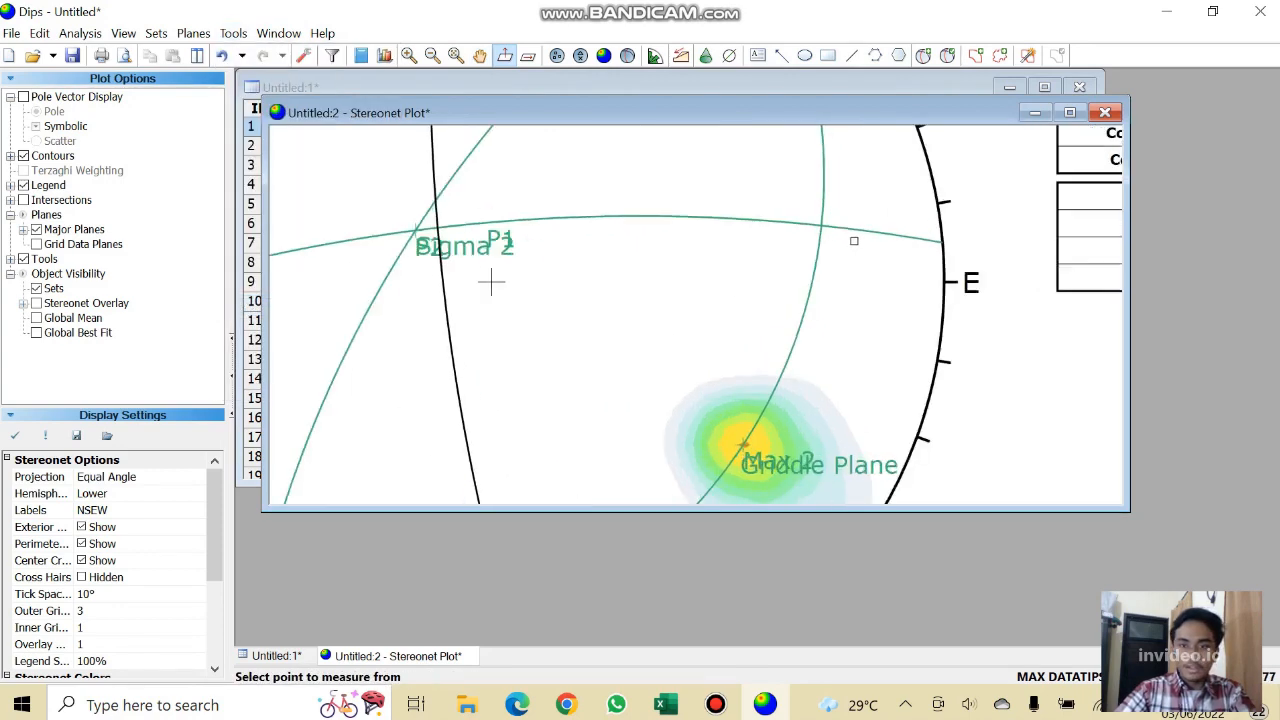
pyautogui.scroll(-5, 778, 190)
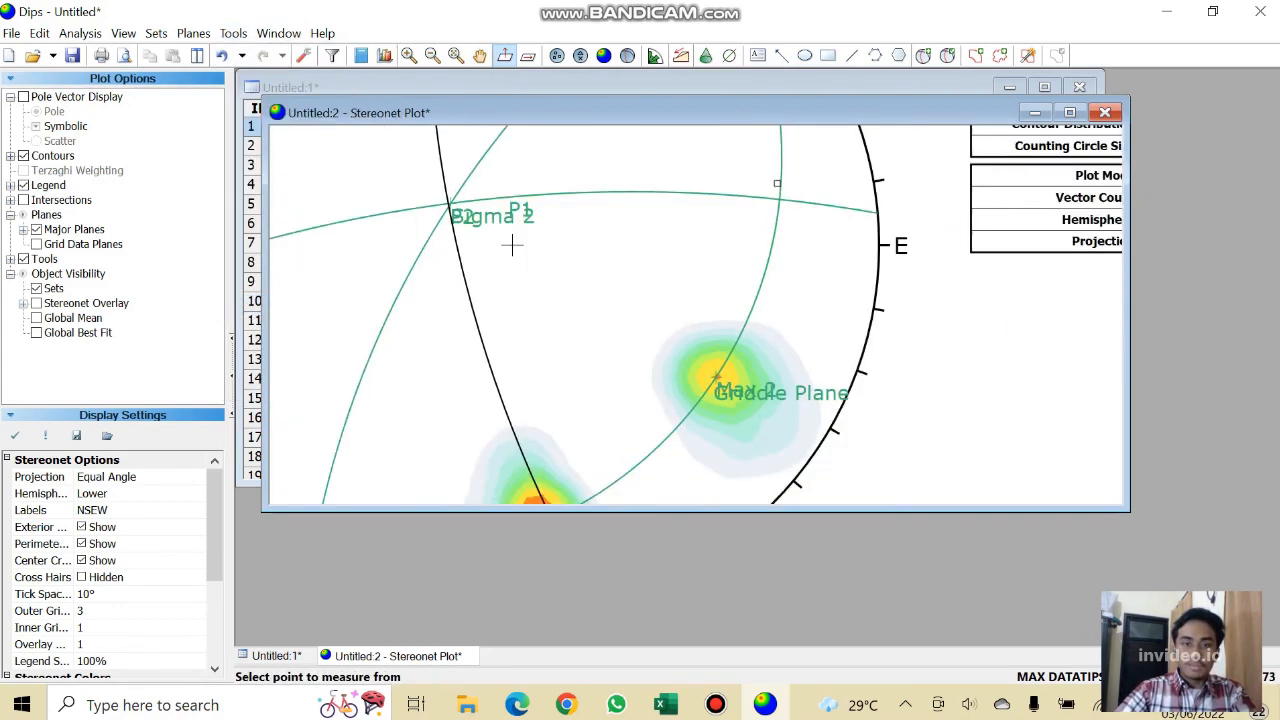
pyautogui.scroll(5, 786, 180)
pyautogui.scroll(1, 785, 177)
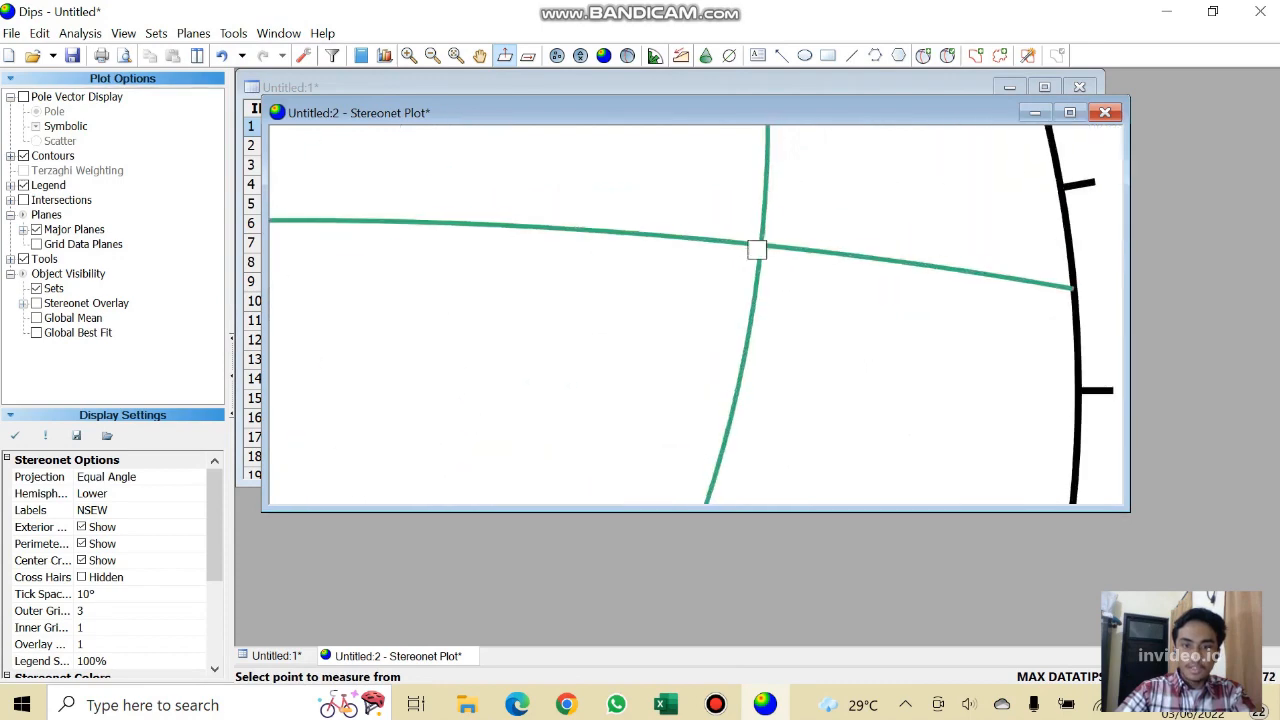
pyautogui.scroll(-7, 760, 248)
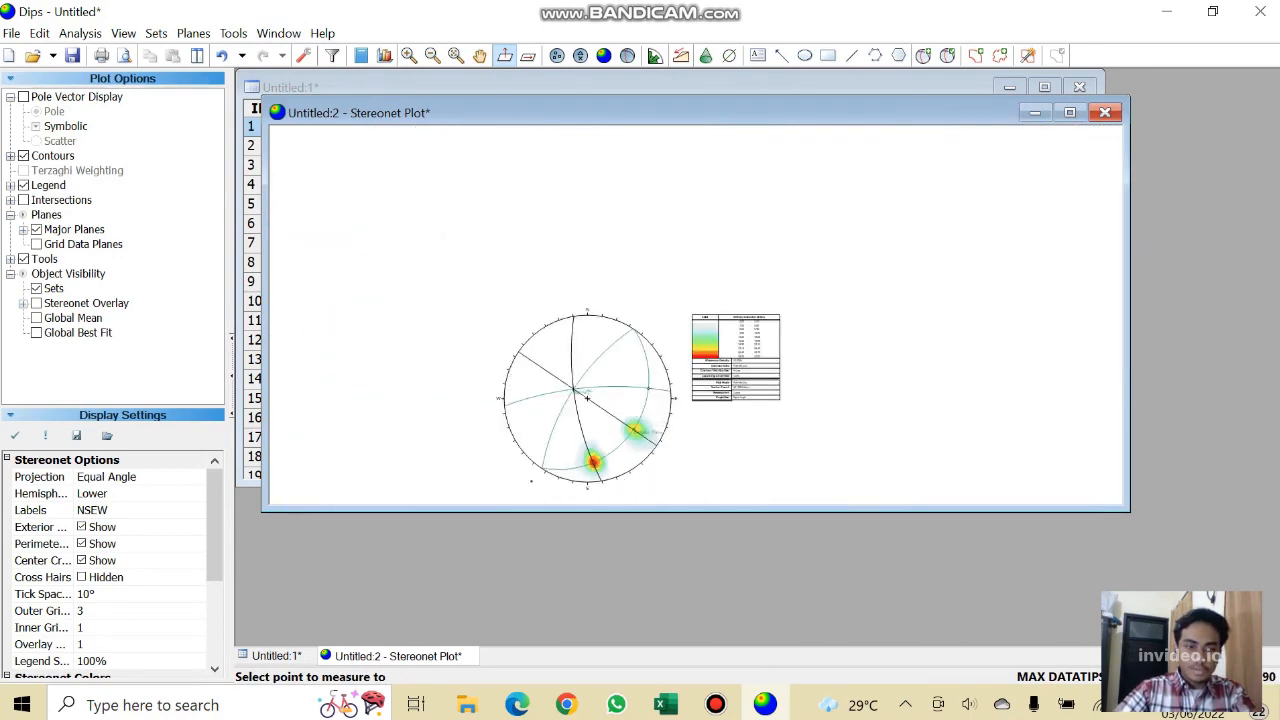
pyautogui.scroll(3, 678, 268)
pyautogui.scroll(5, 560, 443)
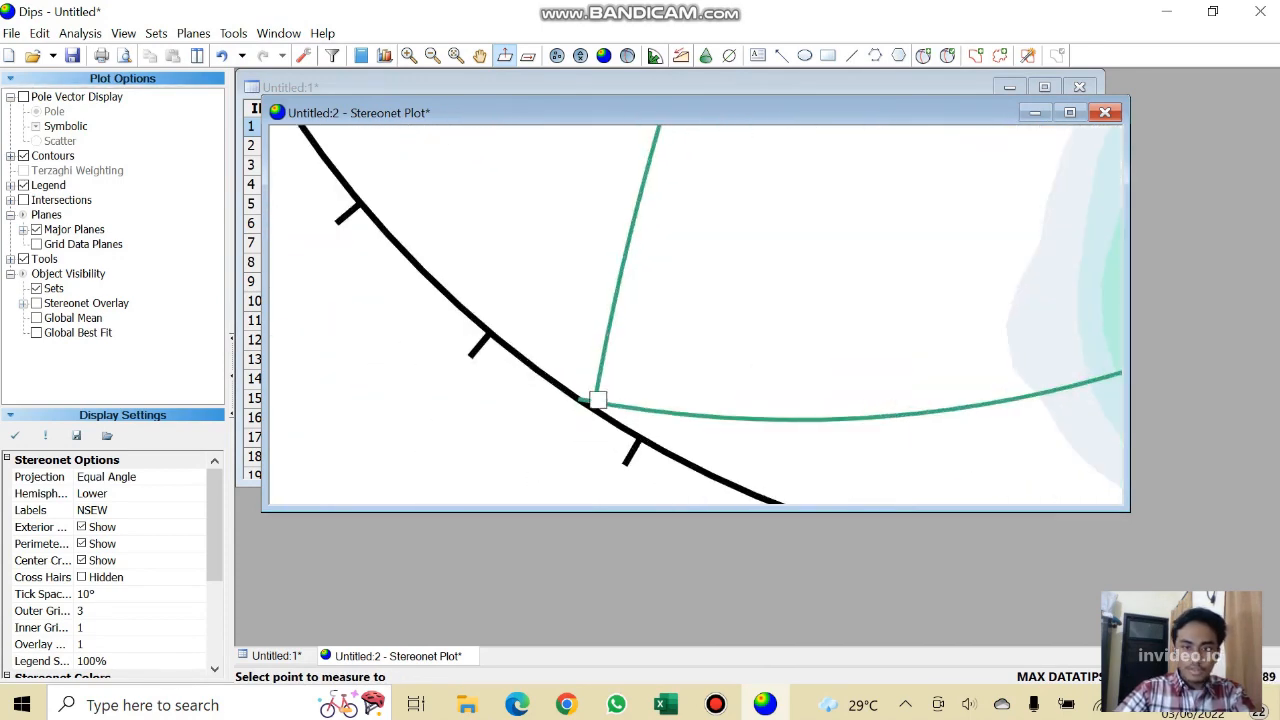
pyautogui.scroll(2, 597, 400)
pyautogui.click(595, 402)
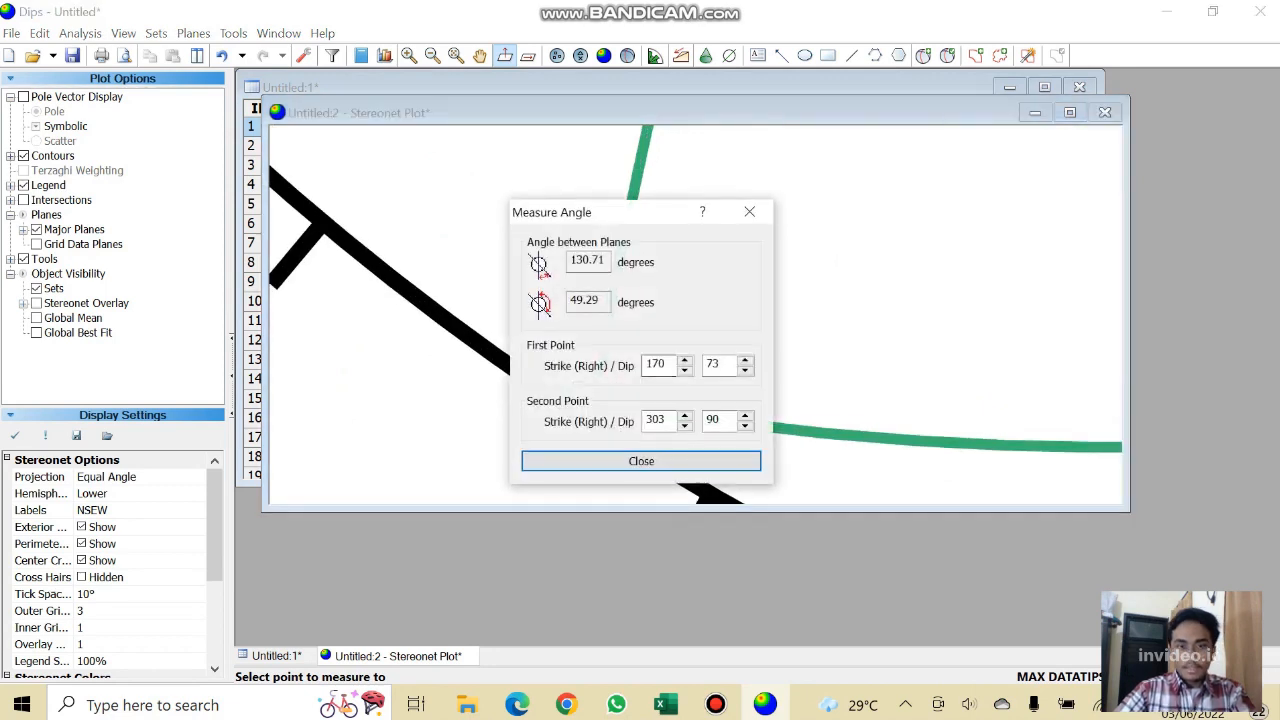
pyautogui.moveTo(604, 260); pyautogui.dragTo(570, 260)
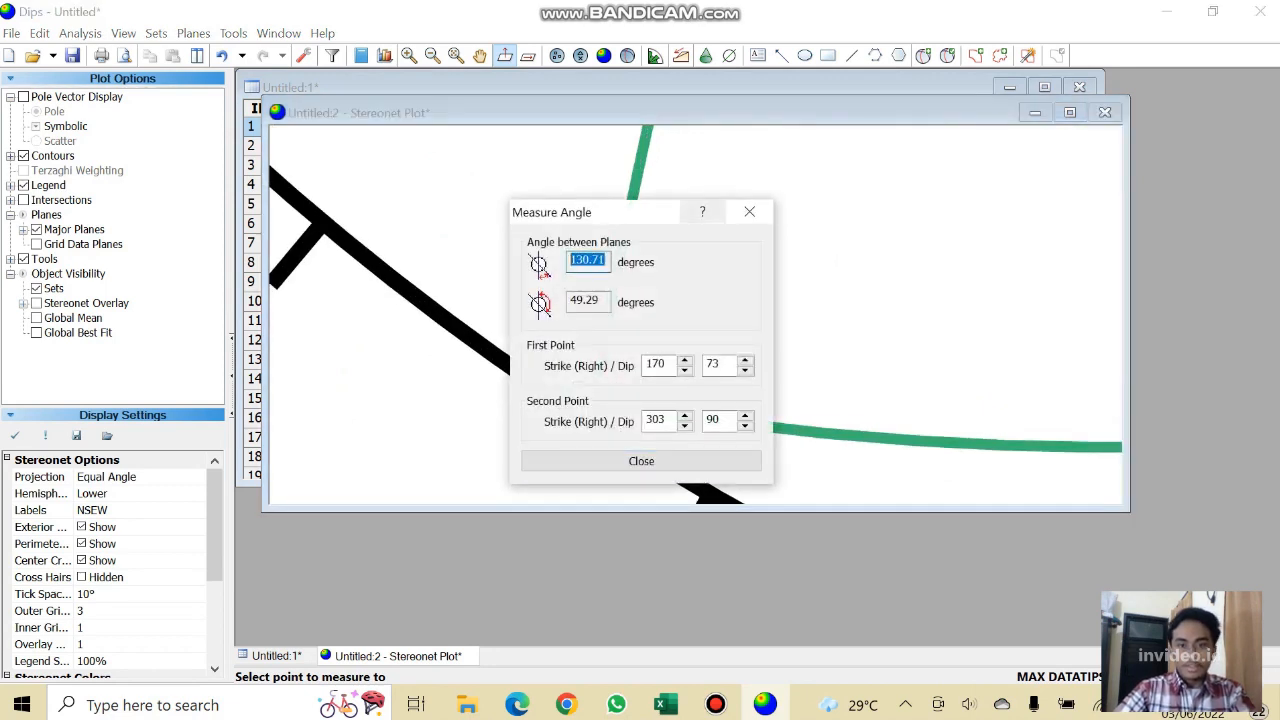
pyautogui.click(749, 211)
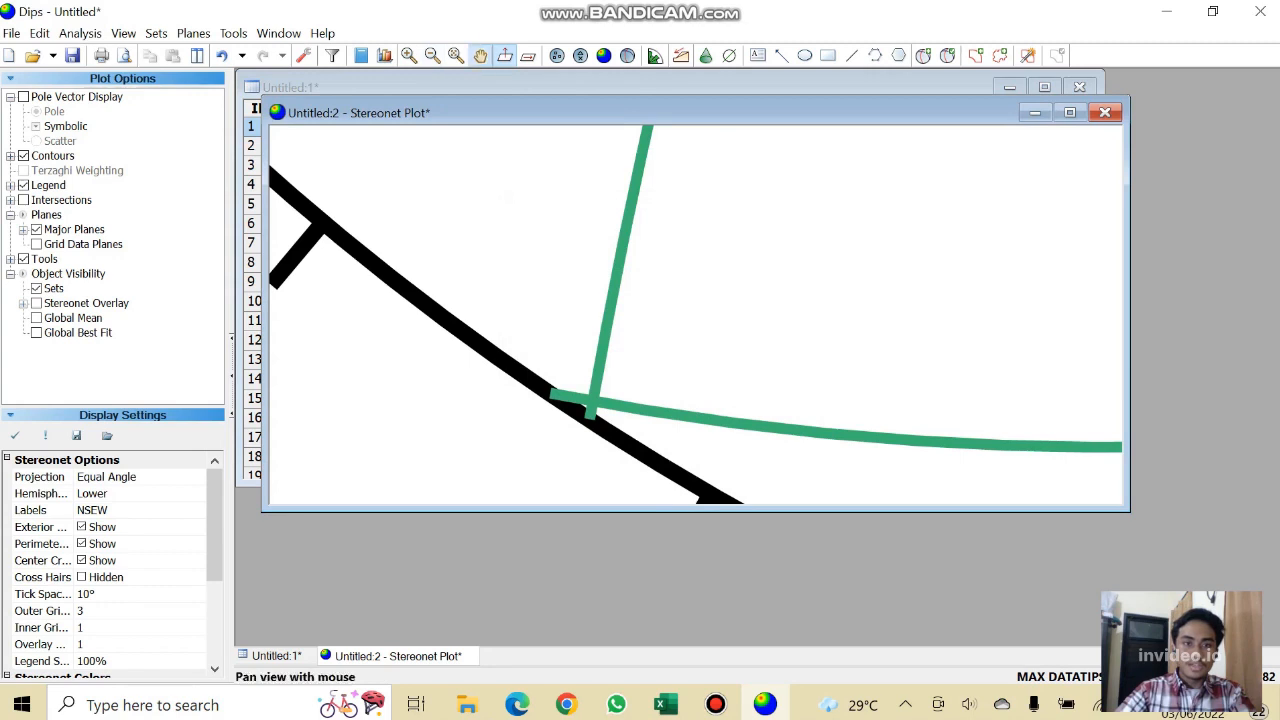
# Try to overlay a pitch grid along the "Griddle Plane" trace.
pyautogui.click(480, 56)
pyautogui.scroll(-8, 696, 314)
pyautogui.moveTo(900, 250); pyautogui.dragTo(468, 477)
pyautogui.moveTo(578, 143); pyautogui.dragTo(629, 99)
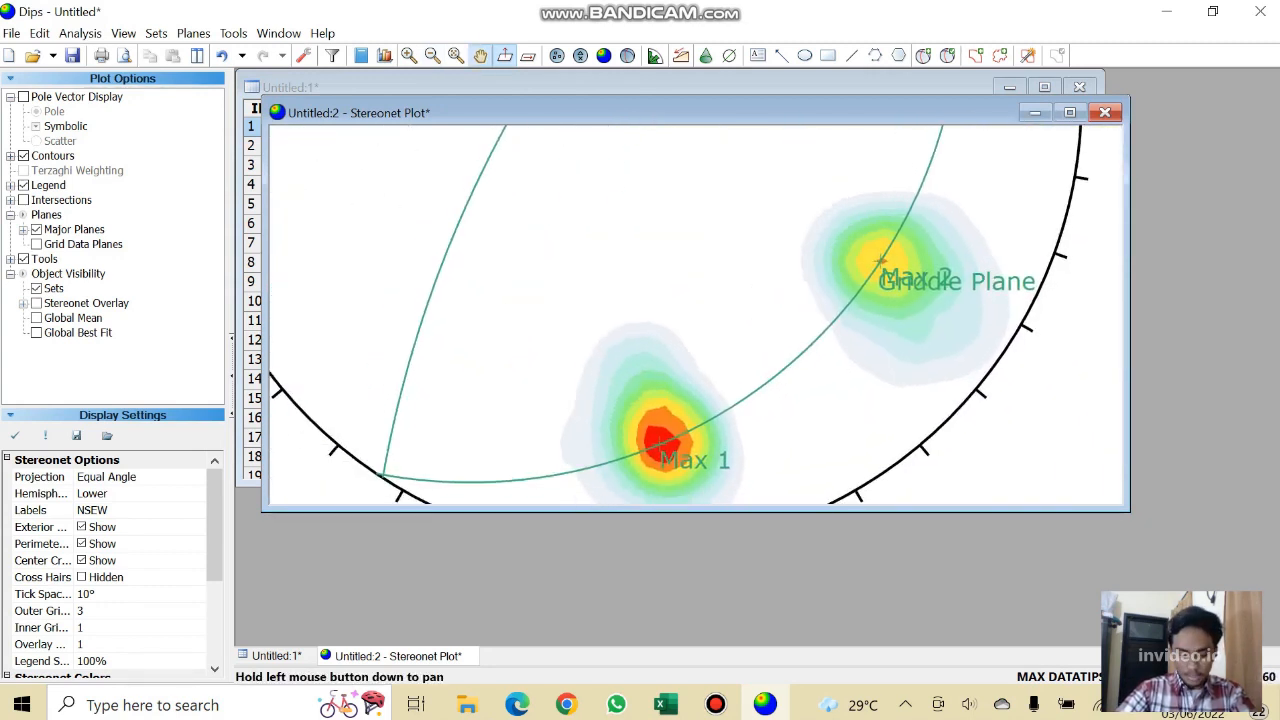
pyautogui.scroll(-5, 736, 165)
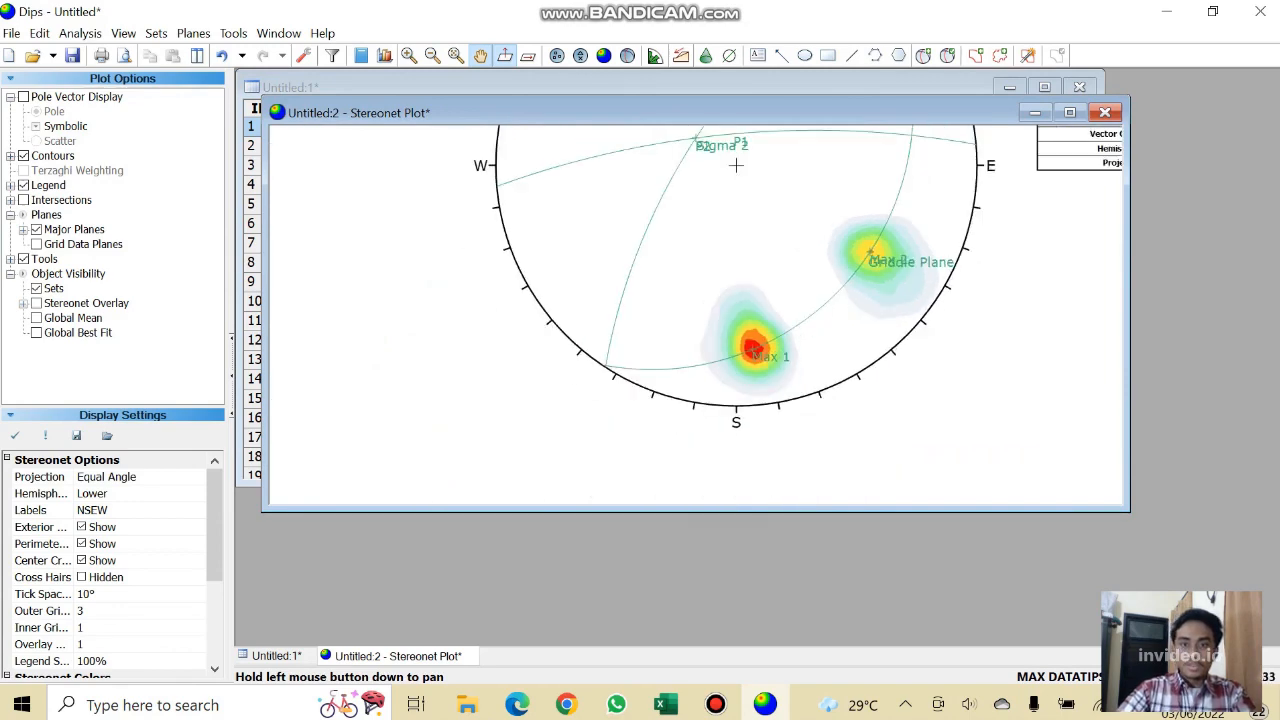
pyautogui.moveTo(736, 165); pyautogui.dragTo(708, 202)
pyautogui.click(233, 33)
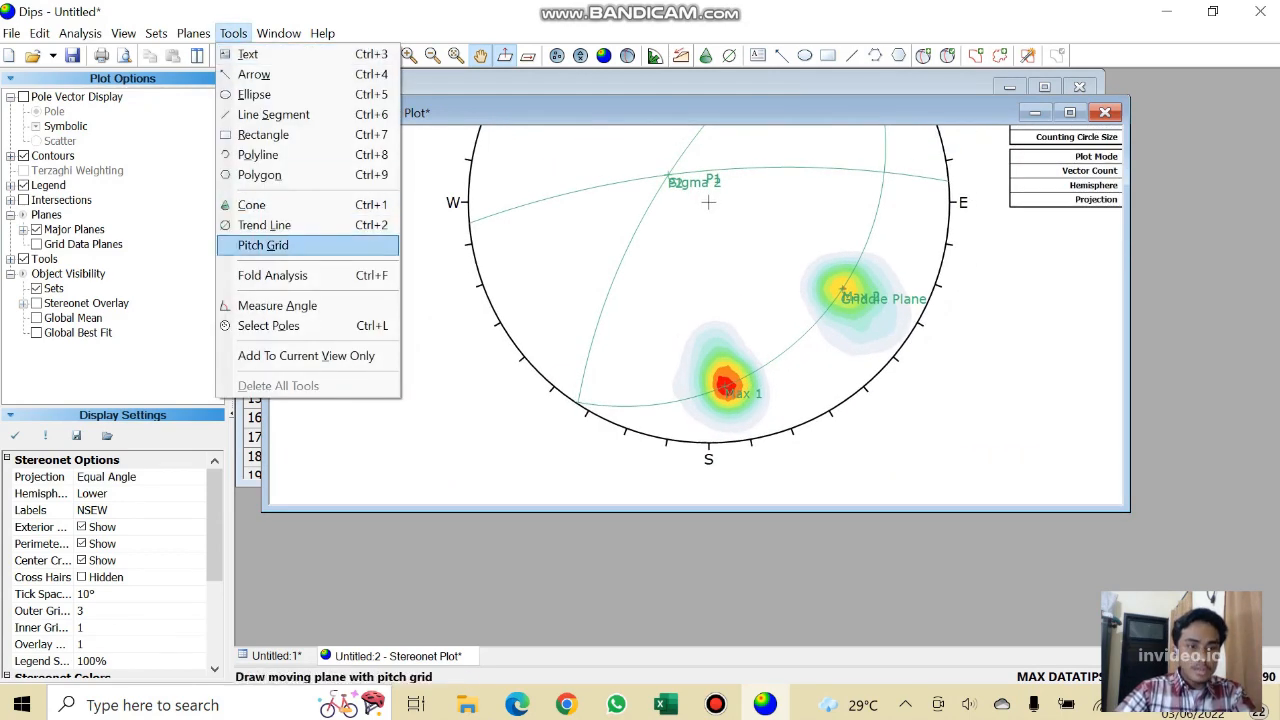
pyautogui.click(263, 245)
pyautogui.scroll(5, 668, 182)
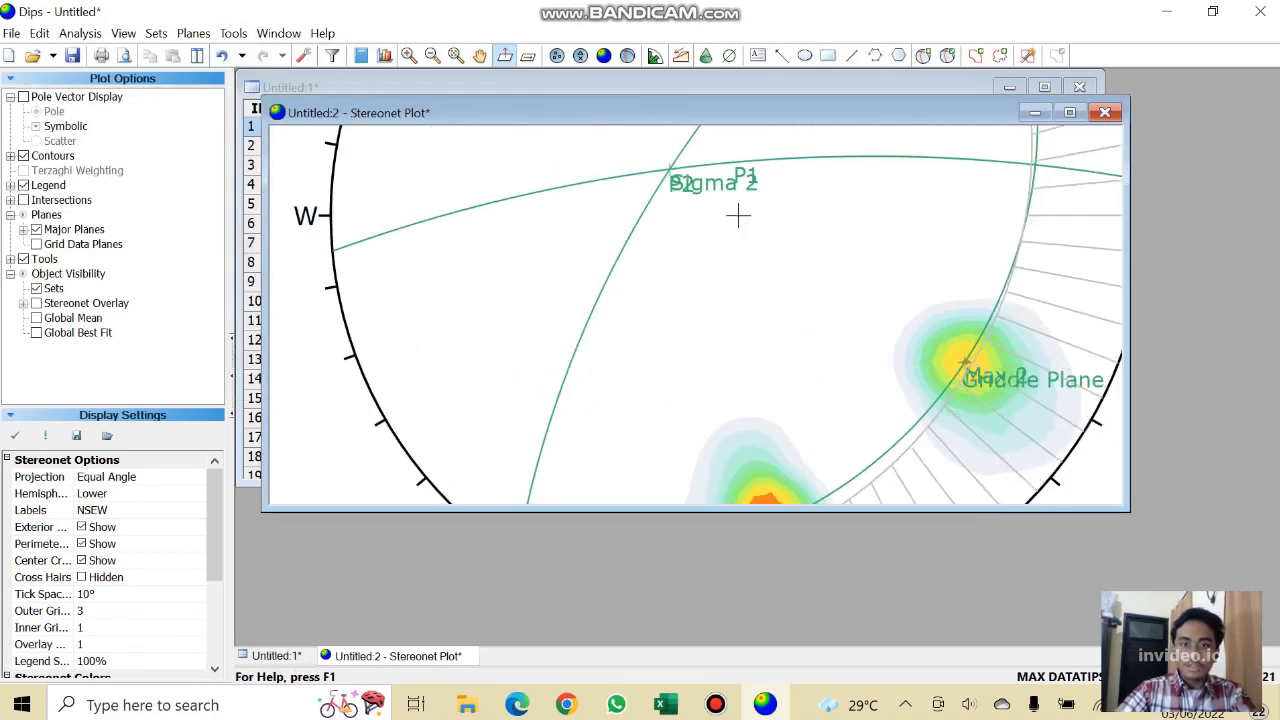
pyautogui.scroll(-4, 715, 268)
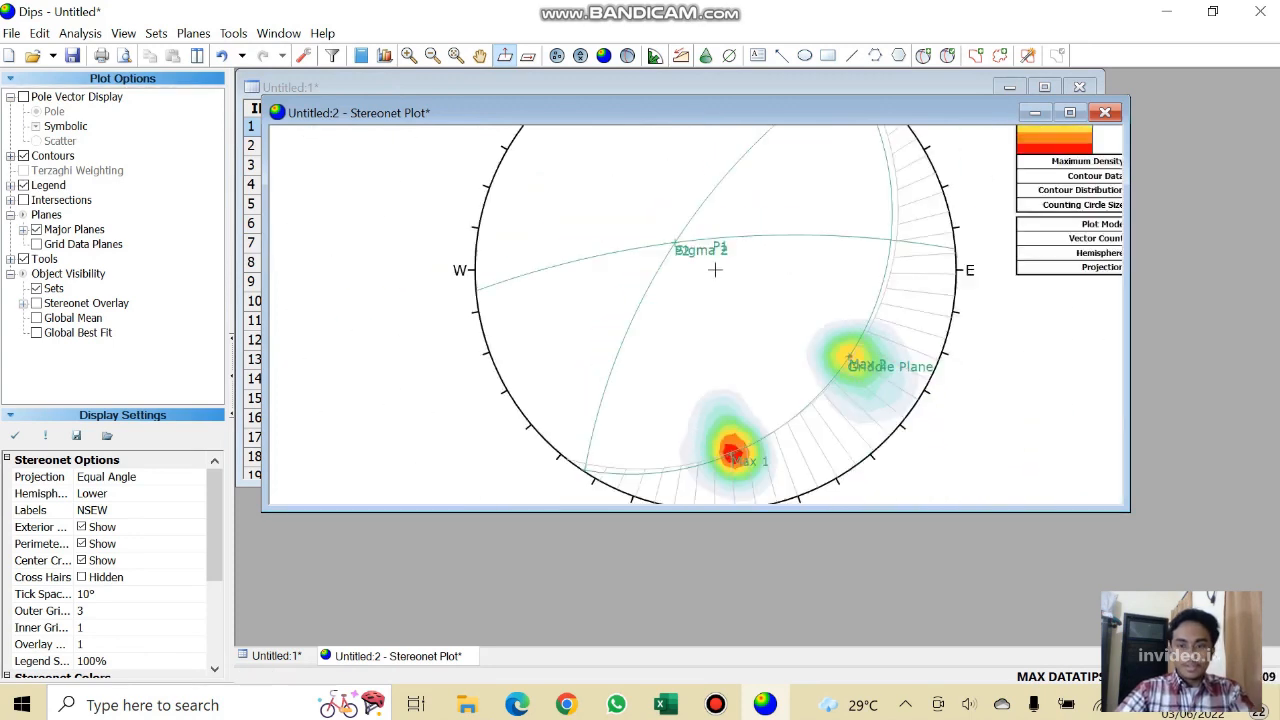
pyautogui.scroll(1, 715, 269)
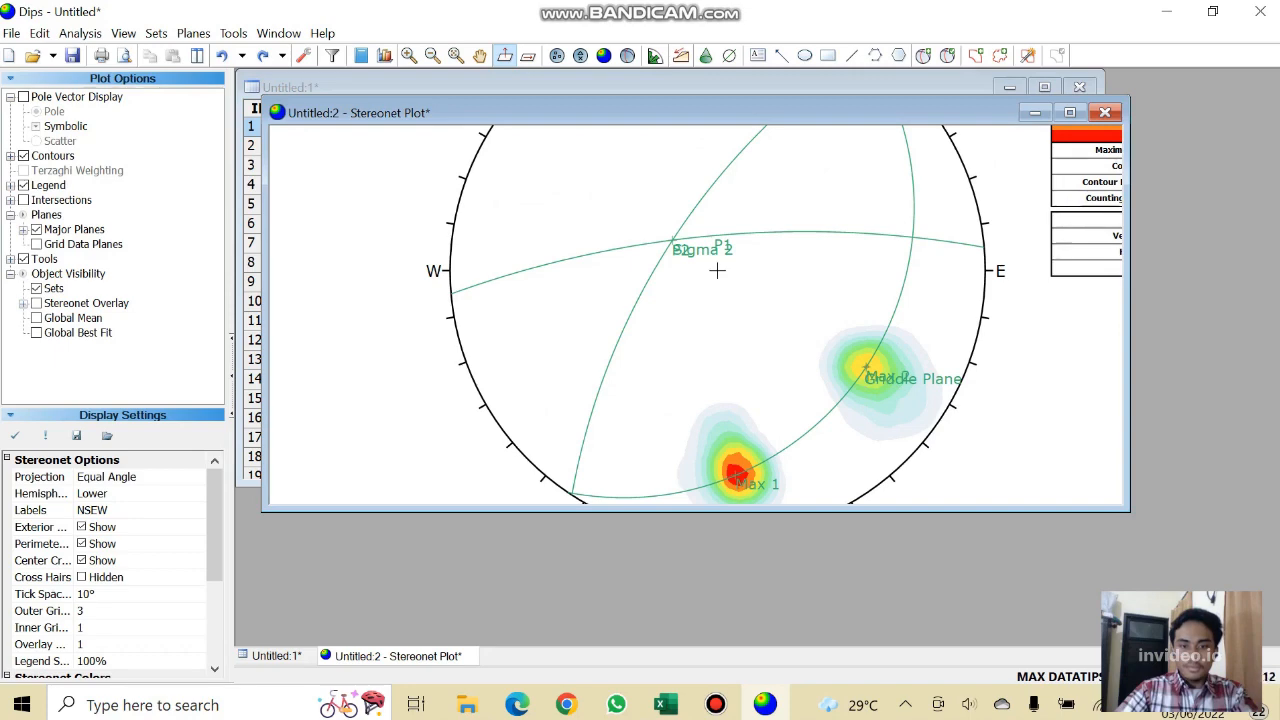
# Overlay a pitch grid on the girdle plane by placing it exactly at the "Sigma 2" pole where P1 and P2 intersect.
pyautogui.scroll(5, 703, 236)
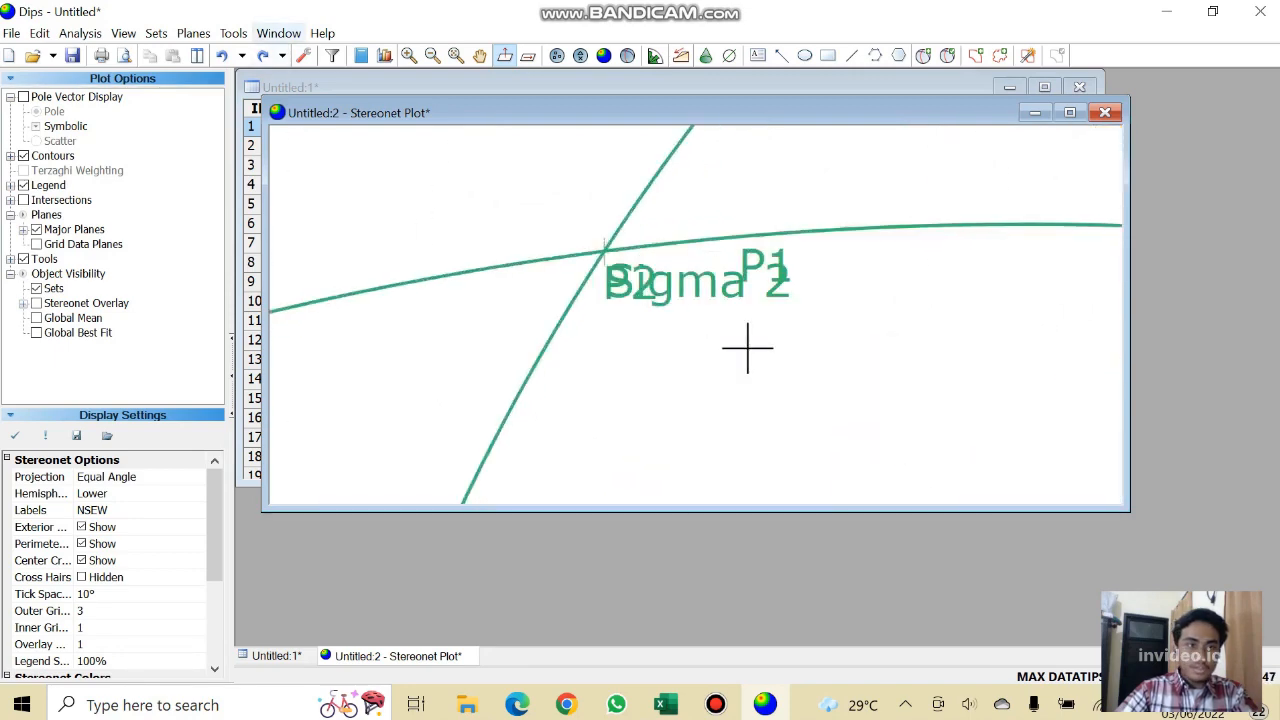
pyautogui.click(232, 33)
pyautogui.click(263, 245)
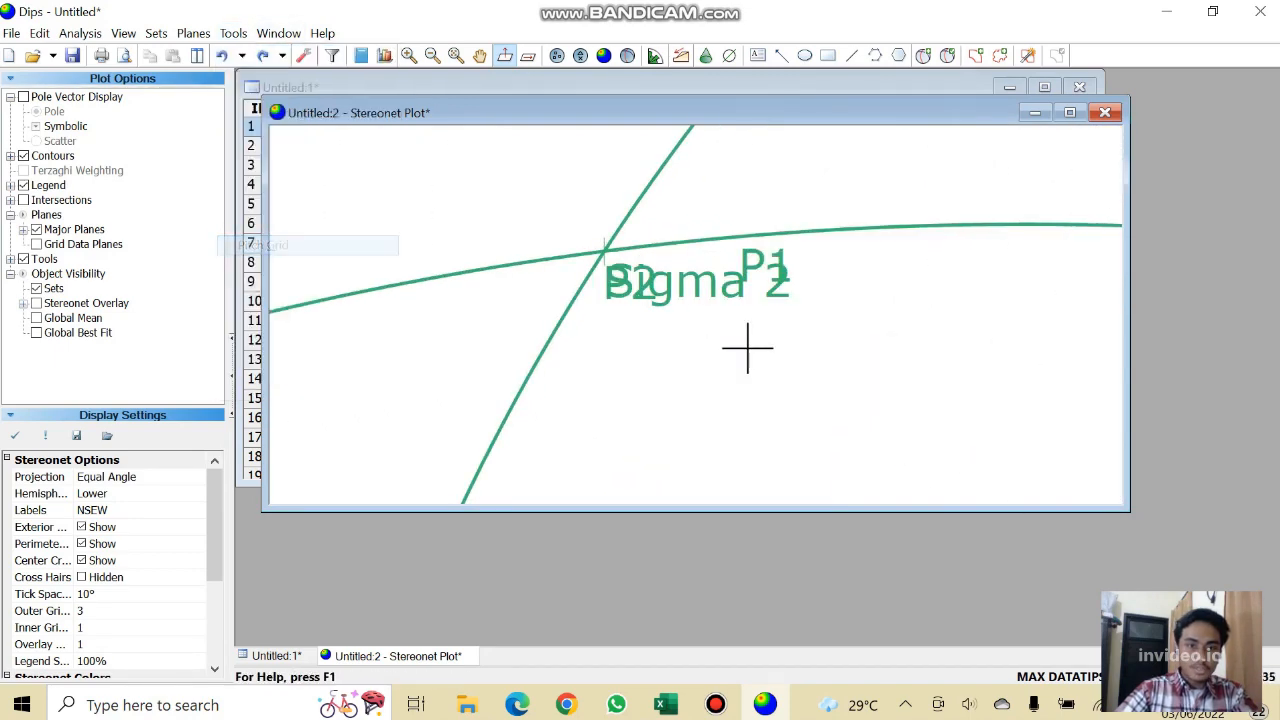
pyautogui.scroll(6, 604, 247)
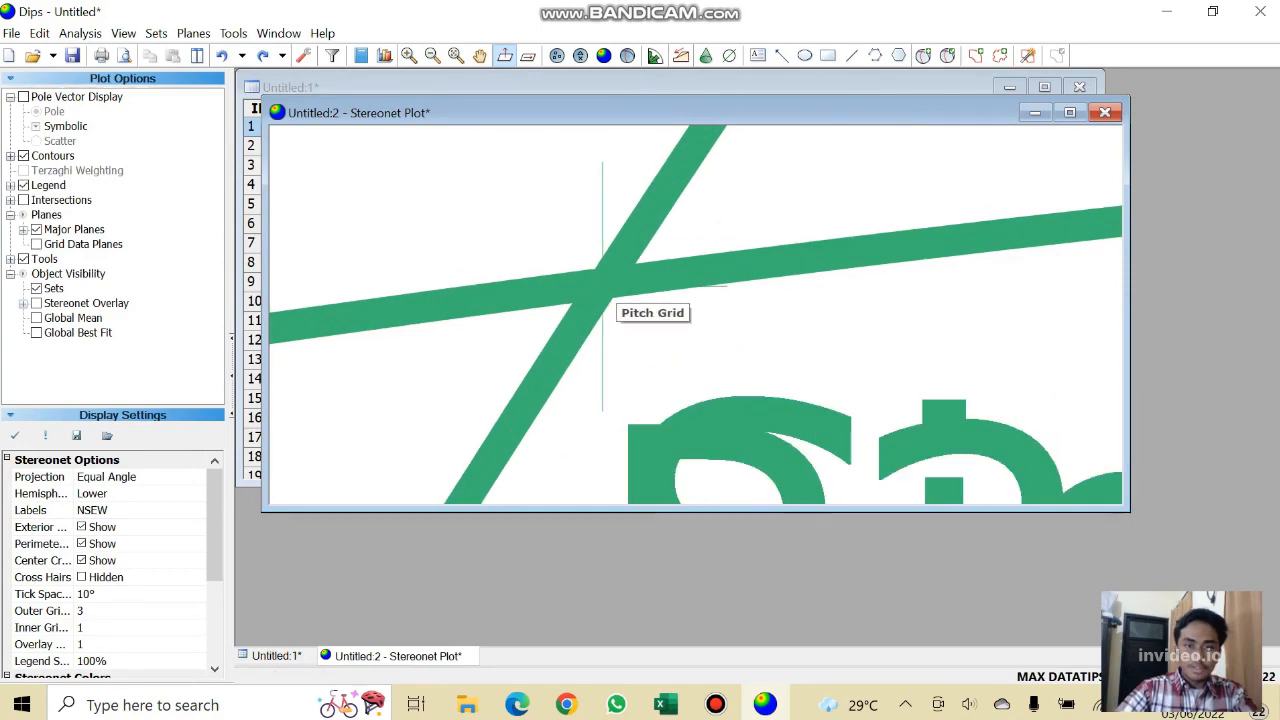
pyautogui.scroll(-8, 786, 318)
pyautogui.scroll(3, 786, 318)
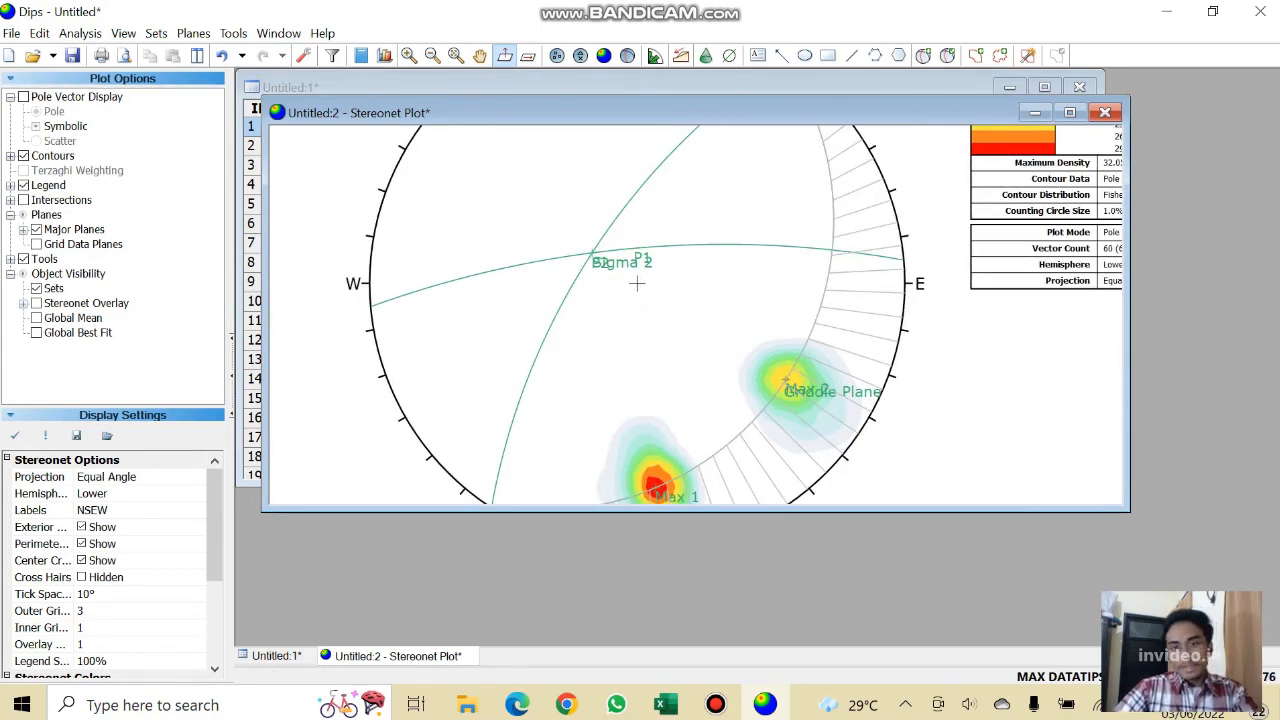
# Add a user plane at 238/69 on the girdle between "Max 1" and "Max 2", labelled "Sigma 3", with its pole shown and plane trace hidden.
pyautogui.moveTo(827, 276)
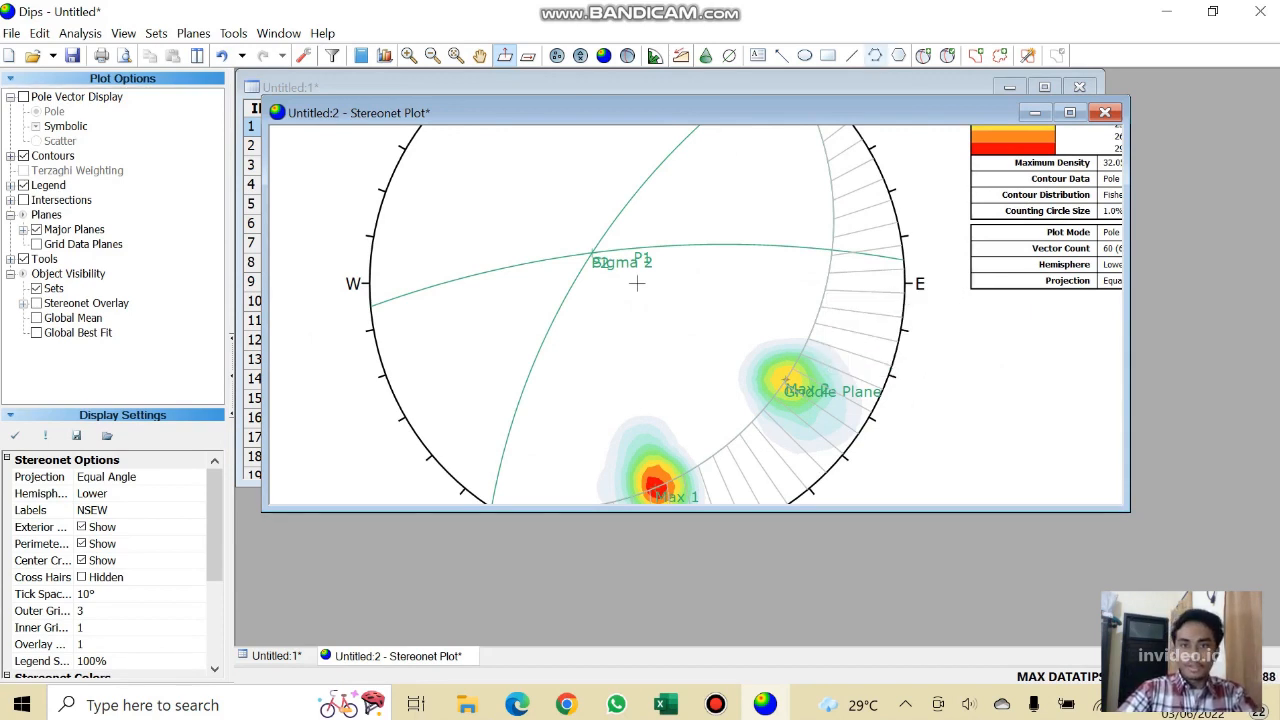
pyautogui.scroll(2, 637, 284)
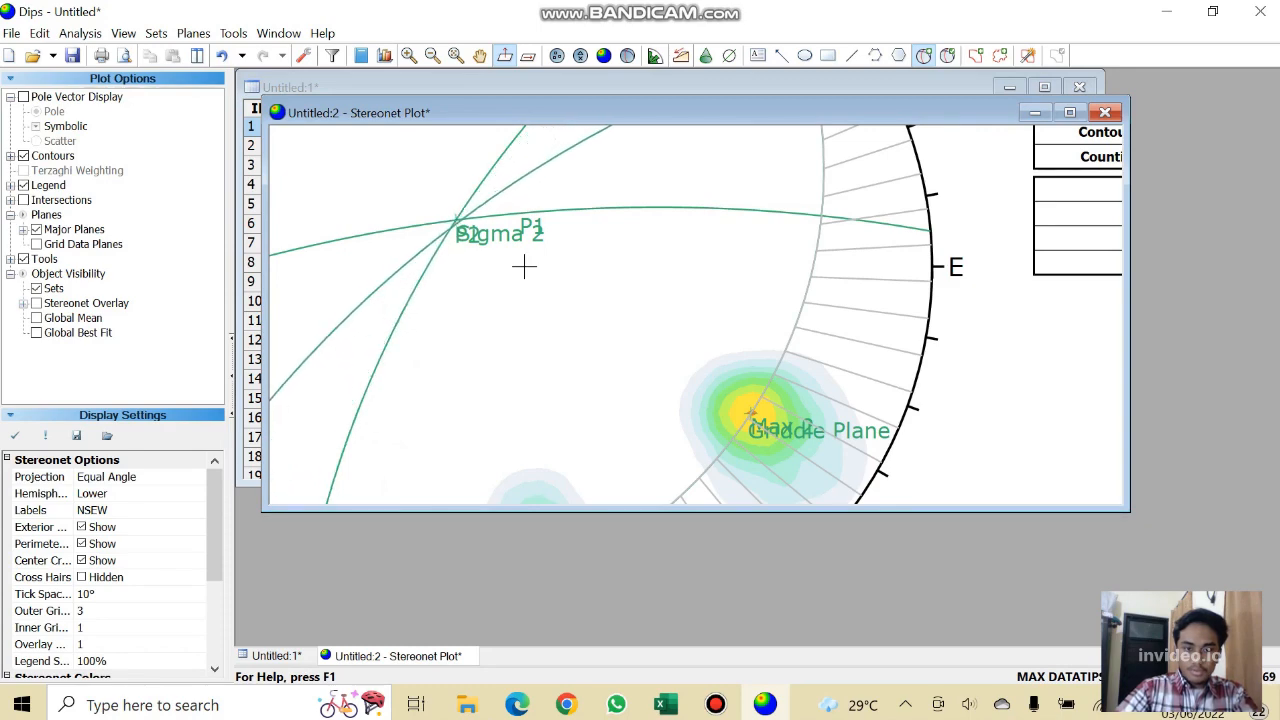
pyautogui.scroll(-3, 524, 265)
pyautogui.scroll(3, 602, 341)
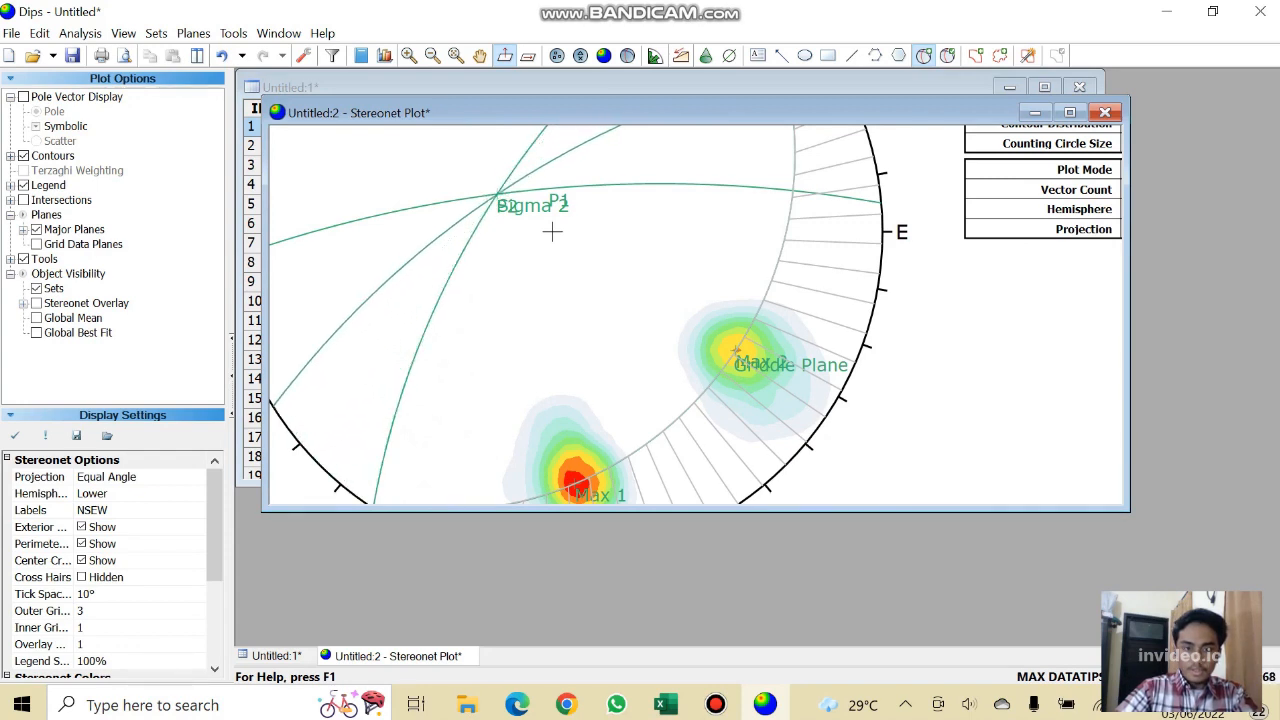
pyautogui.scroll(3, 852, 212)
pyautogui.click(852, 212)
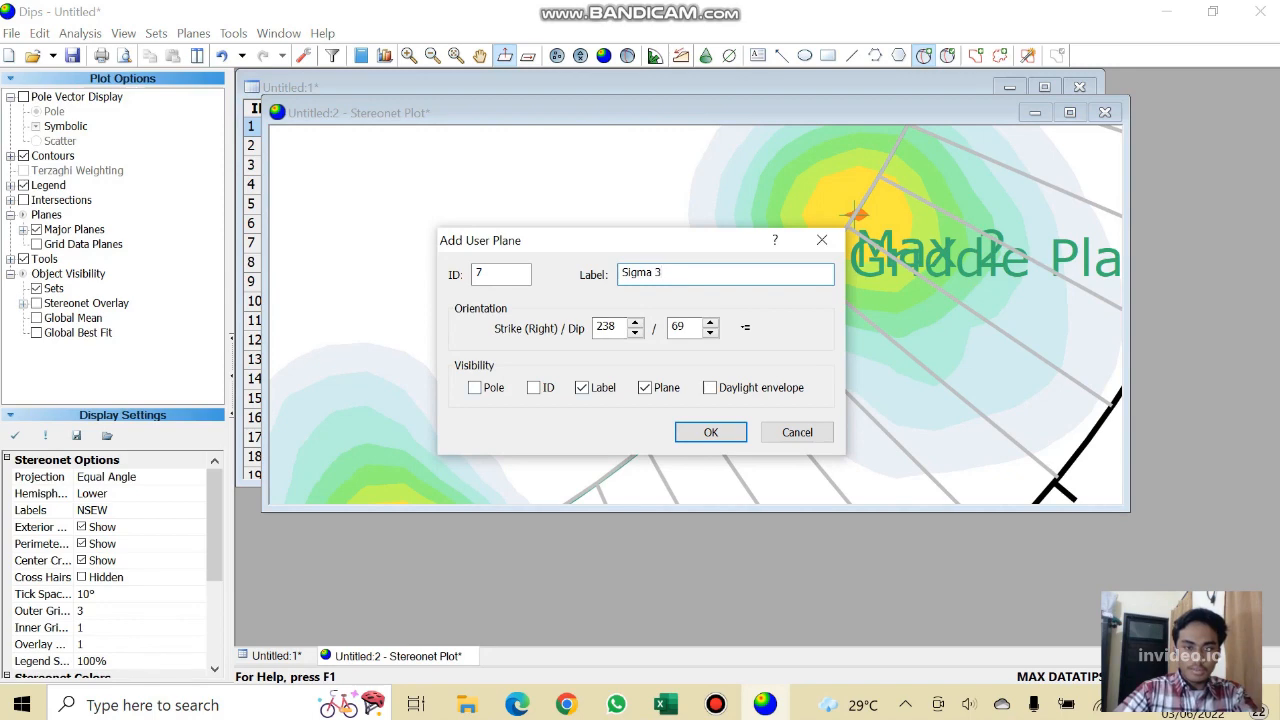
pyautogui.click(474, 387)
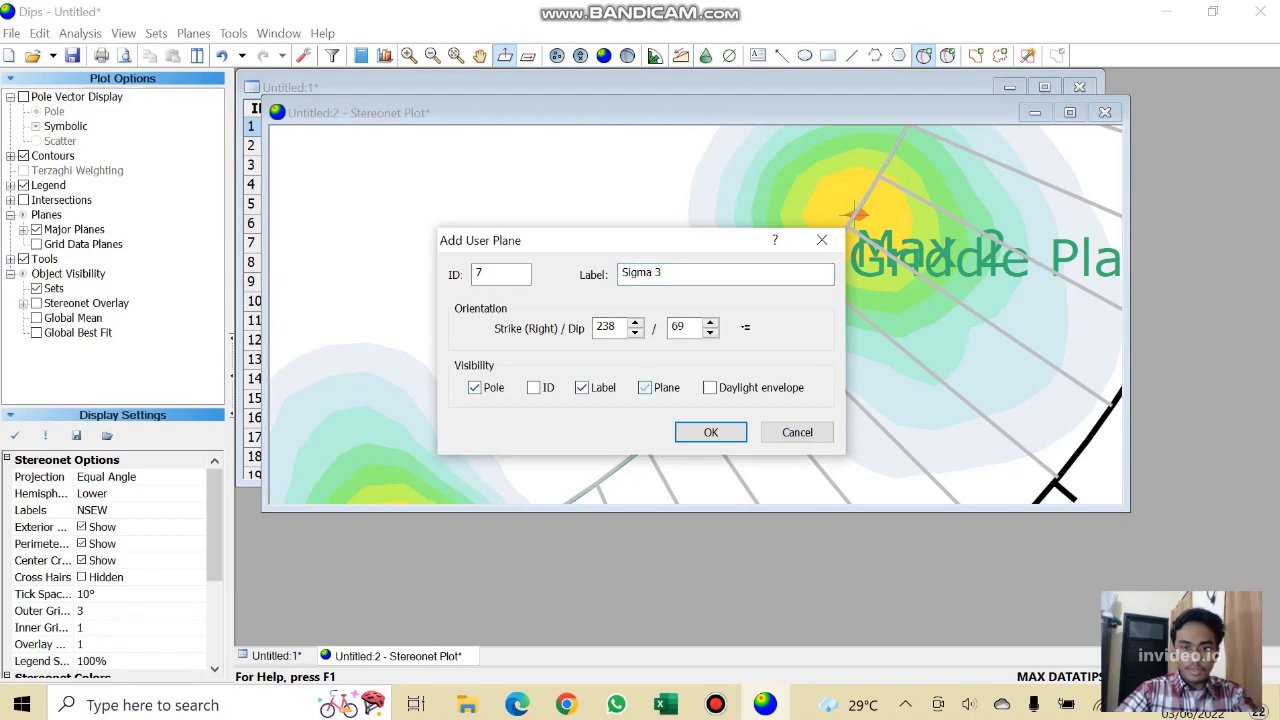
pyautogui.click(710, 432)
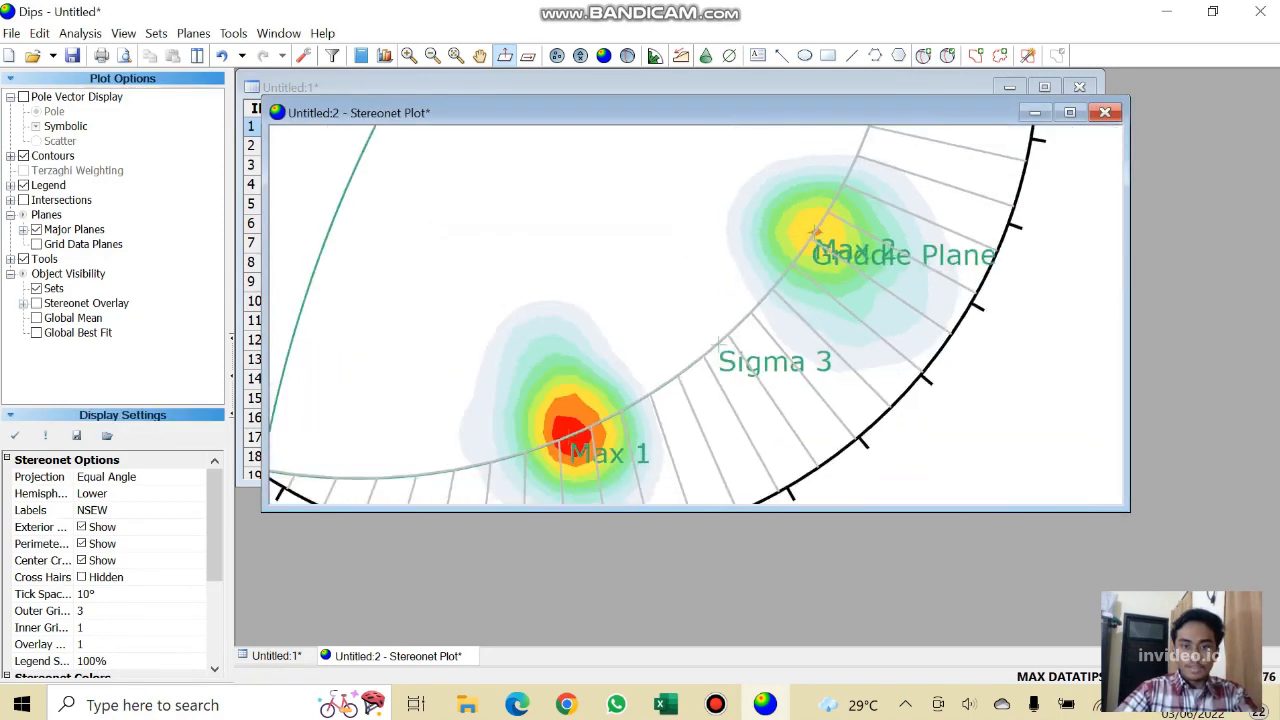
# Add a user plane at 145/82 on the northeastern part of the girdle, labelled "Sigma 1", with its pole shown and plane trace hidden.
pyautogui.press('F2')
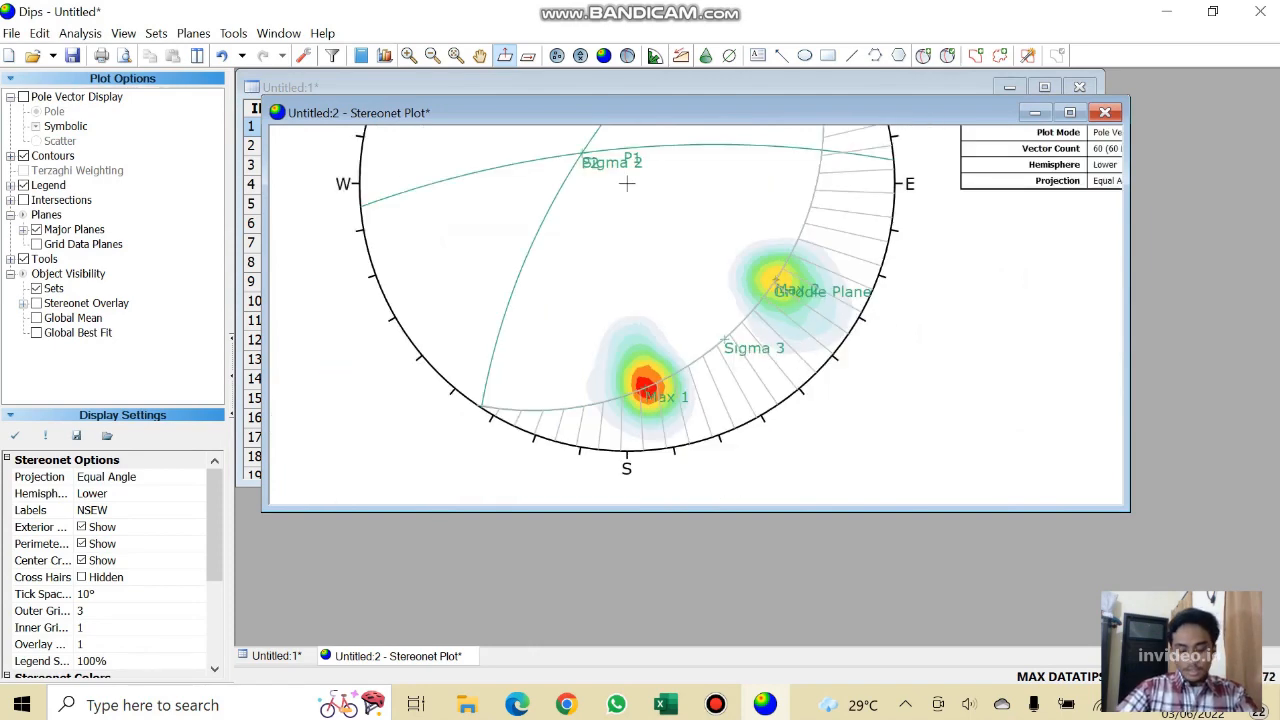
pyautogui.press('F9')
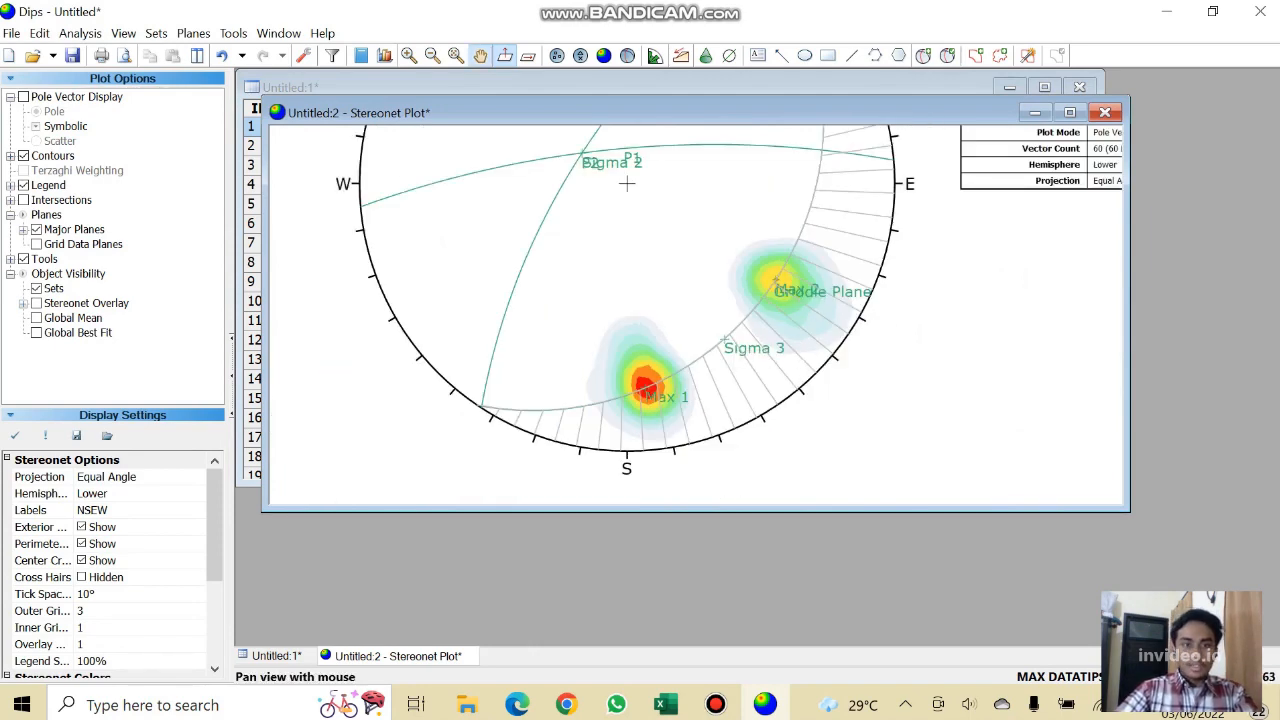
pyautogui.moveTo(627, 183); pyautogui.dragTo(571, 250)
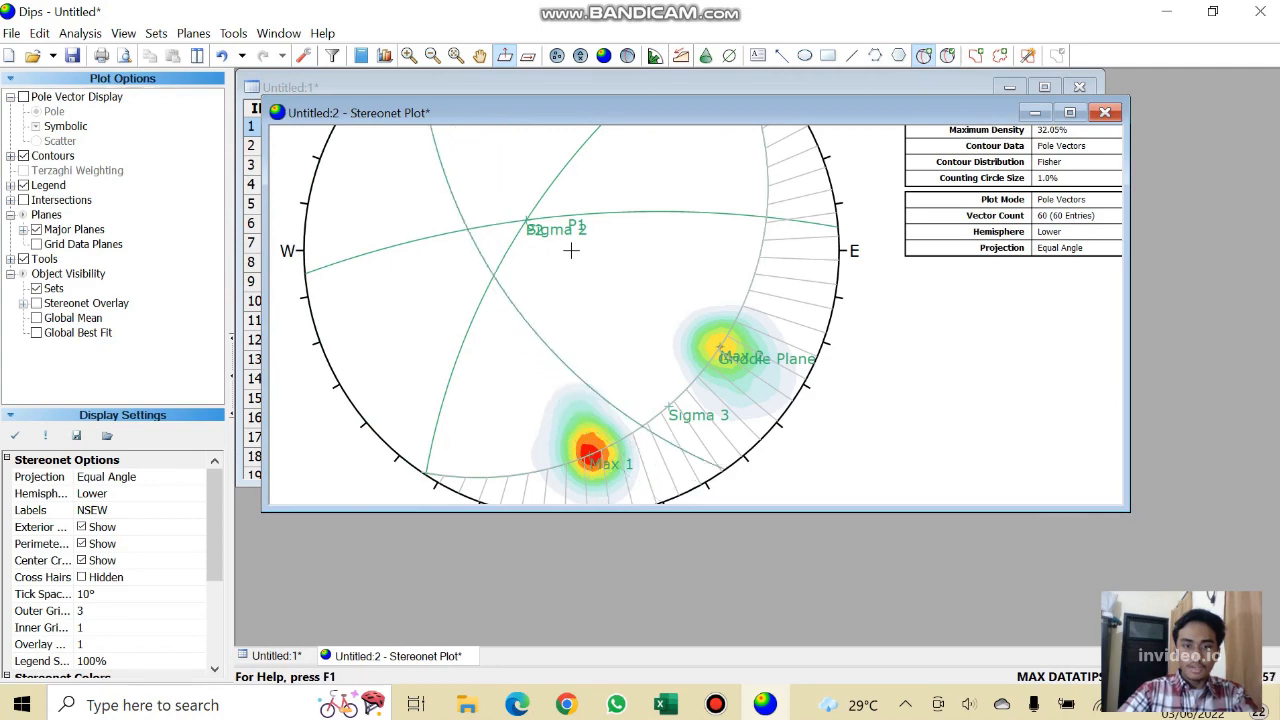
pyautogui.scroll(3, 518, 282)
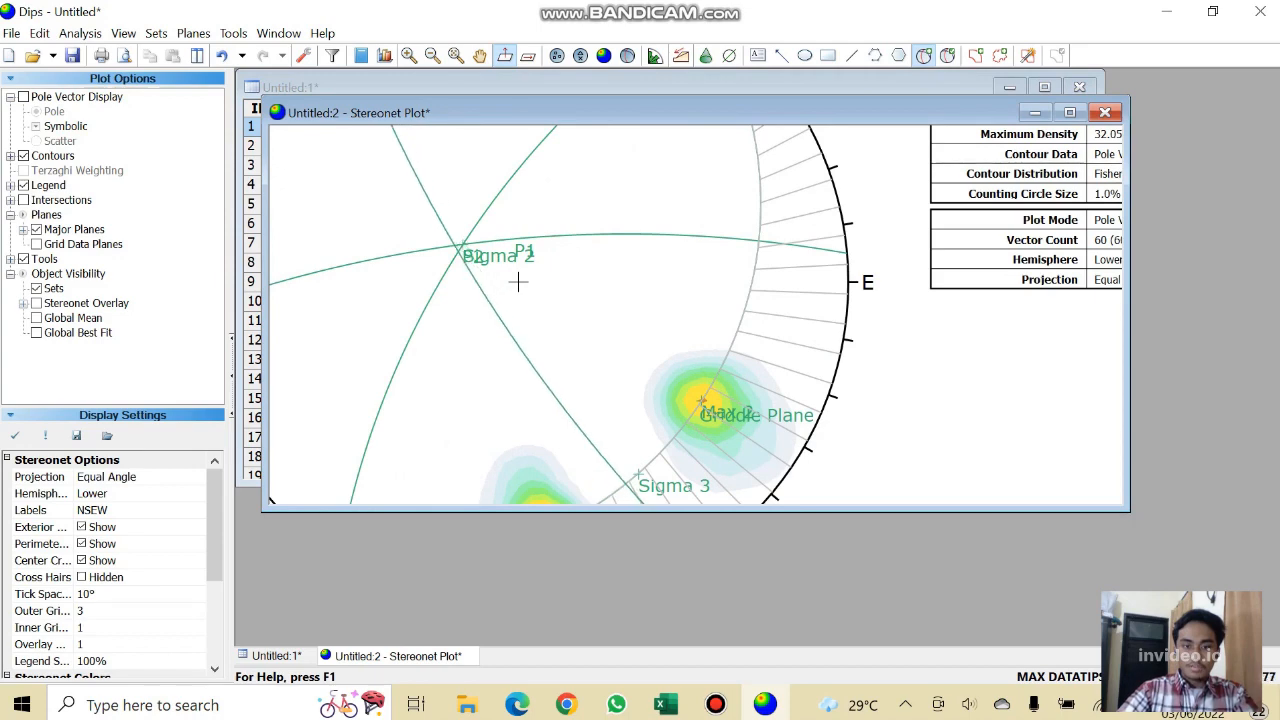
pyautogui.scroll(-3, 518, 282)
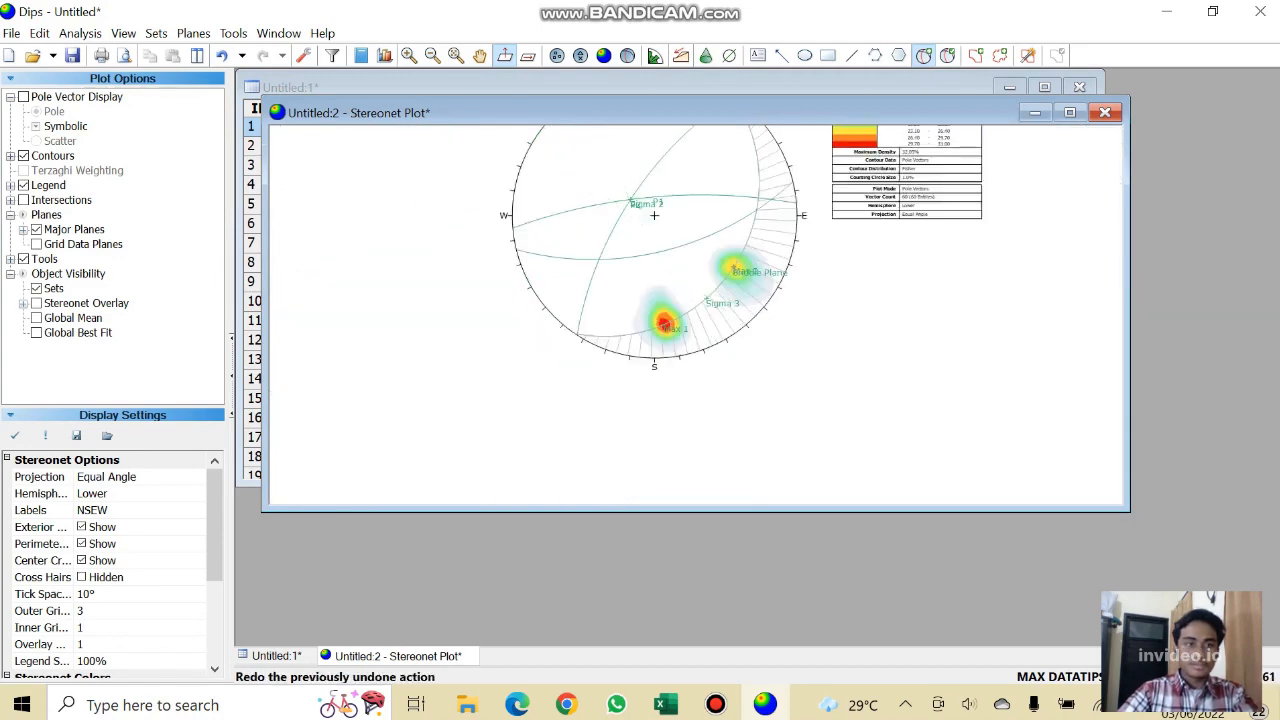
pyautogui.click(480, 55)
pyautogui.moveTo(654, 215); pyautogui.dragTo(608, 269)
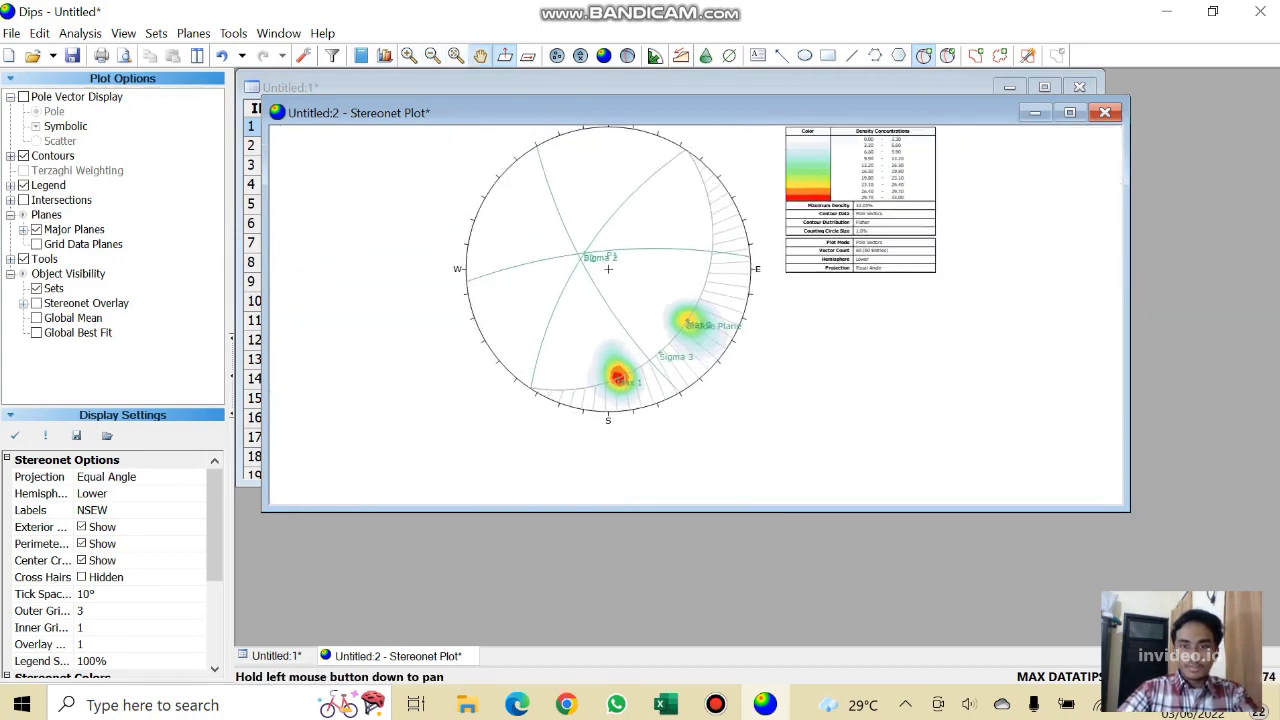
pyautogui.scroll(3, 608, 269)
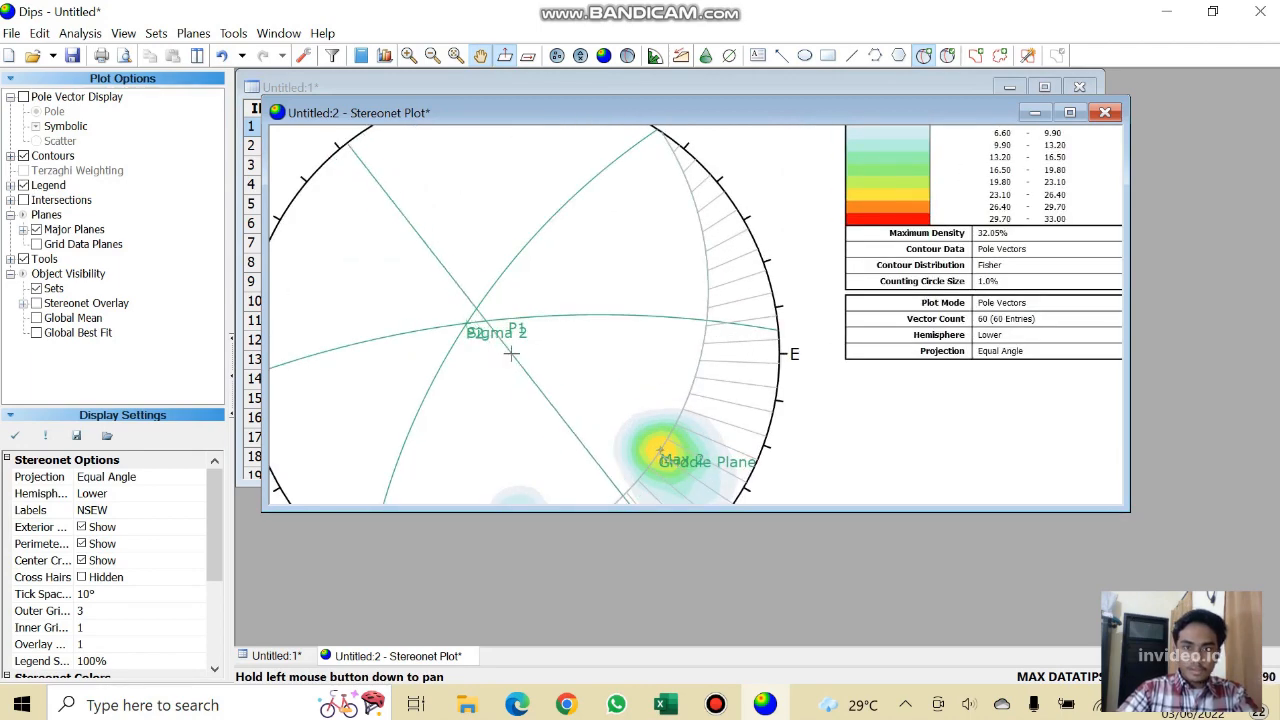
pyautogui.scroll(-3, 528, 343)
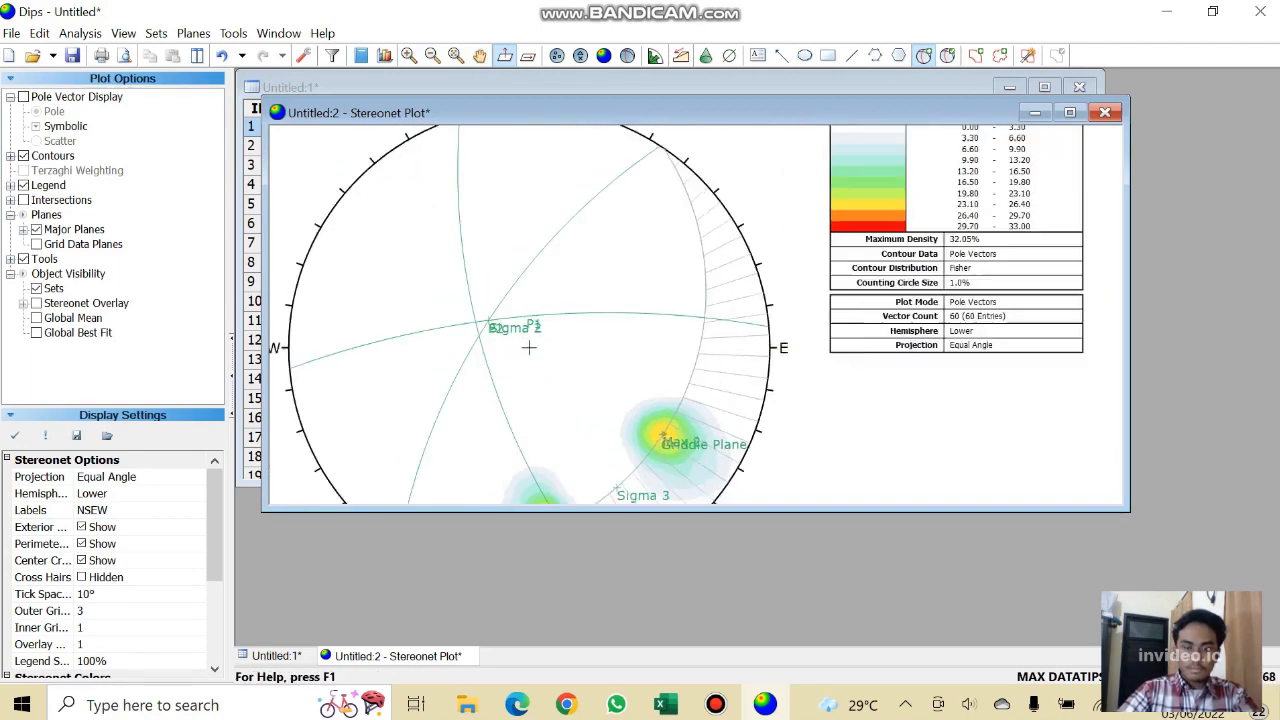
pyautogui.scroll(2, 530, 340)
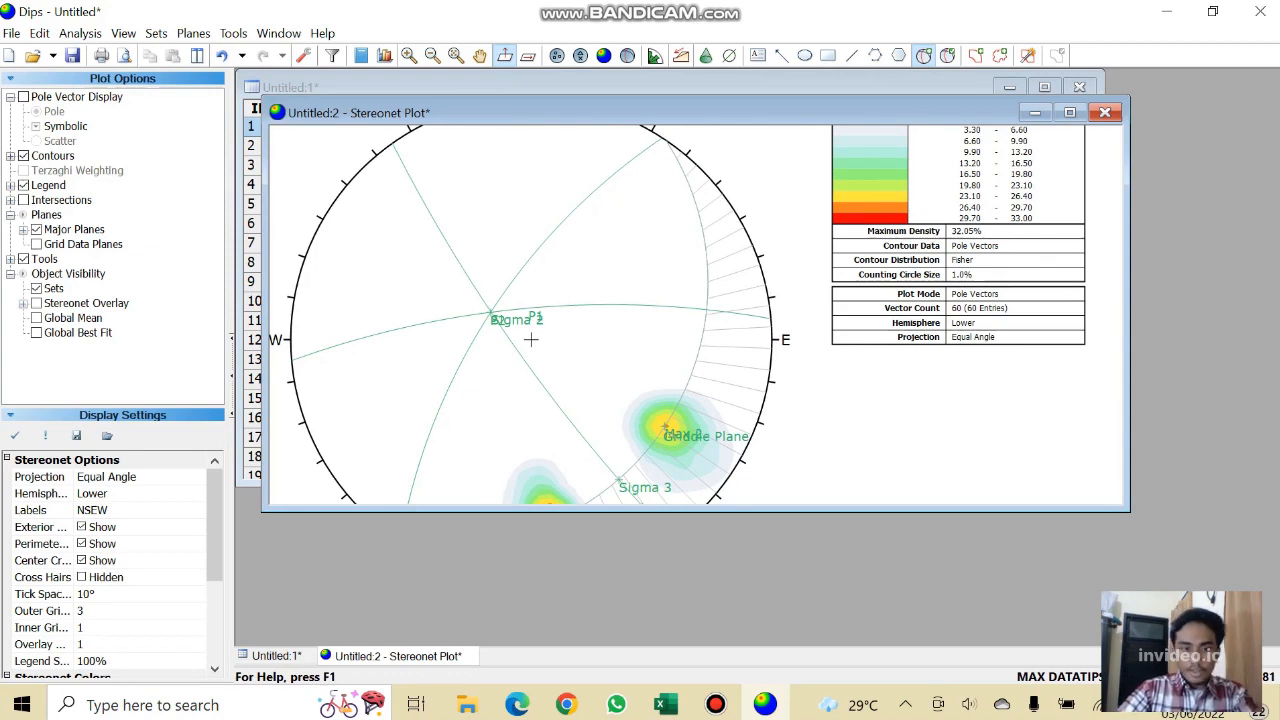
pyautogui.click(530, 340)
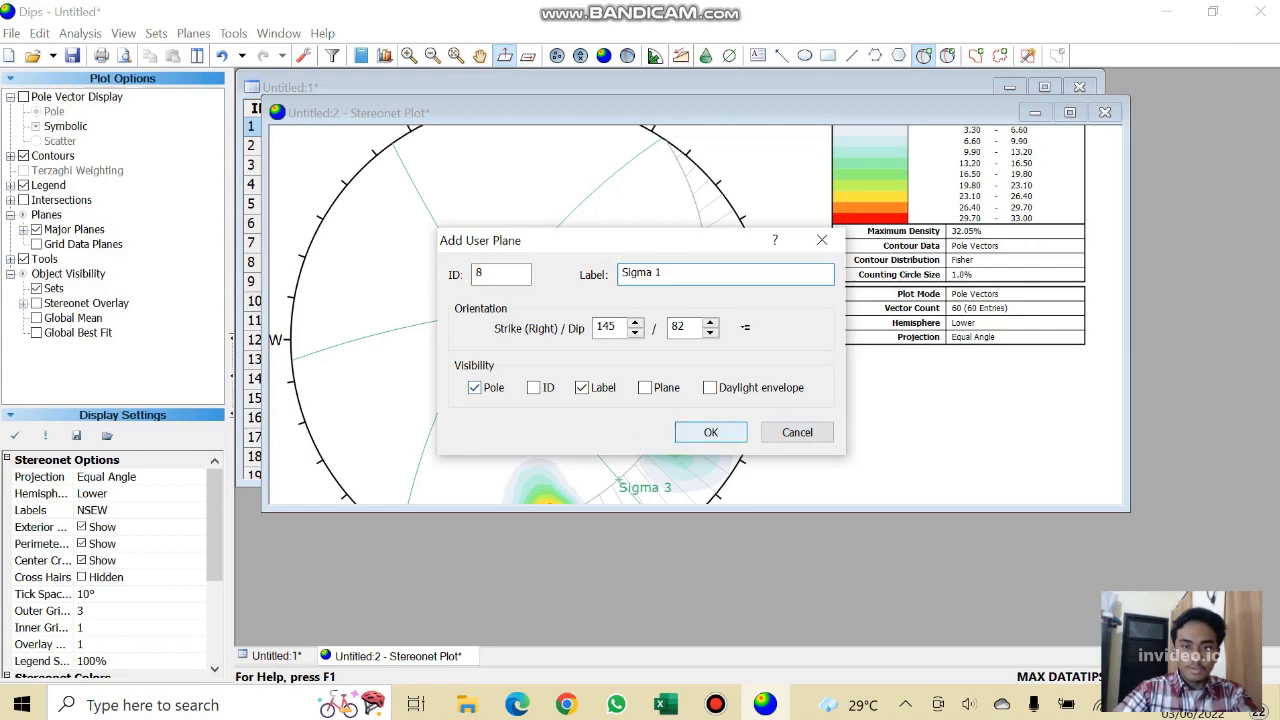
pyautogui.press('Return')
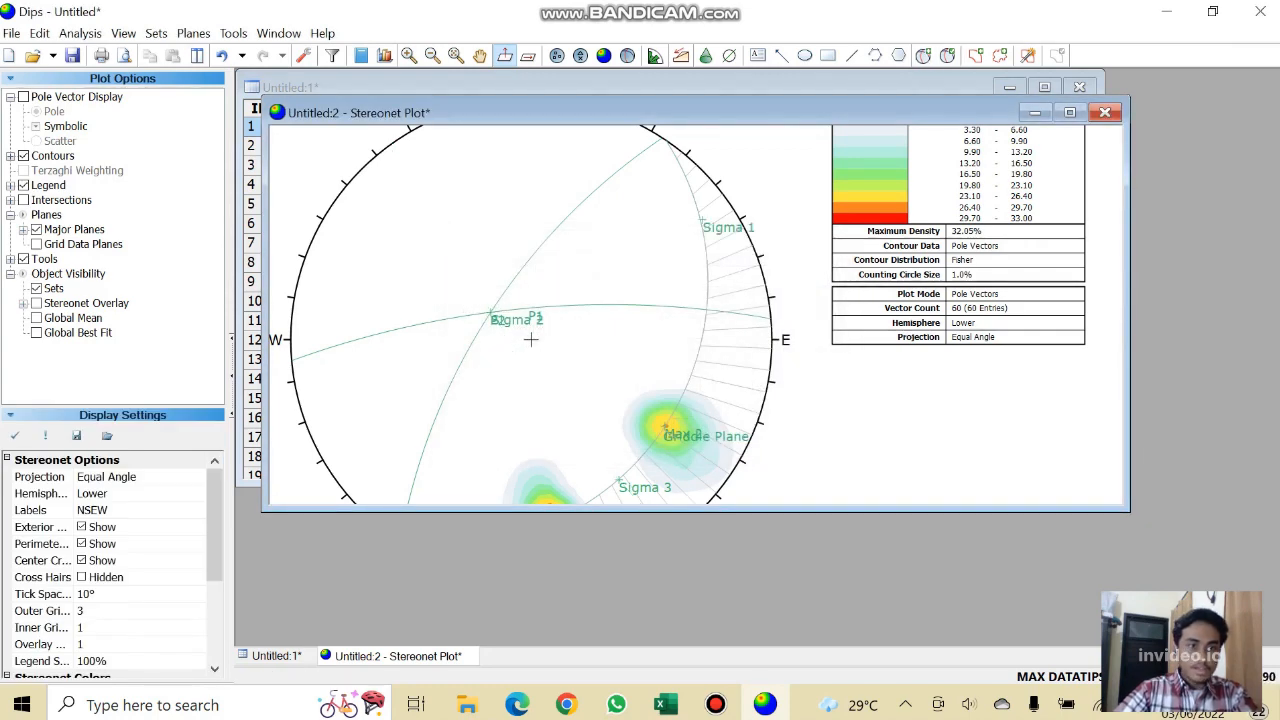
# Measure the angle between the "Sigma 1" pole and the "Sigma 3" pole on the girdle.
pyautogui.click(233, 33)
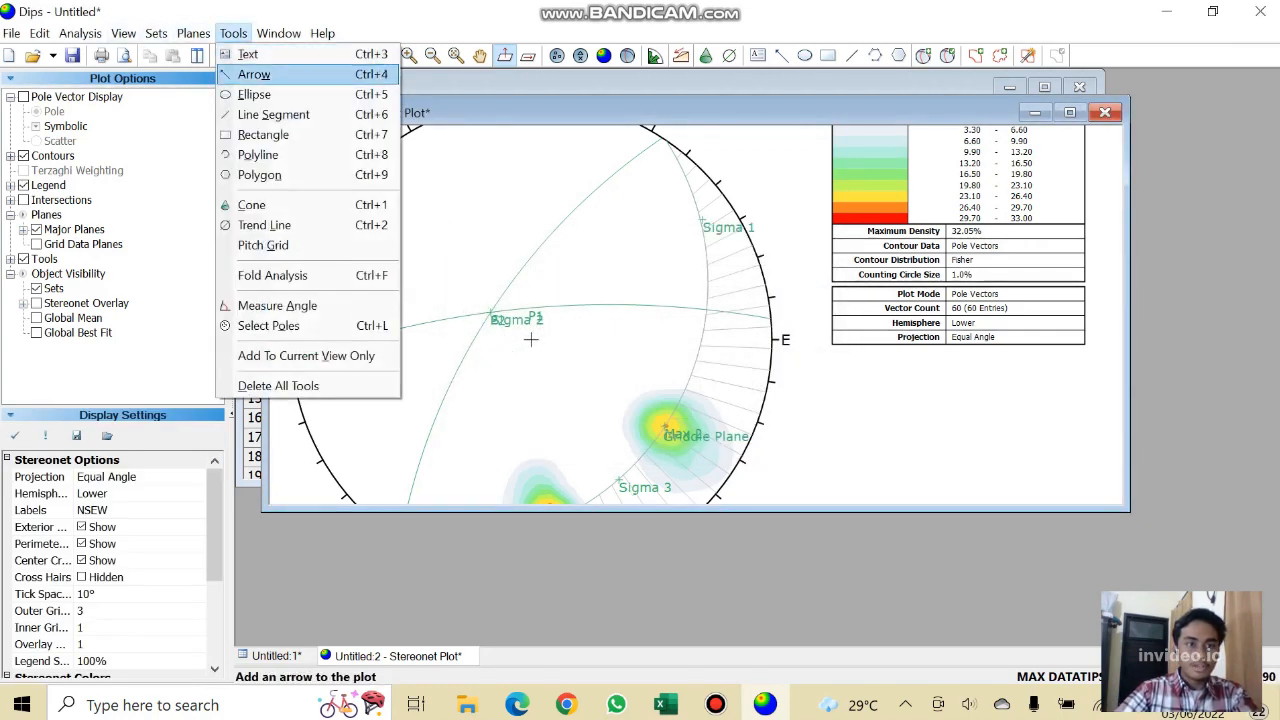
pyautogui.click(277, 305)
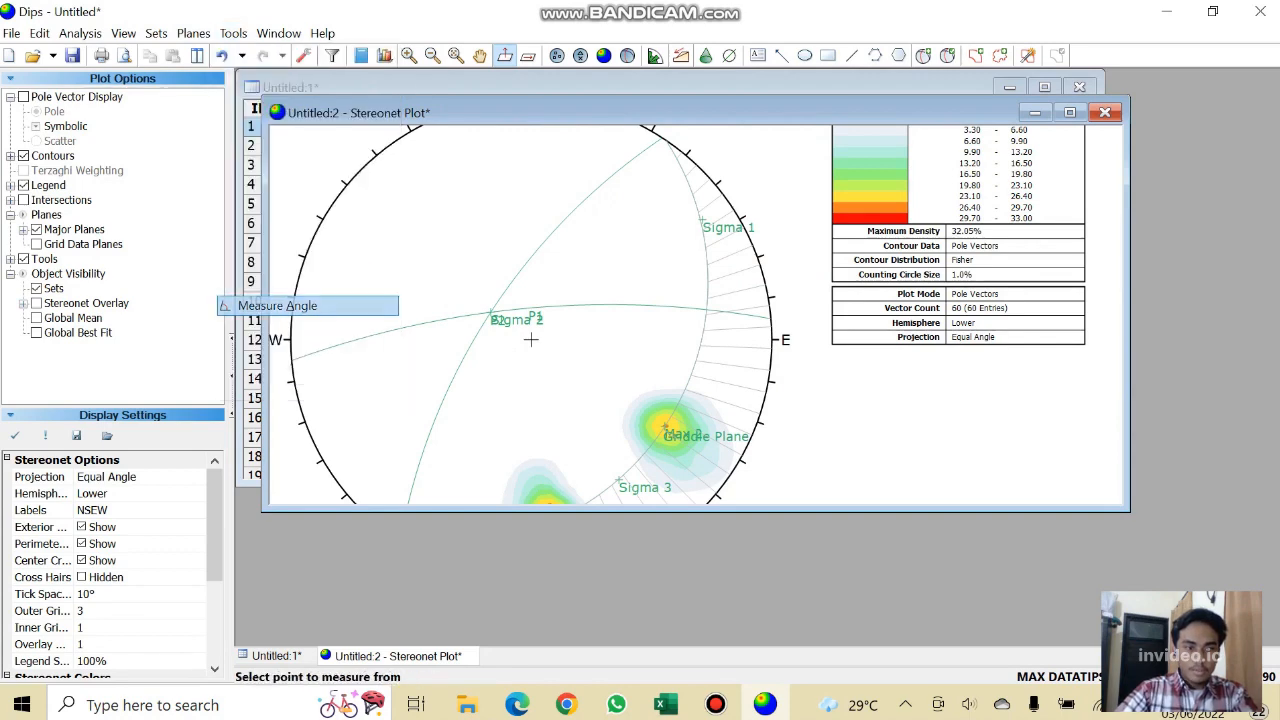
pyautogui.scroll(5, 648, 213)
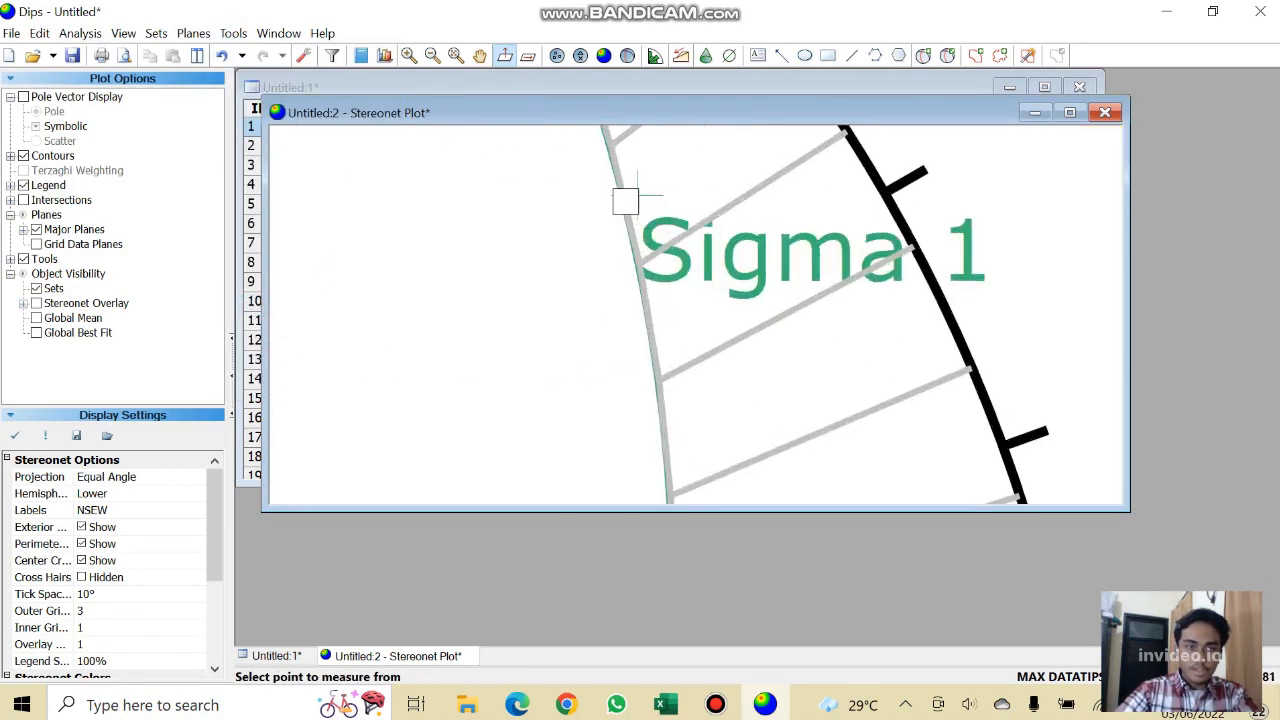
pyautogui.scroll(-5, 625, 200)
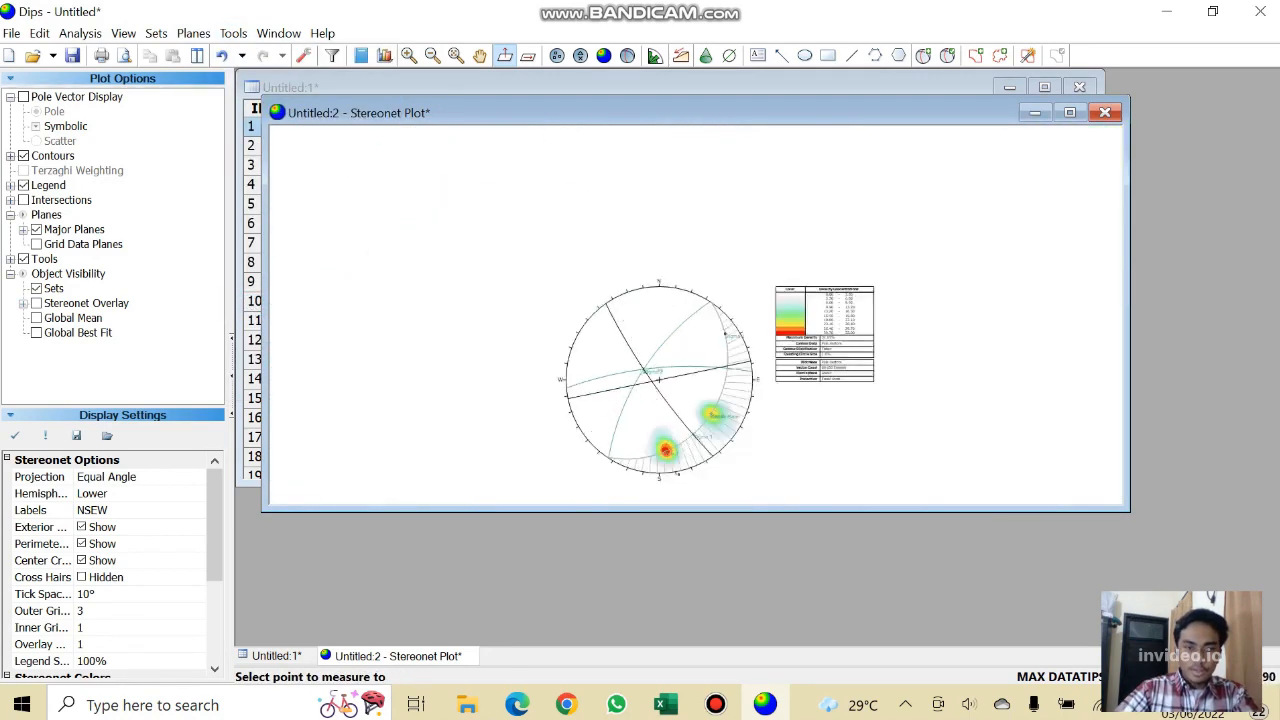
pyautogui.scroll(3, 605, 148)
pyautogui.scroll(4, 705, 375)
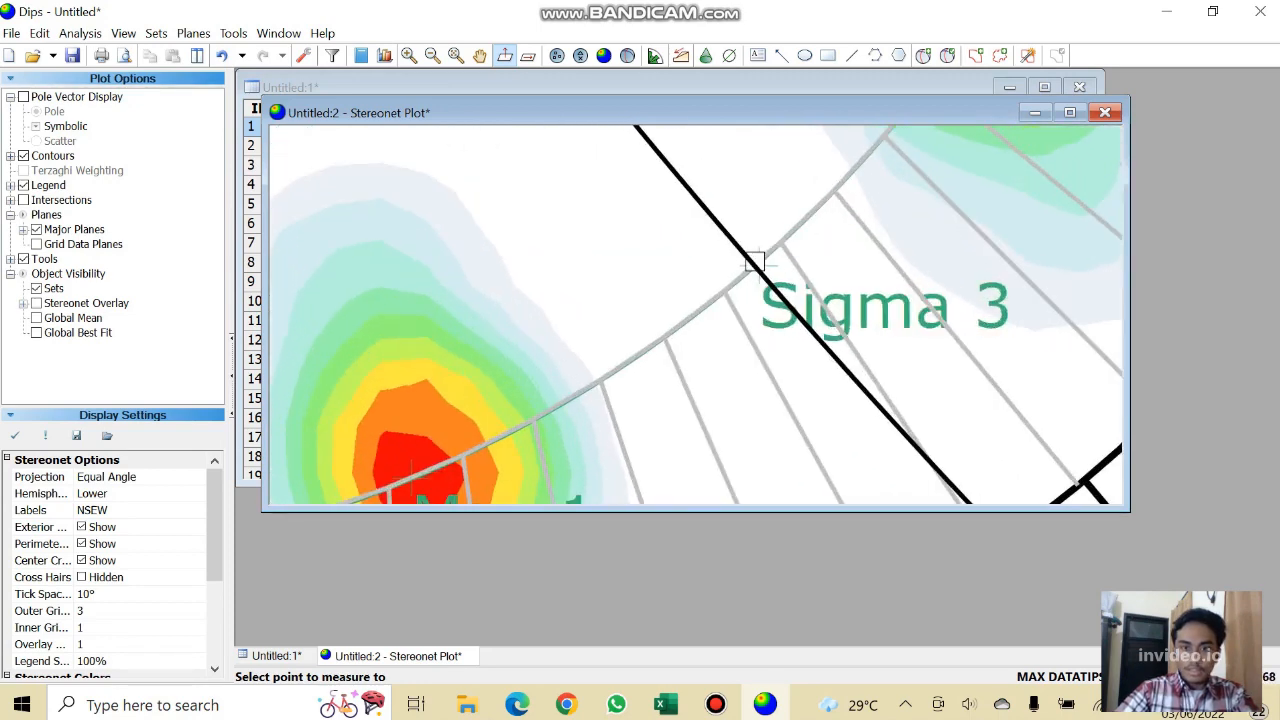
pyautogui.click(753, 262)
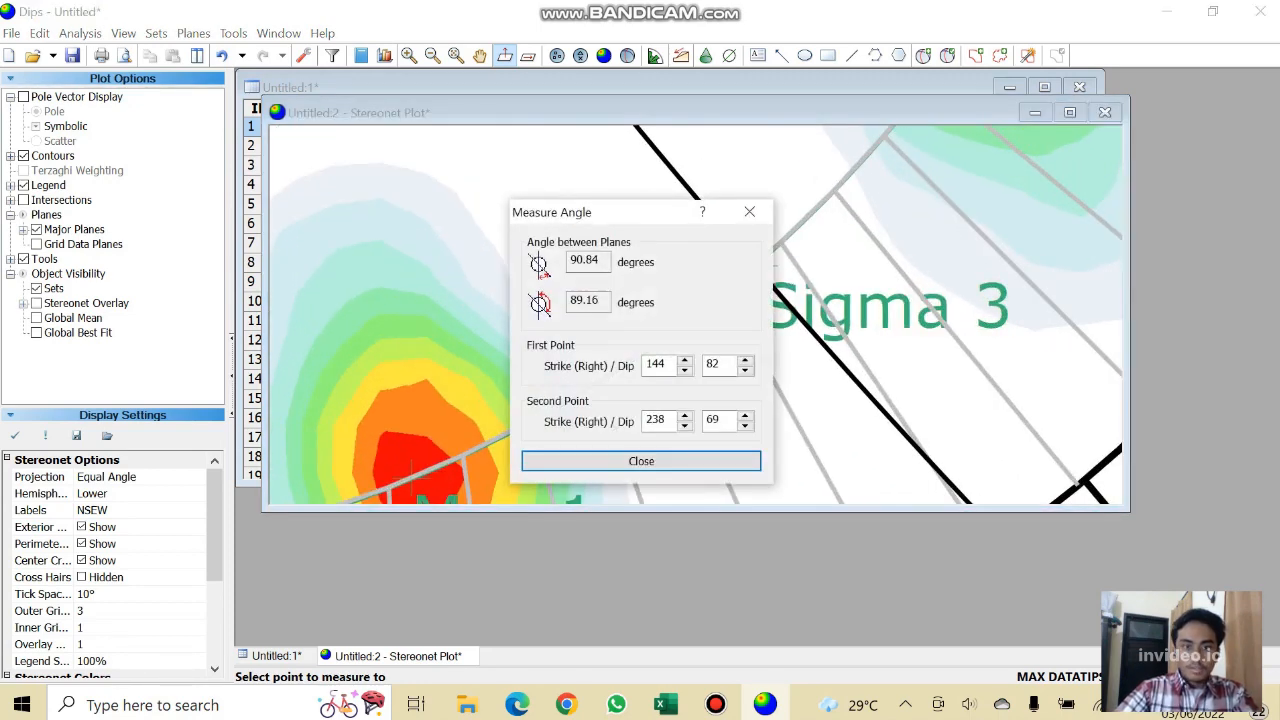
pyautogui.moveTo(600, 260); pyautogui.dragTo(594, 260)
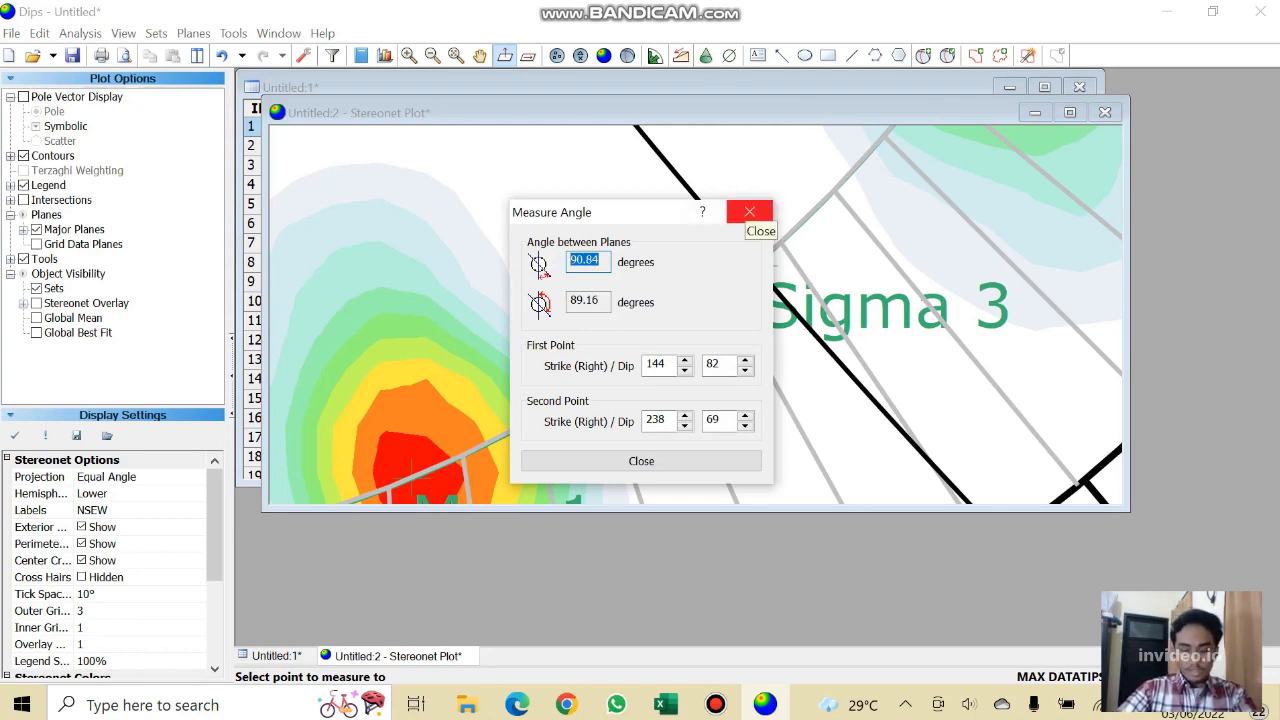
pyautogui.click(749, 212)
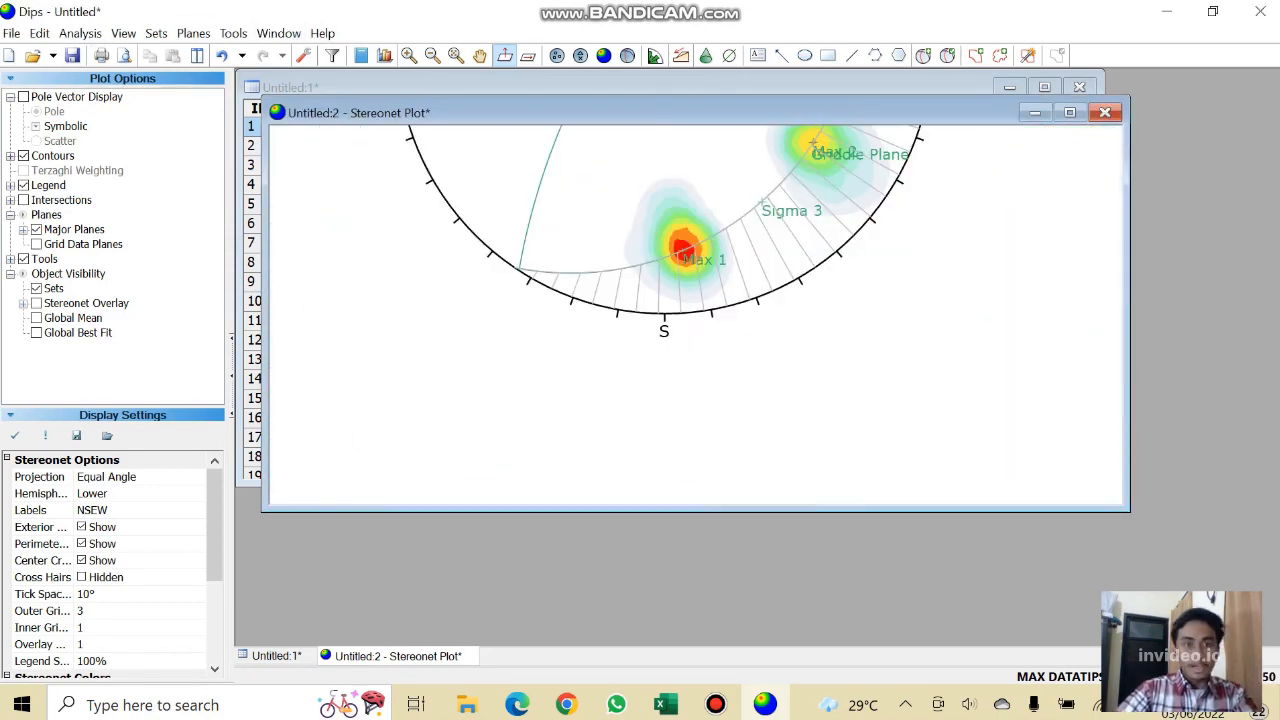
# Delete all drawing tools from the stereonet, removing the pitch grid along the girdle plane.
pyautogui.click(480, 55)
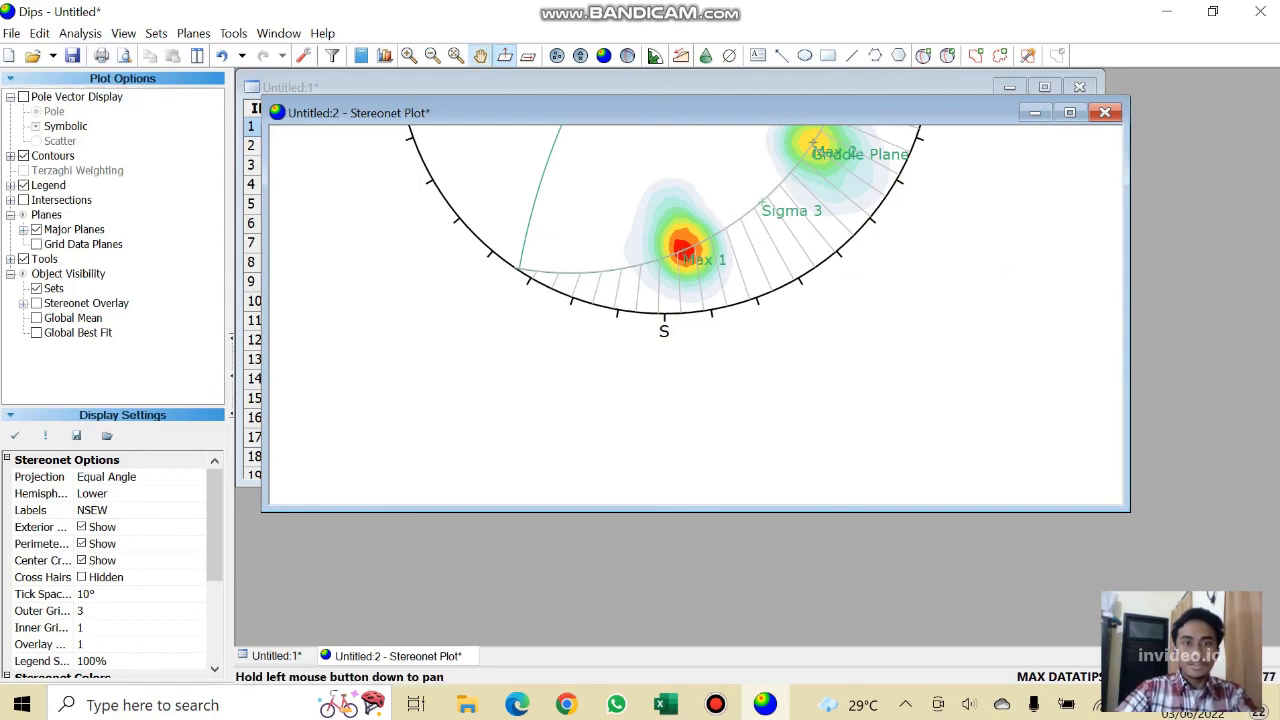
pyautogui.moveTo(664, 250); pyautogui.dragTo(628, 442)
pyautogui.scroll(-2, 640, 310)
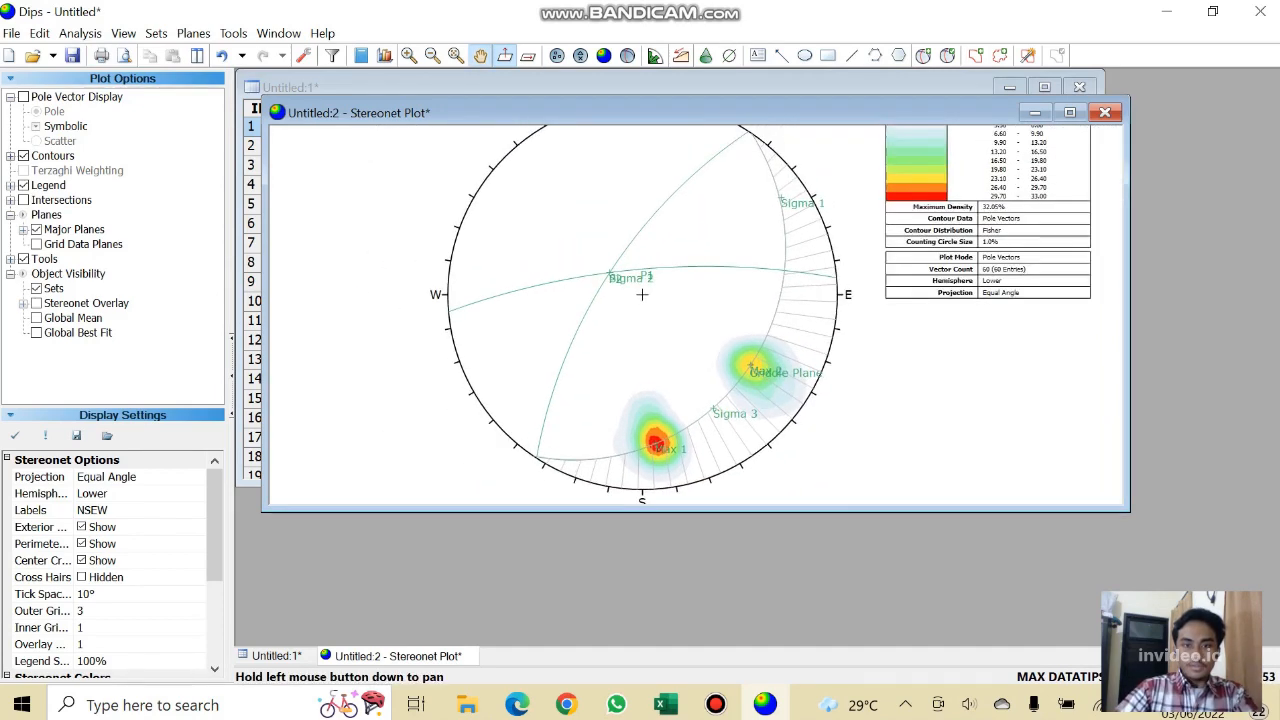
pyautogui.click(233, 33)
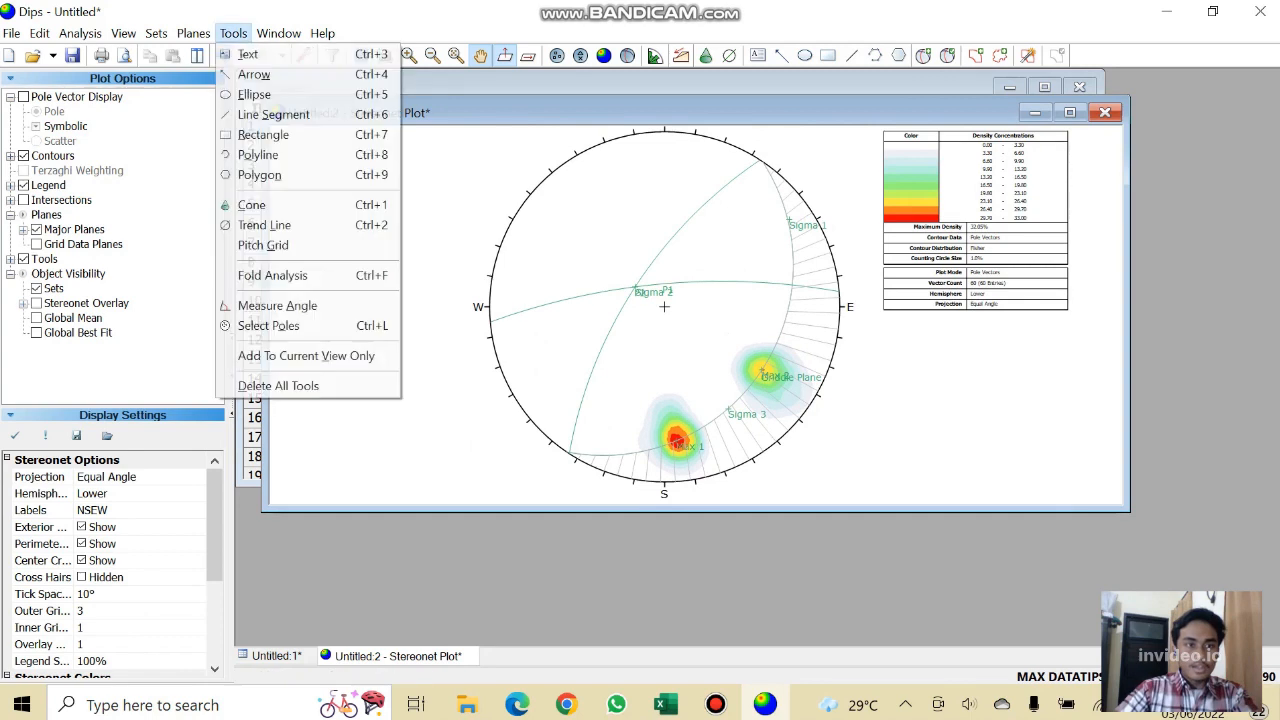
pyautogui.click(278, 385)
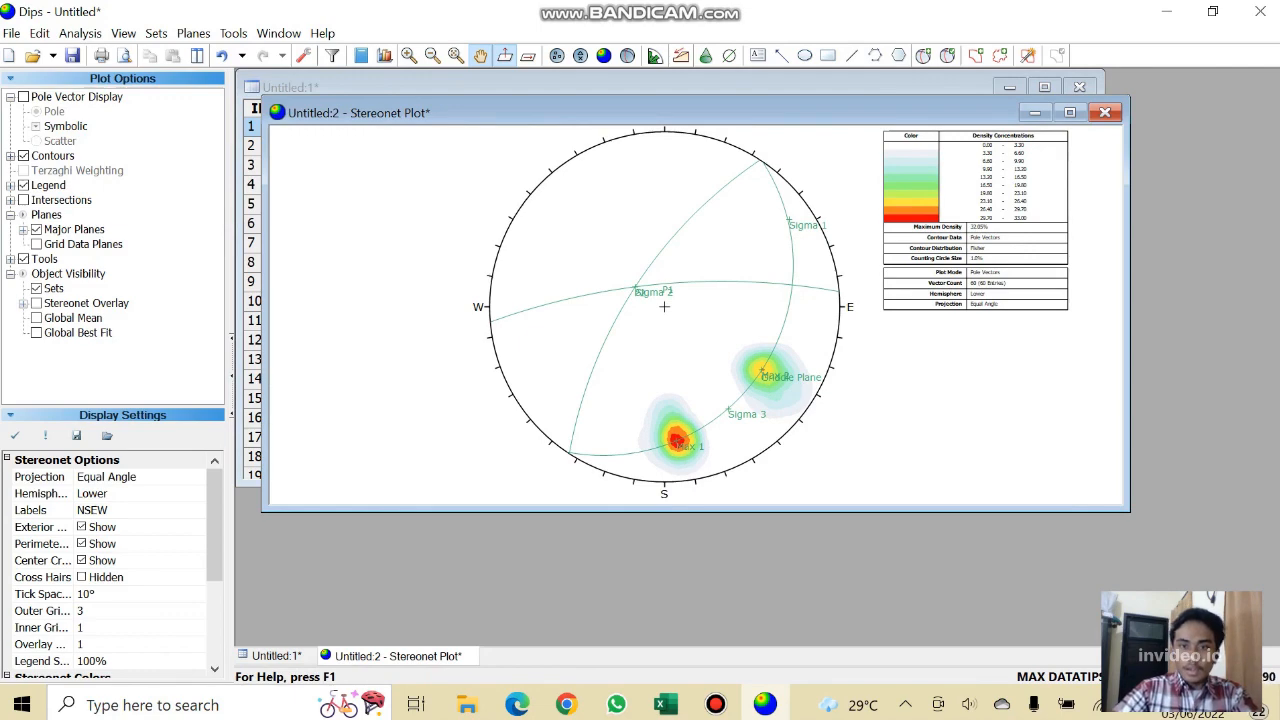
# Edit the user planes and set the display colour of "Max 2" to light orange.
pyautogui.click(948, 55)
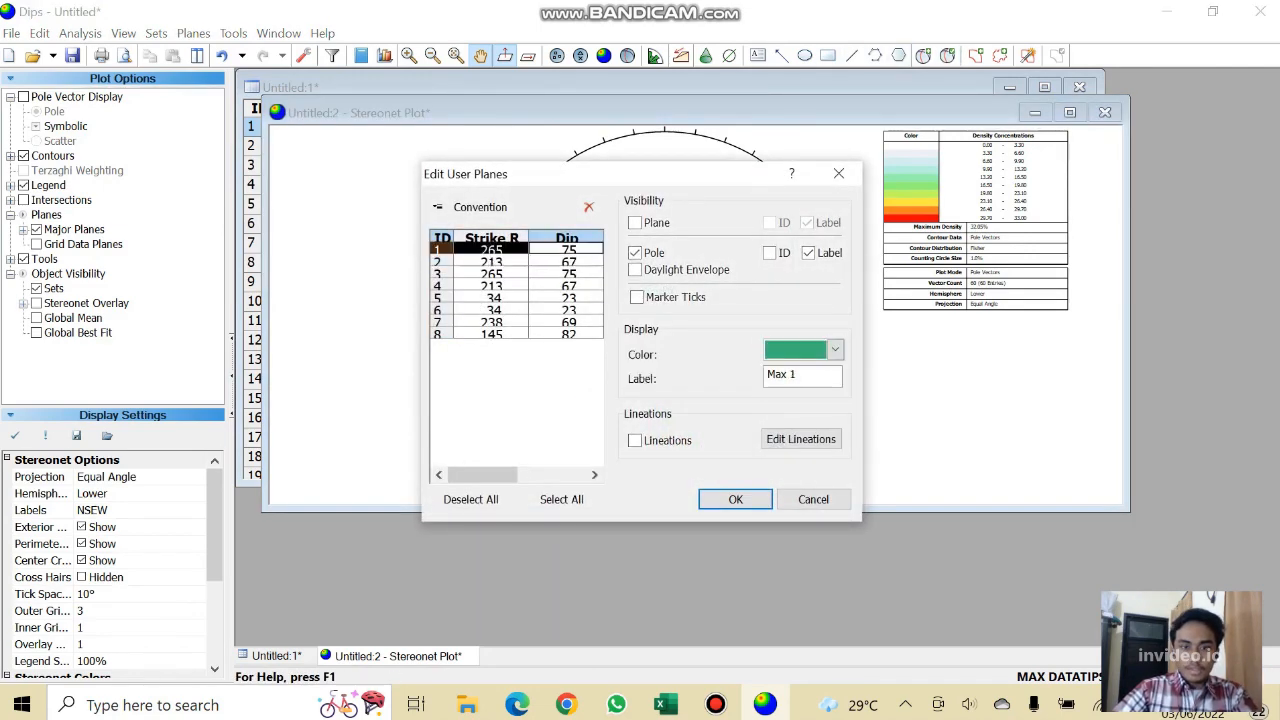
pyautogui.click(491, 261)
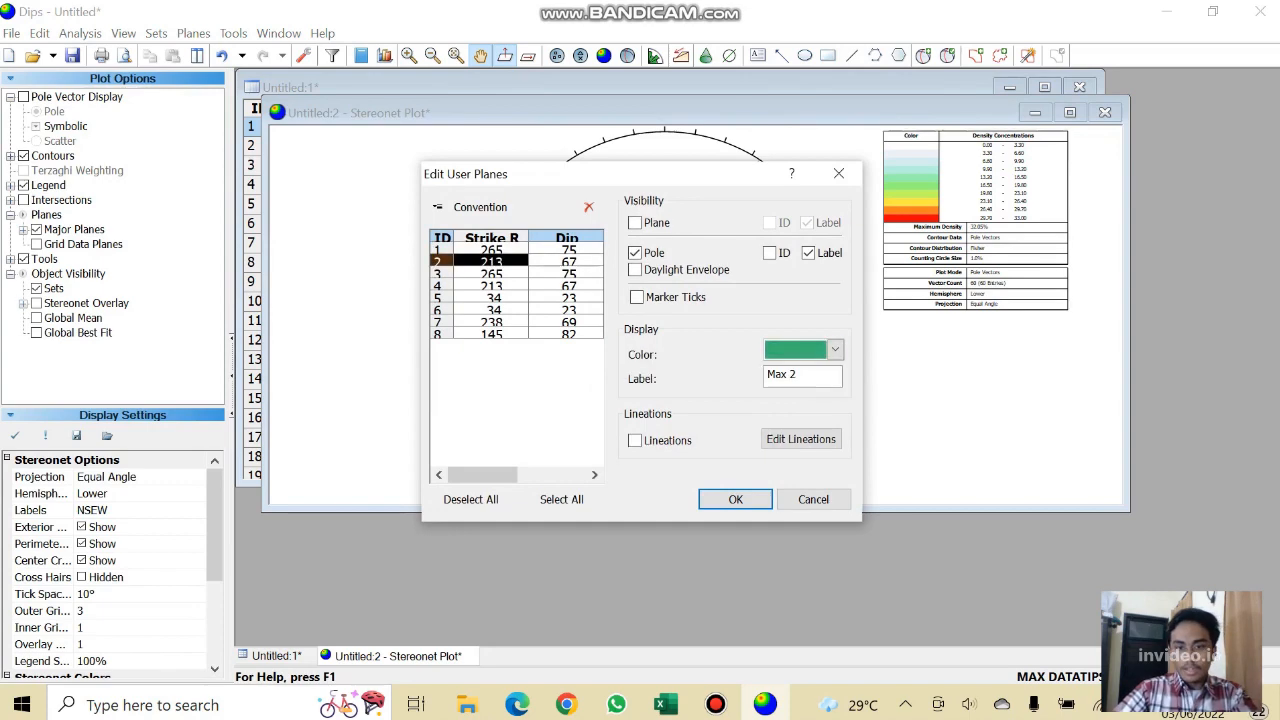
pyautogui.click(835, 349)
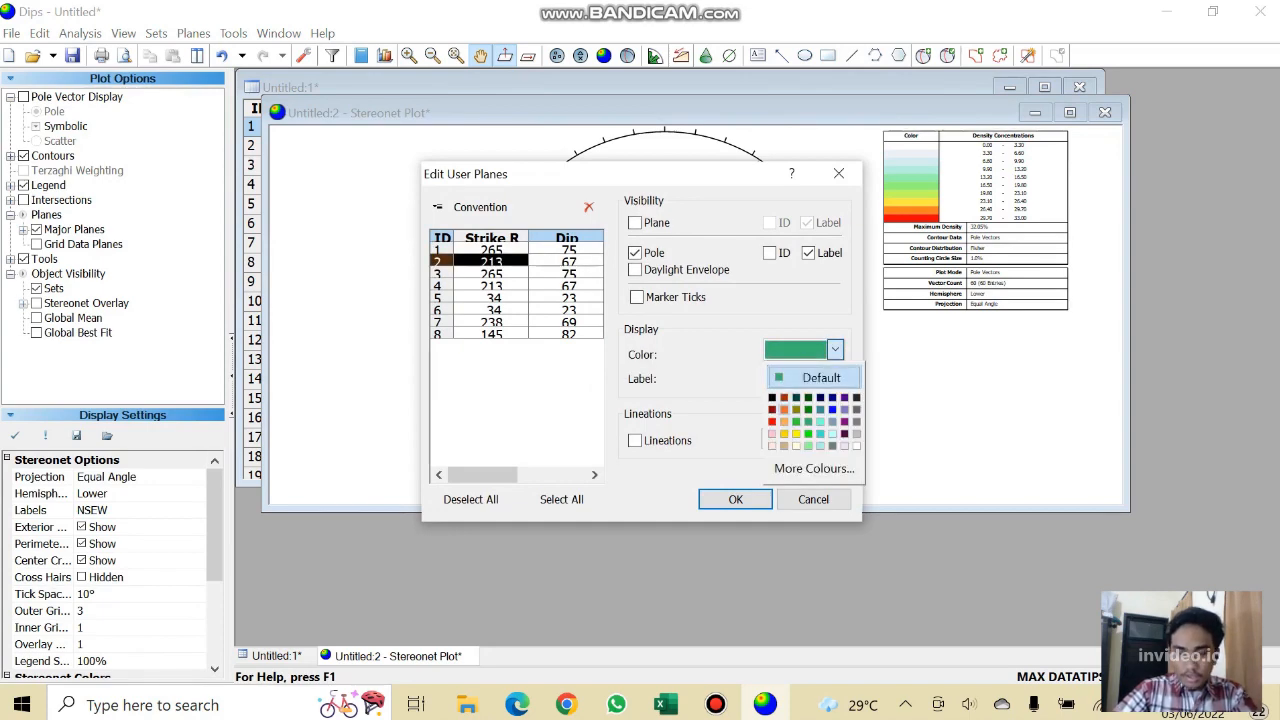
pyautogui.click(784, 421)
# Set the display colour of plane P1 to Gold and plane P2 to Turquoise.
pyautogui.click(491, 273)
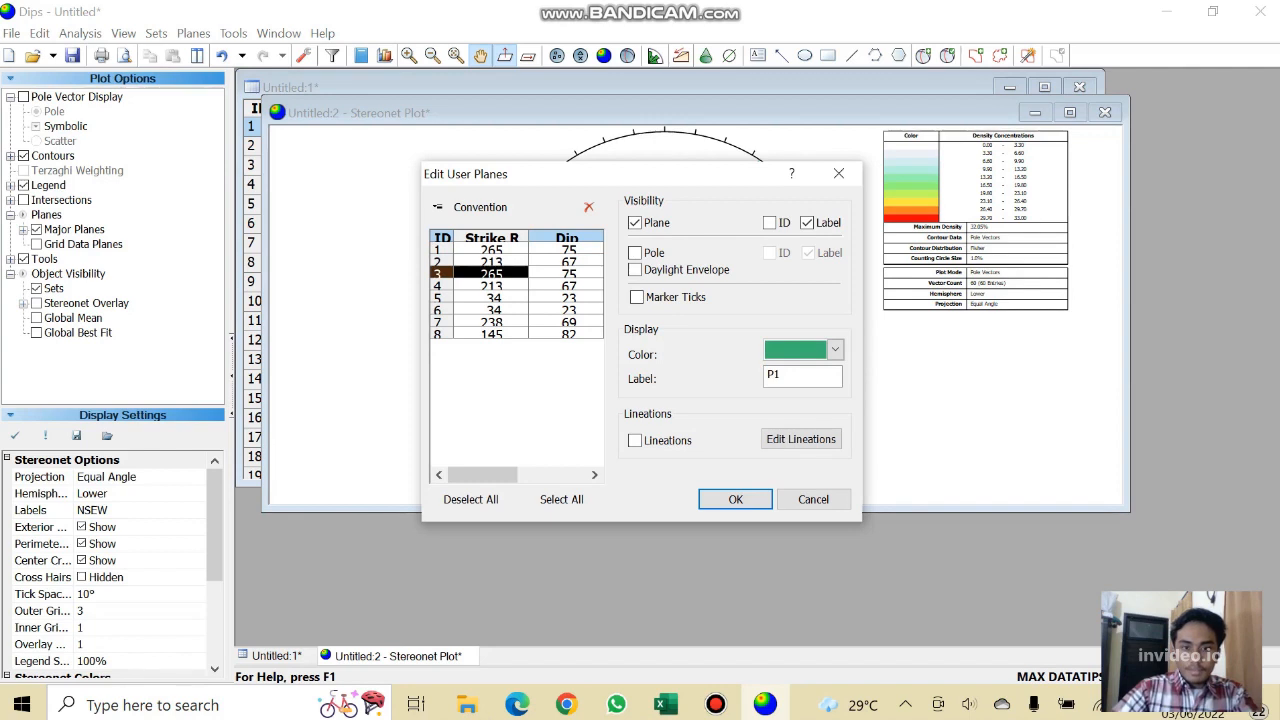
pyautogui.click(835, 349)
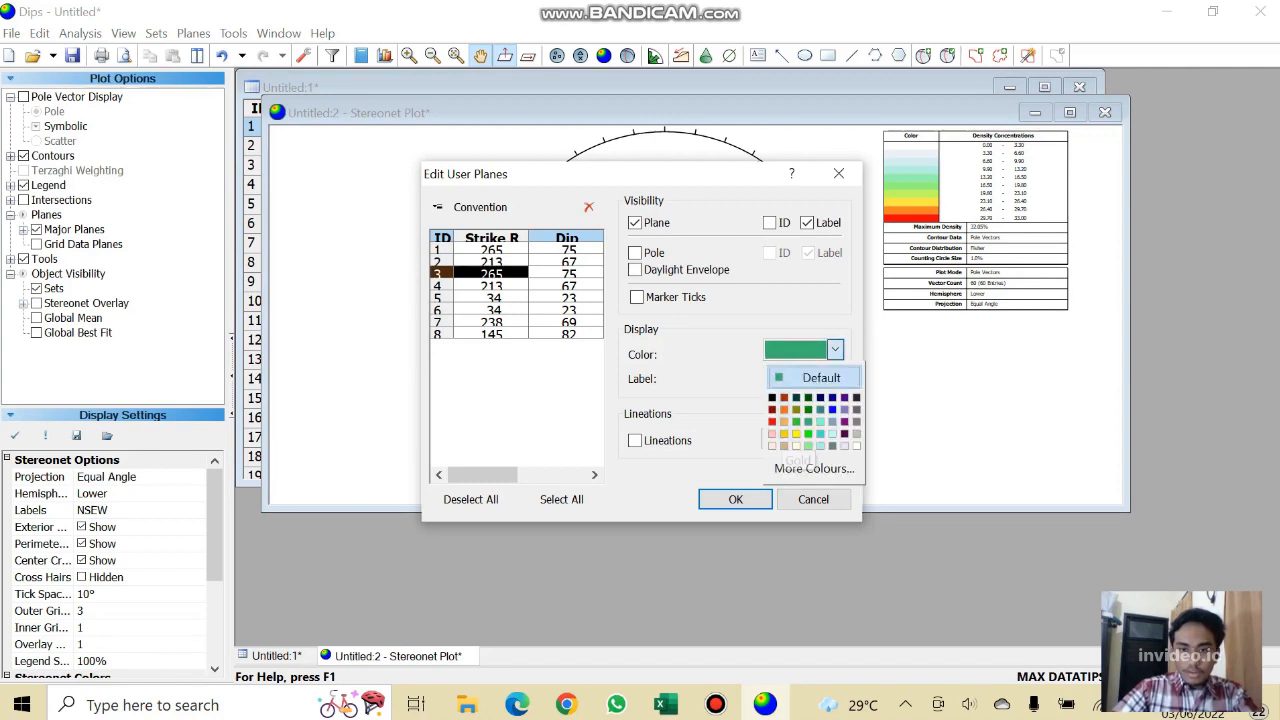
pyautogui.click(784, 434)
pyautogui.click(490, 286)
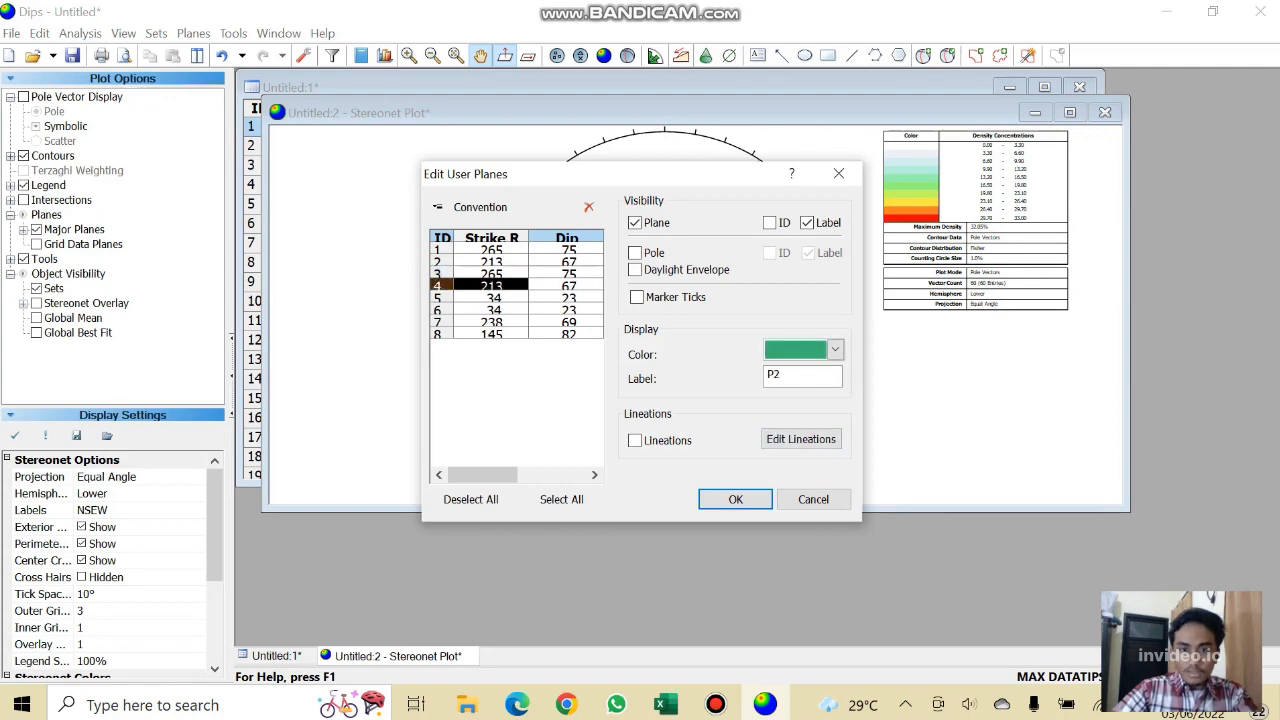
pyautogui.click(835, 349)
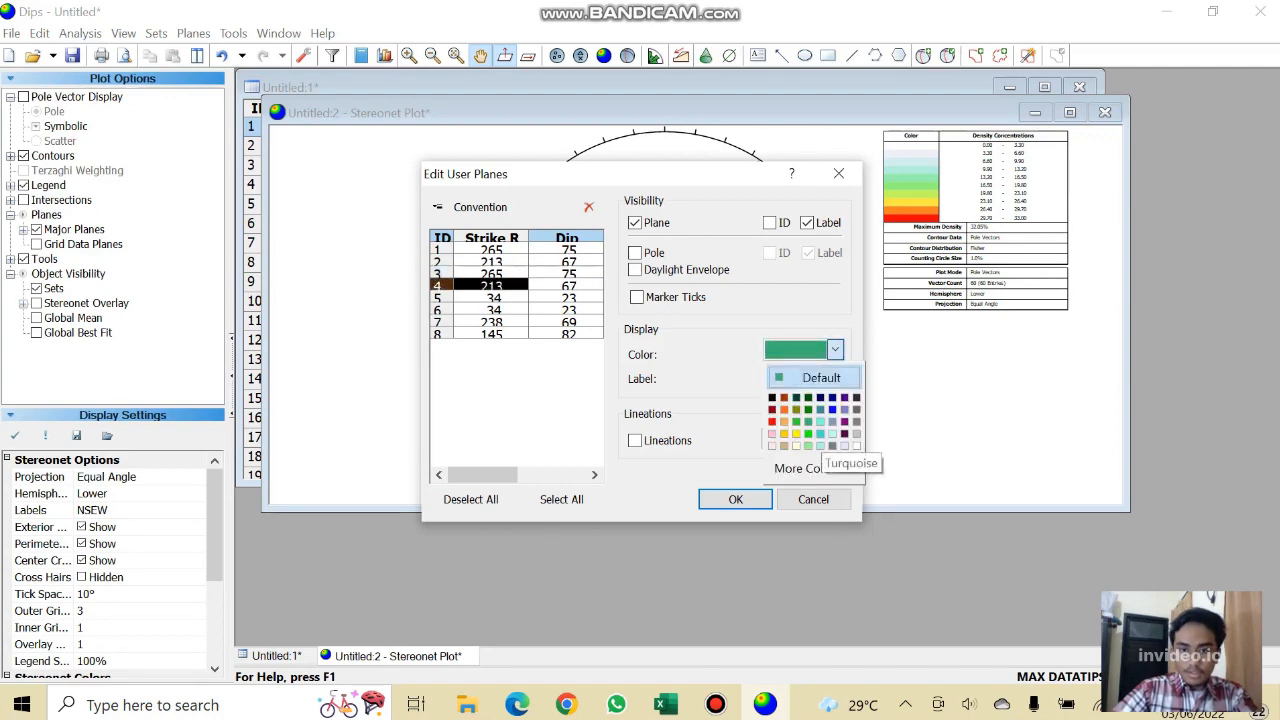
pyautogui.click(820, 434)
# Set the display colour of "Griddle Plane" to blue-gray and apply the user plane edits to the stereonet.
pyautogui.click(491, 298)
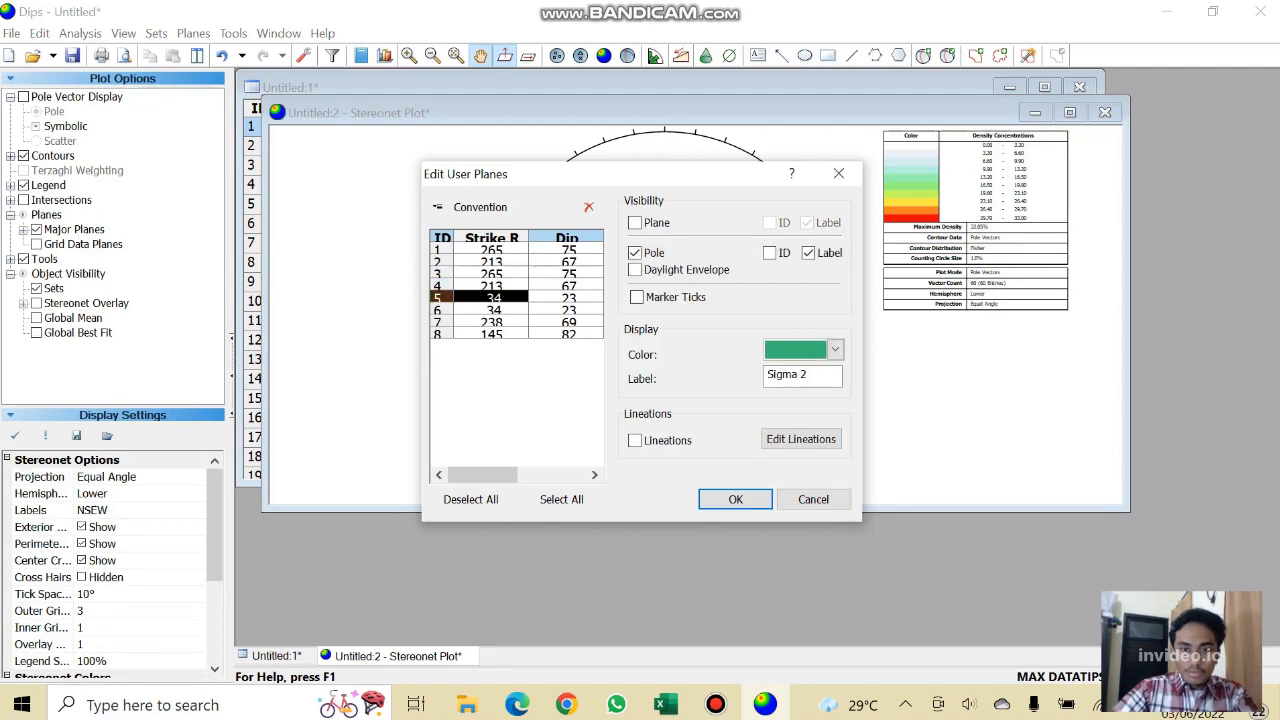
pyautogui.click(491, 310)
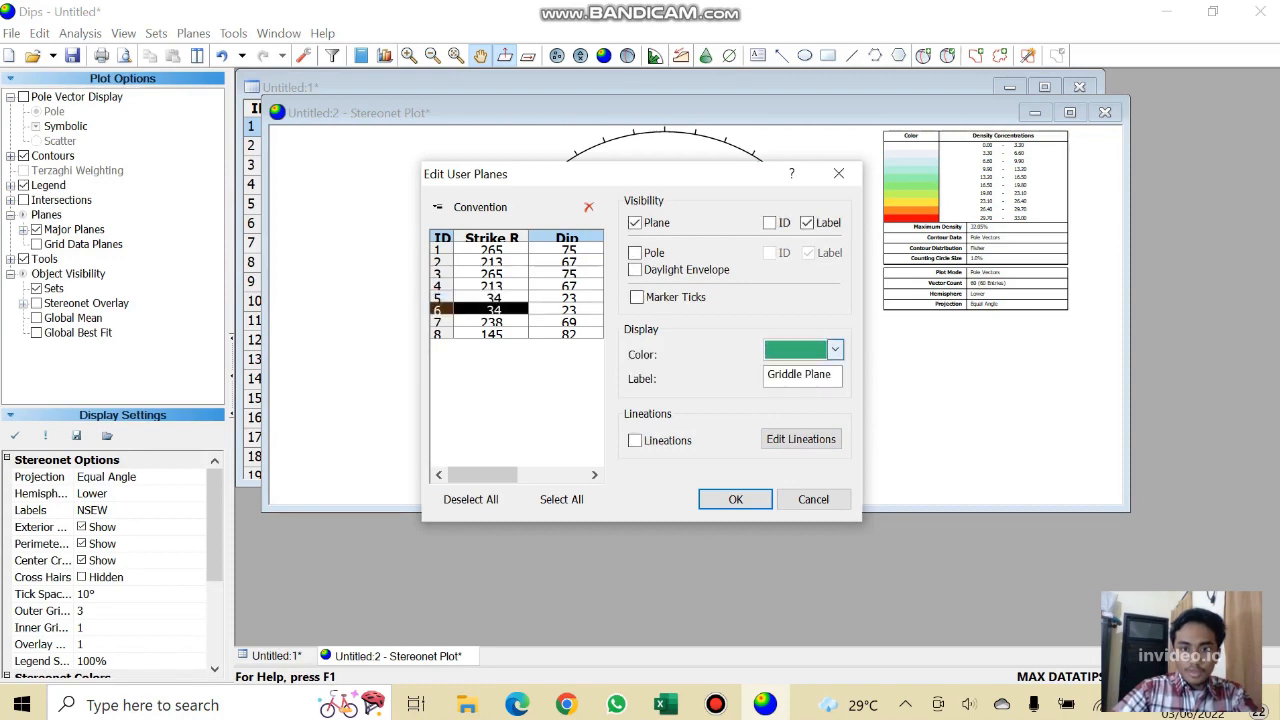
pyautogui.click(835, 349)
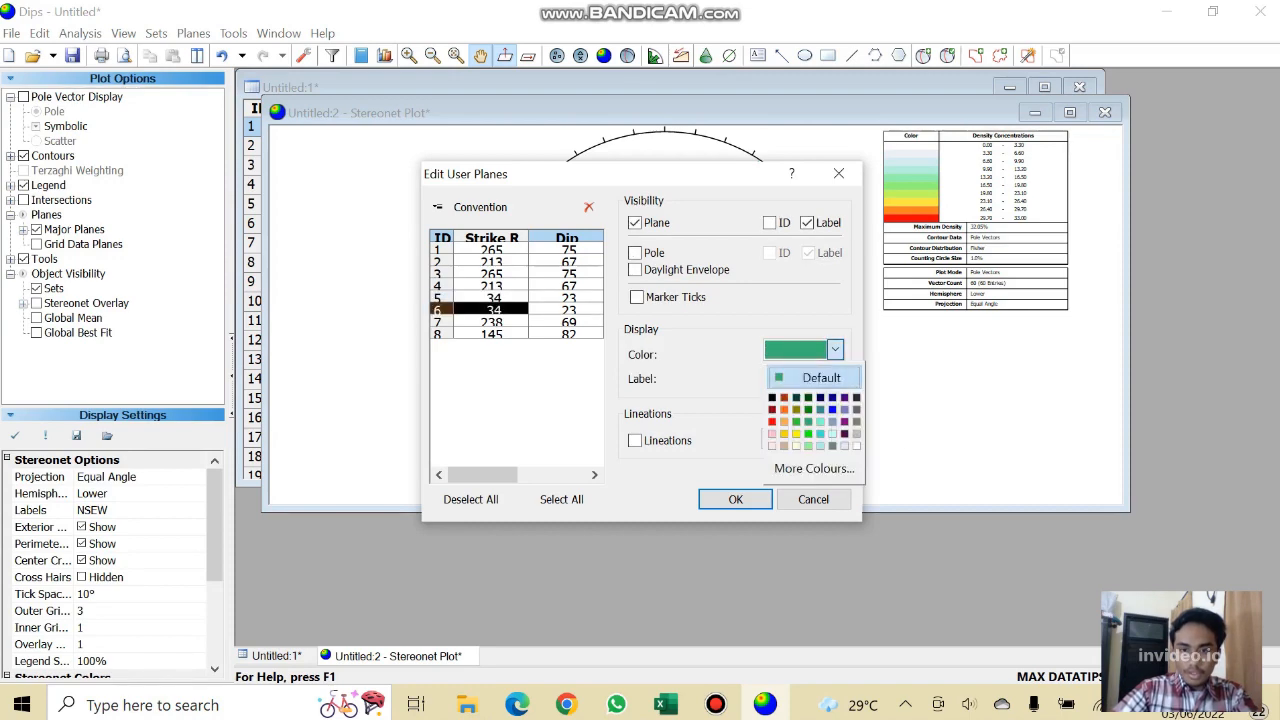
pyautogui.click(843, 409)
pyautogui.click(565, 310)
pyautogui.click(491, 322)
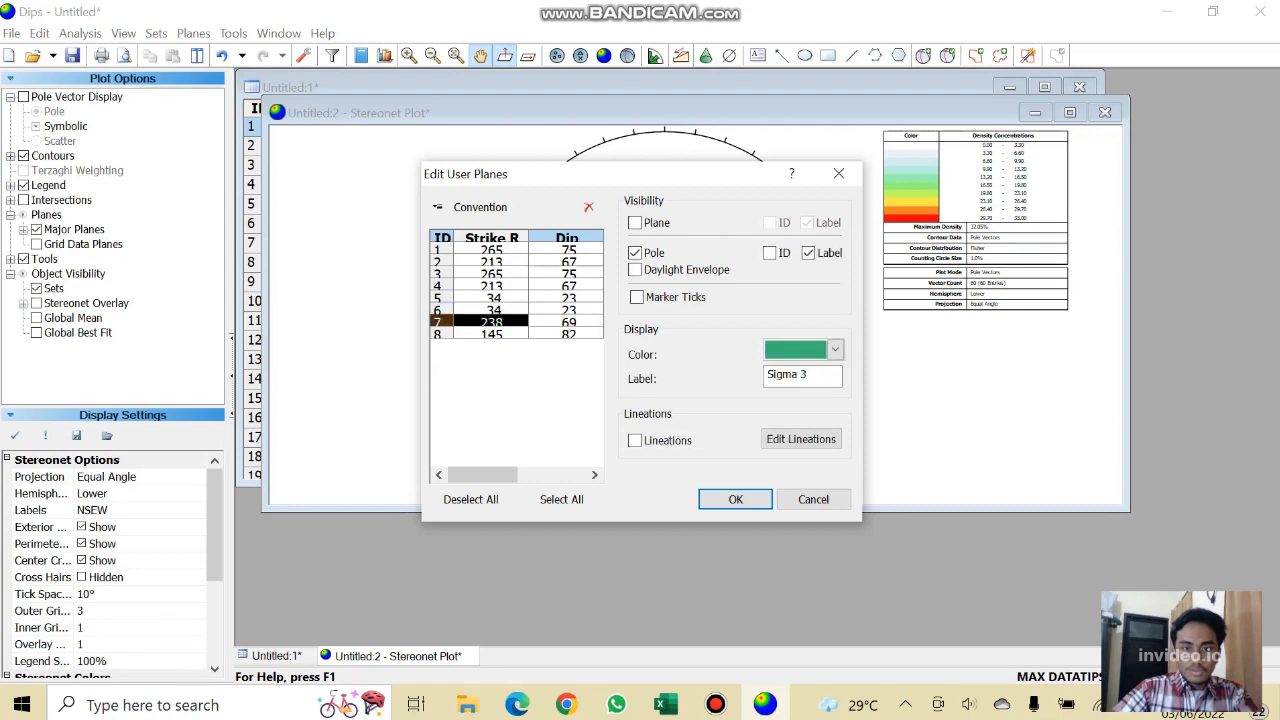
pyautogui.click(491, 334)
pyautogui.click(735, 499)
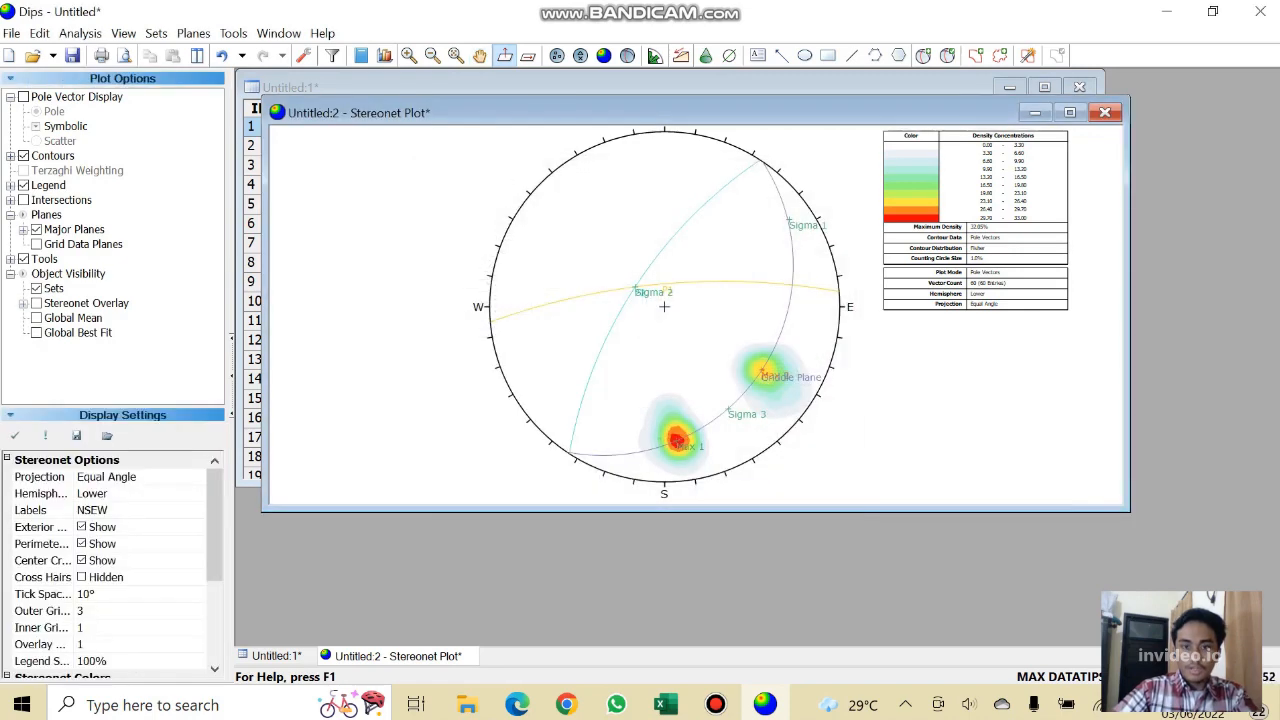
# Turn the stereonet legend off and back on so it lists the user planes.
pyautogui.scroll(3, 764, 362)
pyautogui.scroll(-3, 764, 362)
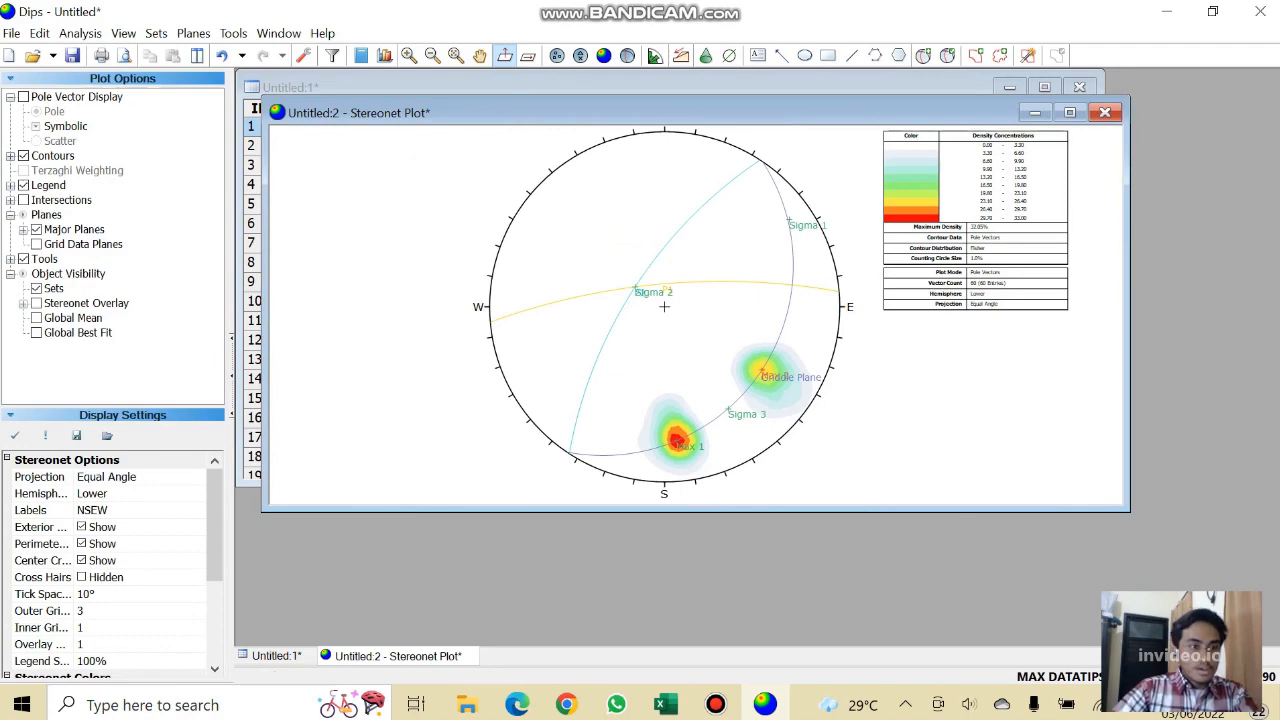
pyautogui.click(23, 185)
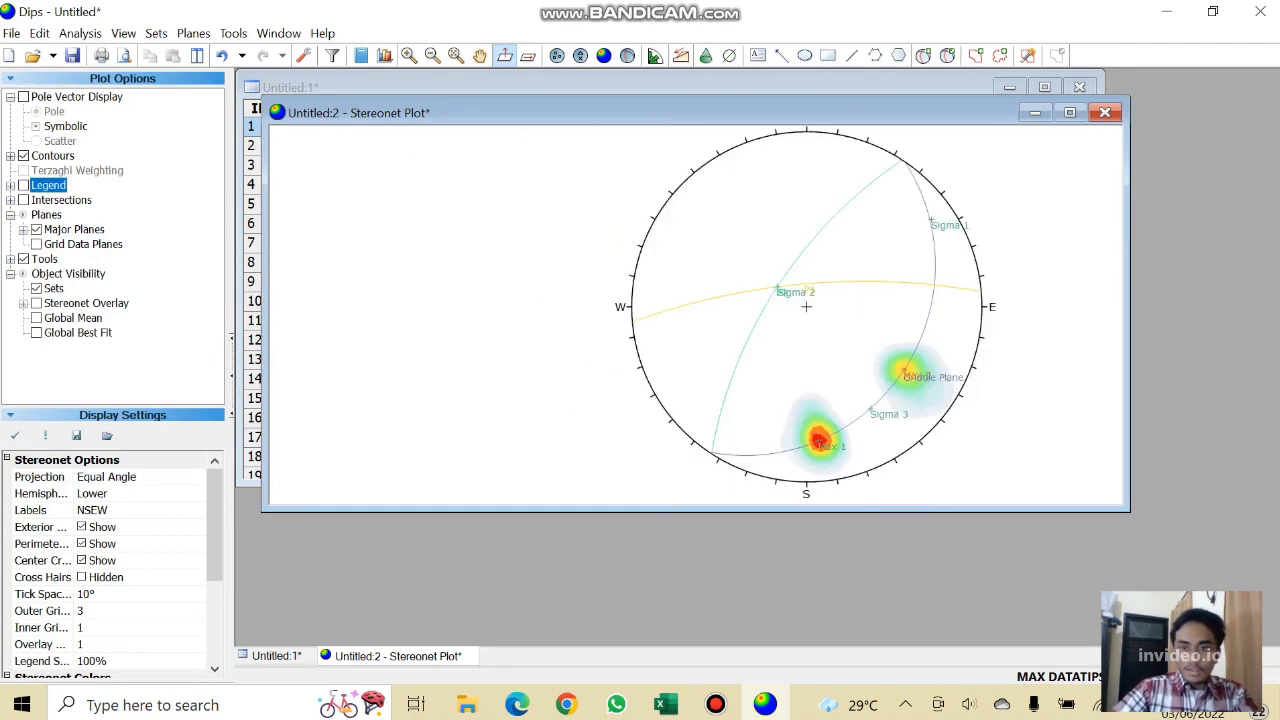
pyautogui.click(23, 185)
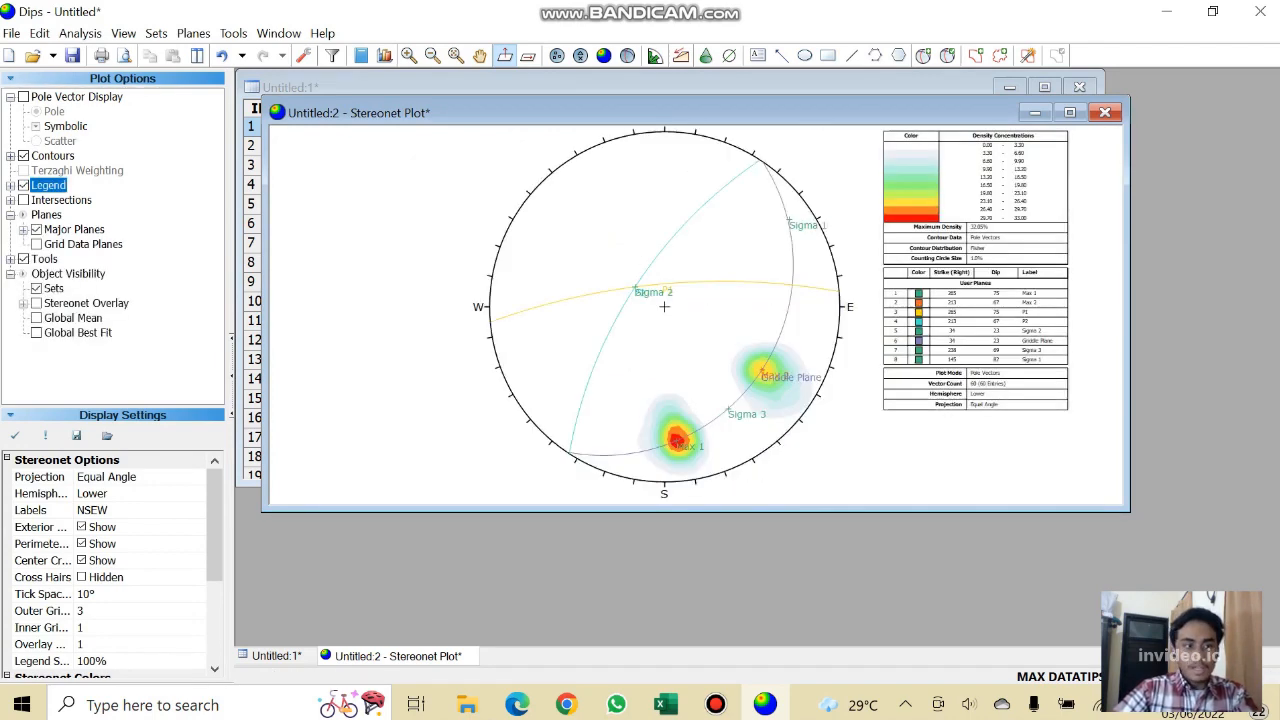
# Show the stereonet overlay as an Equatorial net and list the user planes by trend and plunge in the legend.
pyautogui.click(23, 303)
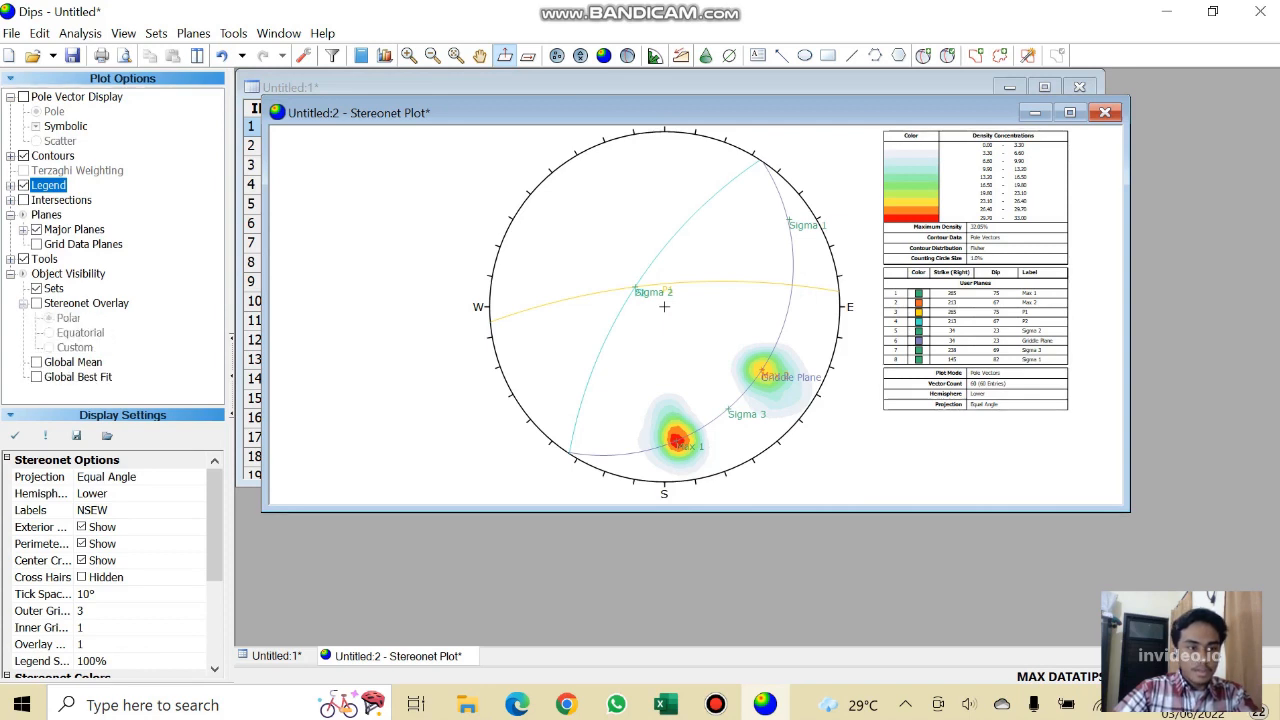
pyautogui.click(36, 303)
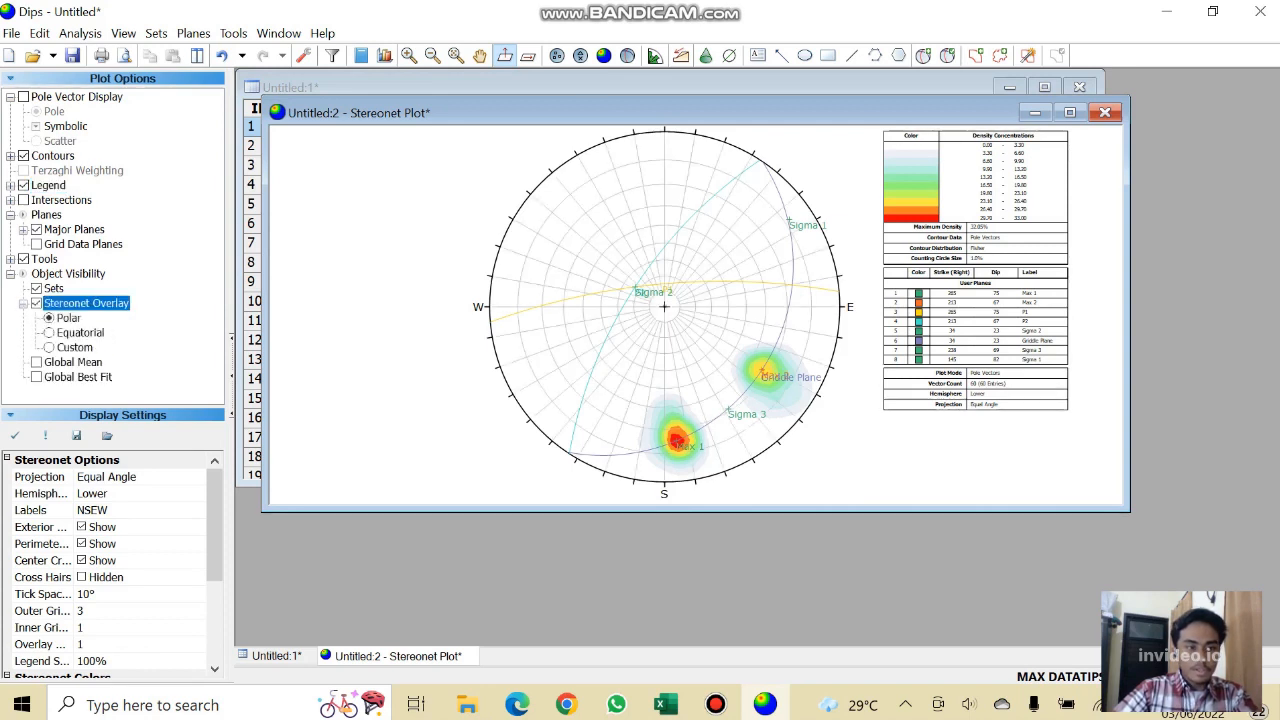
pyautogui.click(49, 332)
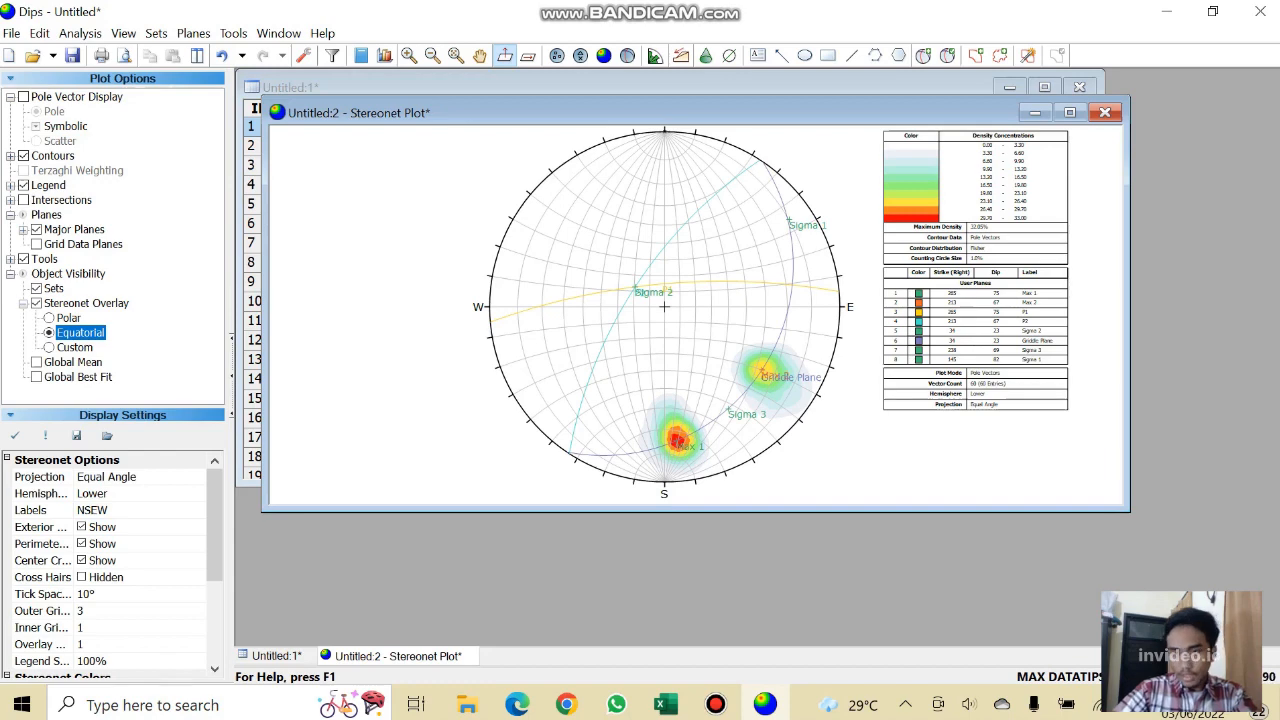
pyautogui.scroll(1, 664, 306)
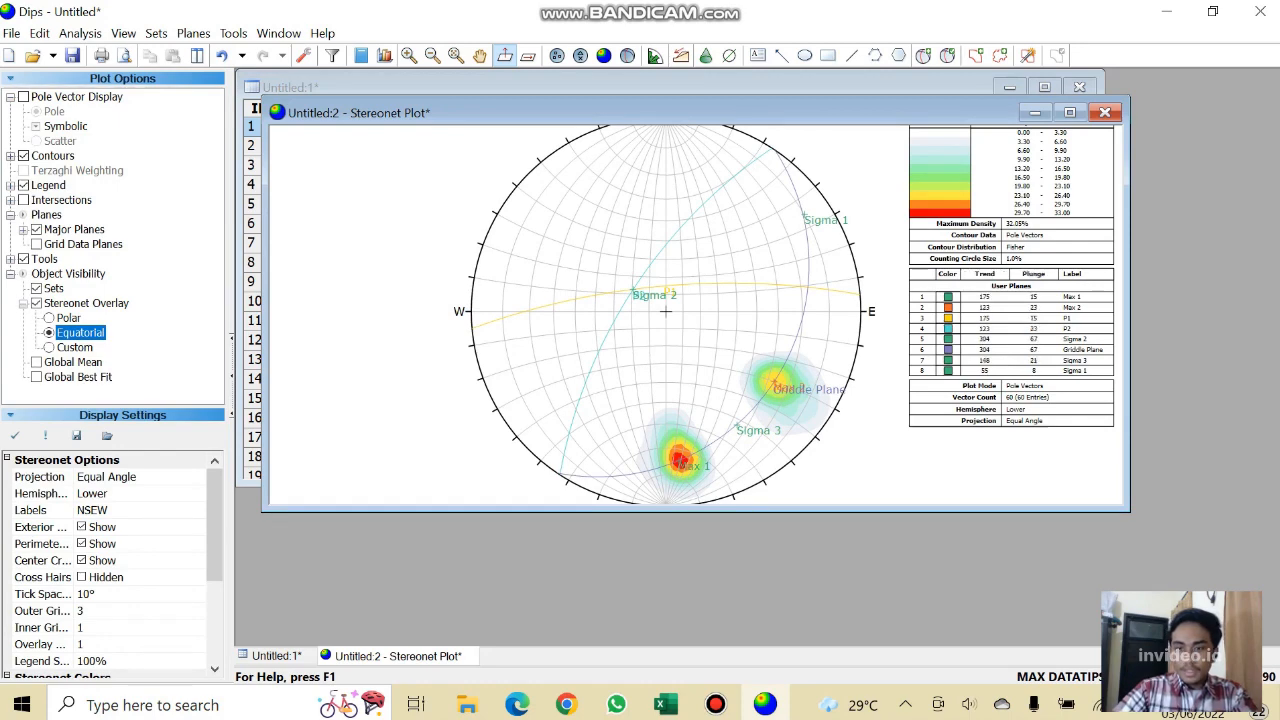
pyautogui.scroll(-3, 754, 233)
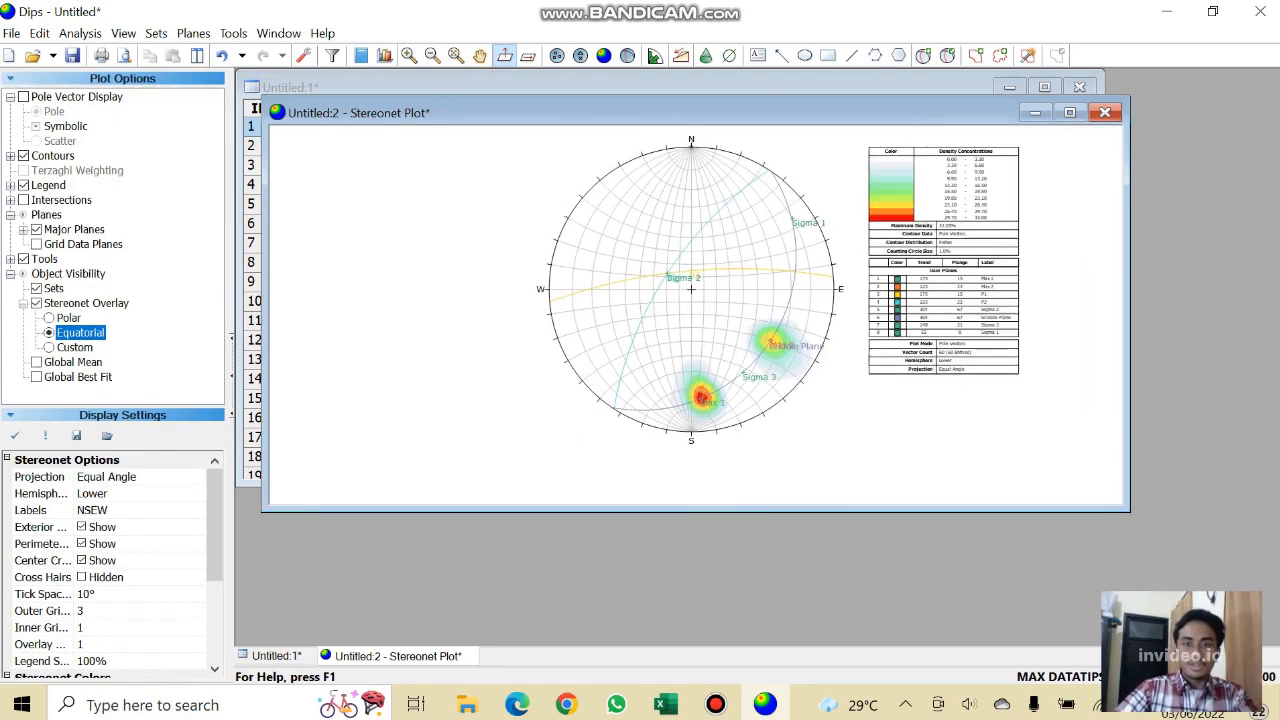
pyautogui.moveTo(700, 111); pyautogui.dragTo(728, 105)
pyautogui.click(12, 33)
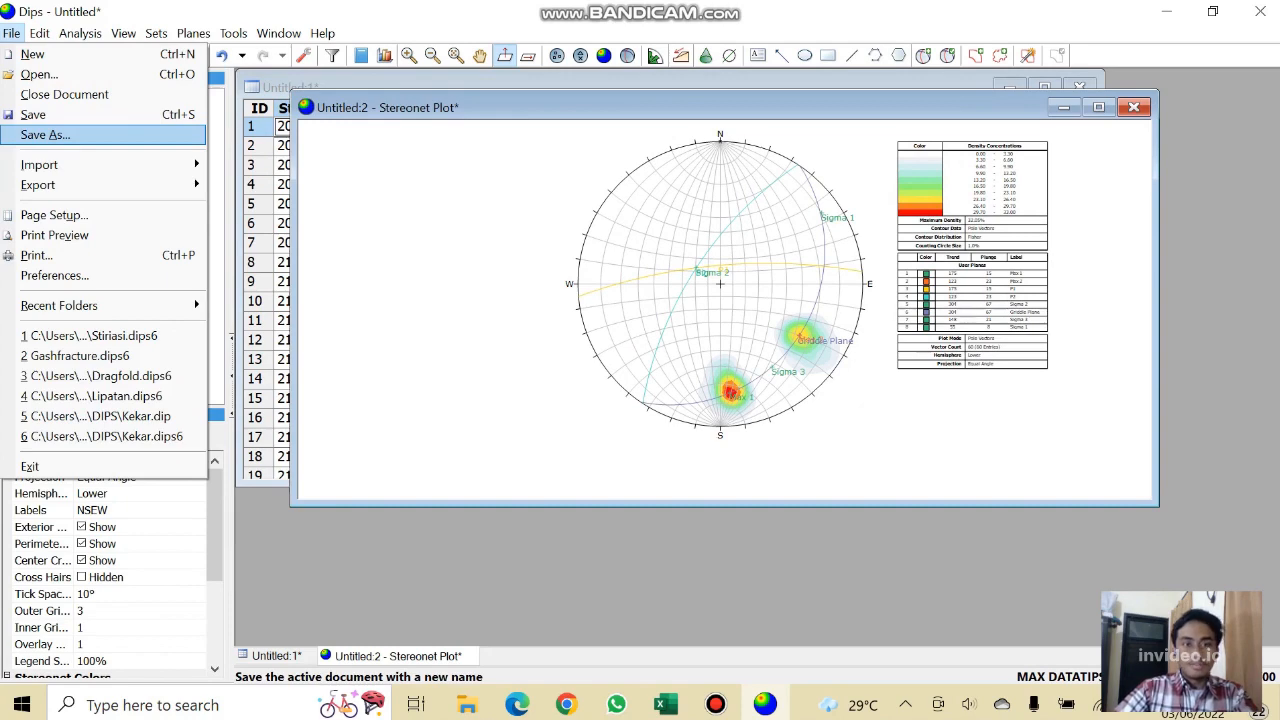
pyautogui.press('Escape')
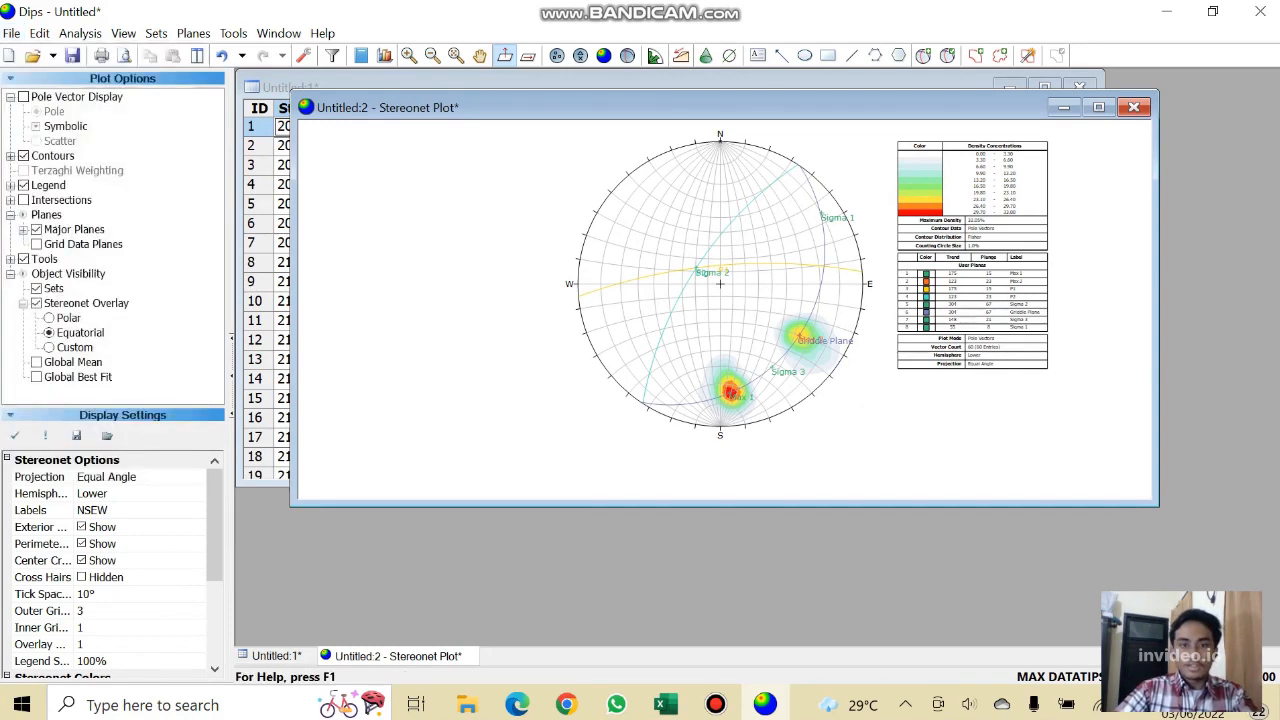
pyautogui.scroll(2, 878, 170)
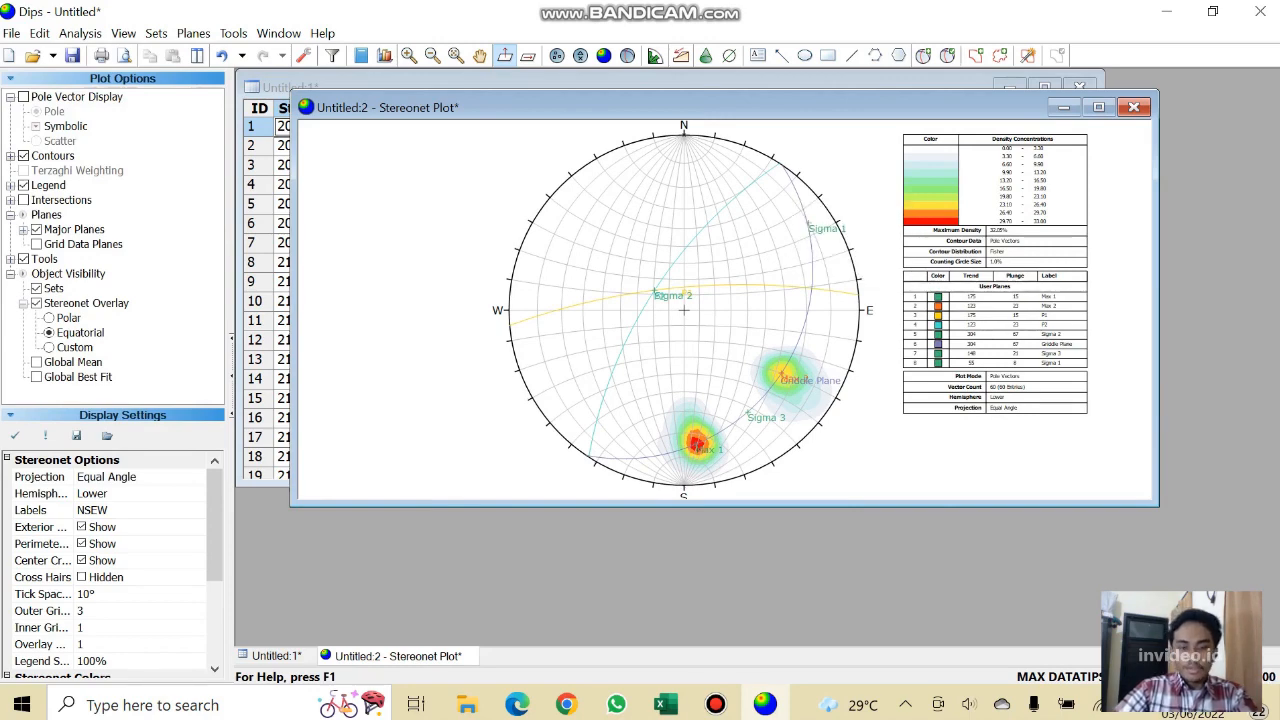
pyautogui.click(715, 705)
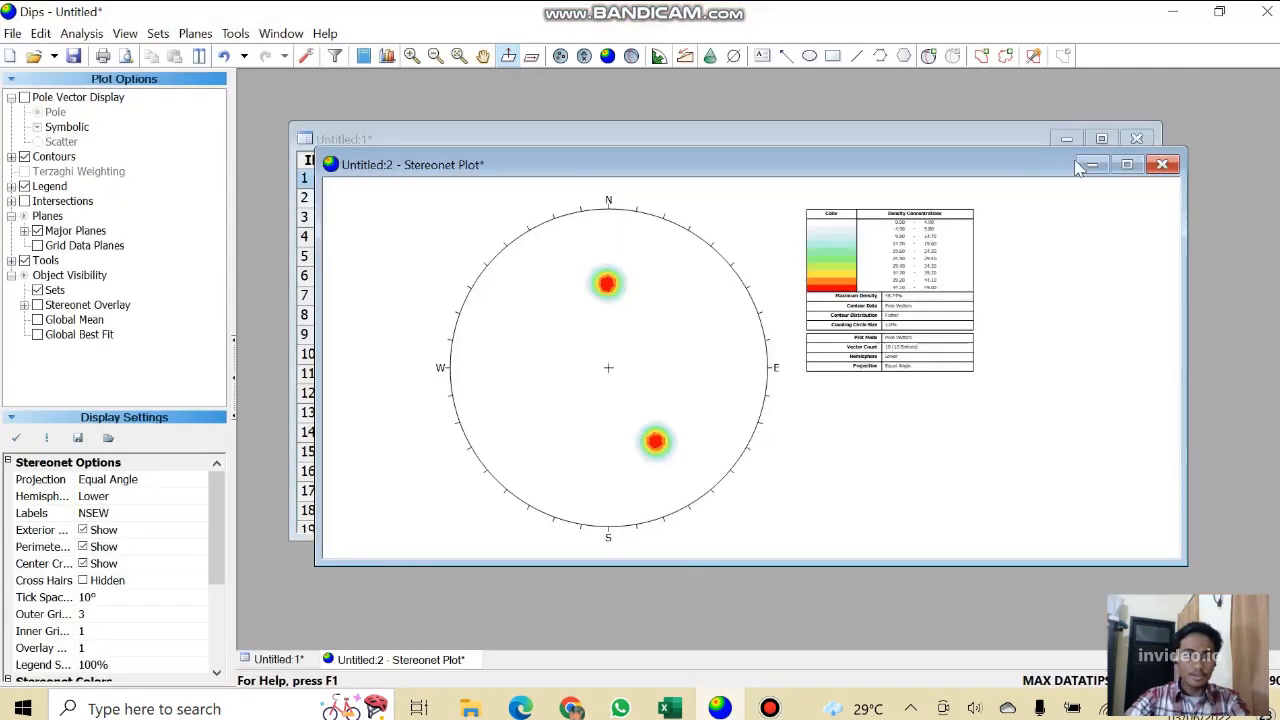
# Close the open stereonet plot, create a new document, and close the old strike and dip document.
pyautogui.click(1166, 162)
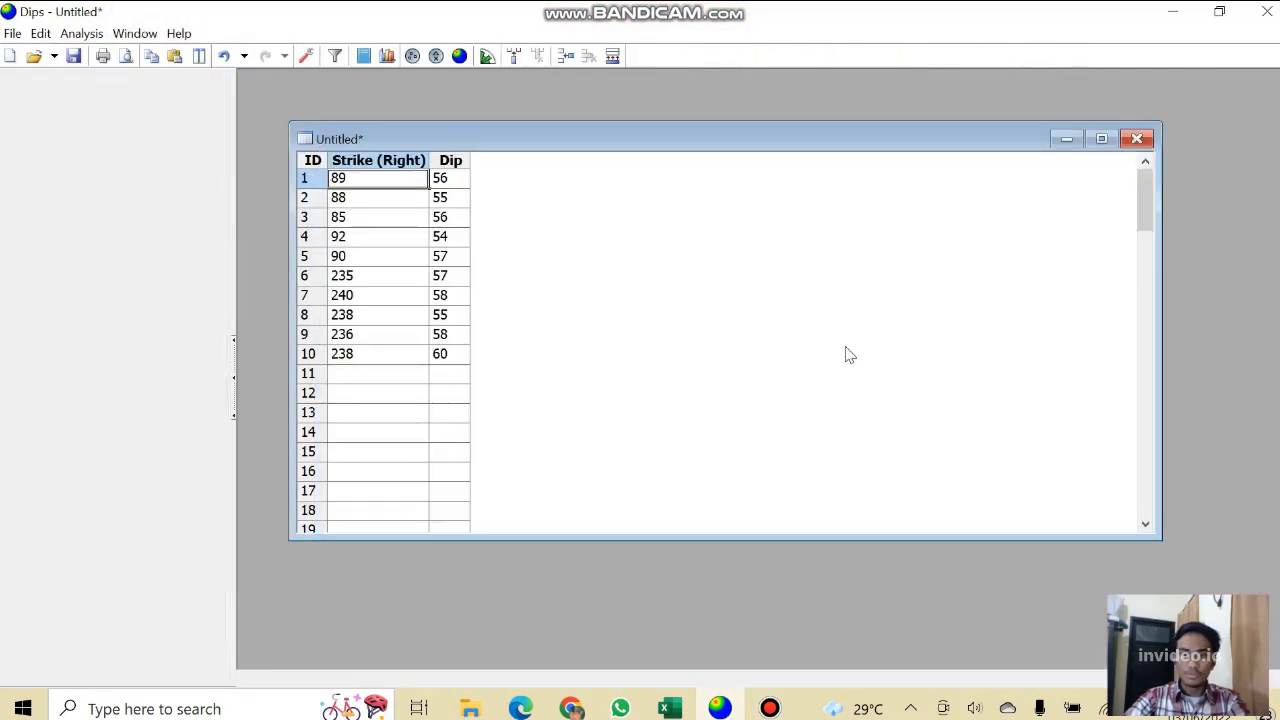
pyautogui.click(13, 33)
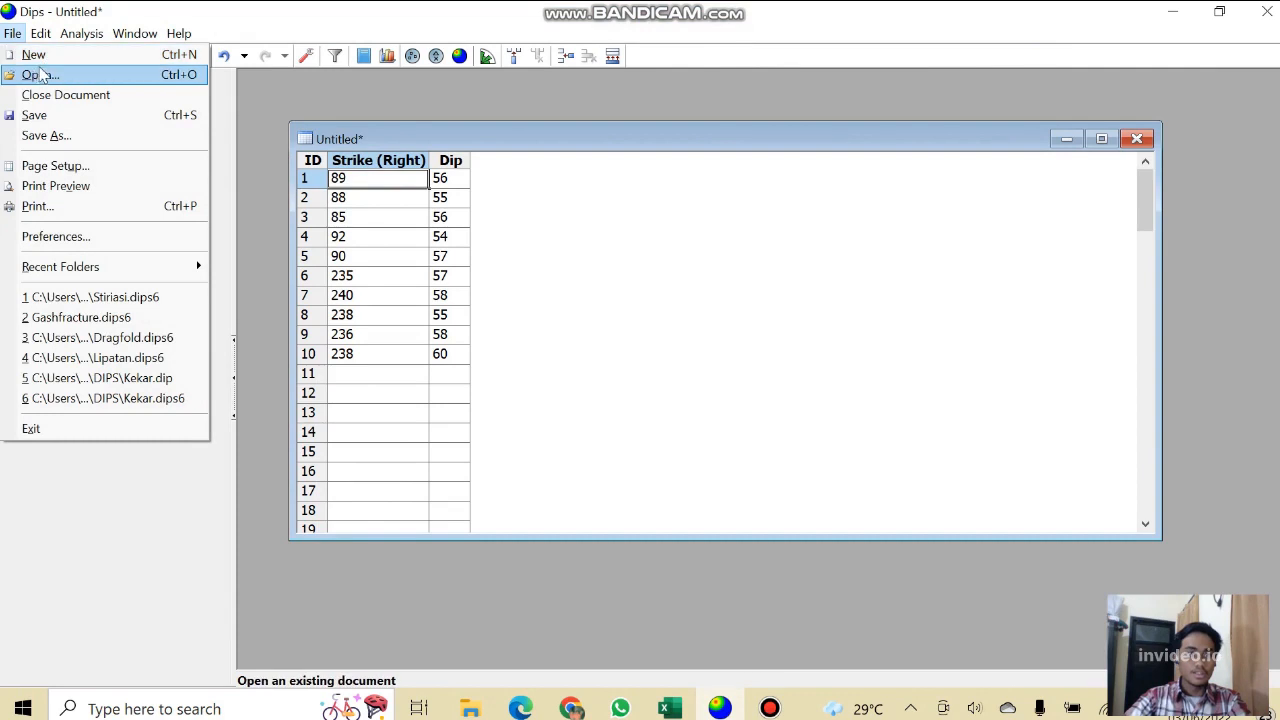
pyautogui.click(33, 54)
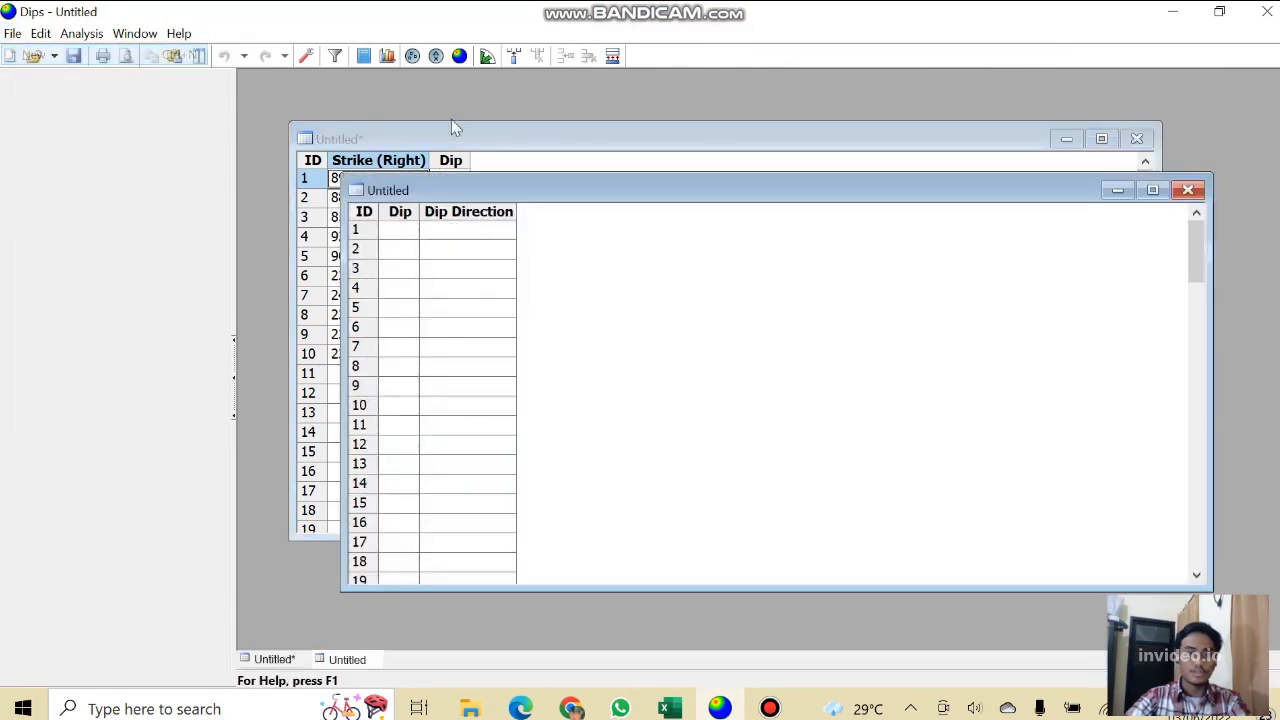
pyautogui.click(1137, 138)
pyautogui.click(651, 396)
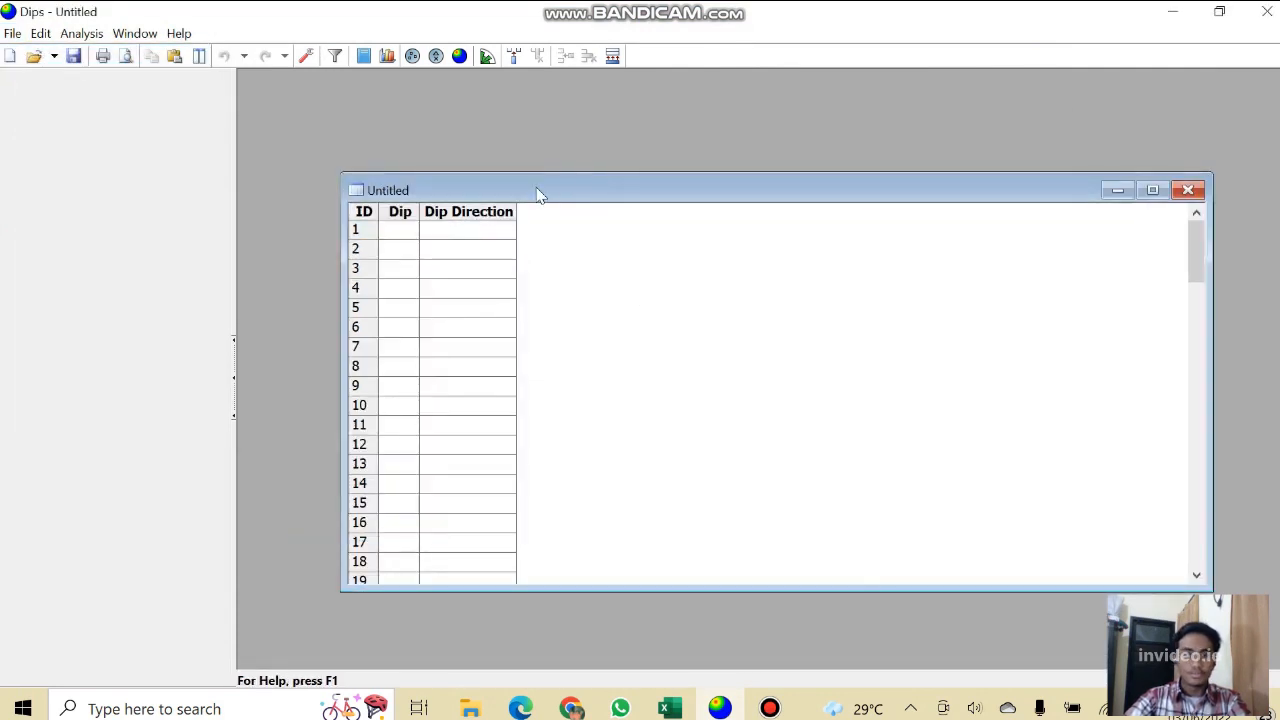
# Set the new document's Global Orientation Format to Strike (Right) / Dip in the Project Settings.
pyautogui.moveTo(538, 195); pyautogui.dragTo(458, 116)
pyautogui.click(306, 56)
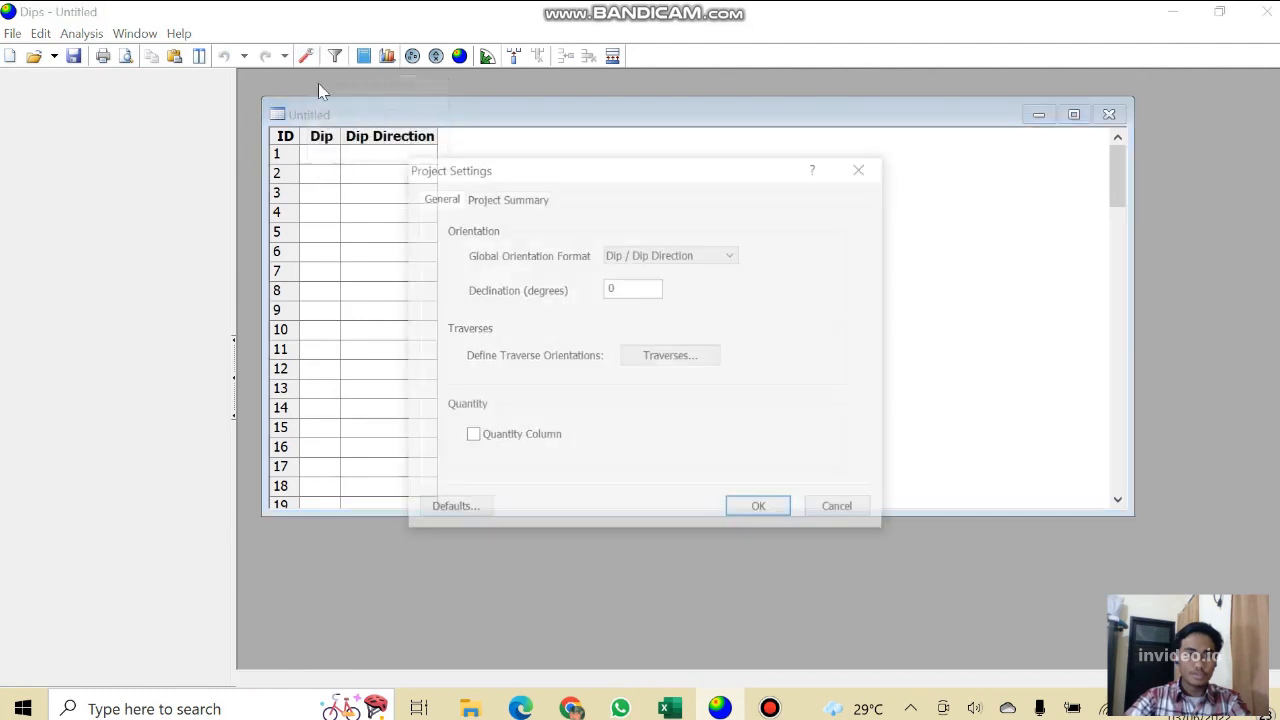
pyautogui.click(725, 256)
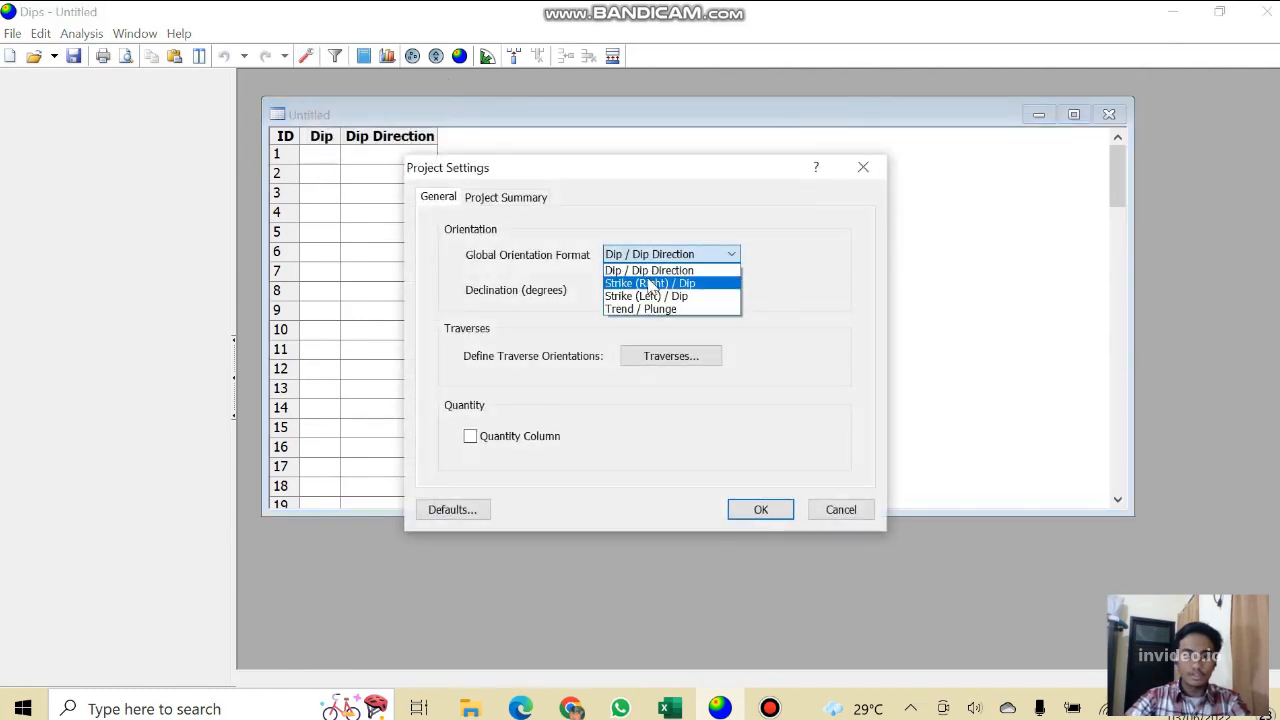
pyautogui.click(651, 284)
pyautogui.click(760, 509)
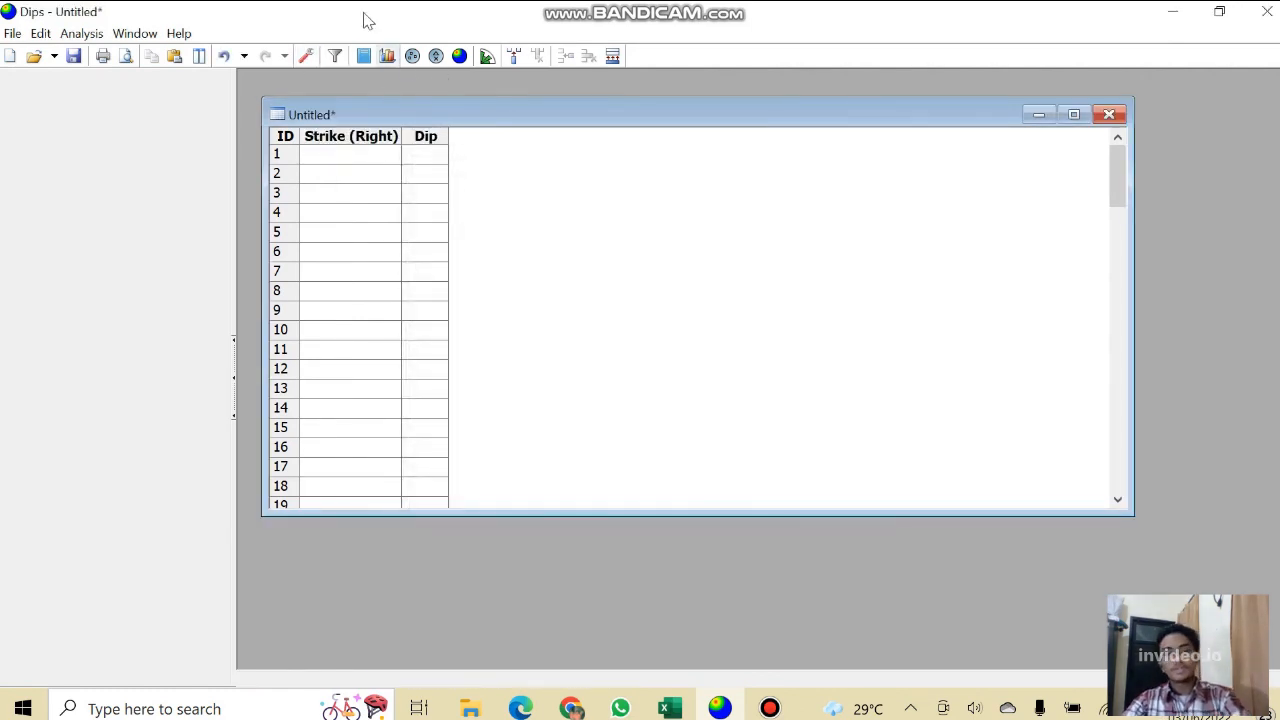
# Switch to the Lipatan sheet in Excel and add the headers "Strike" in D1 and "Dip" in E1 above the converted values.
pyautogui.click(676, 710)
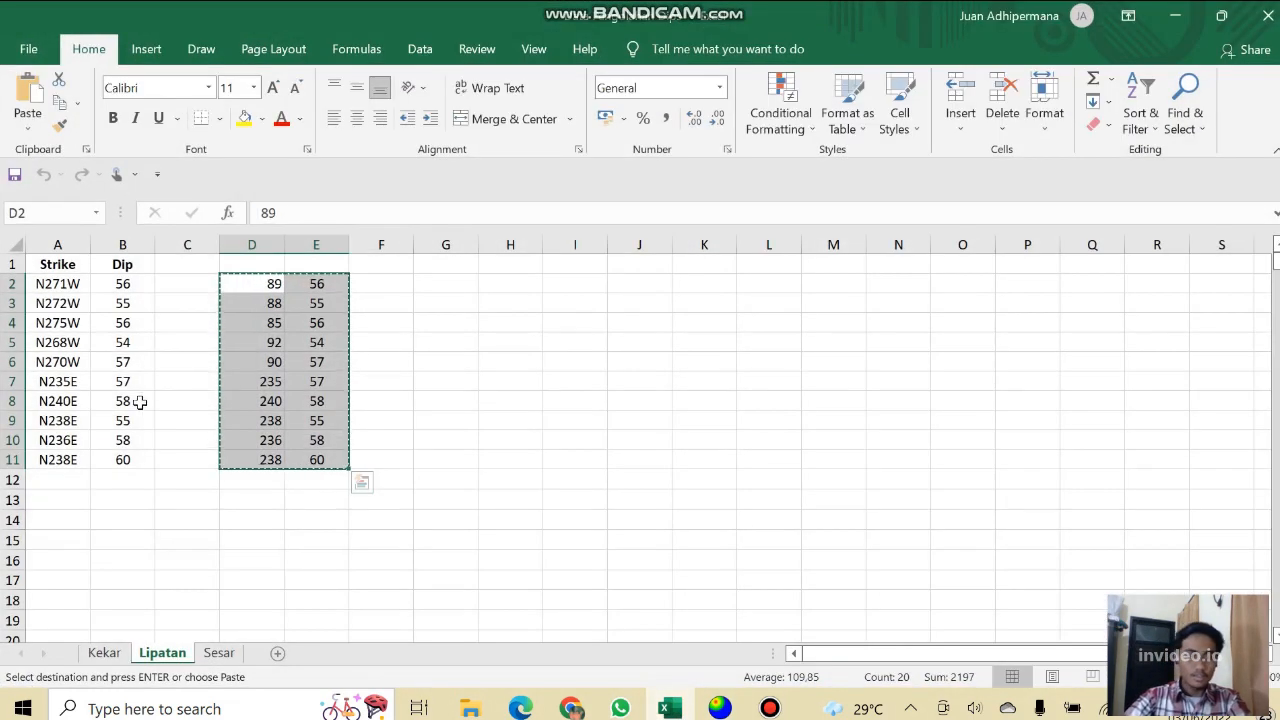
pyautogui.click(521, 334)
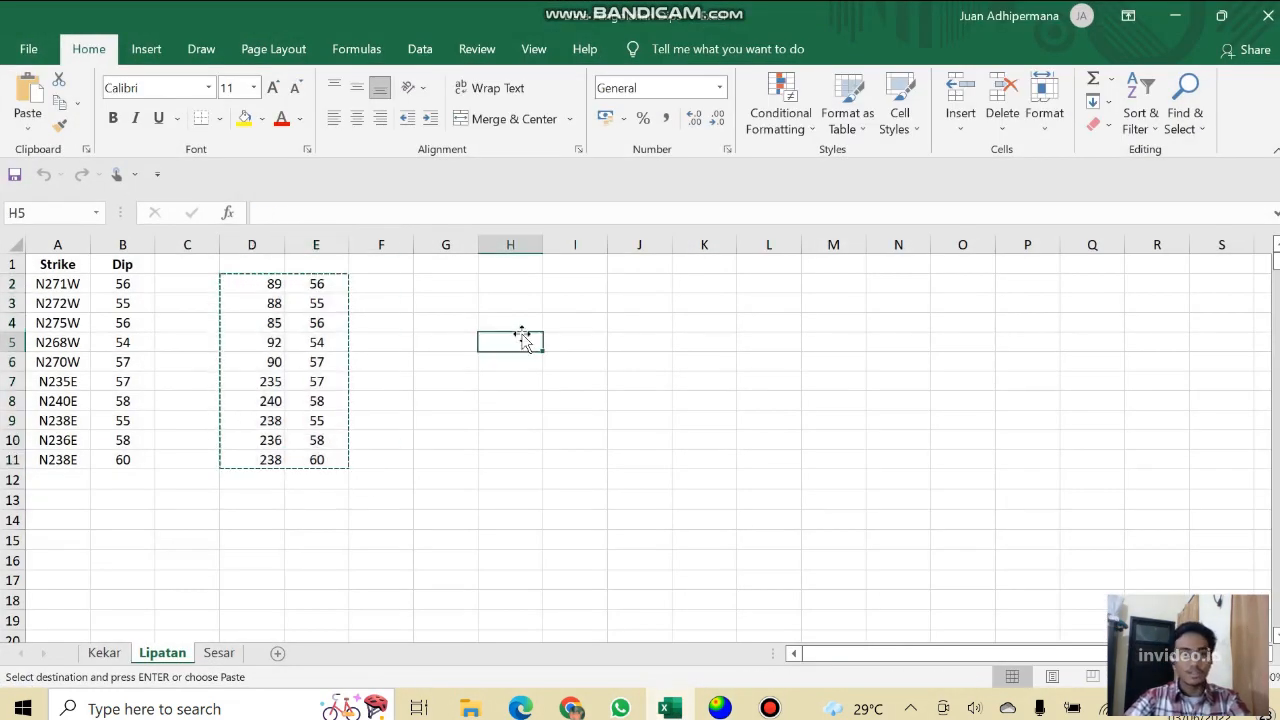
pyautogui.click(52, 284)
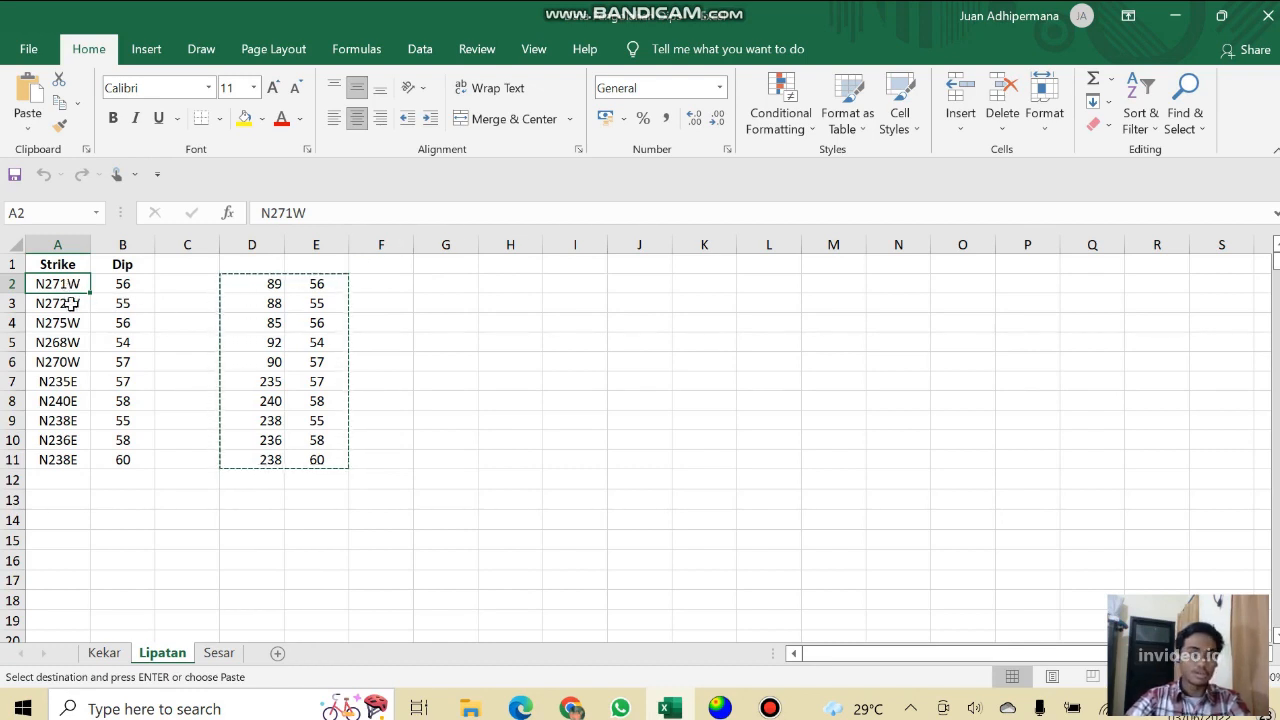
pyautogui.click(275, 284)
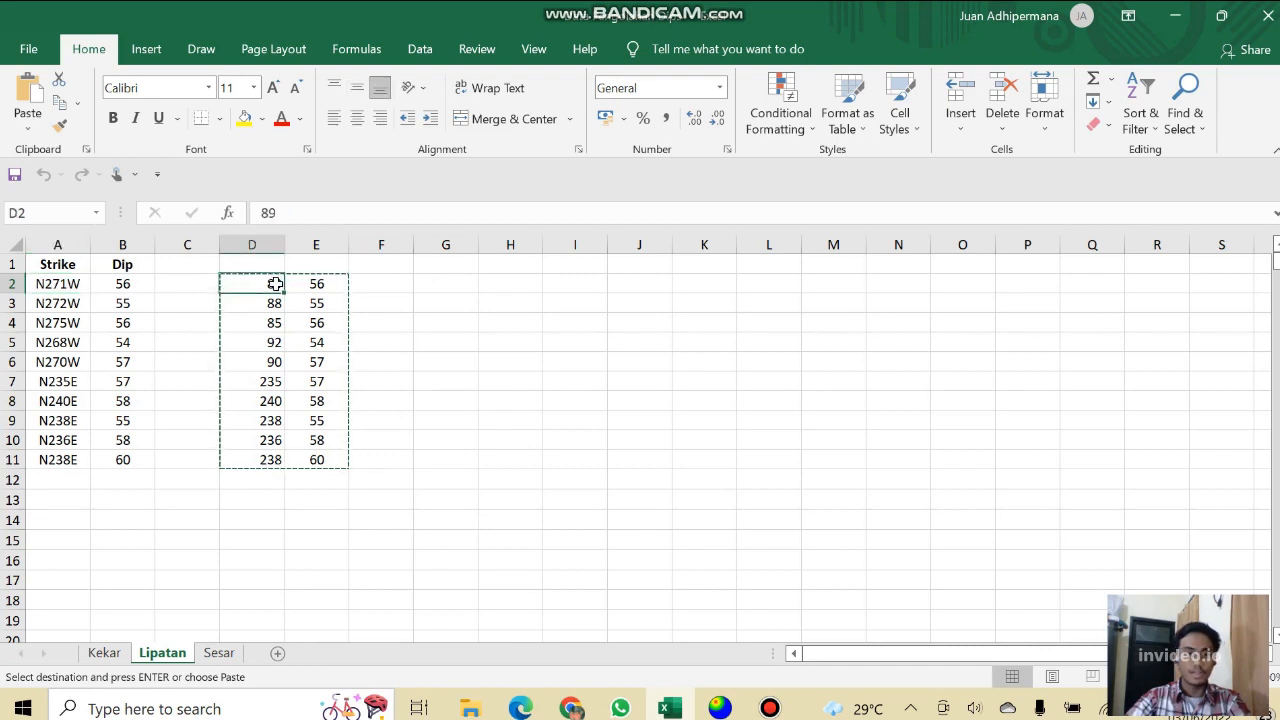
pyautogui.click(423, 285)
pyautogui.click(245, 289)
pyautogui.click(269, 266)
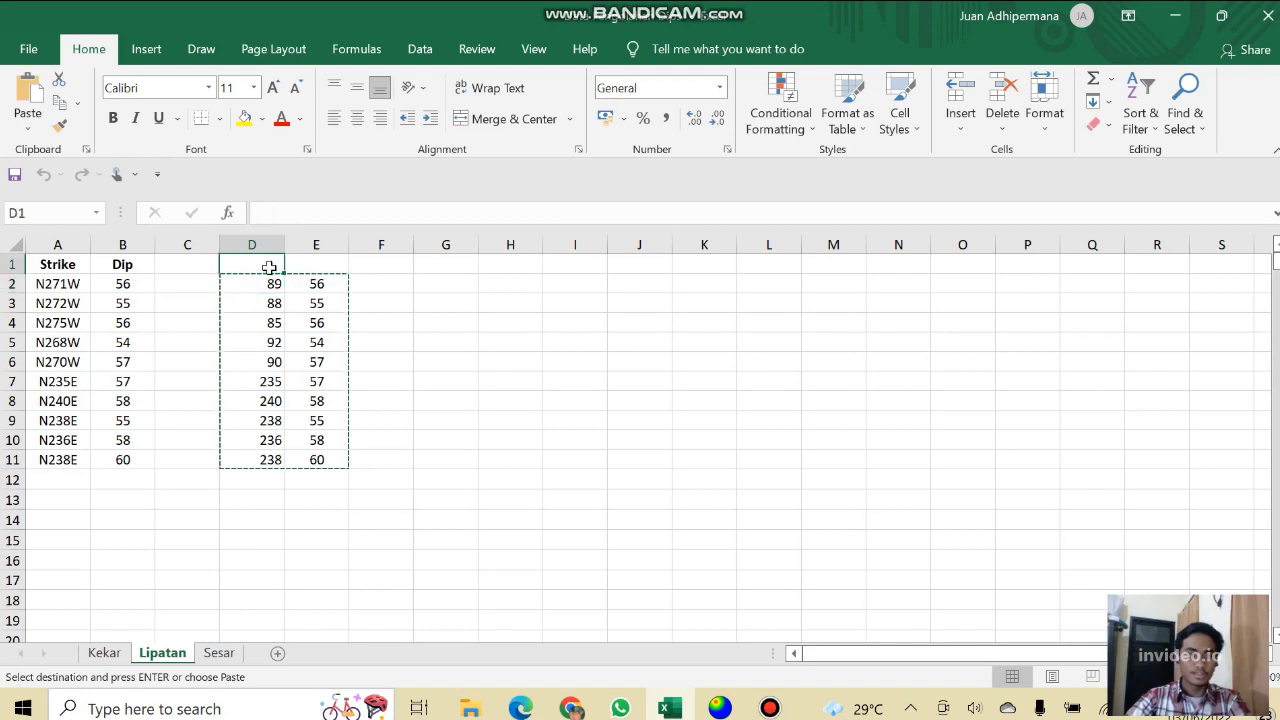
pyautogui.write('Strike')
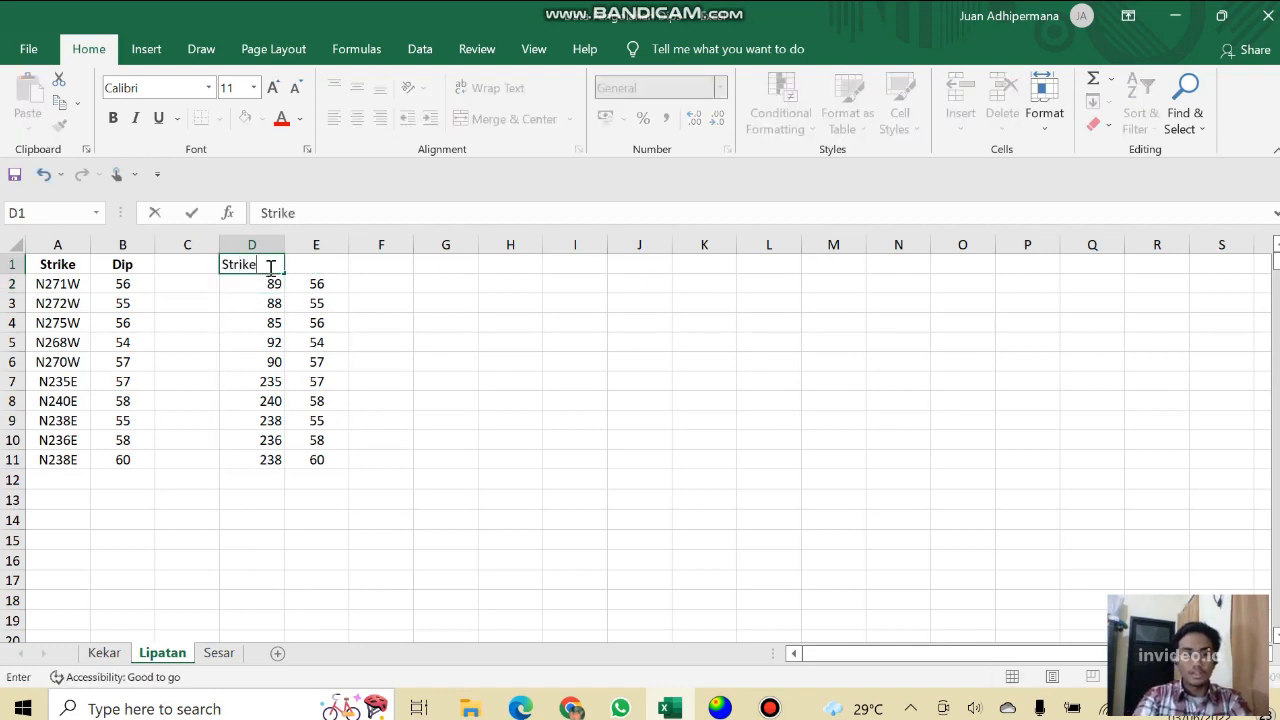
pyautogui.press('Tab')
pyautogui.write('D')
pyautogui.press('Return')
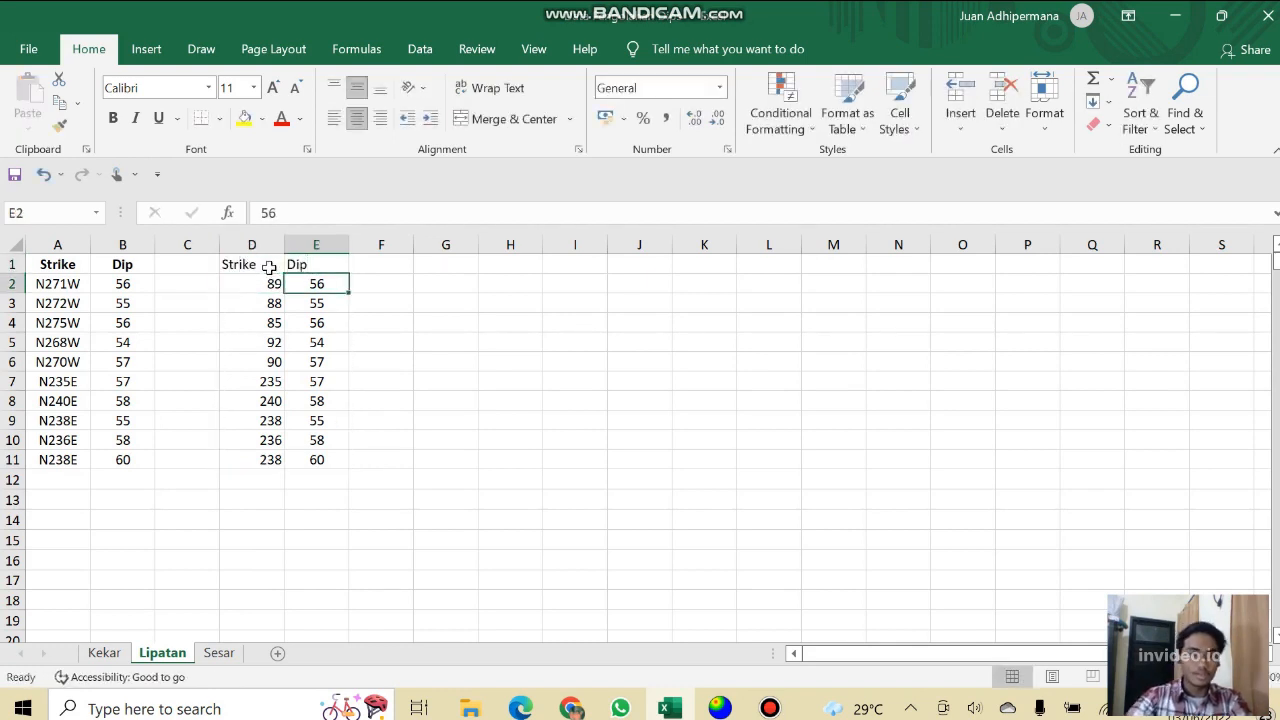
# Copy the strike and dip values in D2:E11 and paste them into the empty Dips grid starting at row 1.
pyautogui.click(445, 381)
pyautogui.moveTo(243, 283); pyautogui.dragTo(333, 465)
pyautogui.hotkey('ctrl', 'c')
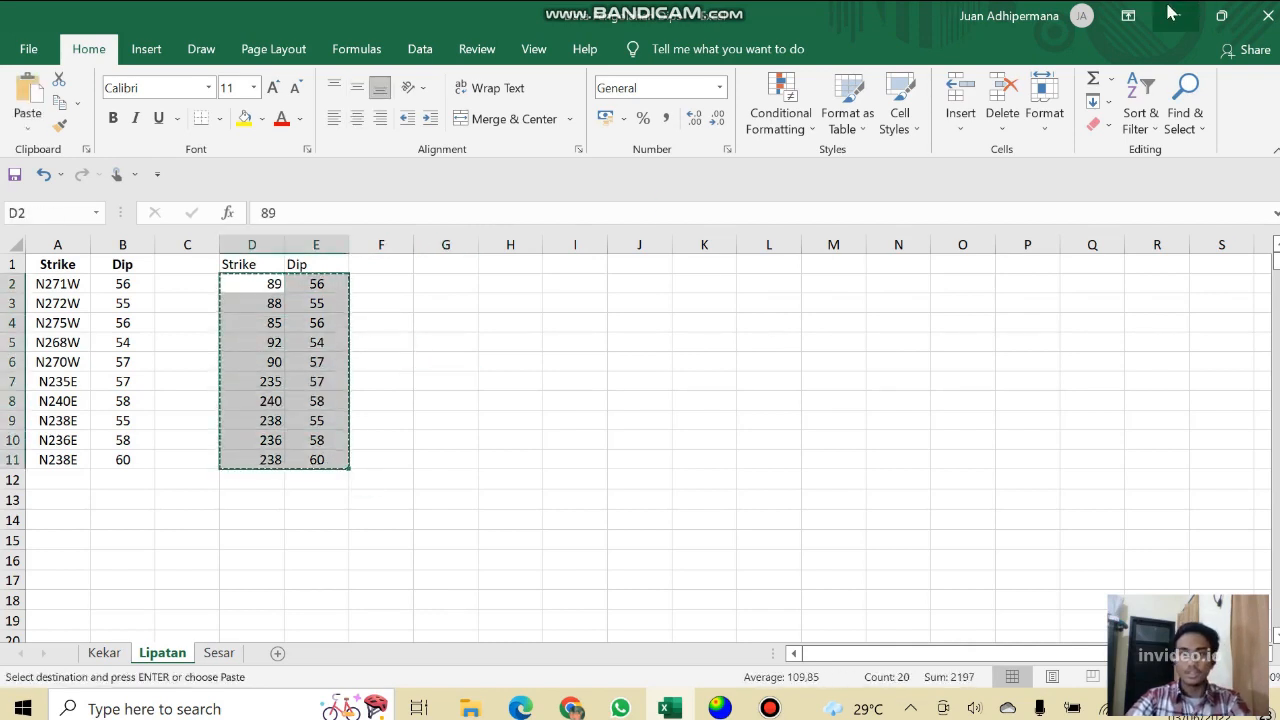
pyautogui.click(1175, 15)
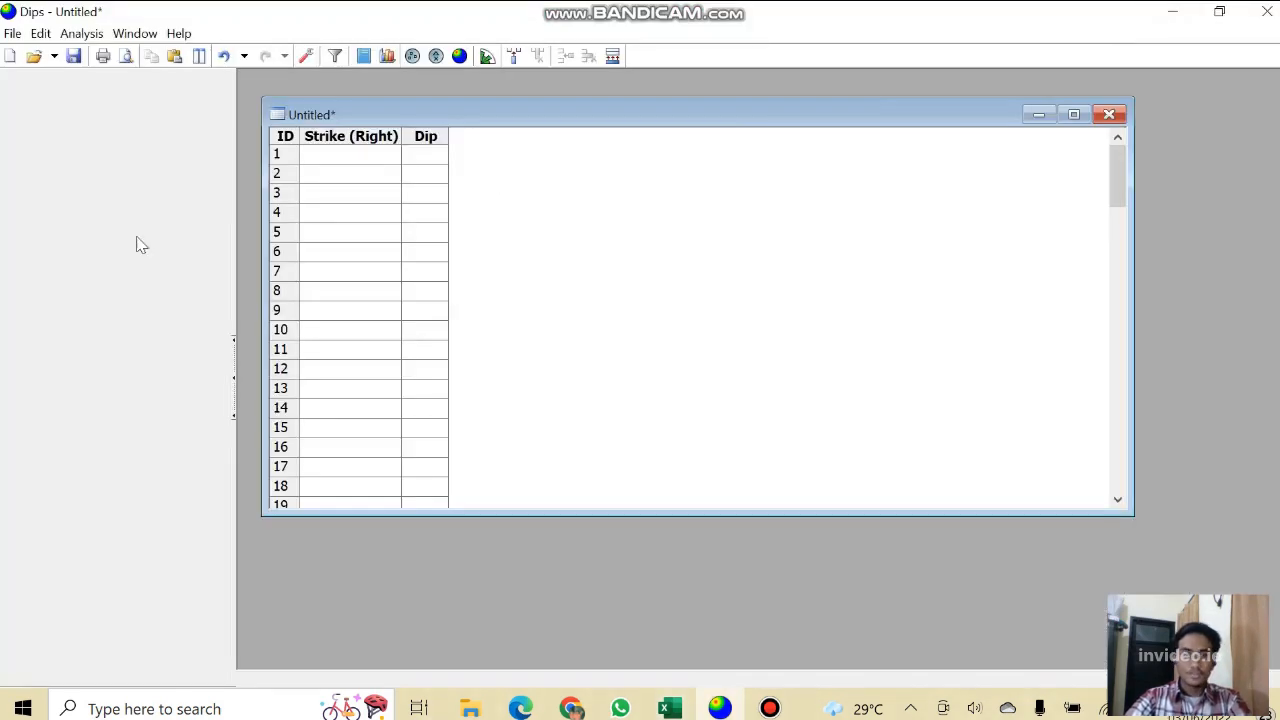
pyautogui.click(358, 156)
pyautogui.hotkey('ctrl', 'v')
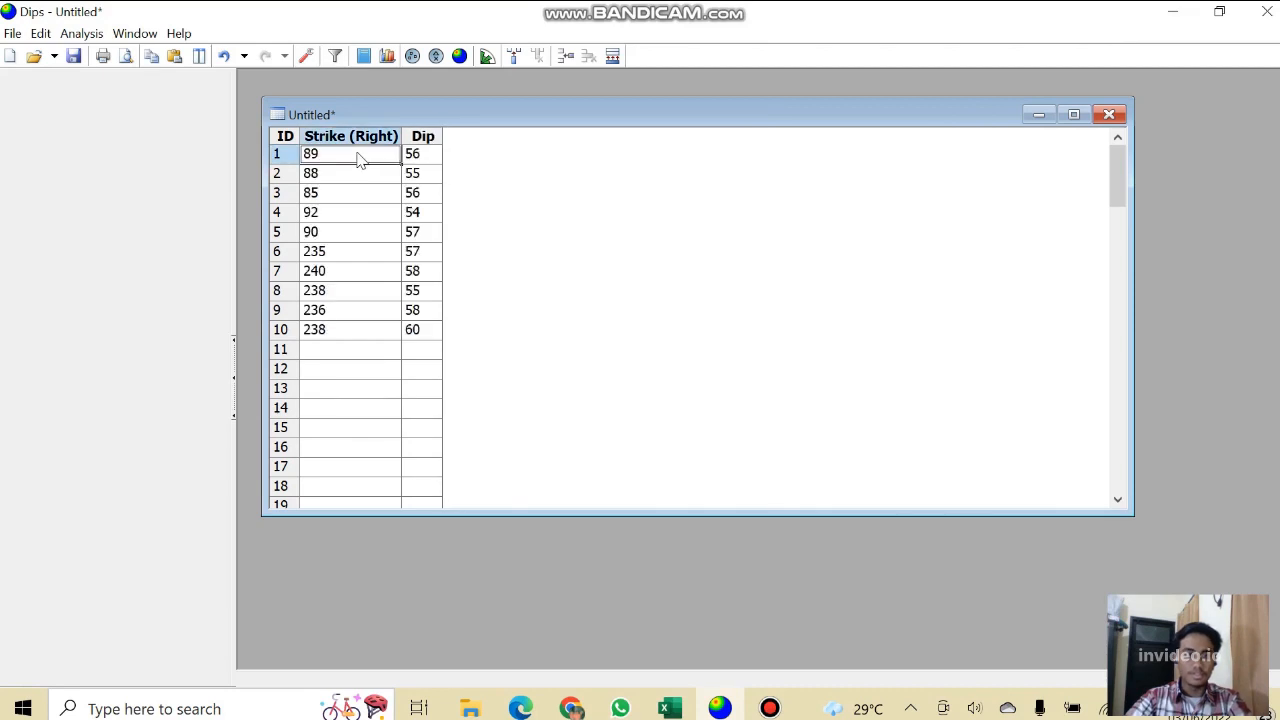
# Generate the contoured stereonet plot of the pasted fold data, then widen and reposition its window.
pyautogui.click(459, 56)
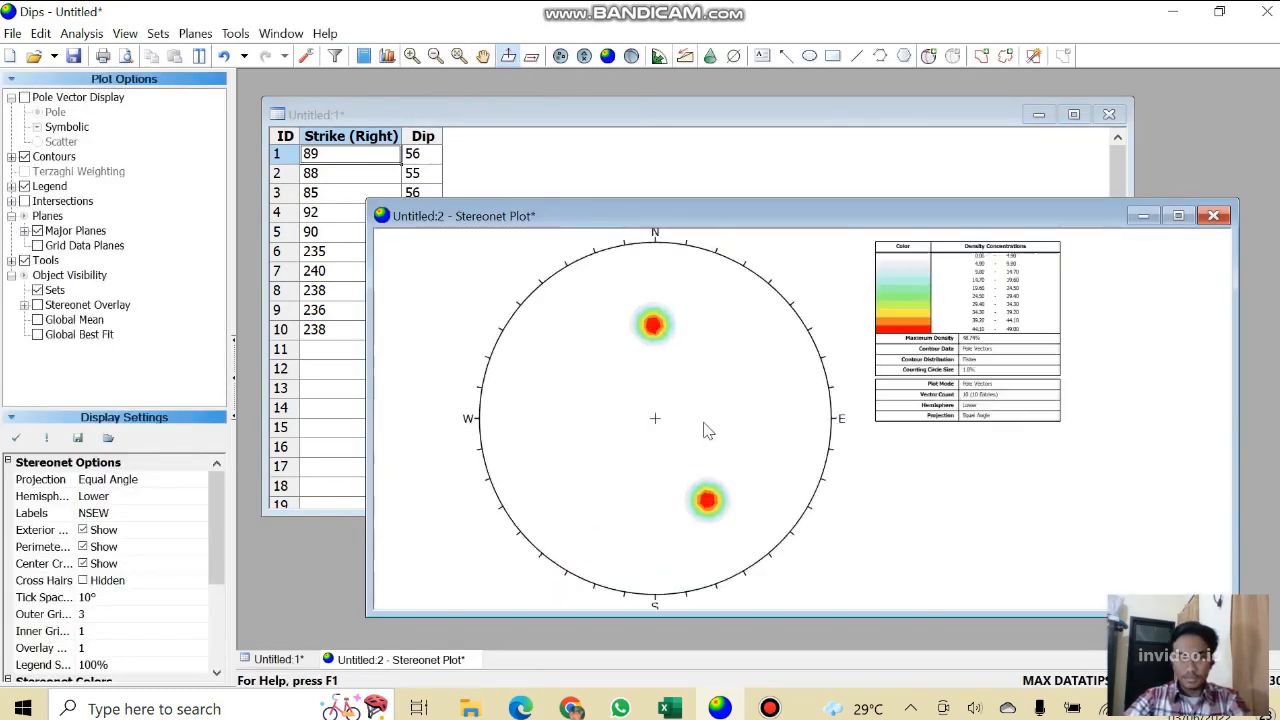
pyautogui.scroll(2, 705, 430)
pyautogui.moveTo(519, 200); pyautogui.dragTo(530, 72)
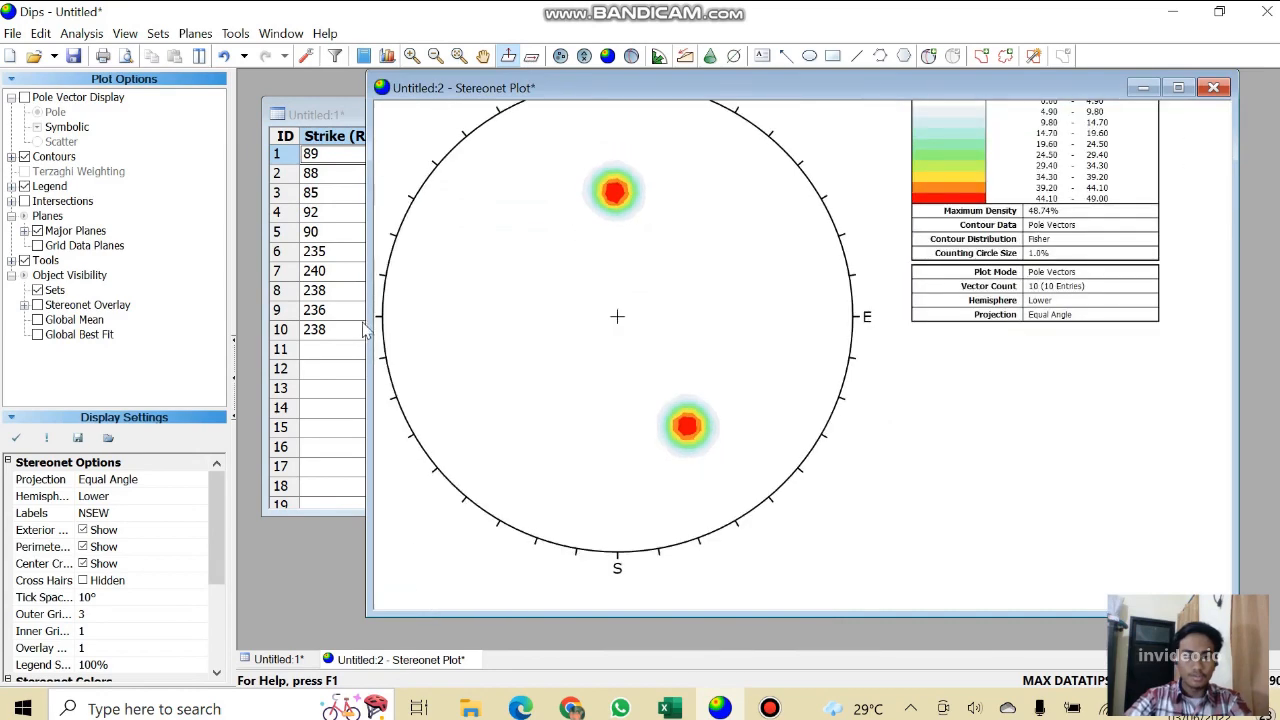
pyautogui.moveTo(368, 338); pyautogui.dragTo(242, 306)
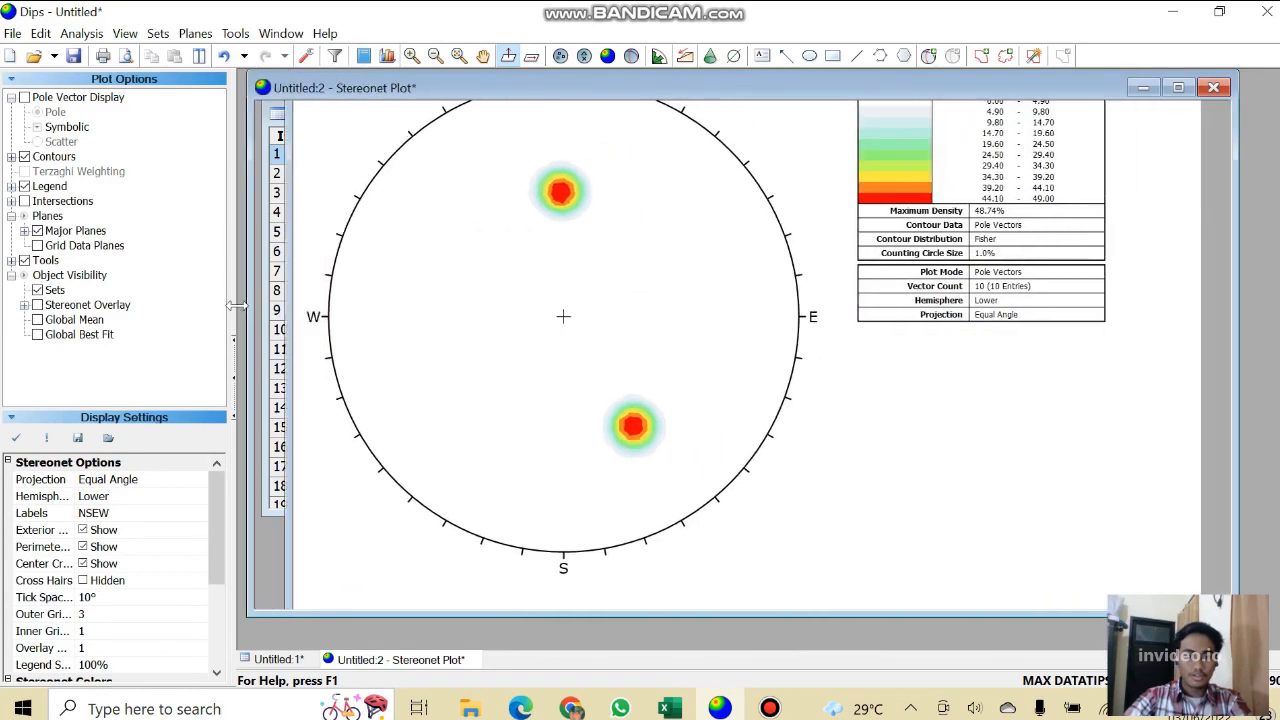
pyautogui.moveTo(649, 87); pyautogui.dragTo(664, 126)
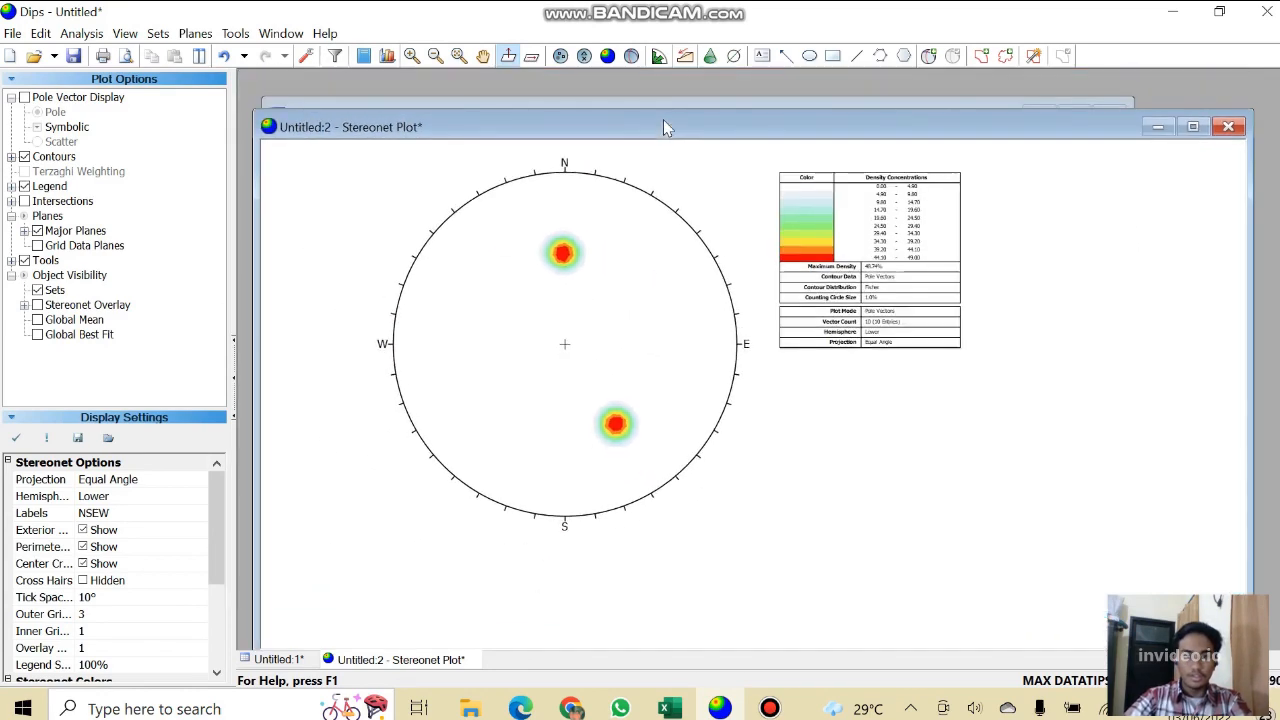
pyautogui.scroll(3, 606, 331)
pyautogui.scroll(-1, 606, 331)
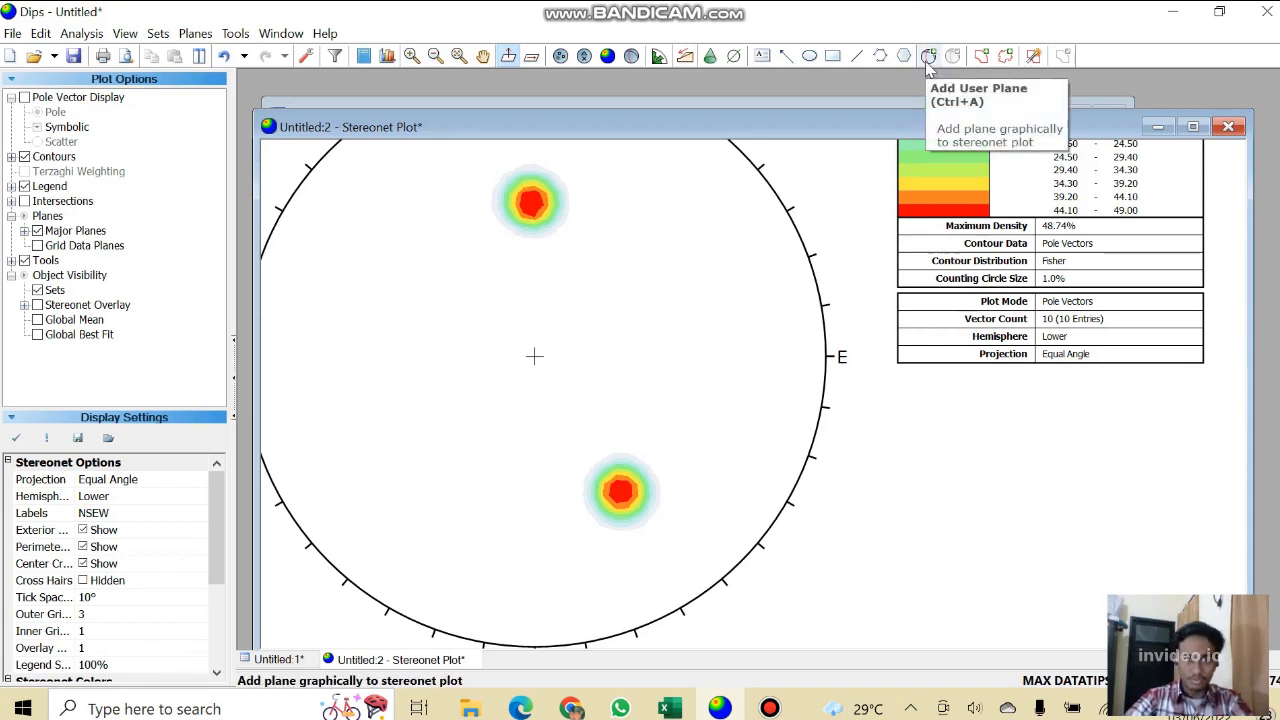
pyautogui.click(769, 708)
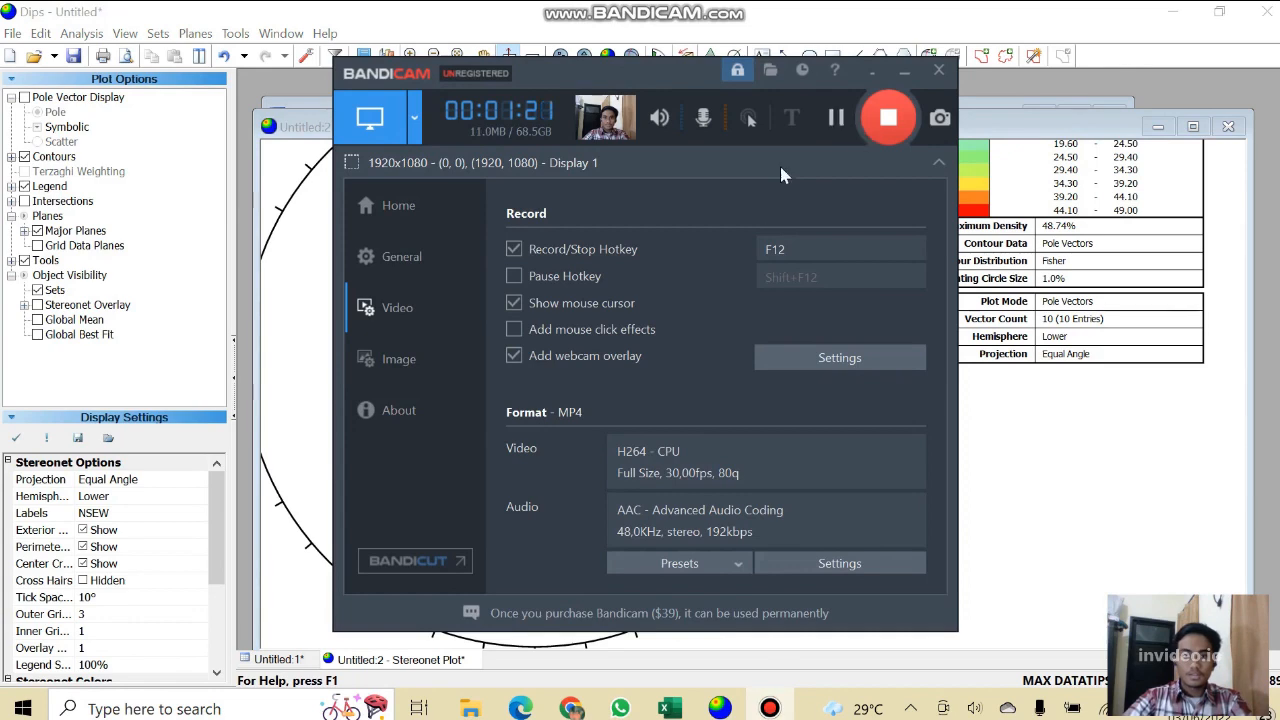
# Try to add a user plane labelled "Max 1" at the northern maximum, showing its label and plane but hiding its pole and ID.
pyautogui.click(900, 70)
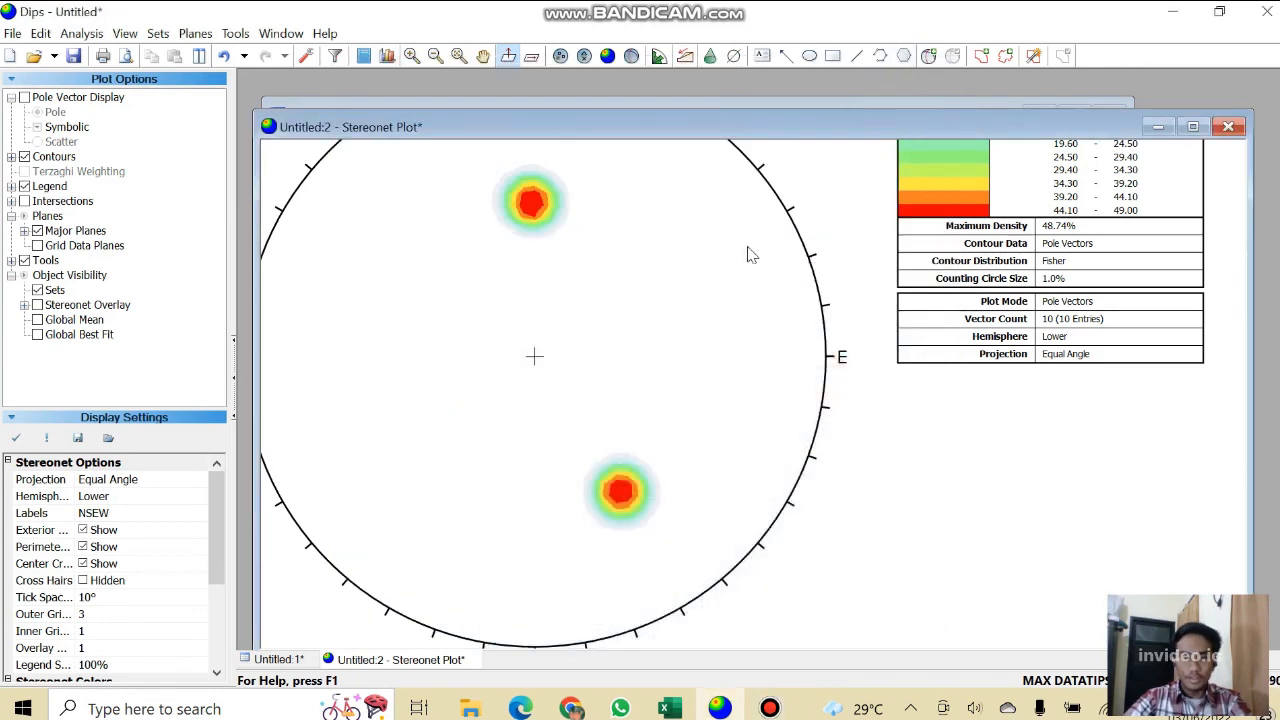
pyautogui.scroll(5, 520, 186)
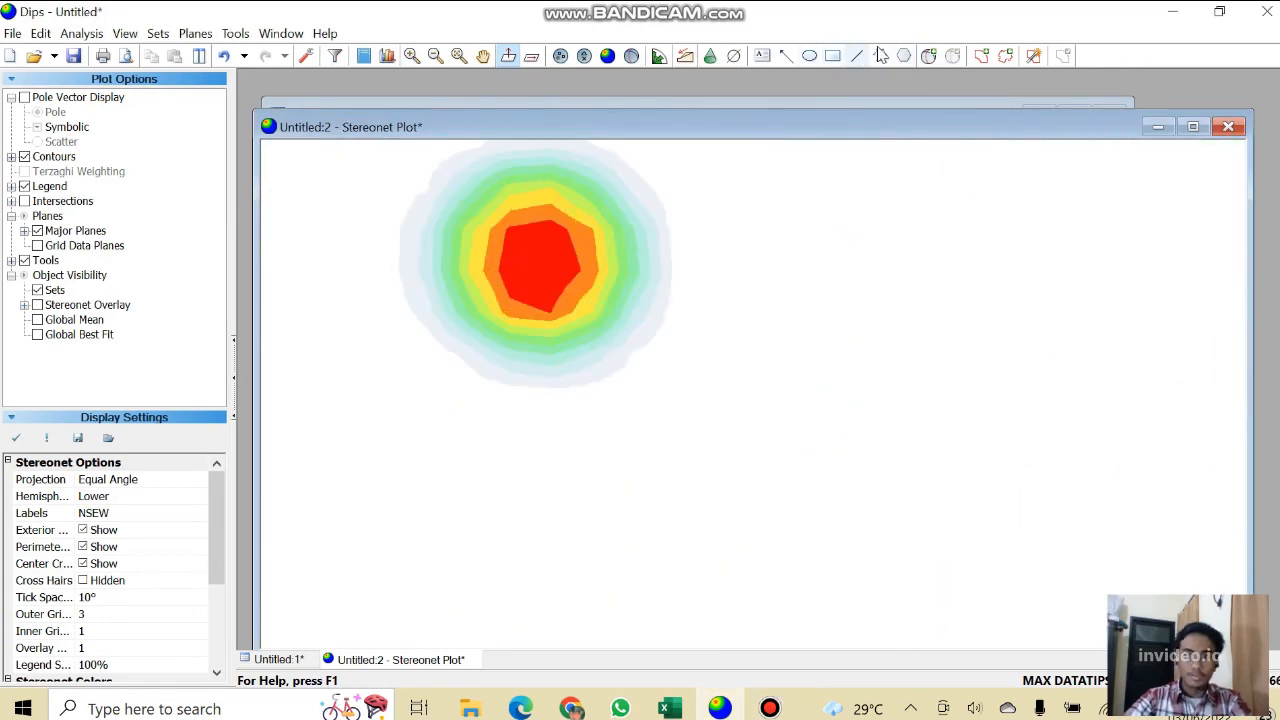
pyautogui.click(928, 55)
pyautogui.scroll(3, 539, 260)
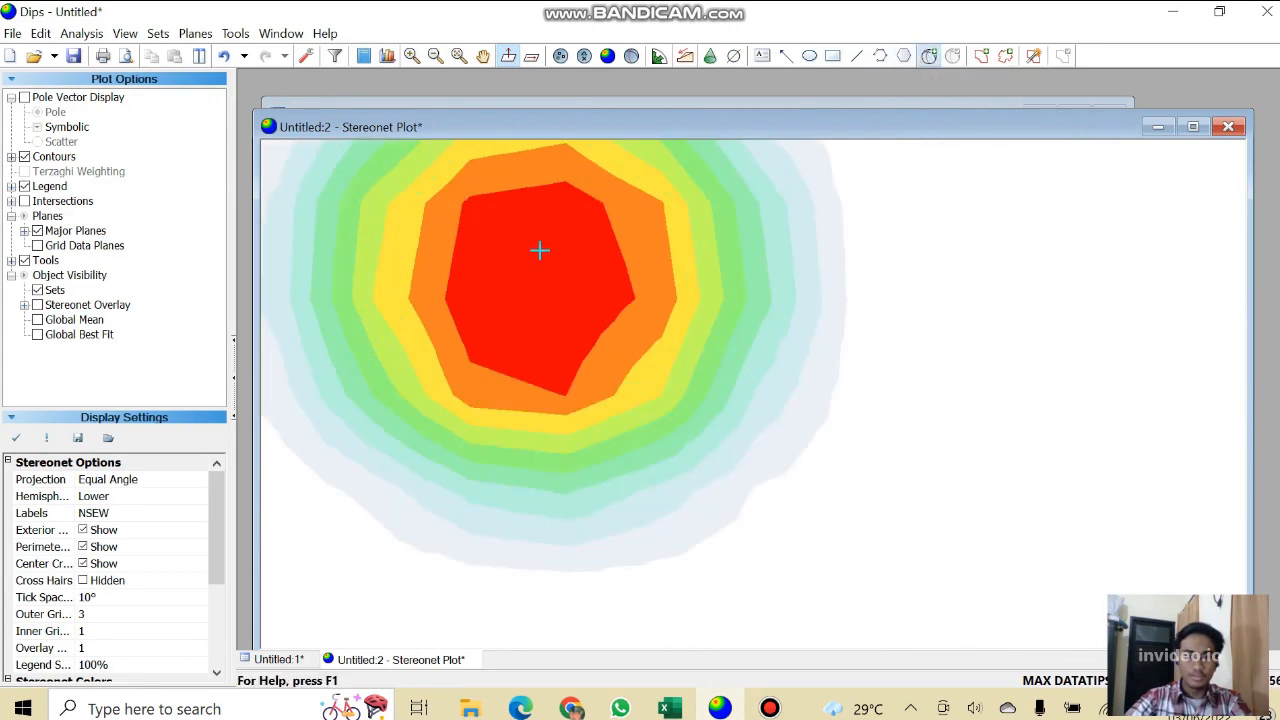
pyautogui.click(540, 260)
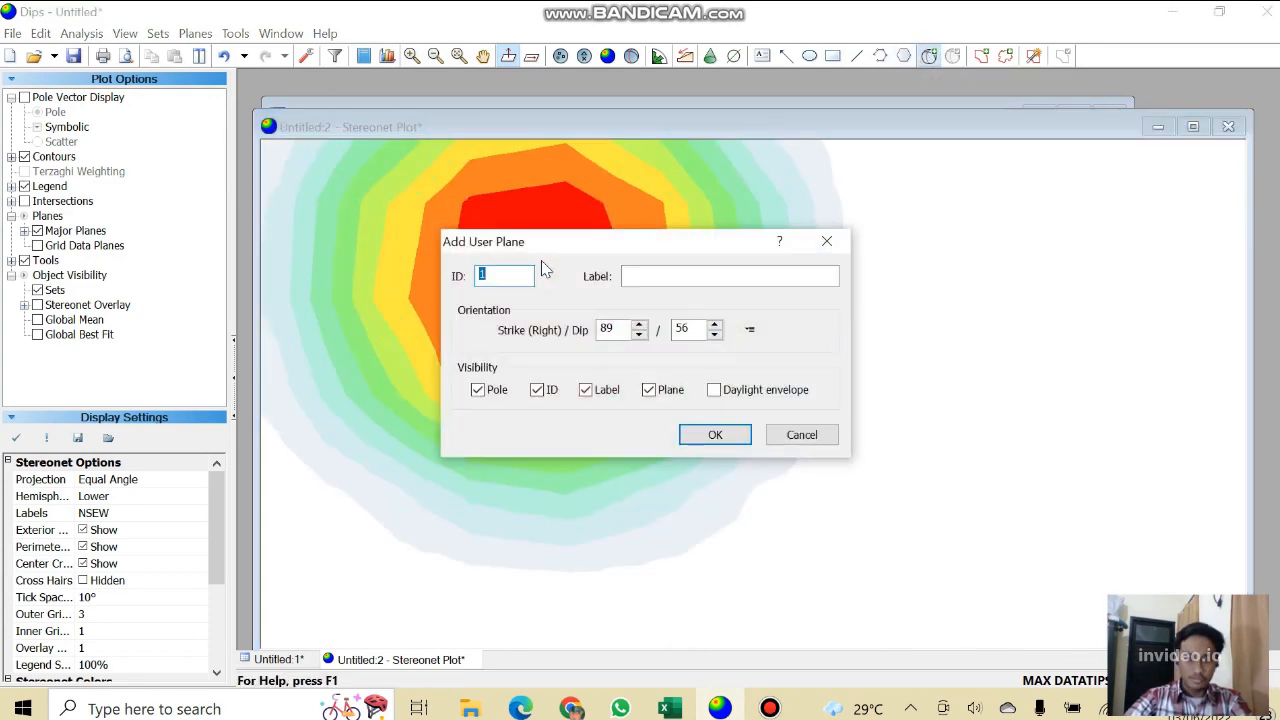
pyautogui.click(699, 276)
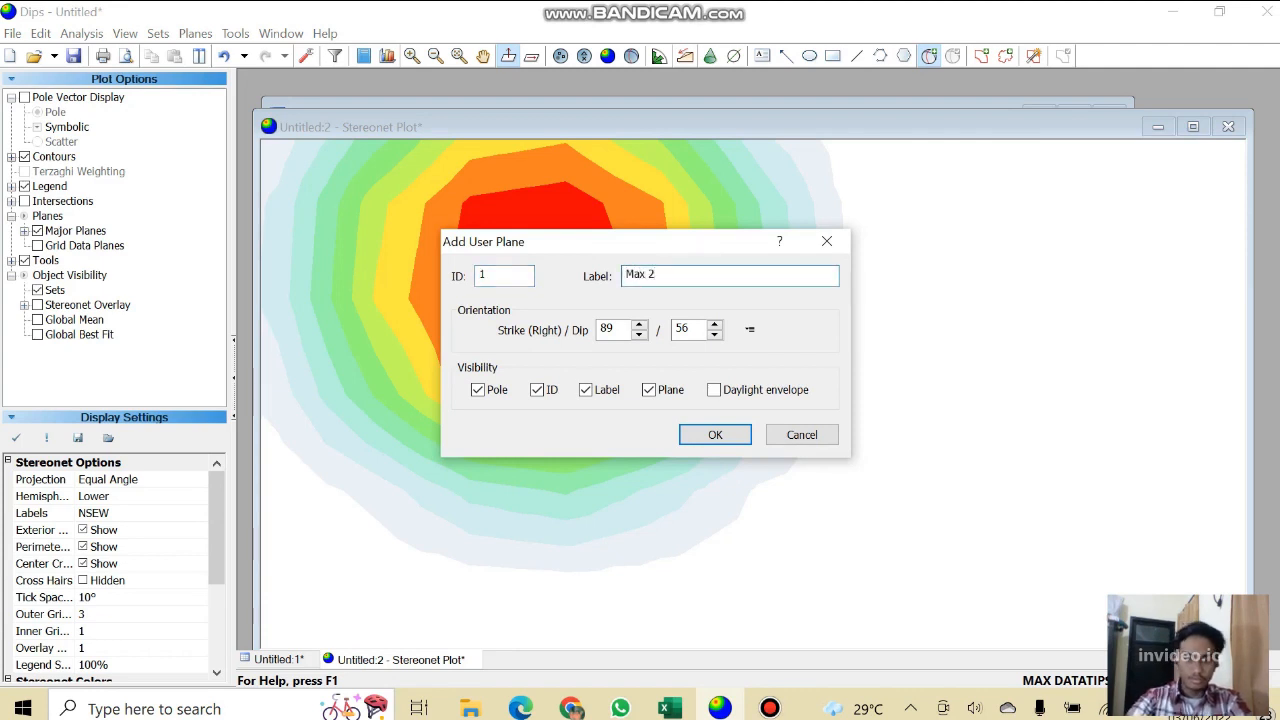
pyautogui.write('Max 1')
pyautogui.click(586, 390)
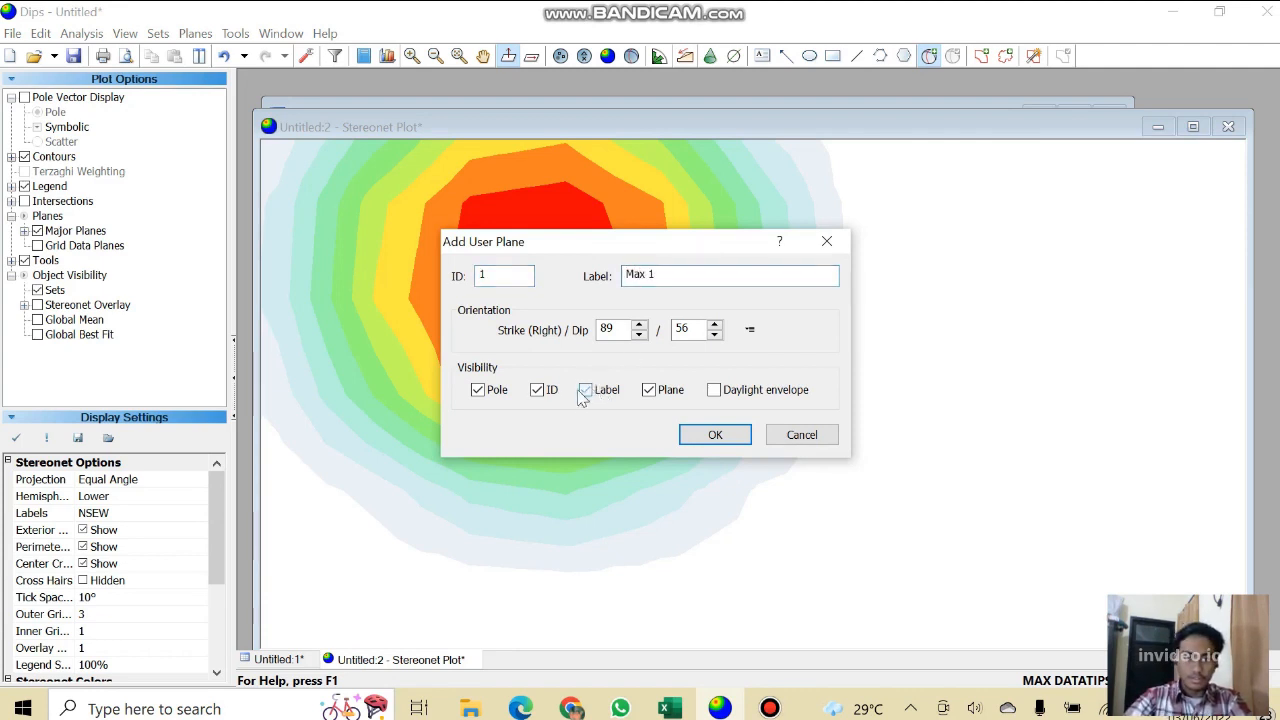
pyautogui.click(478, 390)
pyautogui.click(537, 391)
pyautogui.click(586, 390)
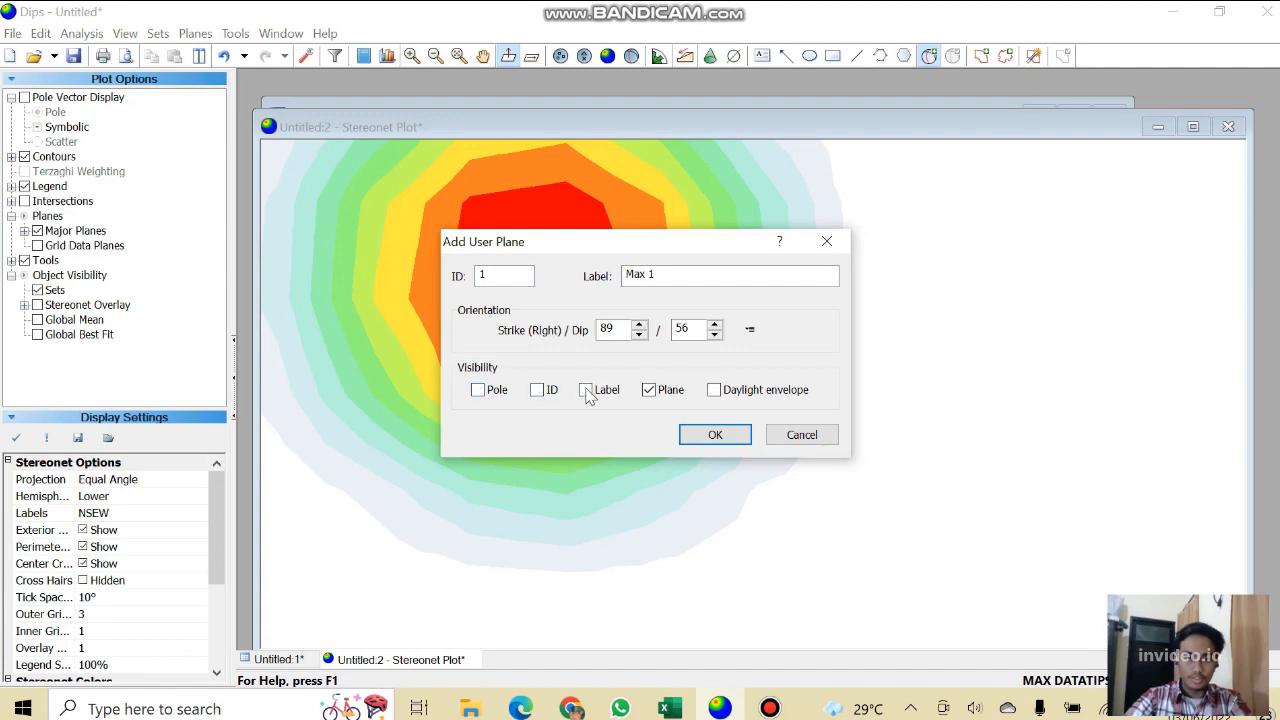
pyautogui.click(715, 435)
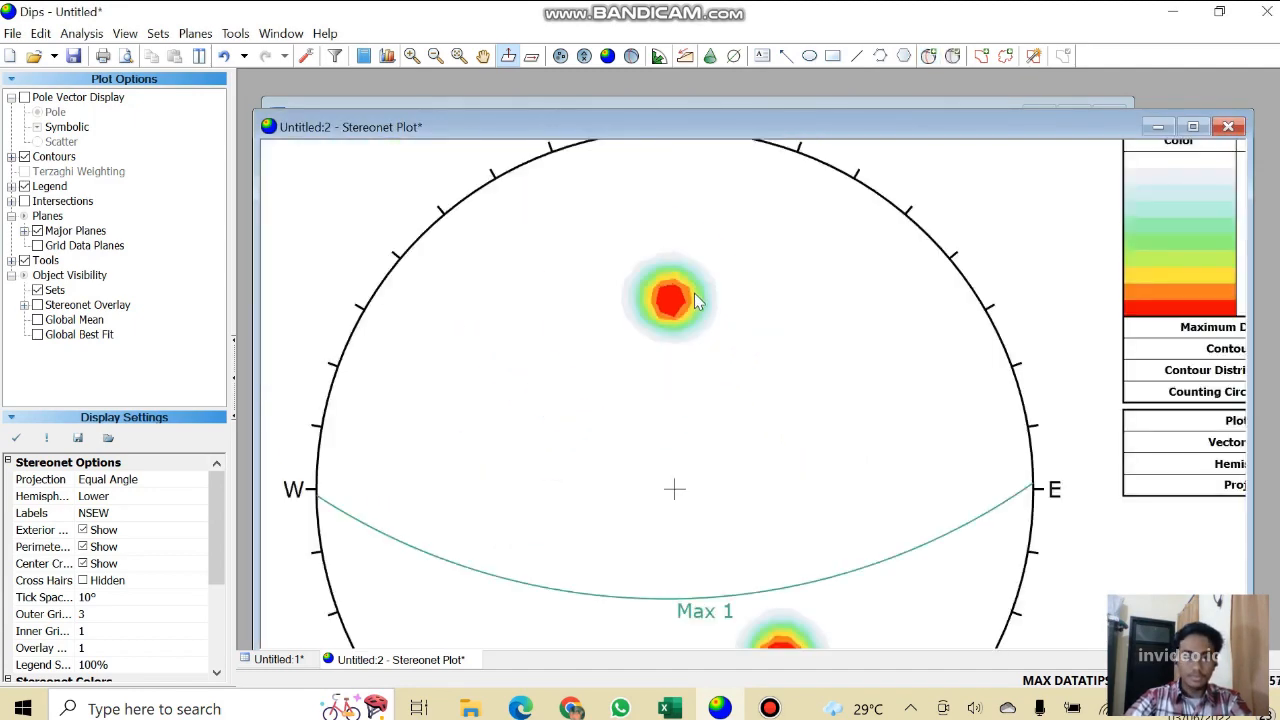
# Add a user plane with strike/dip 89/56 at the northern maximum, labelled "Max 1", showing only its pole and label.
pyautogui.scroll(5, 695, 296)
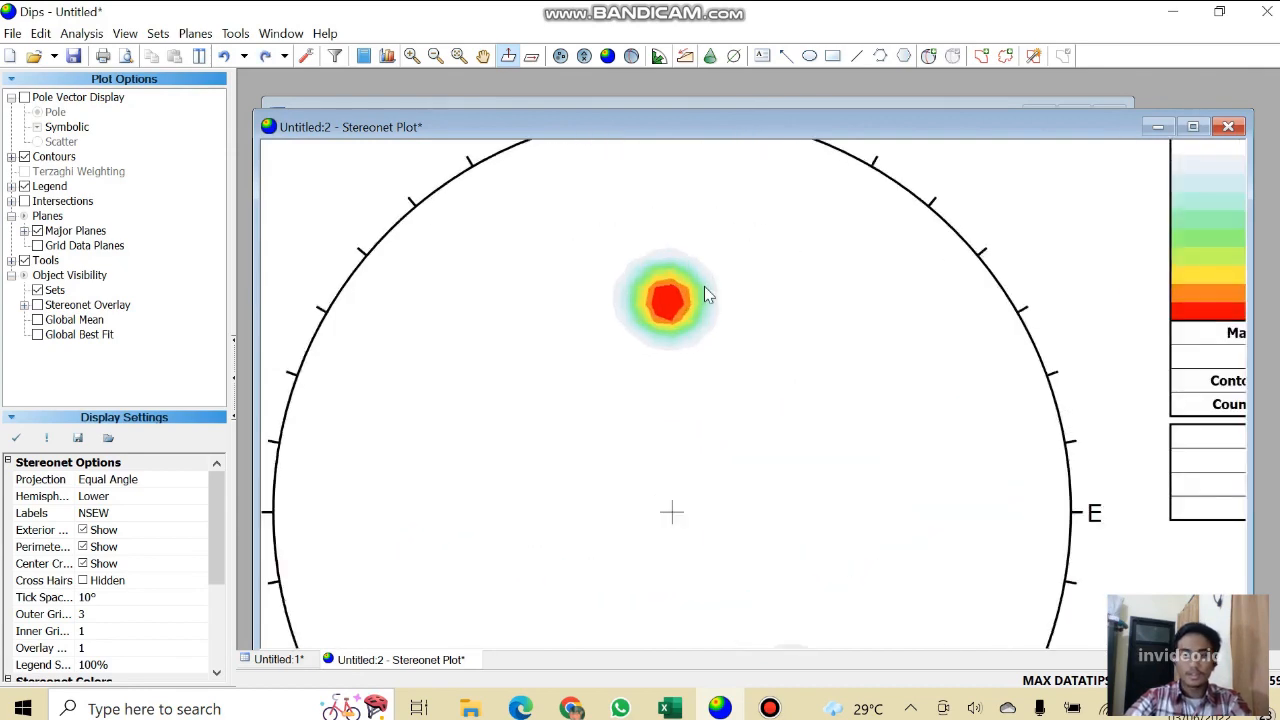
pyautogui.click(929, 55)
pyautogui.click(643, 321)
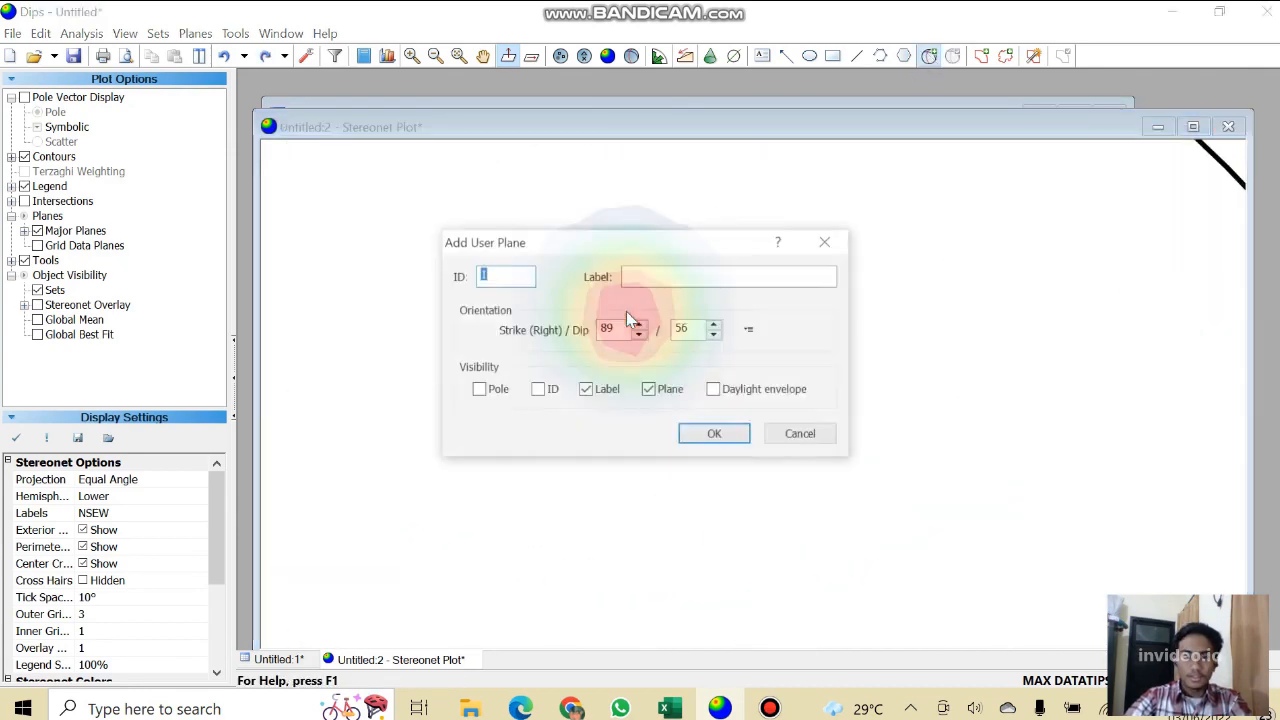
pyautogui.click(684, 275)
pyautogui.write('Max')
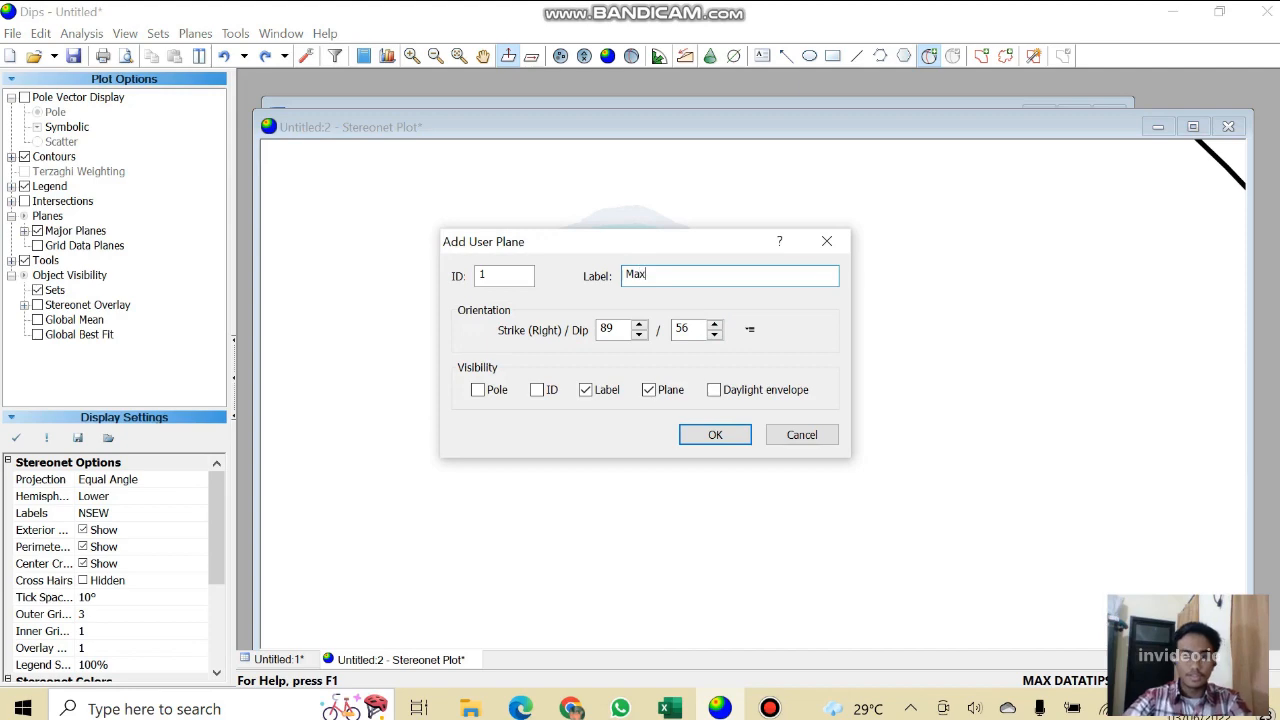
pyautogui.write(' 1')
pyautogui.click(478, 390)
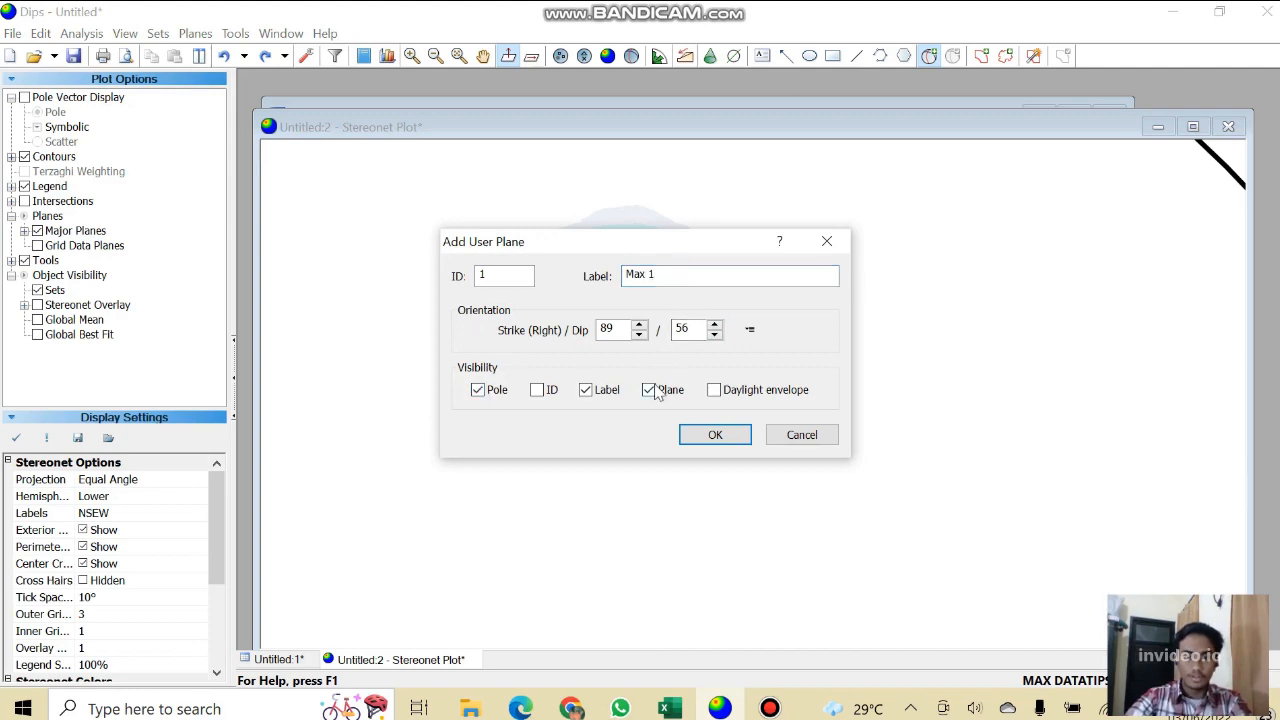
pyautogui.click(656, 391)
pyautogui.click(714, 434)
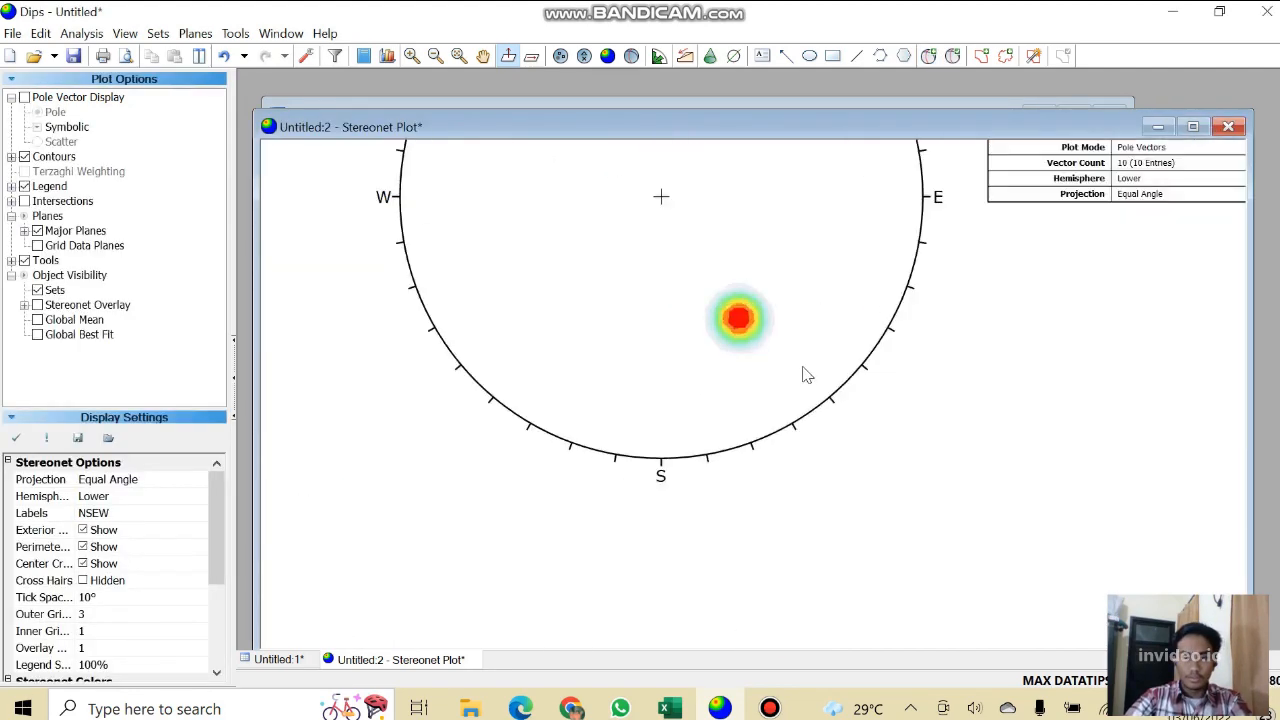
# Add a user plane with strike/dip 238/57 at the southeastern maximum, labelled "Max 2", showing only its pole and label.
pyautogui.scroll(5, 759, 313)
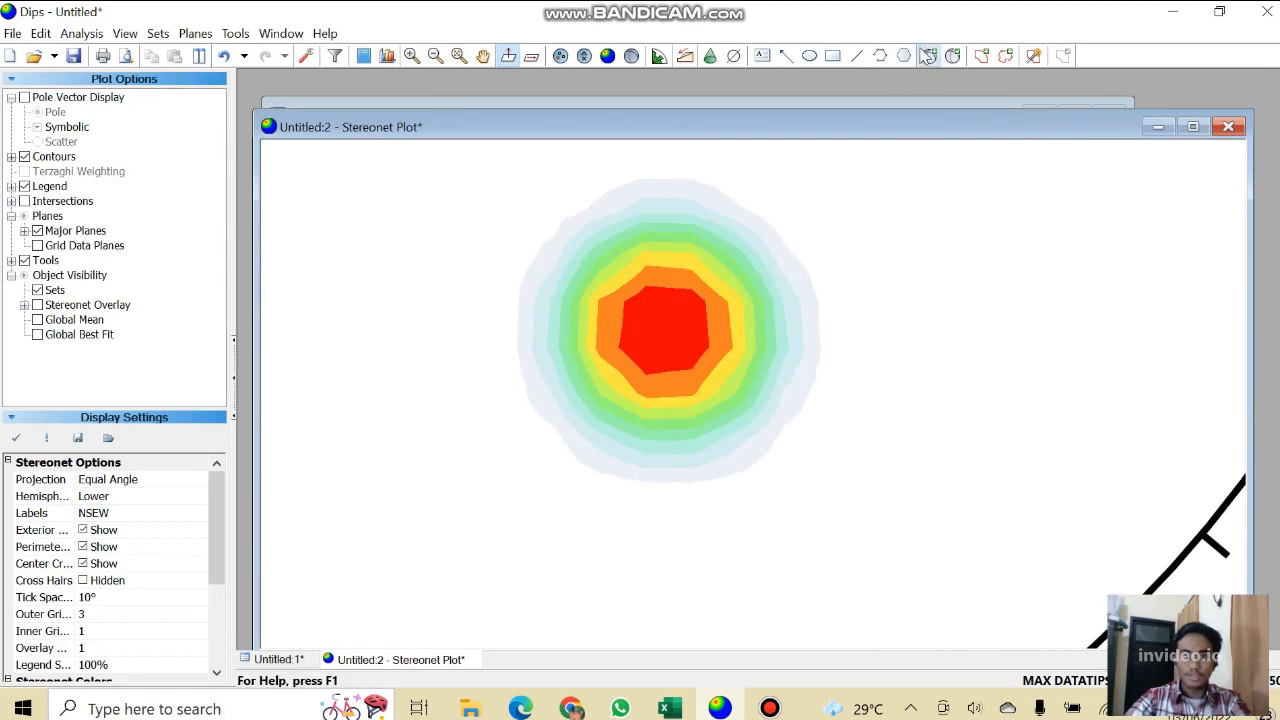
pyautogui.click(662, 333)
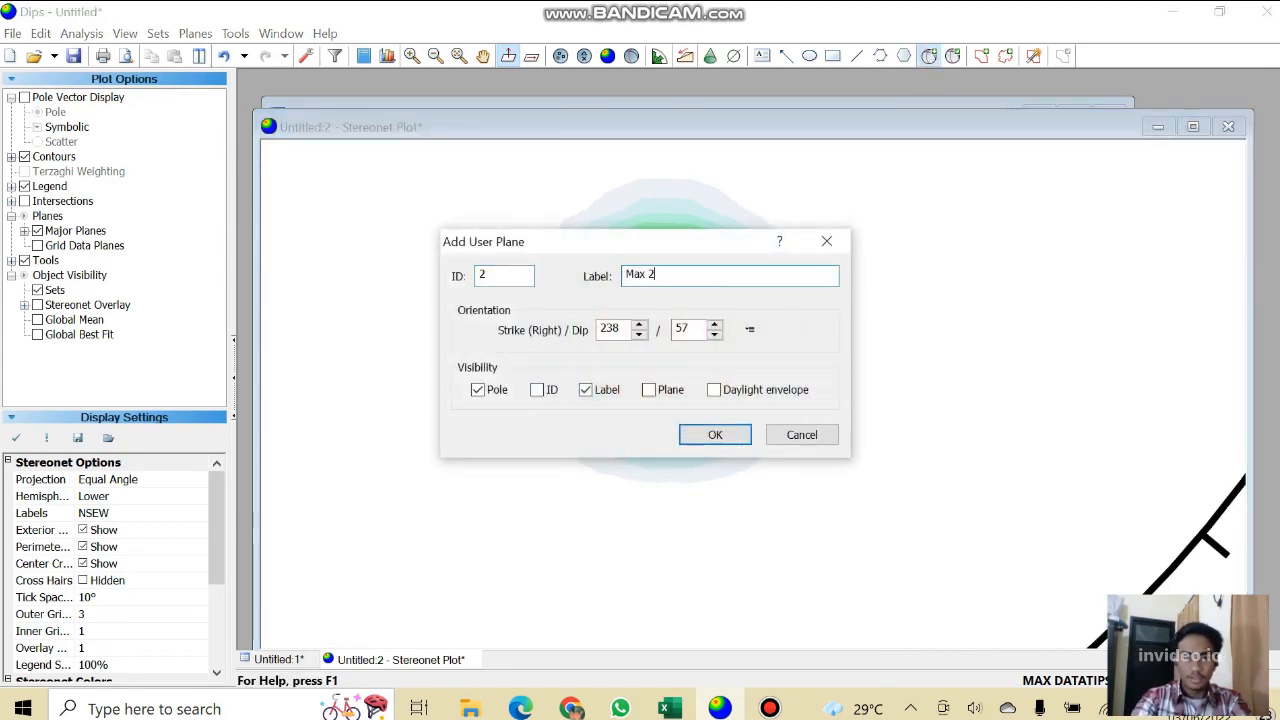
pyautogui.press('Return')
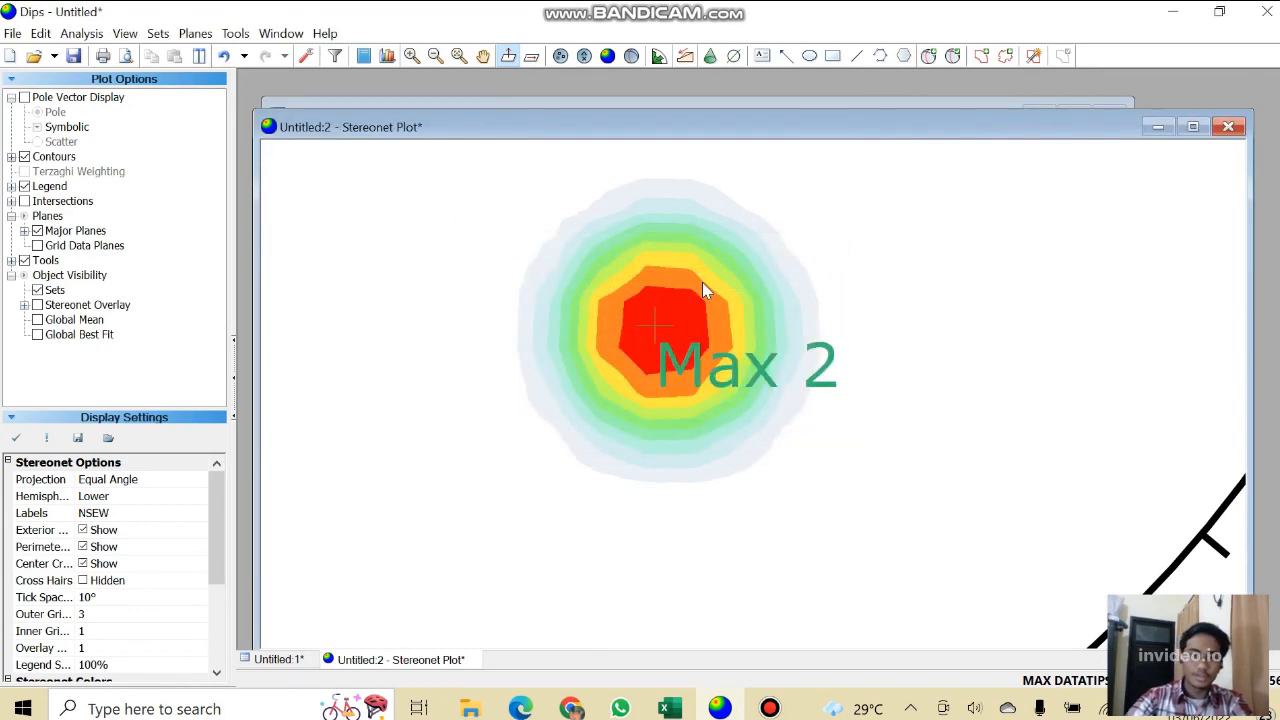
# Add a user plane with strike/dip 89/56 at the Max 1 pole, labelled "Sayap Lipatan 1", showing only its label and plane.
pyautogui.scroll(-5, 588, 196)
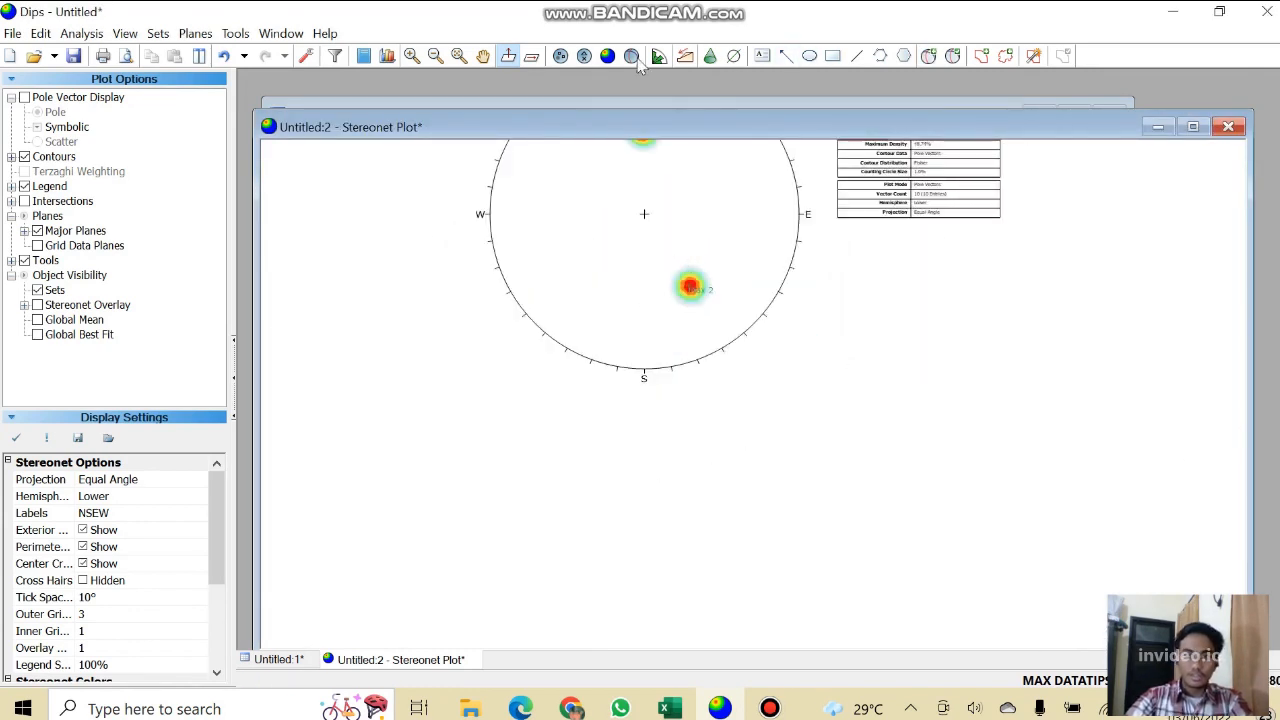
pyautogui.click(483, 55)
pyautogui.moveTo(607, 245); pyautogui.dragTo(628, 345)
pyautogui.scroll(3, 640, 234)
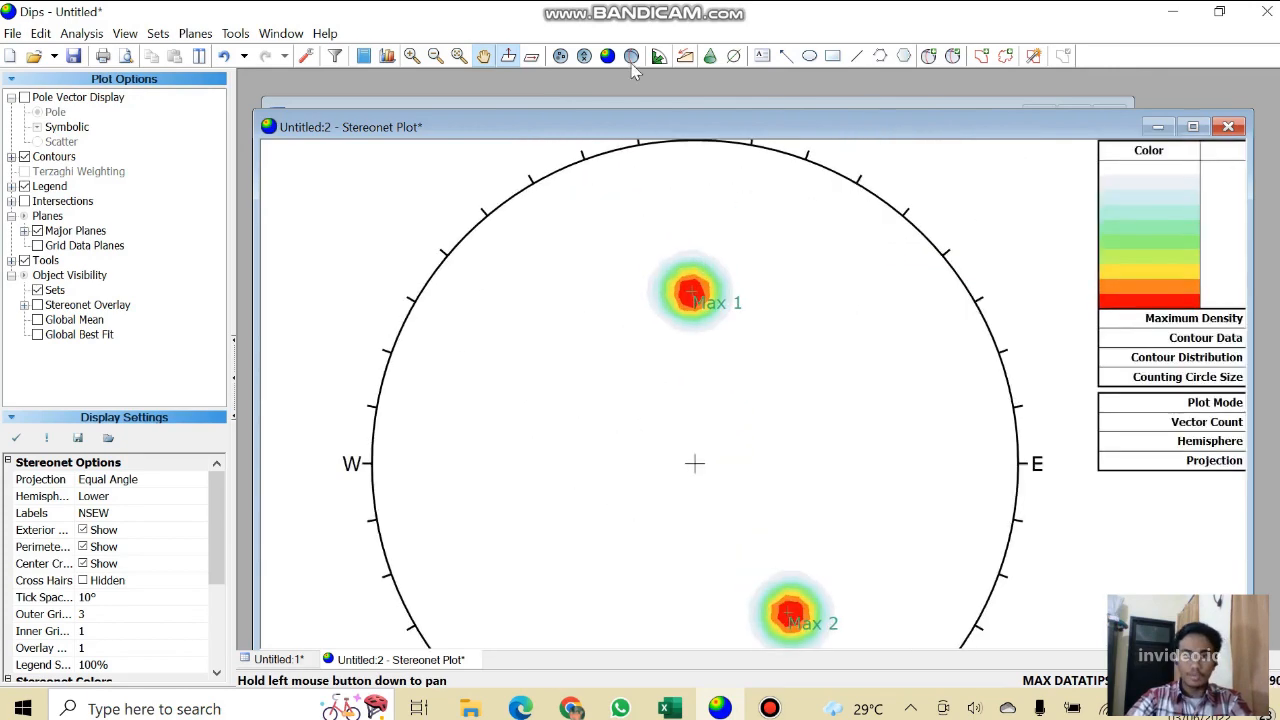
pyautogui.click(929, 55)
pyautogui.scroll(5, 690, 295)
pyautogui.scroll(4, 780, 325)
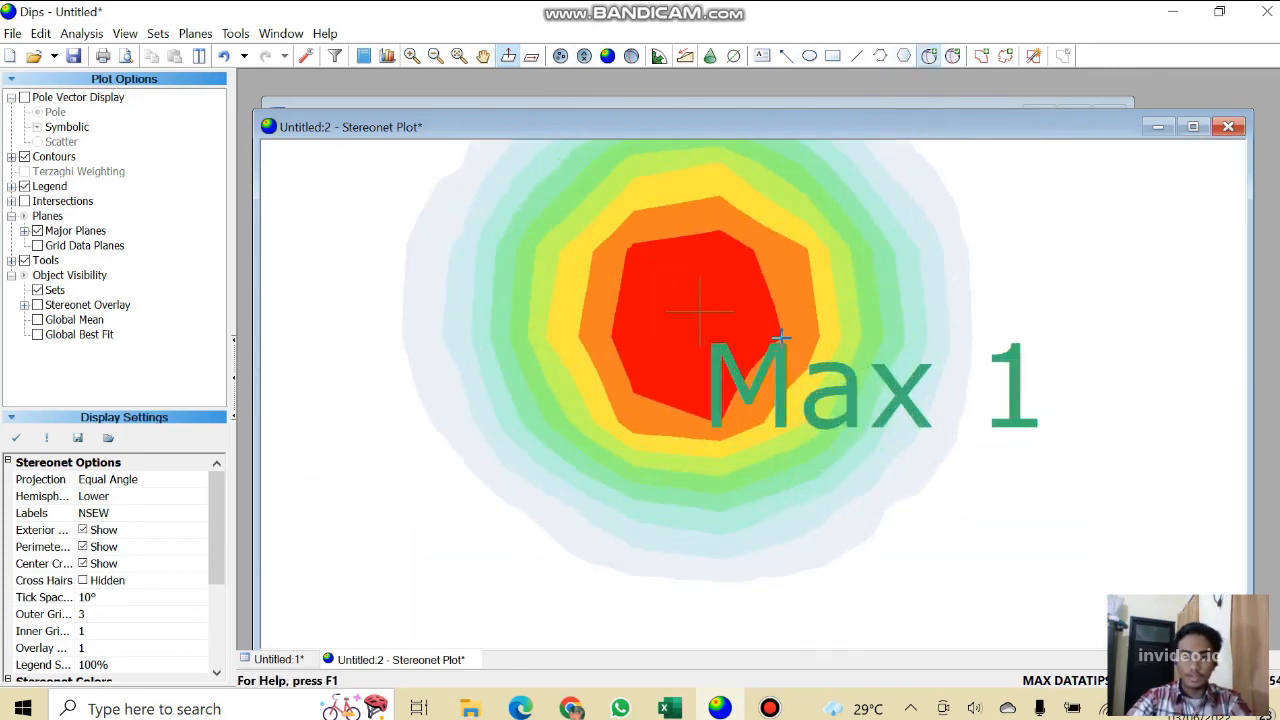
pyautogui.click(628, 290)
pyautogui.click(700, 277)
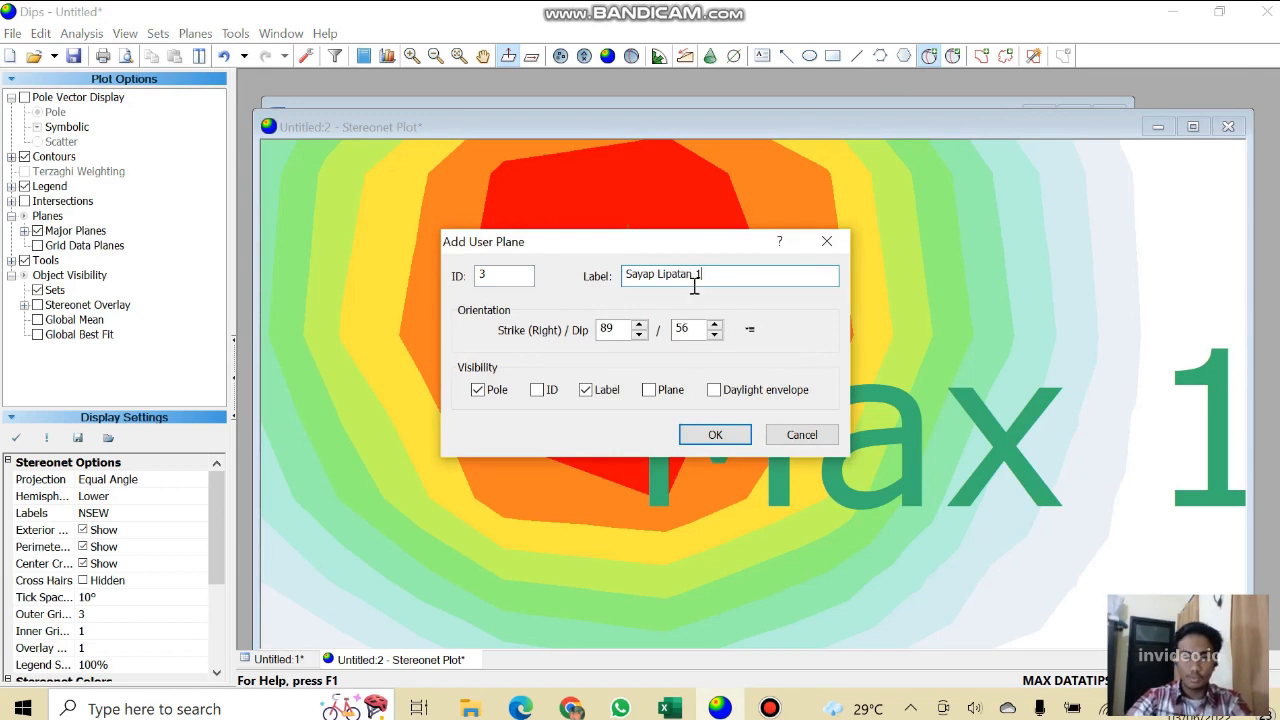
pyautogui.click(649, 390)
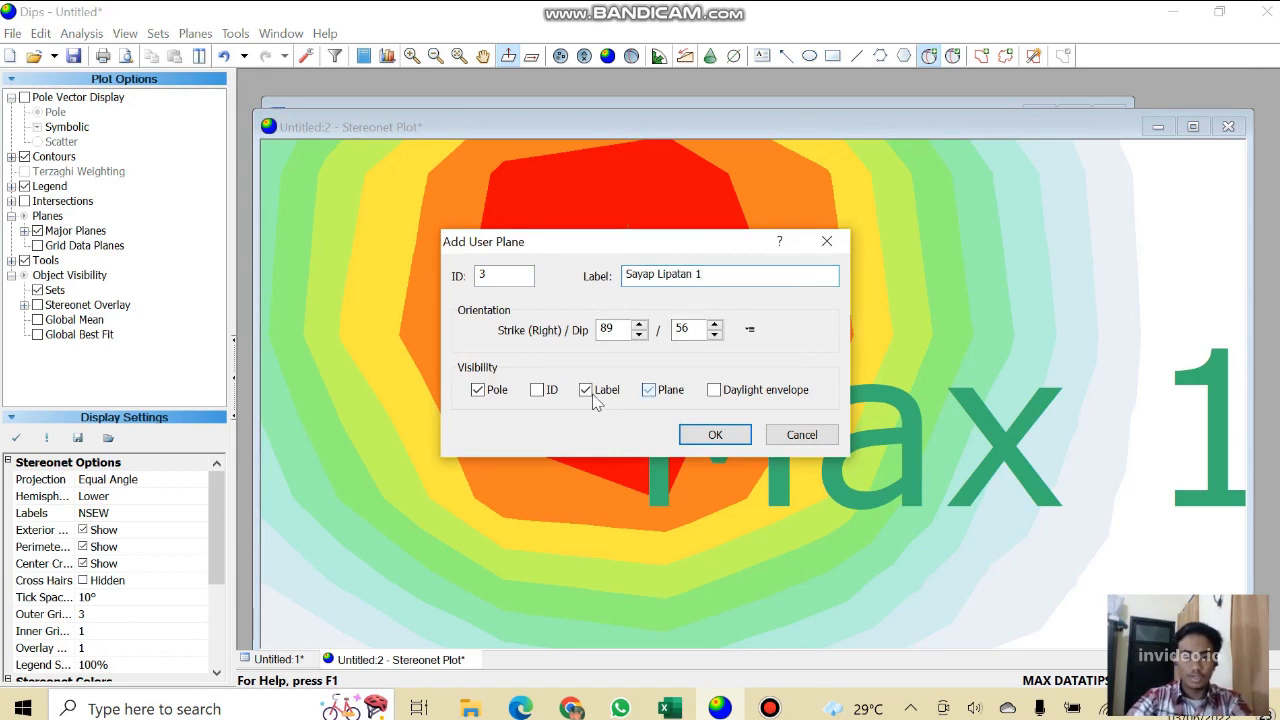
pyautogui.click(478, 390)
pyautogui.click(714, 434)
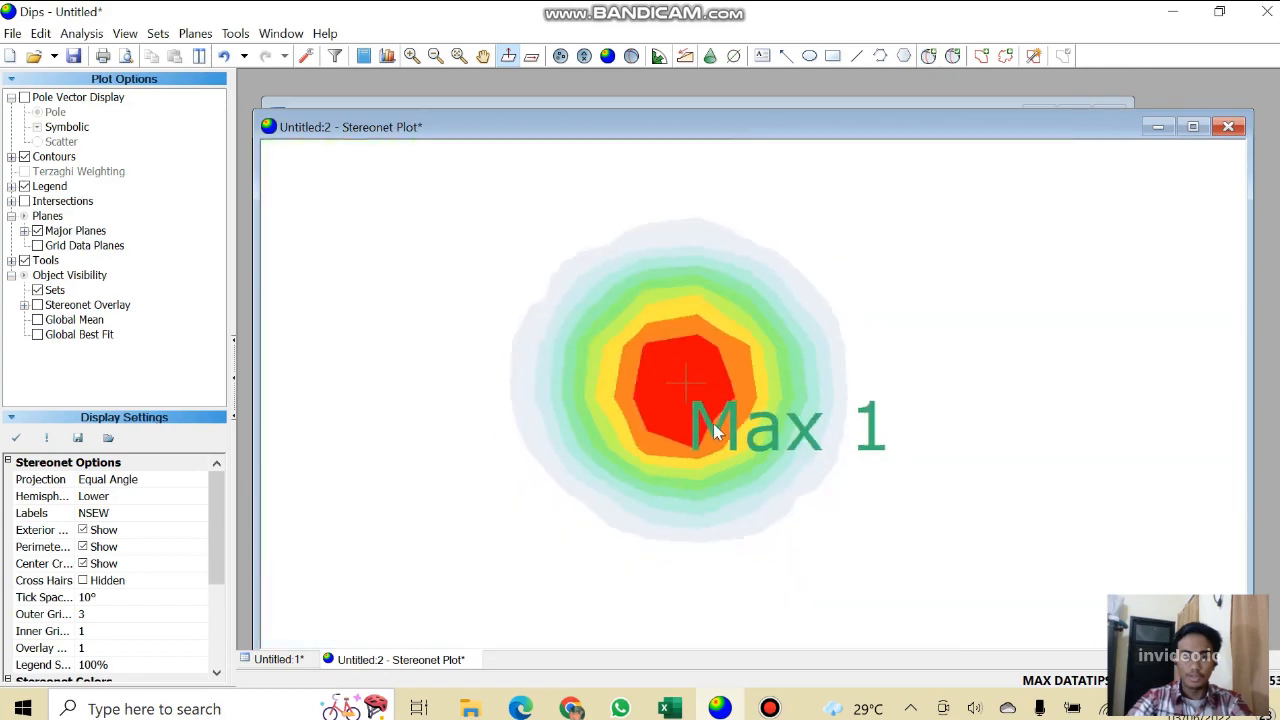
# Add a user plane with strike/dip 238/57 at the Max 2 pole, labelled "Sayap Lipatan 2", showing only its label and plane.
pyautogui.scroll(-3, 740, 540)
pyautogui.scroll(3, 740, 560)
pyautogui.scroll(-2, 743, 557)
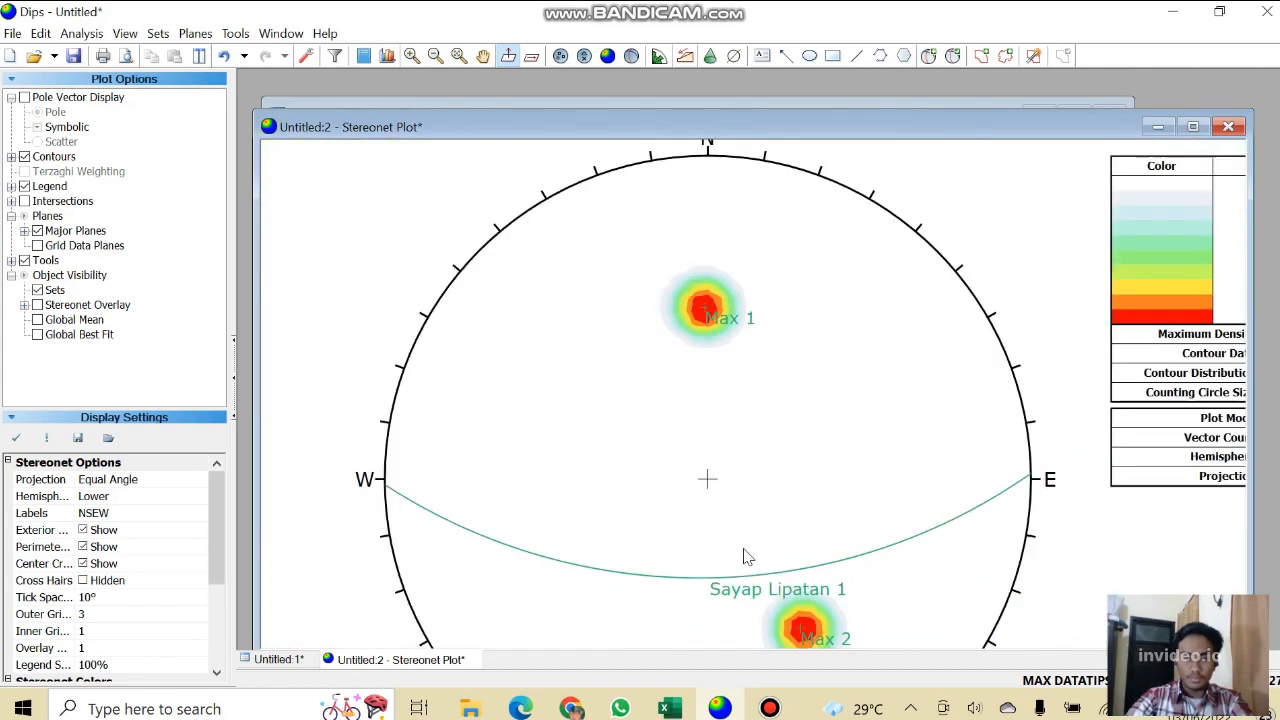
pyautogui.scroll(-2, 820, 565)
pyautogui.scroll(5, 815, 540)
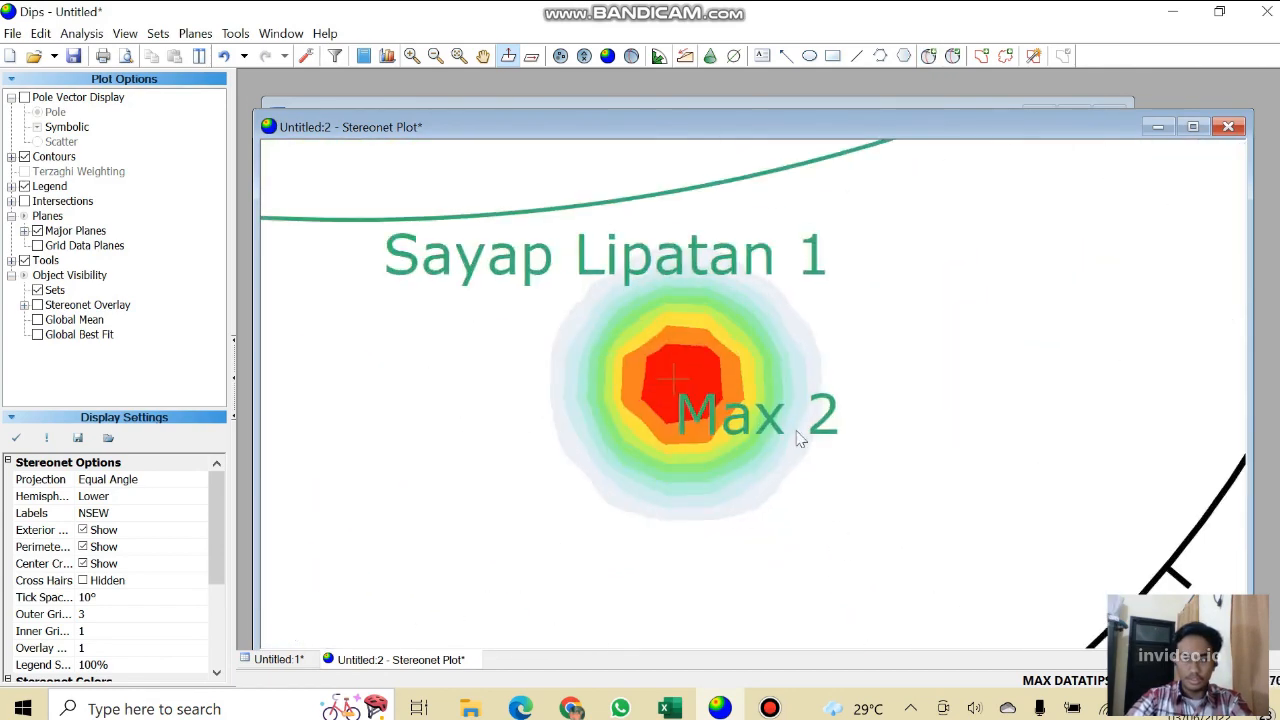
pyautogui.scroll(2, 725, 360)
pyautogui.click(929, 55)
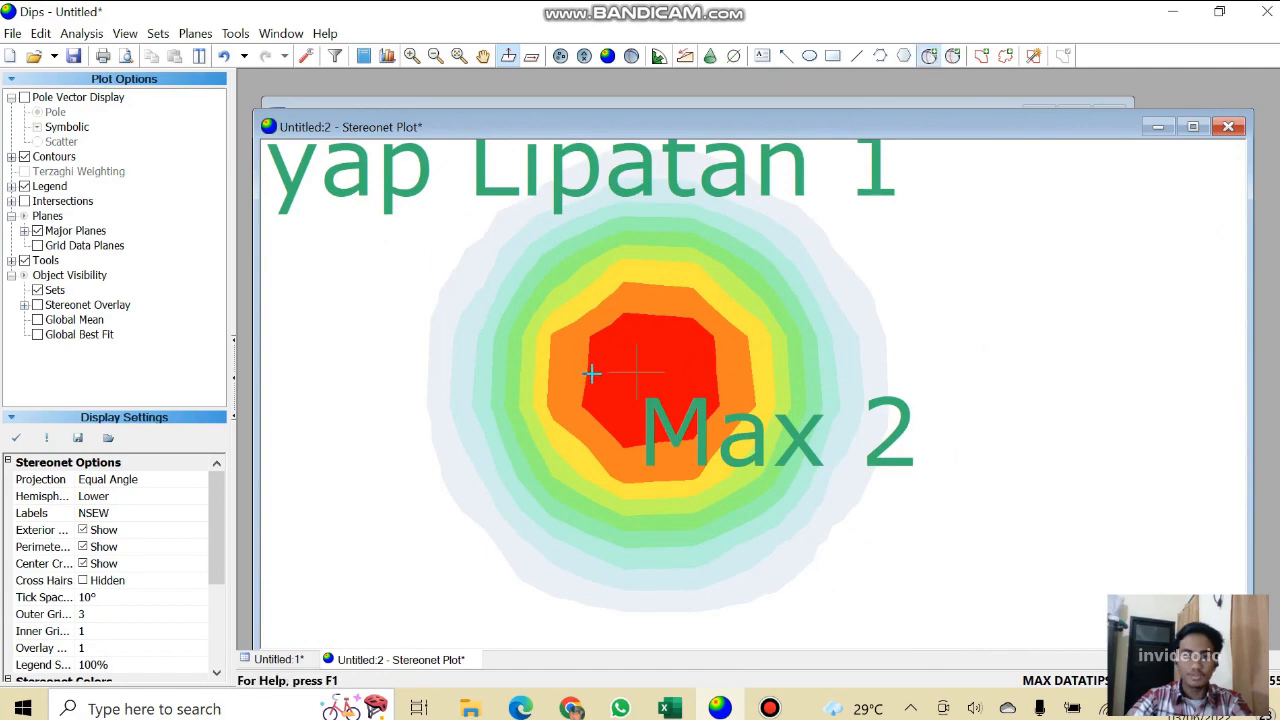
pyautogui.scroll(3, 620, 372)
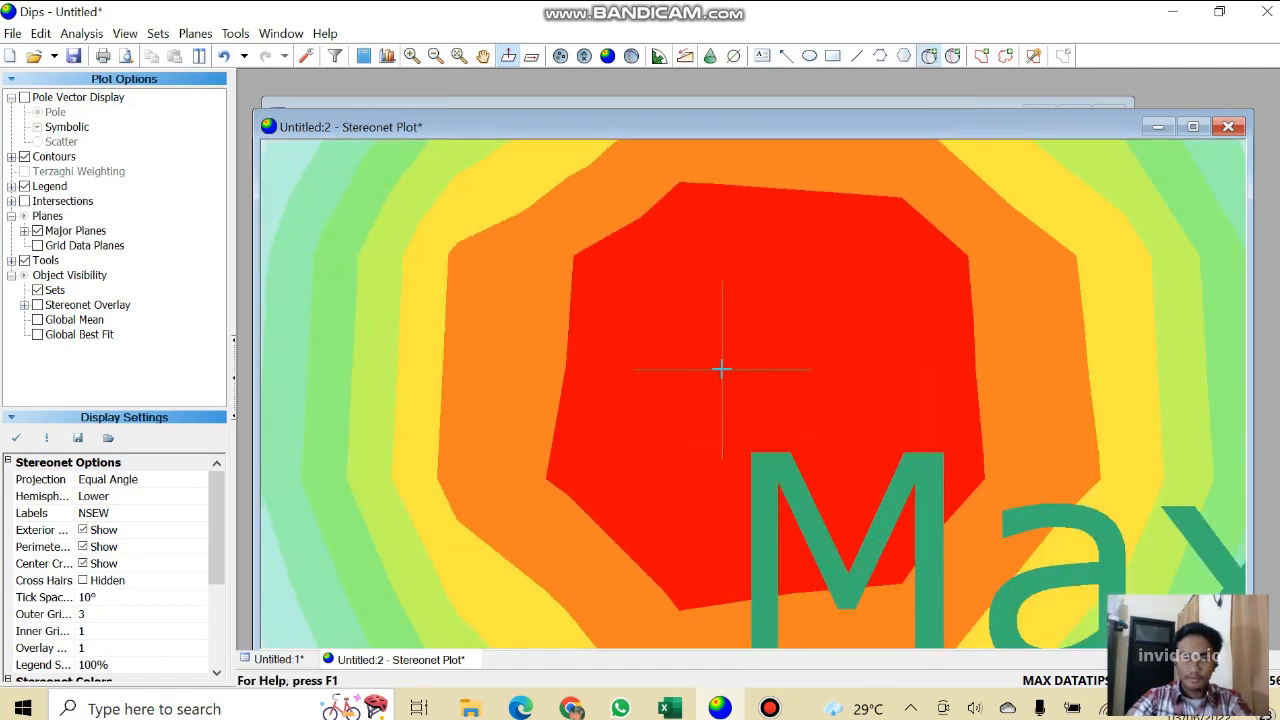
pyautogui.click(722, 369)
pyautogui.click(634, 276)
pyautogui.write('Saya')
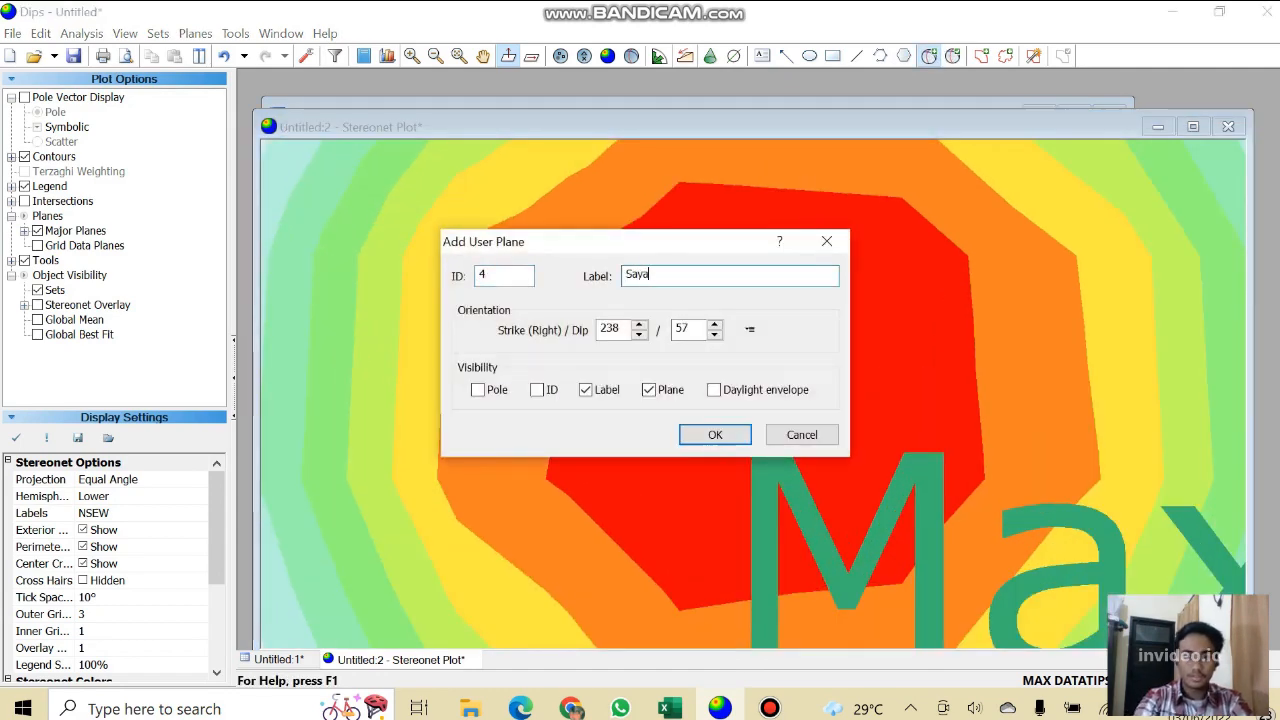
pyautogui.write('p Lipatan 2')
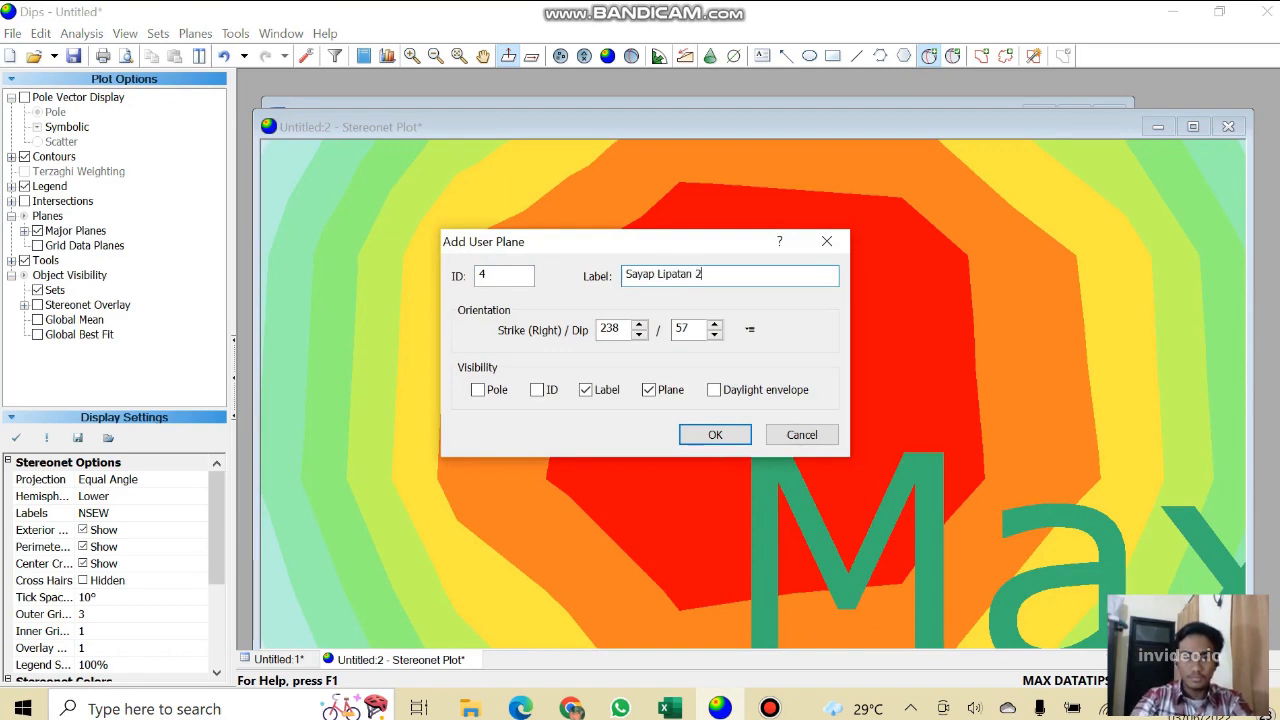
pyautogui.press('Return')
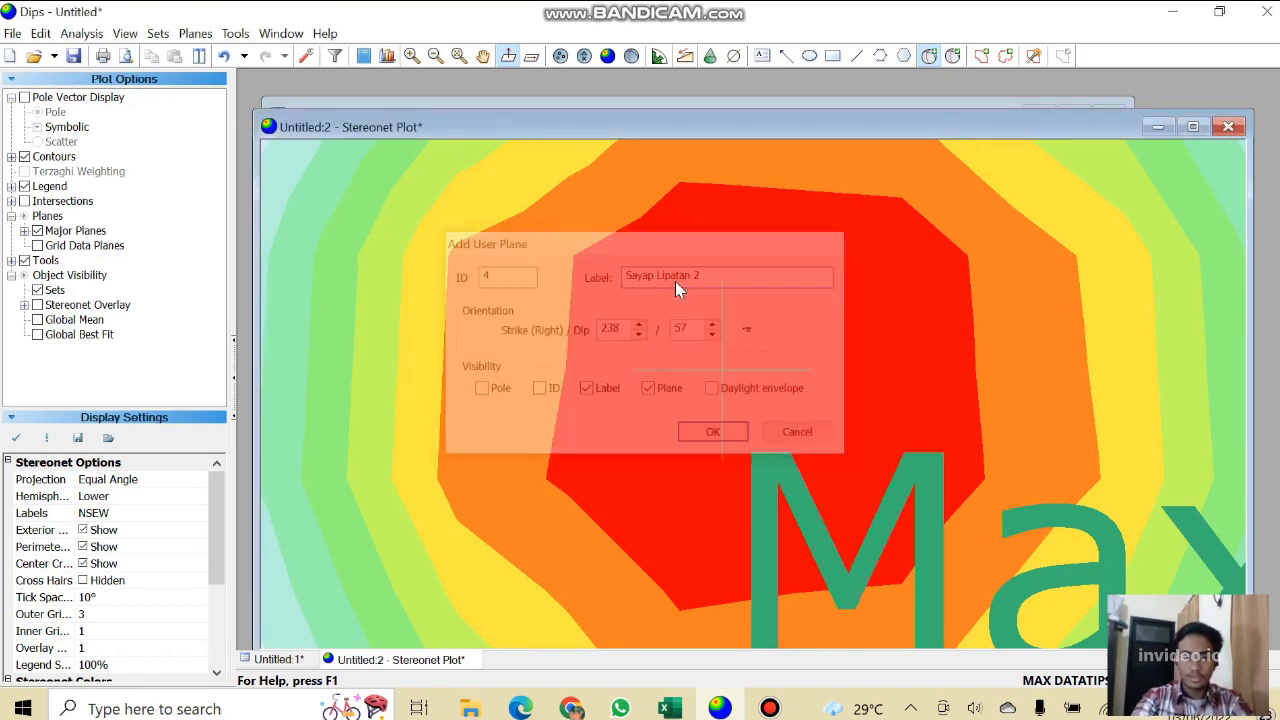
# Add a user plane with strike/dip 343/68 where the two Sayap Lipatan planes intersect, labelled "Sigma 2", showing only its pole and label.
pyautogui.scroll(-10, 677, 289)
pyautogui.scroll(-5, 650, 215)
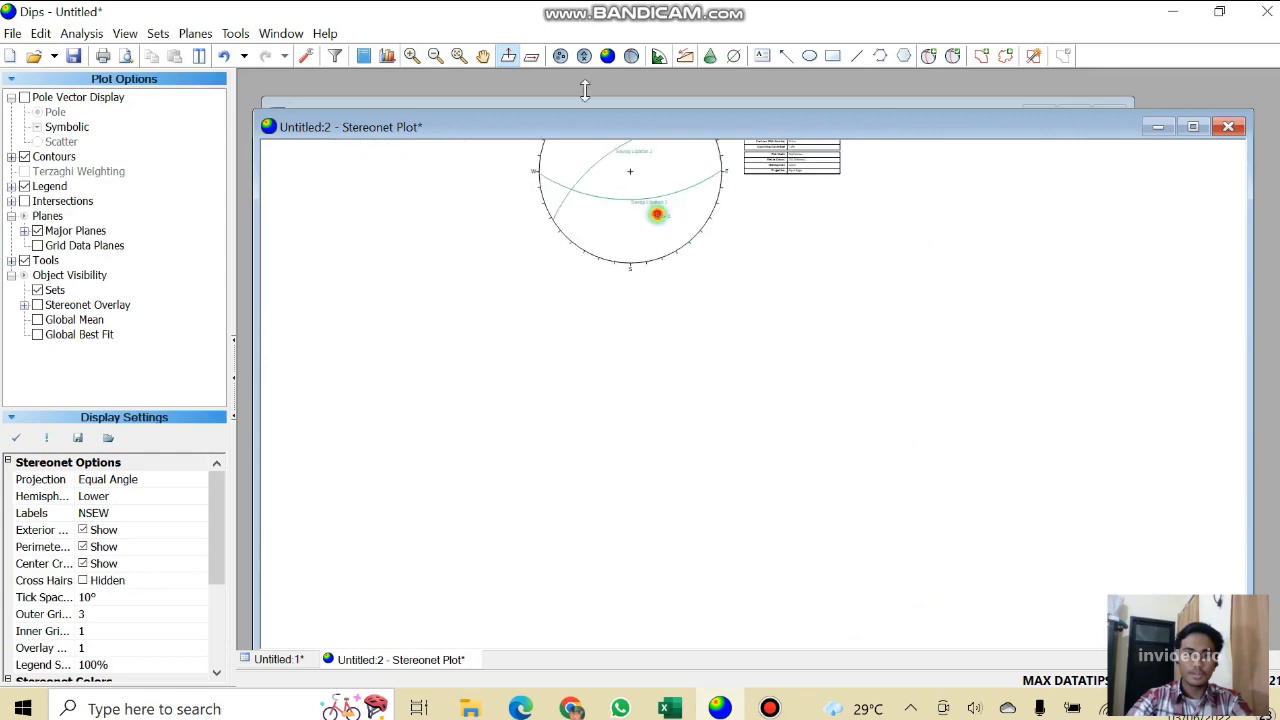
pyautogui.click(483, 56)
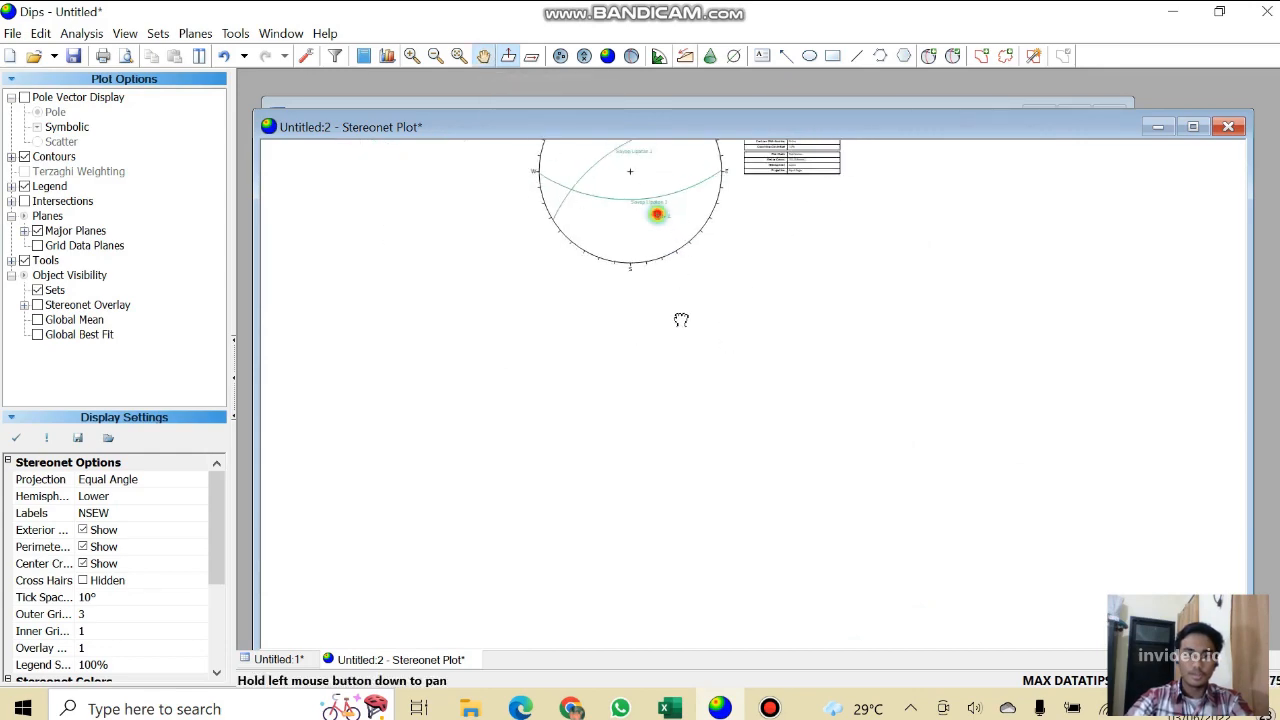
pyautogui.moveTo(610, 155); pyautogui.dragTo(620, 302)
pyautogui.scroll(4, 620, 302)
pyautogui.scroll(5, 620, 302)
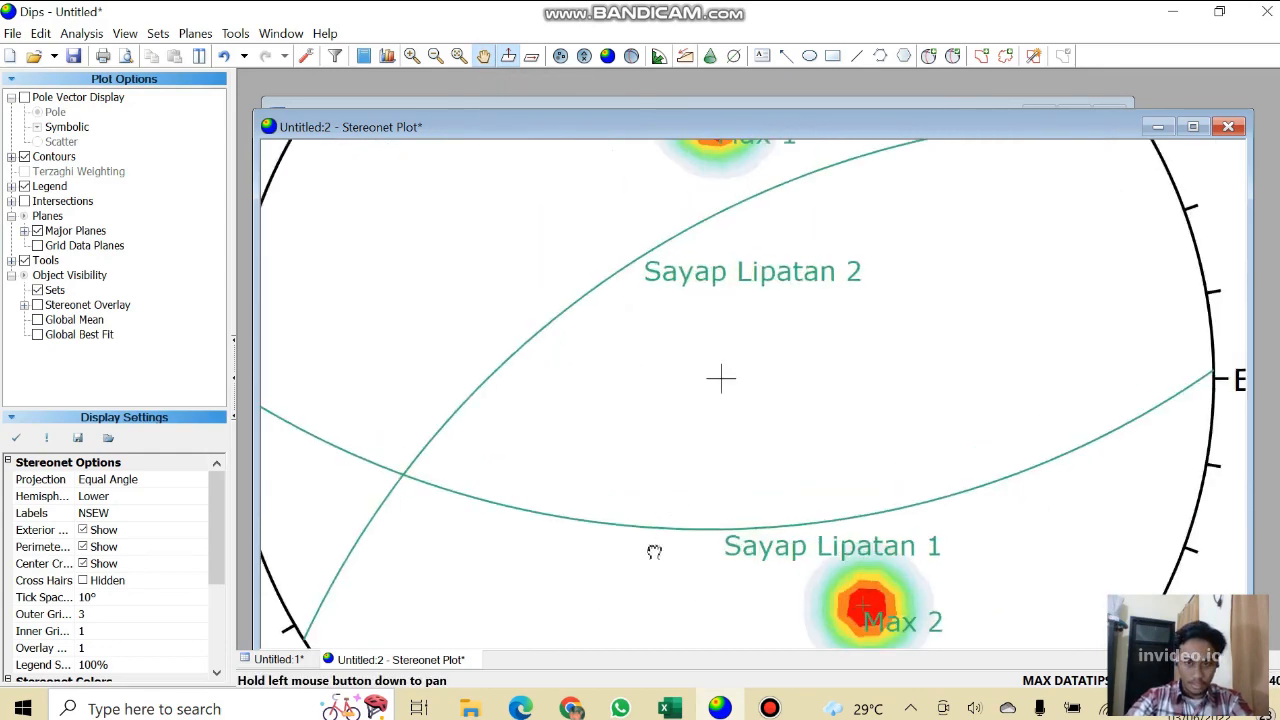
pyautogui.moveTo(654, 552); pyautogui.dragTo(654, 497)
pyautogui.scroll(-2, 652, 498)
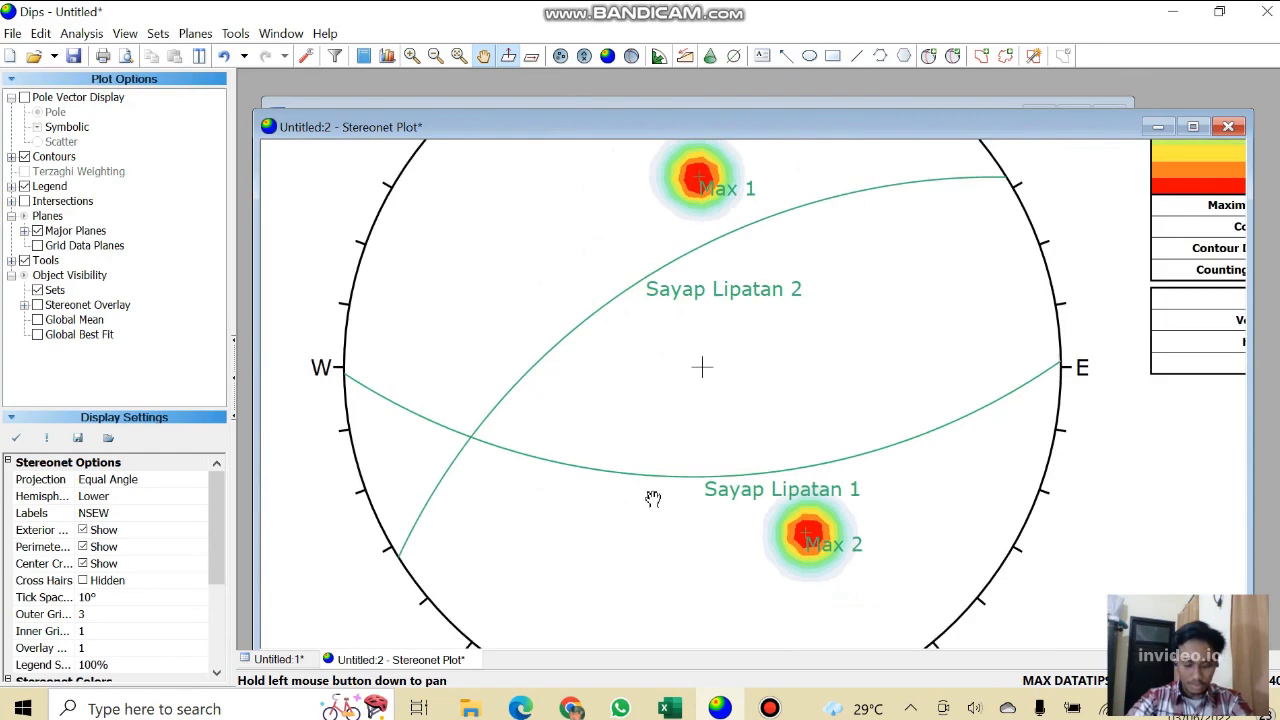
pyautogui.scroll(3, 474, 460)
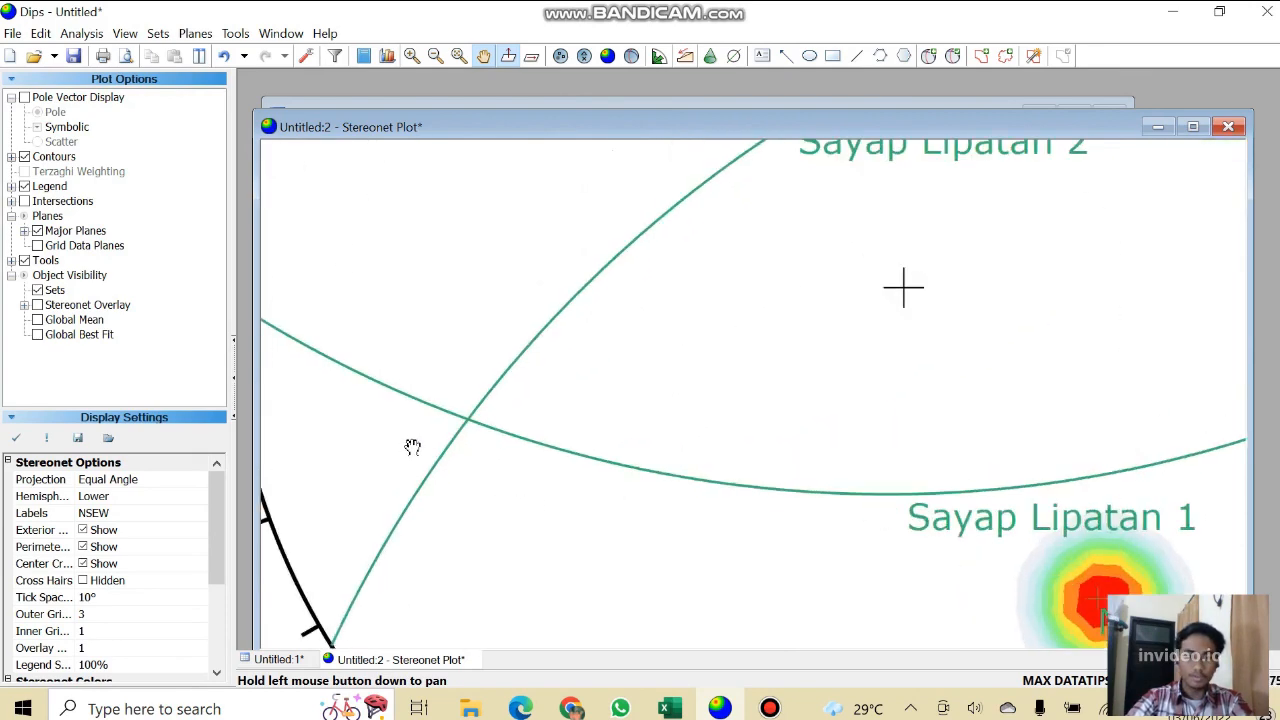
pyautogui.scroll(2, 412, 446)
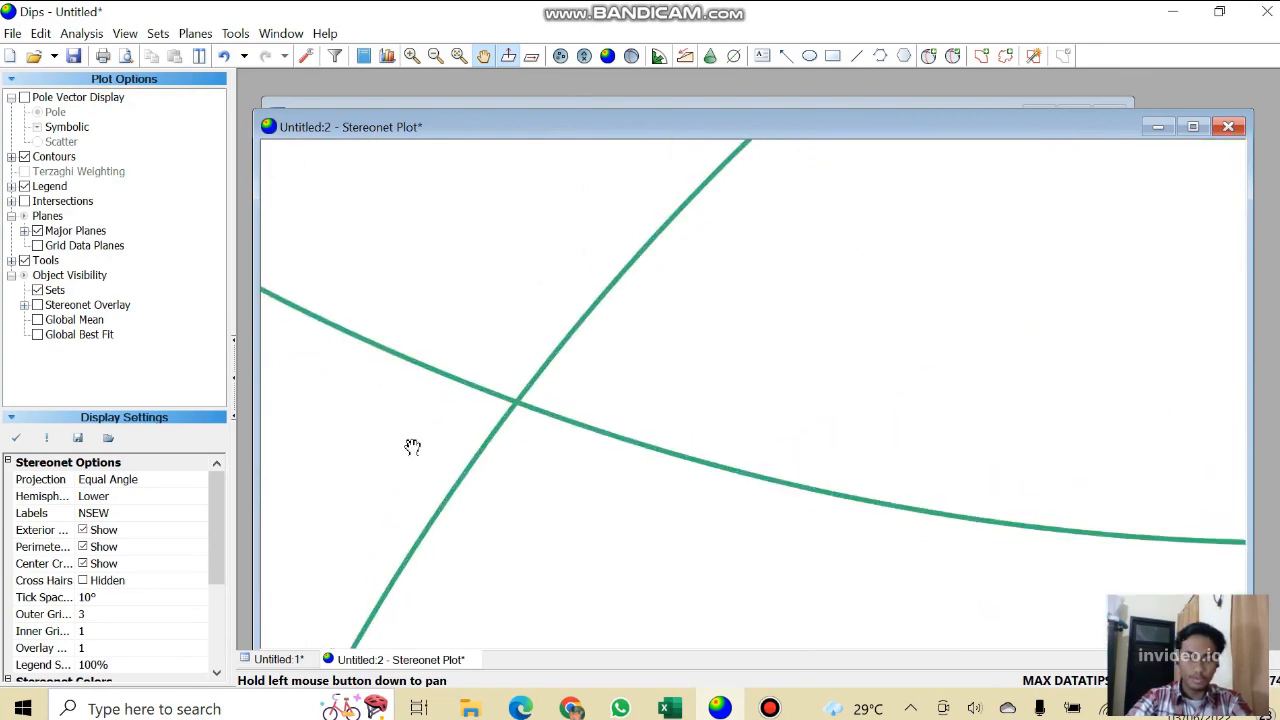
pyautogui.click(929, 55)
pyautogui.scroll(2, 591, 358)
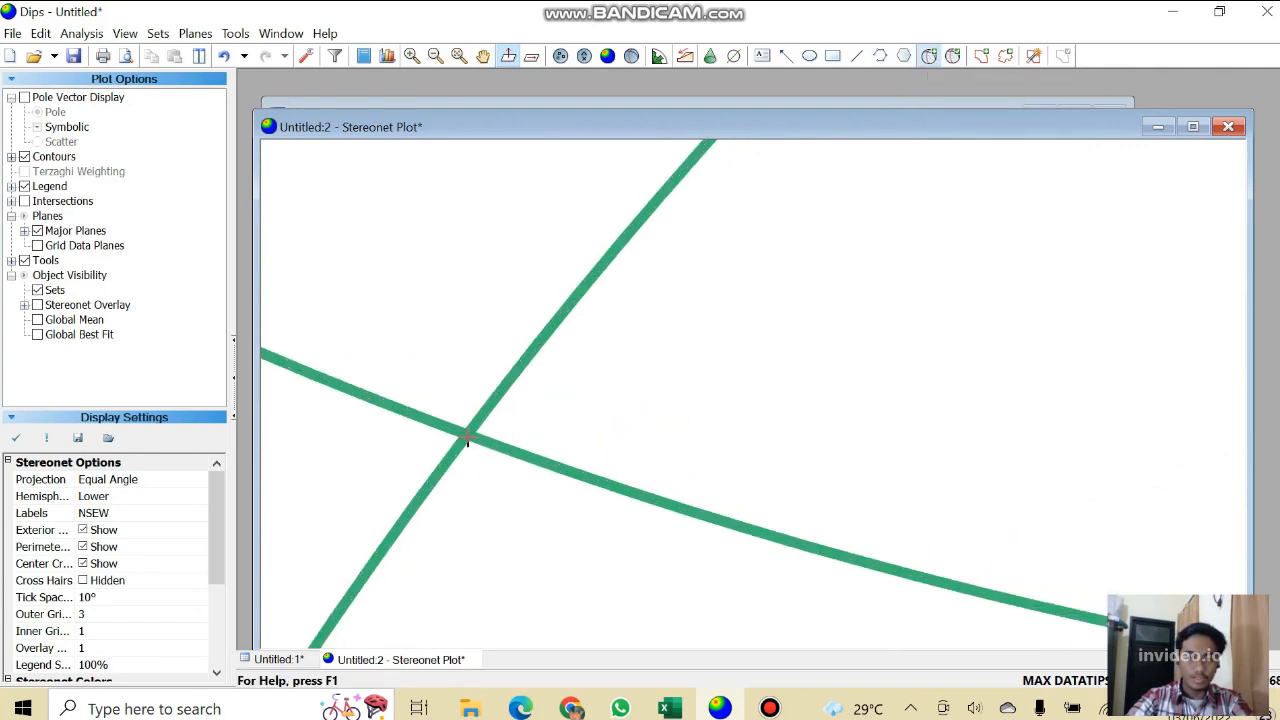
pyautogui.scroll(1, 467, 440)
pyautogui.click(467, 433)
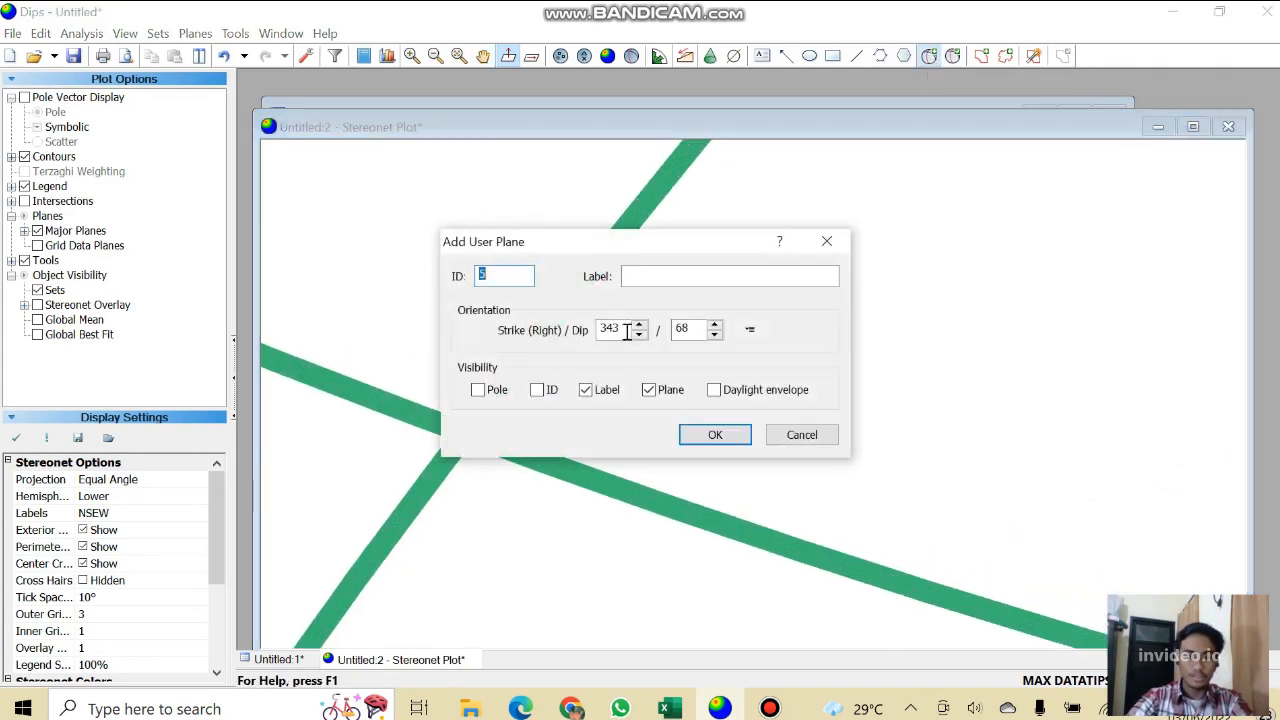
pyautogui.click(671, 274)
pyautogui.write('Sigma 2')
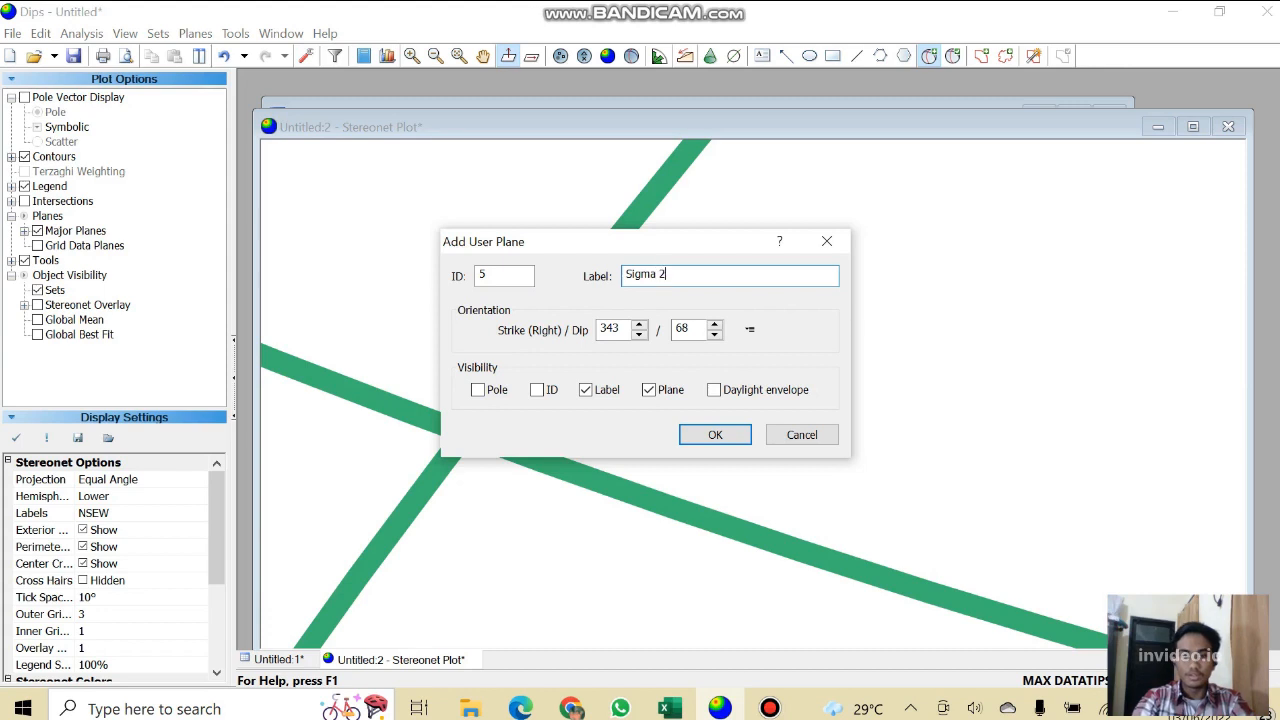
pyautogui.click(478, 390)
pyautogui.click(662, 392)
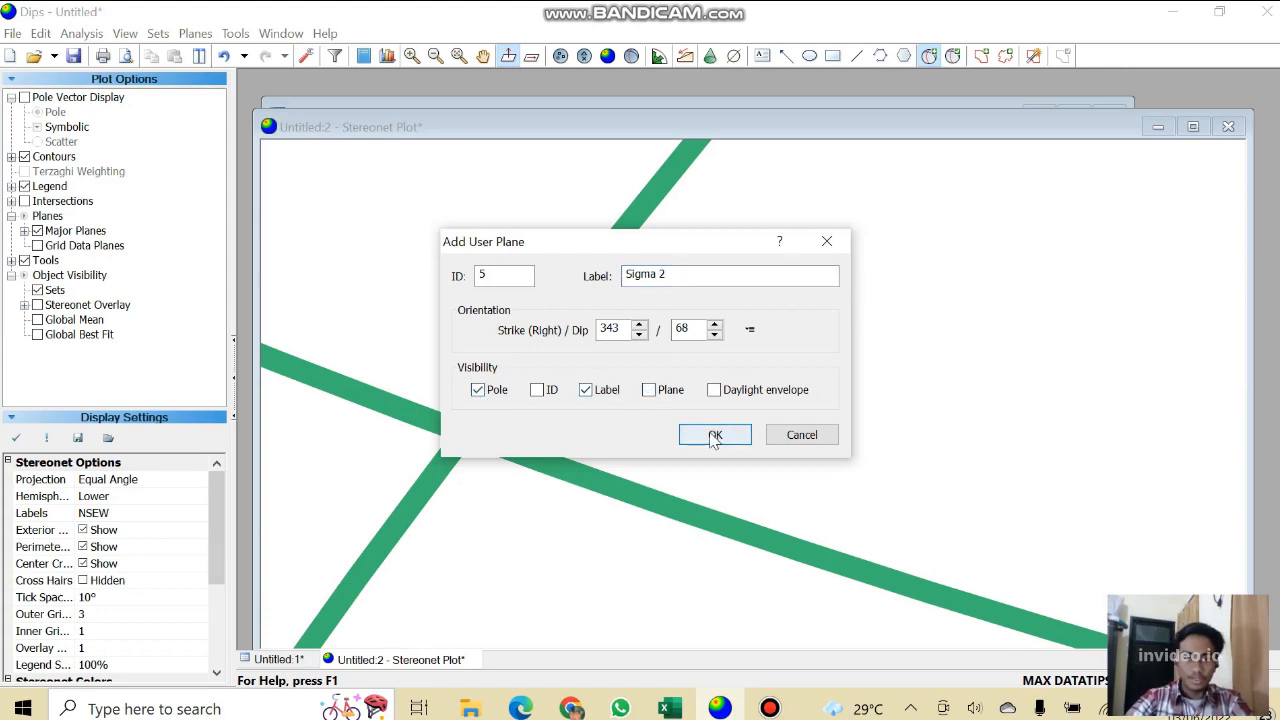
pyautogui.click(715, 436)
# Add a user plane with strike/dip 343/68 at the Sigma 2 pole, labelled "Bidang Bantu", showing only its label and plane.
pyautogui.scroll(-5, 740, 395)
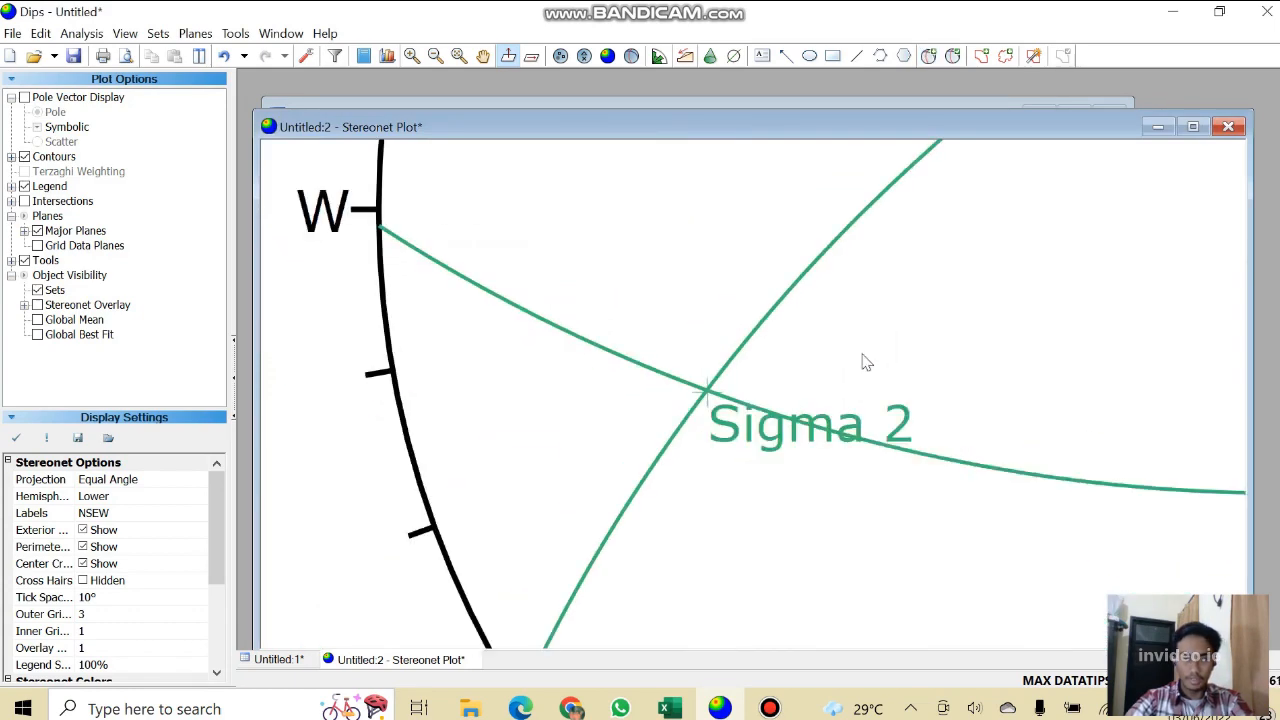
pyautogui.scroll(-6, 940, 380)
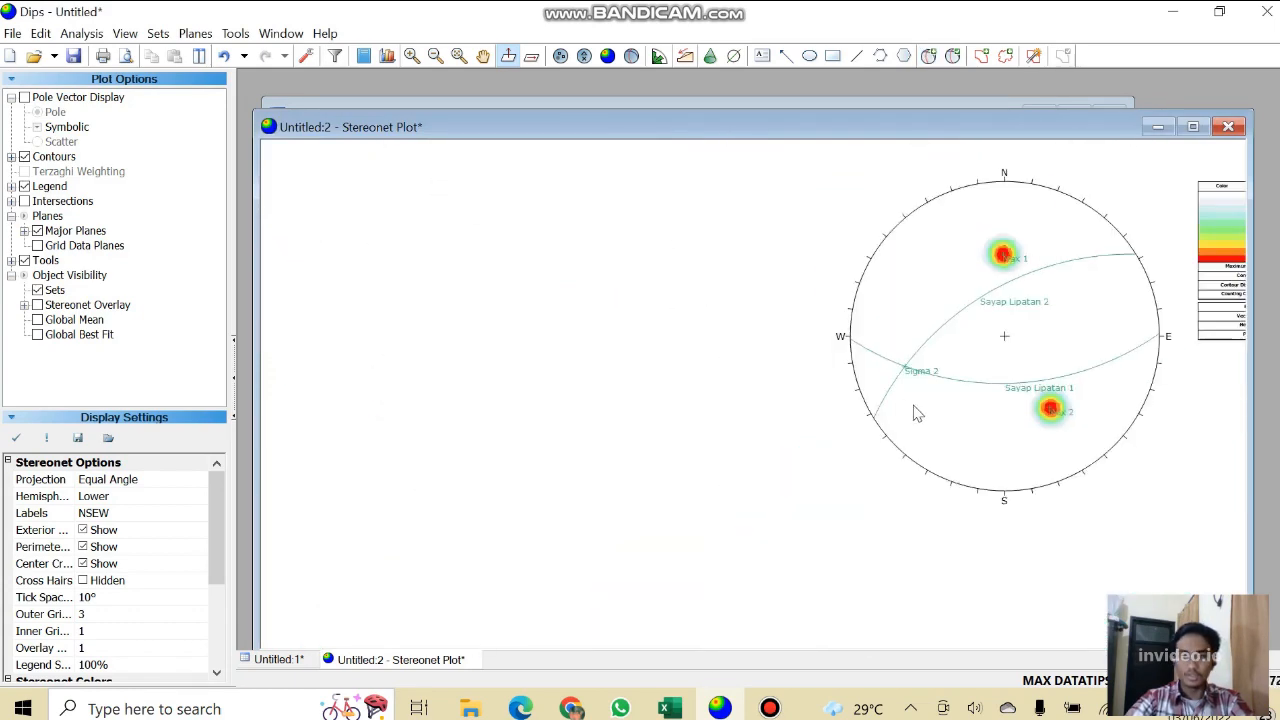
pyautogui.click(459, 55)
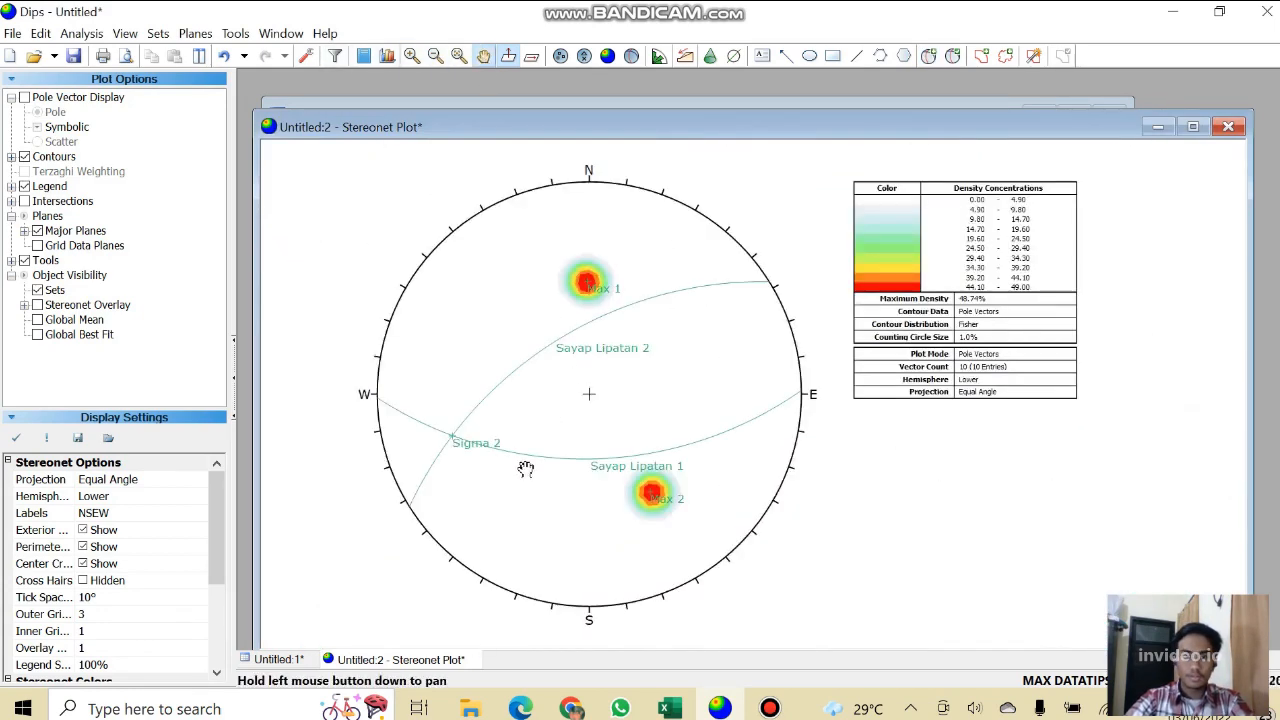
pyautogui.scroll(2, 524, 478)
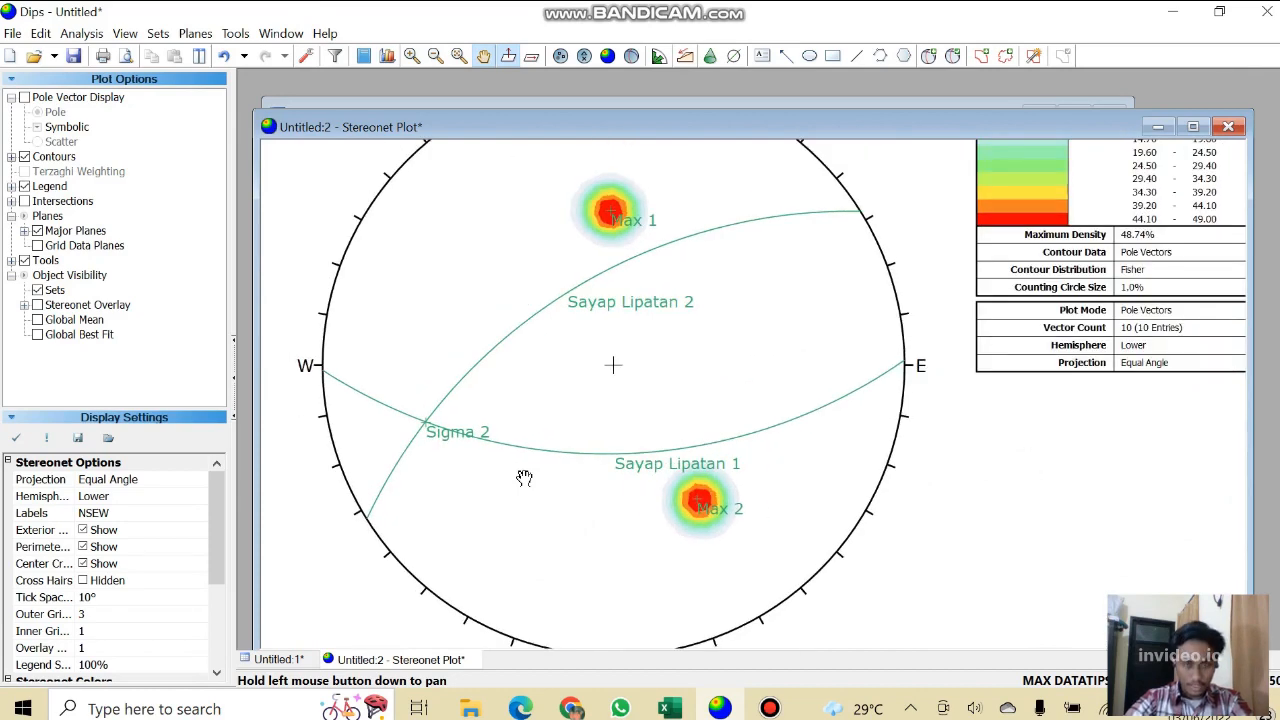
pyautogui.scroll(4, 394, 413)
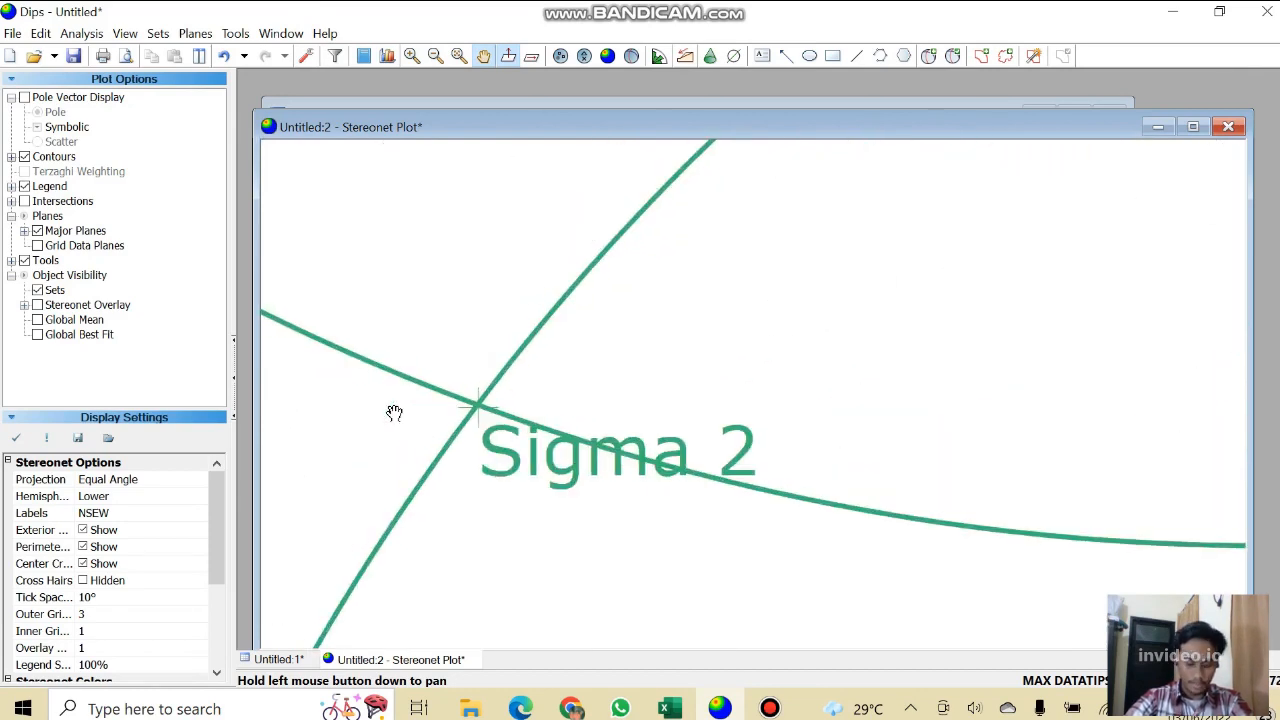
pyautogui.scroll(3, 490, 428)
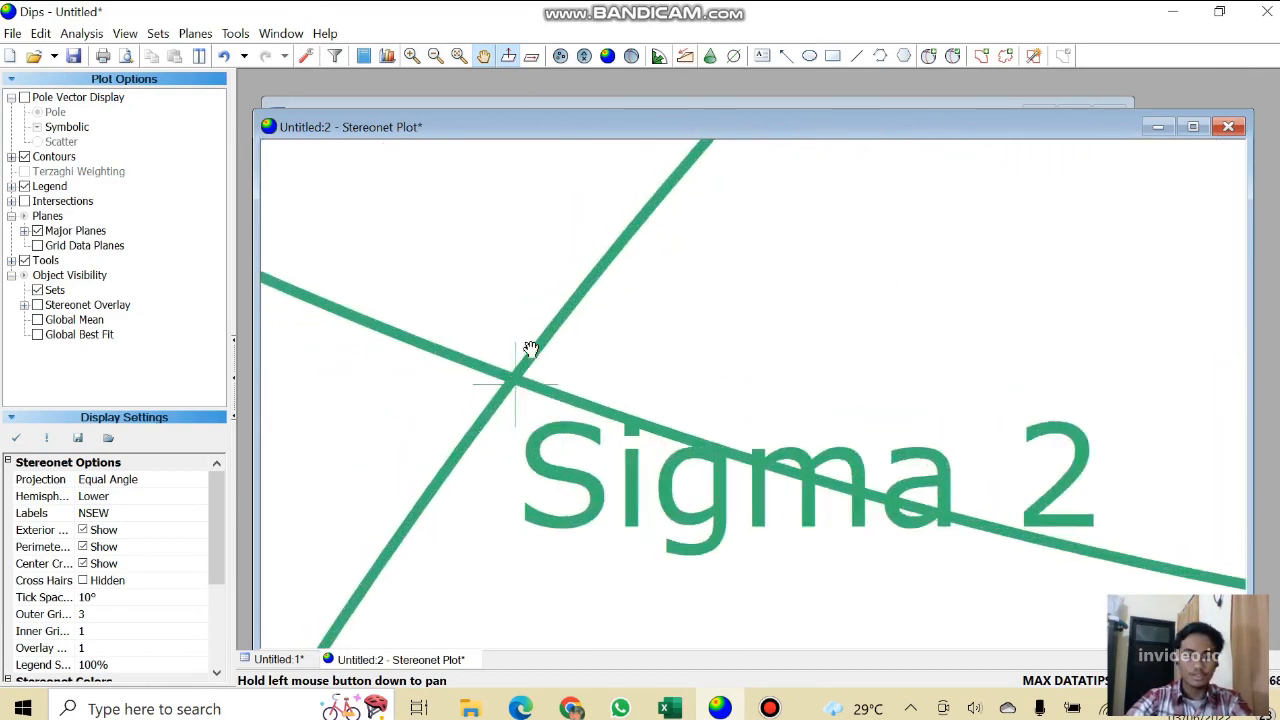
pyautogui.click(928, 56)
pyautogui.scroll(1, 515, 385)
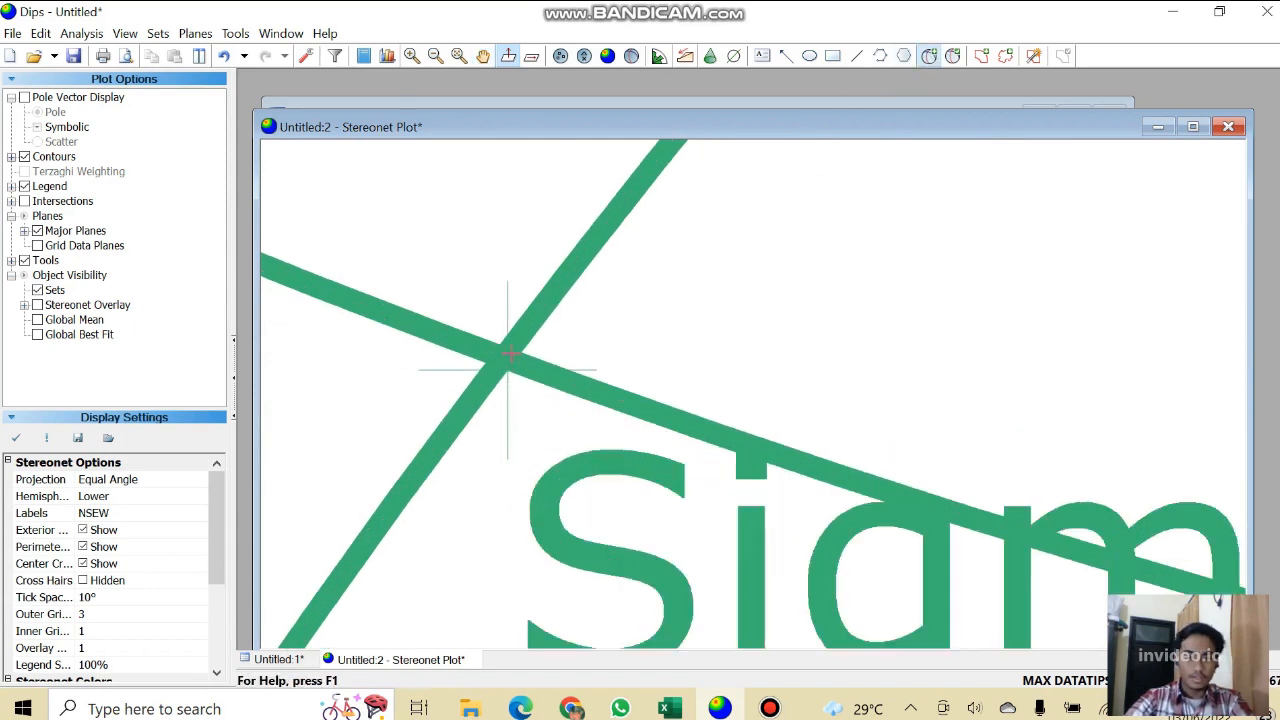
pyautogui.click(508, 362)
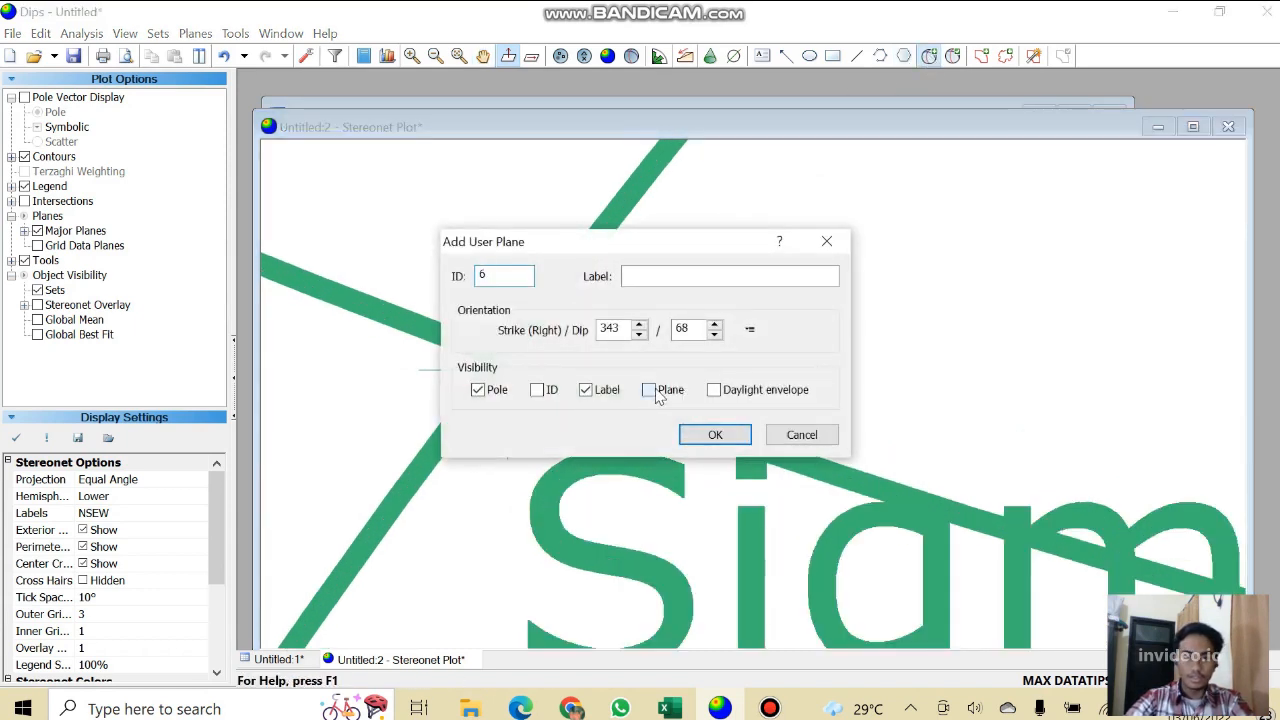
pyautogui.click(650, 390)
pyautogui.click(478, 390)
pyautogui.click(657, 278)
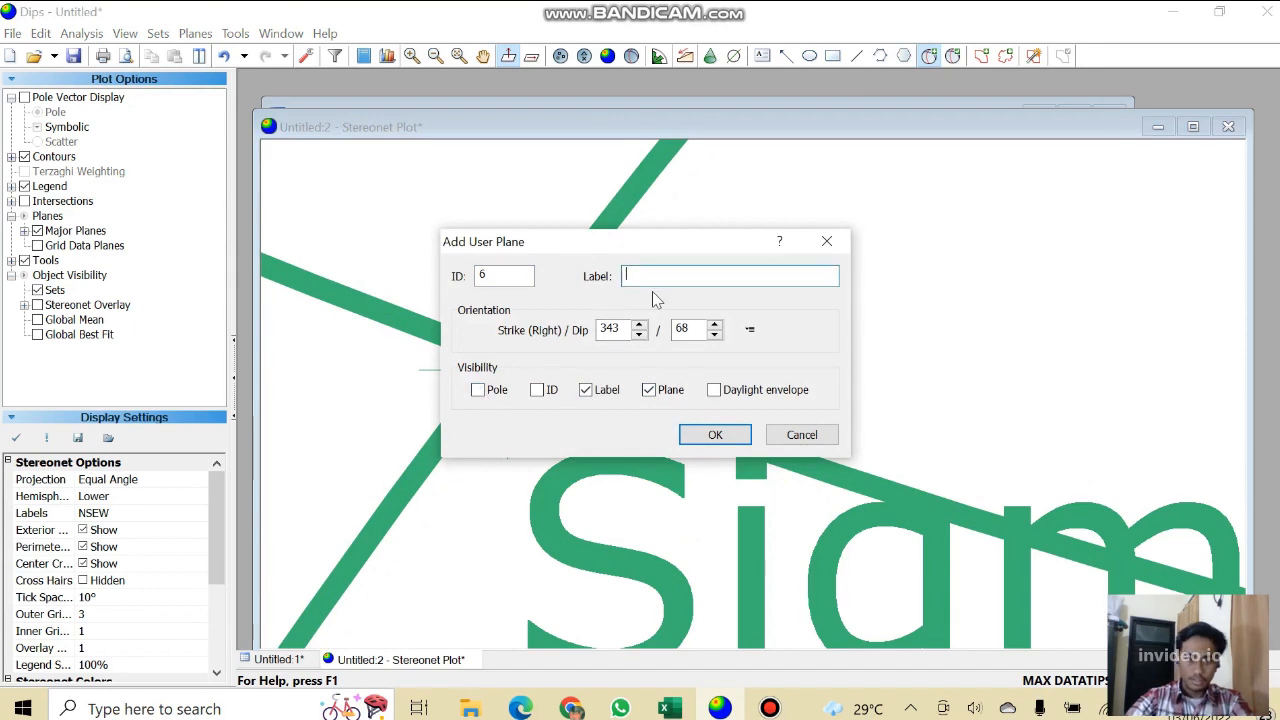
pyautogui.write('Bidna')
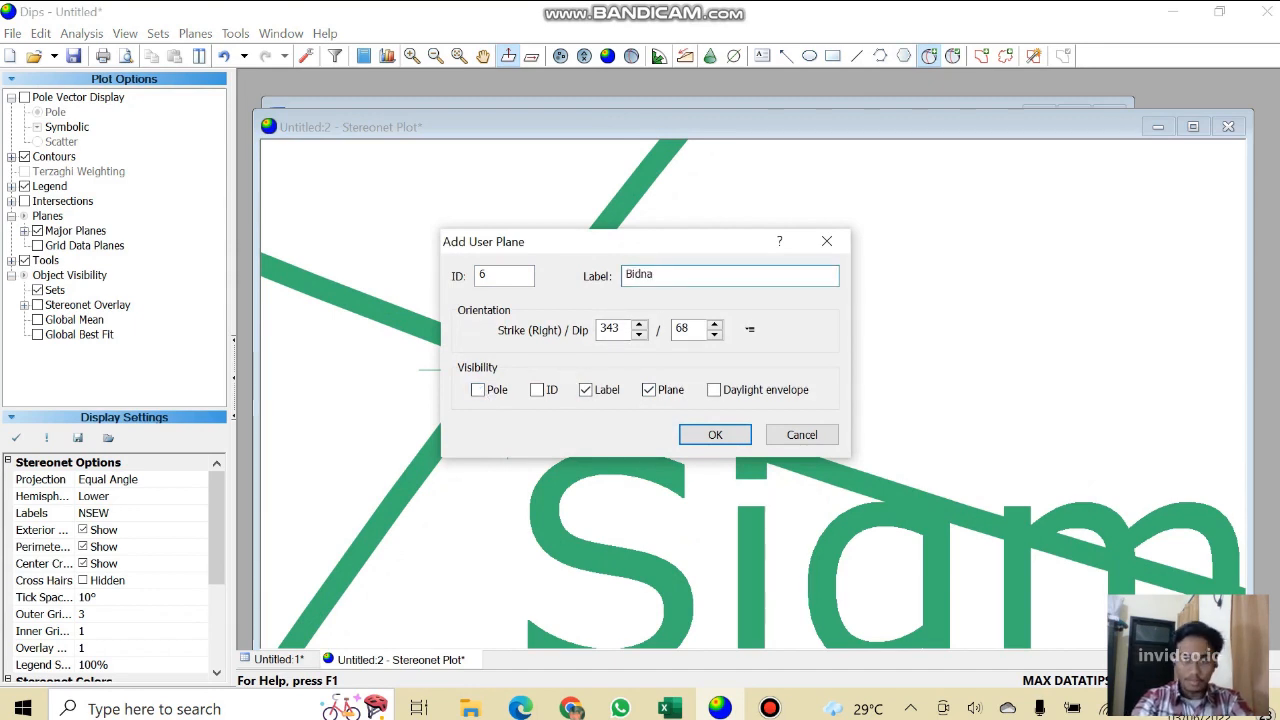
pyautogui.press('BackSpace')
pyautogui.press('BackSpace')
pyautogui.write('ang Bantu')
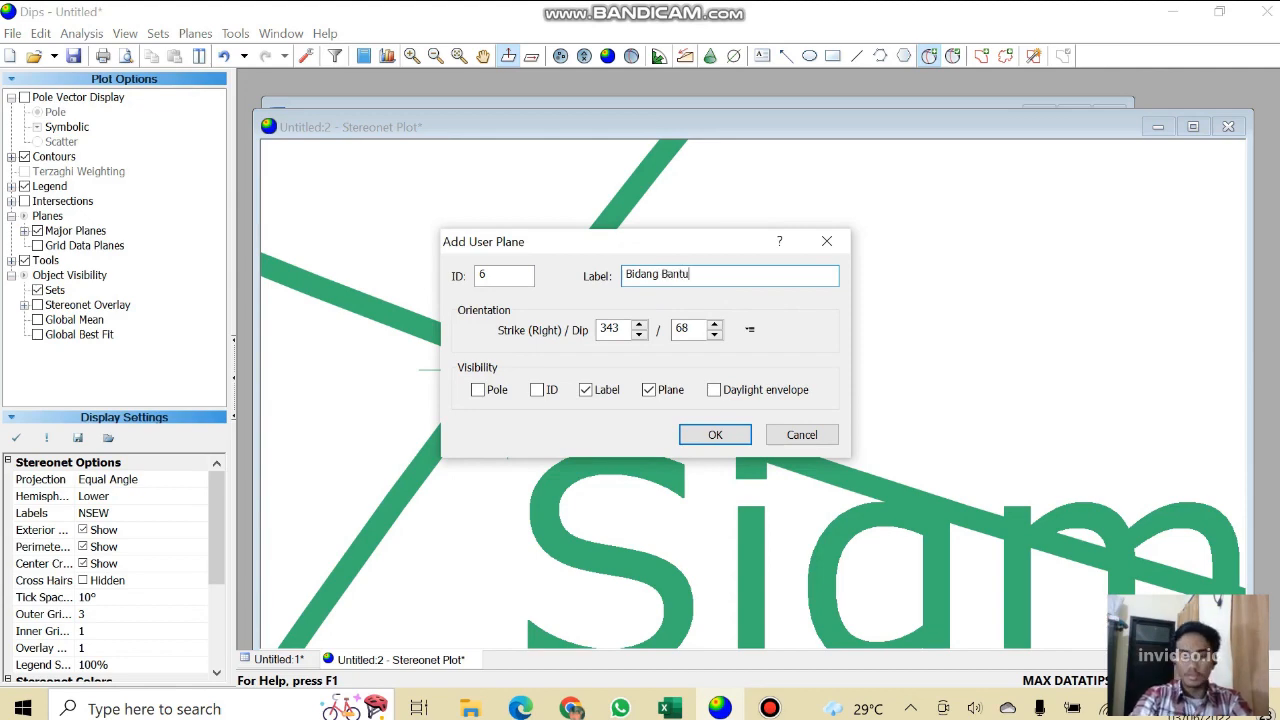
pyautogui.press('Return')
# Measure the angle between the points where Bidang Bantu crosses Sayap Lipatan 2 and Sayap Lipatan 1.
pyautogui.scroll(-8, 660, 288)
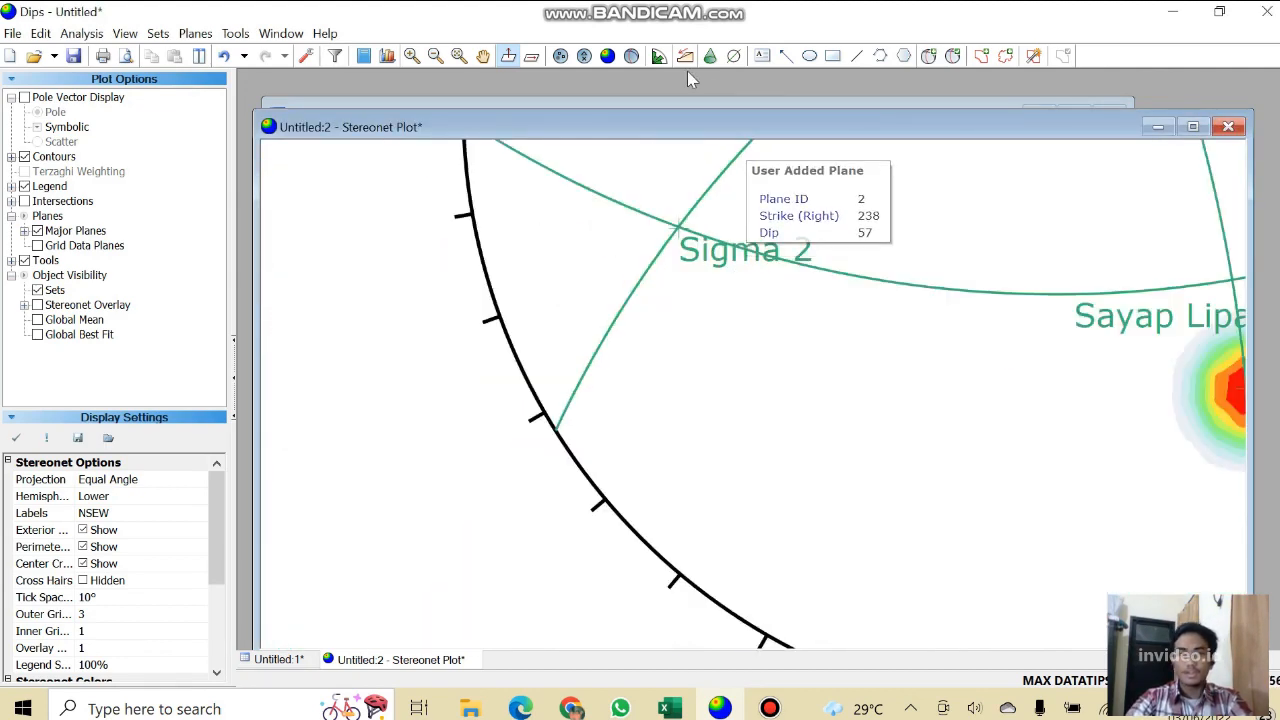
pyautogui.click(483, 55)
pyautogui.moveTo(1121, 243); pyautogui.dragTo(809, 361)
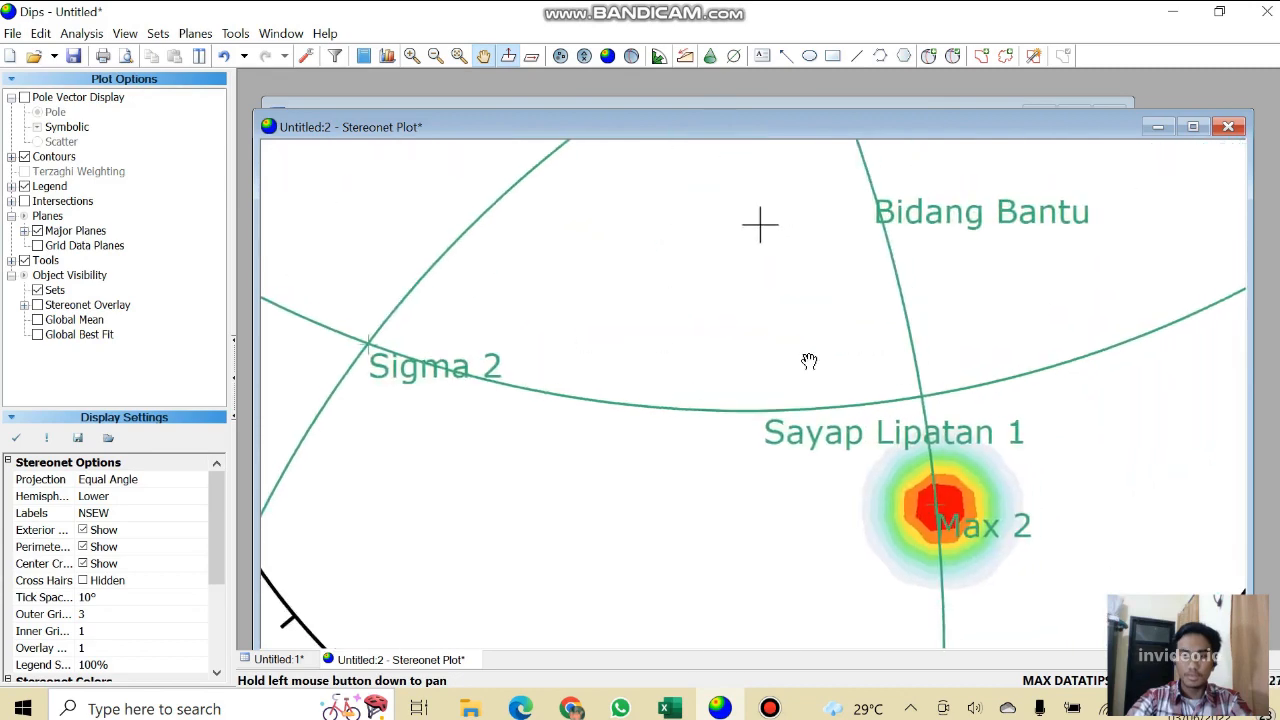
pyautogui.scroll(-5, 710, 270)
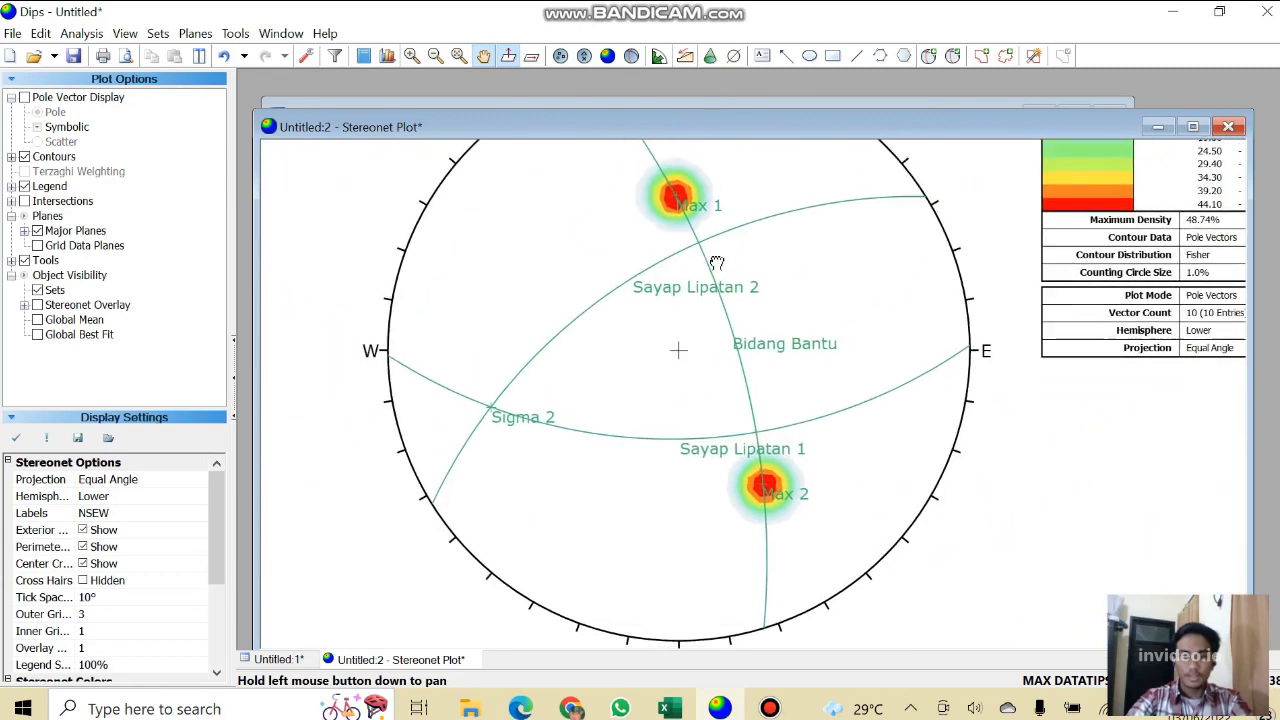
pyautogui.scroll(2, 720, 280)
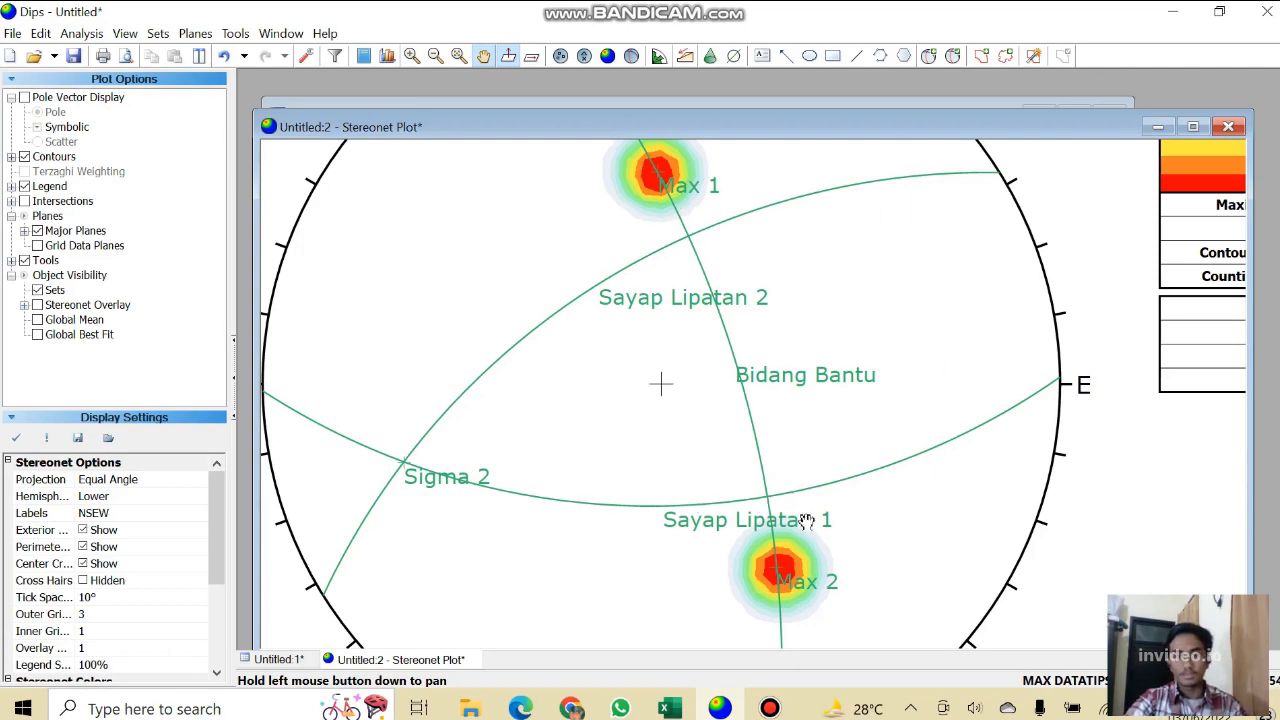
pyautogui.click(235, 33)
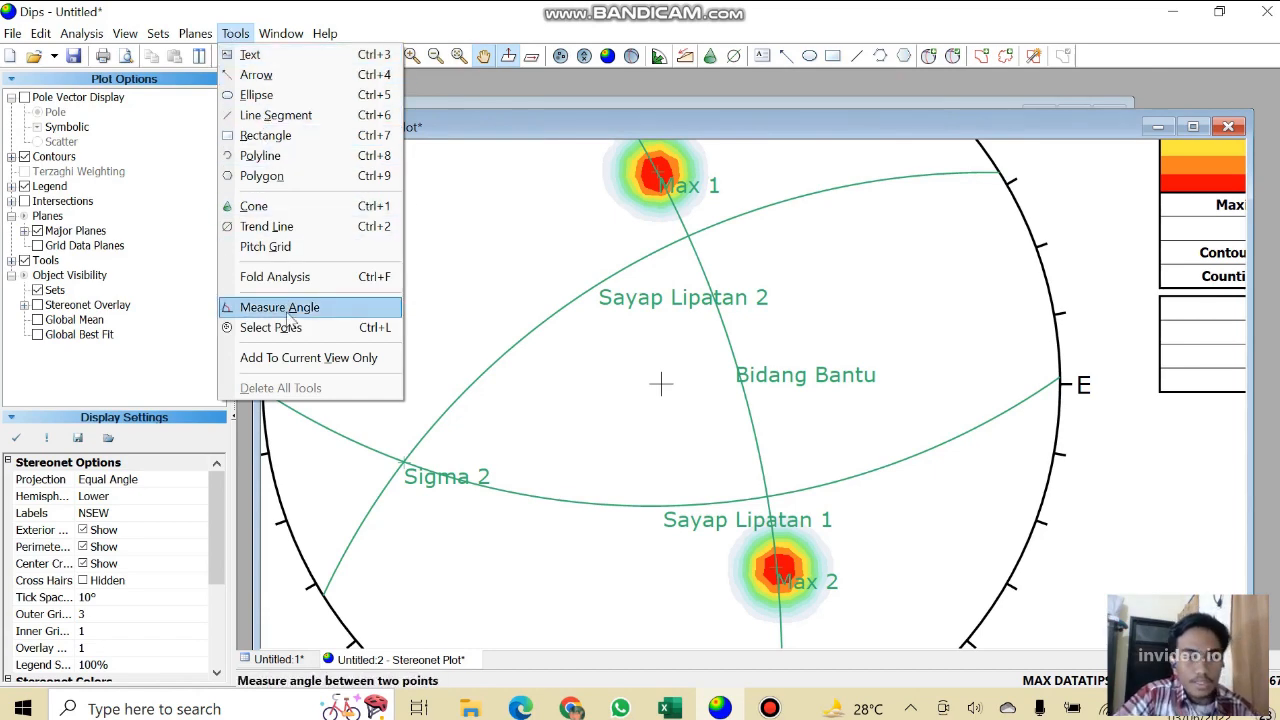
pyautogui.click(288, 309)
pyautogui.scroll(5, 700, 212)
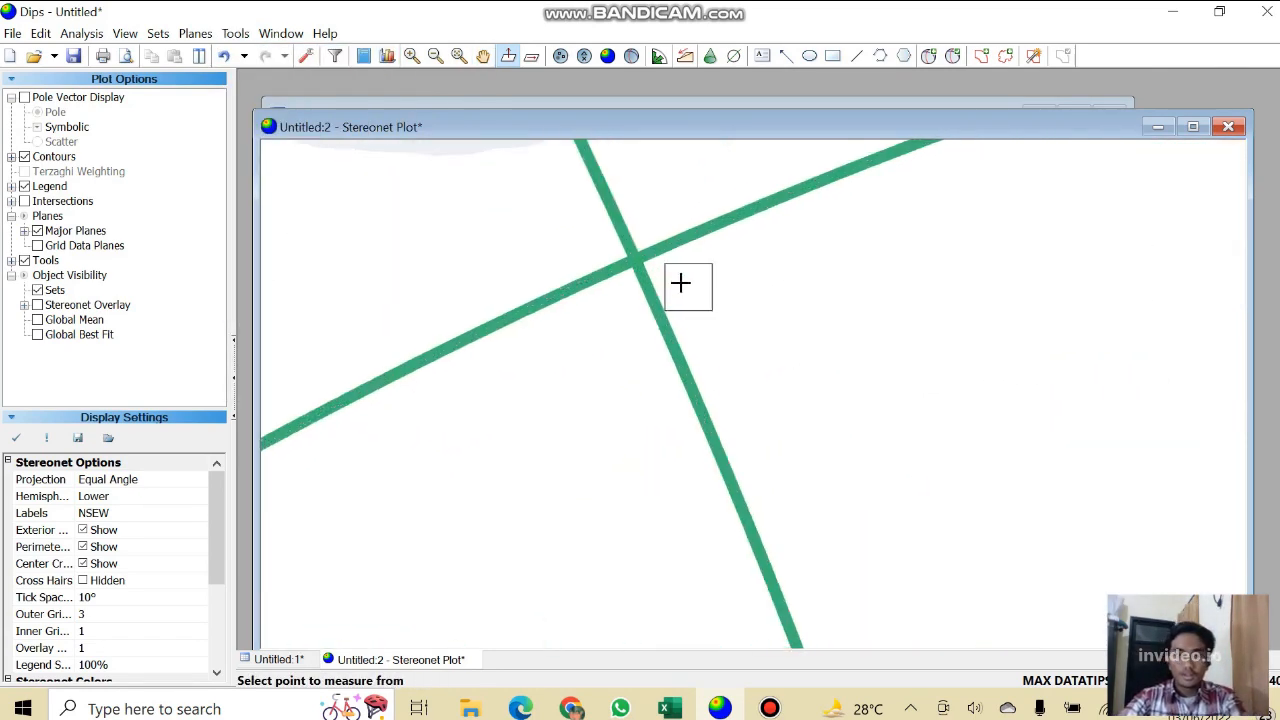
pyautogui.click(631, 265)
pyautogui.scroll(-5, 680, 280)
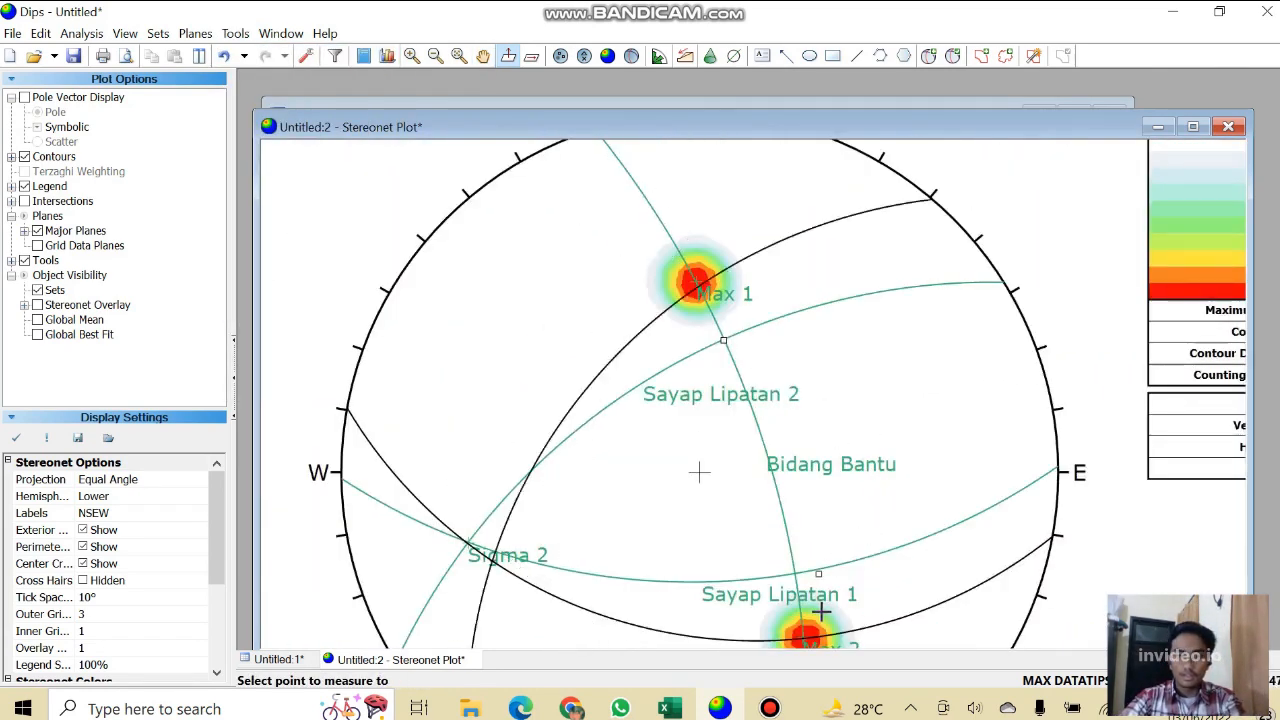
pyautogui.scroll(5, 820, 610)
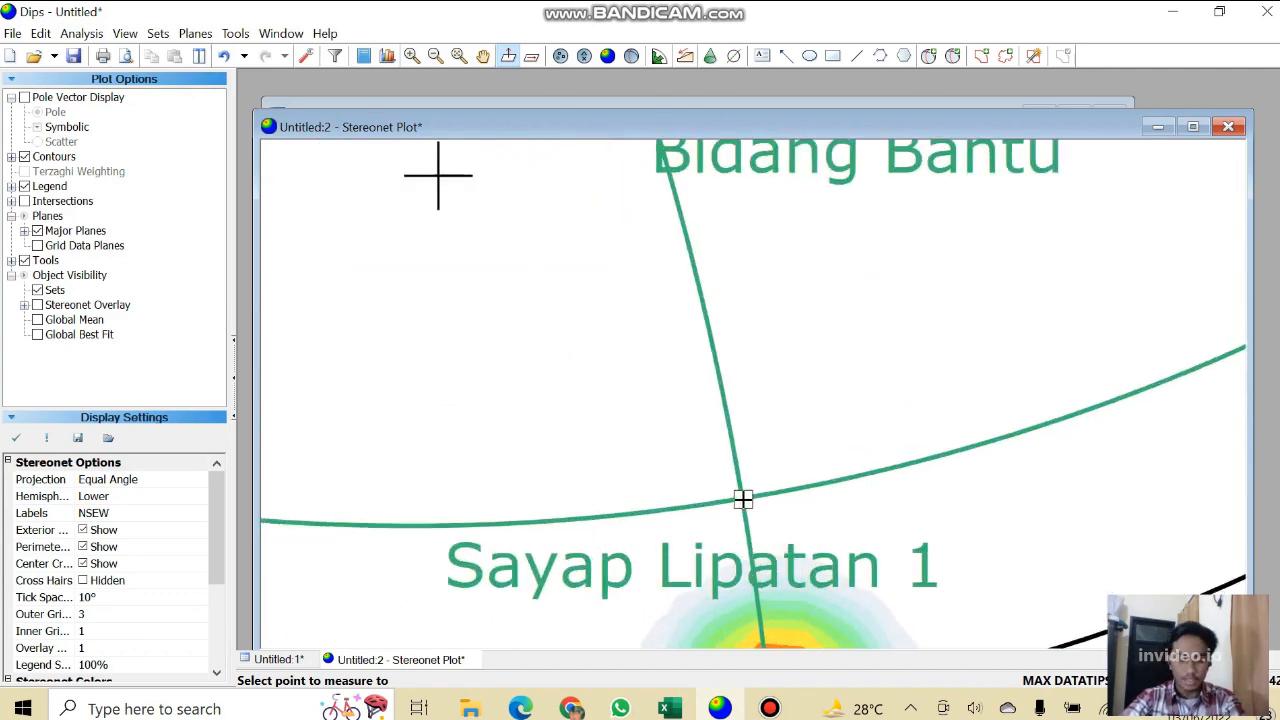
pyautogui.click(742, 498)
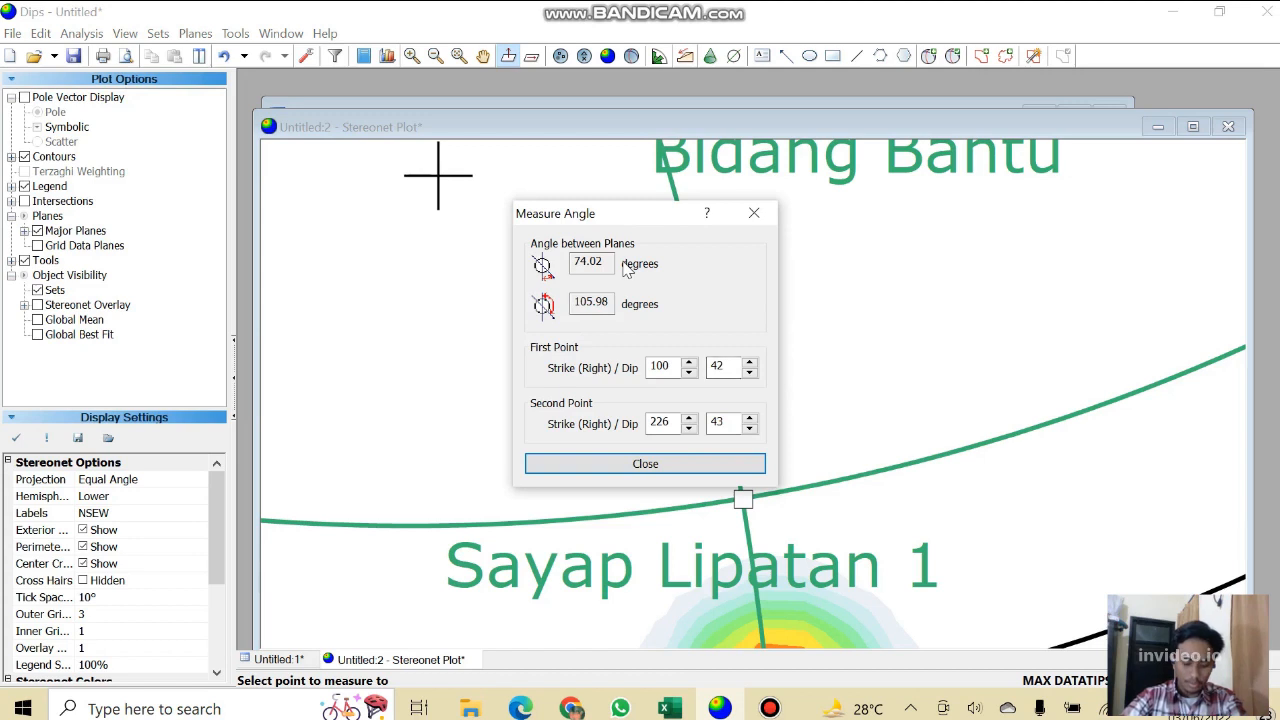
pyautogui.moveTo(604, 262); pyautogui.dragTo(540, 262)
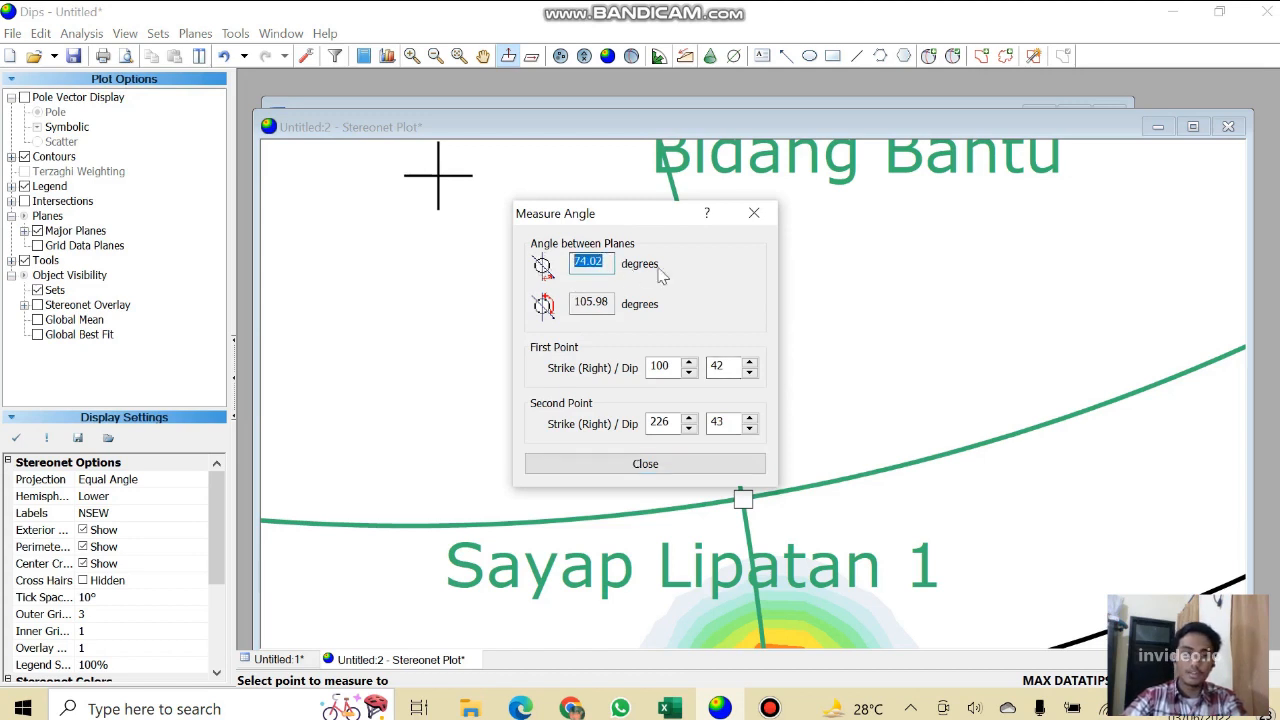
pyautogui.click(755, 214)
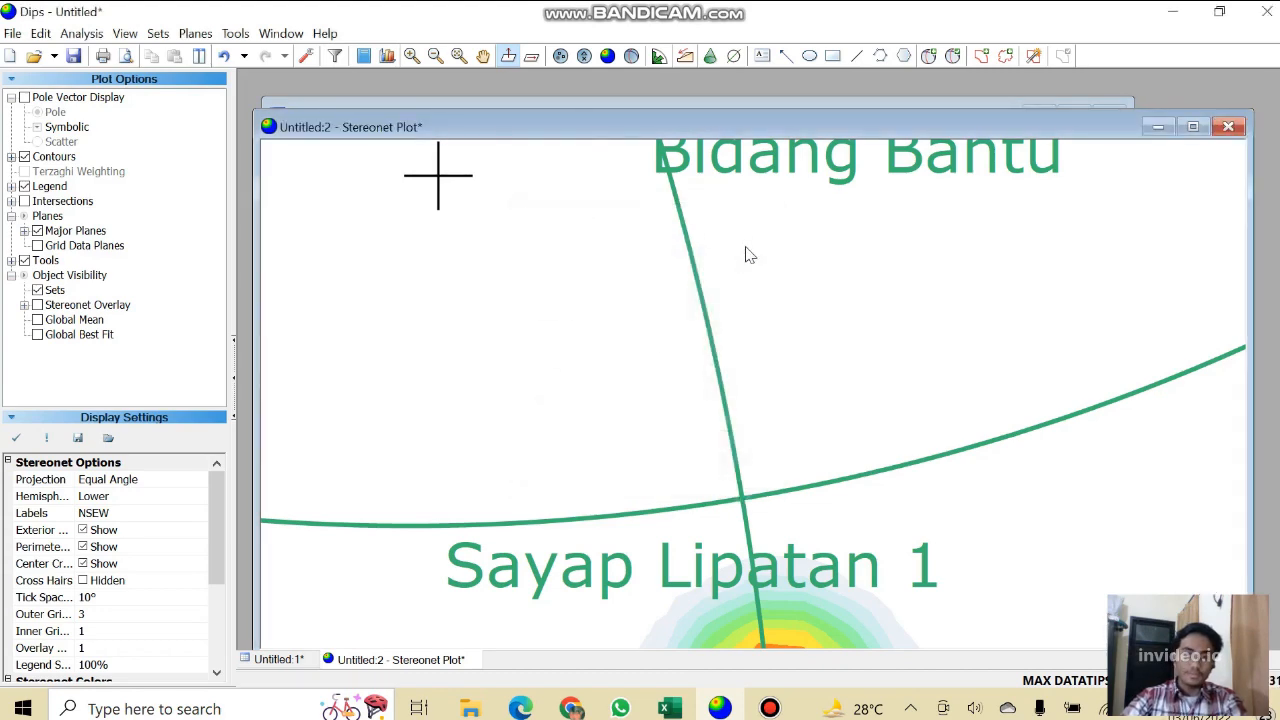
# Overlay a pitch grid along the Bidang Bantu plane by picking the Sigma 2 pole.
pyautogui.scroll(-5, 746, 254)
pyautogui.scroll(2, 757, 168)
pyautogui.scroll(2, 757, 168)
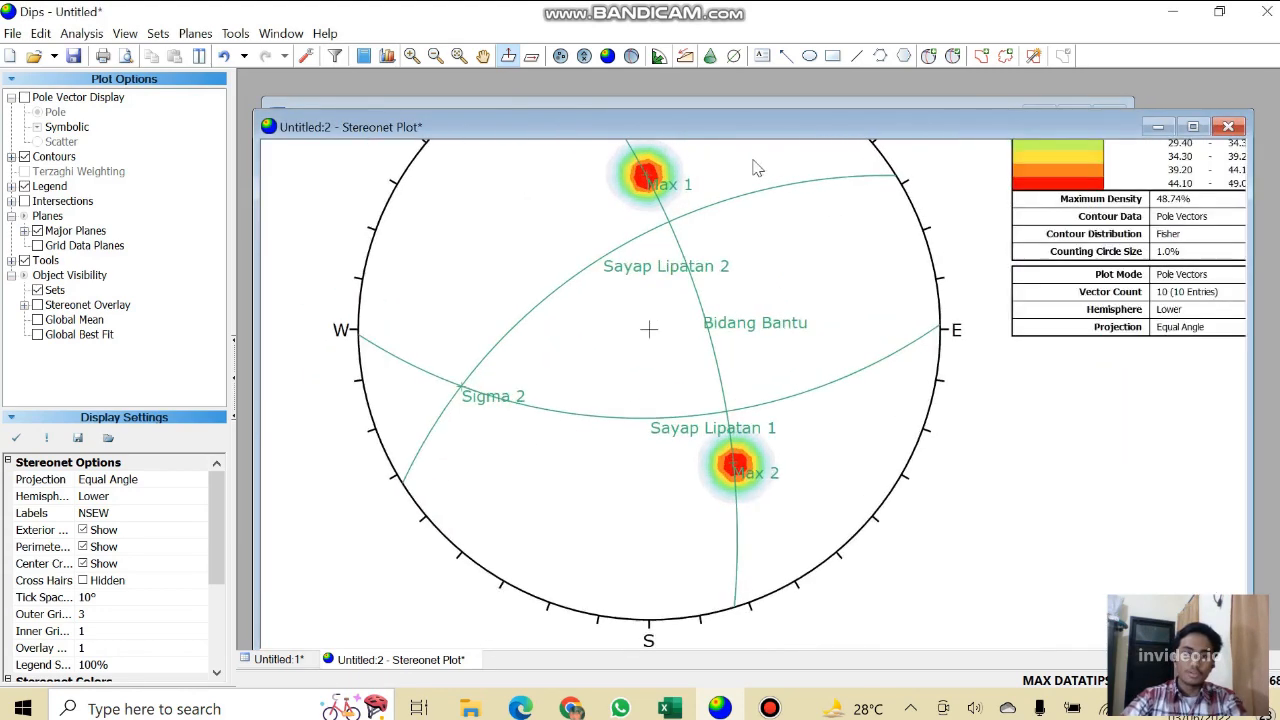
pyautogui.click(236, 33)
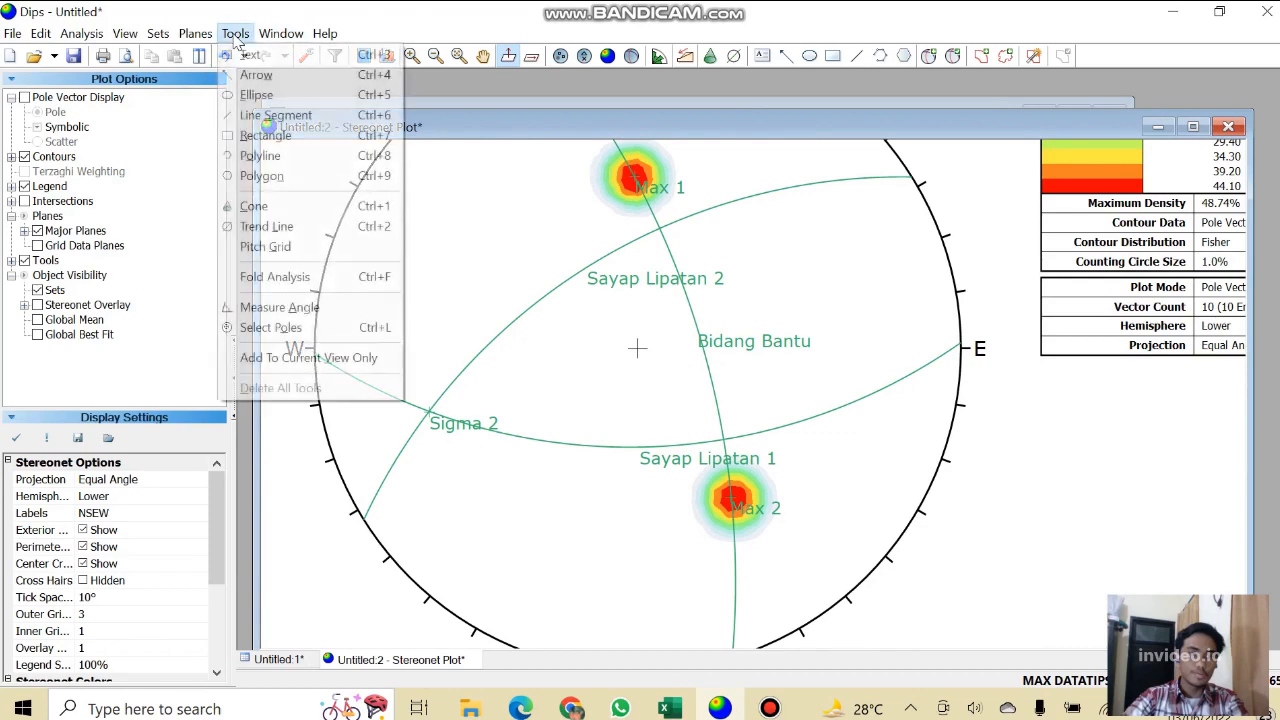
pyautogui.click(306, 247)
pyautogui.scroll(-3, 466, 409)
pyautogui.scroll(8, 480, 410)
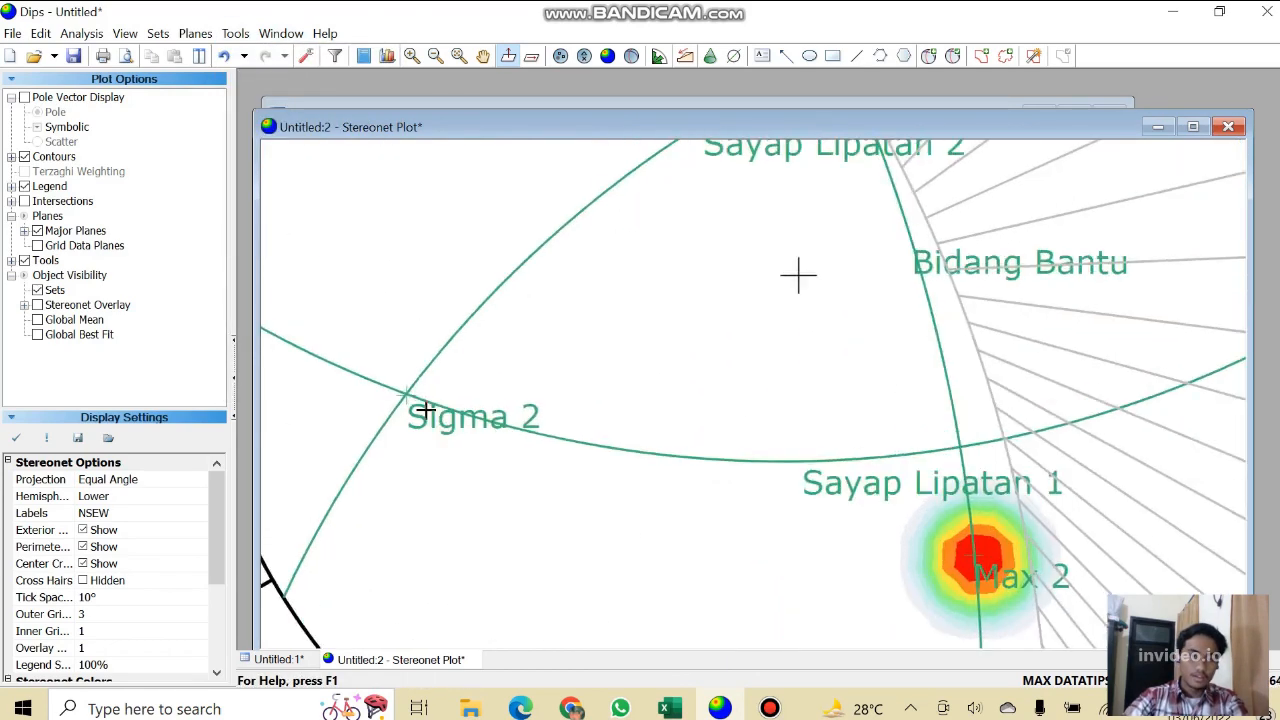
pyautogui.scroll(2, 500, 425)
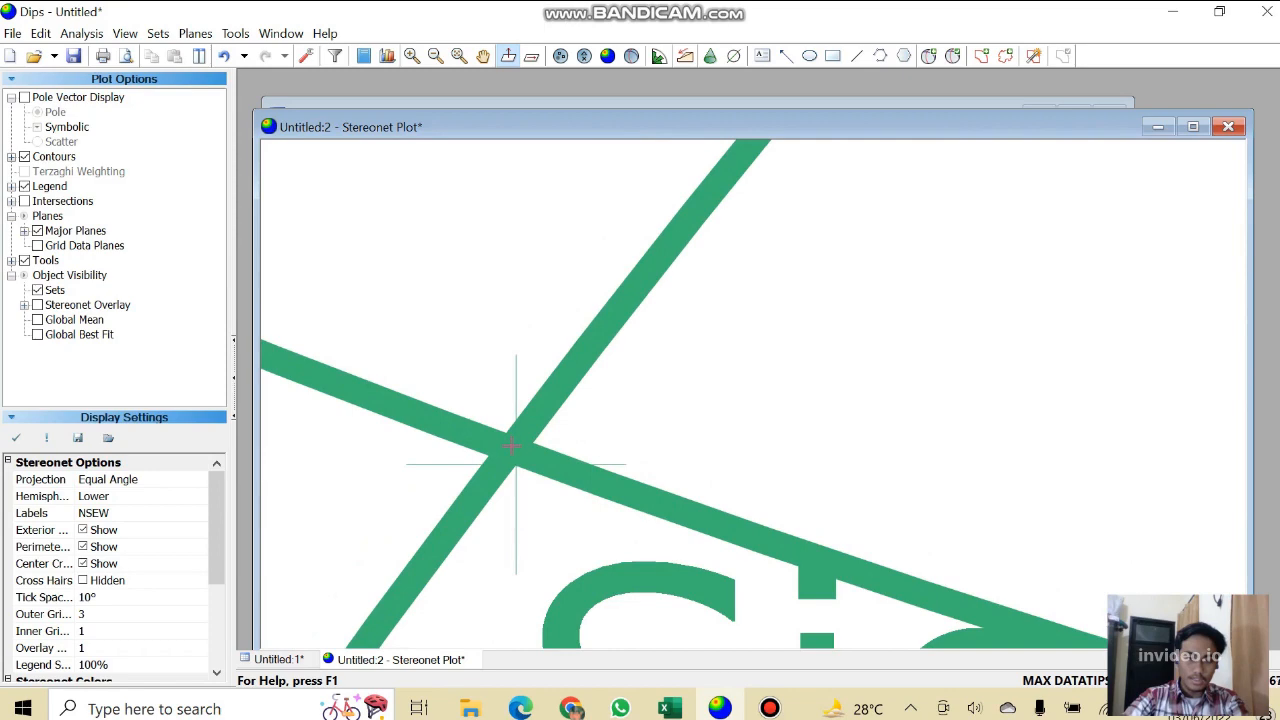
pyautogui.scroll(-4, 777, 257)
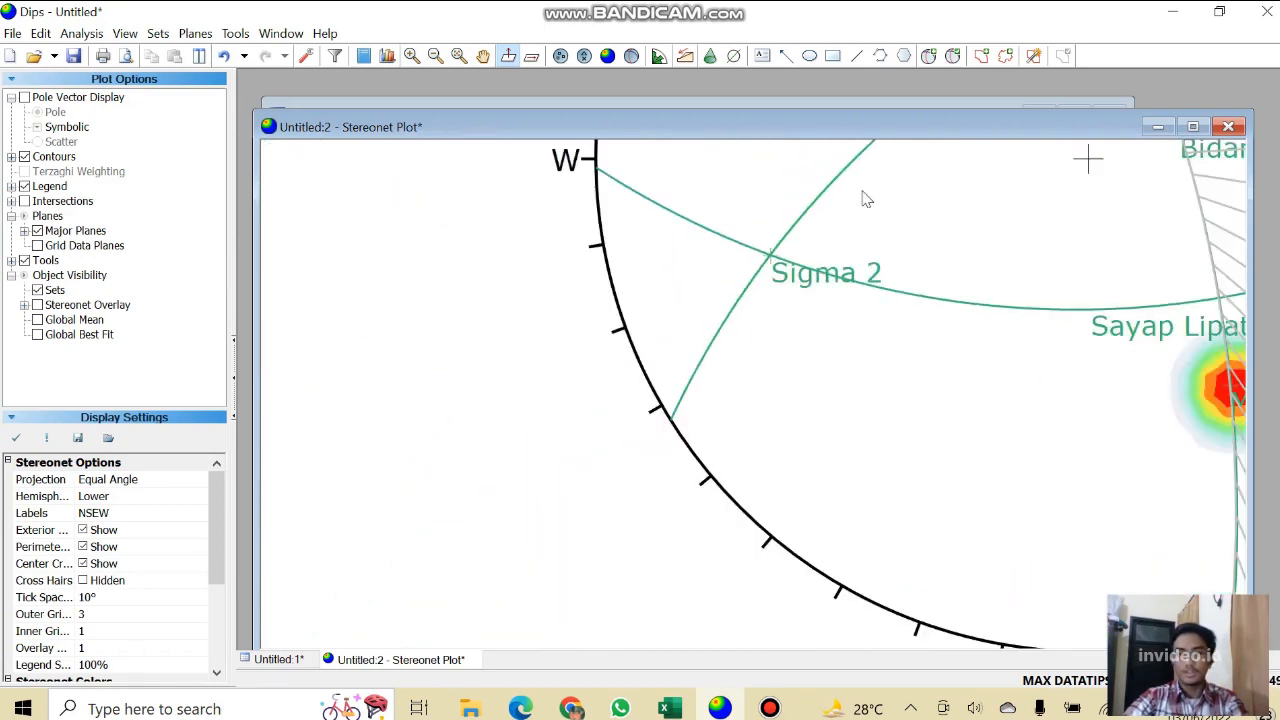
# Examine the pitch grid divisions along Bidang Bantu, starting from where it crosses Sayap Lipatan 2.
pyautogui.click(482, 58)
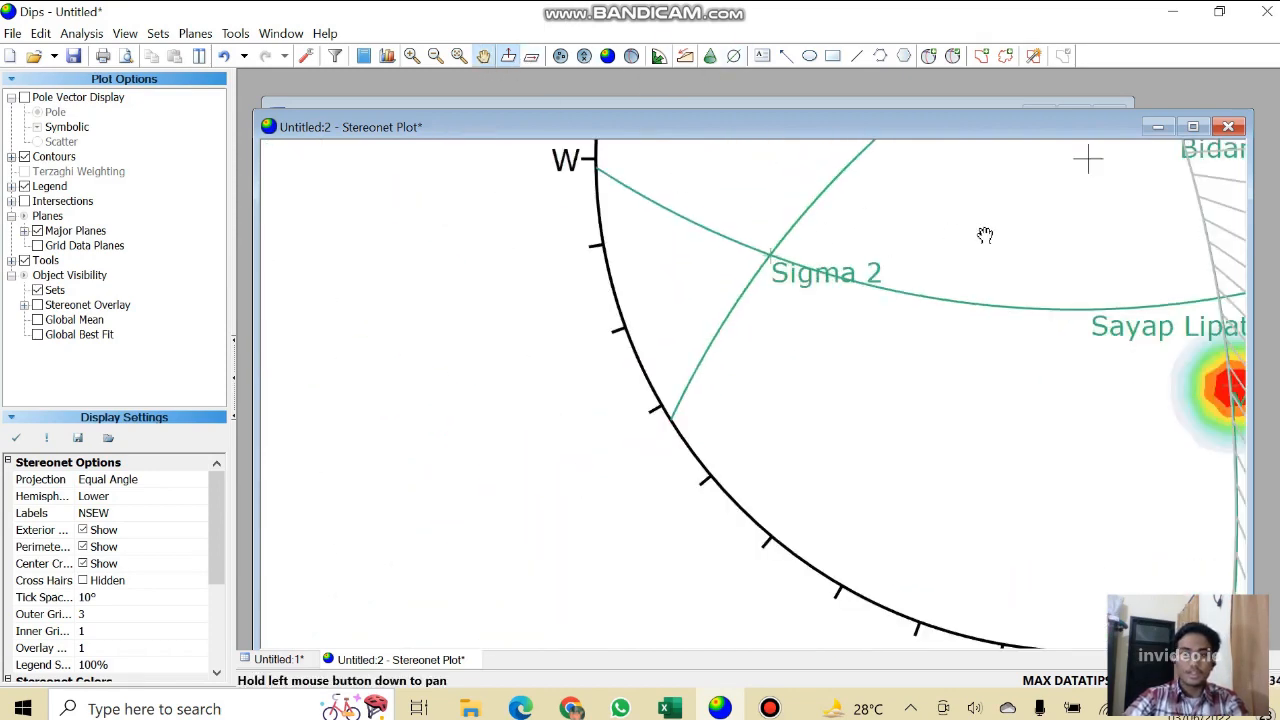
pyautogui.moveTo(983, 234); pyautogui.dragTo(549, 480)
pyautogui.moveTo(744, 295); pyautogui.dragTo(747, 381)
pyautogui.scroll(3, 747, 381)
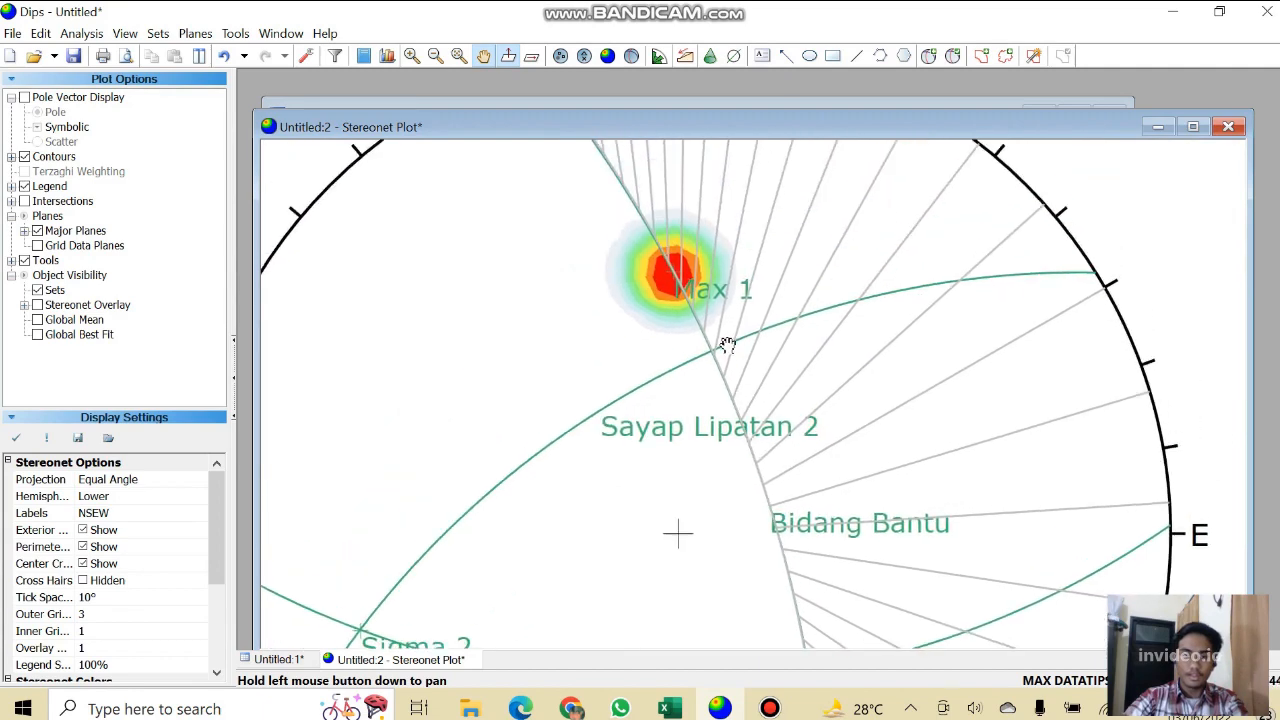
pyautogui.scroll(2, 734, 370)
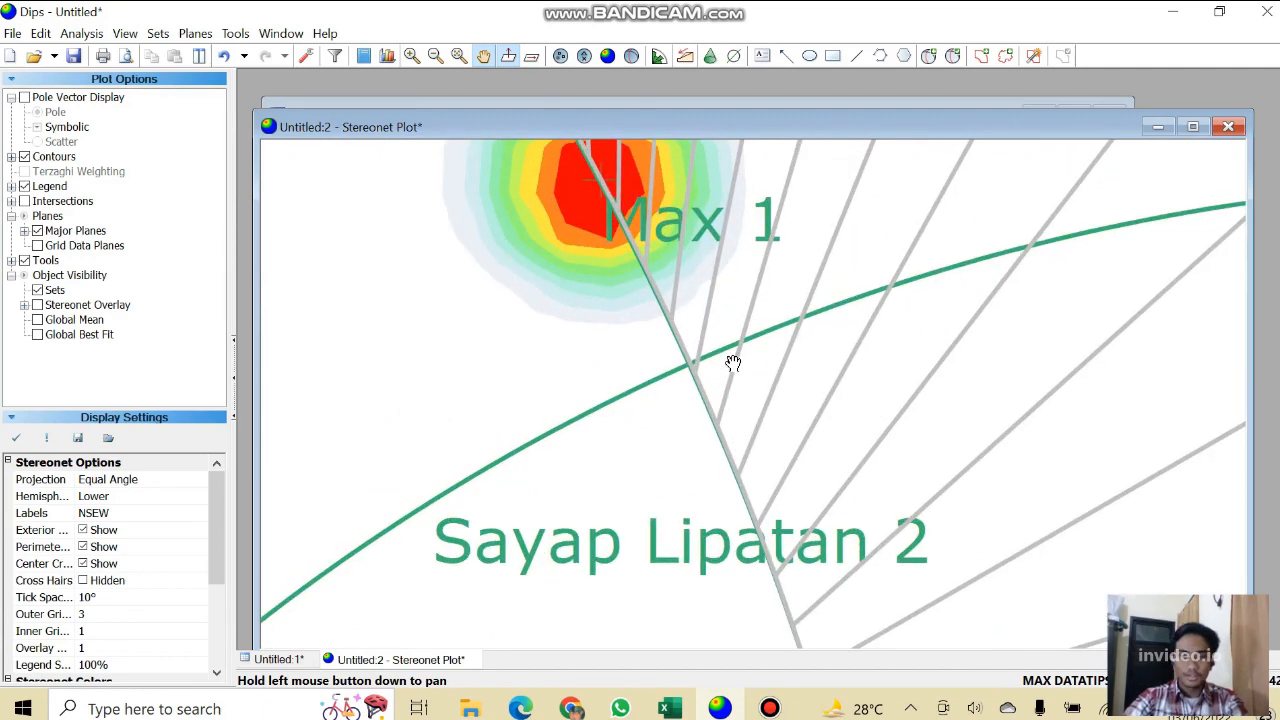
pyautogui.scroll(-2, 733, 362)
pyautogui.scroll(-2, 811, 414)
pyautogui.click(769, 708)
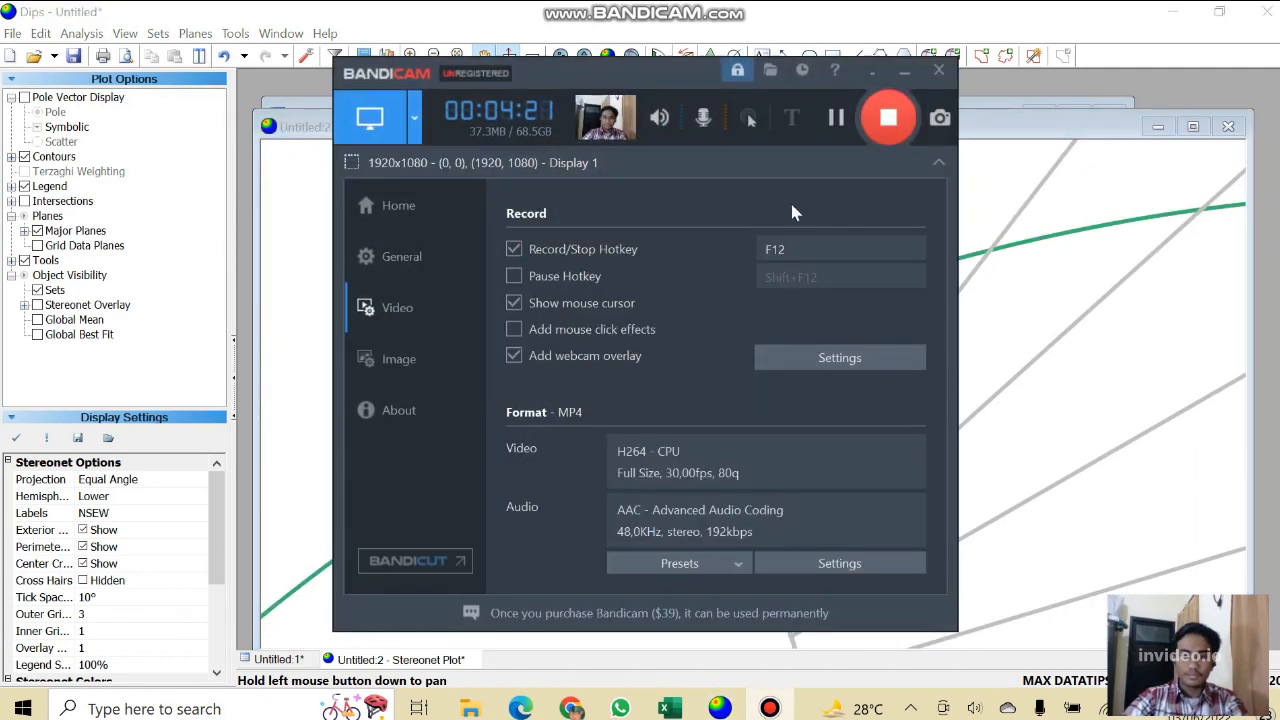
pyautogui.click(867, 74)
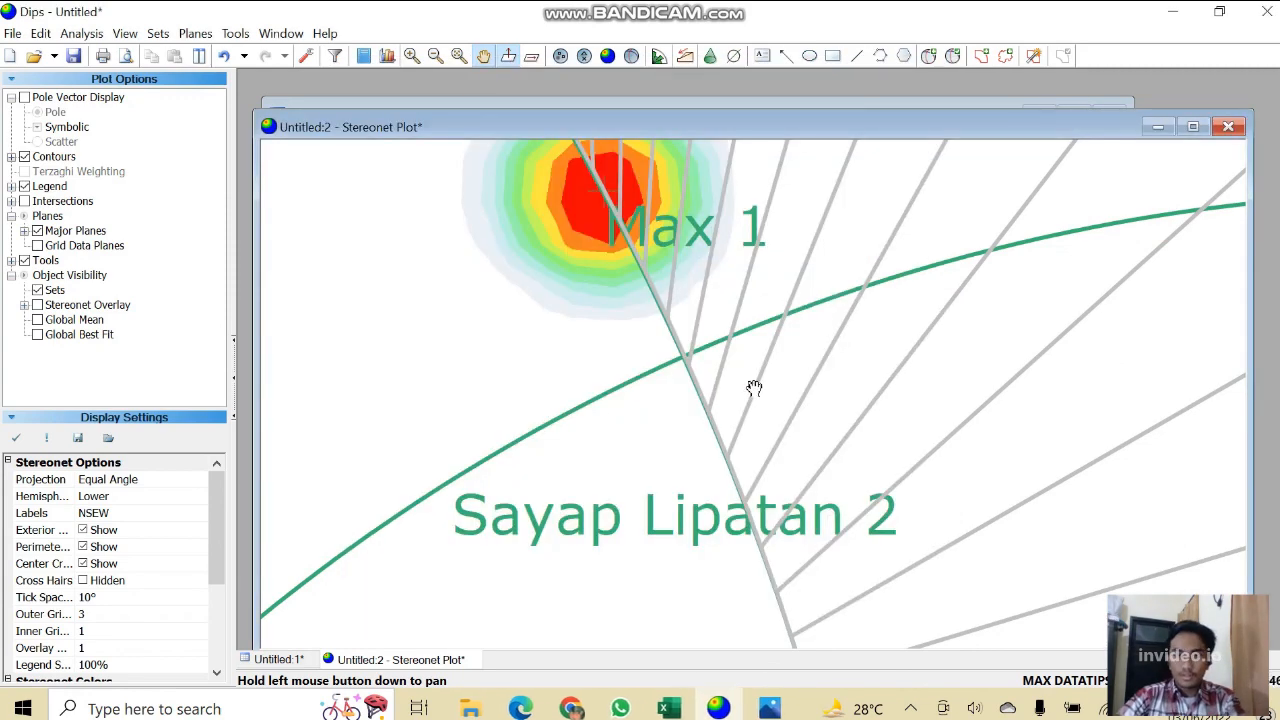
pyautogui.scroll(-5, 712, 394)
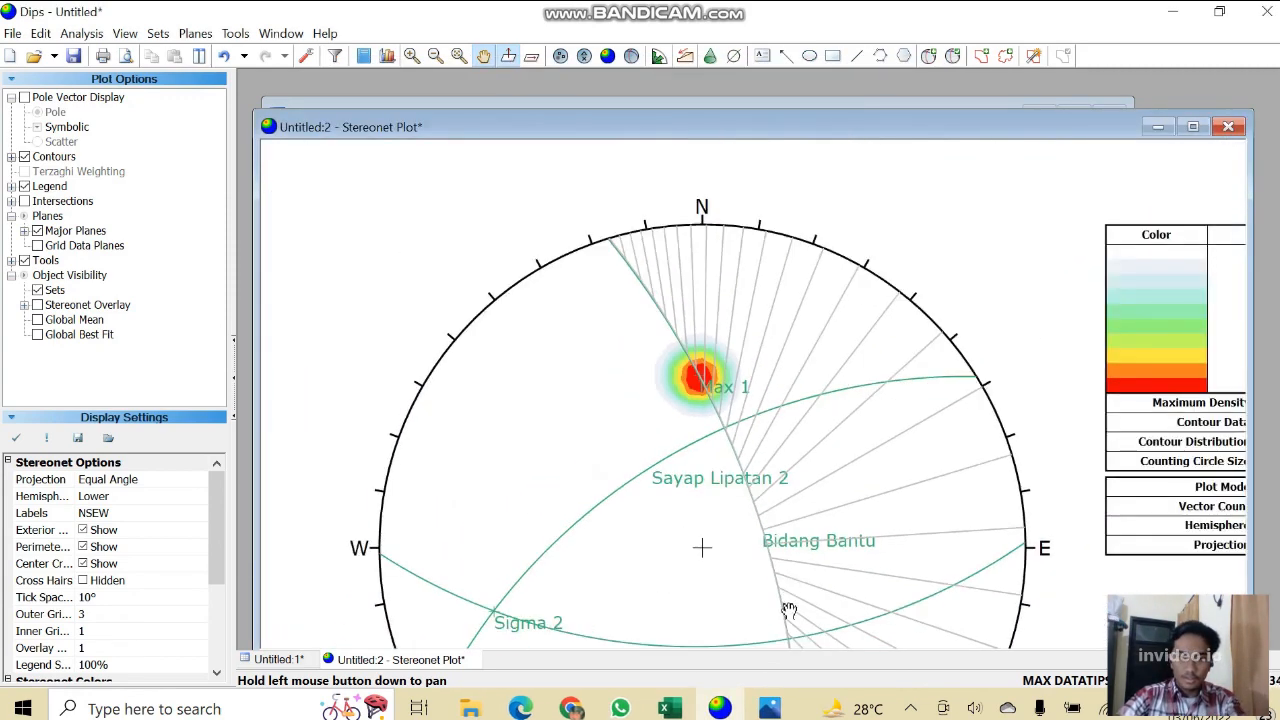
pyautogui.scroll(4, 789, 590)
pyautogui.scroll(1, 725, 333)
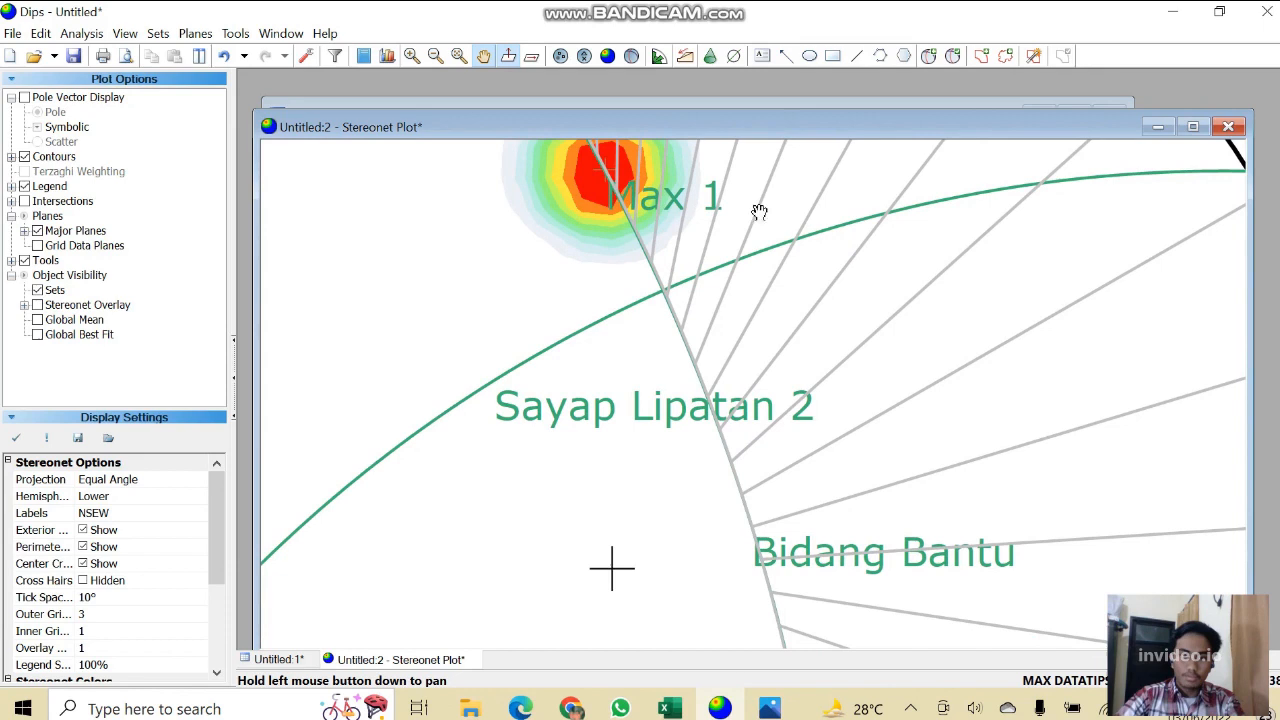
# Add a user plane with strike/dip 148/23 on Bidang Bantu between the two fold limbs, labelled "Sigma 1", showing only its pole and label.
pyautogui.click(928, 56)
pyautogui.scroll(1, 728, 287)
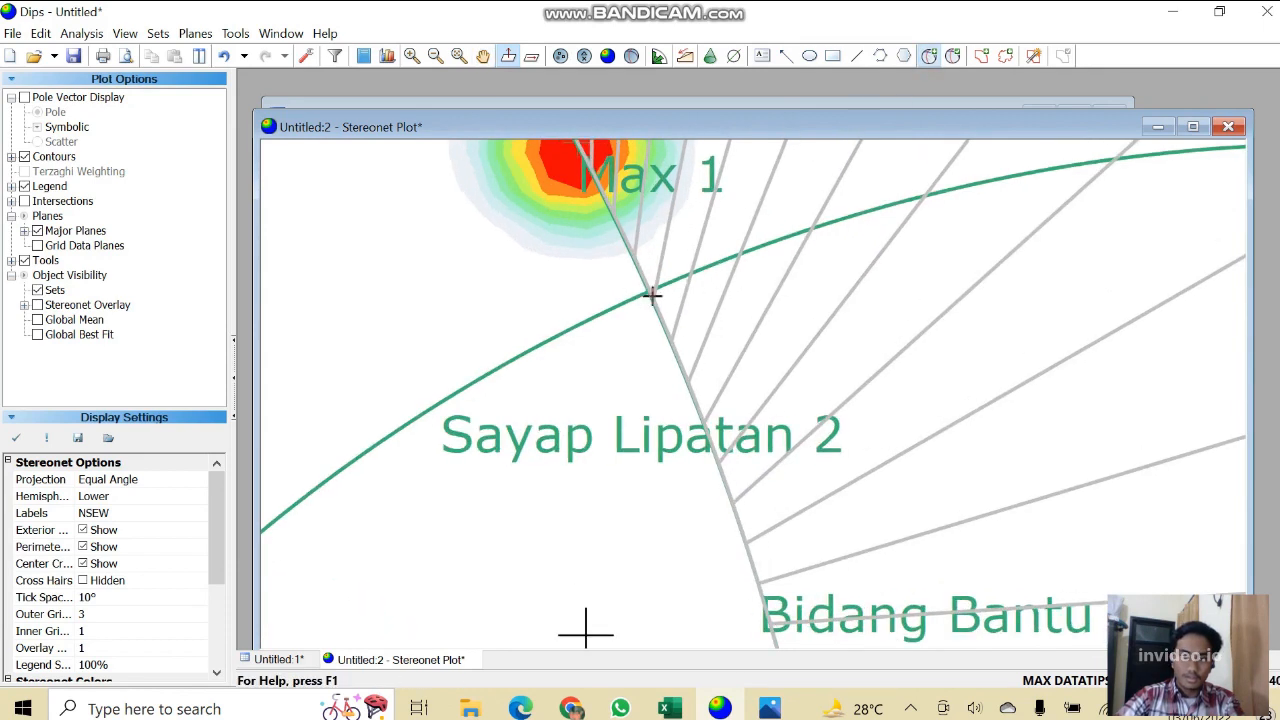
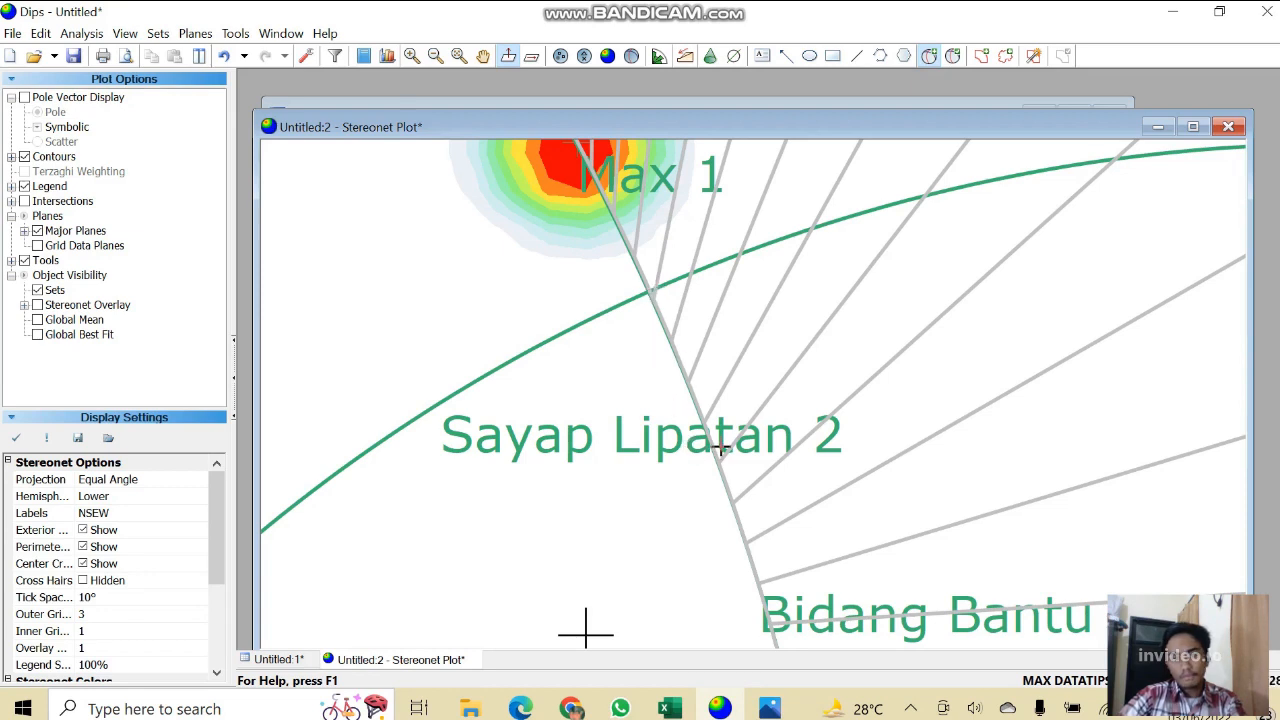
pyautogui.scroll(2, 754, 538)
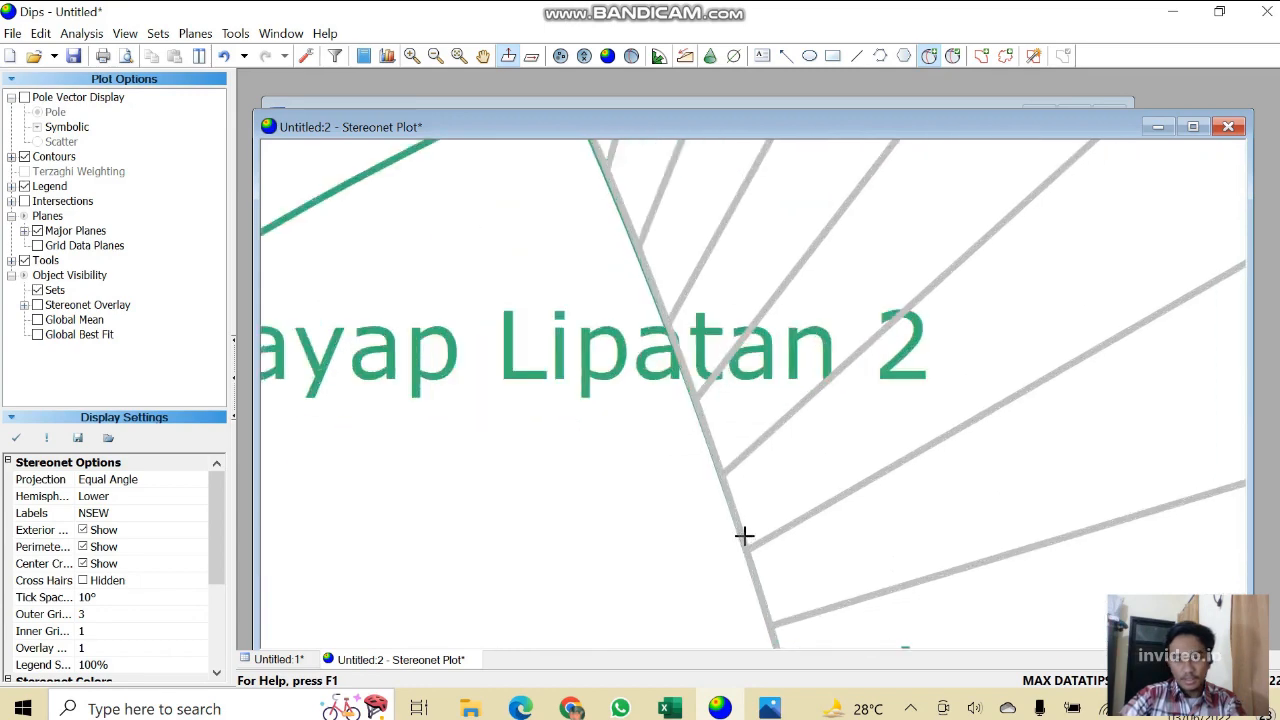
pyautogui.click(742, 536)
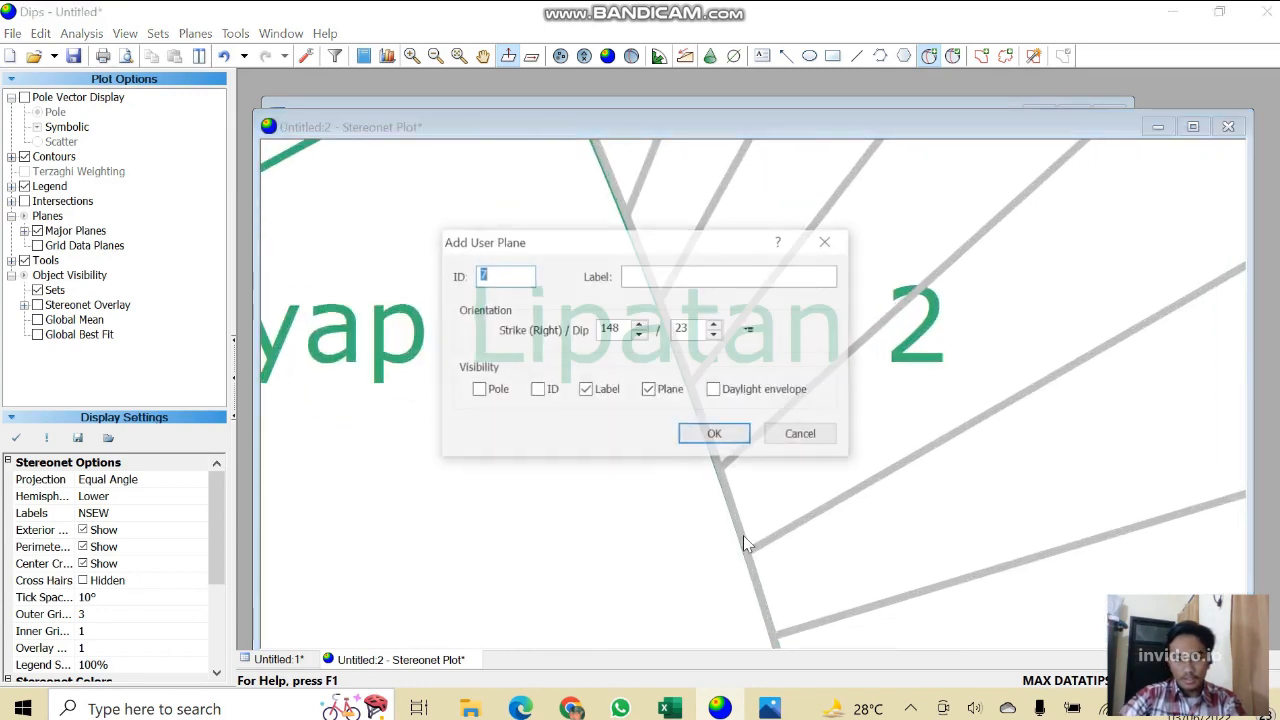
pyautogui.click(673, 275)
pyautogui.write('Sigm')
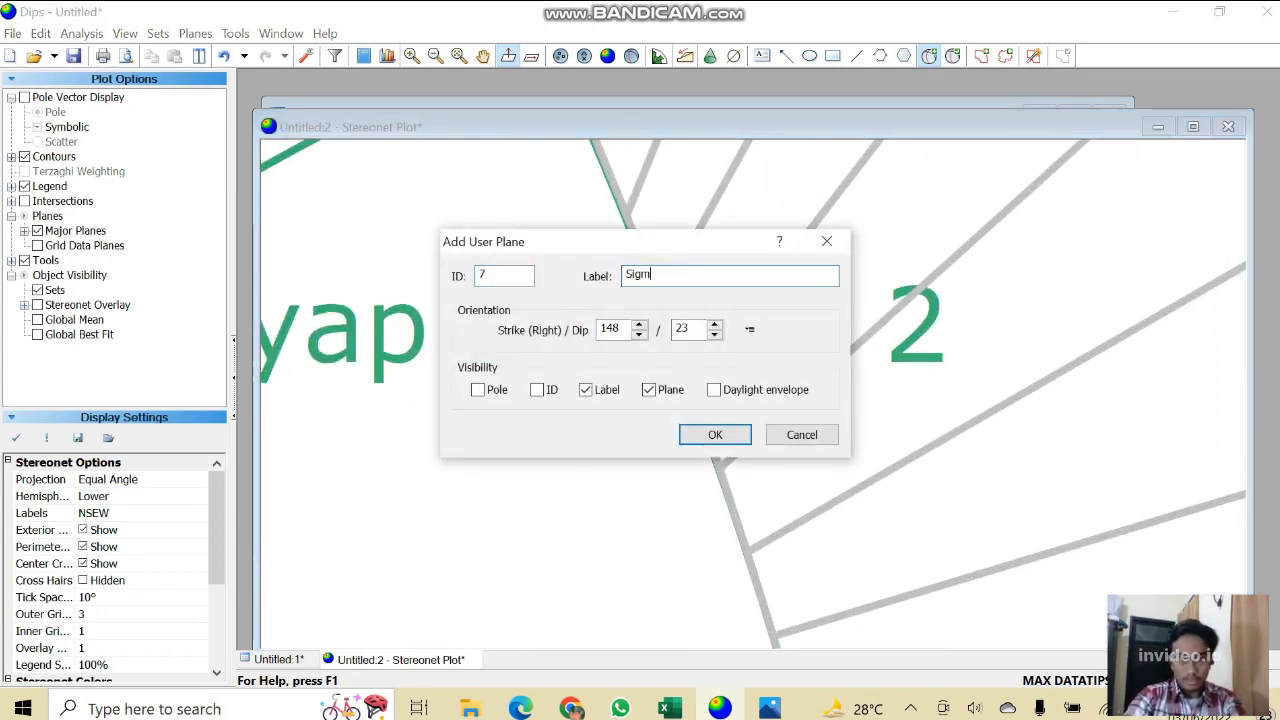
pyautogui.write('a 1')
pyautogui.click(477, 389)
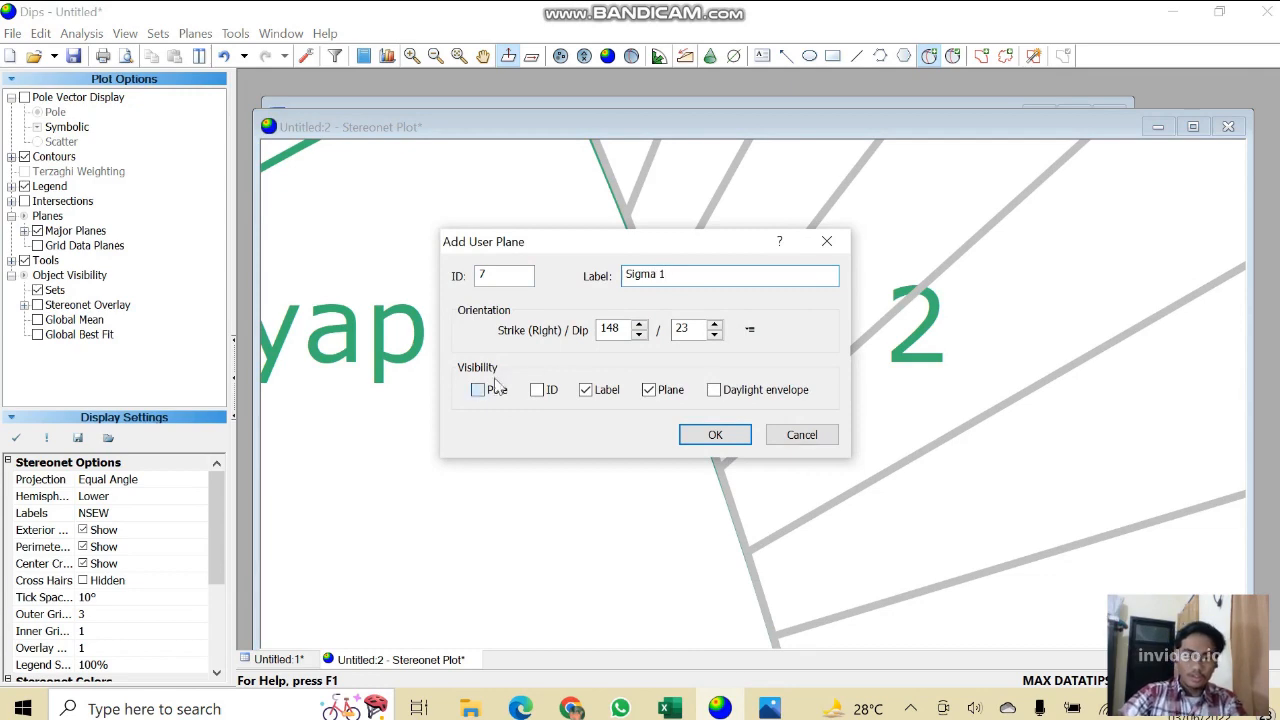
pyautogui.click(648, 389)
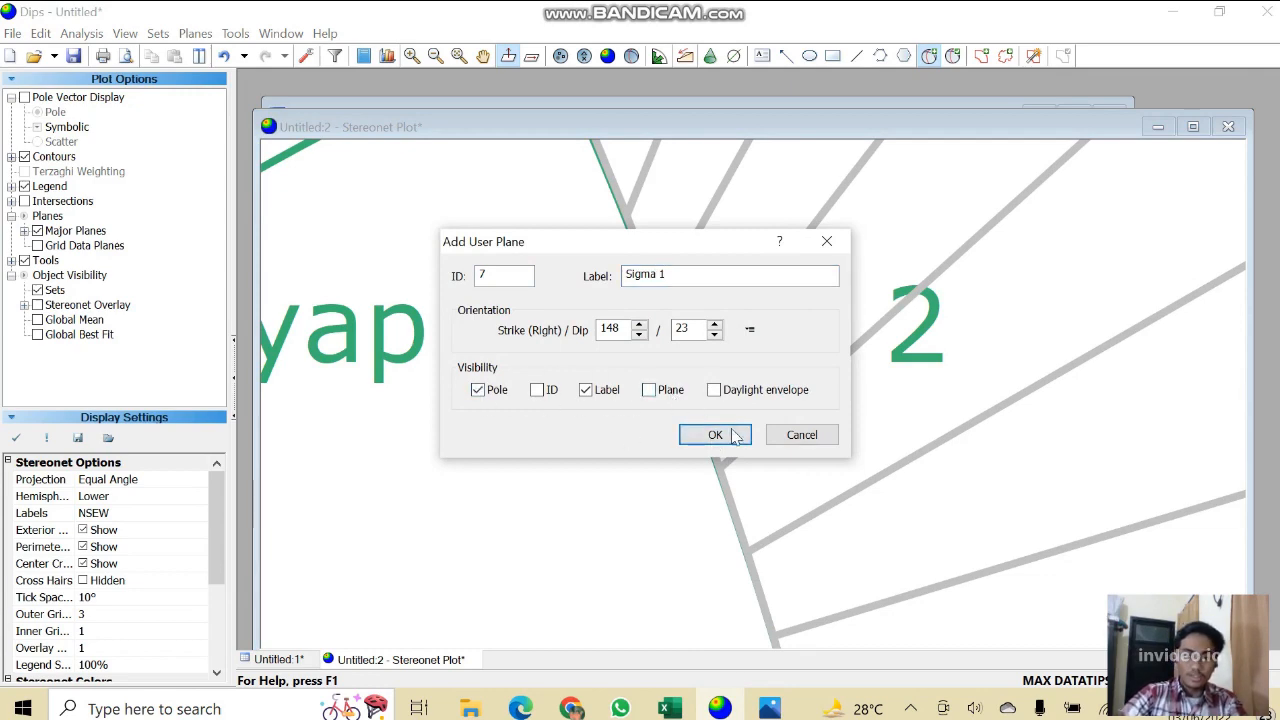
pyautogui.click(714, 438)
pyautogui.scroll(-5, 808, 370)
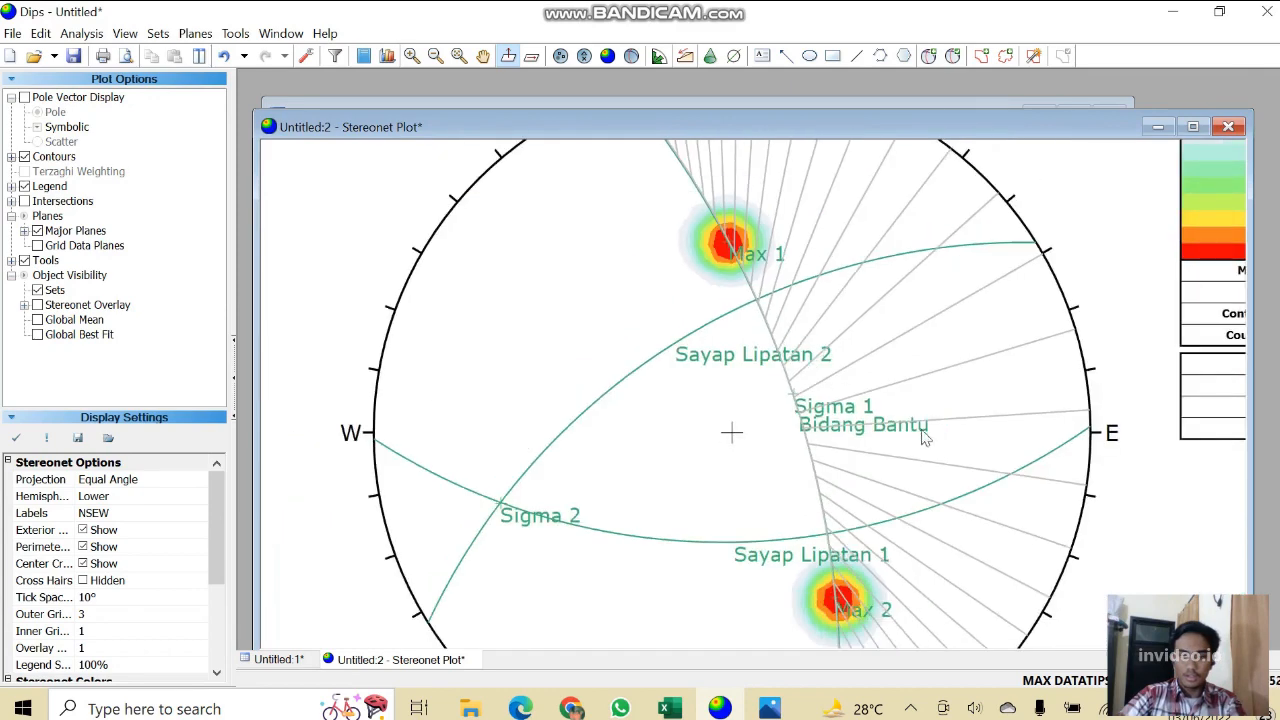
# Add a user plane with strike/dip 251/84 near the southern end of Bidang Bantu, labelled "Sigma 3", showing only its pole and label.
pyautogui.scroll(2, 928, 518)
pyautogui.scroll(-3, 955, 530)
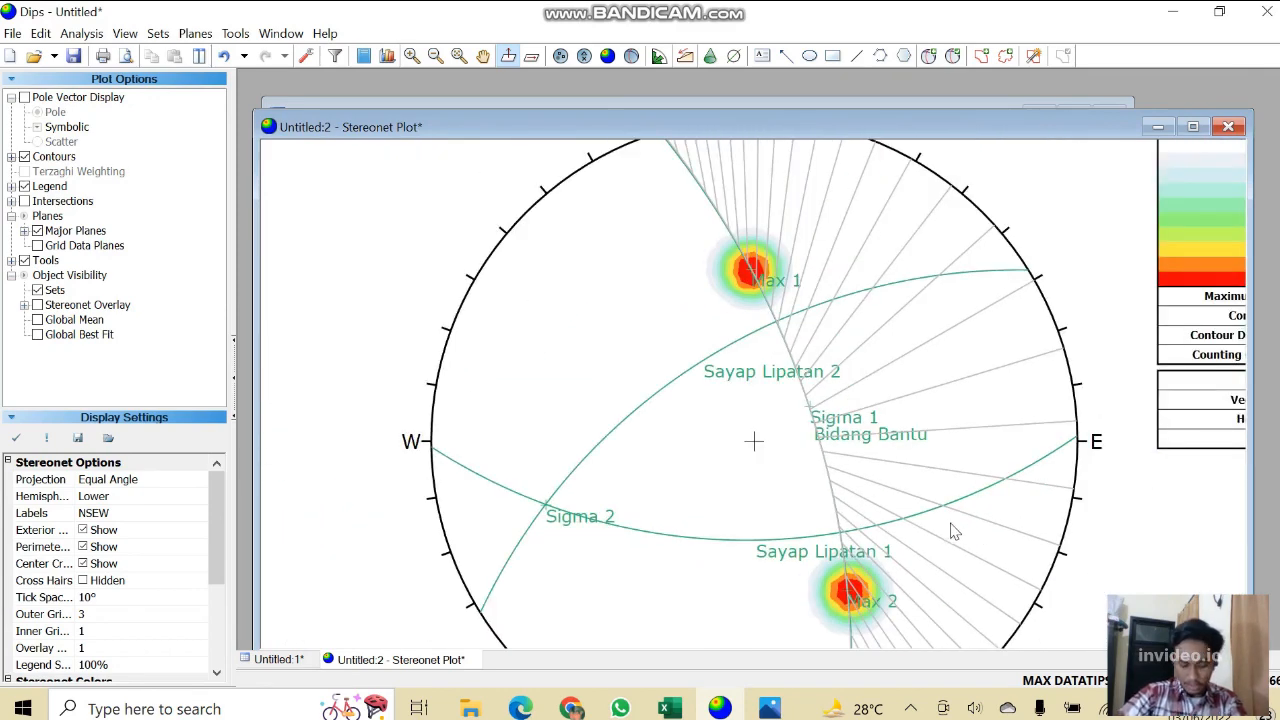
pyautogui.scroll(-4, 930, 605)
pyautogui.scroll(4, 997, 527)
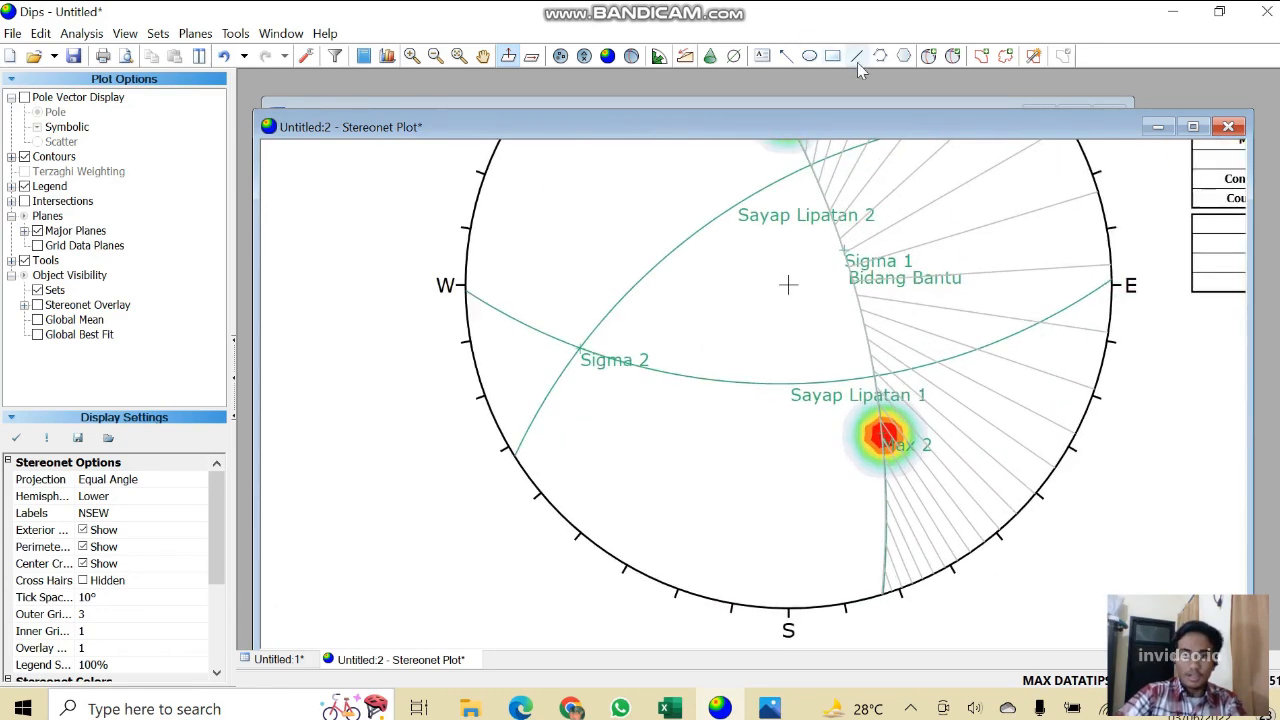
pyautogui.click(929, 55)
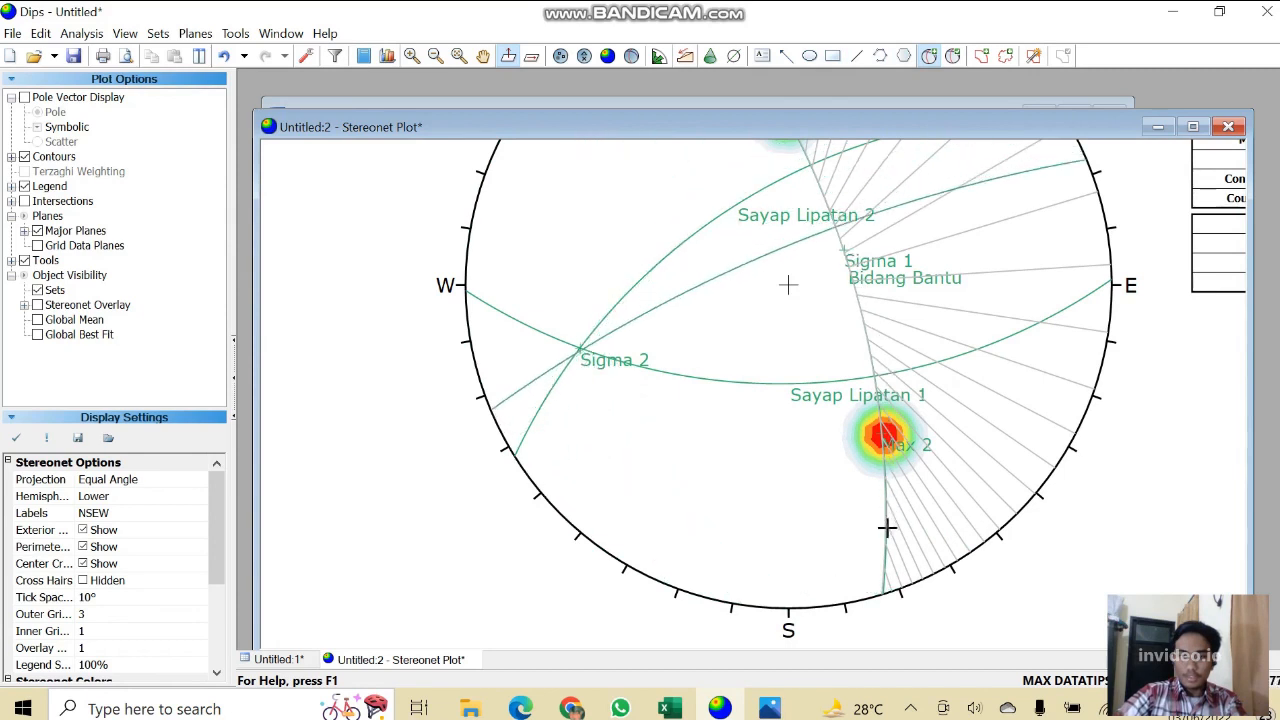
pyautogui.scroll(1, 886, 560)
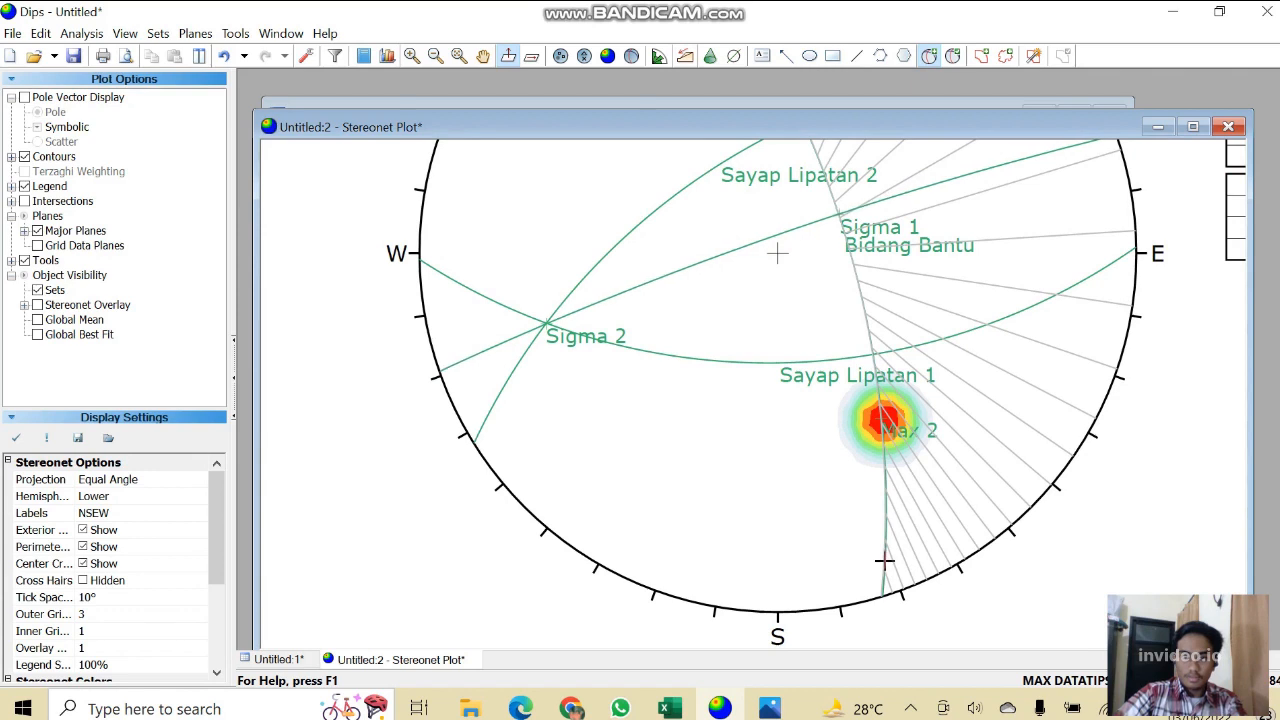
pyautogui.click(884, 561)
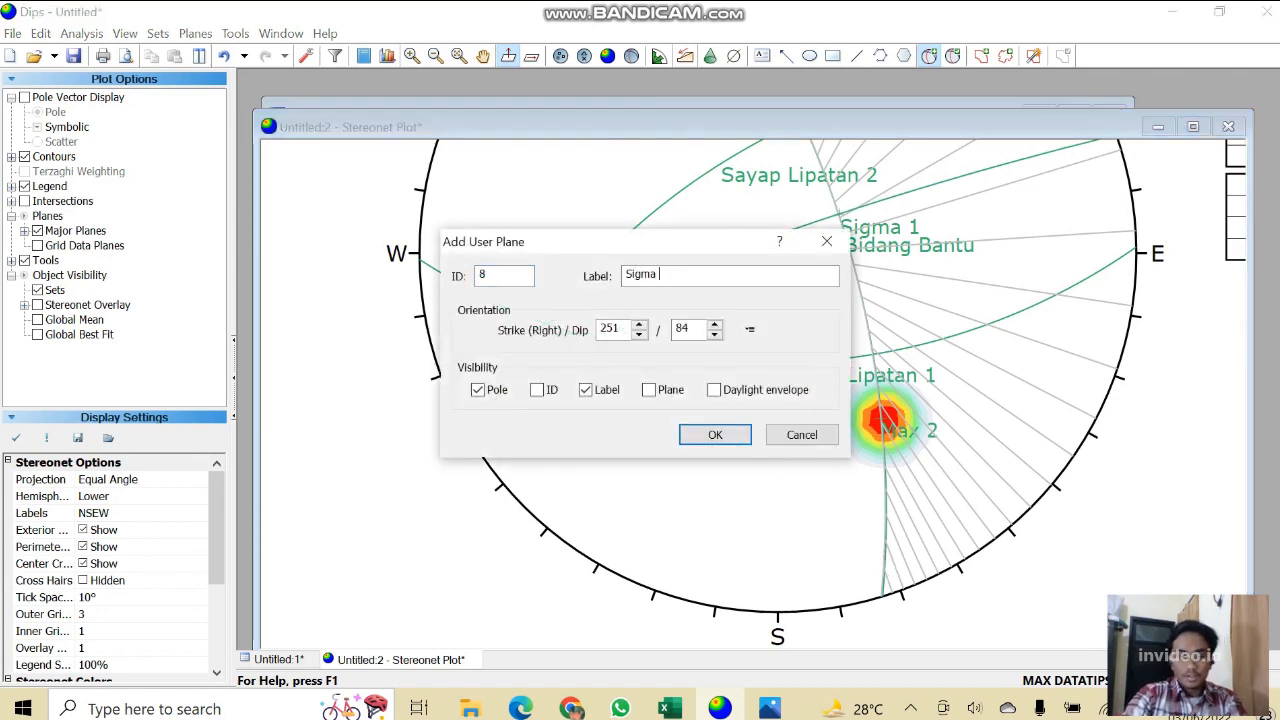
pyautogui.write('2')
pyautogui.press('Return')
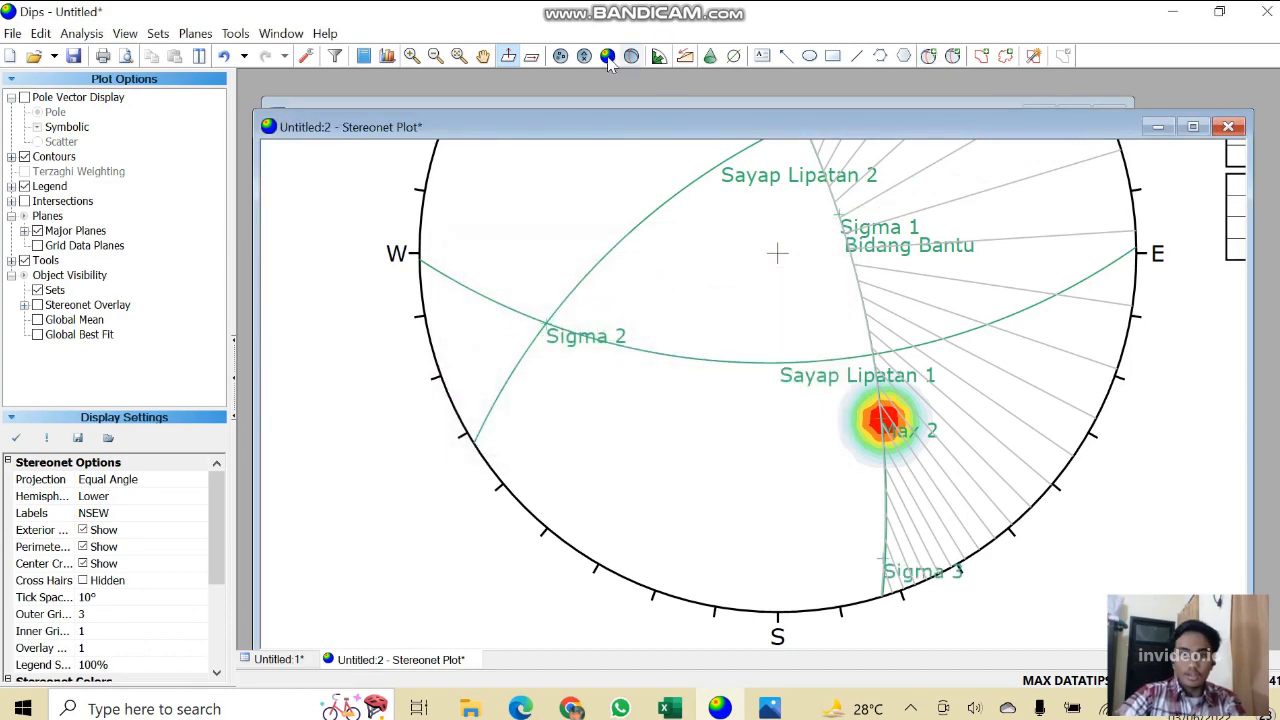
# Measure the angle between the Sigma 1 and Sigma 3 poles along Bidang Bantu.
pyautogui.click(235, 33)
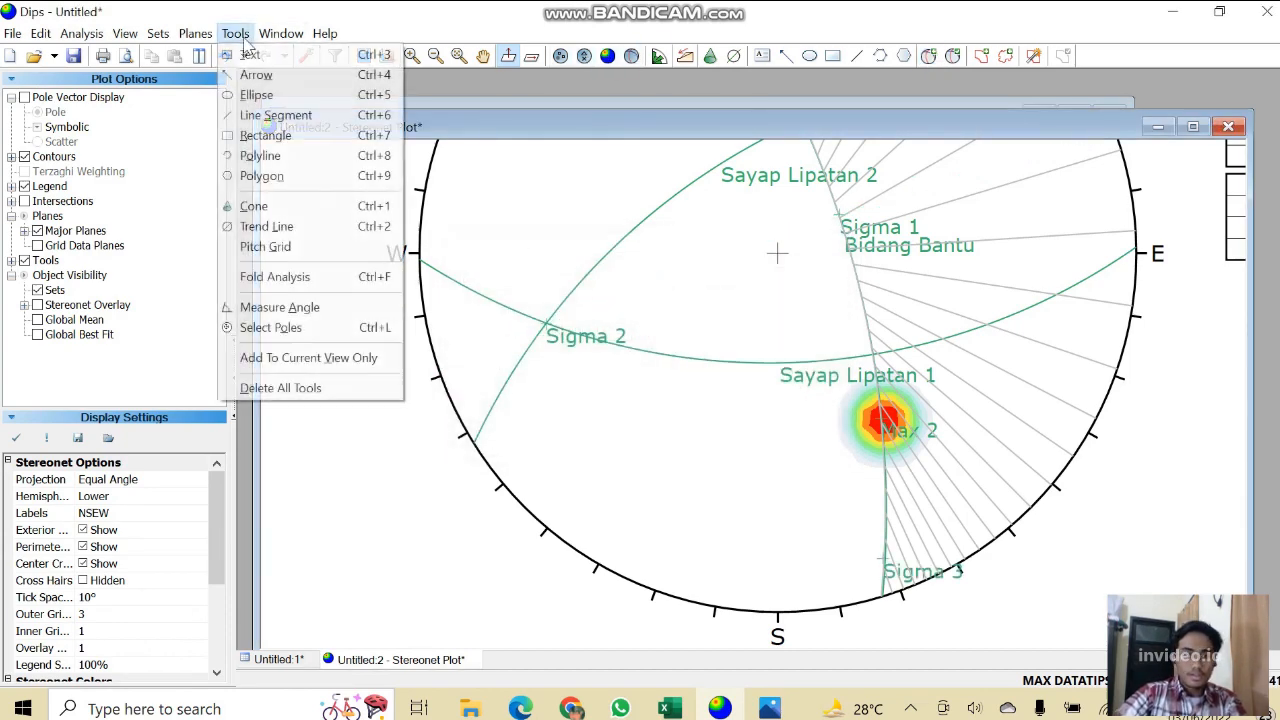
pyautogui.click(287, 310)
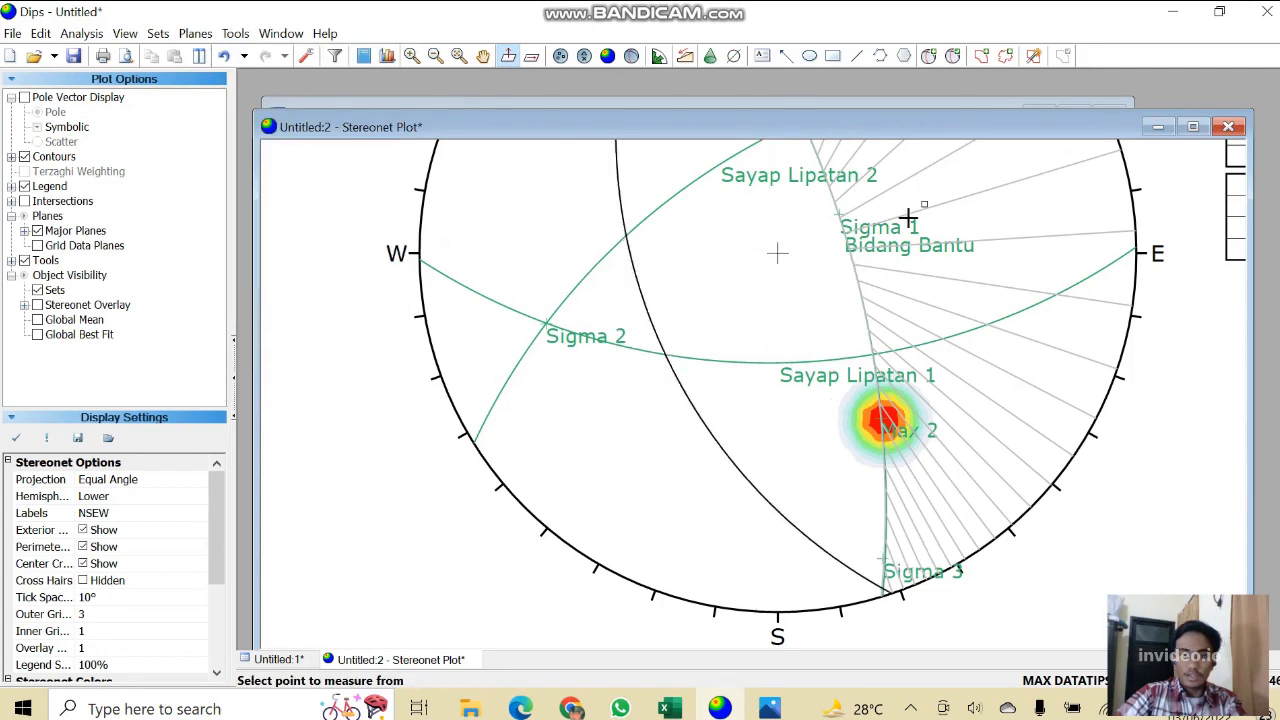
pyautogui.scroll(4, 835, 222)
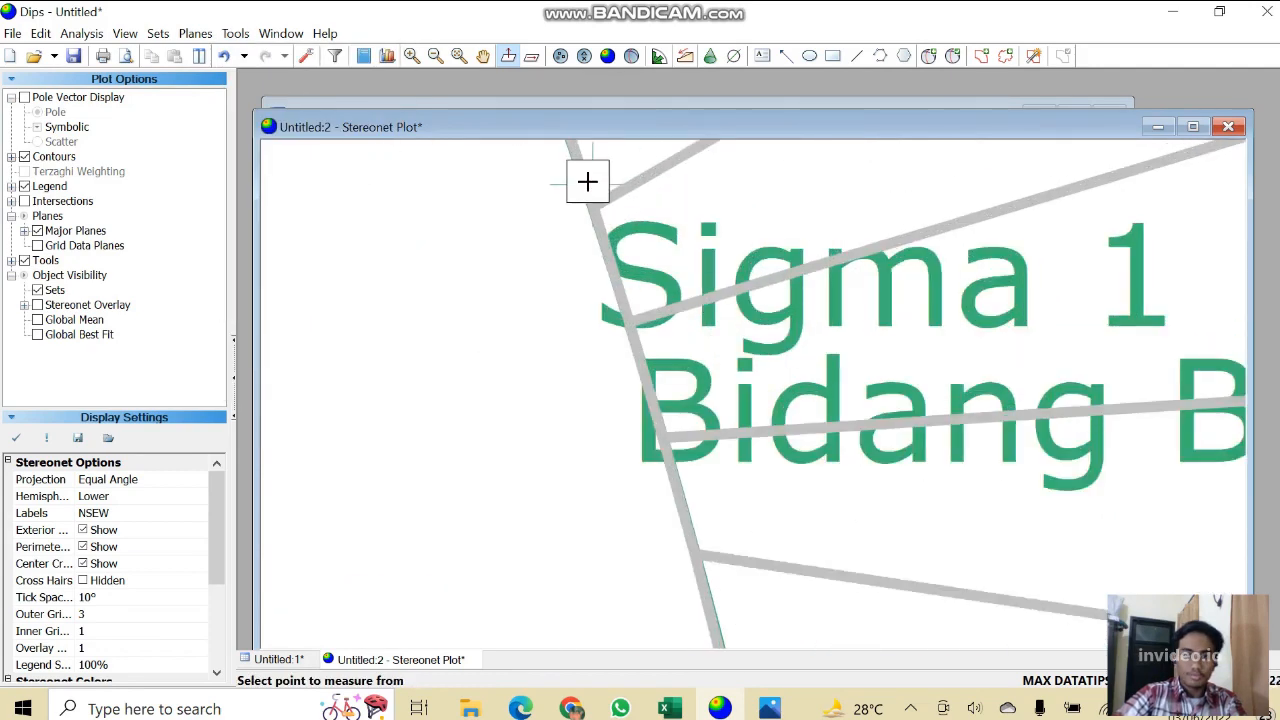
pyautogui.click(588, 190)
pyautogui.scroll(-4, 700, 371)
pyautogui.scroll(-4, 712, 462)
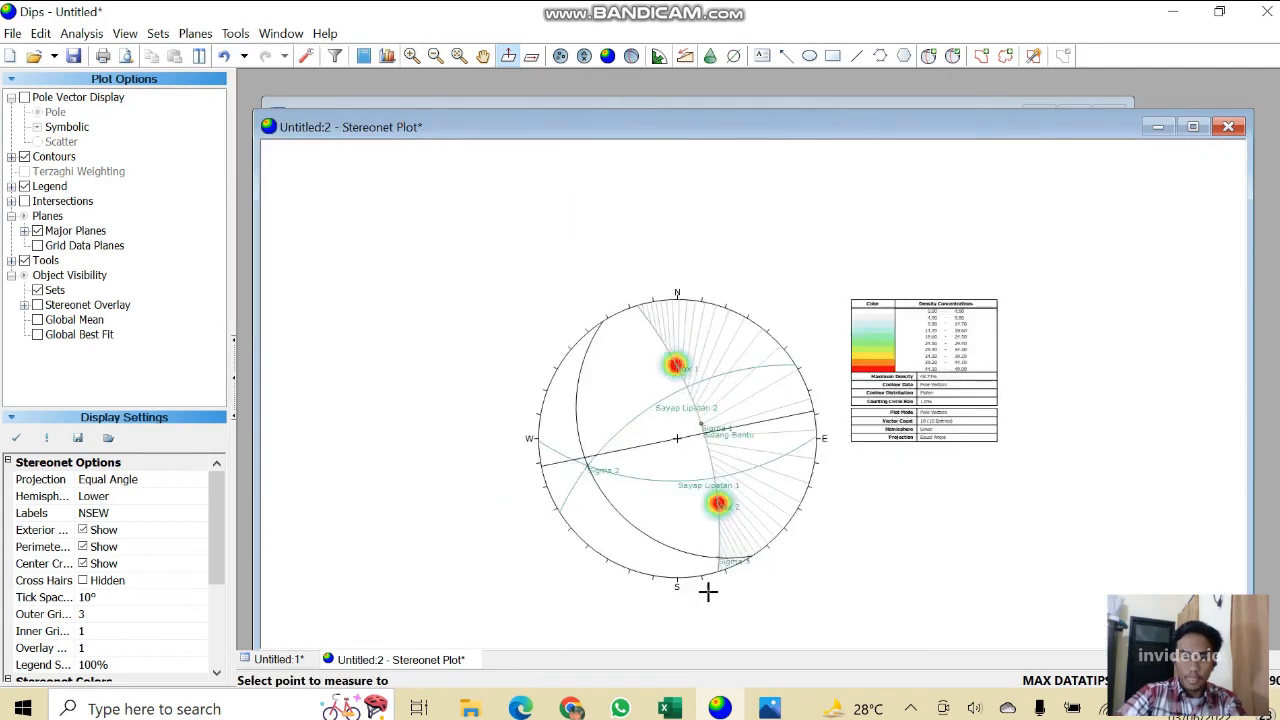
pyautogui.scroll(6, 709, 591)
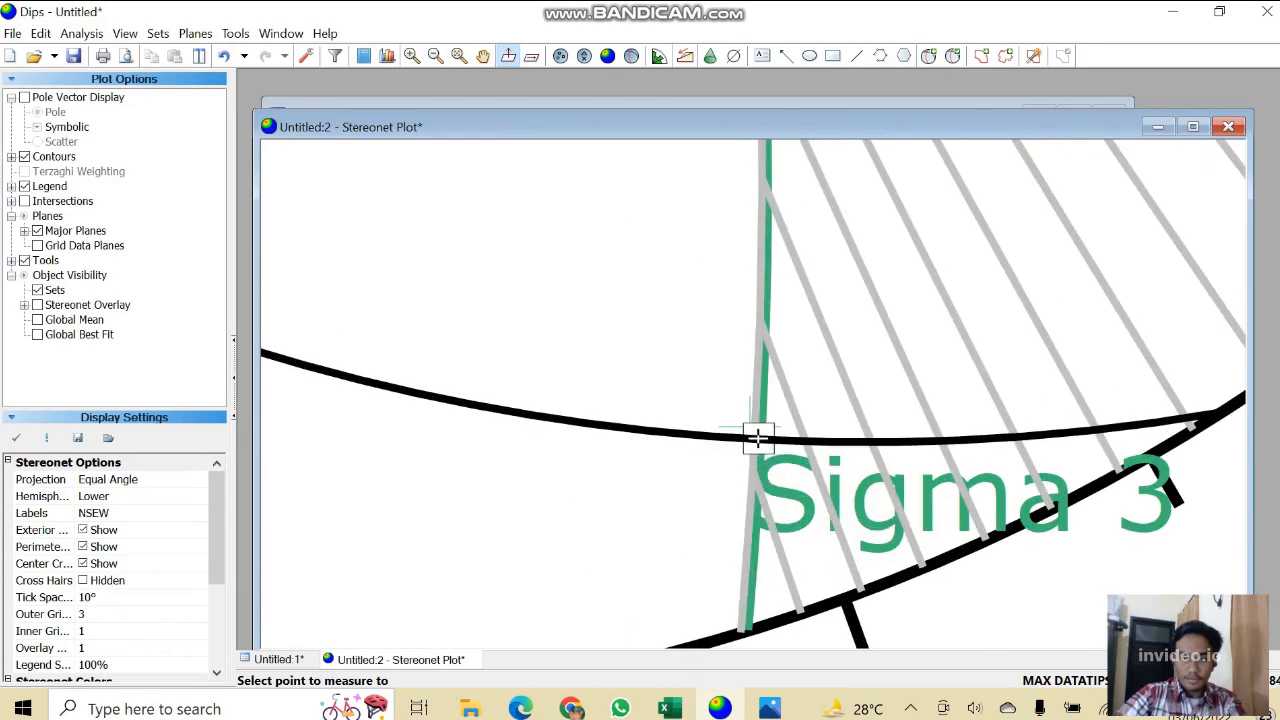
pyautogui.click(758, 437)
pyautogui.click(771, 216)
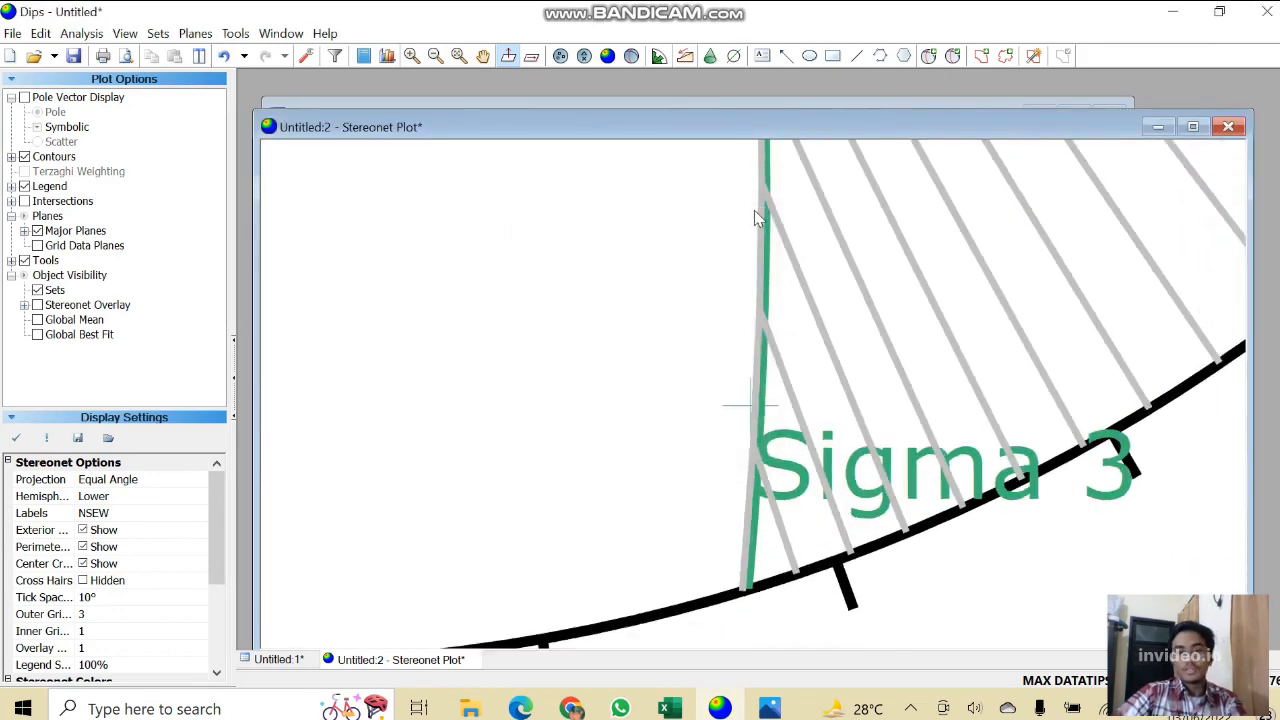
# Add a user plane with strike/dip 251/85 using the Sigma 3 pole, labelled "Axial Plane", showing only its plane and label.
pyautogui.scroll(-5, 730, 190)
pyautogui.click(483, 57)
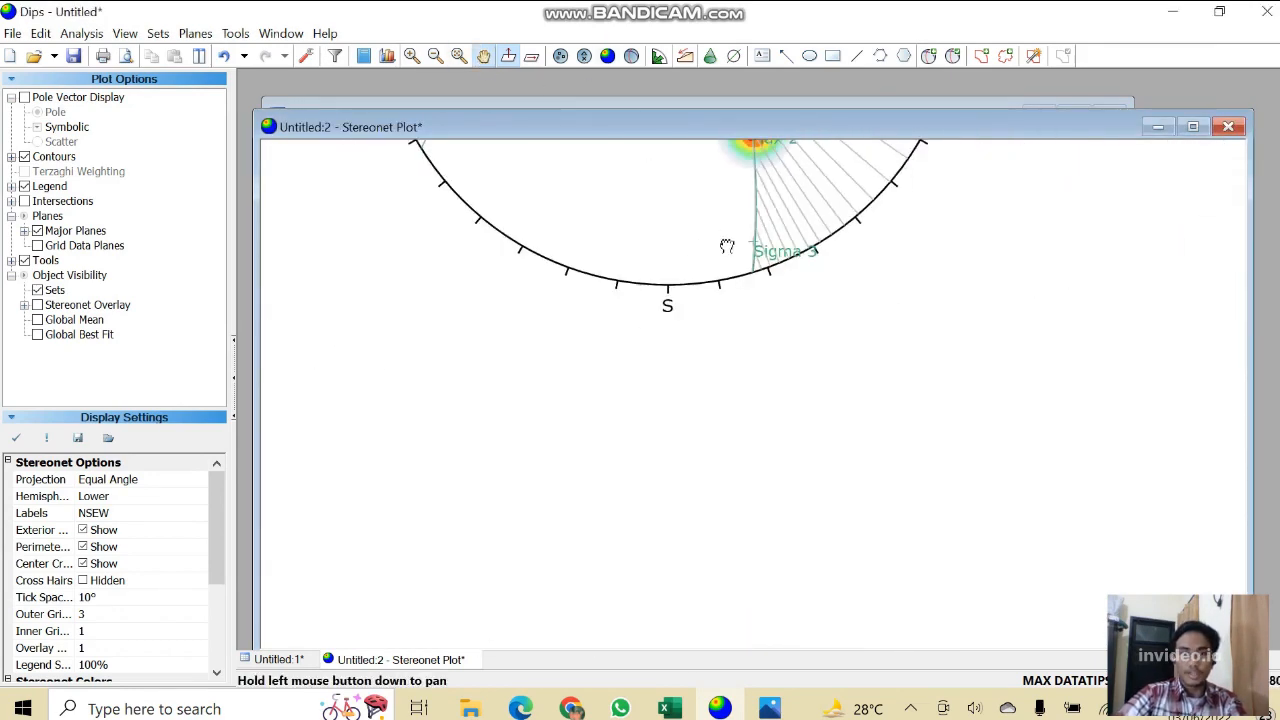
pyautogui.moveTo(726, 246); pyautogui.dragTo(720, 531)
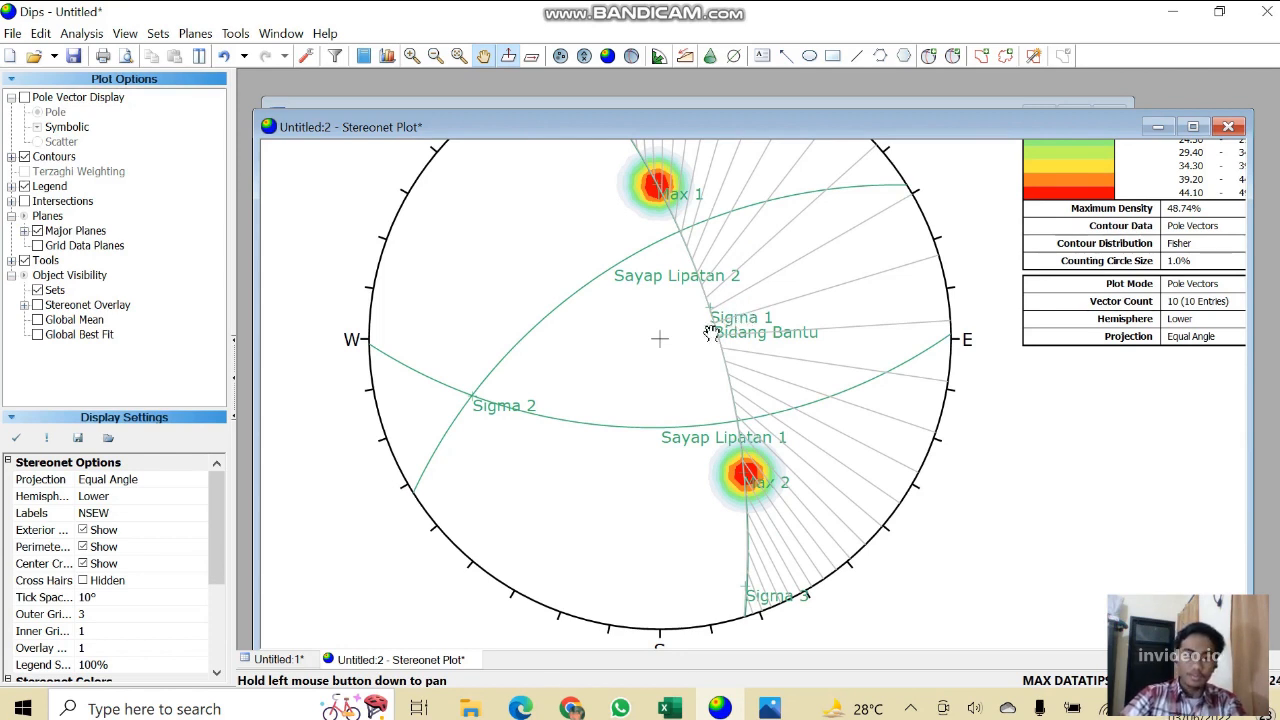
pyautogui.click(928, 56)
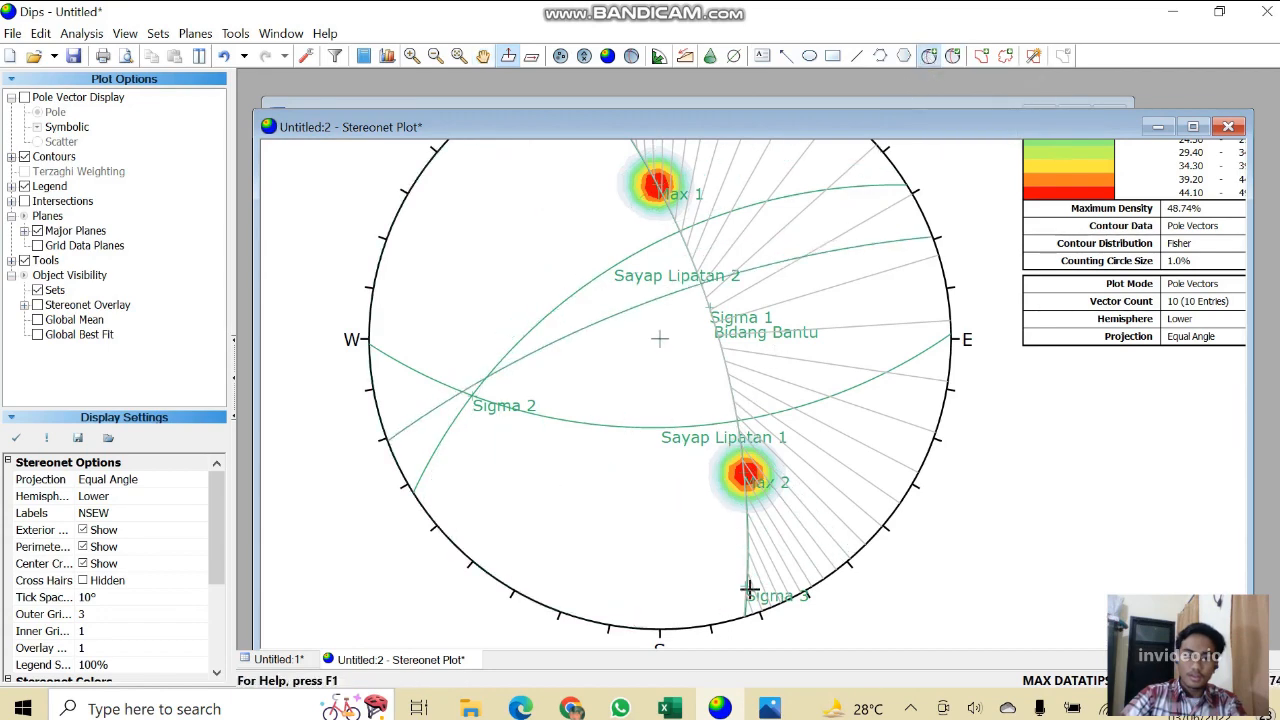
pyautogui.scroll(5, 754, 591)
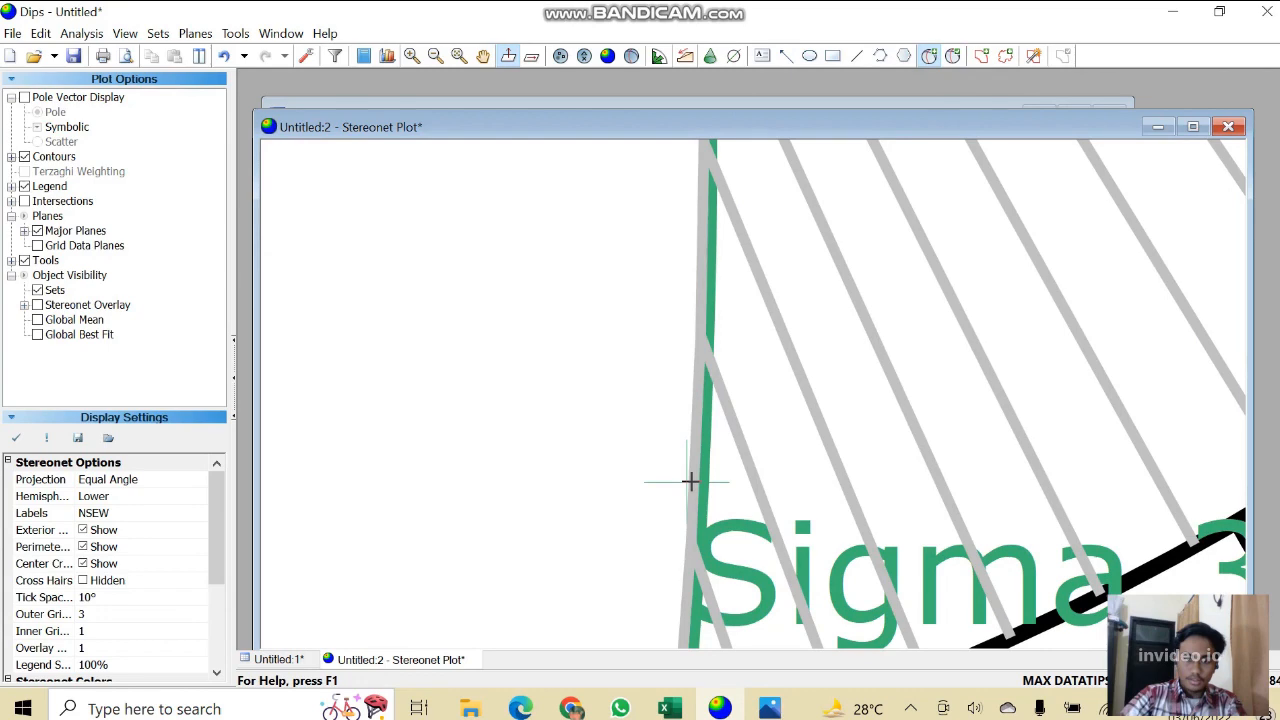
pyautogui.scroll(-5, 690, 481)
pyautogui.scroll(1, 694, 471)
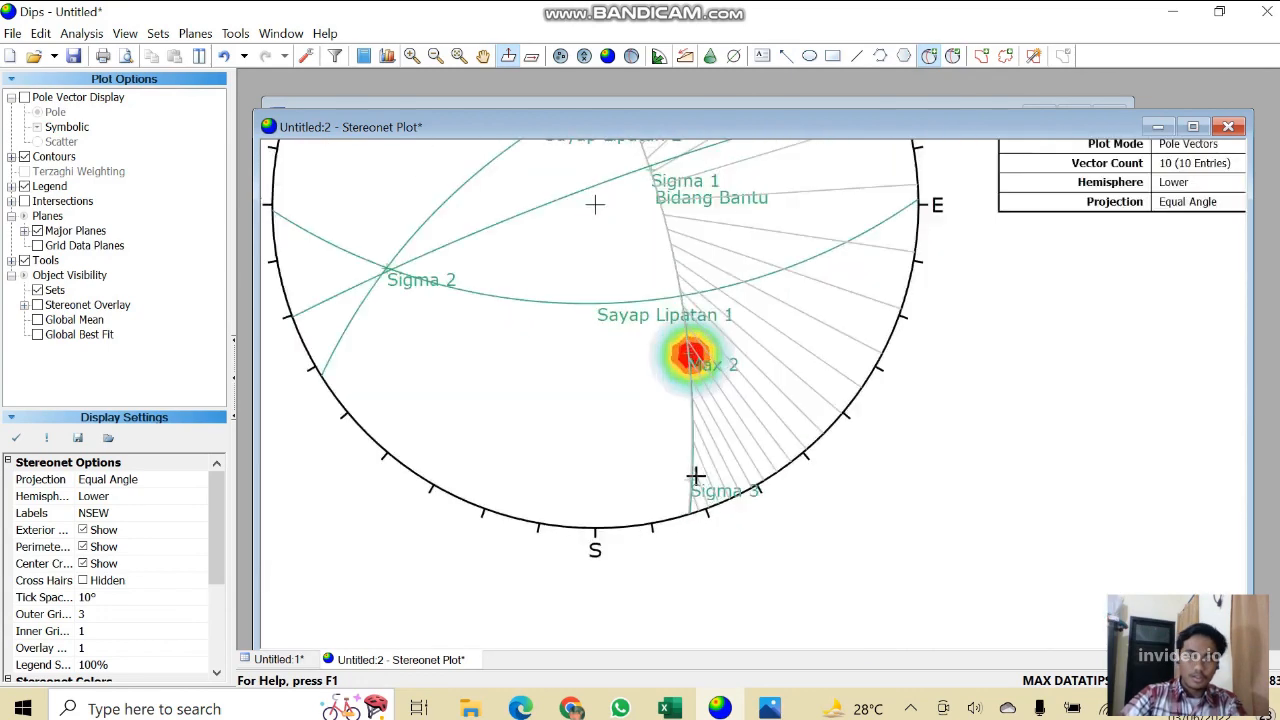
pyautogui.scroll(-3, 566, 226)
pyautogui.scroll(2, 540, 194)
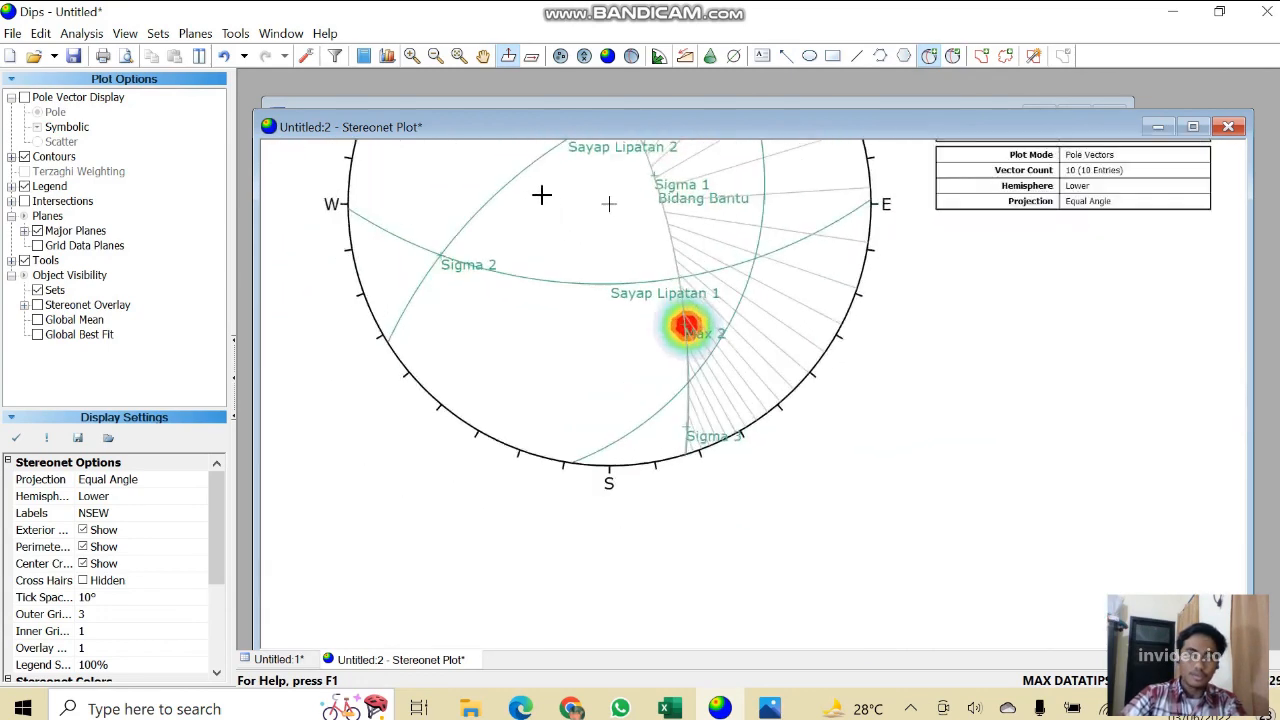
pyautogui.scroll(2, 527, 187)
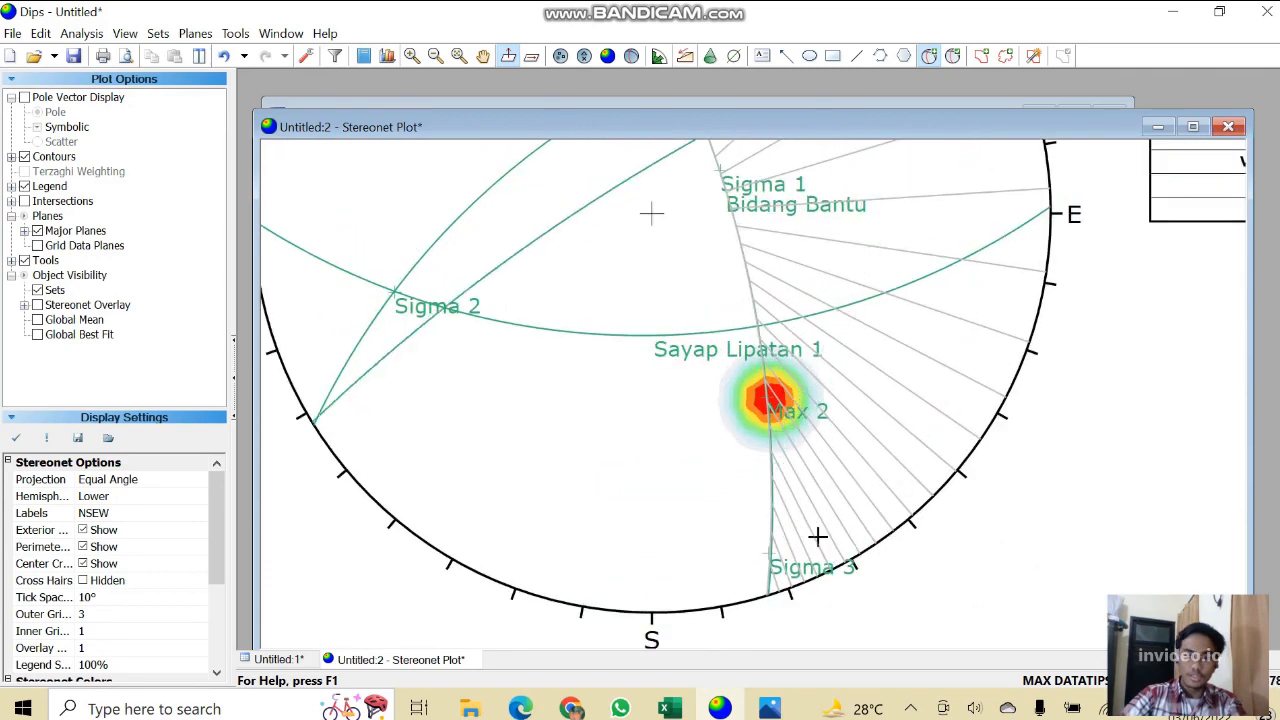
pyautogui.click(770, 557)
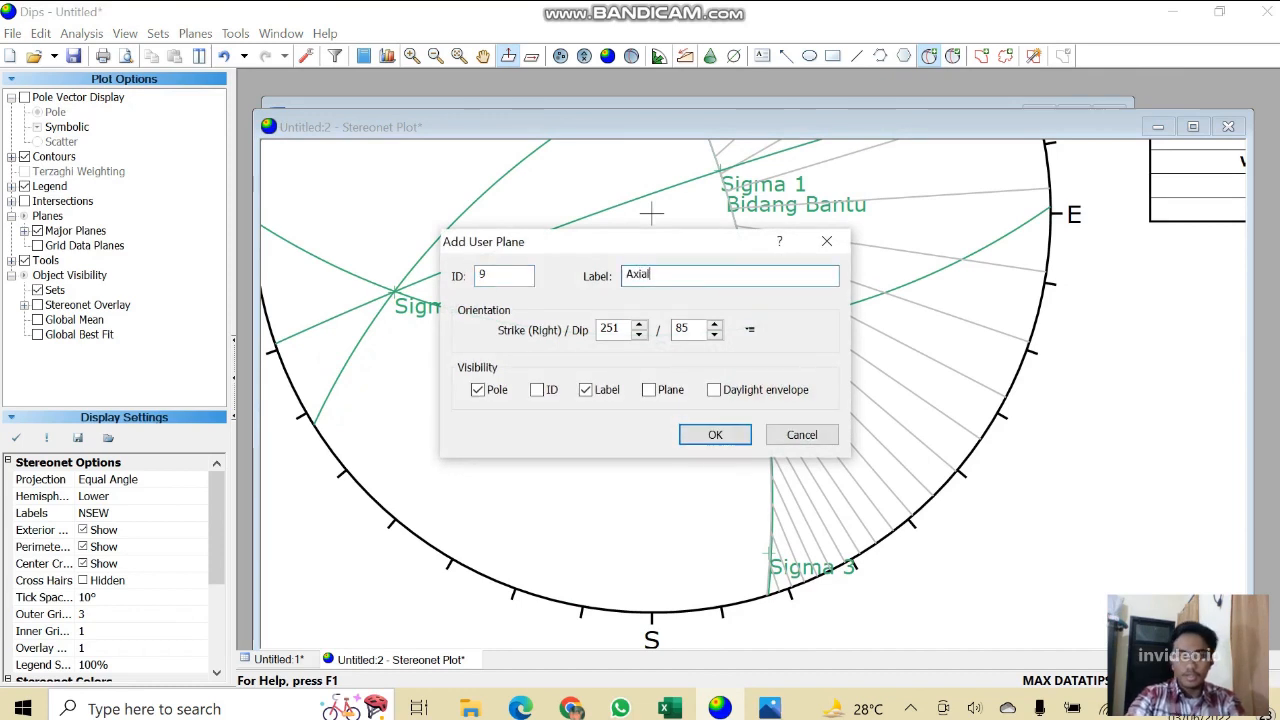
pyautogui.write('Axial Plane')
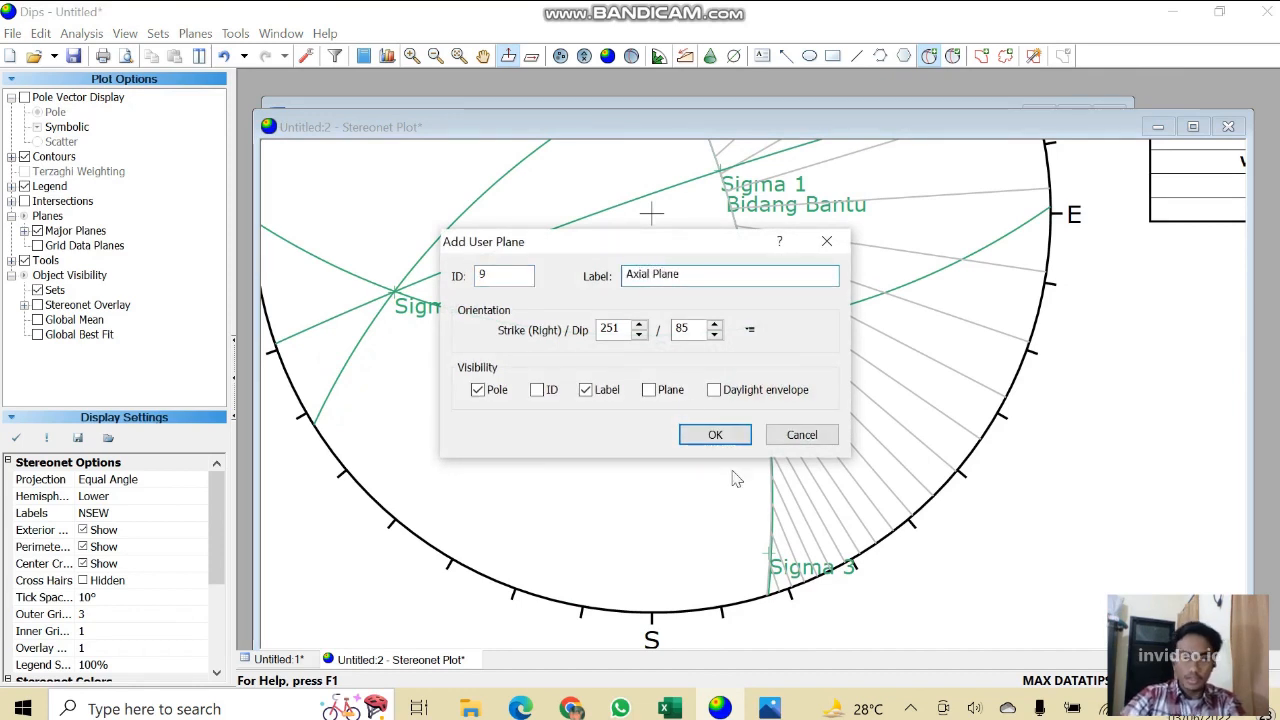
pyautogui.click(648, 390)
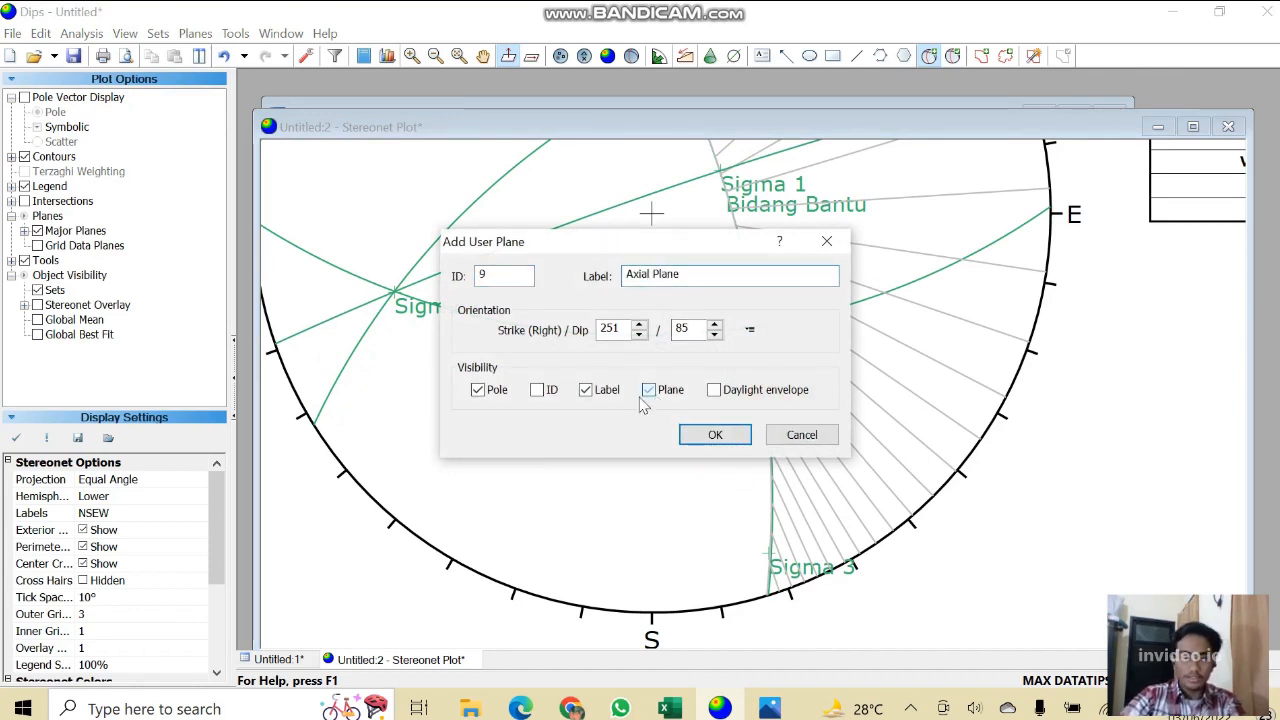
pyautogui.click(478, 391)
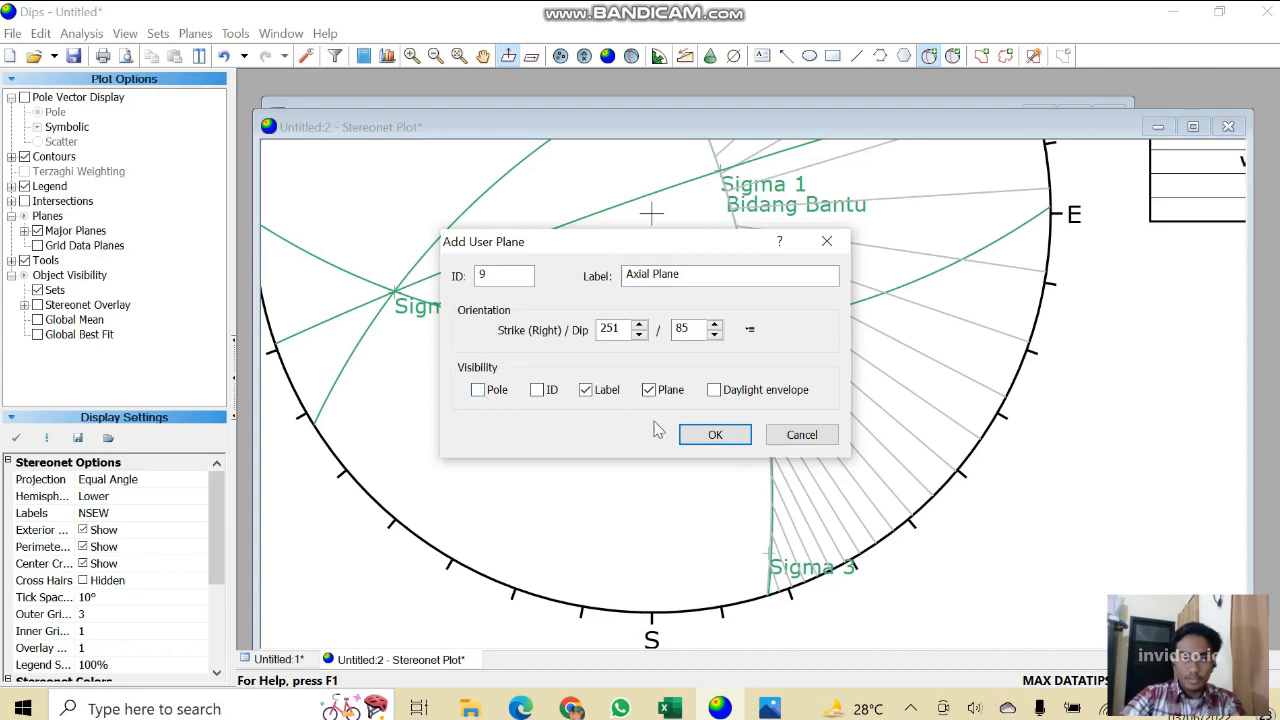
pyautogui.click(713, 436)
# Delete all drawing tools from the stereonet to clear the pitch grid along Bidang Bantu.
pyautogui.scroll(-3, 680, 220)
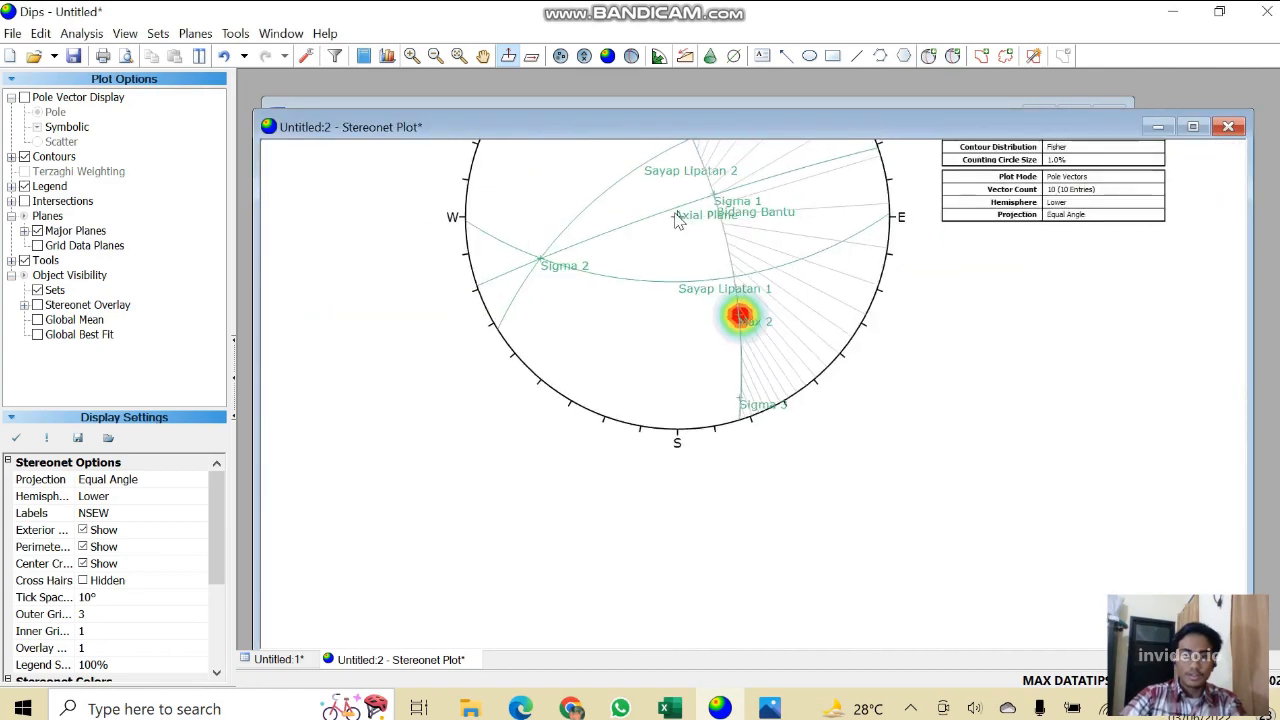
pyautogui.scroll(4, 660, 190)
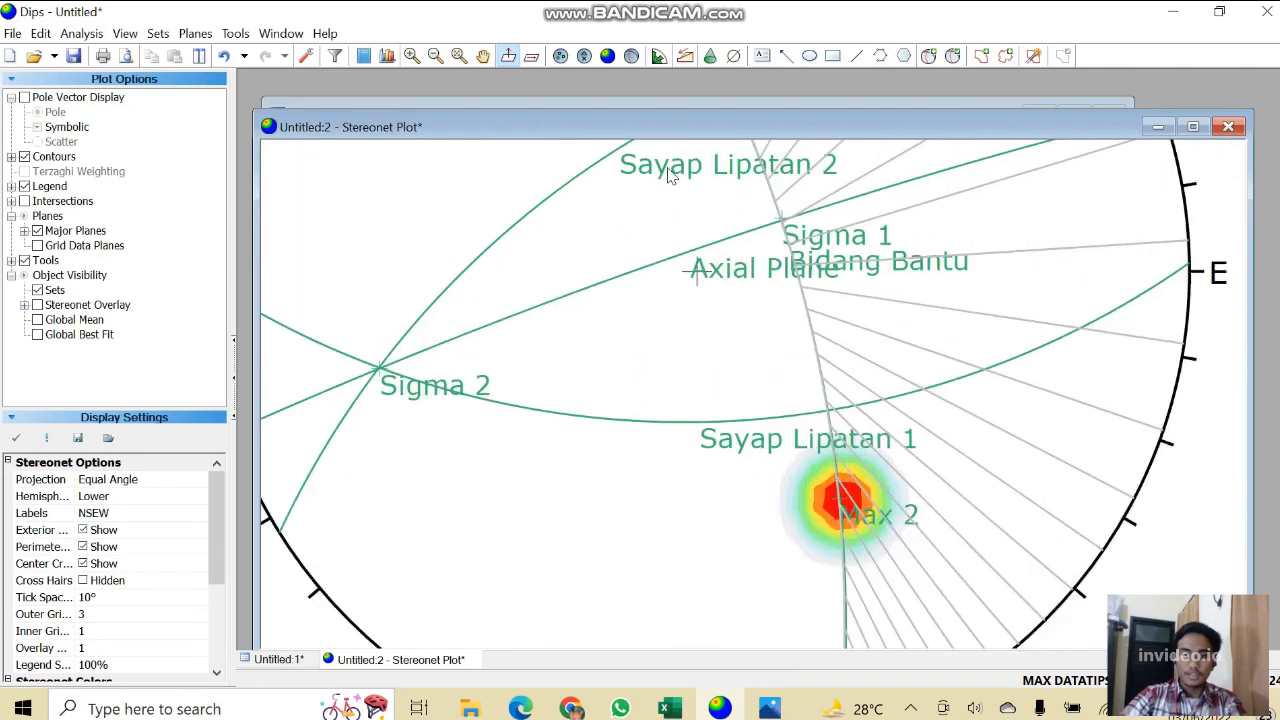
pyautogui.click(483, 55)
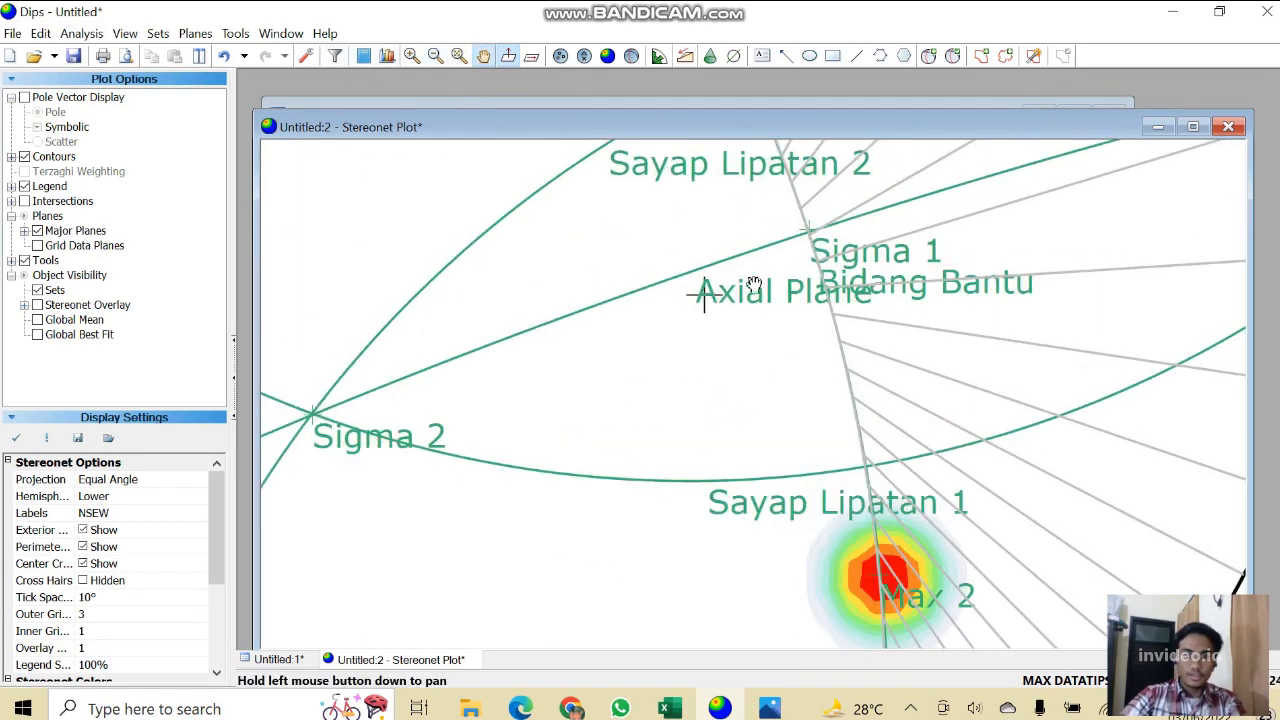
pyautogui.moveTo(790, 210); pyautogui.dragTo(705, 238)
pyautogui.scroll(-3, 705, 237)
pyautogui.scroll(3, 535, 162)
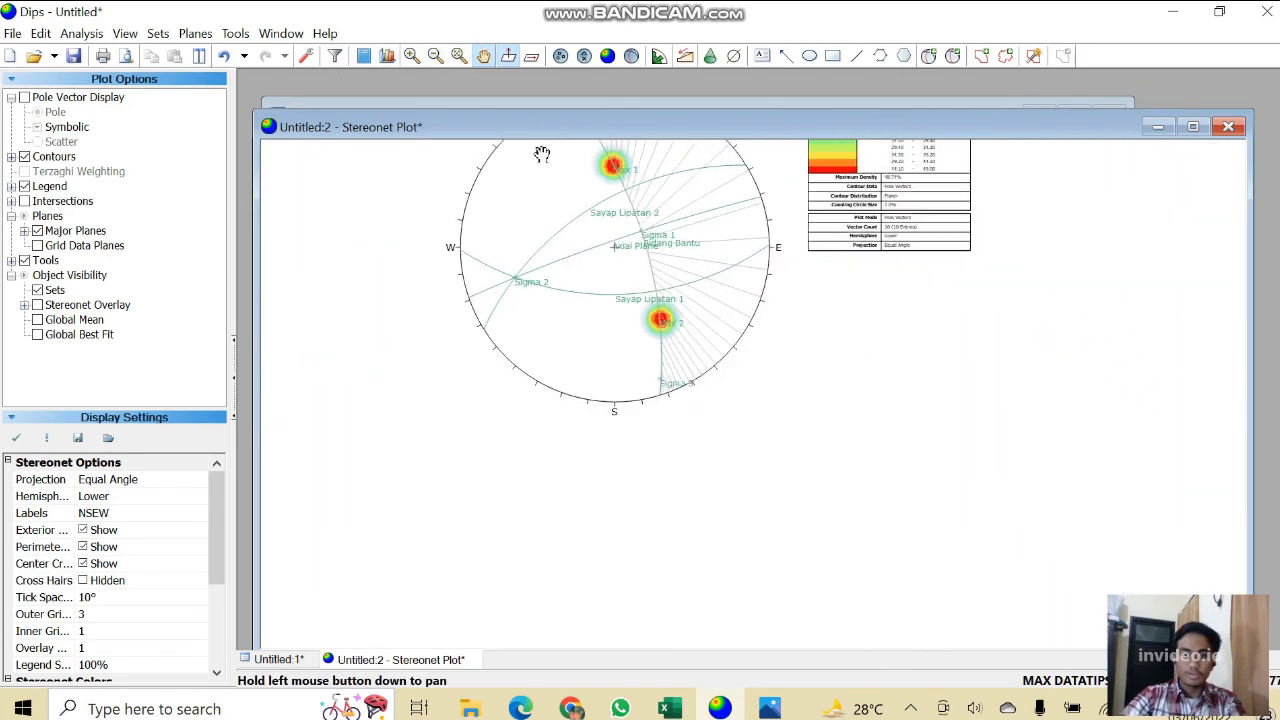
pyautogui.click(229, 38)
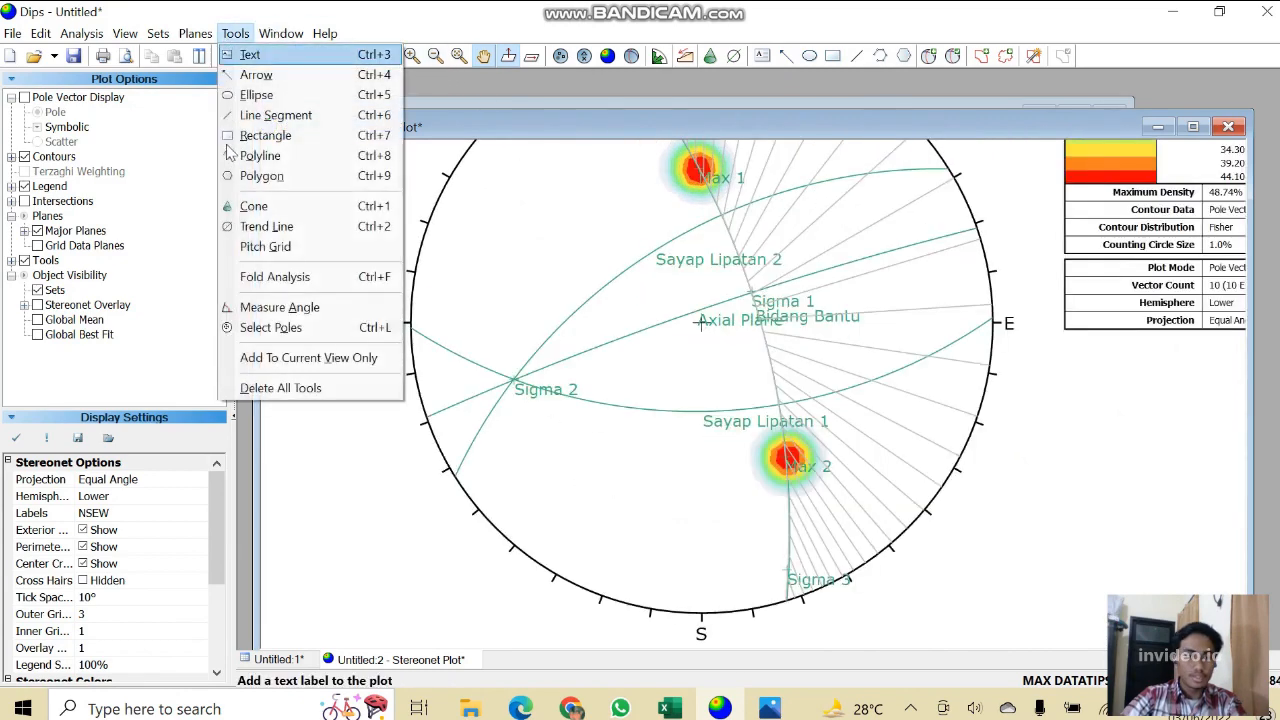
pyautogui.click(282, 389)
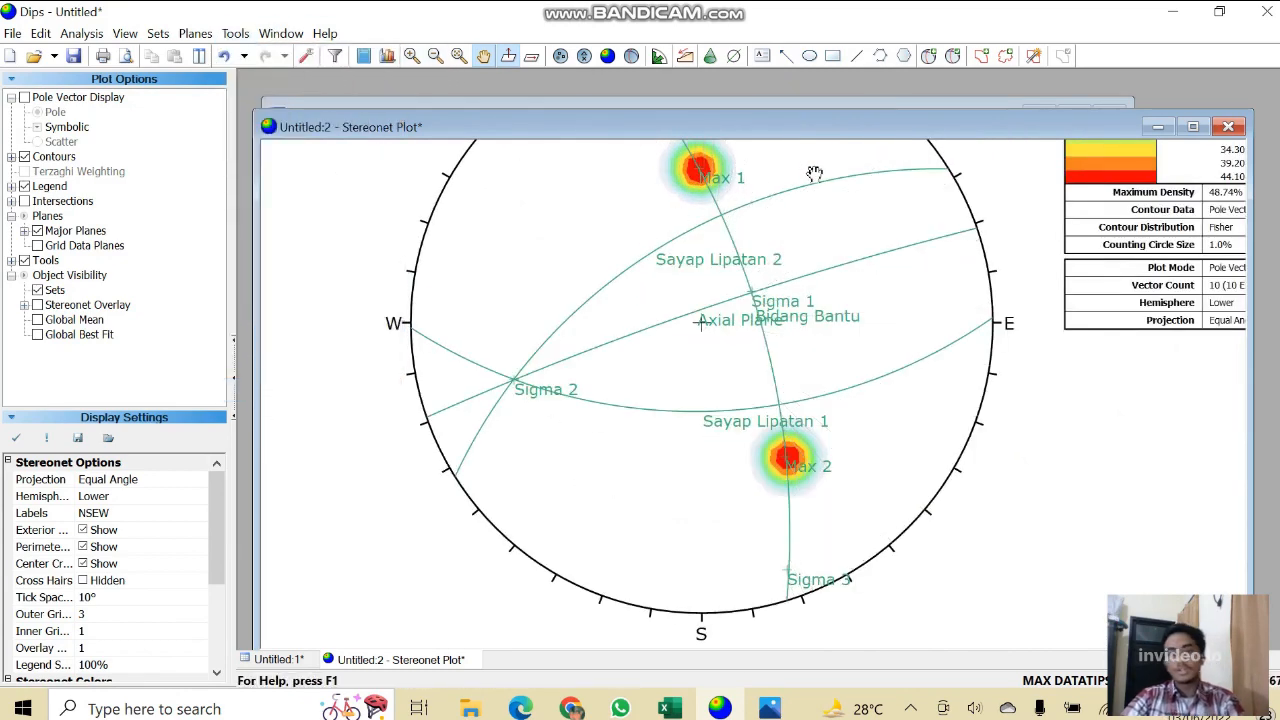
# Set the user plane colours to orange for Max 2 and dark red for Sayap Lipatan 1.
pyautogui.click(952, 55)
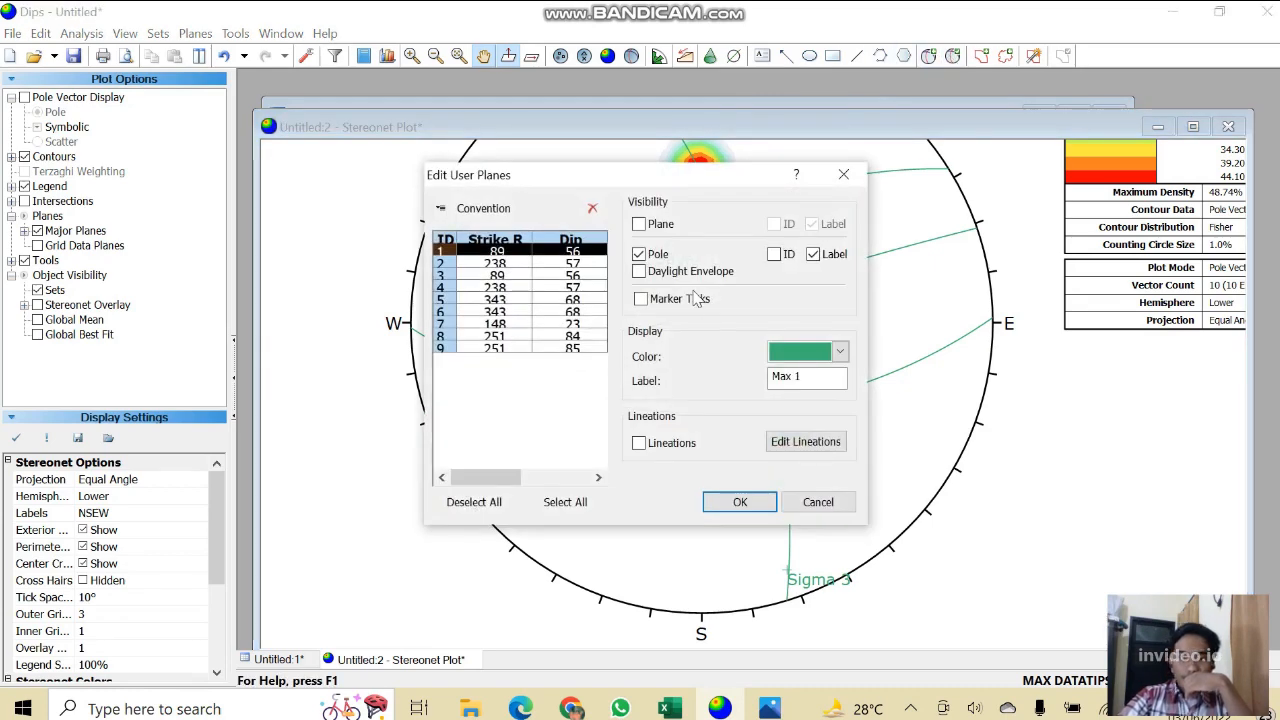
pyautogui.click(527, 264)
pyautogui.click(840, 351)
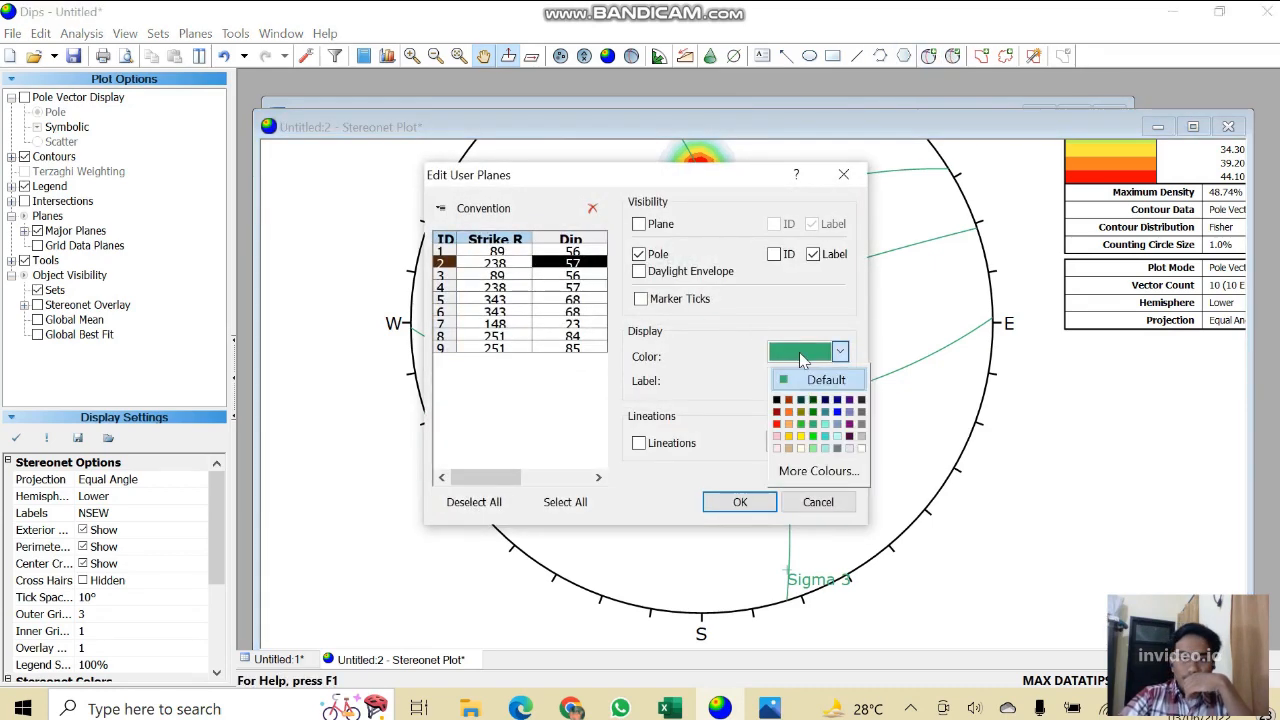
pyautogui.click(788, 424)
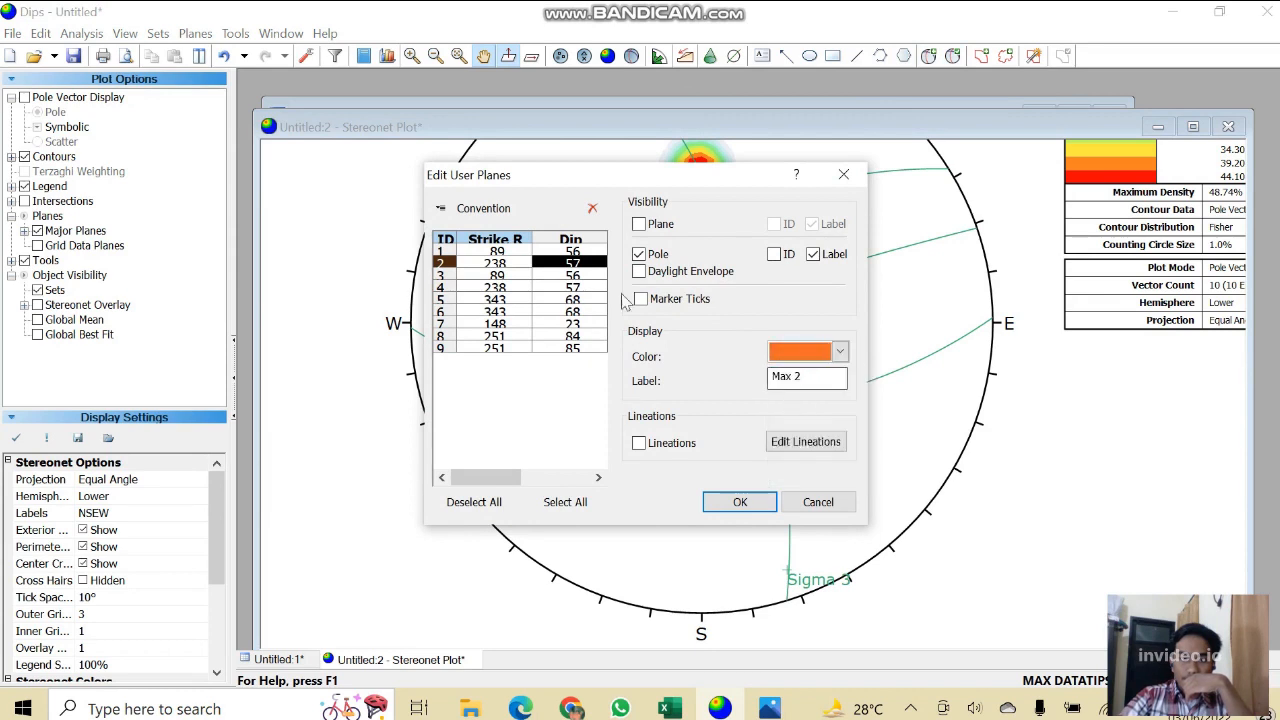
pyautogui.click(549, 276)
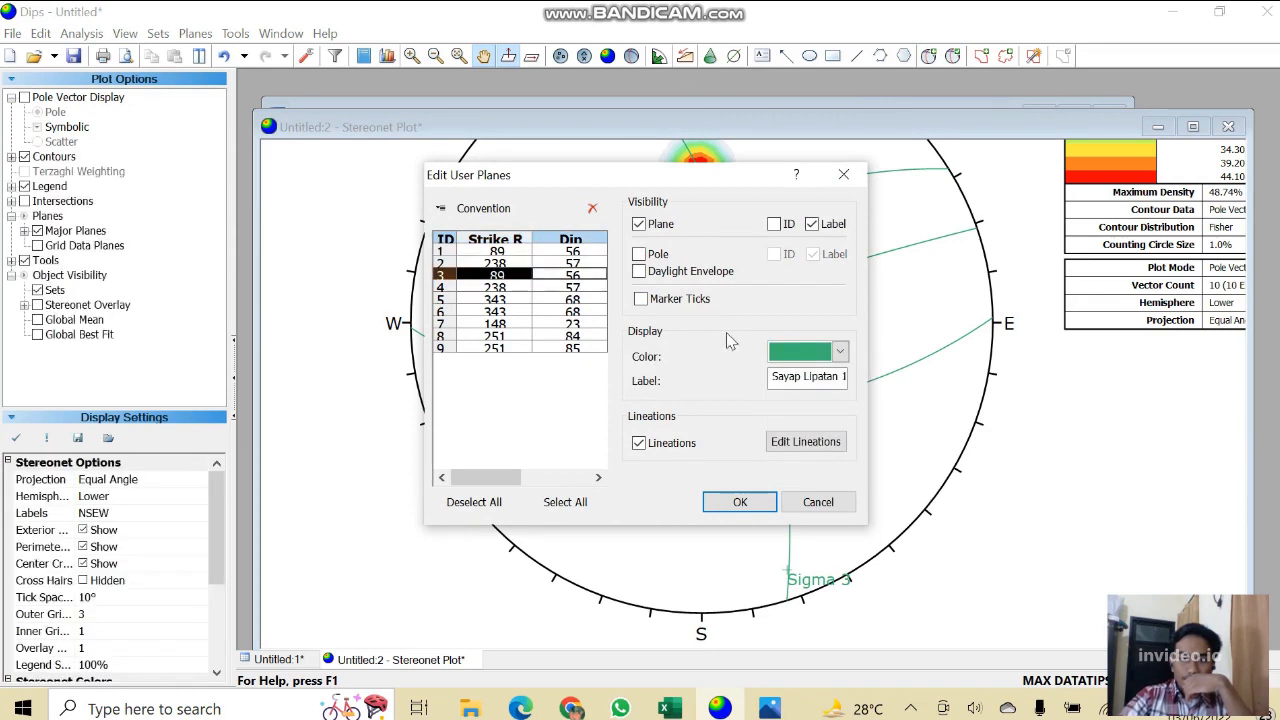
pyautogui.click(840, 351)
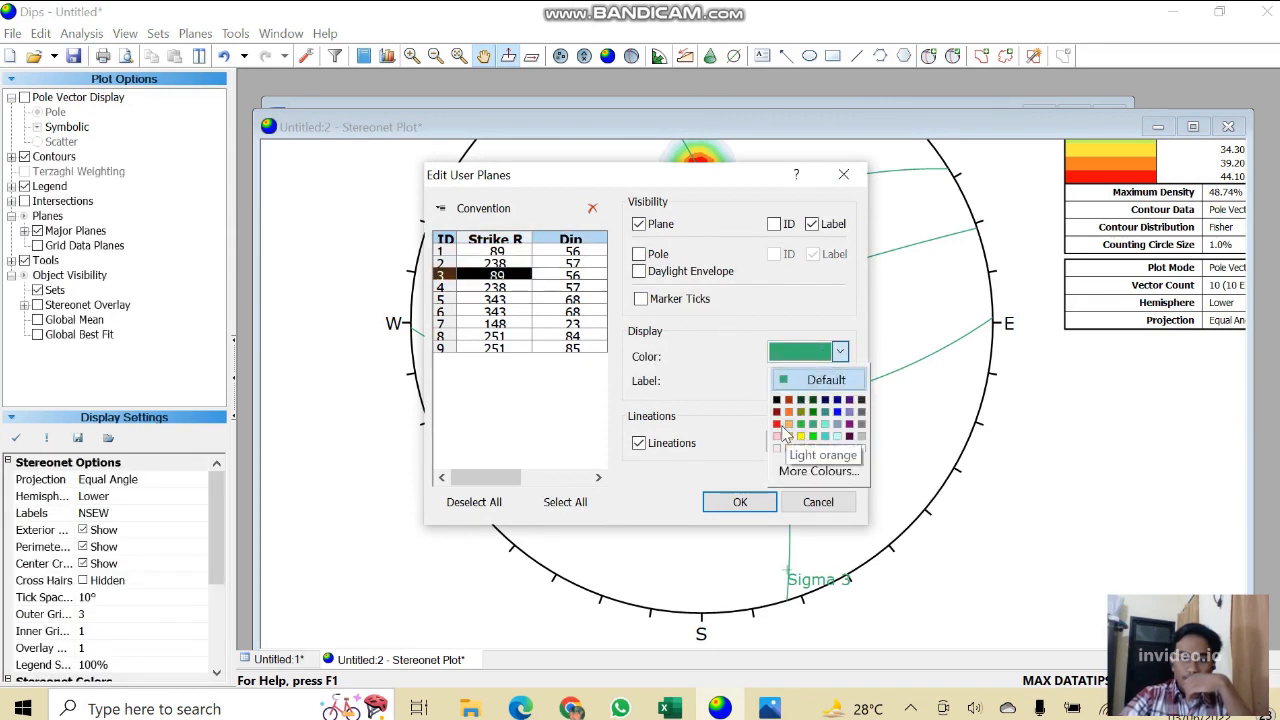
pyautogui.click(777, 412)
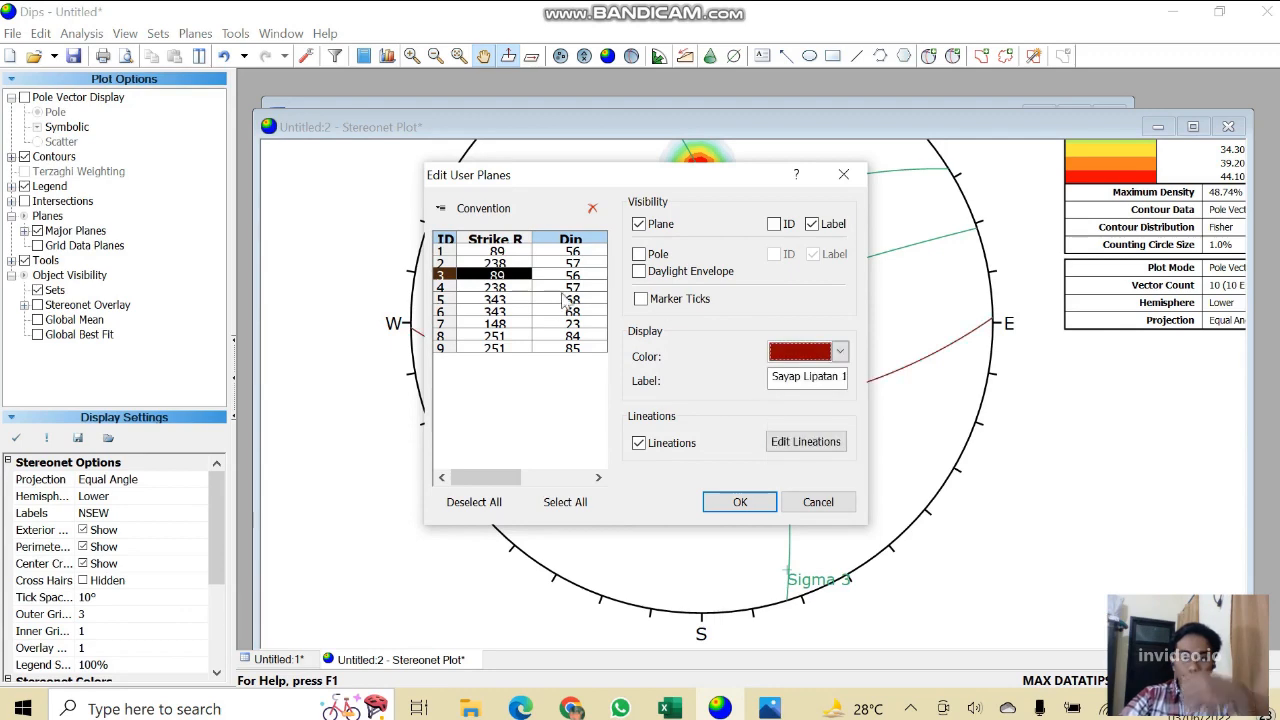
# Set the user plane colours to dark blue for Sayap Lipatan 2 and tan for Max 1.
pyautogui.click(568, 288)
pyautogui.click(818, 355)
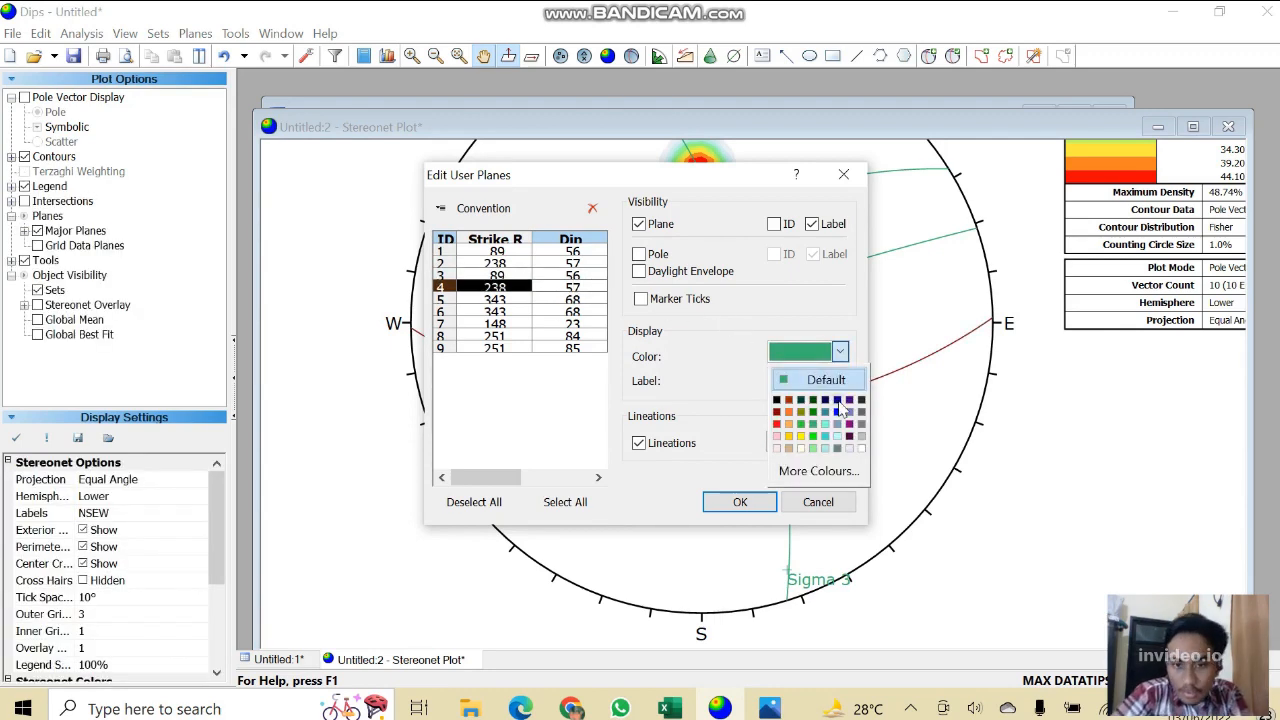
pyautogui.click(838, 401)
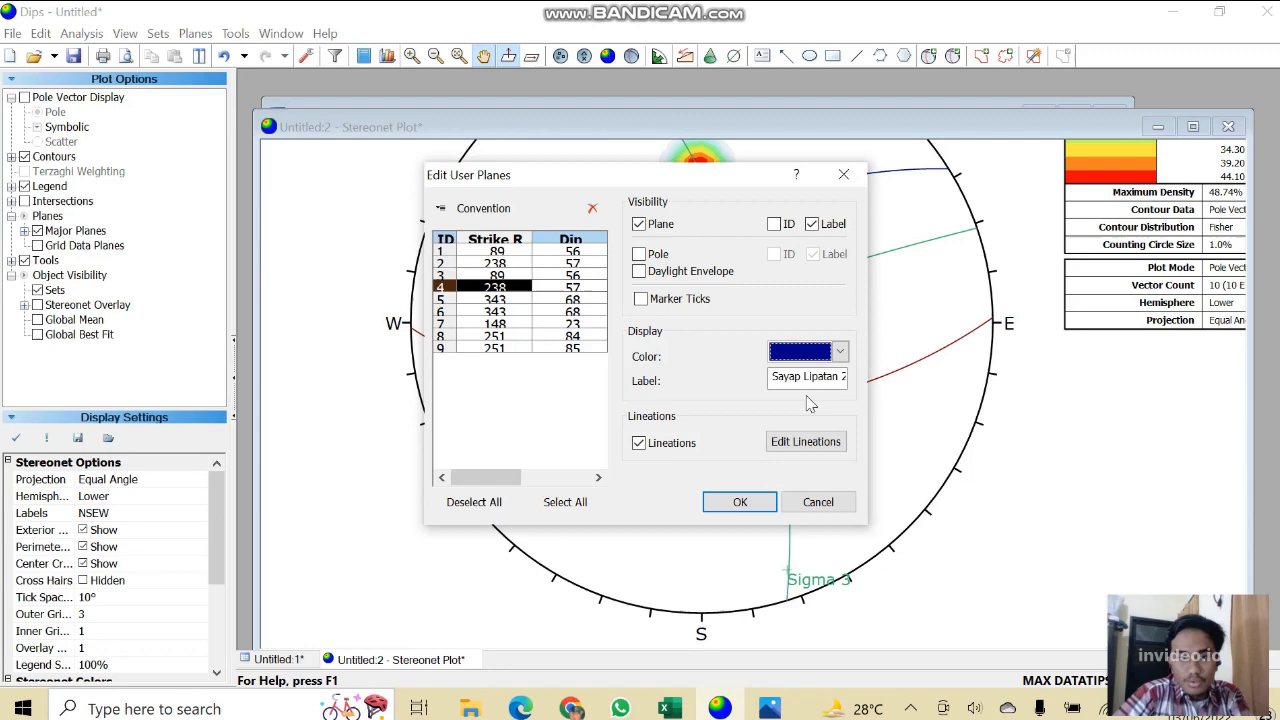
pyautogui.click(578, 300)
pyautogui.click(578, 312)
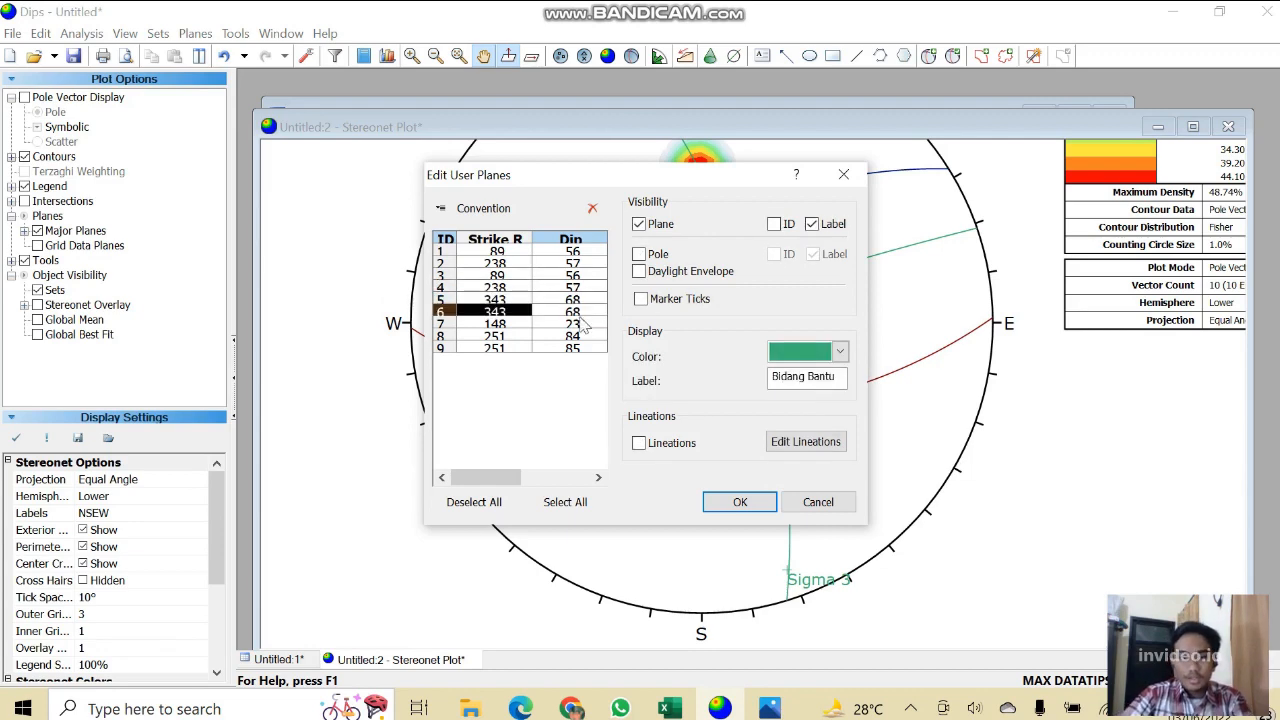
pyautogui.click(575, 251)
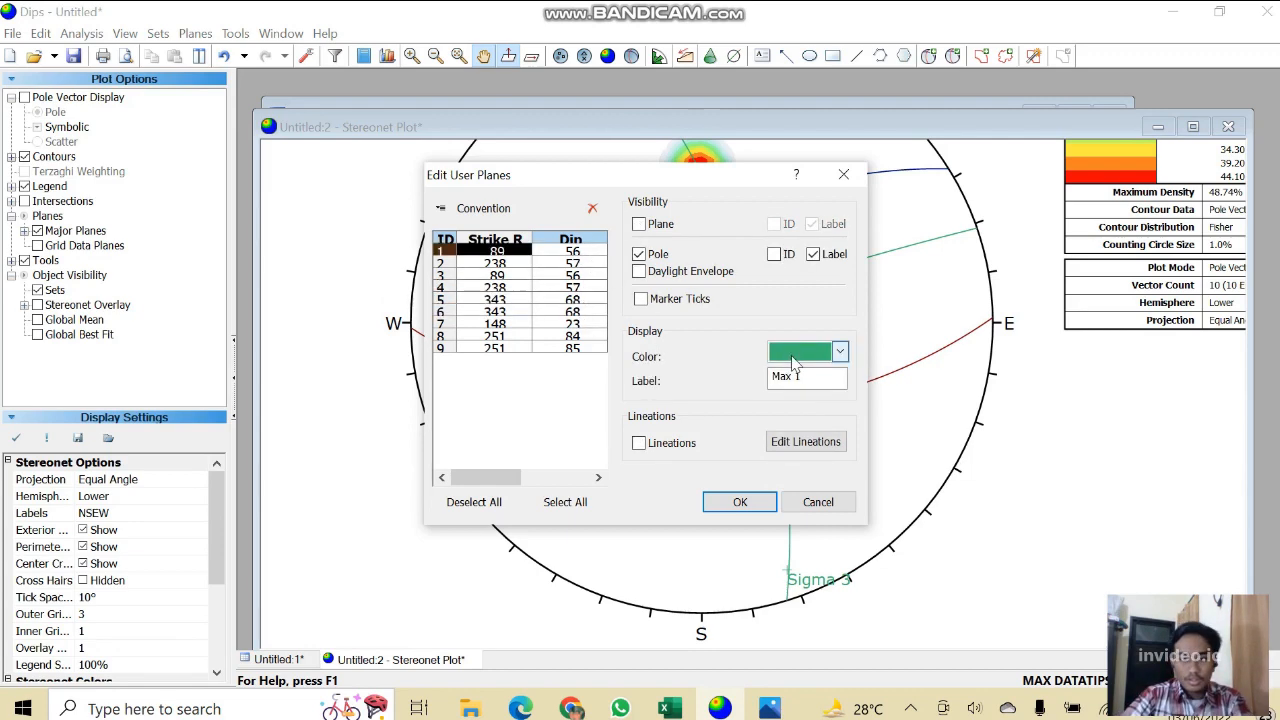
pyautogui.click(800, 352)
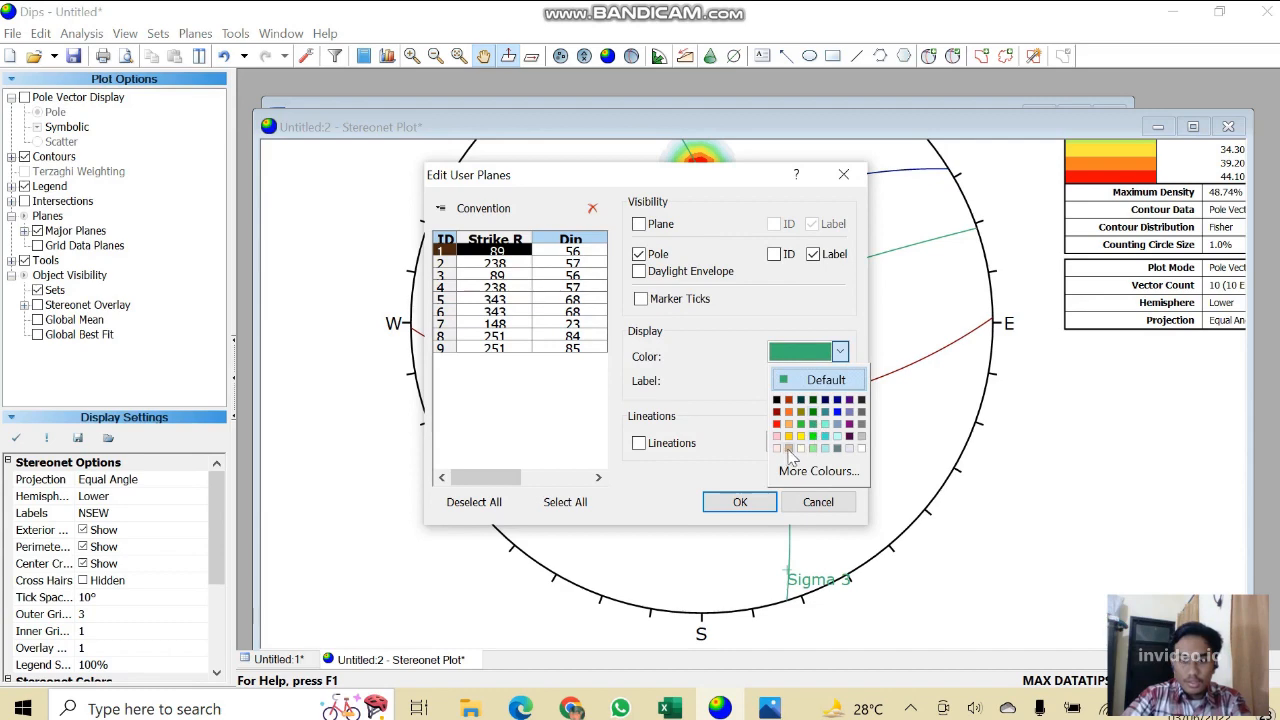
pyautogui.click(788, 449)
# Set Bidang Bantu to dark purple and Axial Plane to dark grey, and apply the user plane colours to the stereonet.
pyautogui.click(563, 311)
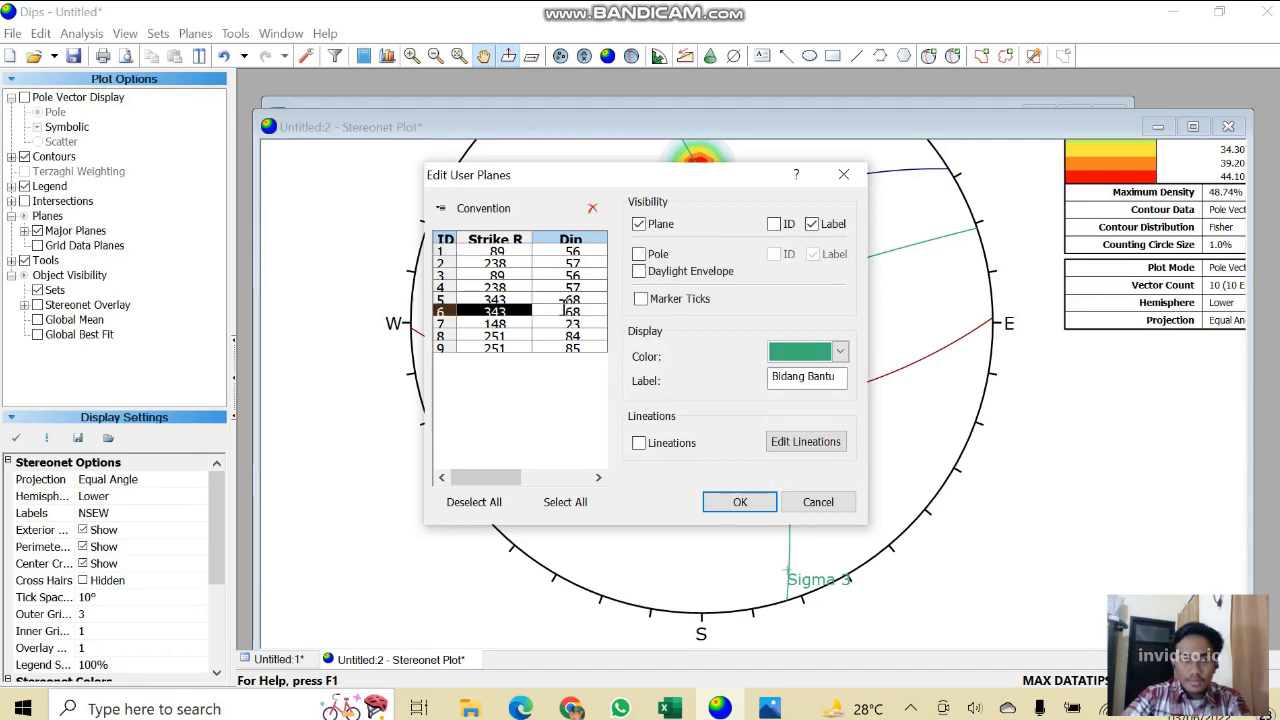
pyautogui.click(797, 352)
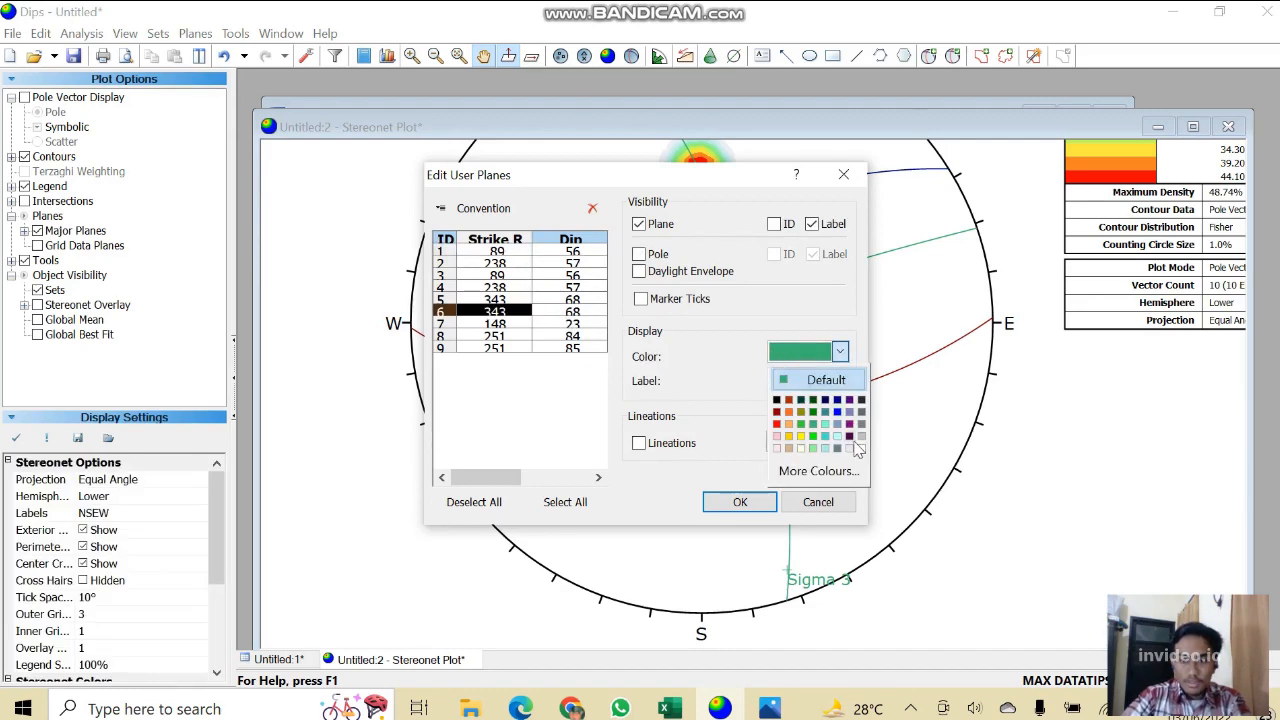
pyautogui.click(851, 440)
pyautogui.click(586, 324)
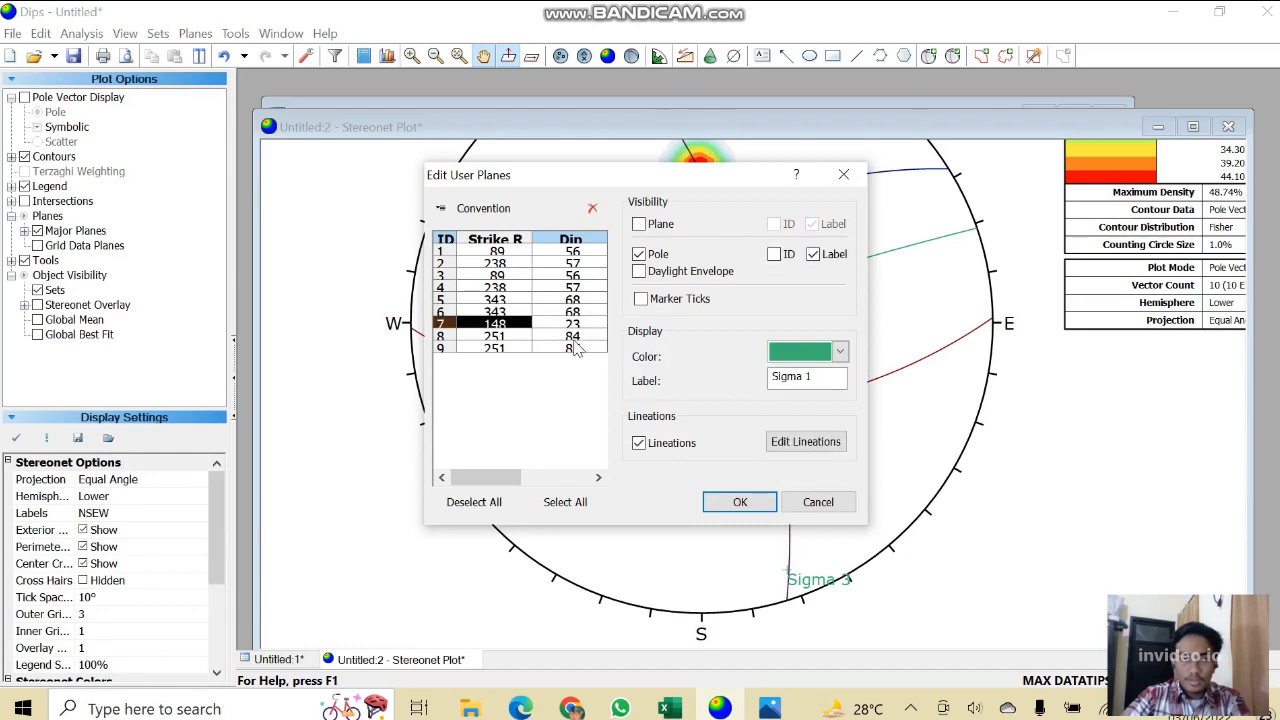
pyautogui.click(577, 336)
pyautogui.click(578, 348)
pyautogui.click(838, 352)
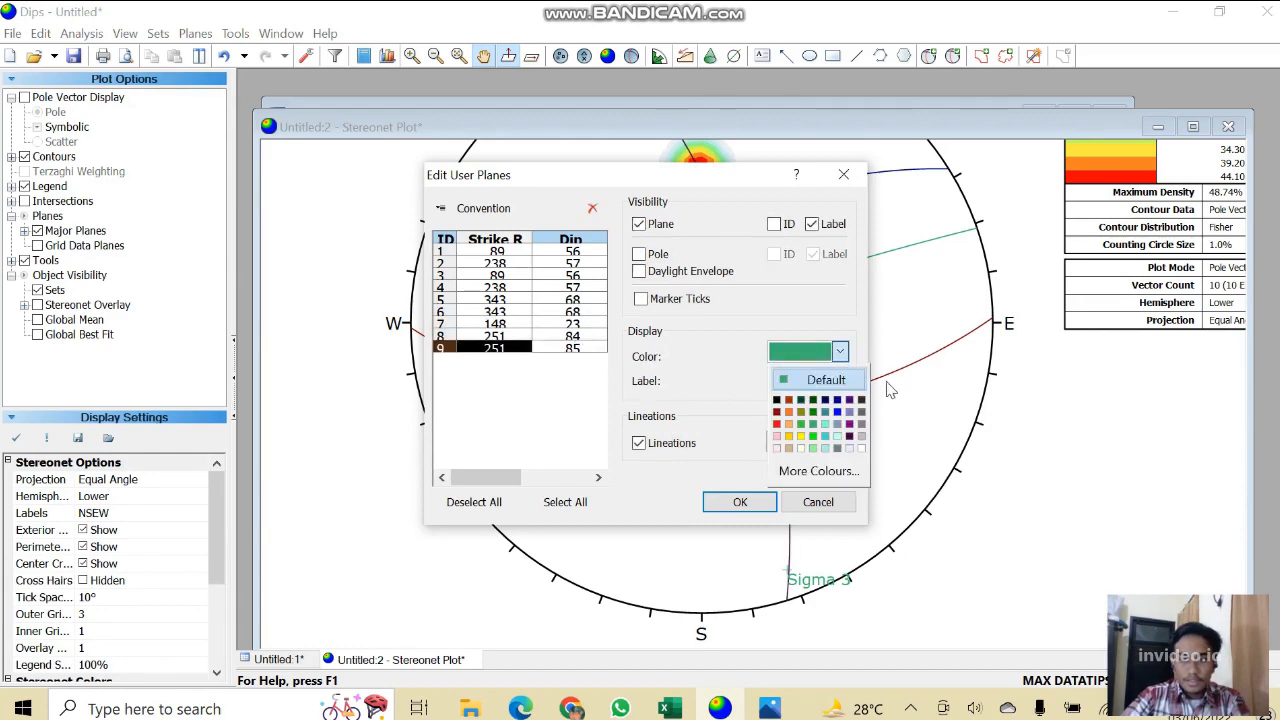
pyautogui.click(862, 413)
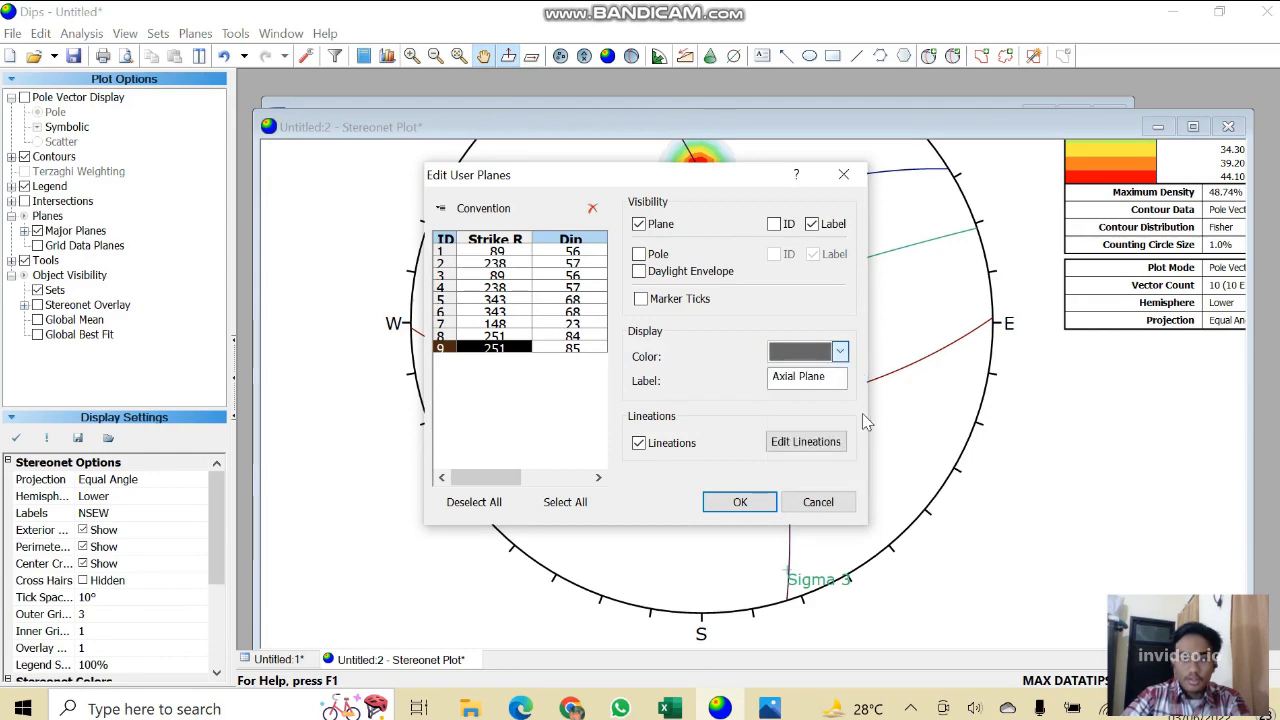
pyautogui.click(739, 501)
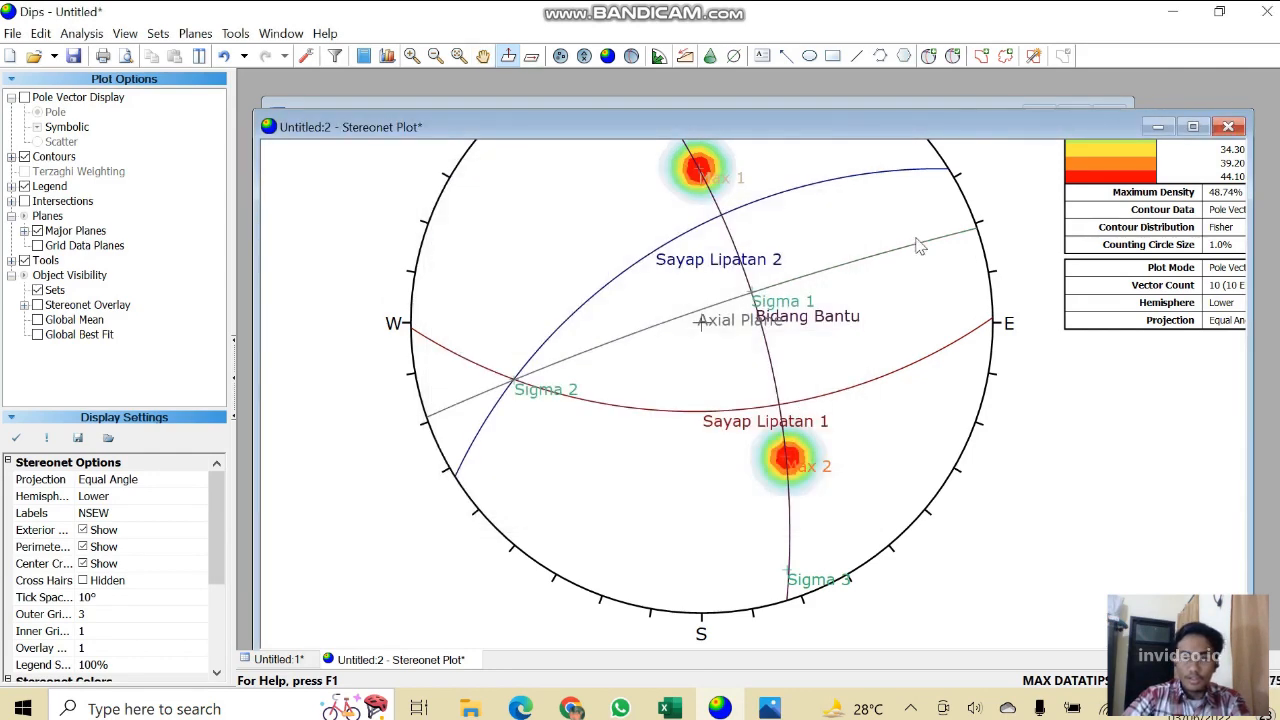
pyautogui.scroll(-2, 962, 184)
pyautogui.scroll(2, 976, 163)
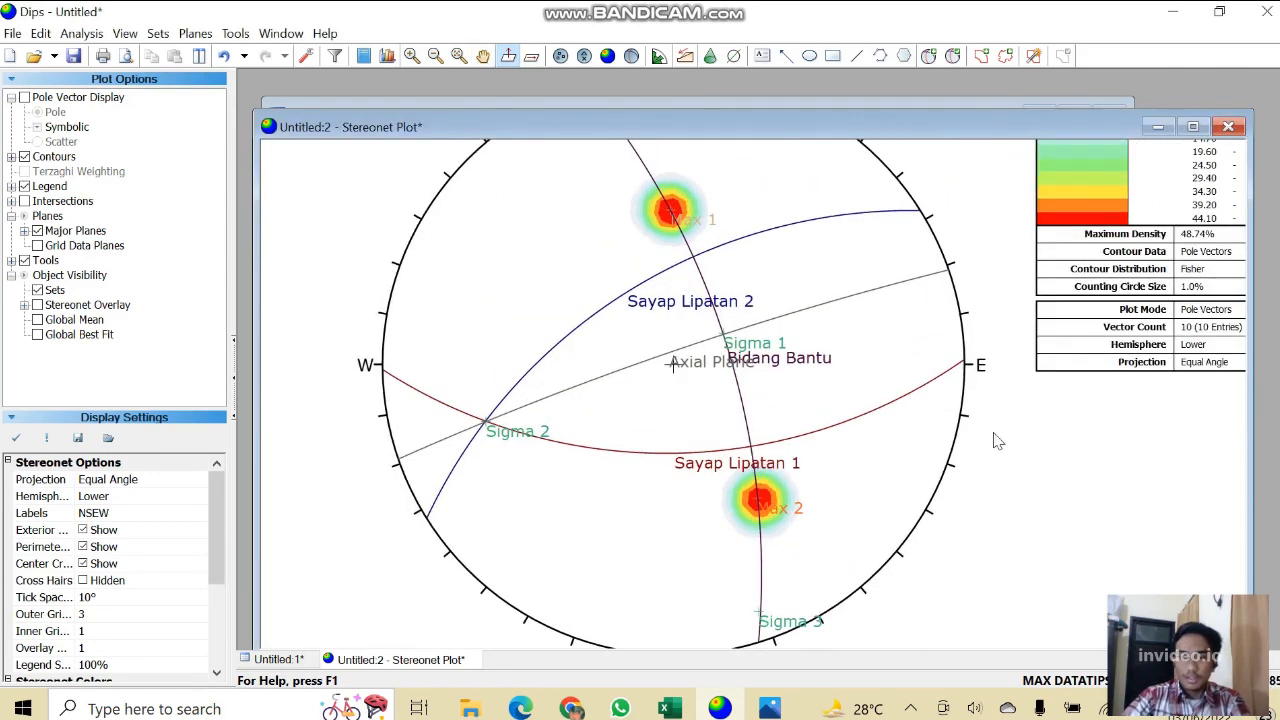
# Hide and show the legend again to list the user planes, and examine their colours, orientations and labels.
pyautogui.click(24, 187)
pyautogui.click(24, 187)
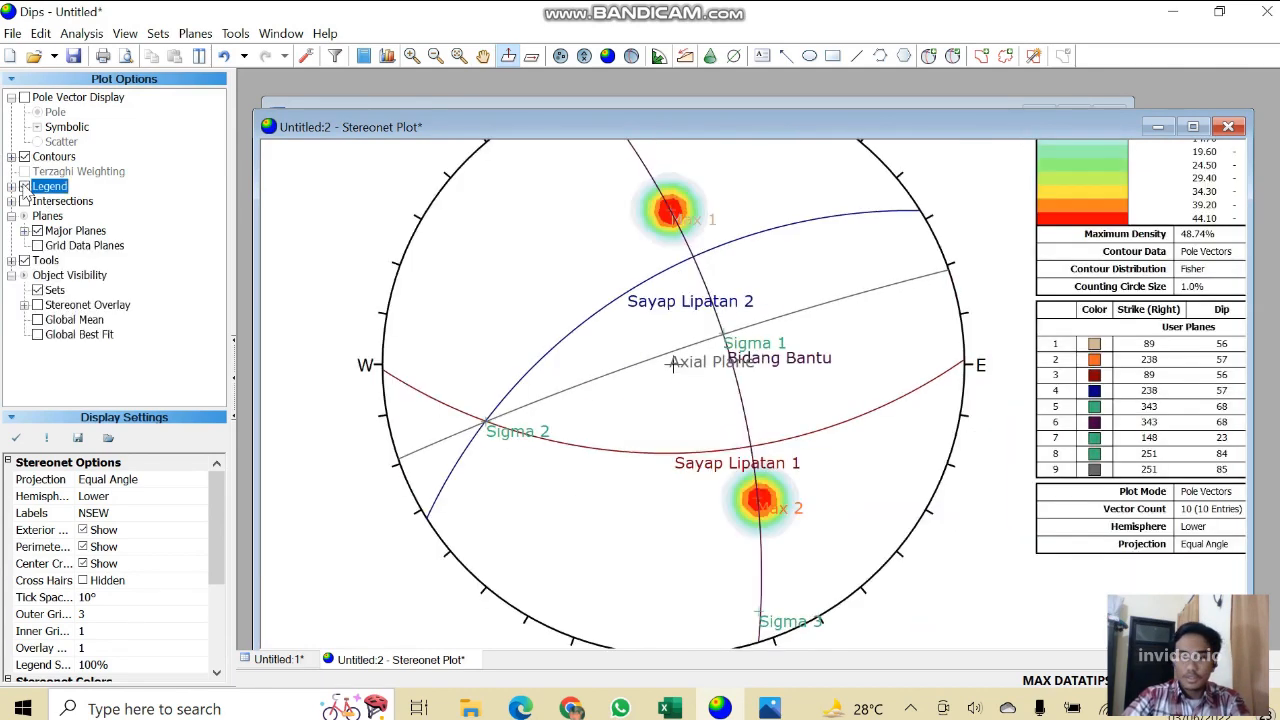
pyautogui.scroll(-2, 988, 385)
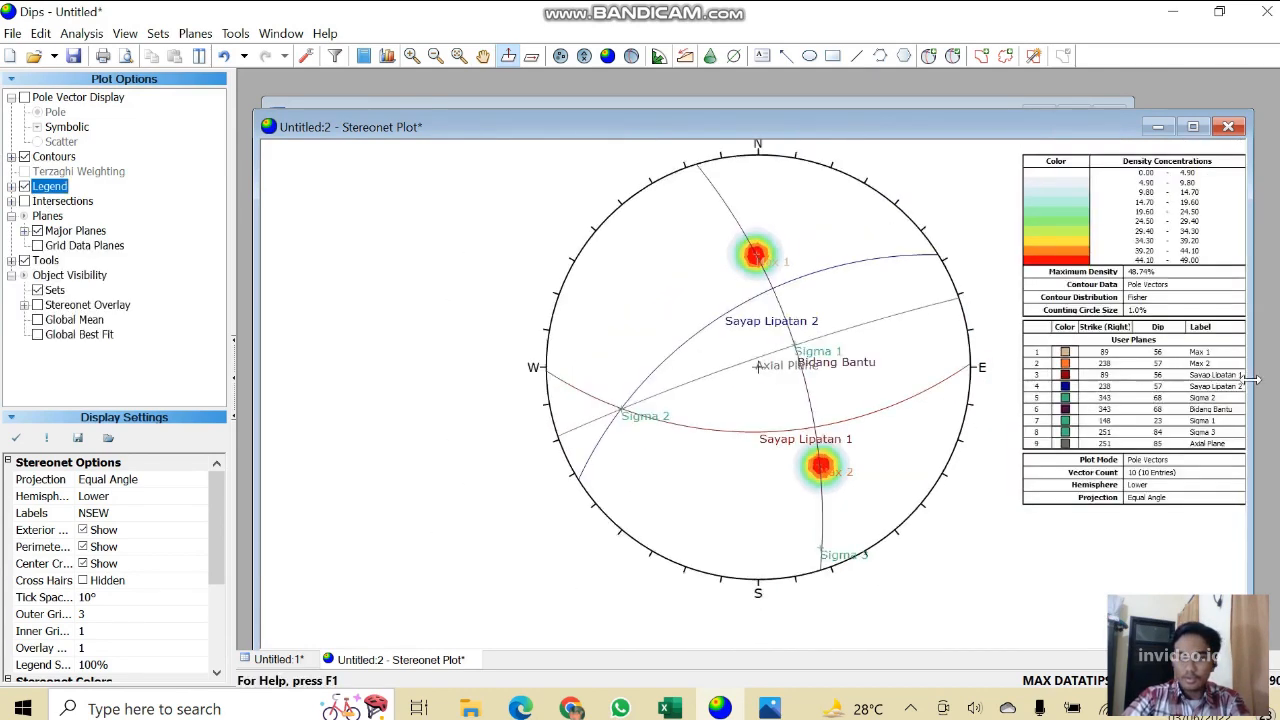
pyautogui.scroll(5, 988, 385)
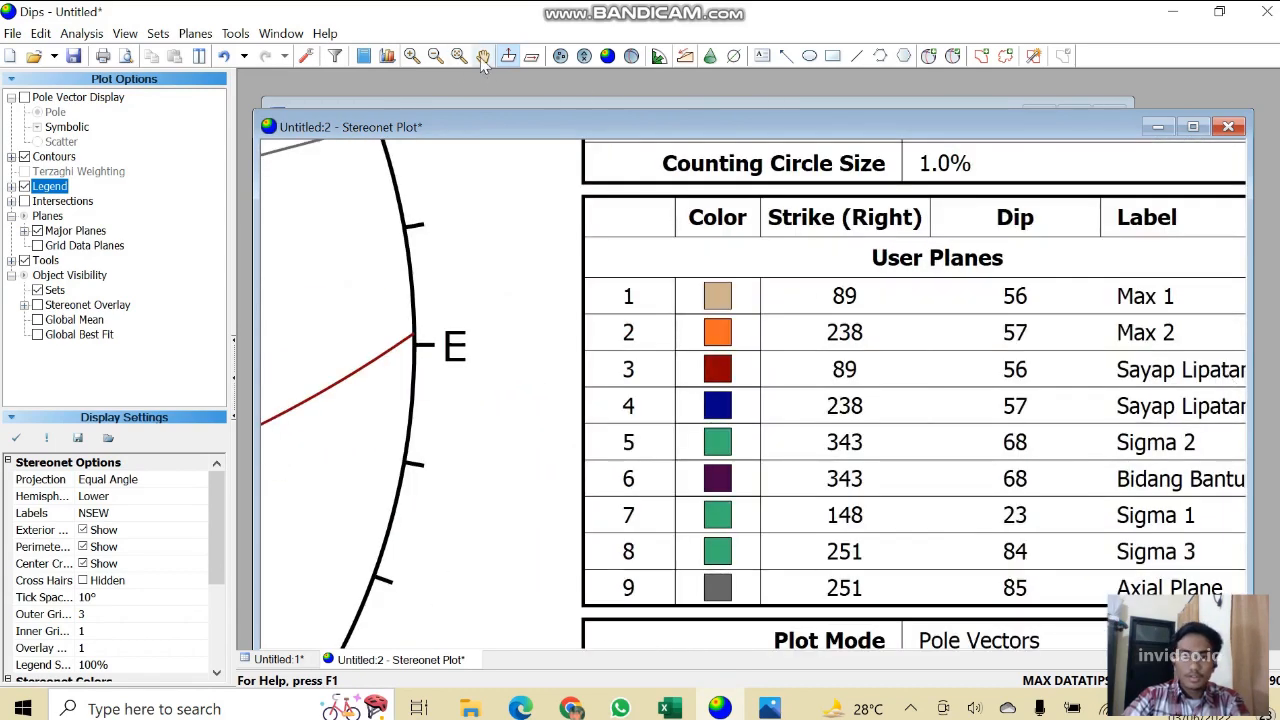
# List the user planes by trend and plunge, and fit the whole stereonet with its legend in the plot window.
pyautogui.click(483, 56)
pyautogui.scroll(-3, 657, 320)
pyautogui.moveTo(632, 352); pyautogui.dragTo(985, 398)
pyautogui.moveTo(895, 377); pyautogui.dragTo(840, 401)
pyautogui.click(1016, 357)
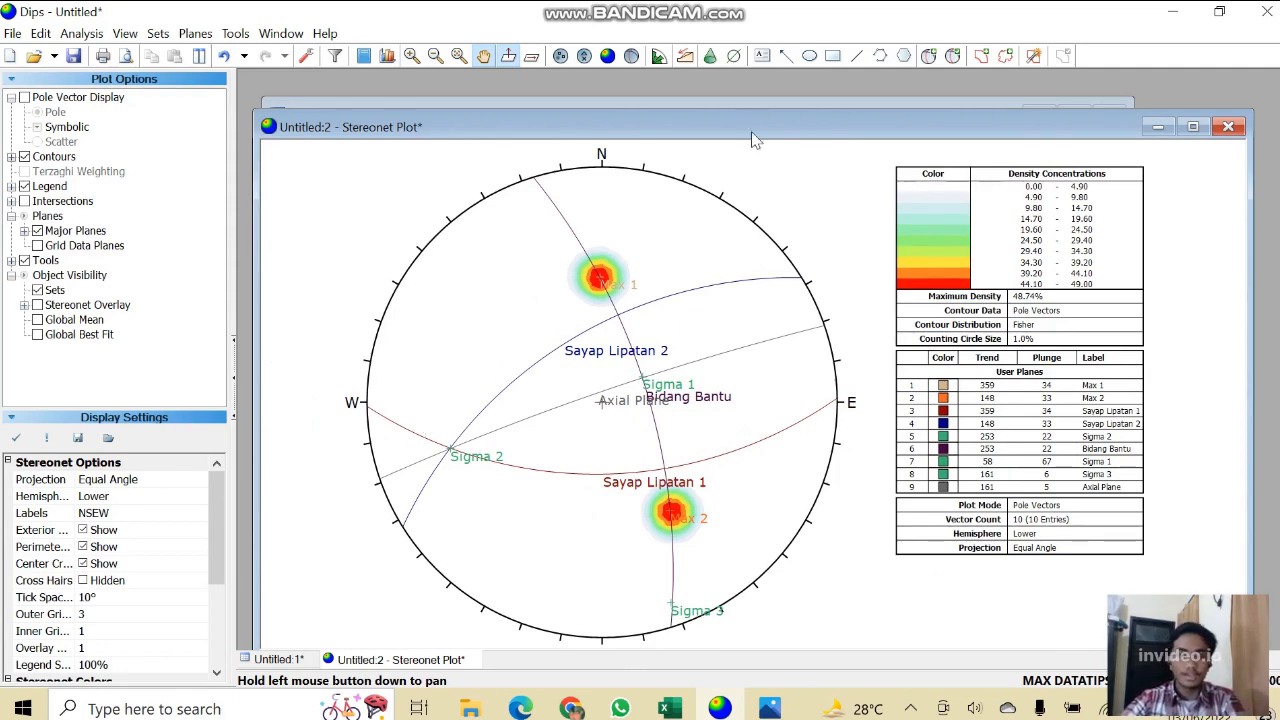
pyautogui.click(13, 33)
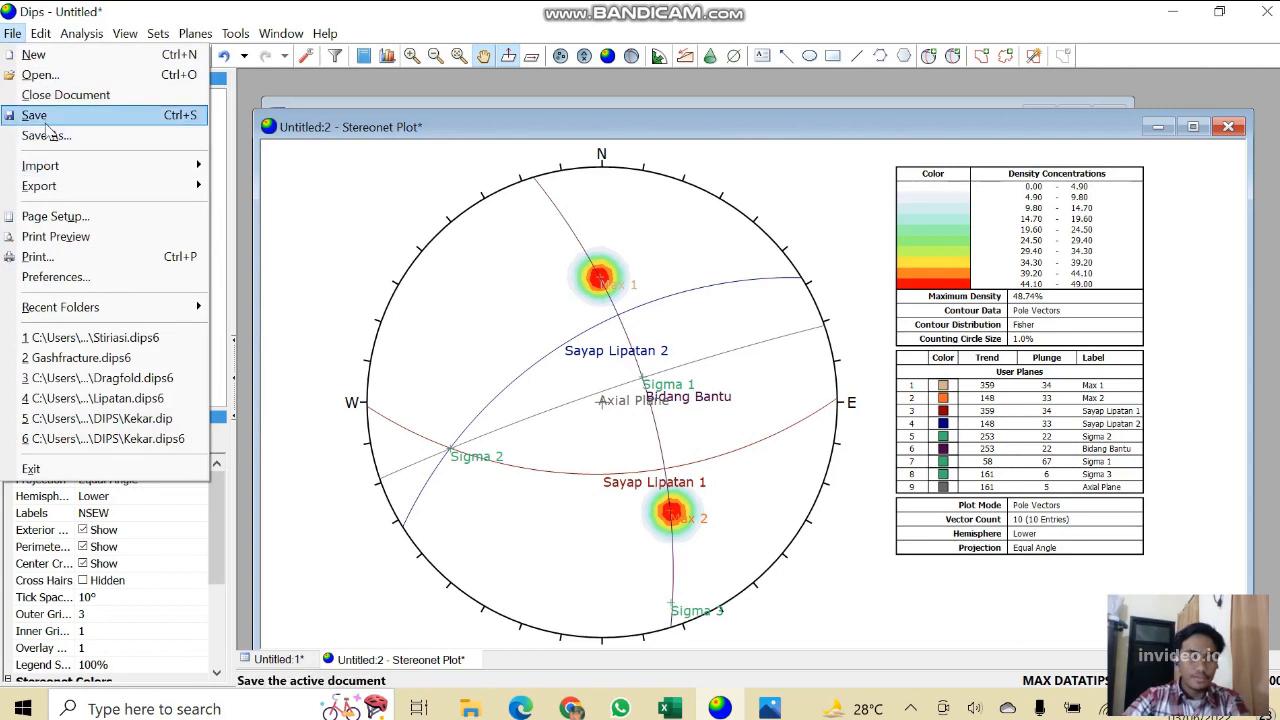
pyautogui.moveTo(62, 184)
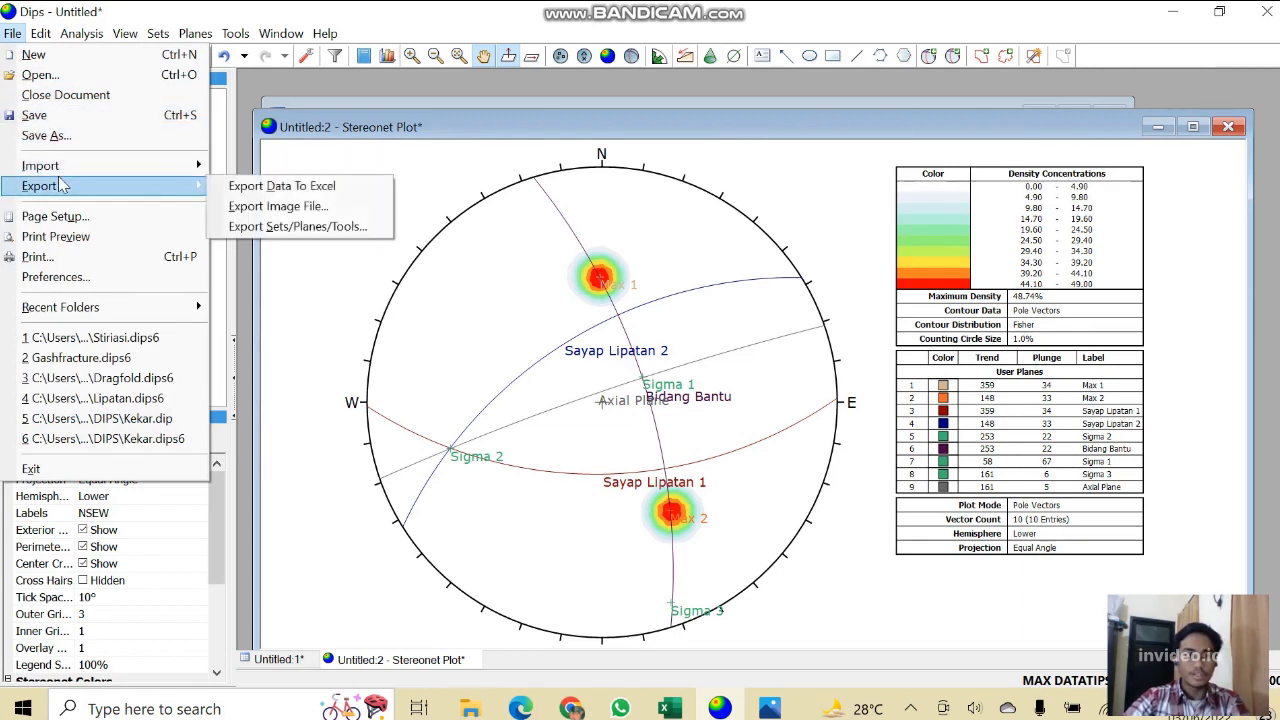
pyautogui.click(270, 207)
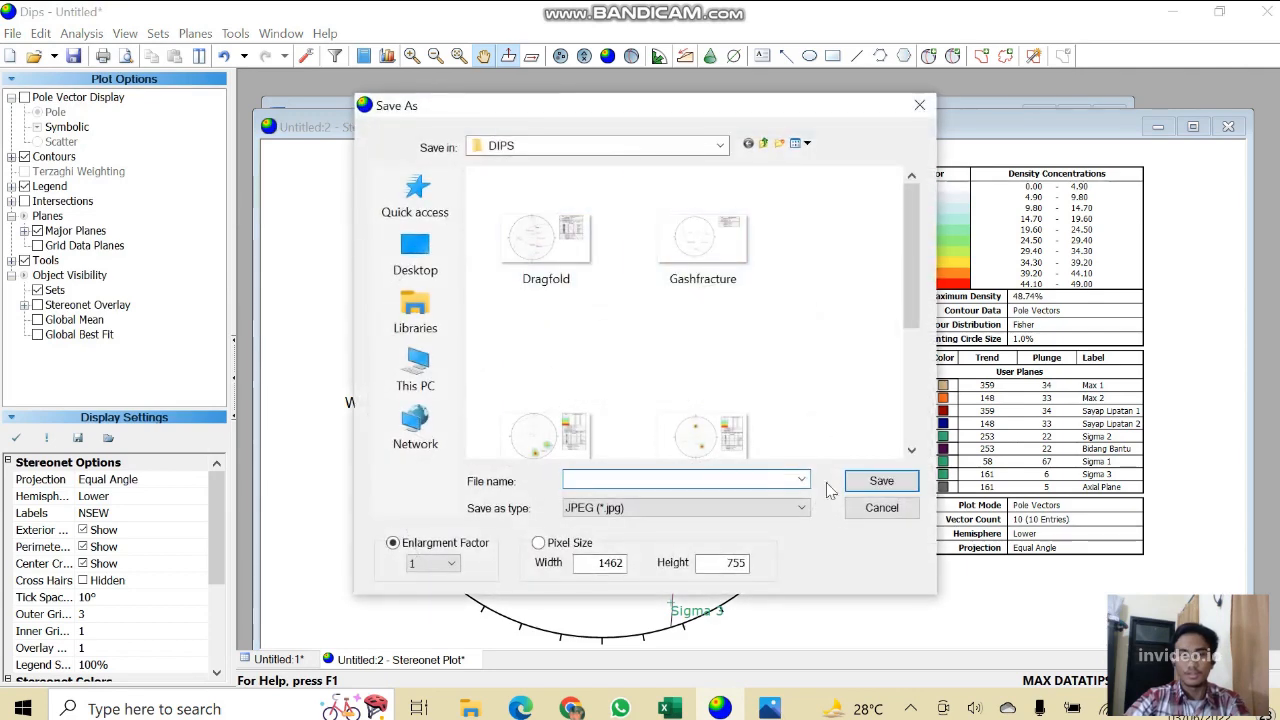
pyautogui.click(920, 105)
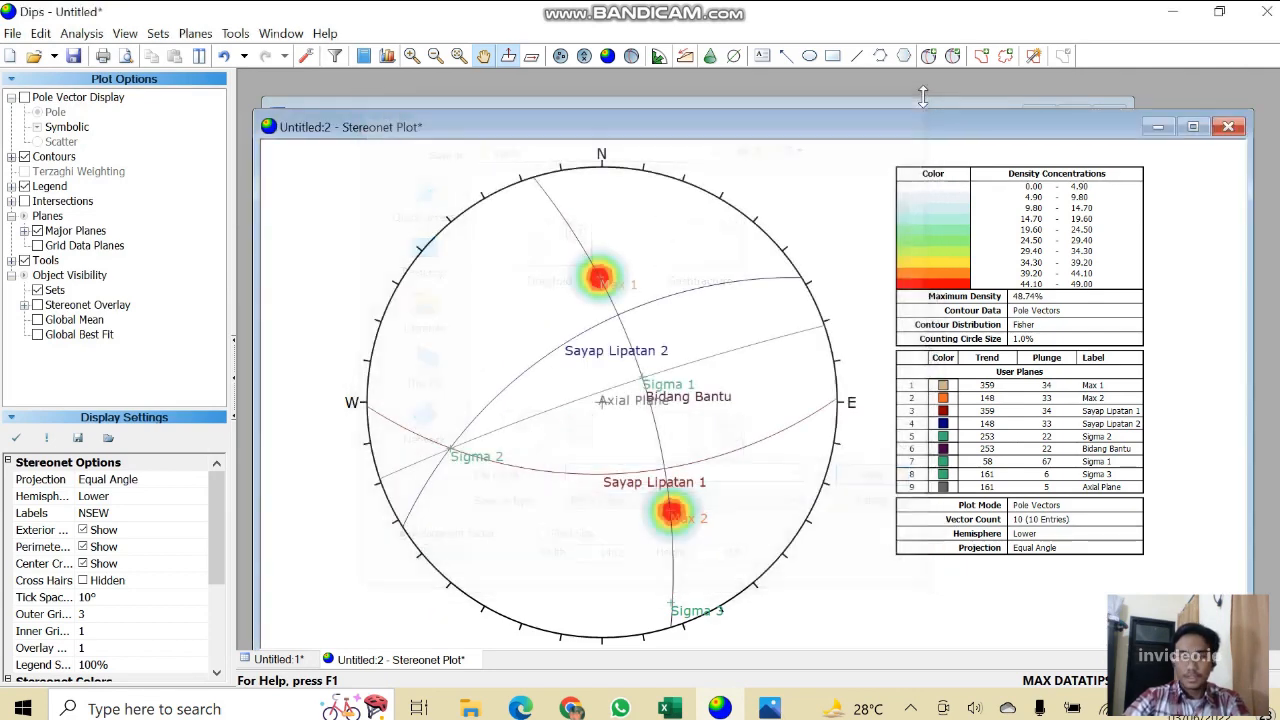
# Close the stereonet plot of the fold data and return to its strike and dip table.
pyautogui.click(1230, 128)
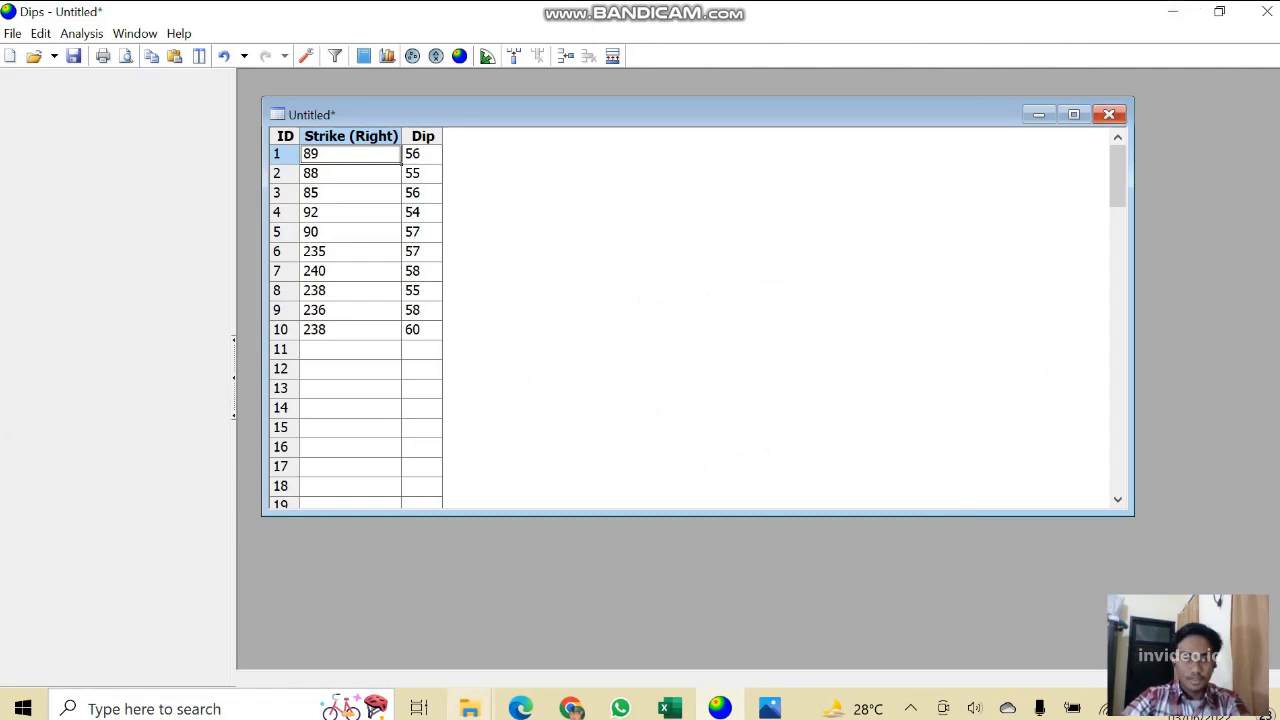
pyautogui.click(200, 708)
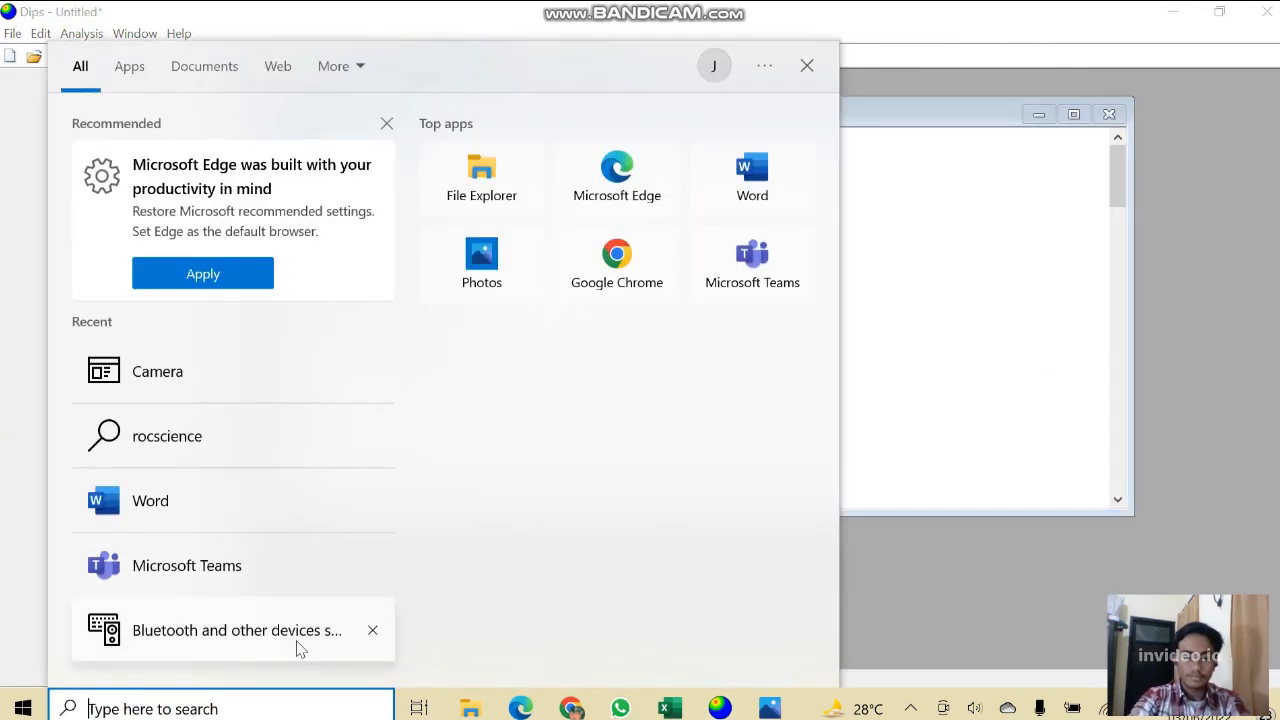
pyautogui.write('band')
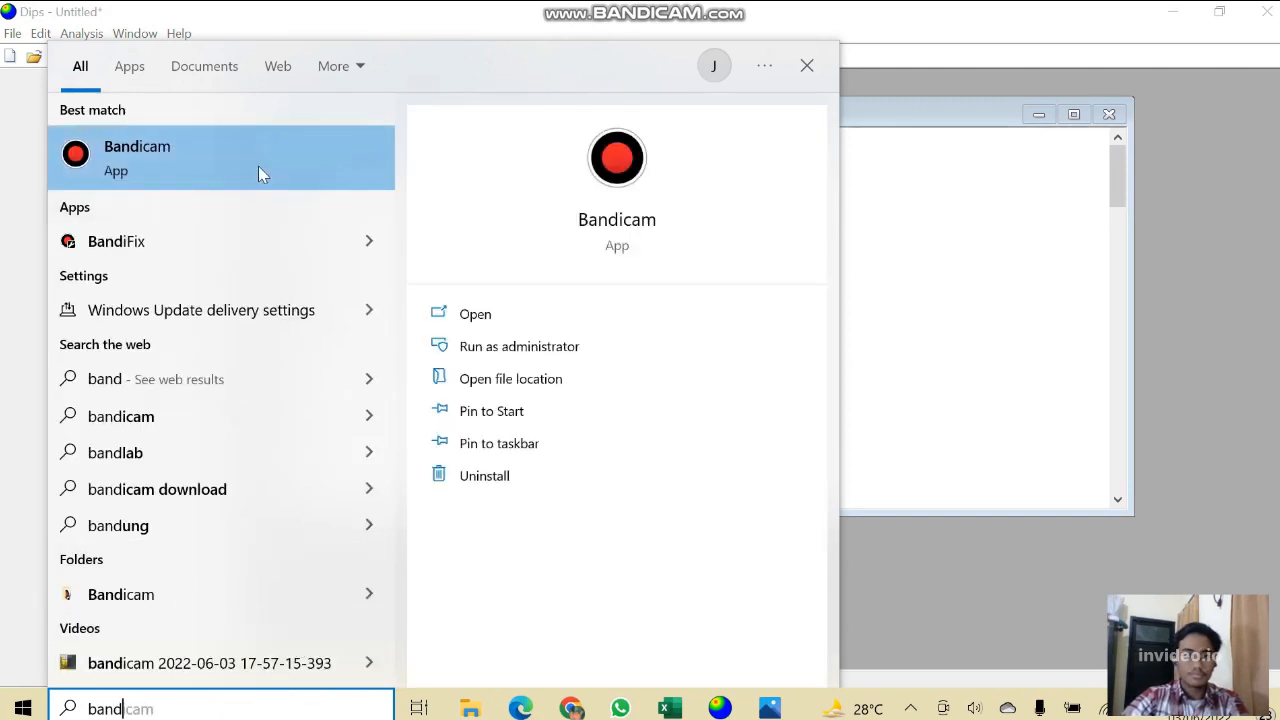
pyautogui.click(258, 172)
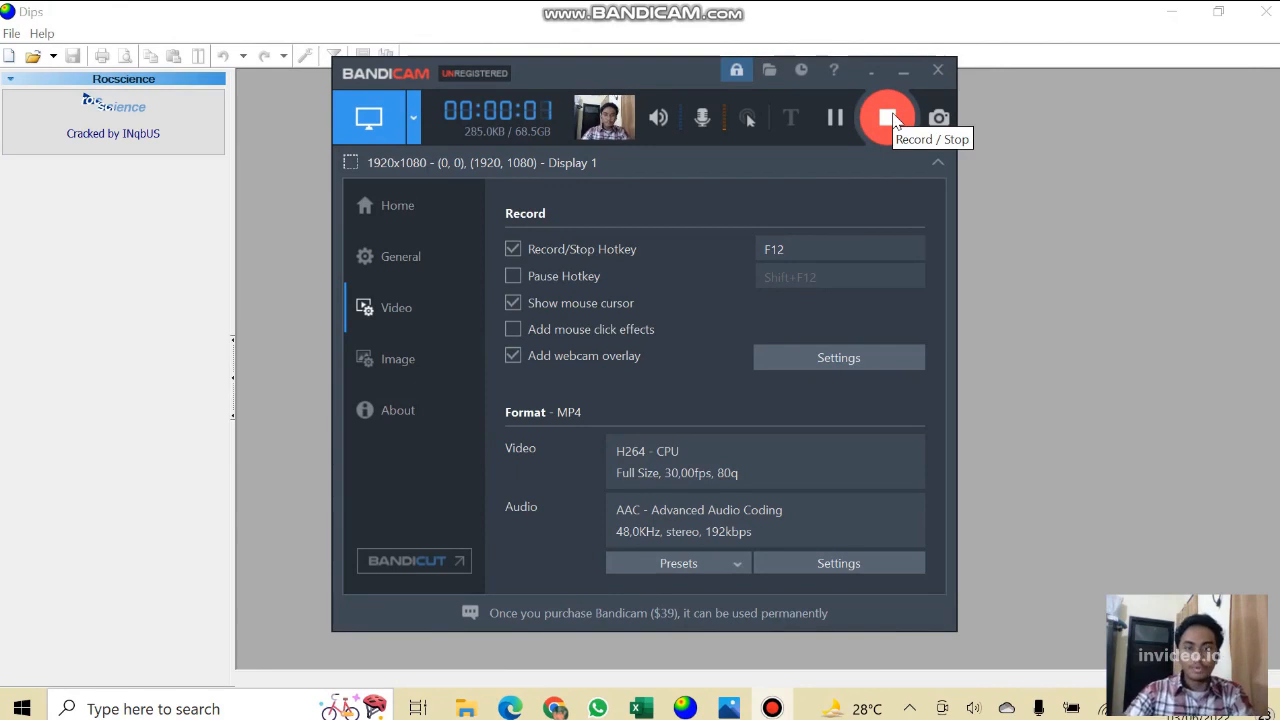
pyautogui.click(1067, 225)
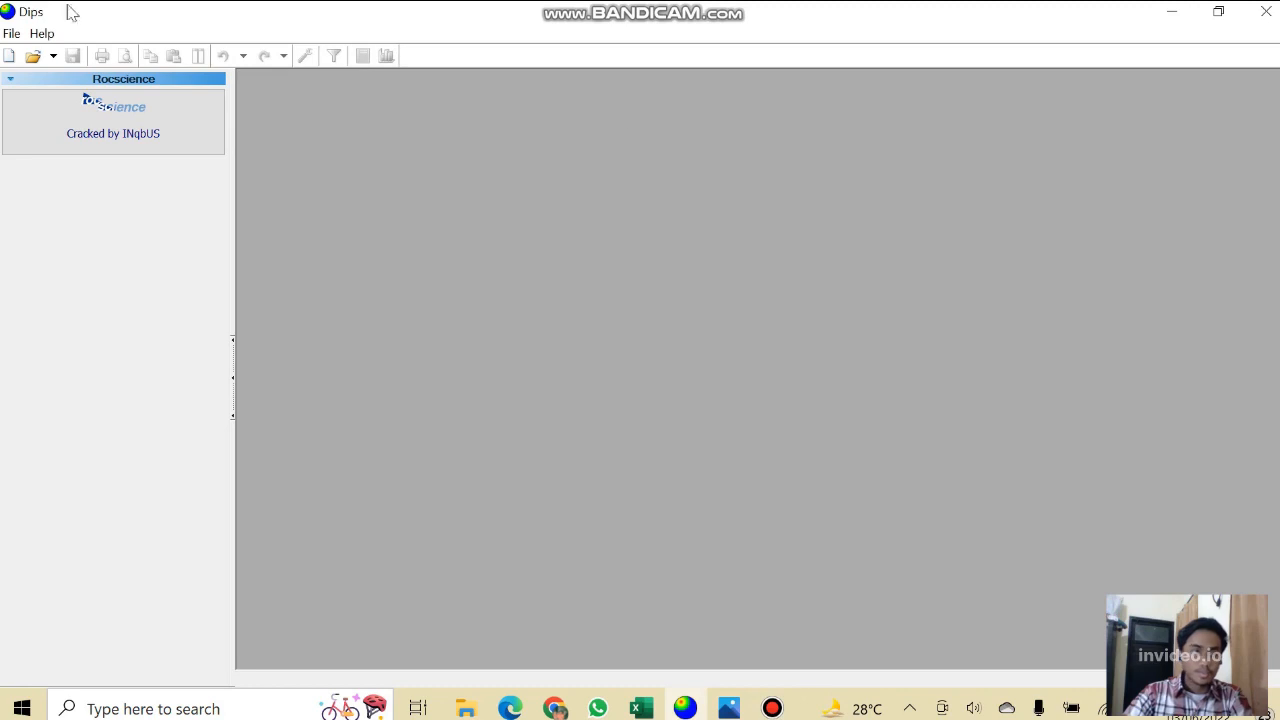
# Create a new Dips document and set its global orientation format to Strike (Right) / Dip.
pyautogui.click(10, 56)
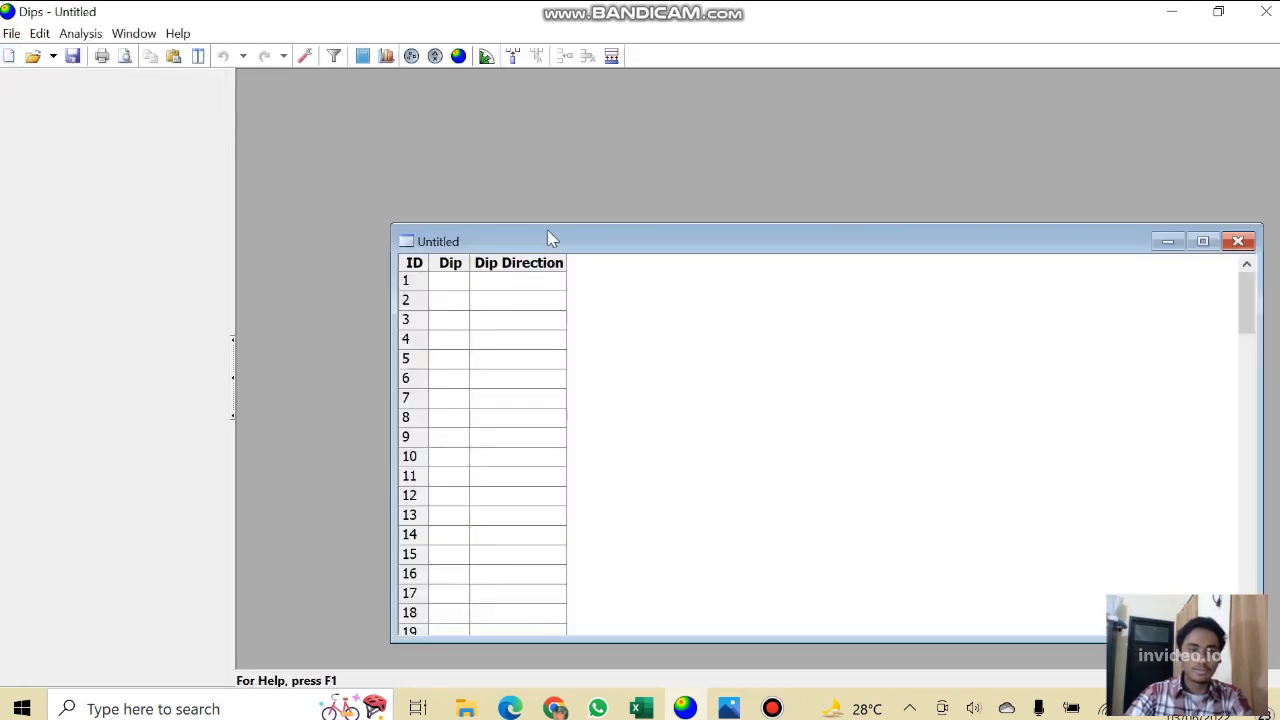
pyautogui.moveTo(547, 237); pyautogui.dragTo(459, 120)
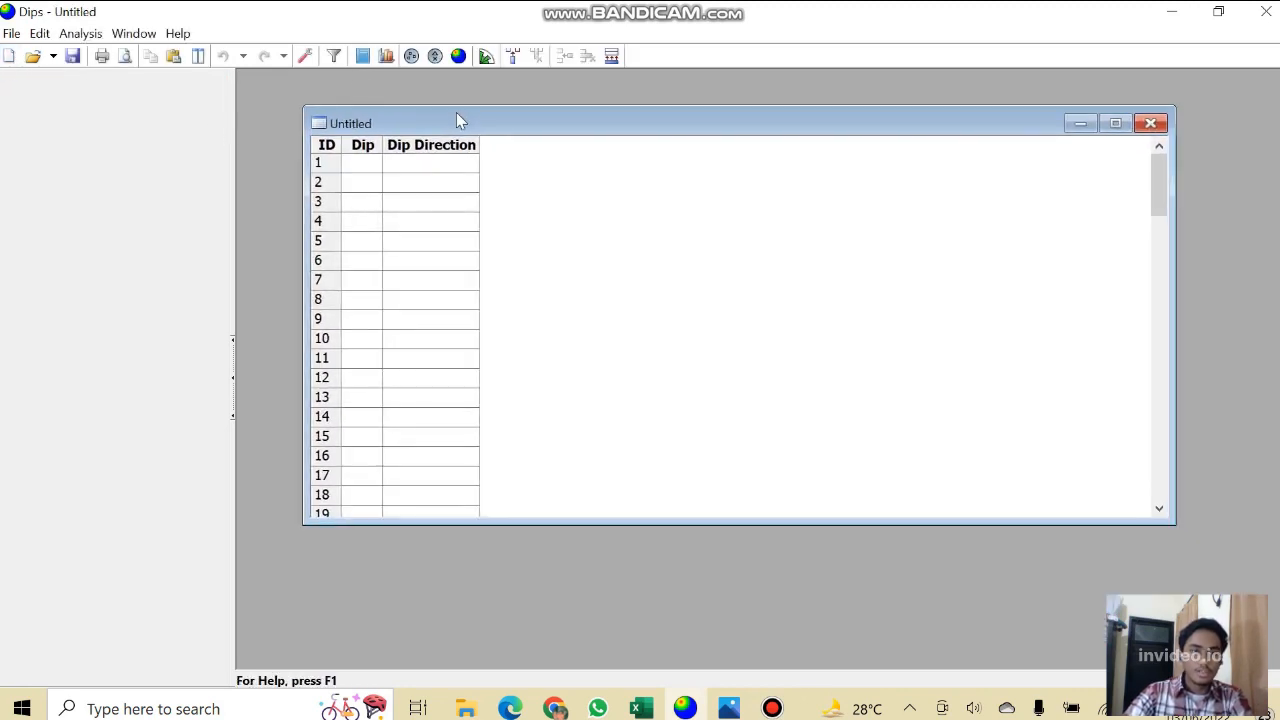
pyautogui.click(306, 56)
pyautogui.click(668, 255)
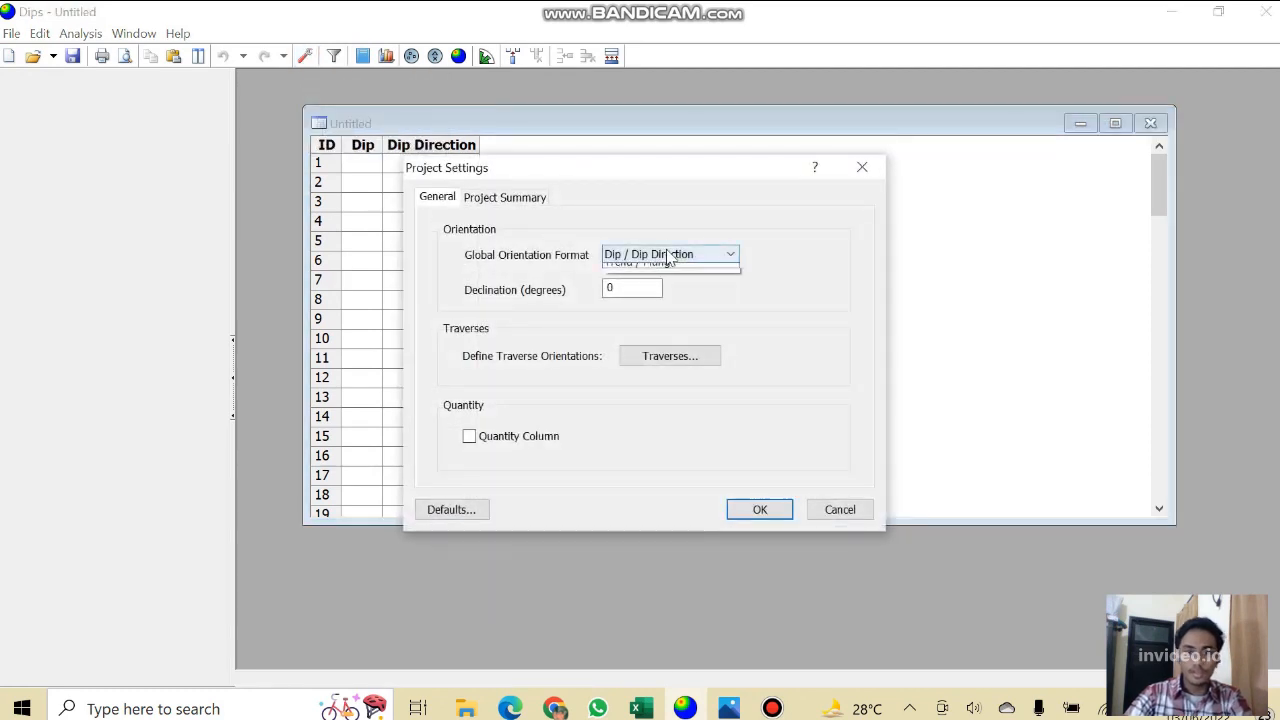
pyautogui.click(669, 283)
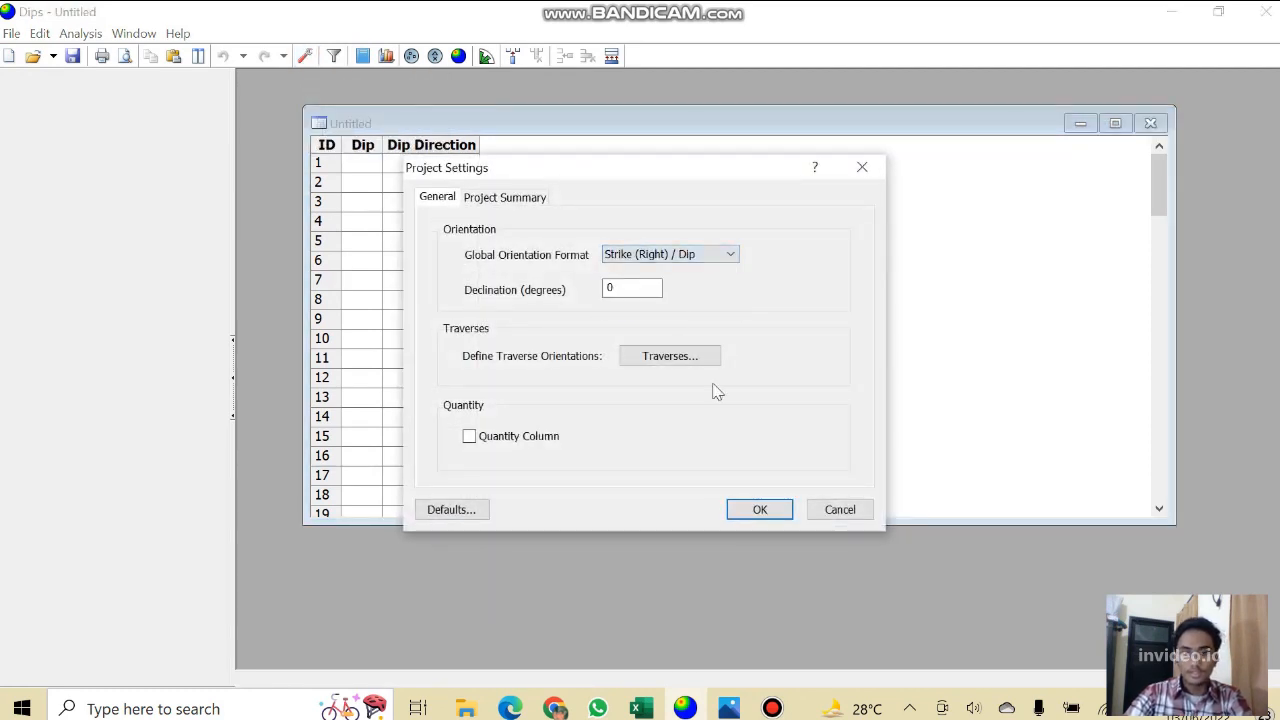
pyautogui.click(757, 510)
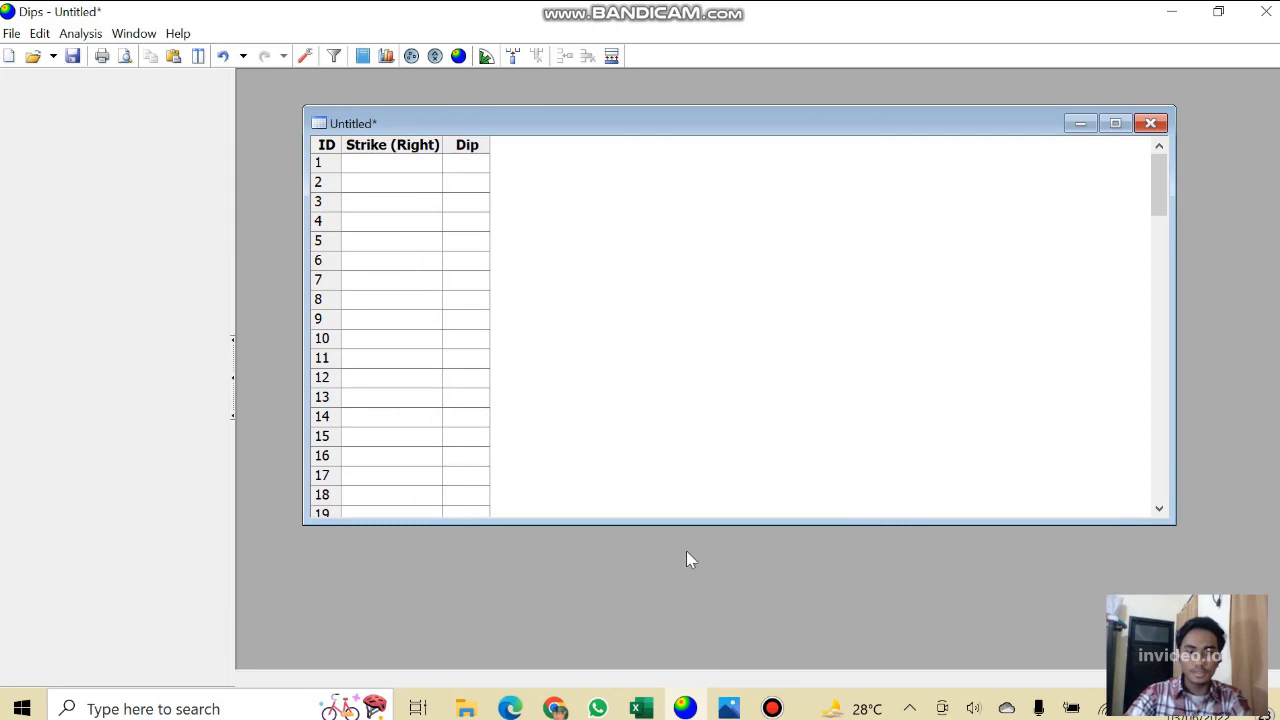
# Check the Sesar sheet in Excel, and open a contour stereonet plot in Dips with its window enlarged and fully in view.
pyautogui.click(641, 708)
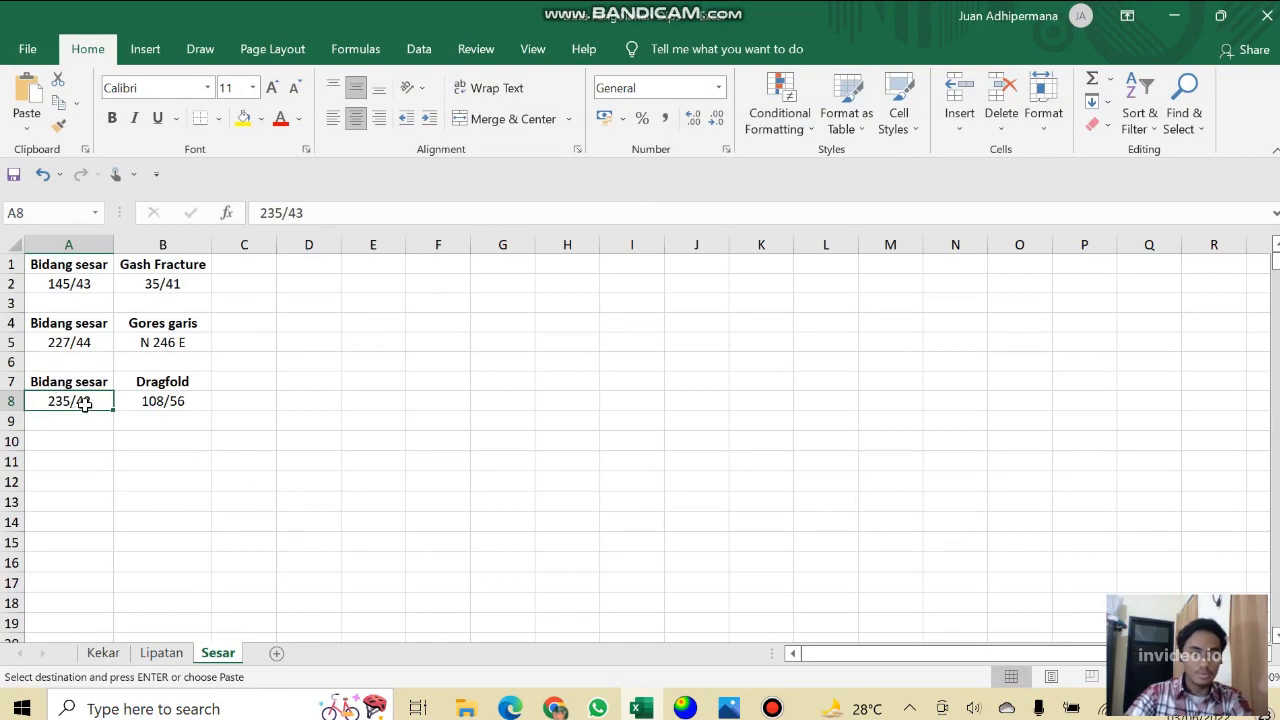
pyautogui.click(1177, 17)
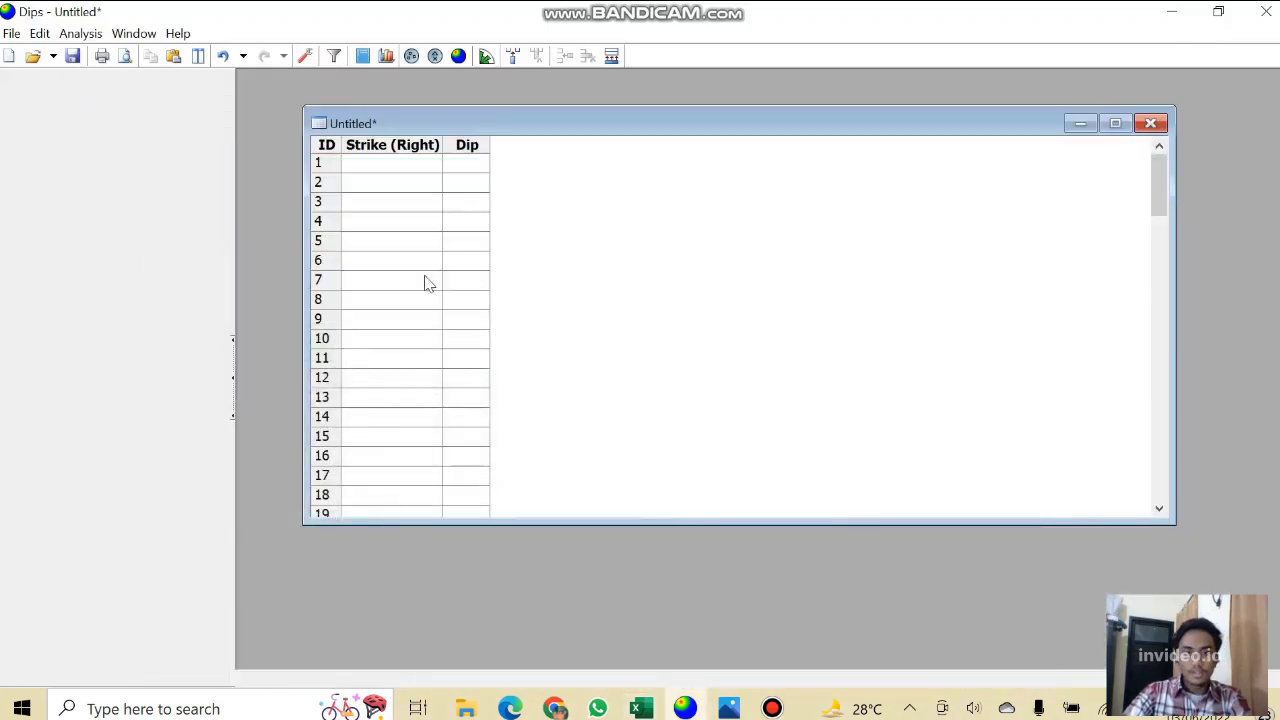
pyautogui.click(459, 57)
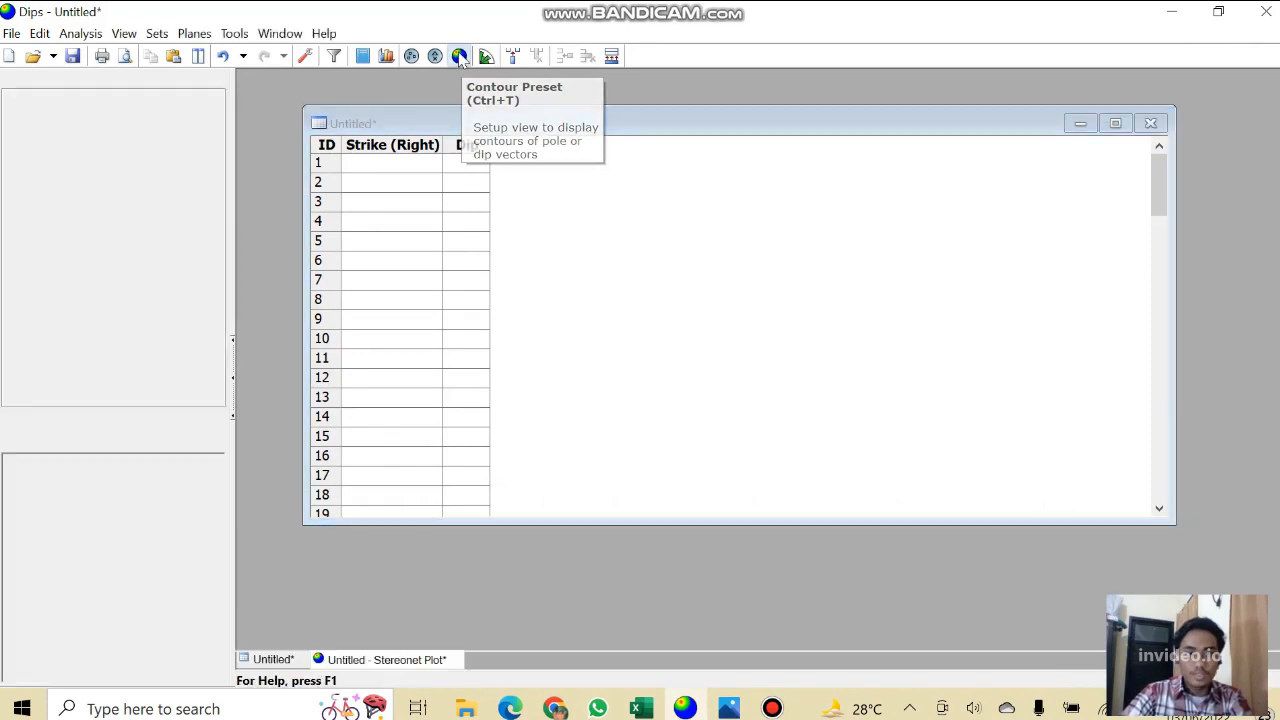
pyautogui.moveTo(645, 270); pyautogui.dragTo(543, 139)
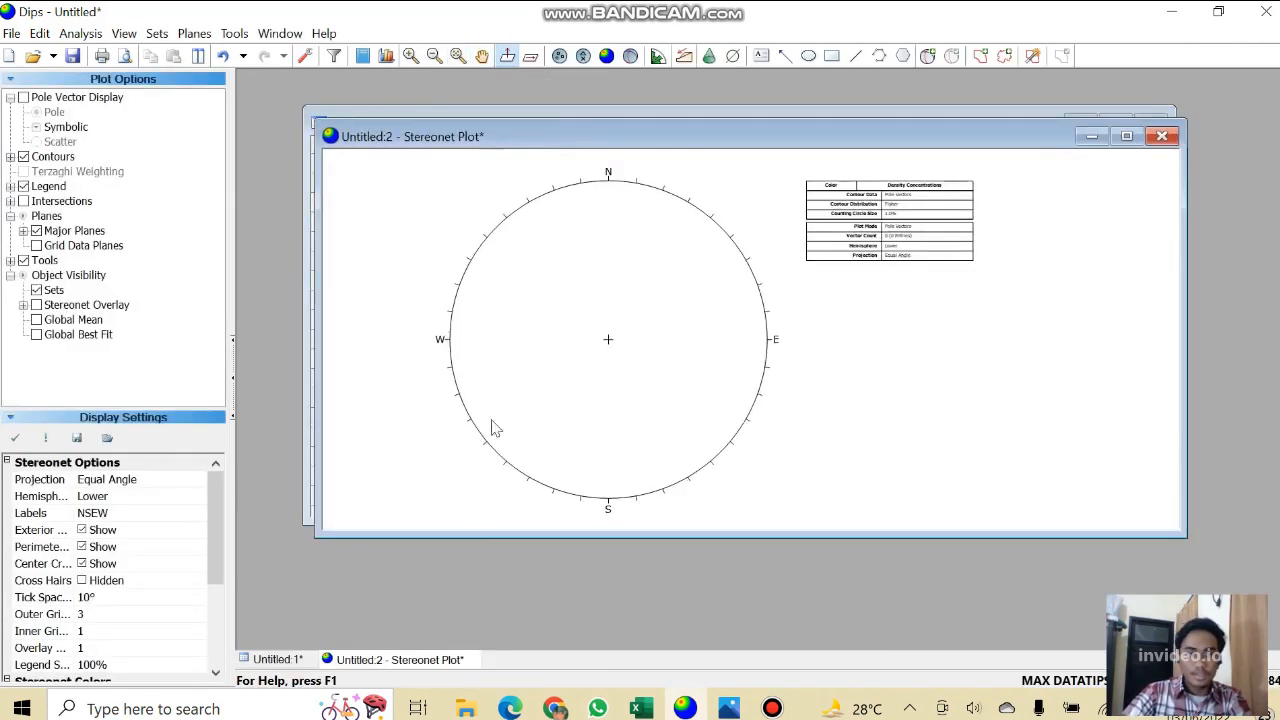
pyautogui.moveTo(411, 535); pyautogui.dragTo(400, 648)
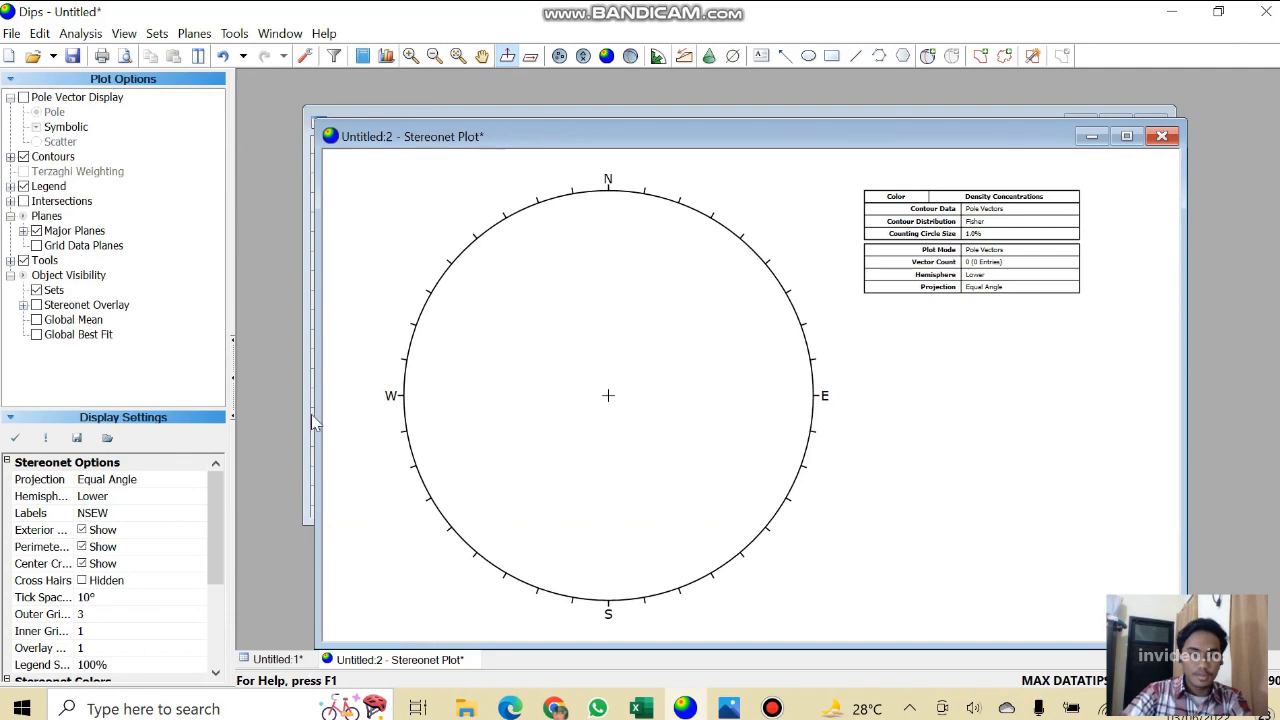
pyautogui.moveTo(316, 416); pyautogui.dragTo(251, 416)
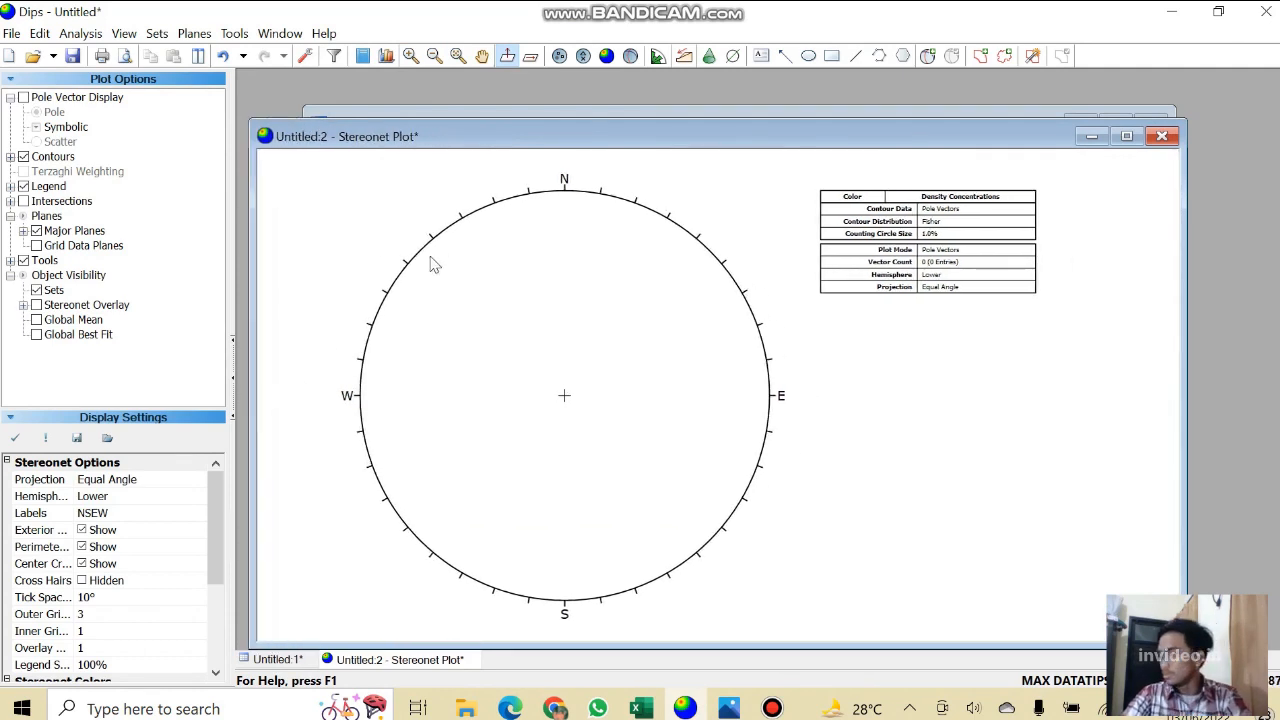
pyautogui.moveTo(525, 137); pyautogui.dragTo(523, 96)
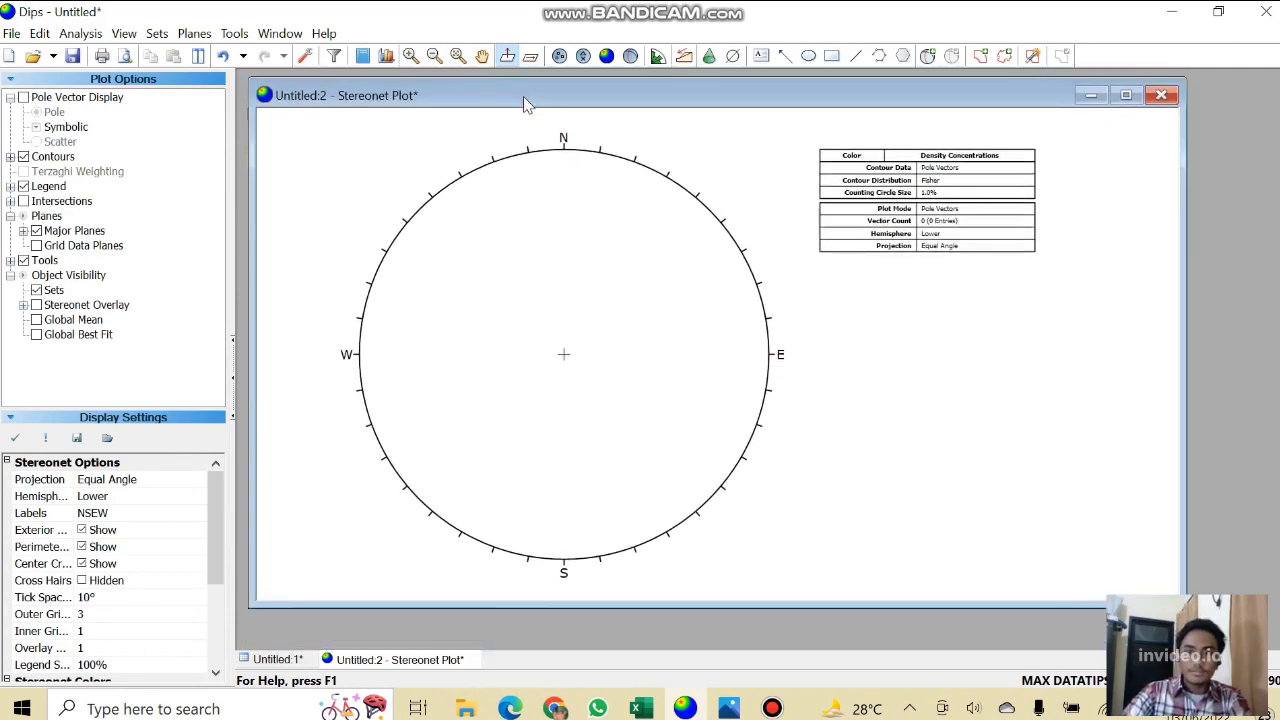
# Start a user plane on the stereonet and set its strike/dip to 235/43, taken from the last Bidang sesar entry in Excel.
pyautogui.click(930, 58)
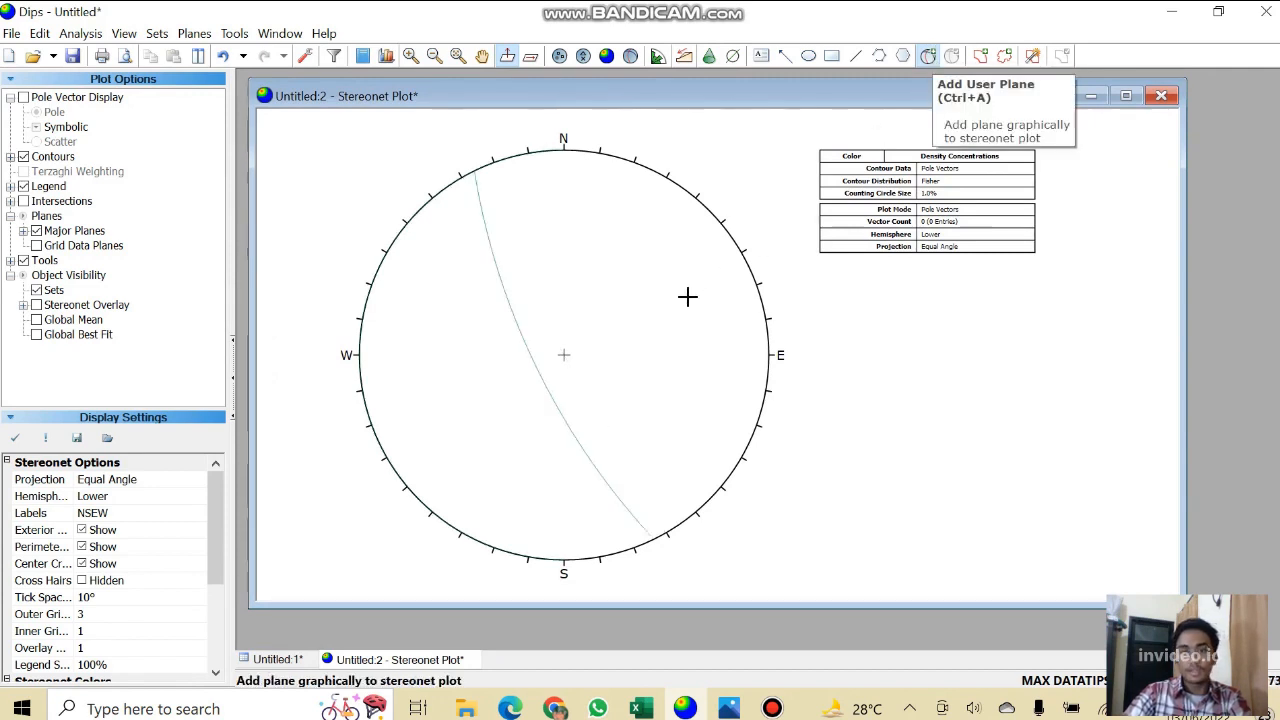
pyautogui.click(623, 306)
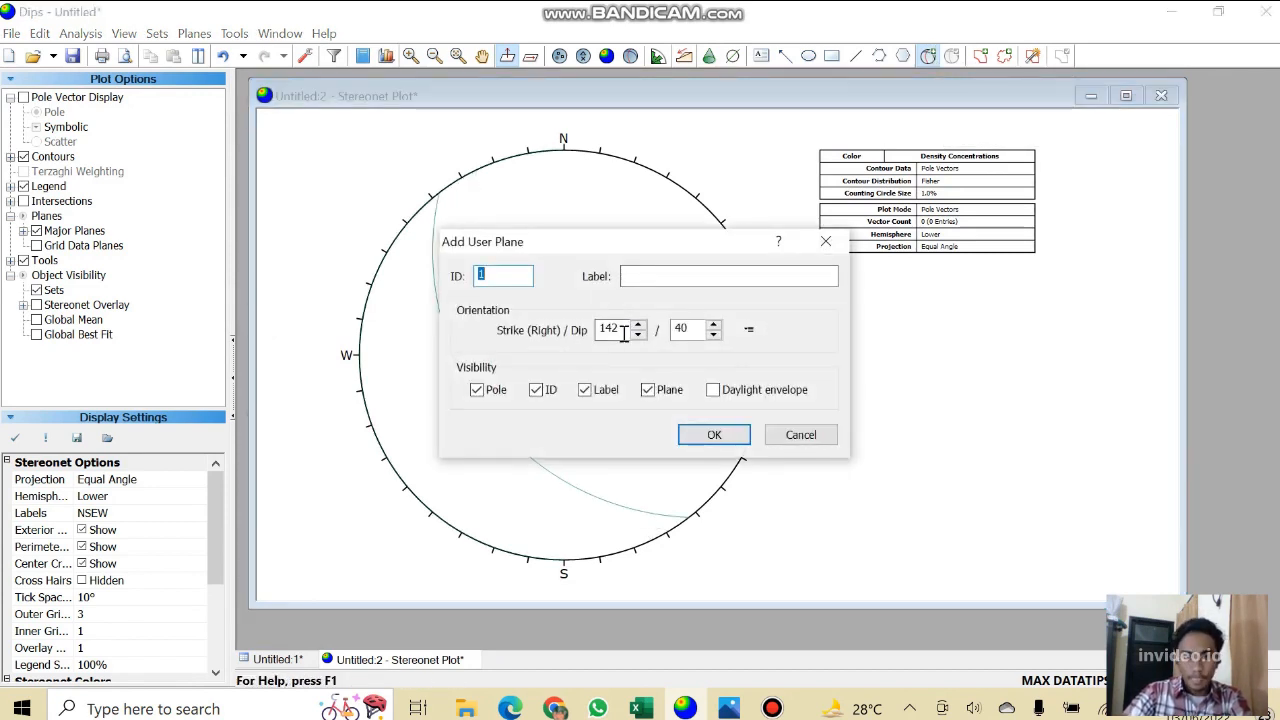
pyautogui.click(612, 330)
pyautogui.hotkey('alt', 'Tab')
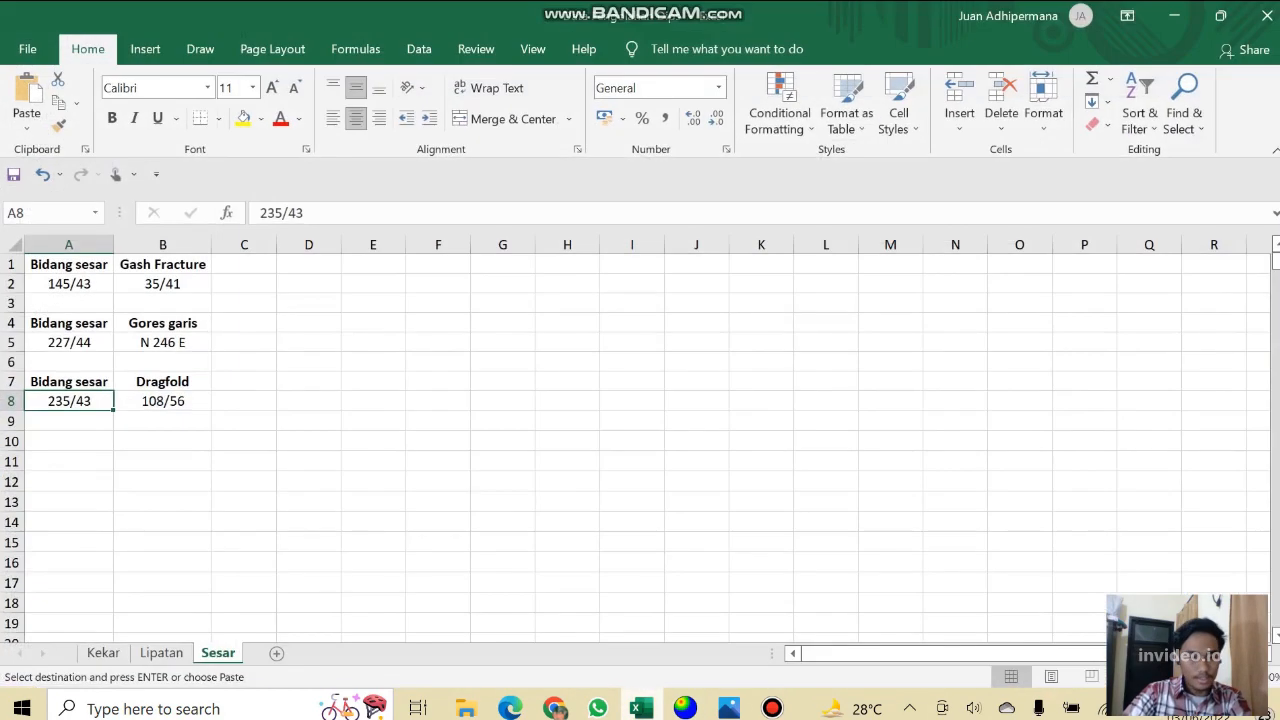
pyautogui.hotkey('alt', 'Tab')
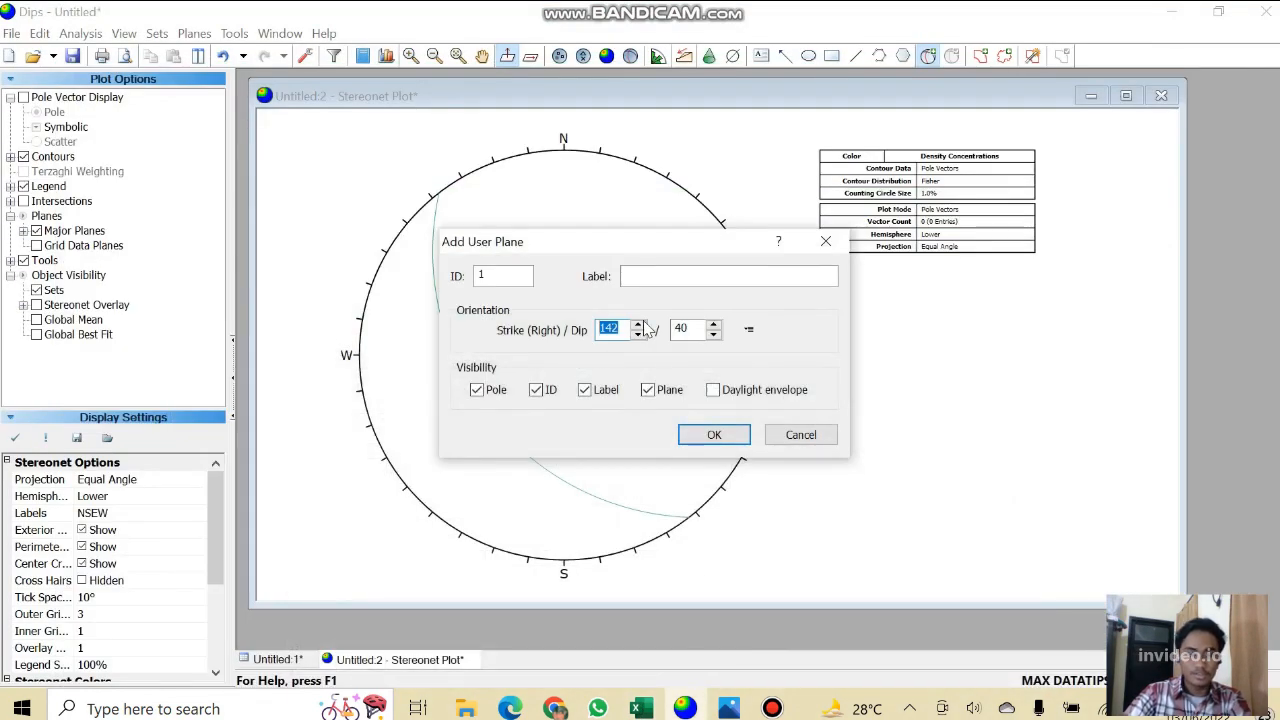
pyautogui.write('23')
pyautogui.click(641, 708)
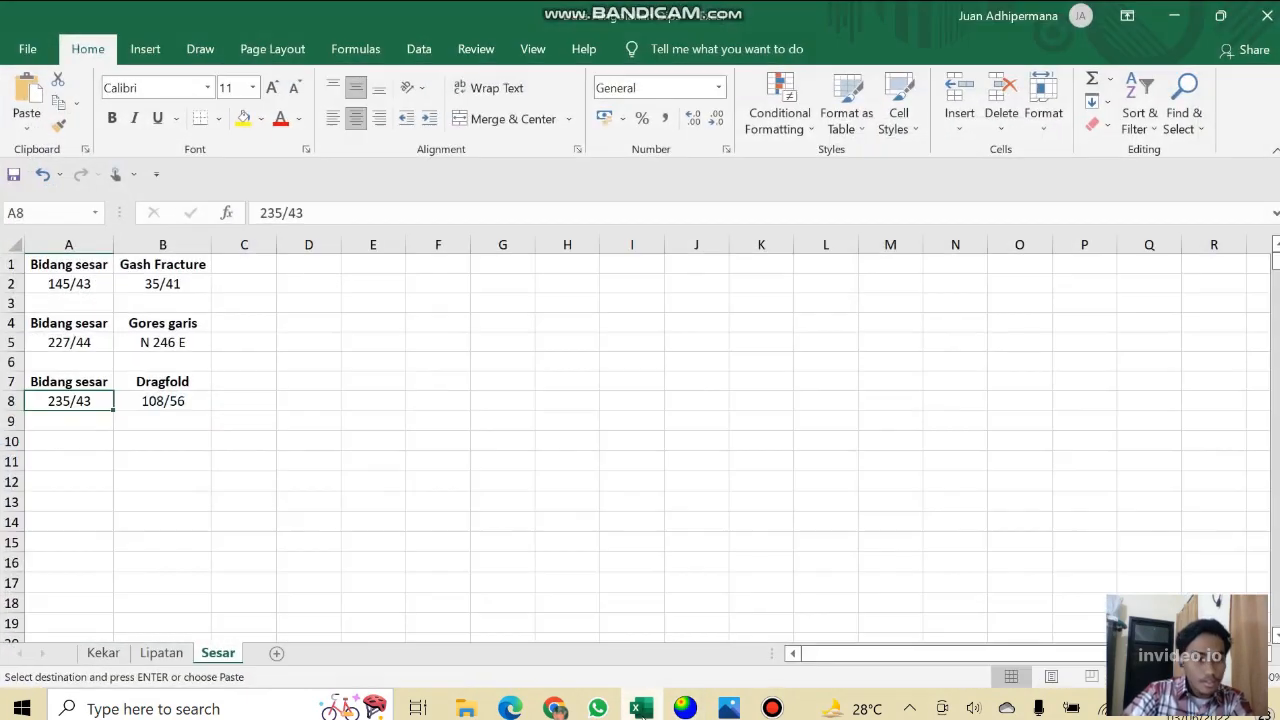
pyautogui.click(685, 708)
pyautogui.write('35')
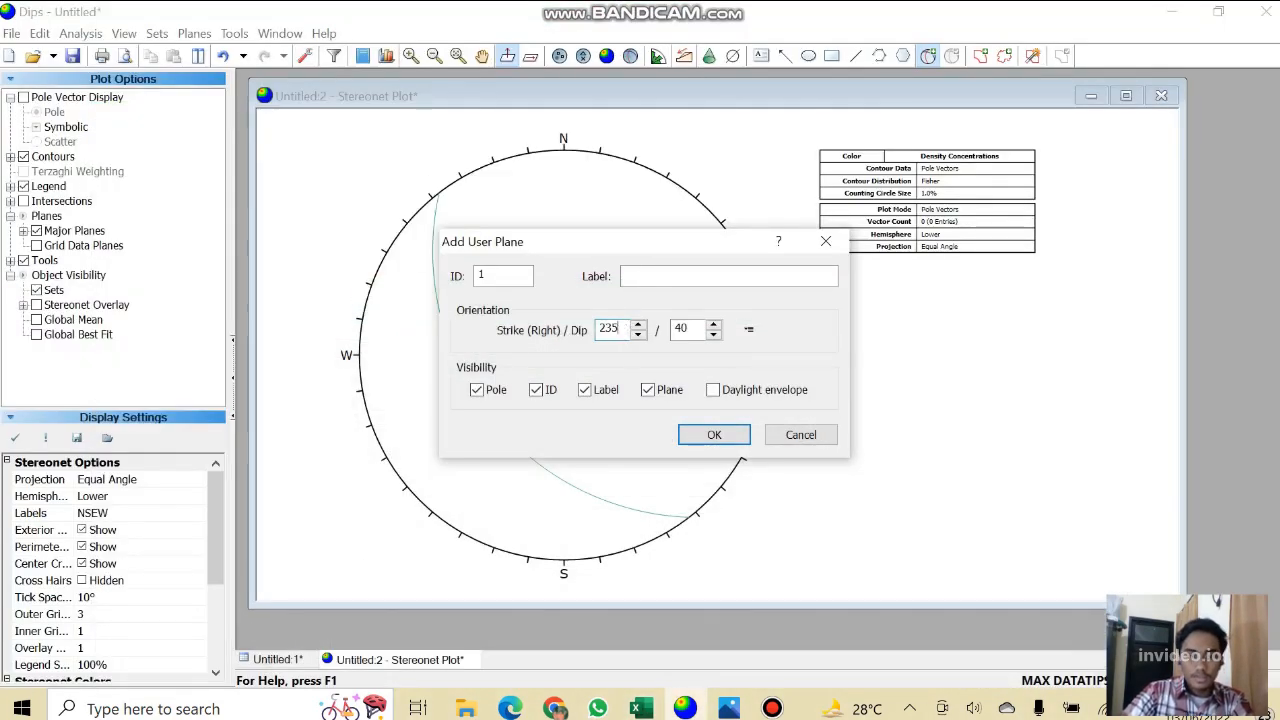
pyautogui.click(641, 708)
pyautogui.click(685, 708)
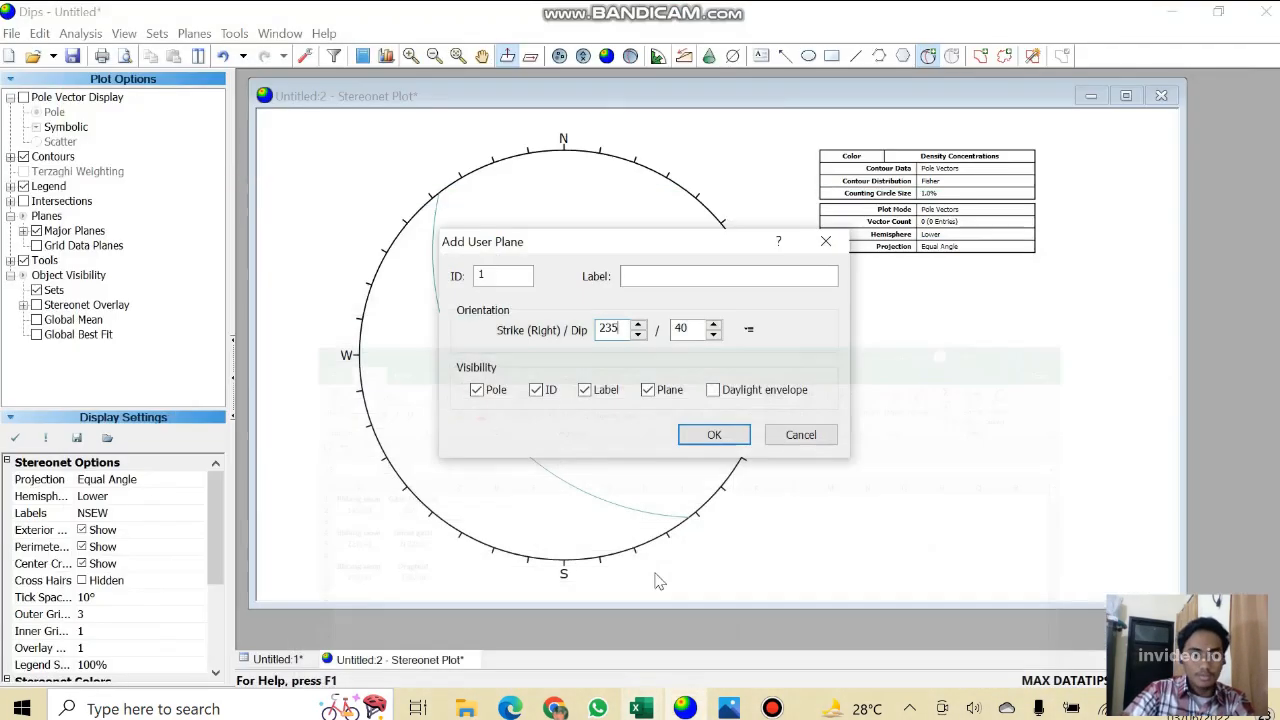
pyautogui.click(697, 330)
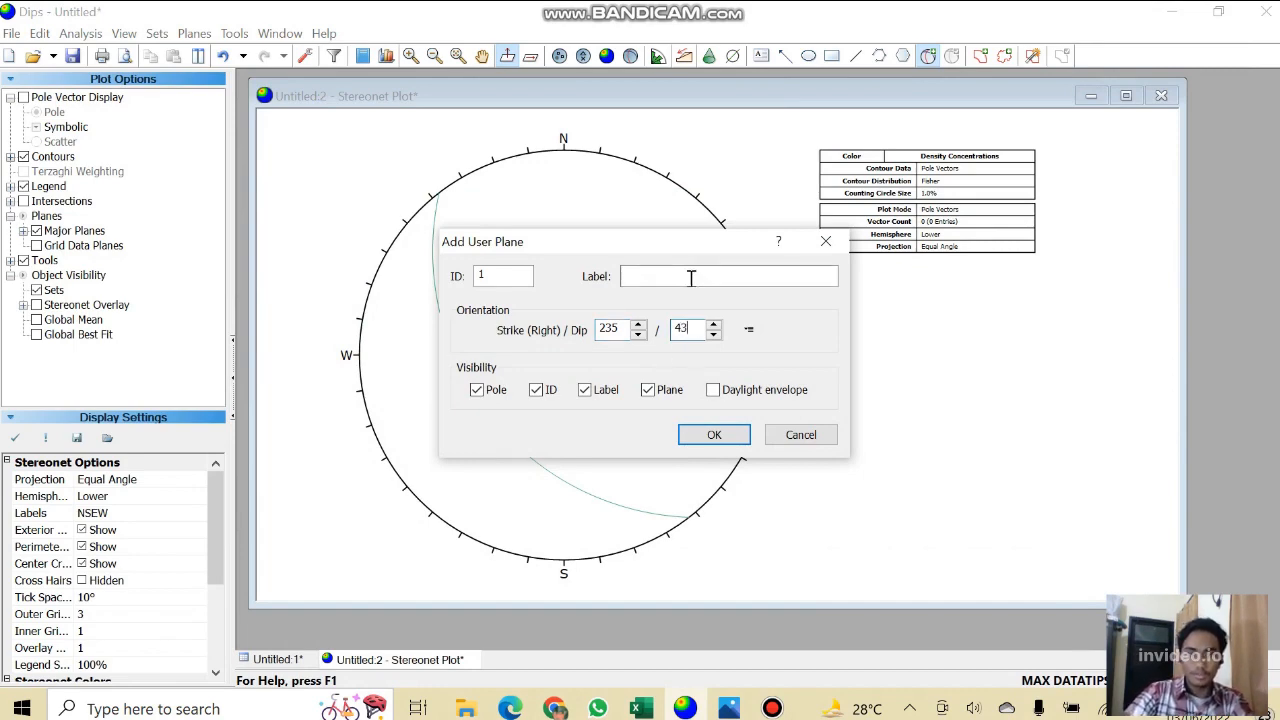
# Label the new plane "Bidang Sesar", hide its pole and ID, and add it with only label and plane visible.
pyautogui.click(641, 708)
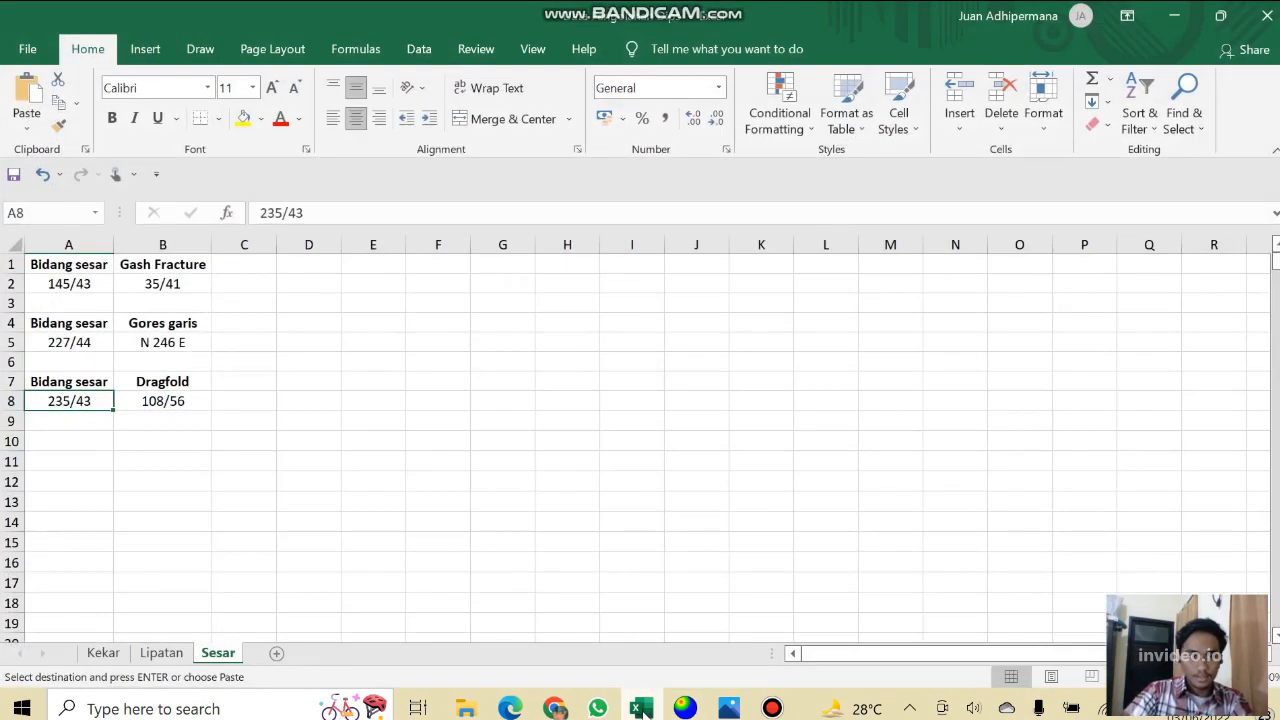
pyautogui.hotkey('alt', 'Tab')
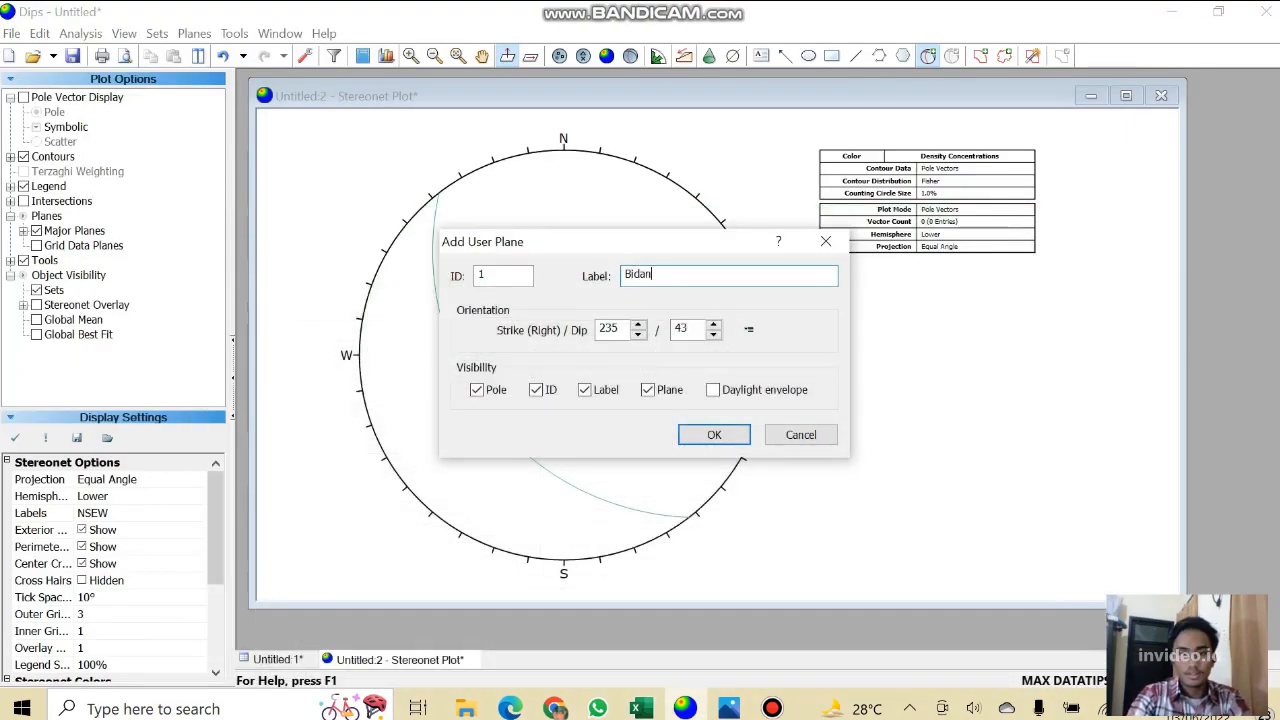
pyautogui.click(585, 390)
pyautogui.click(477, 390)
pyautogui.click(477, 390)
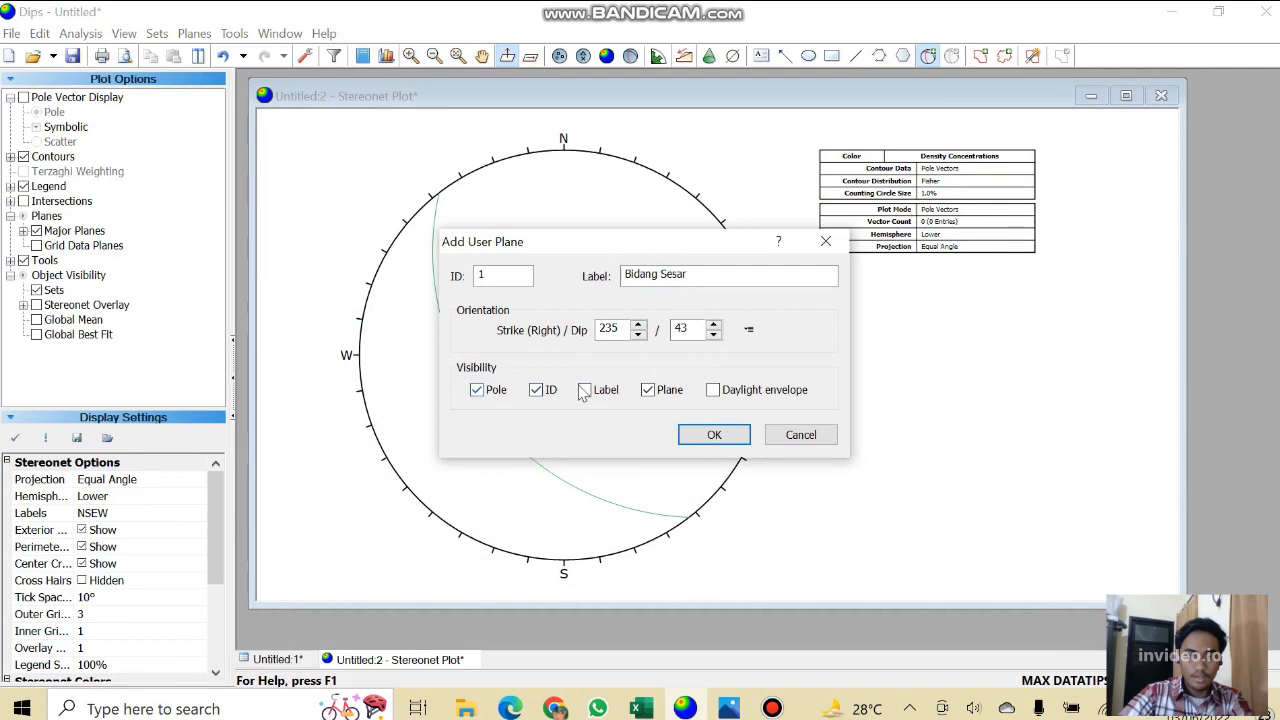
pyautogui.click(585, 390)
pyautogui.click(537, 390)
pyautogui.click(477, 390)
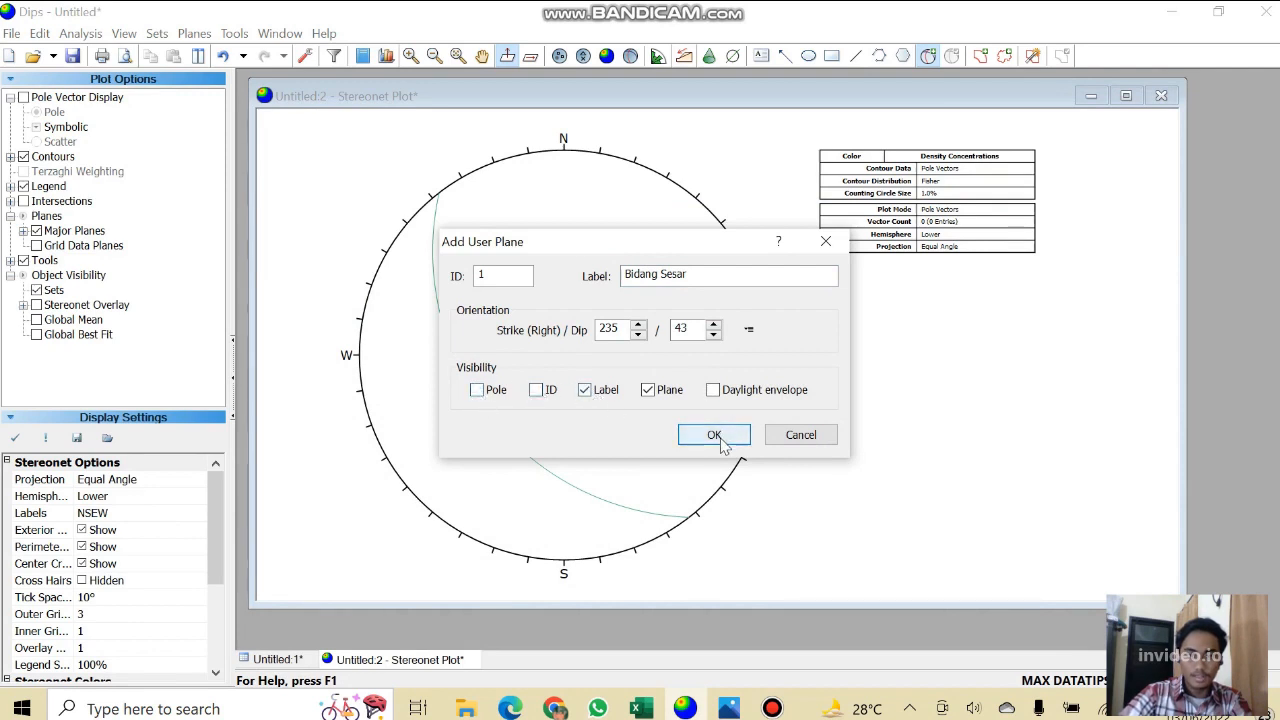
pyautogui.click(714, 434)
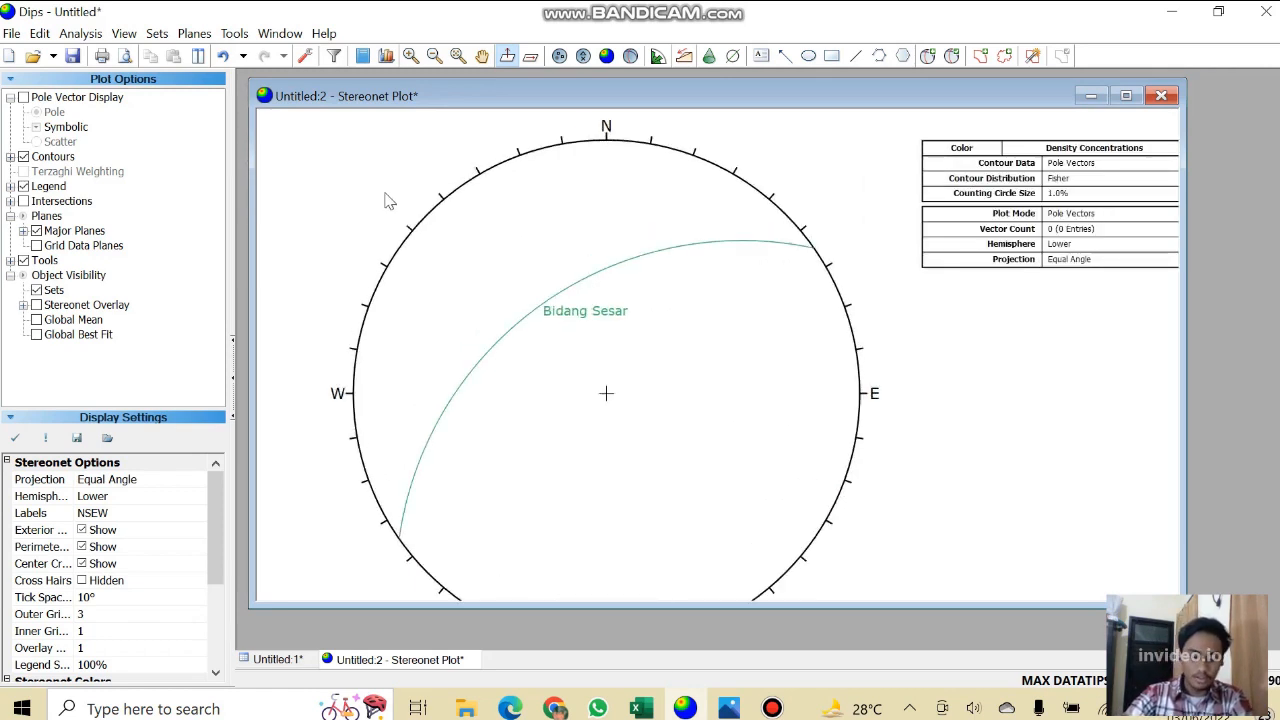
# Add a second user plane labelled "Dragfold" with strike/dip 108/56, as listed in the Excel Sesar sheet.
pyautogui.click(648, 708)
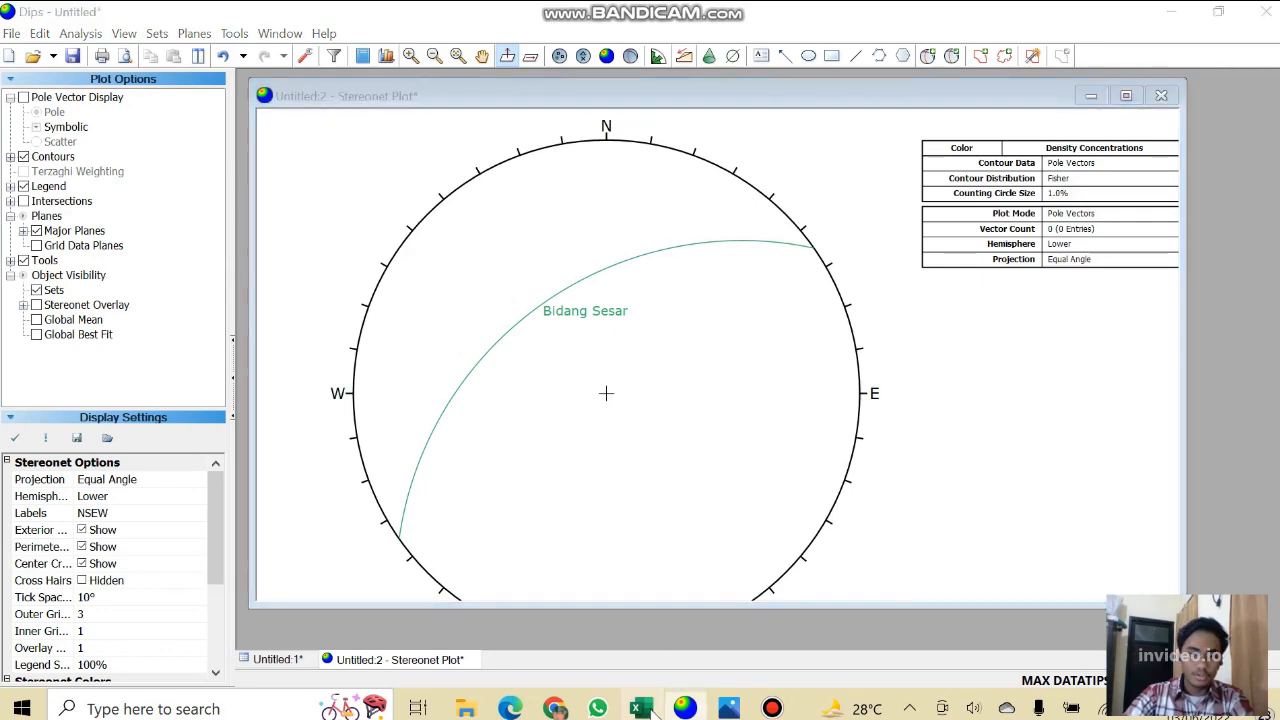
pyautogui.click(648, 708)
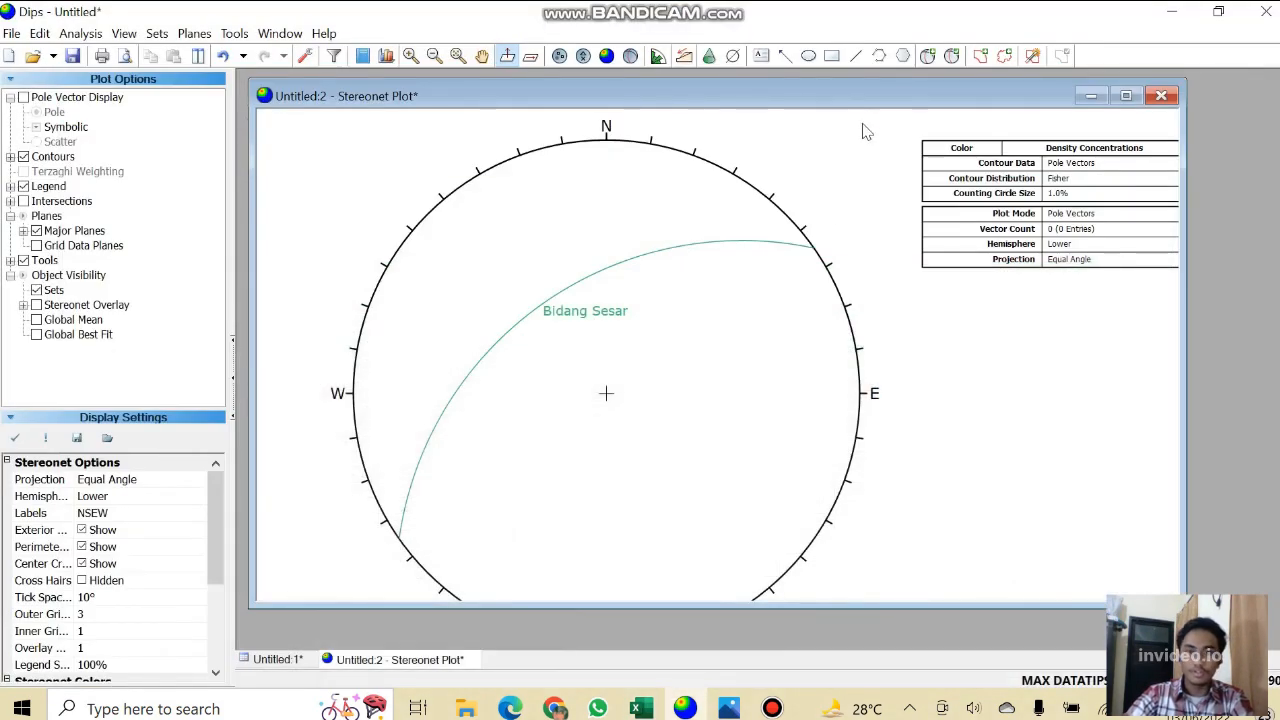
pyautogui.click(928, 55)
pyautogui.click(661, 425)
pyautogui.click(661, 425)
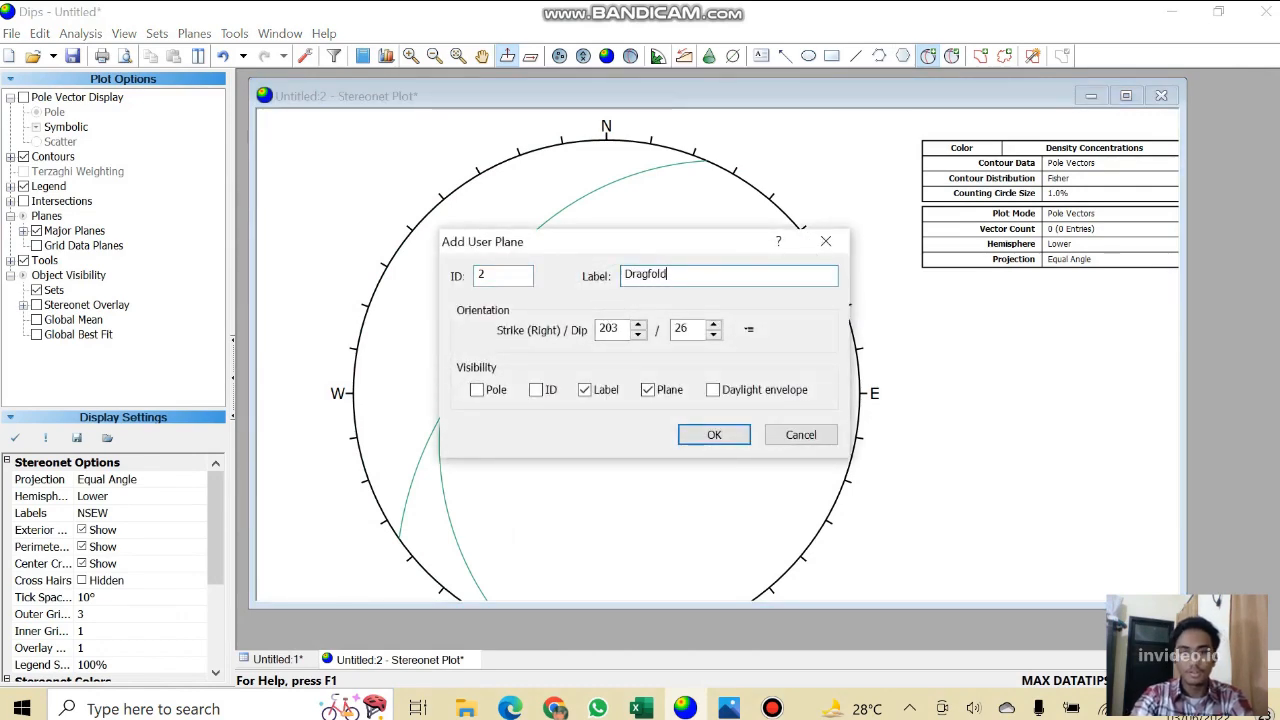
pyautogui.click(641, 708)
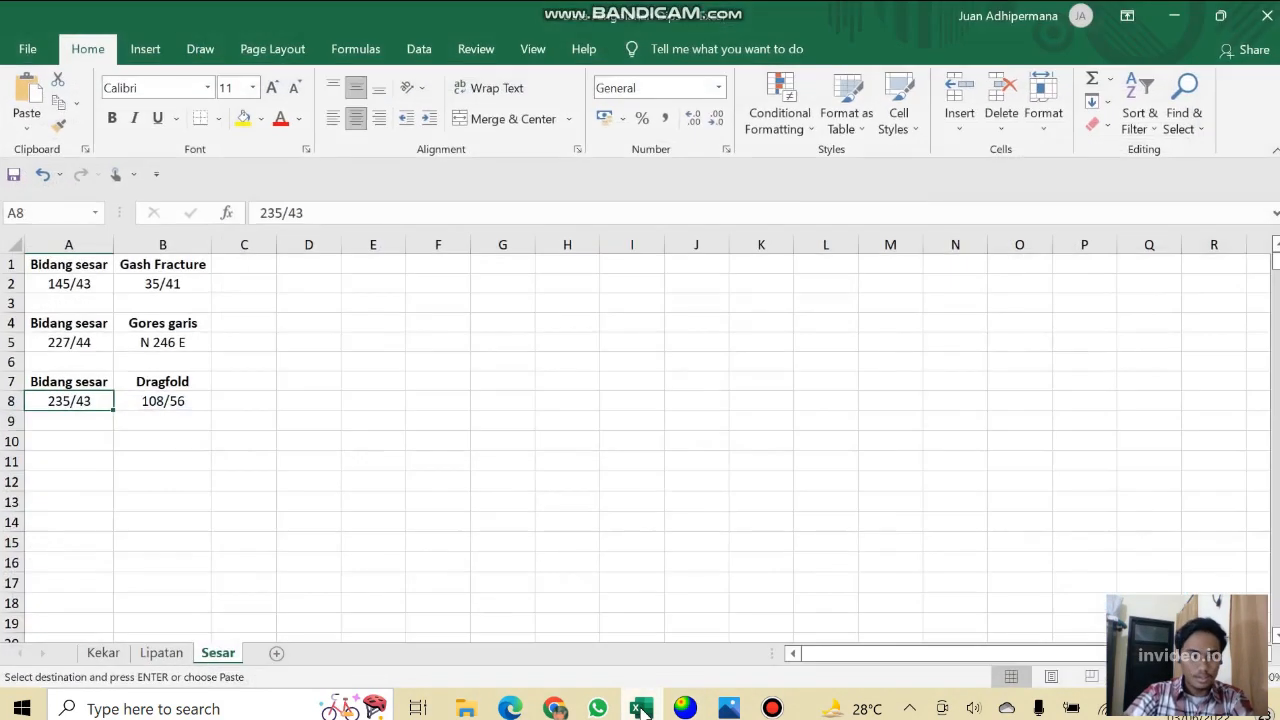
pyautogui.click(641, 708)
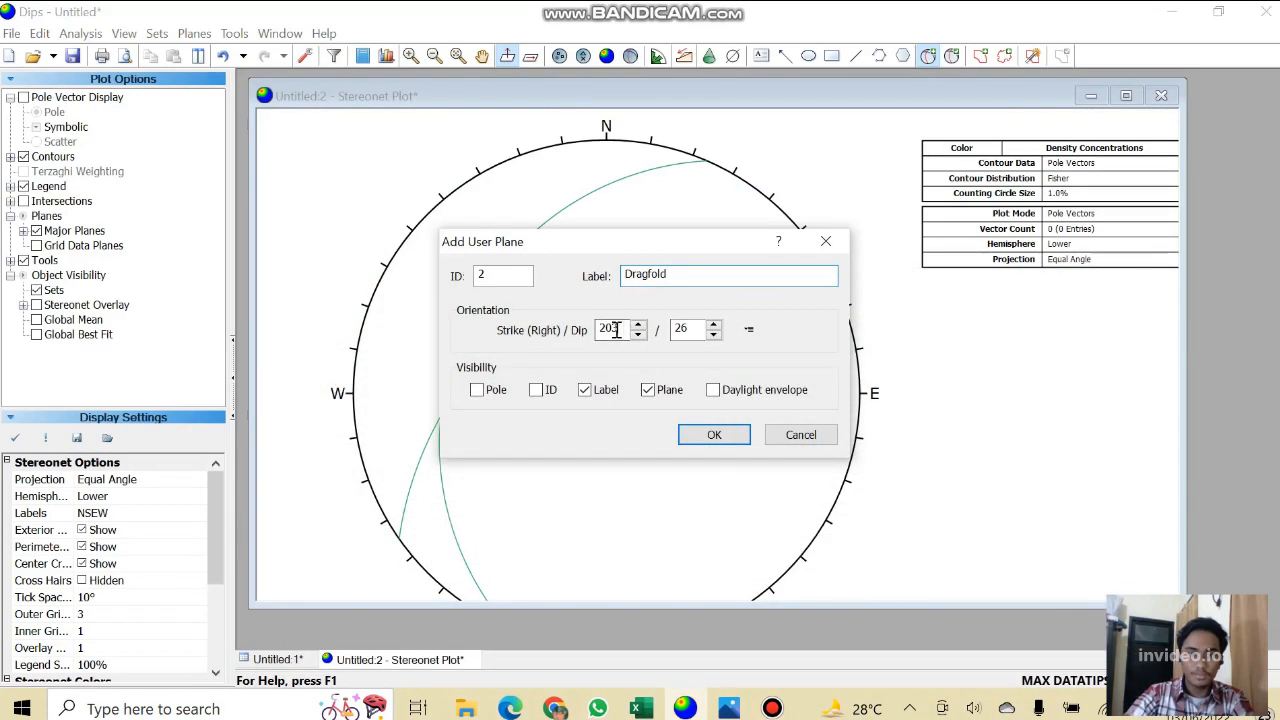
pyautogui.moveTo(619, 329); pyautogui.dragTo(513, 335)
pyautogui.write('108')
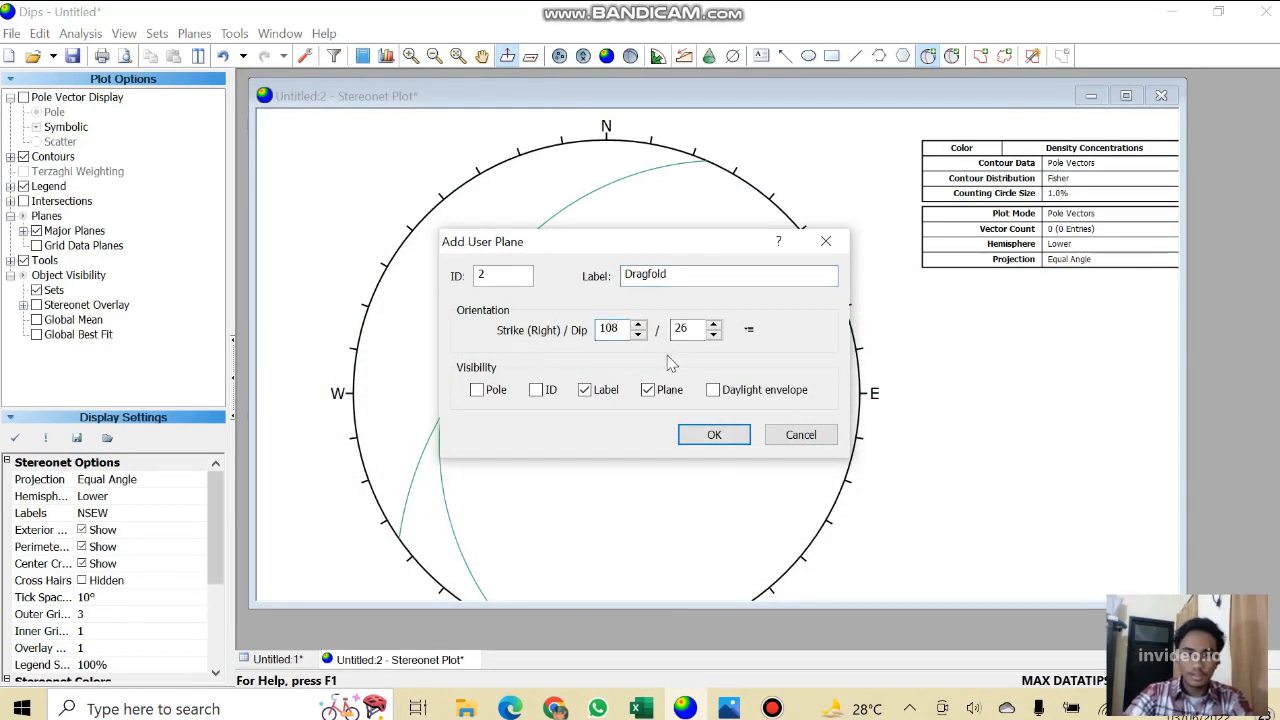
pyautogui.press('Tab')
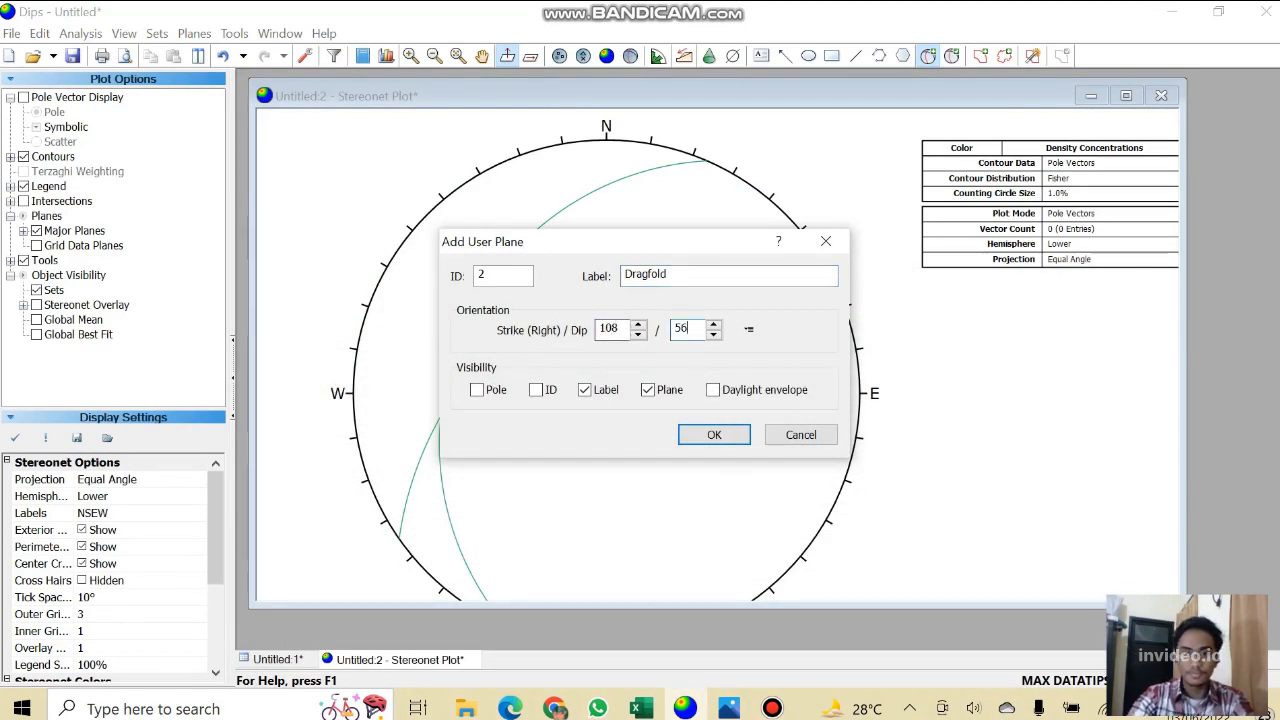
pyautogui.click(713, 436)
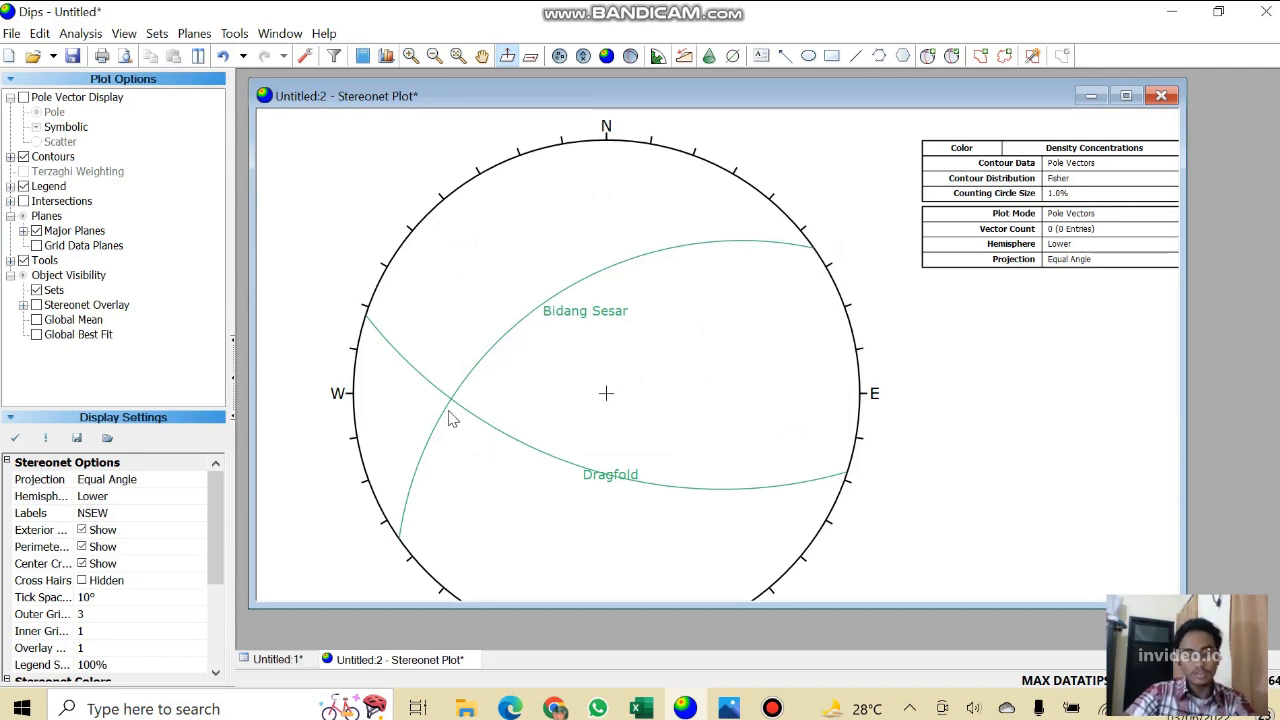
# Add a user plane at the Bidang Sesar–Dragfold intersection with strike/dip 358/63, labelled "Sigma 2", showing its pole and label but not its plane.
pyautogui.scroll(5, 450, 415)
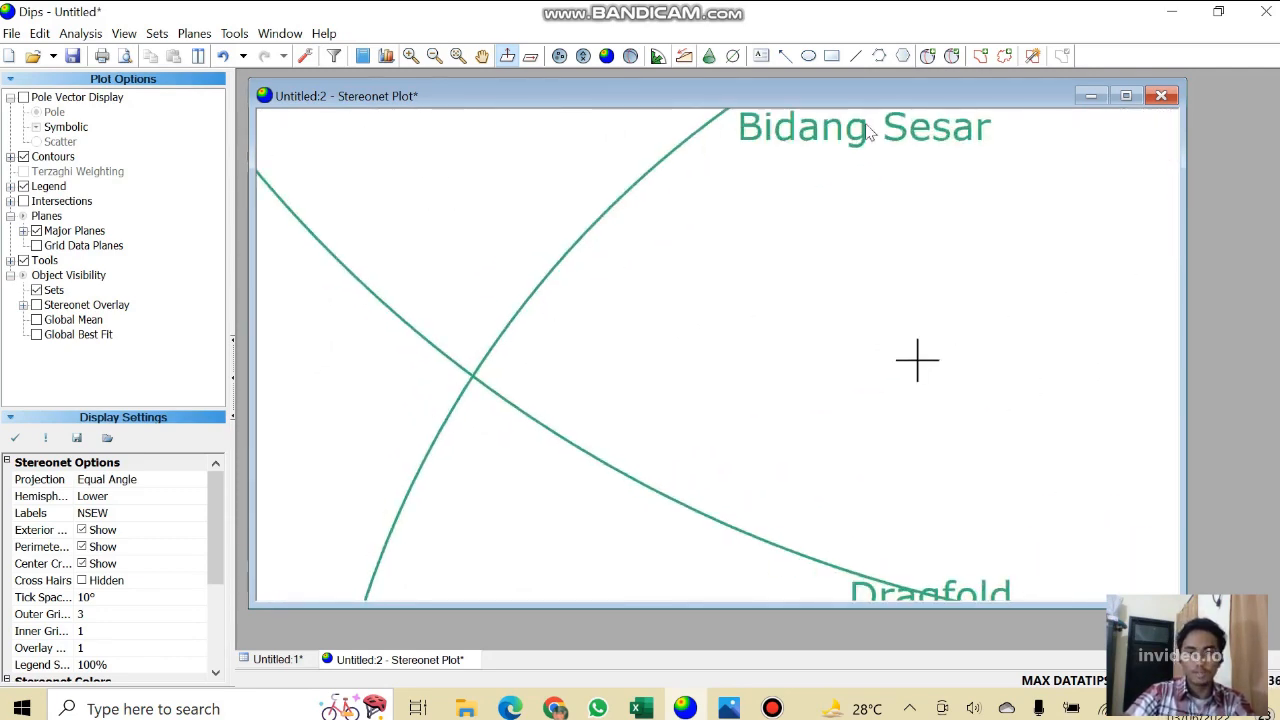
pyautogui.click(928, 56)
pyautogui.scroll(4, 506, 363)
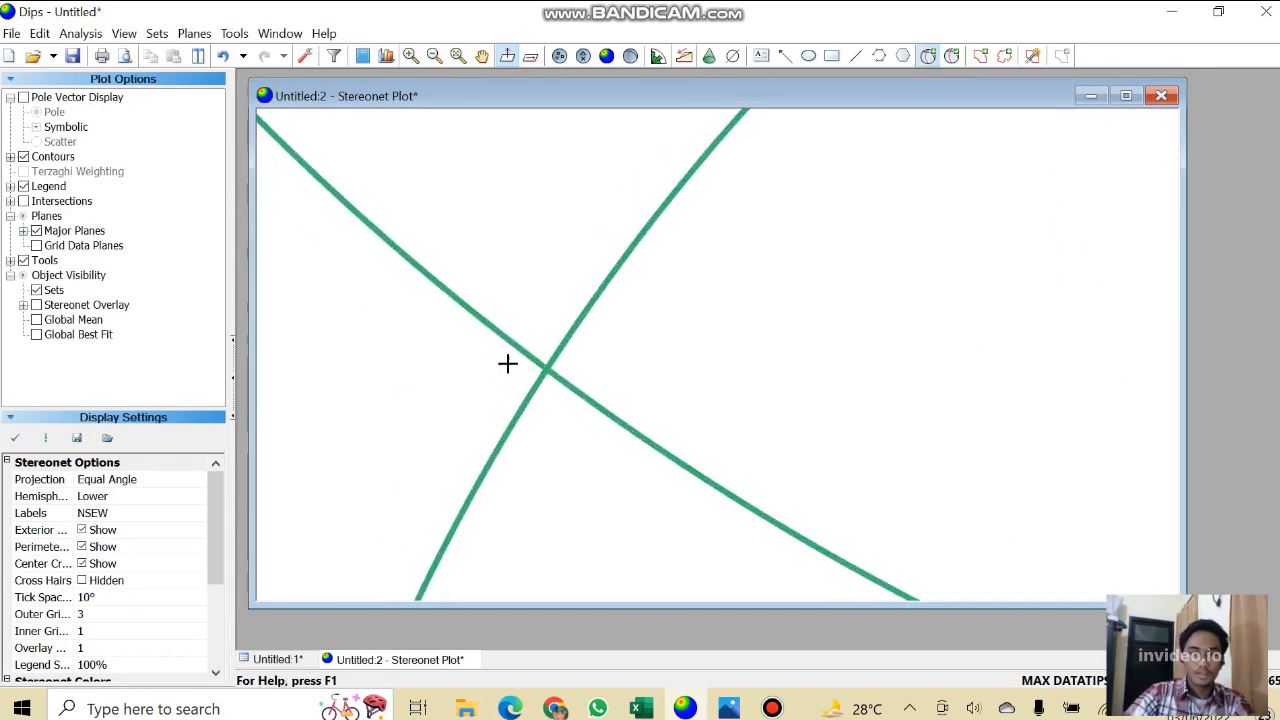
pyautogui.click(567, 374)
pyautogui.click(649, 277)
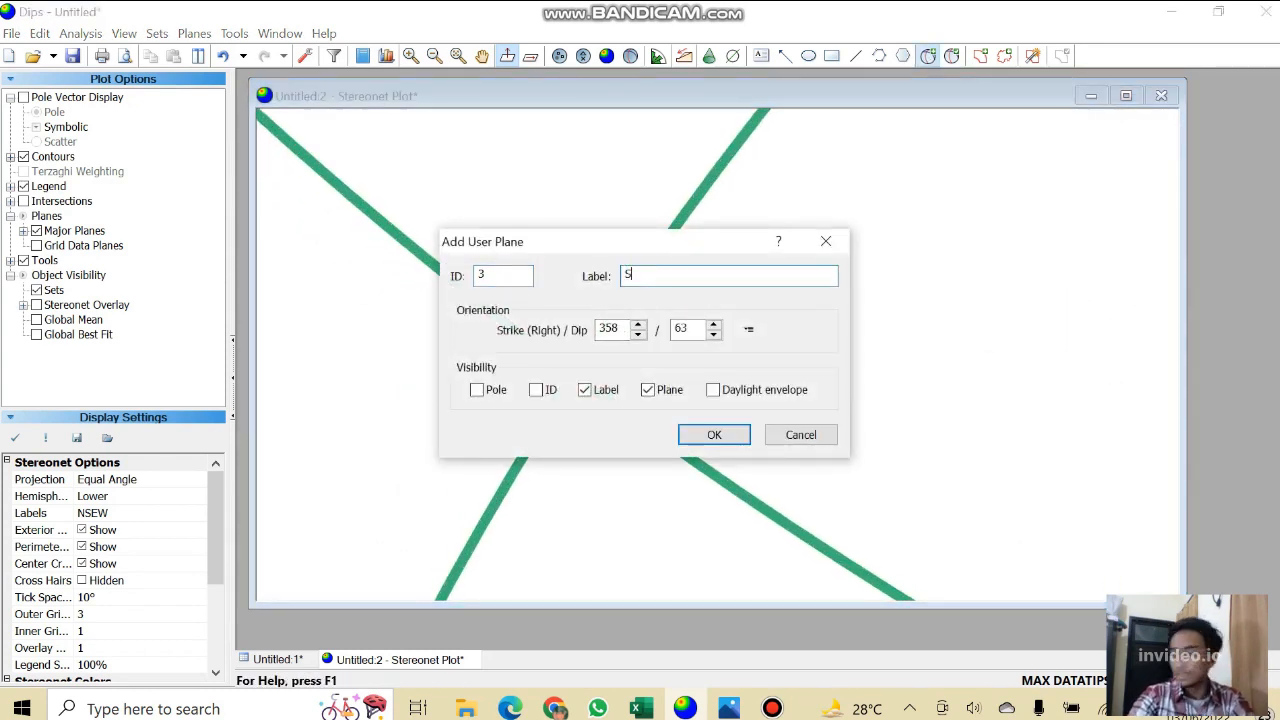
pyautogui.write('Sigm')
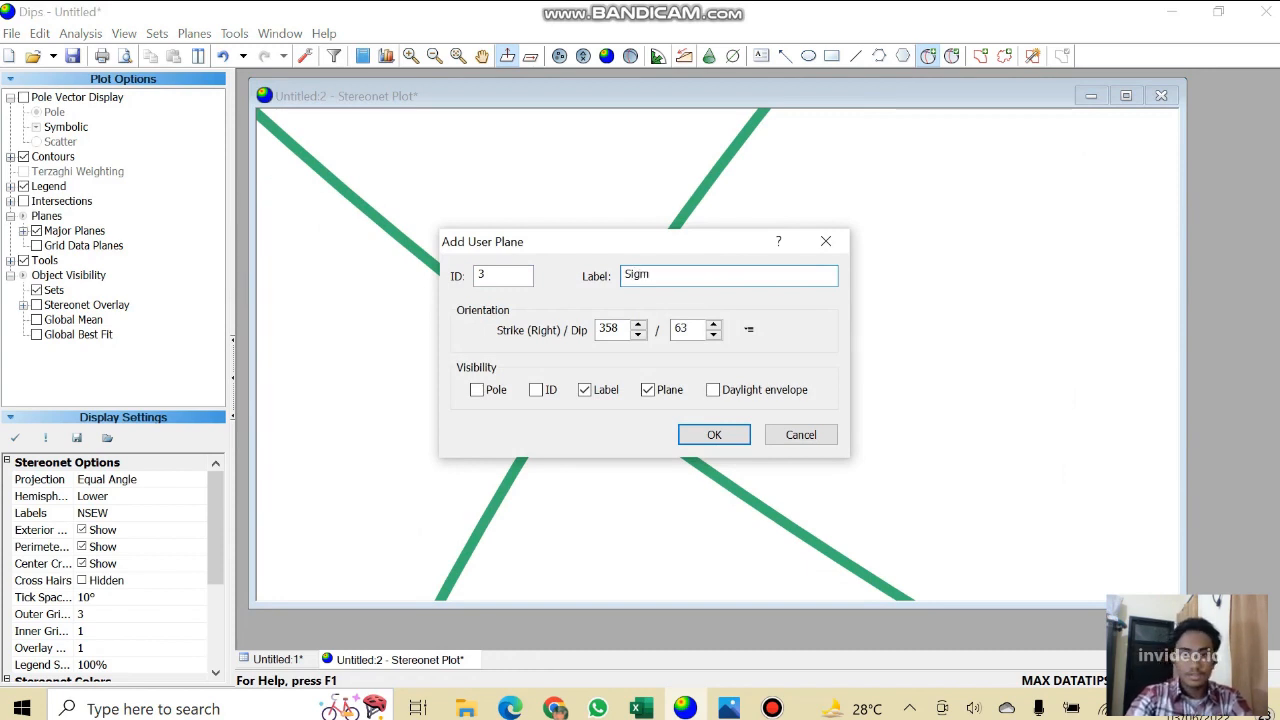
pyautogui.write('a 2')
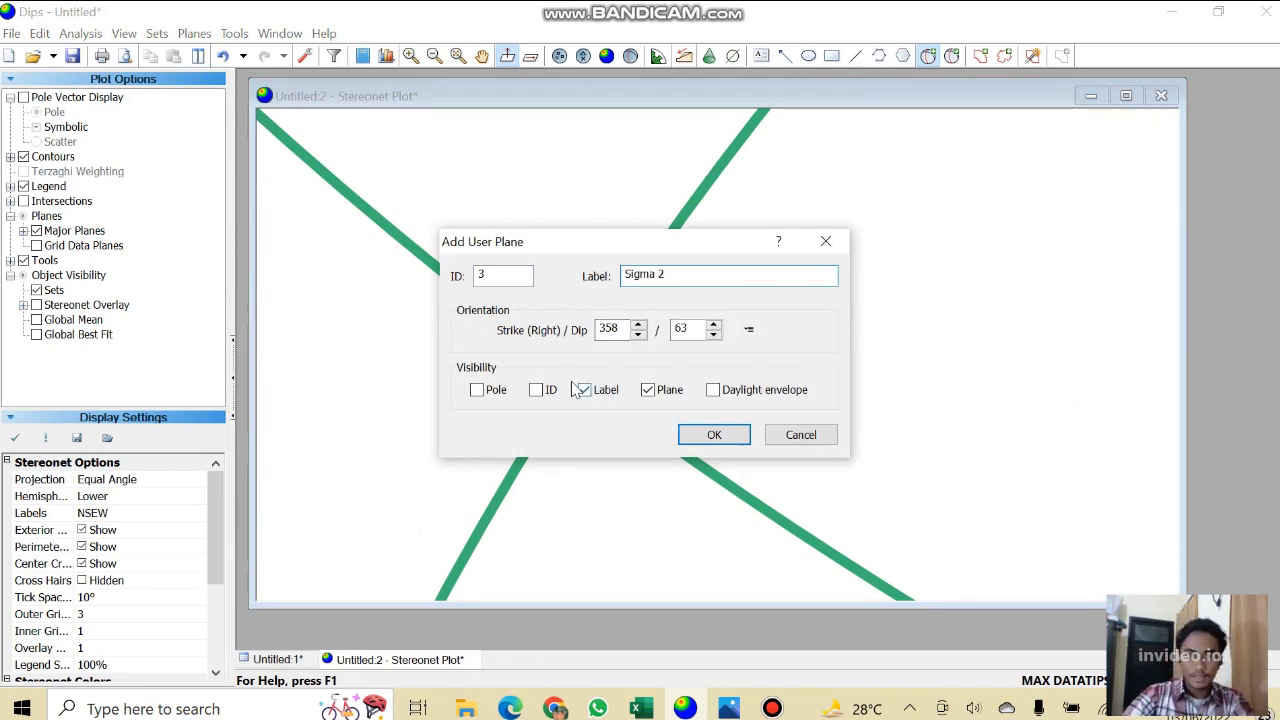
pyautogui.click(657, 396)
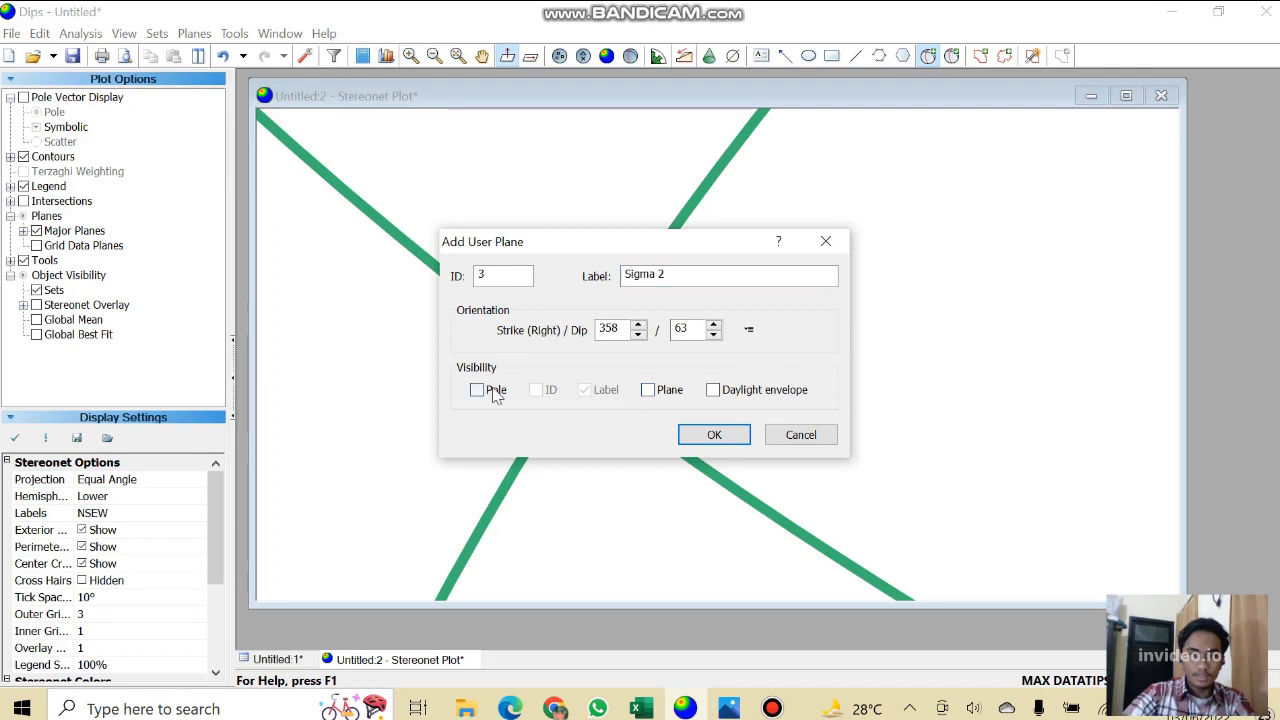
pyautogui.click(495, 392)
pyautogui.click(714, 435)
pyautogui.scroll(-5, 768, 292)
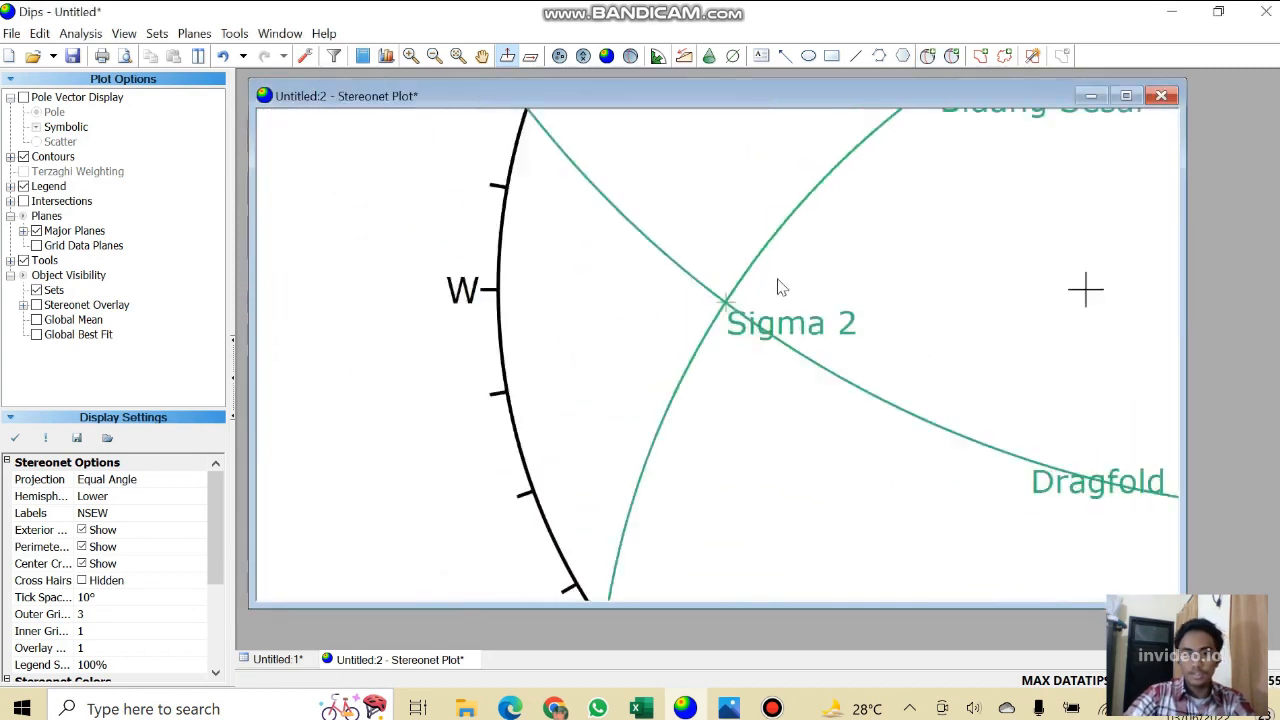
# Add a user plane centred on the Sigma 2 point with strike/dip 358/63, labelled "Bidang Bantu", showing its plane and label without the pole.
pyautogui.click(483, 56)
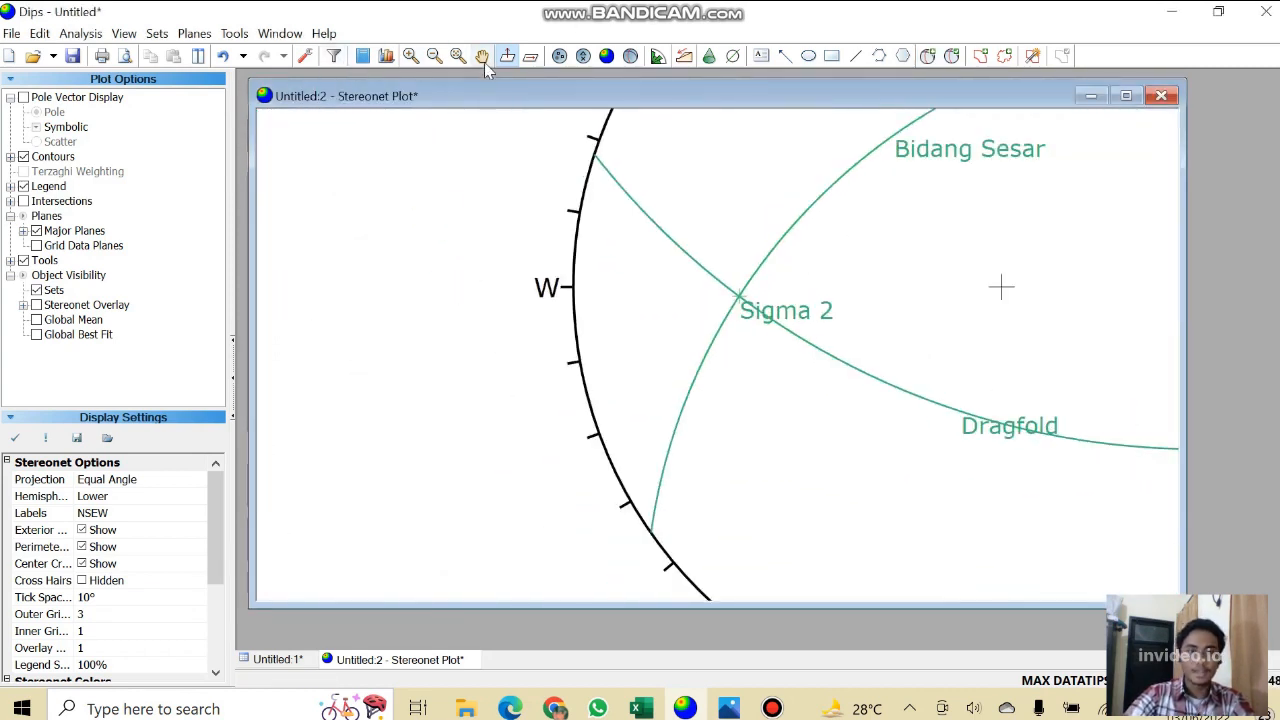
pyautogui.moveTo(920, 251); pyautogui.dragTo(694, 292)
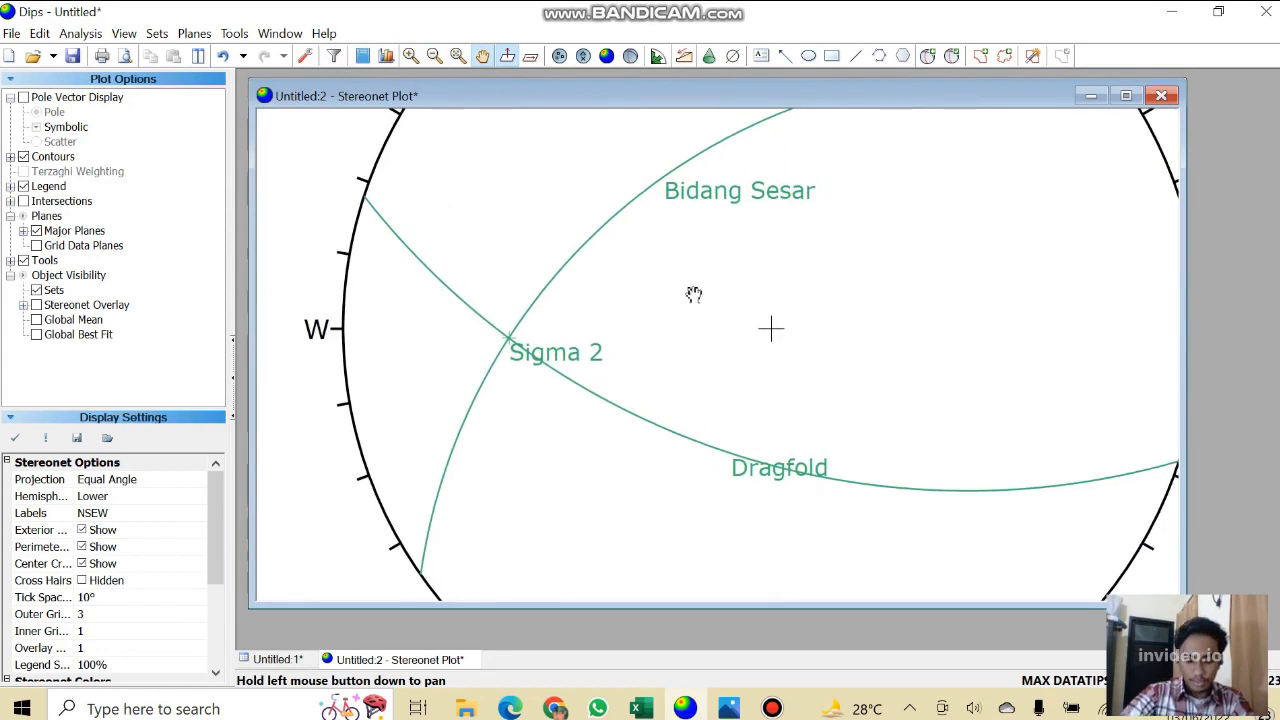
pyautogui.scroll(5, 503, 334)
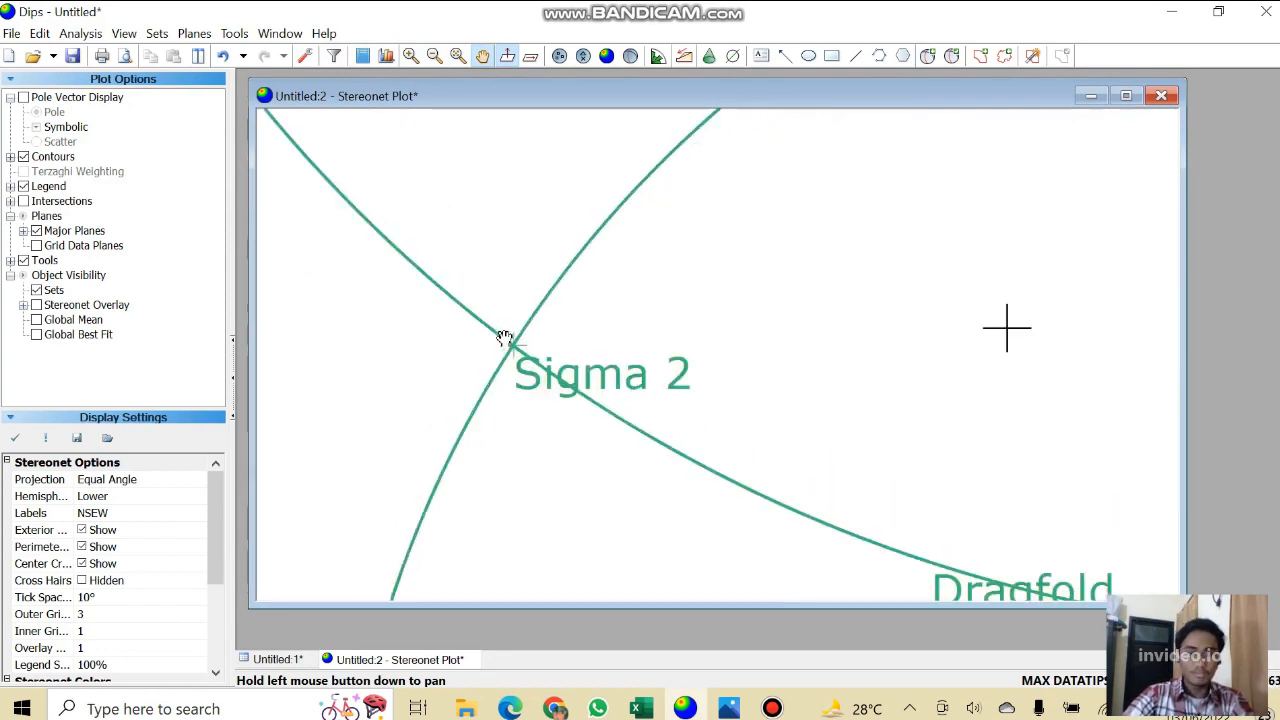
pyautogui.click(928, 56)
pyautogui.scroll(3, 634, 409)
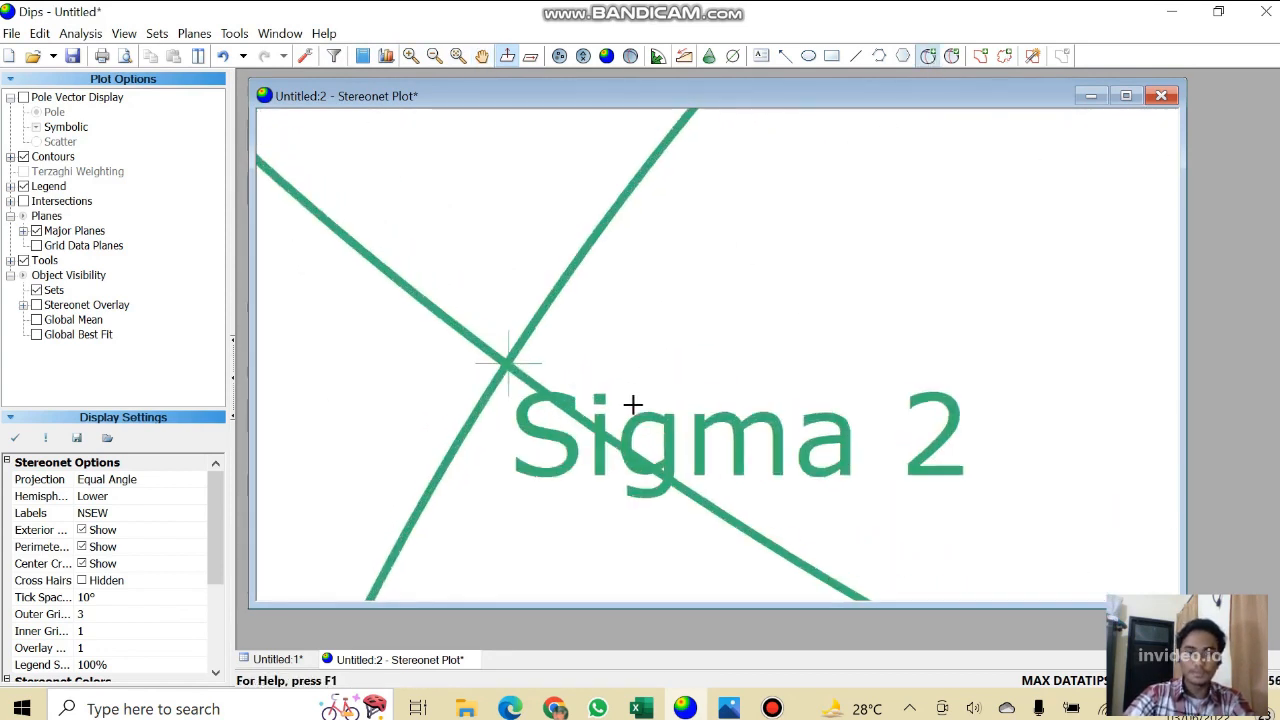
pyautogui.click(390, 332)
pyautogui.click(665, 280)
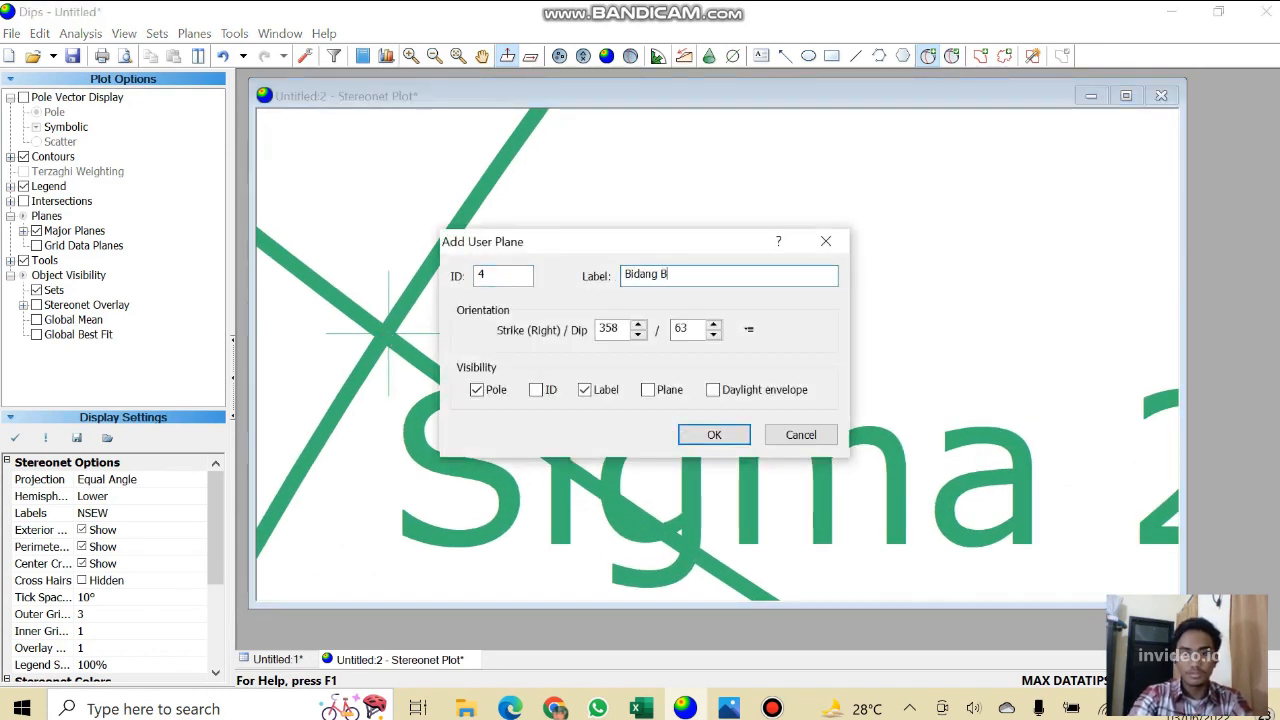
pyautogui.write('Bidang Bantu')
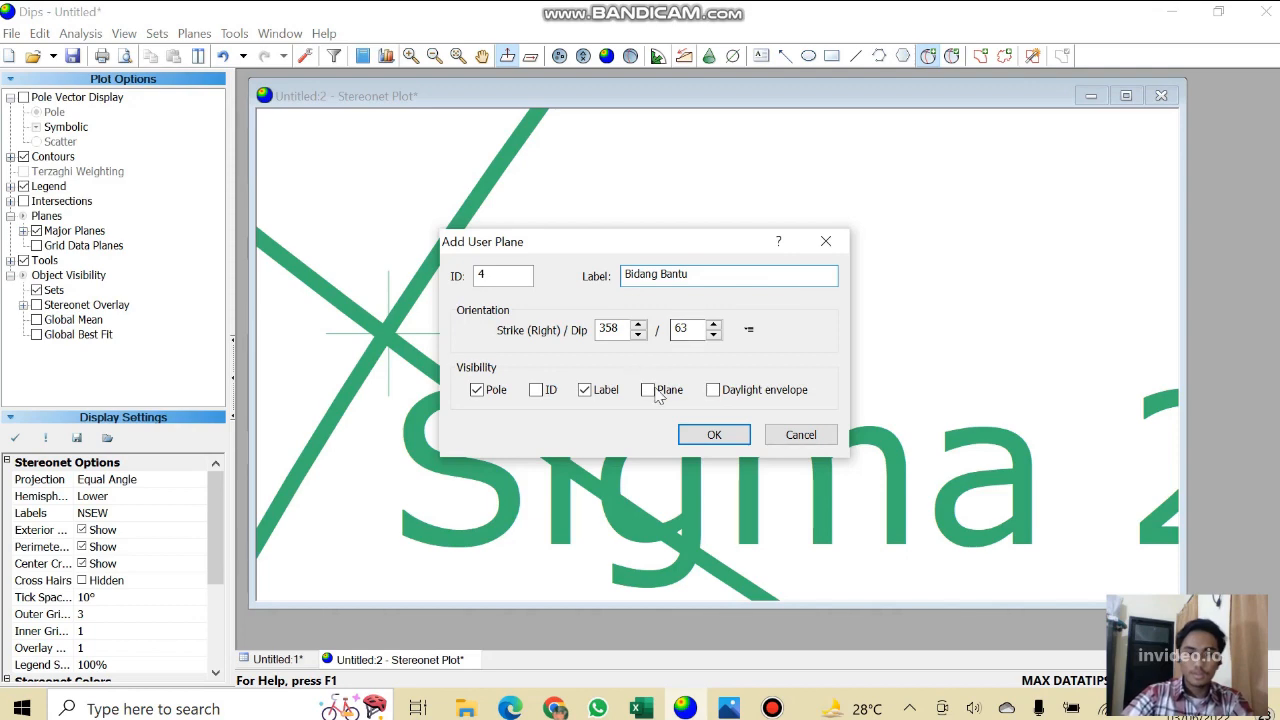
pyautogui.click(477, 390)
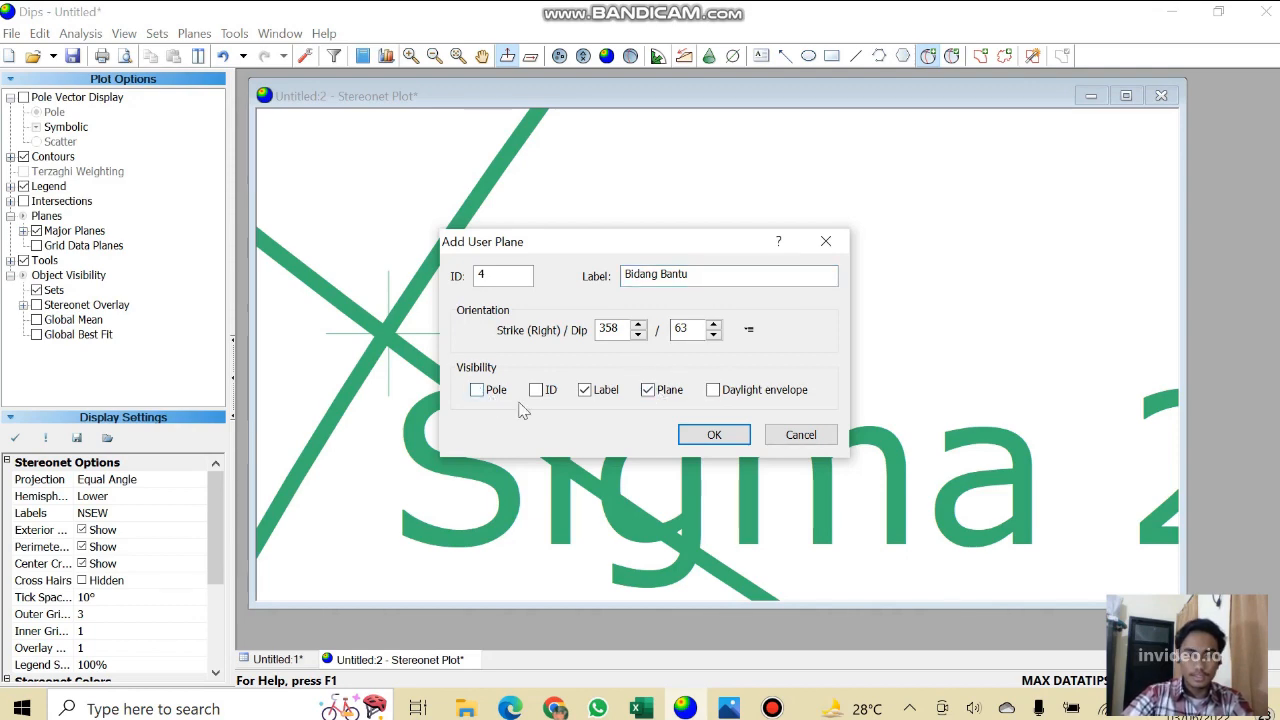
pyautogui.click(714, 436)
pyautogui.scroll(-5, 826, 326)
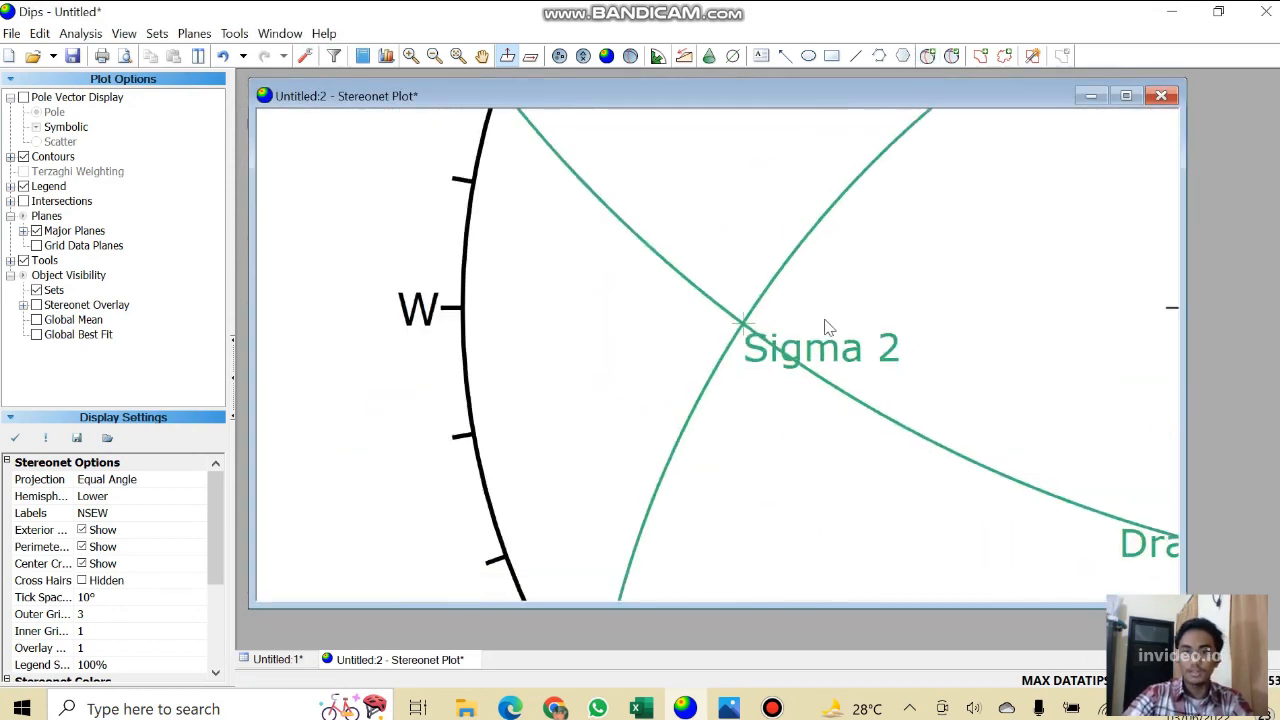
pyautogui.click(482, 56)
pyautogui.moveTo(280, 253); pyautogui.dragTo(744, 307)
pyautogui.scroll(-3, 744, 307)
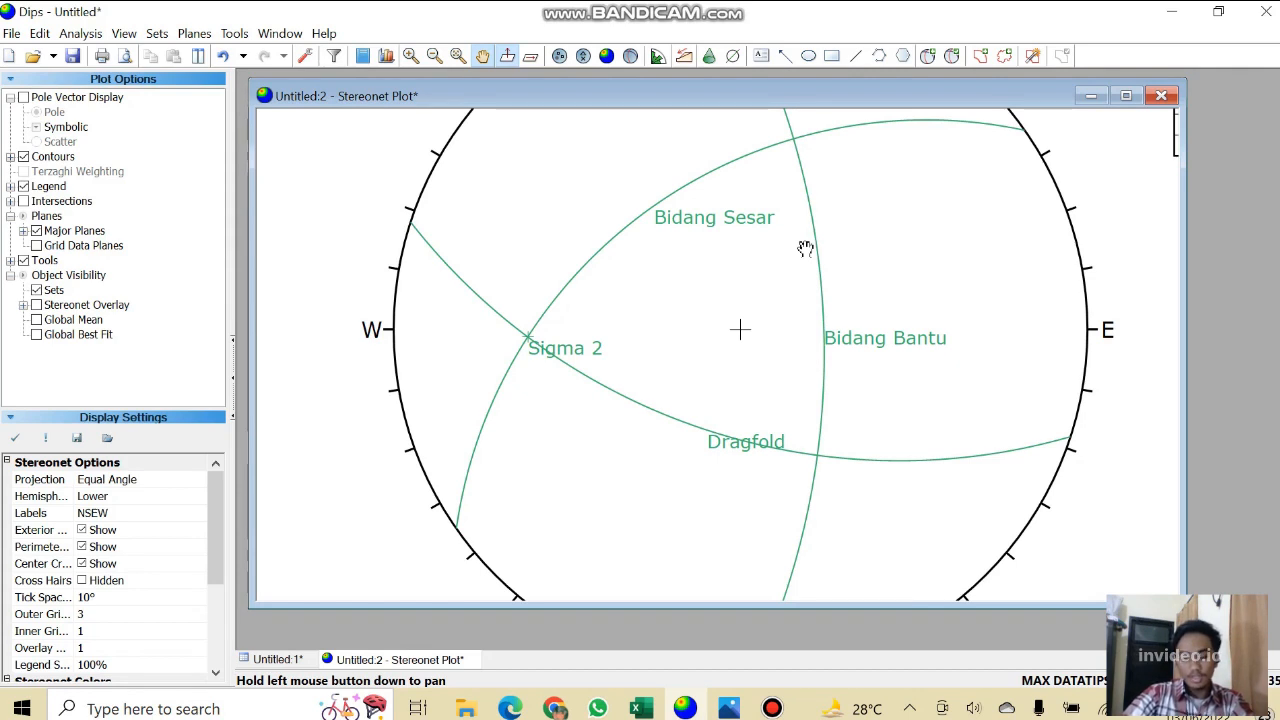
pyautogui.moveTo(843, 249); pyautogui.dragTo(845, 279)
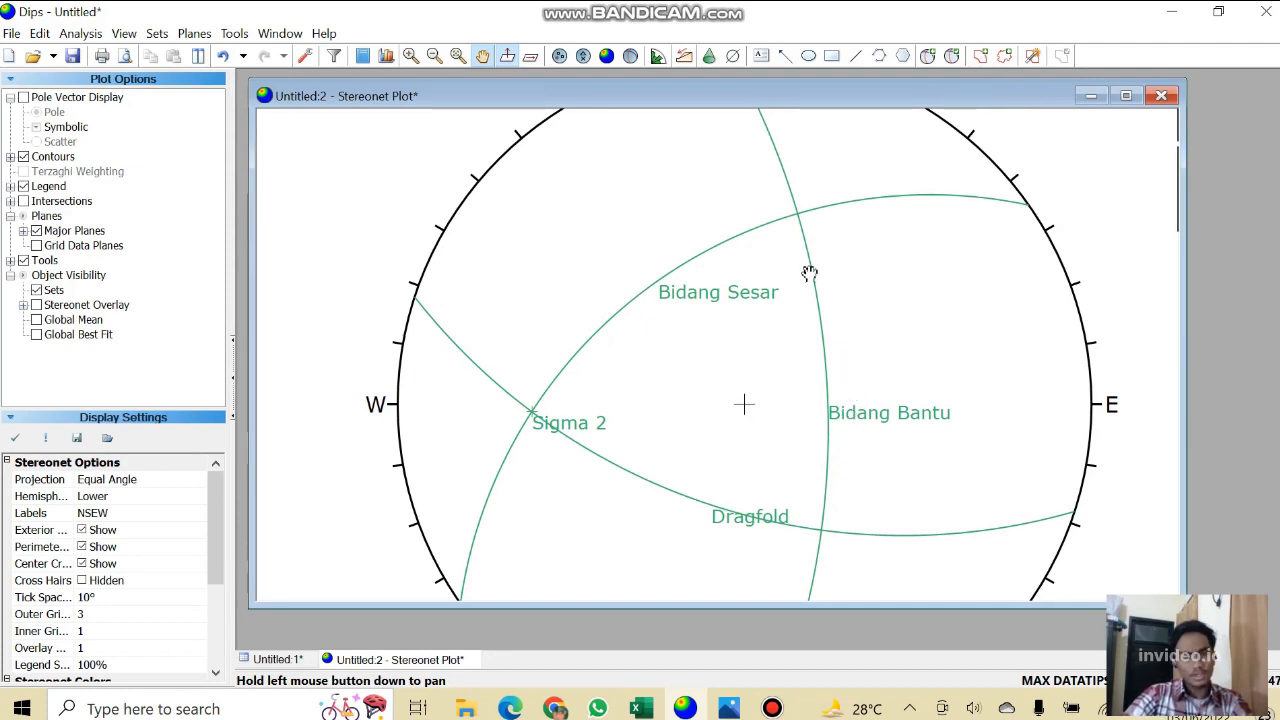
pyautogui.click(772, 708)
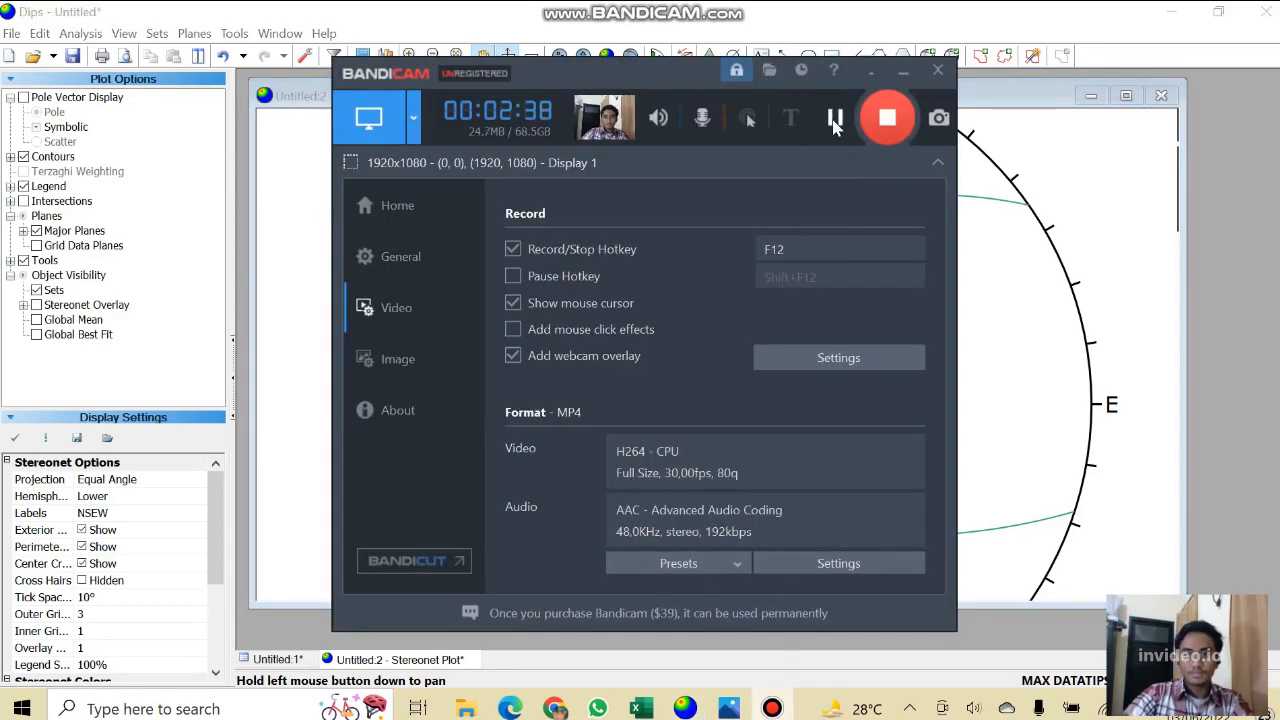
pyautogui.click(903, 72)
# Add a user plane at the Dragfold–Bidang Bantu intersection with strike/dip 239/46, labelled "Sigma 3'", showing pole and label but not its plane.
pyautogui.scroll(2, 826, 568)
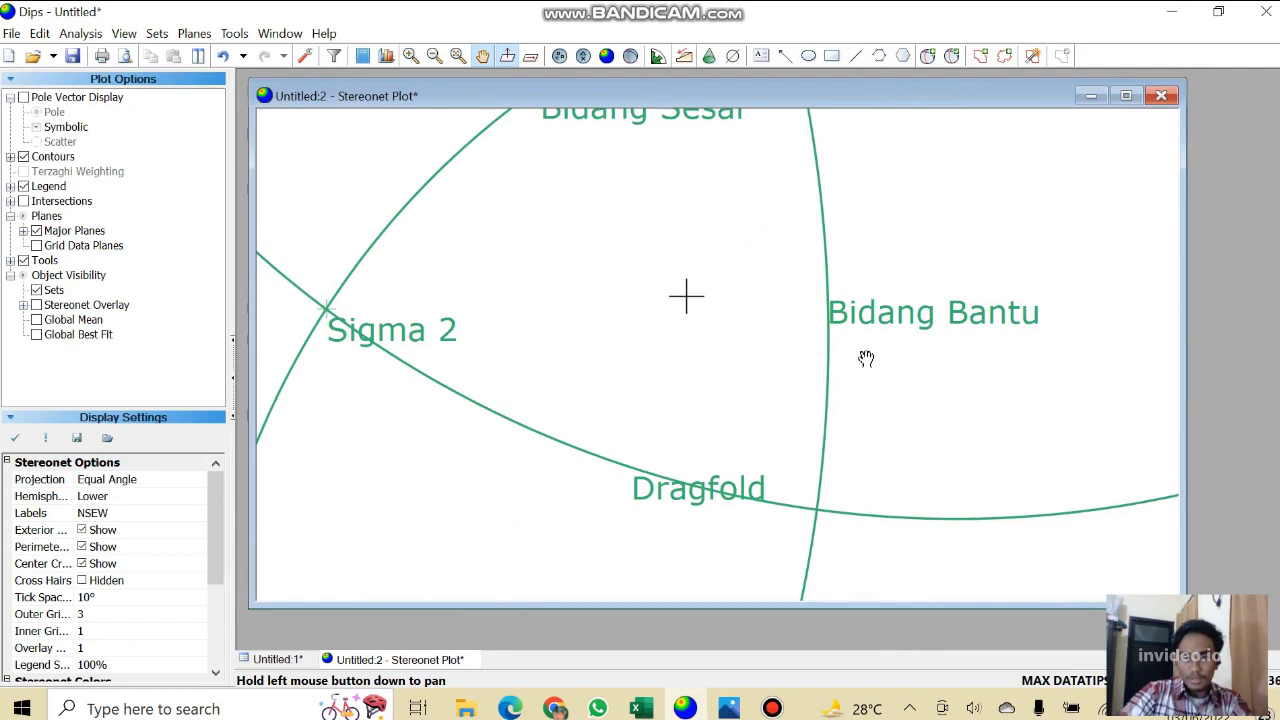
pyautogui.scroll(3, 850, 550)
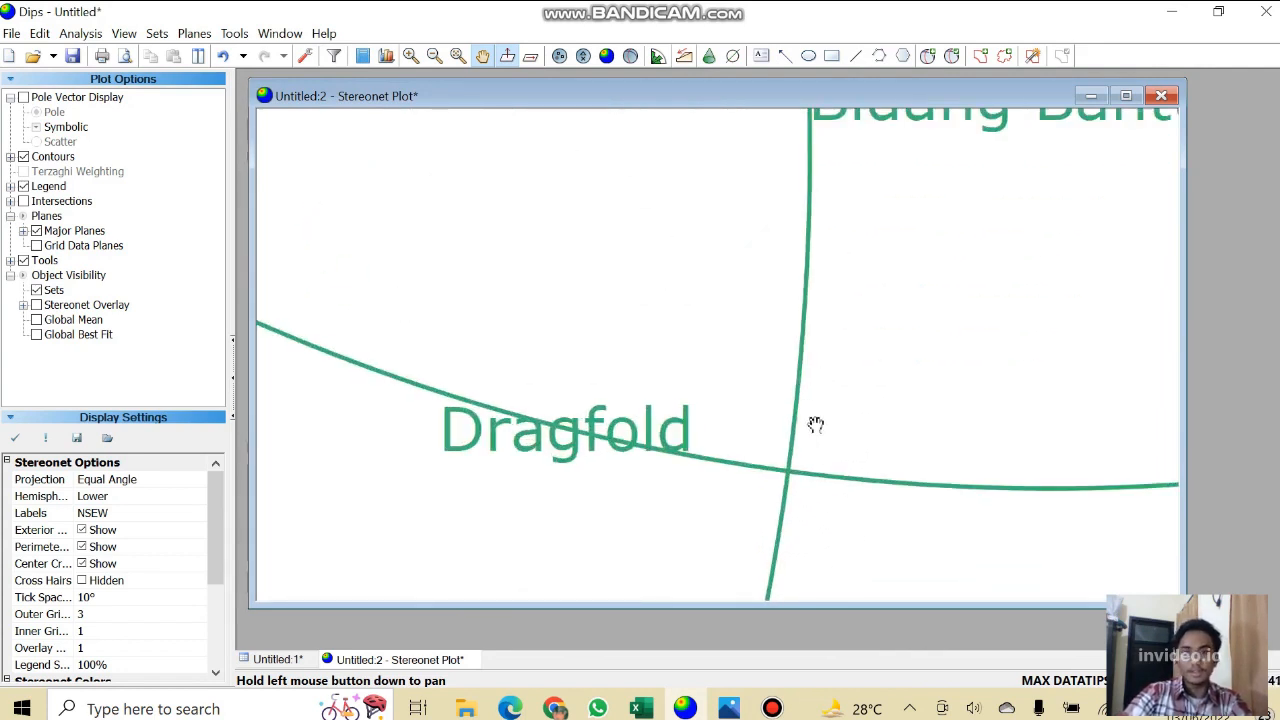
pyautogui.scroll(2, 811, 511)
pyautogui.click(928, 55)
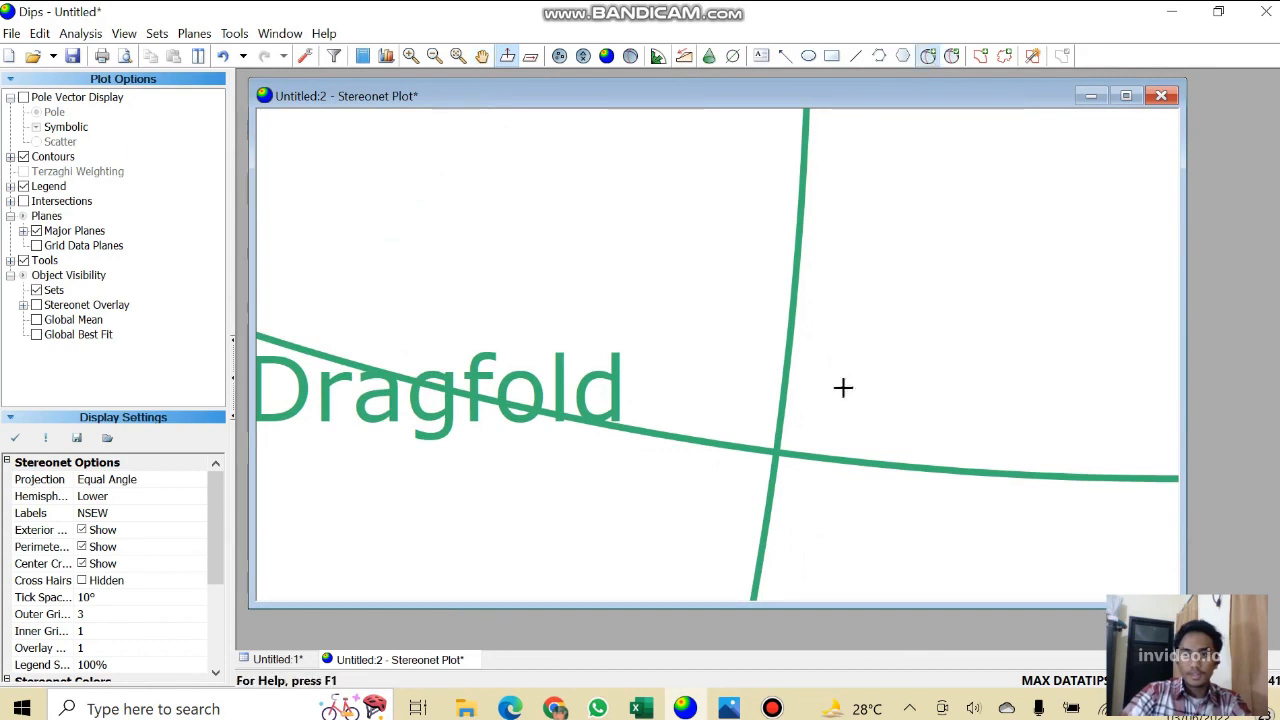
pyautogui.click(774, 449)
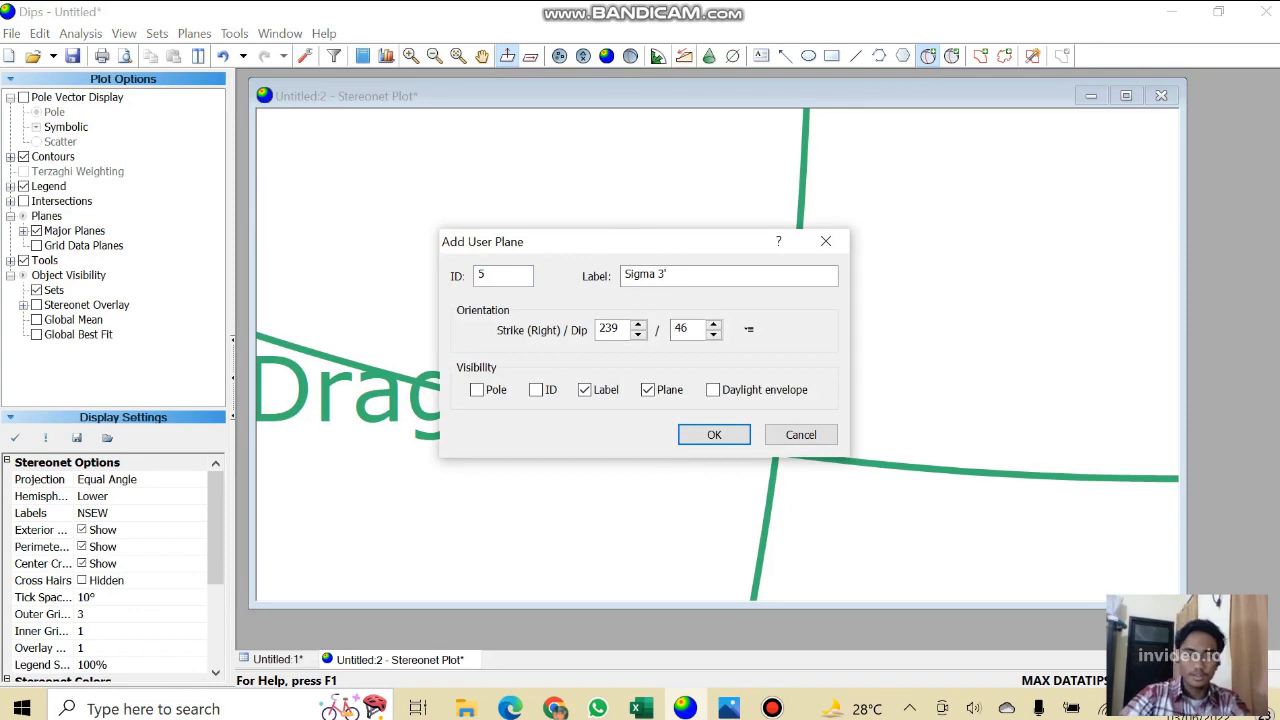
pyautogui.click(670, 397)
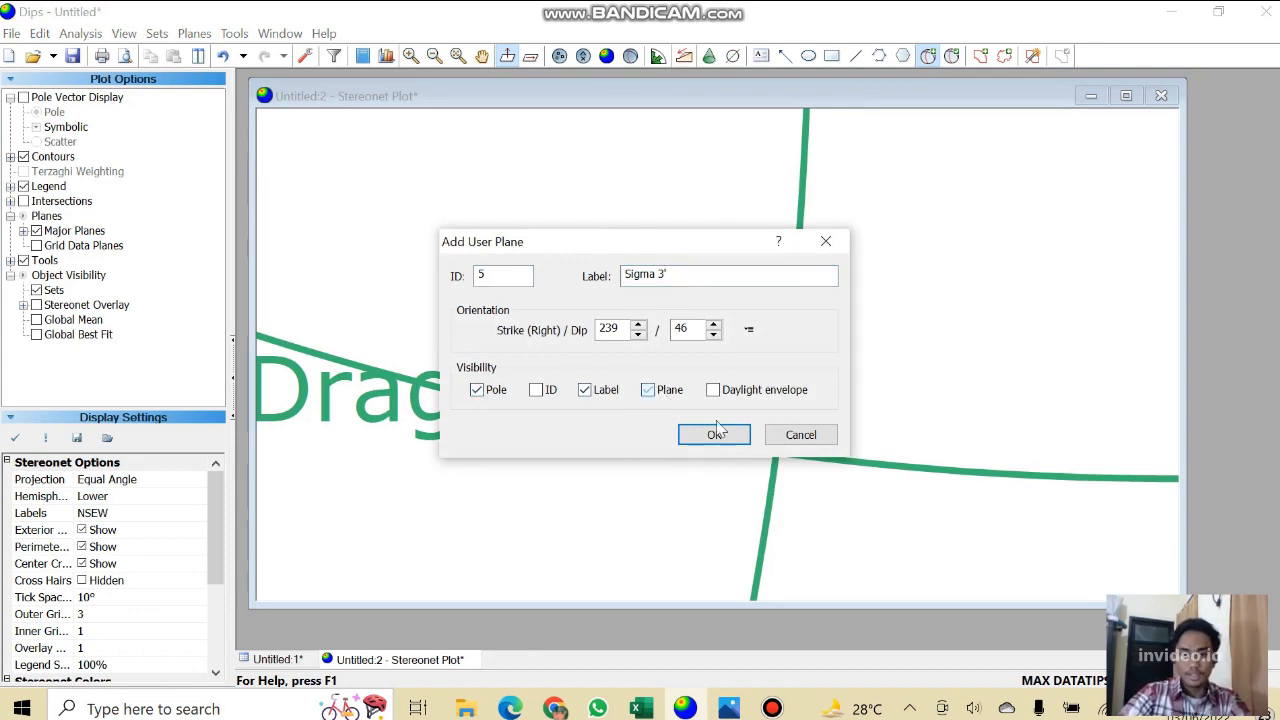
pyautogui.click(714, 434)
pyautogui.scroll(-2, 780, 323)
pyautogui.scroll(-2, 783, 327)
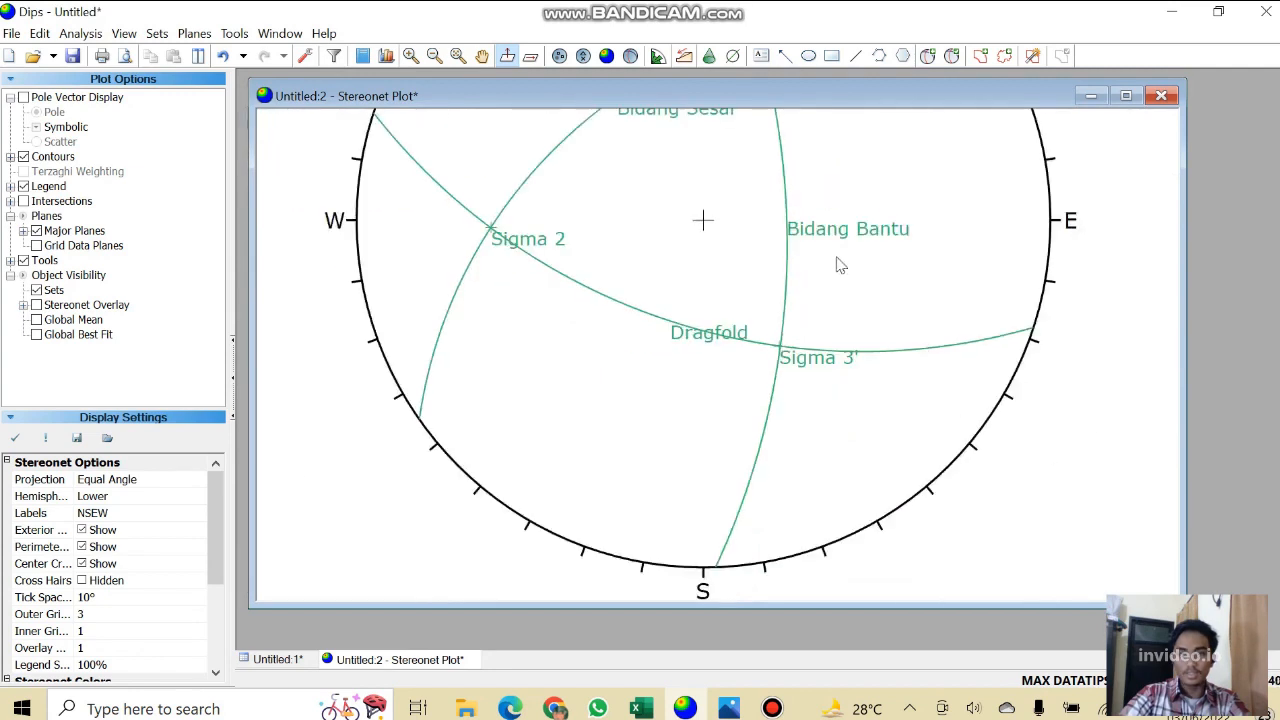
# Extend the stereonet plot window downward to enlarge the plotting area.
pyautogui.scroll(3, 883, 211)
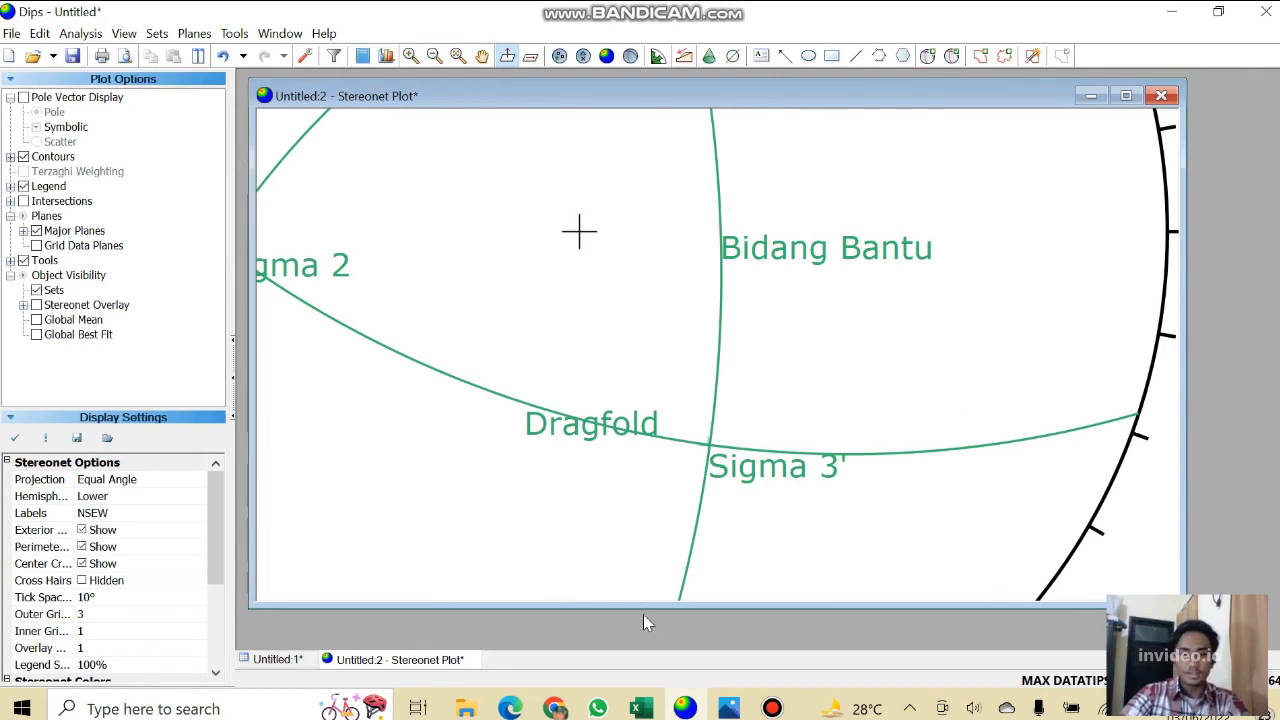
pyautogui.moveTo(647, 610); pyautogui.dragTo(647, 645)
pyautogui.scroll(-4, 669, 383)
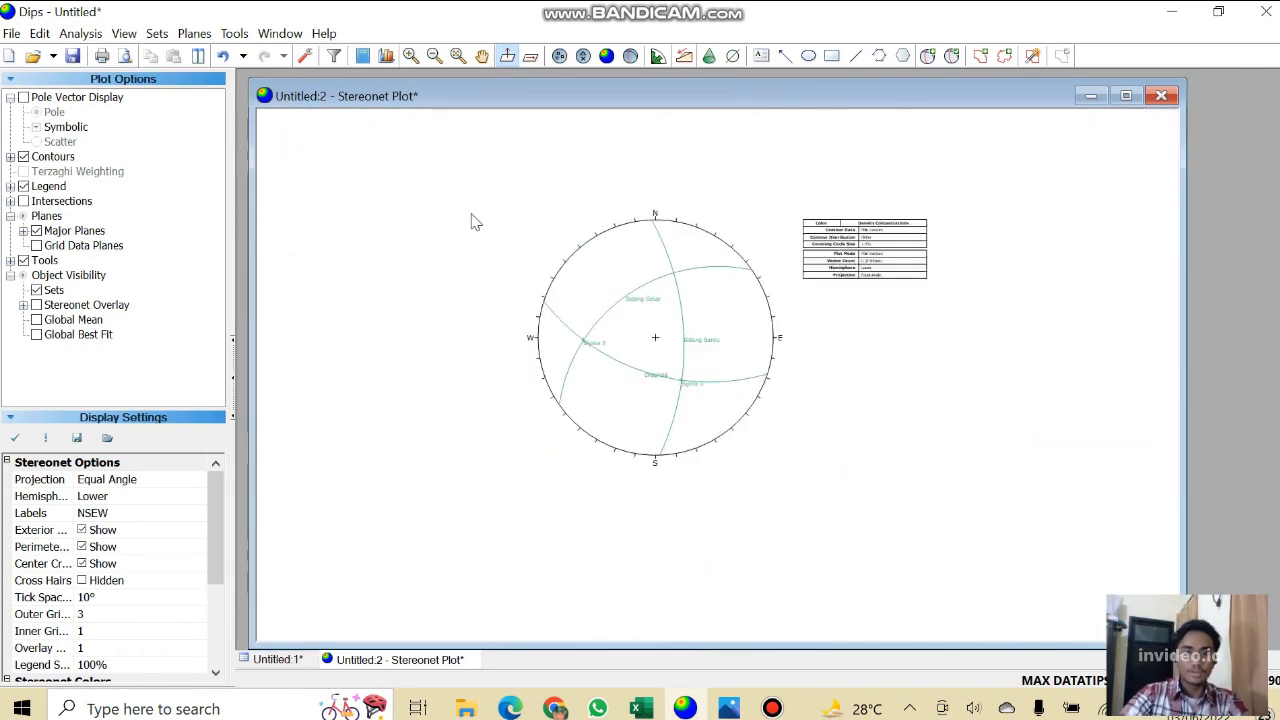
pyautogui.scroll(2, 474, 220)
pyautogui.scroll(1, 848, 520)
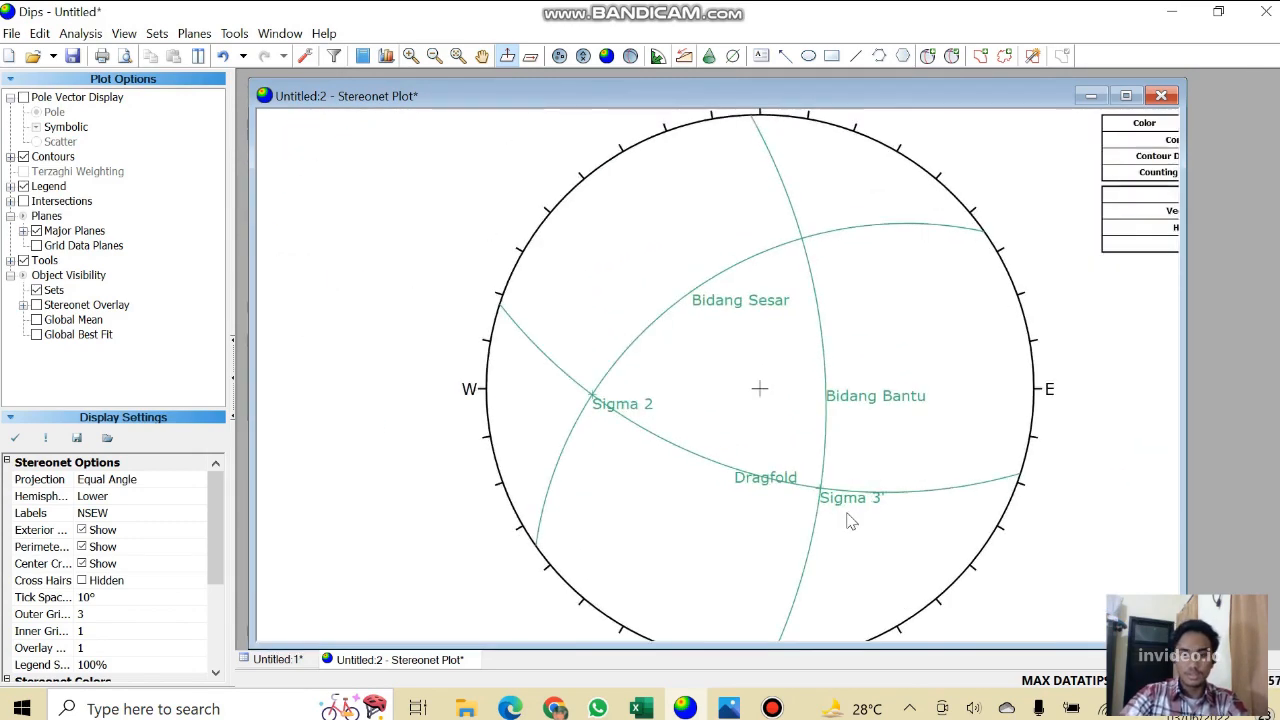
# Add a pitch grid to the stereonet, anchored on the Sigma 2 pole so it follows the Bidang Bantu plane.
pyautogui.click(235, 33)
pyautogui.click(300, 246)
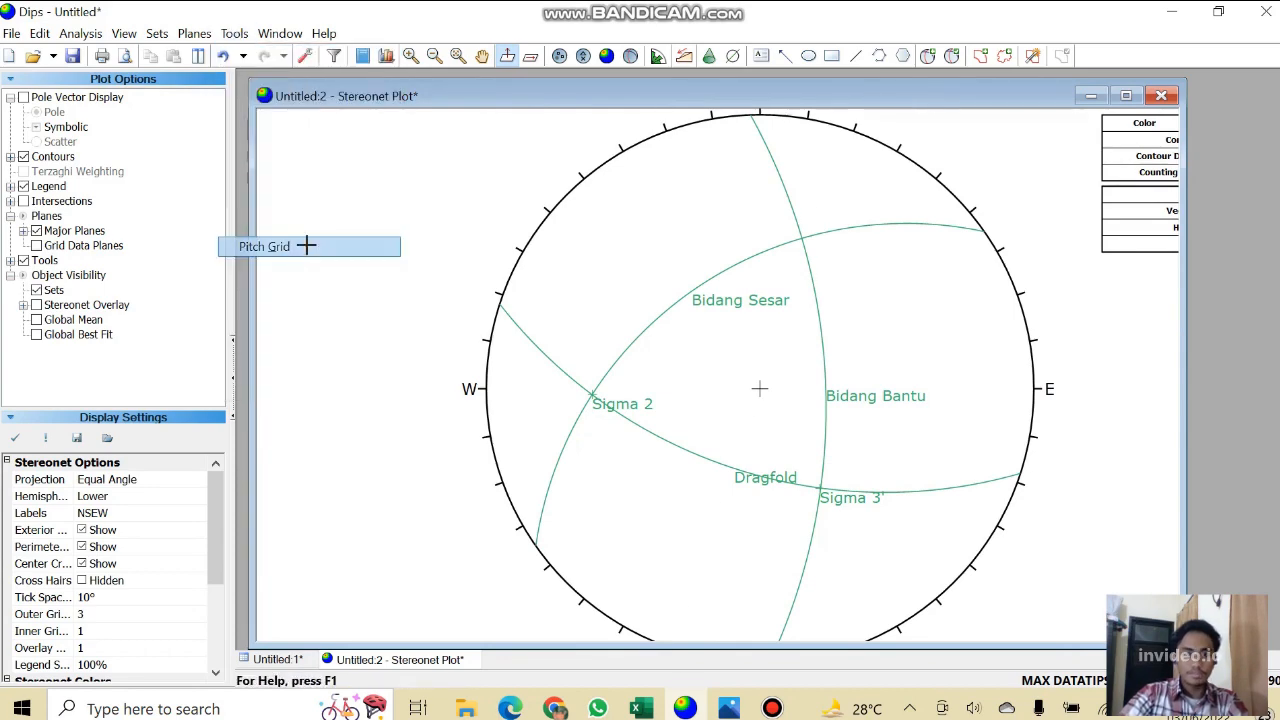
pyautogui.scroll(5, 620, 387)
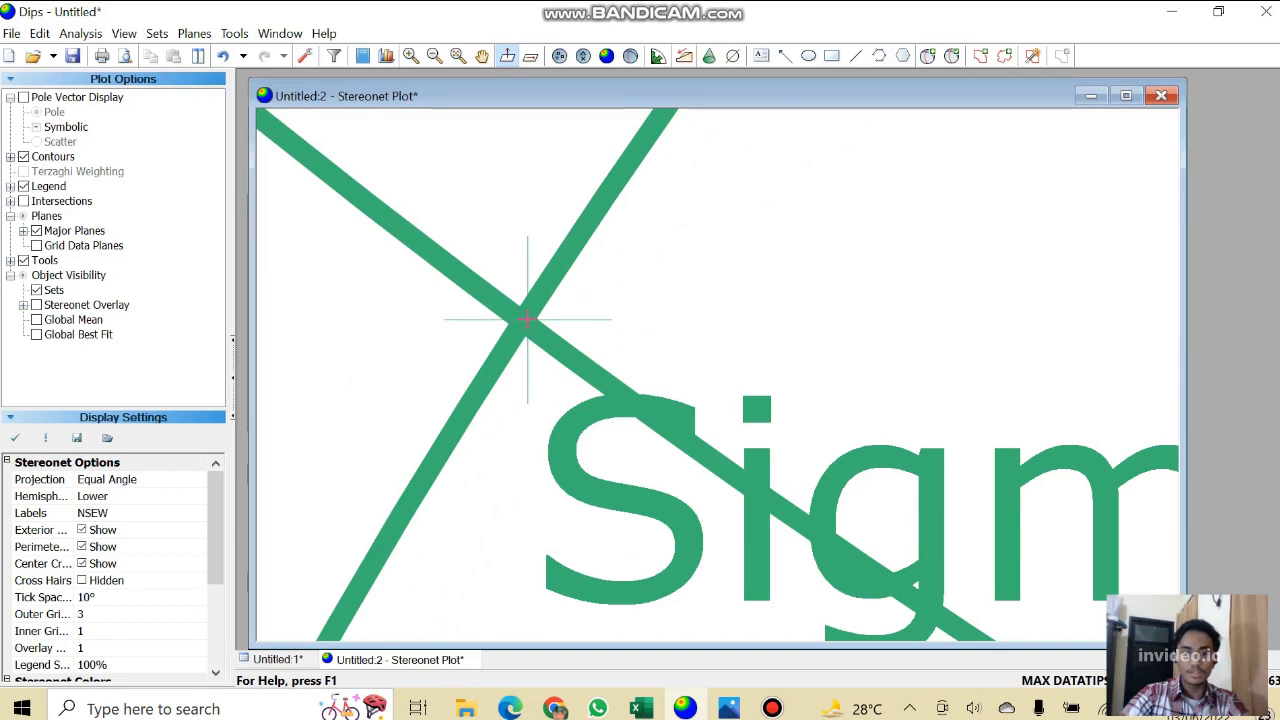
pyautogui.scroll(-5, 519, 319)
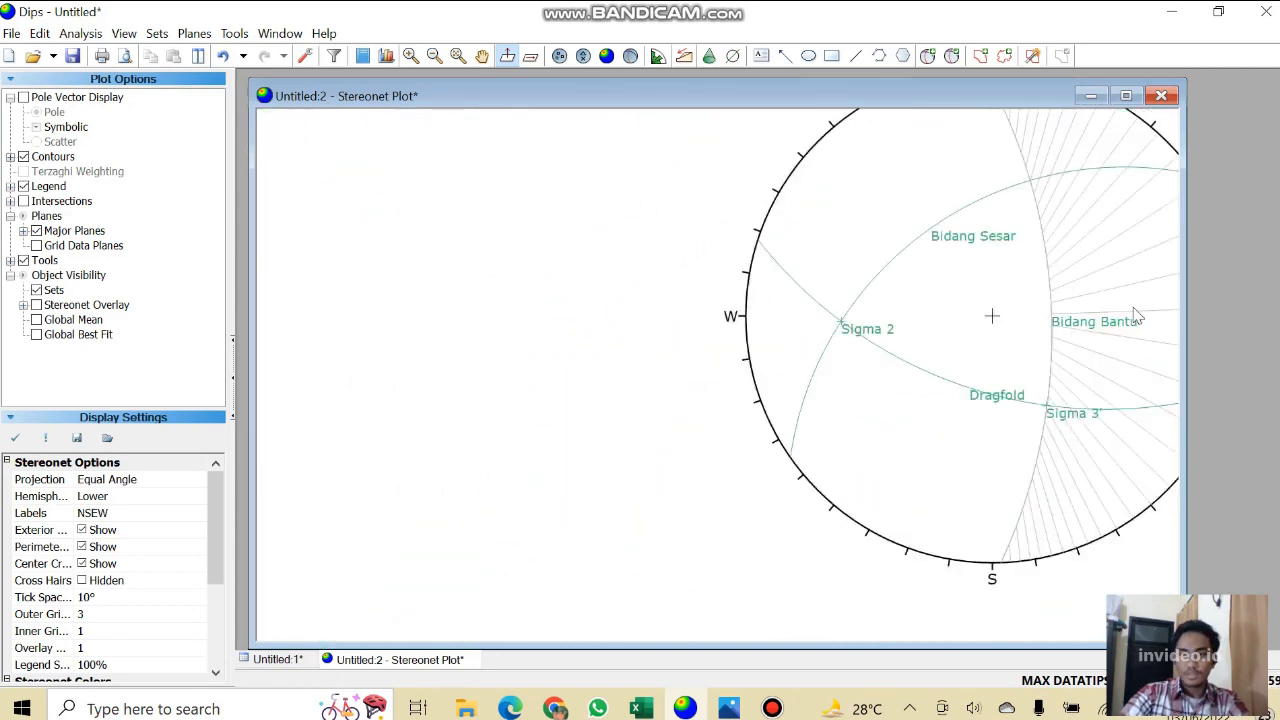
pyautogui.scroll(3, 1131, 327)
pyautogui.scroll(-2, 1100, 400)
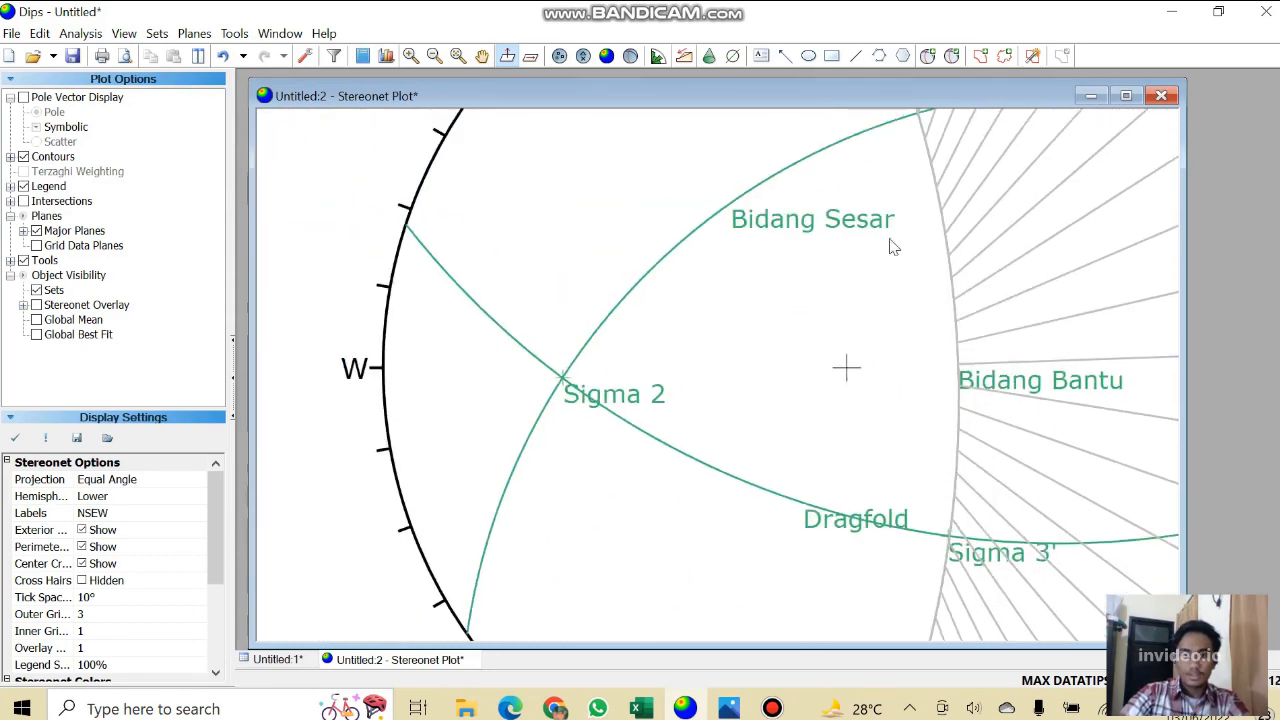
# Add a user plane on the northern part of the Bidang Bantu arc with strike/dip 109/55, labelled "Sigma 1'", showing pole and label but not its plane.
pyautogui.click(482, 56)
pyautogui.moveTo(889, 395); pyautogui.dragTo(643, 409)
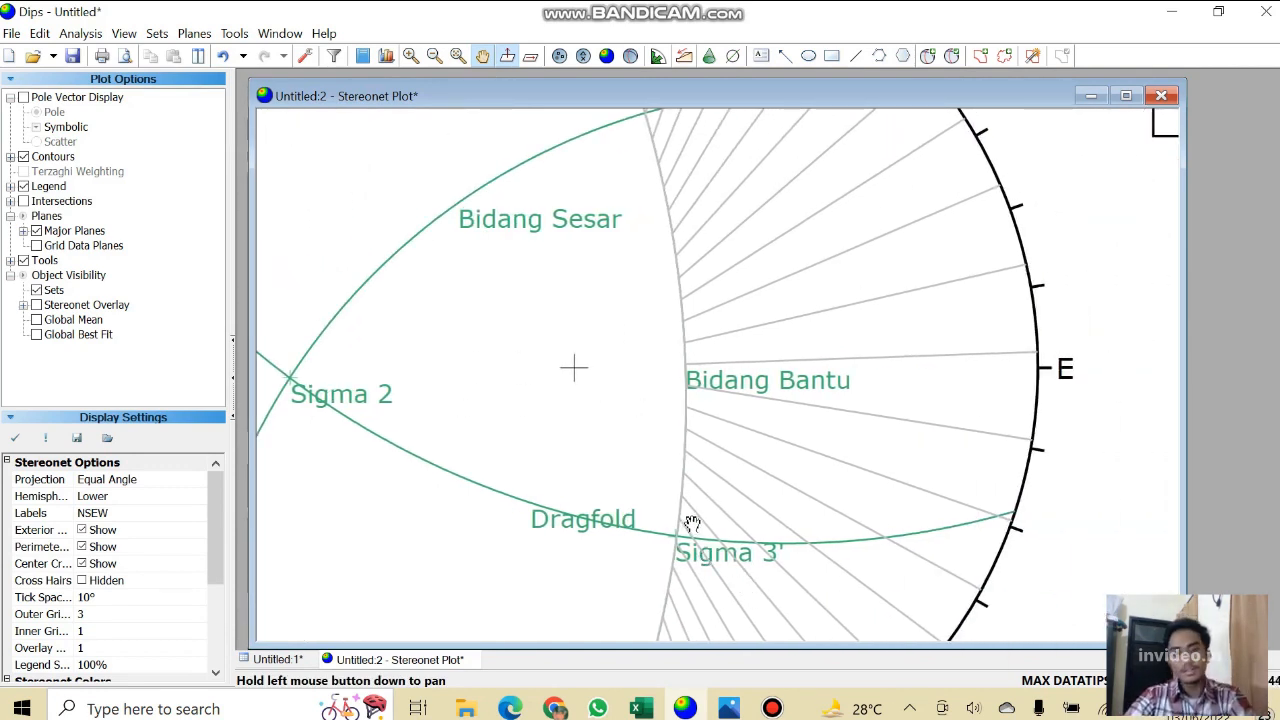
pyautogui.click(927, 56)
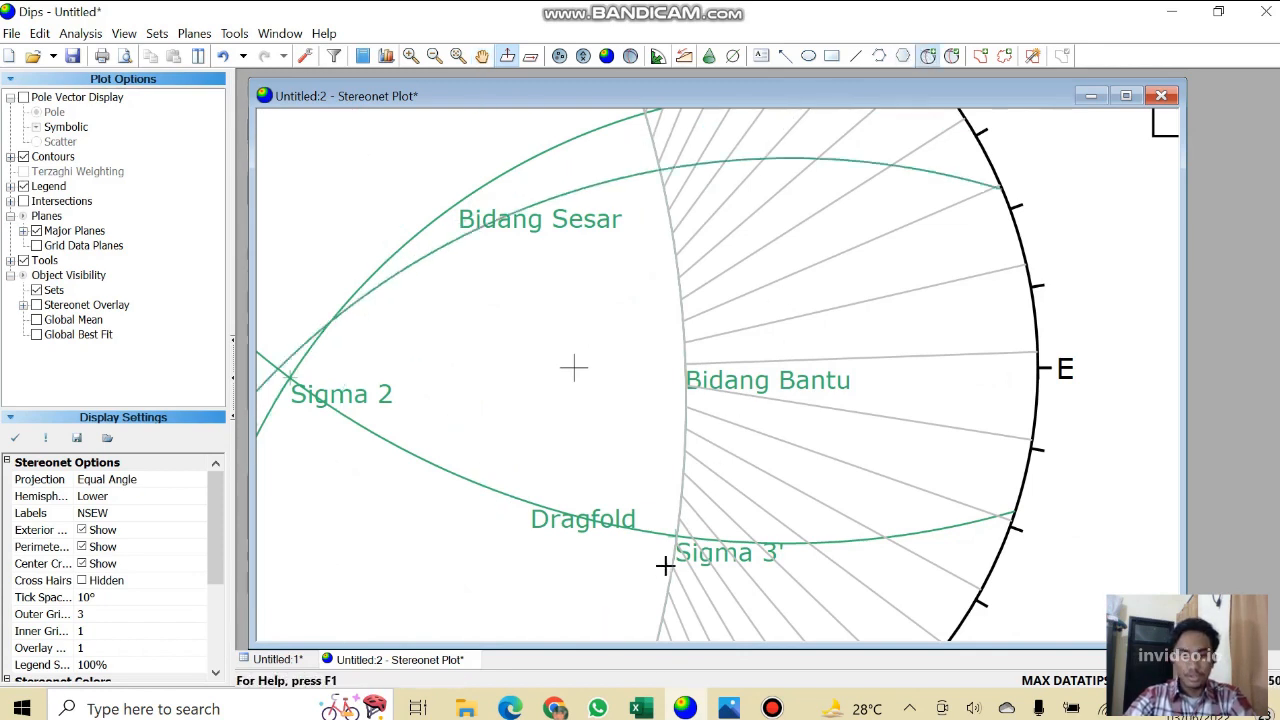
pyautogui.scroll(2, 676, 553)
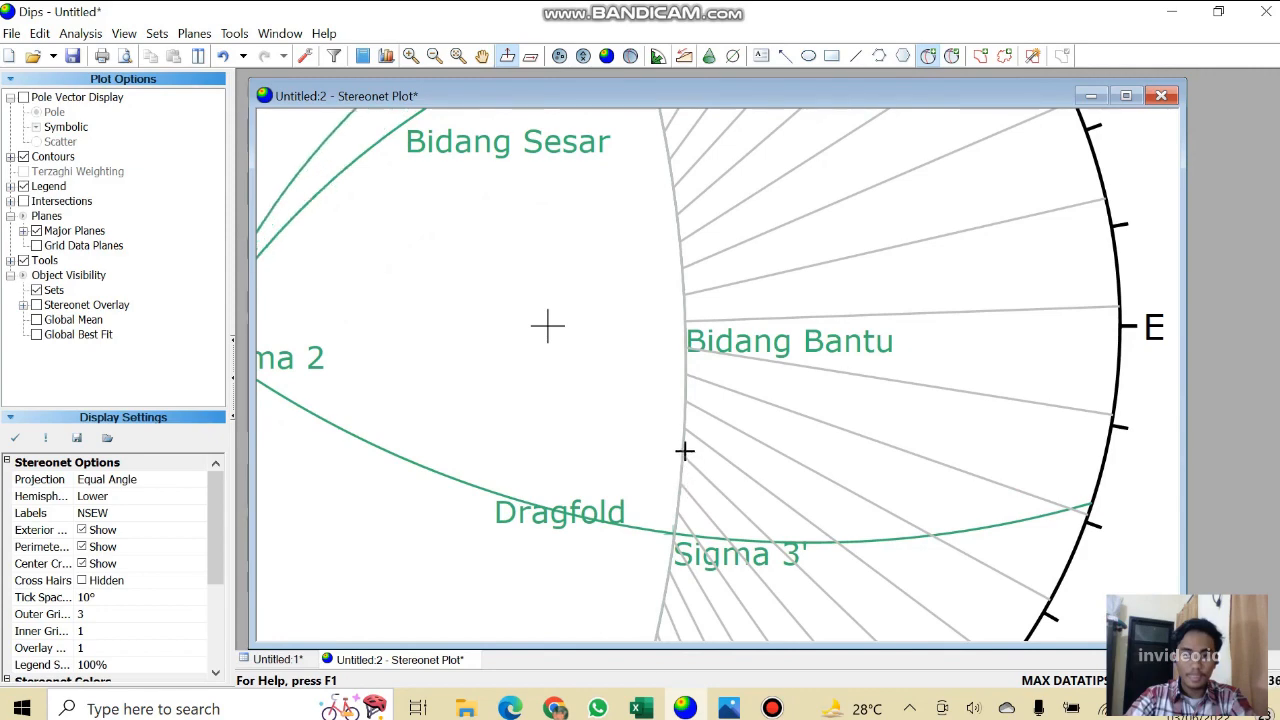
pyautogui.scroll(-2, 575, 207)
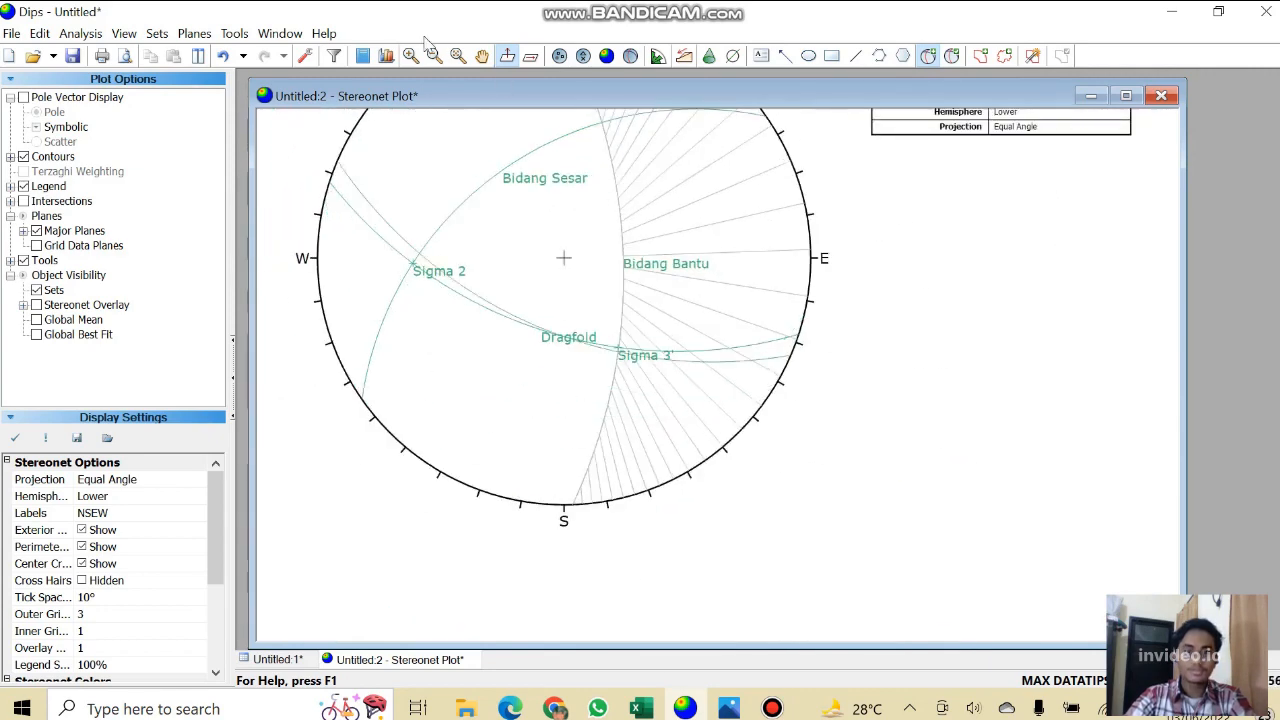
pyautogui.click(482, 56)
pyautogui.moveTo(688, 252); pyautogui.dragTo(669, 349)
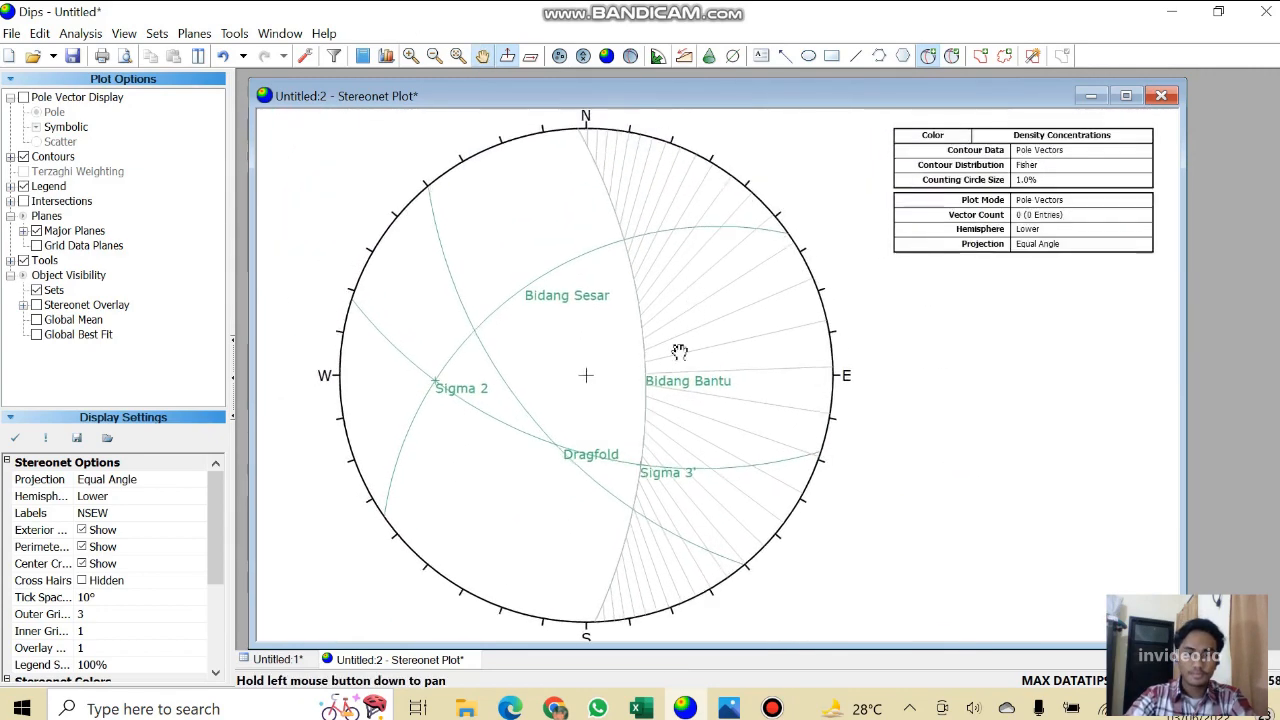
pyautogui.scroll(3, 663, 371)
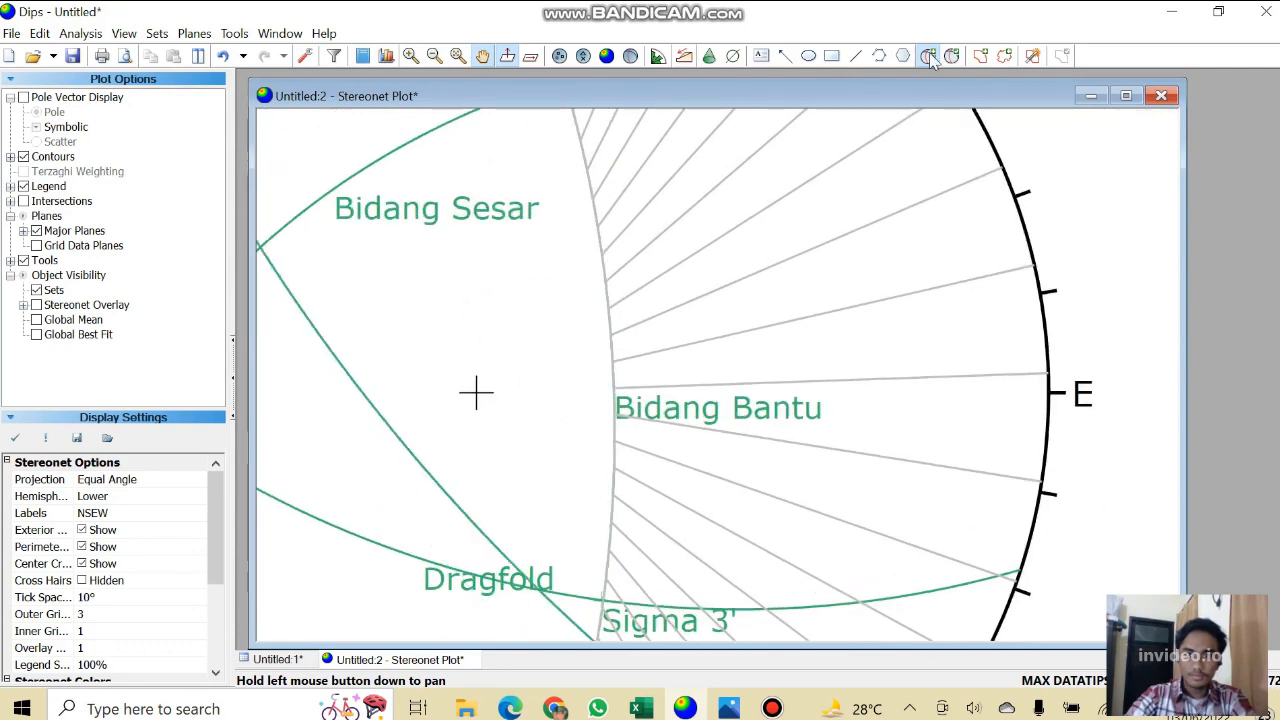
pyautogui.click(507, 56)
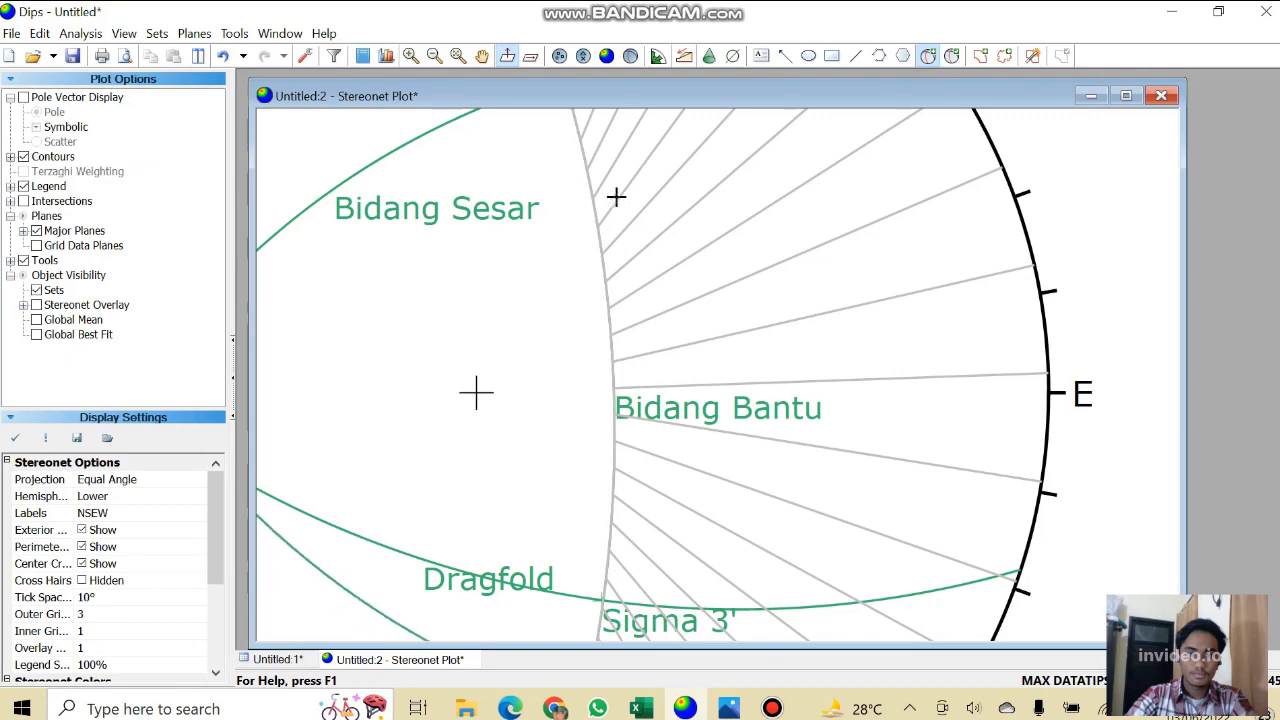
pyautogui.scroll(-1, 575, 142)
pyautogui.scroll(-2, 575, 142)
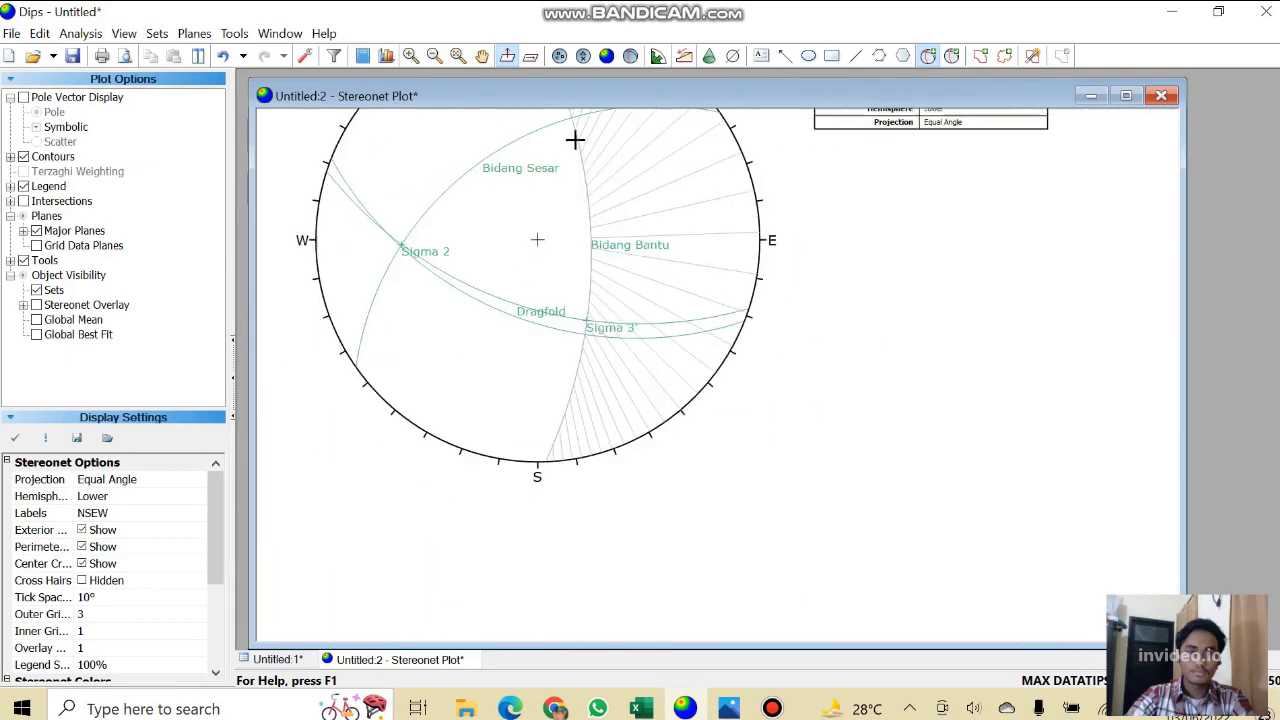
pyautogui.scroll(4, 574, 137)
pyautogui.scroll(2, 574, 128)
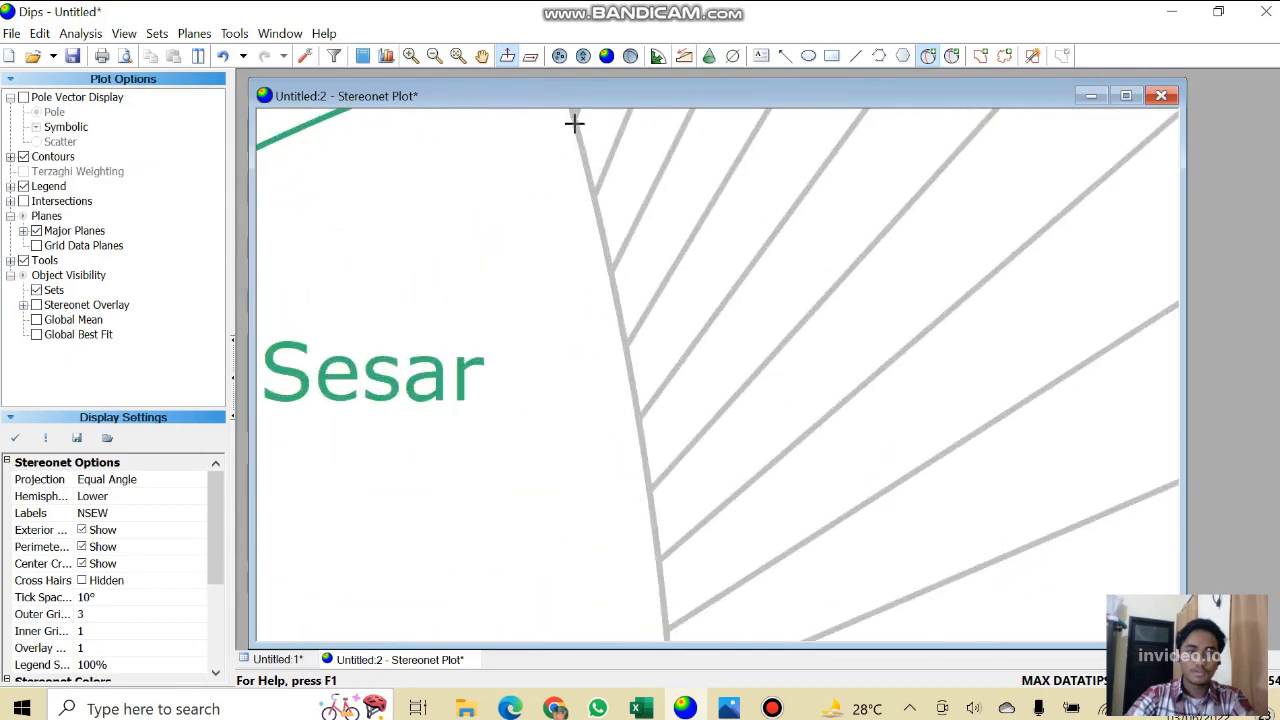
pyautogui.click(572, 113)
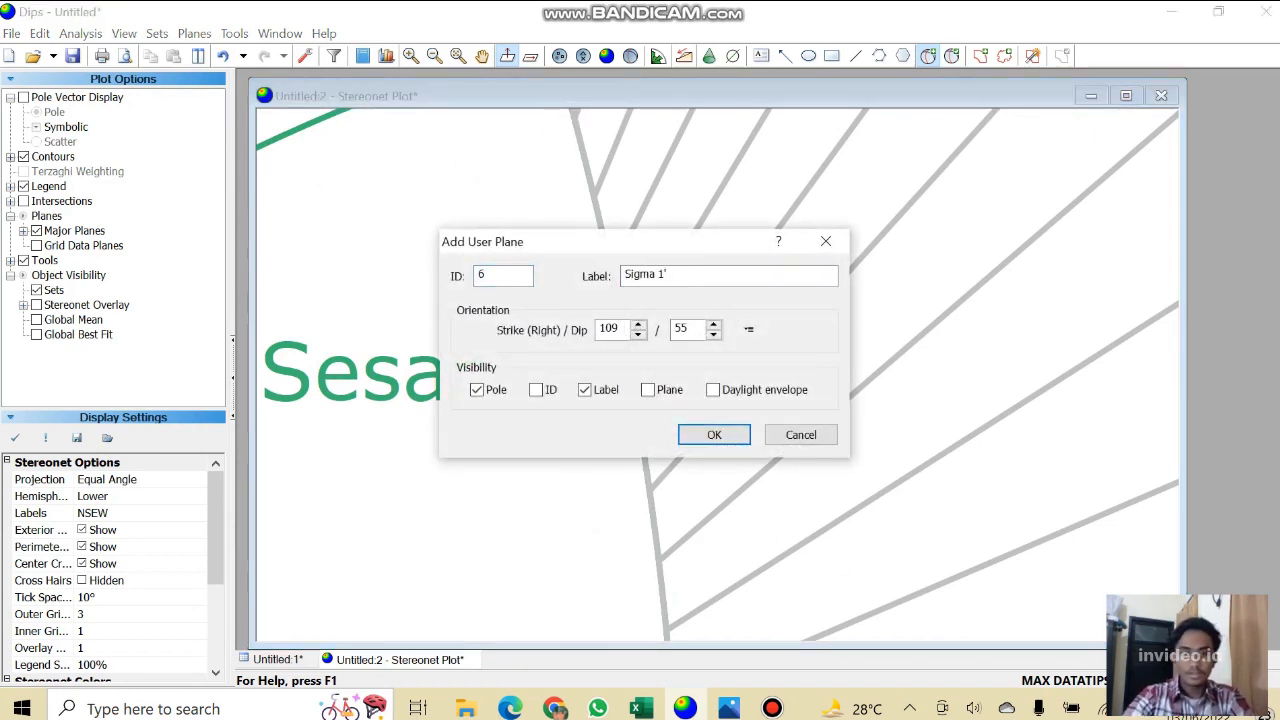
pyautogui.click(714, 435)
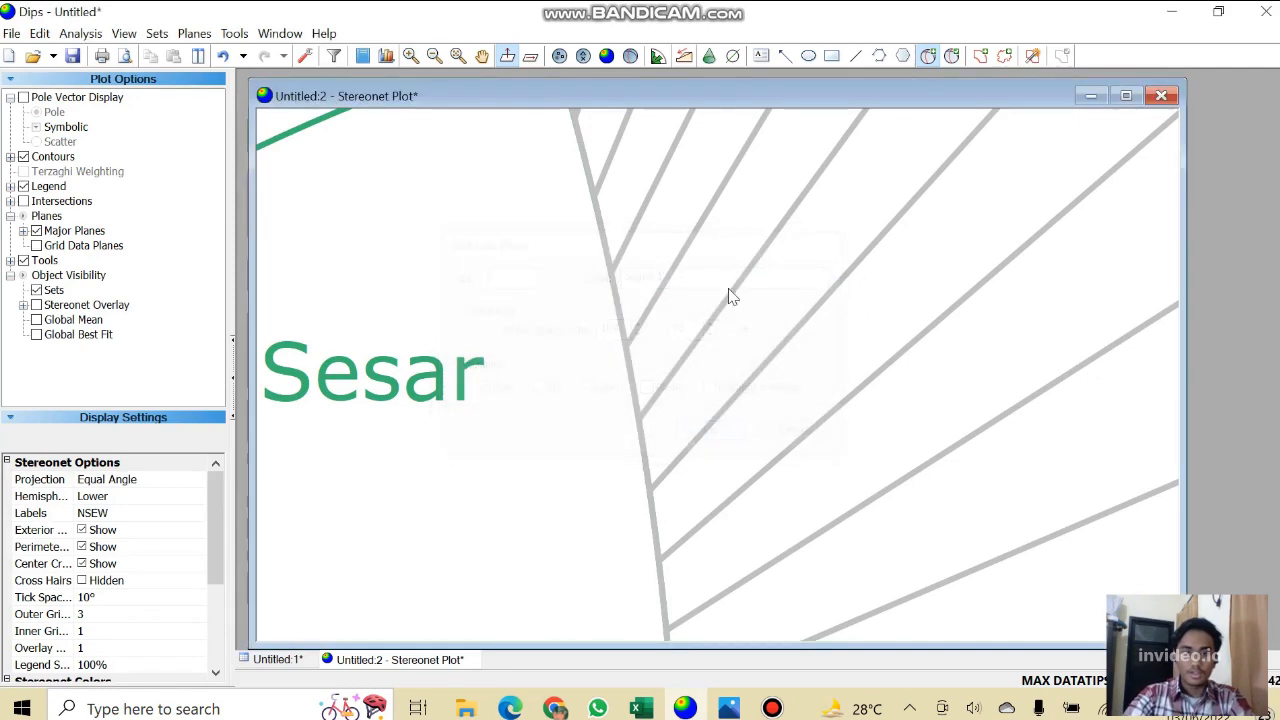
# Measure the angle between the Sigma 1' and Sigma 3' points.
pyautogui.scroll(-6, 660, 186)
pyautogui.scroll(1, 636, 136)
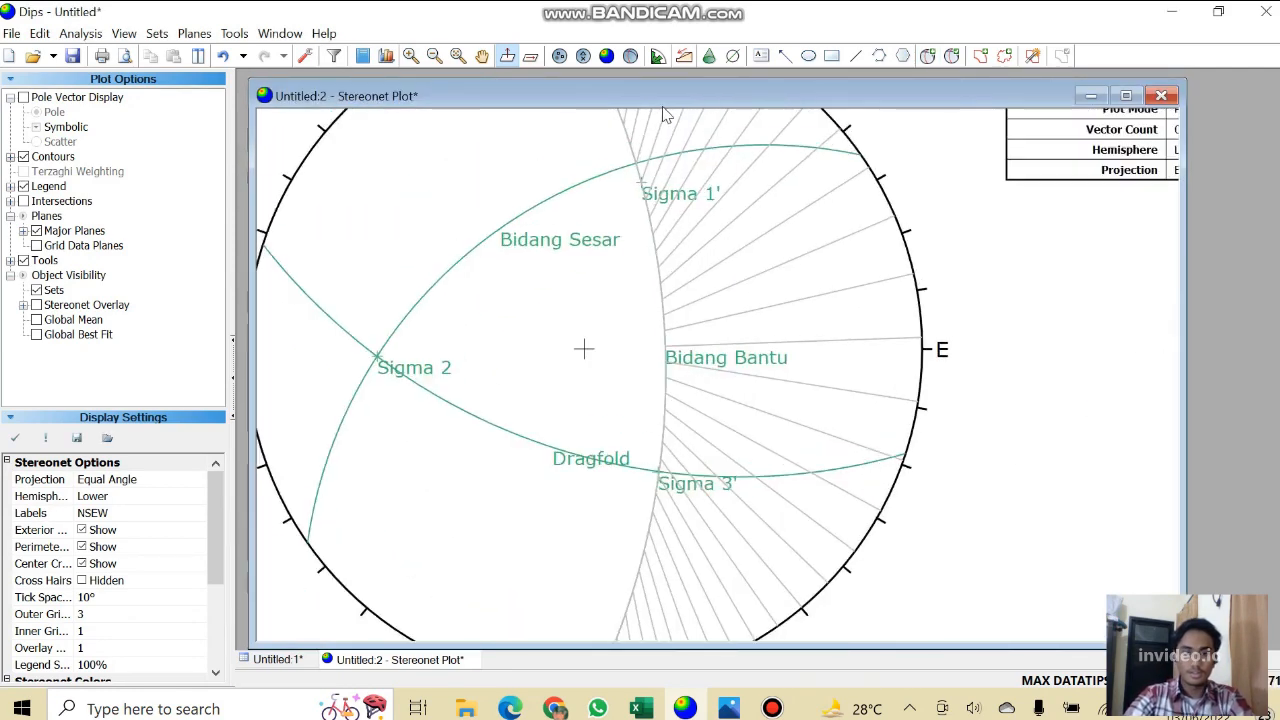
pyautogui.click(245, 34)
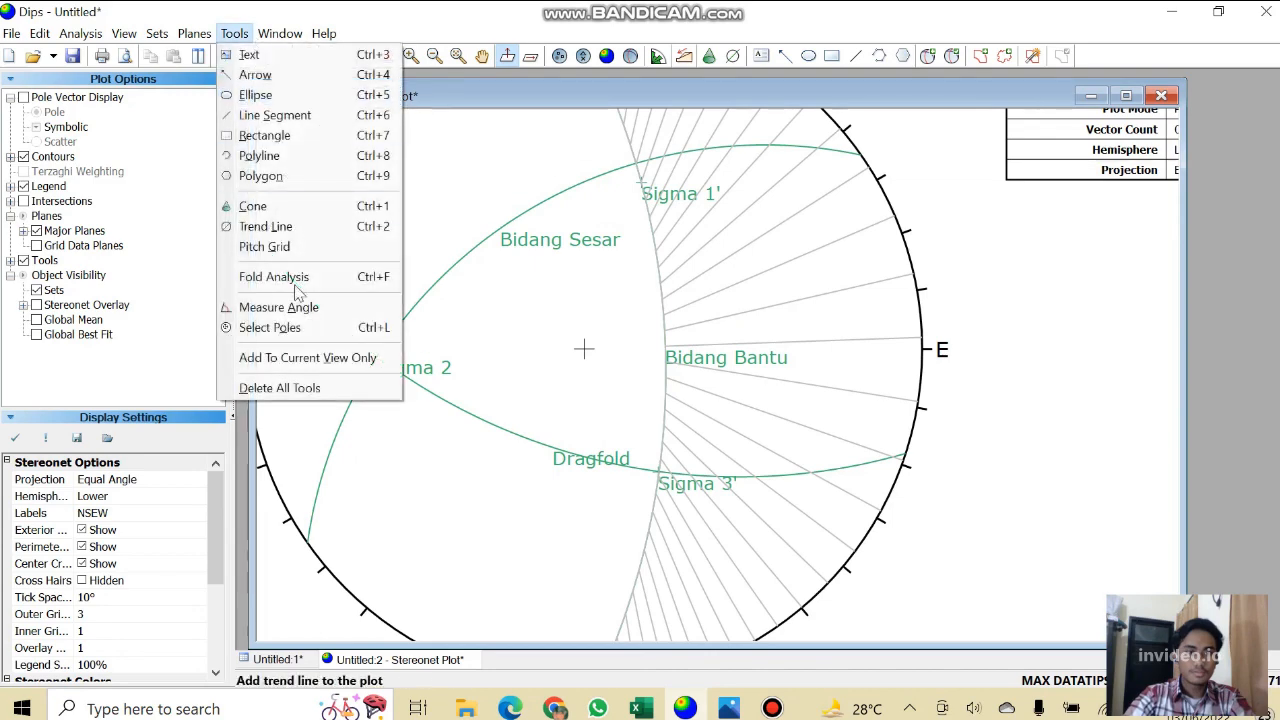
pyautogui.click(280, 306)
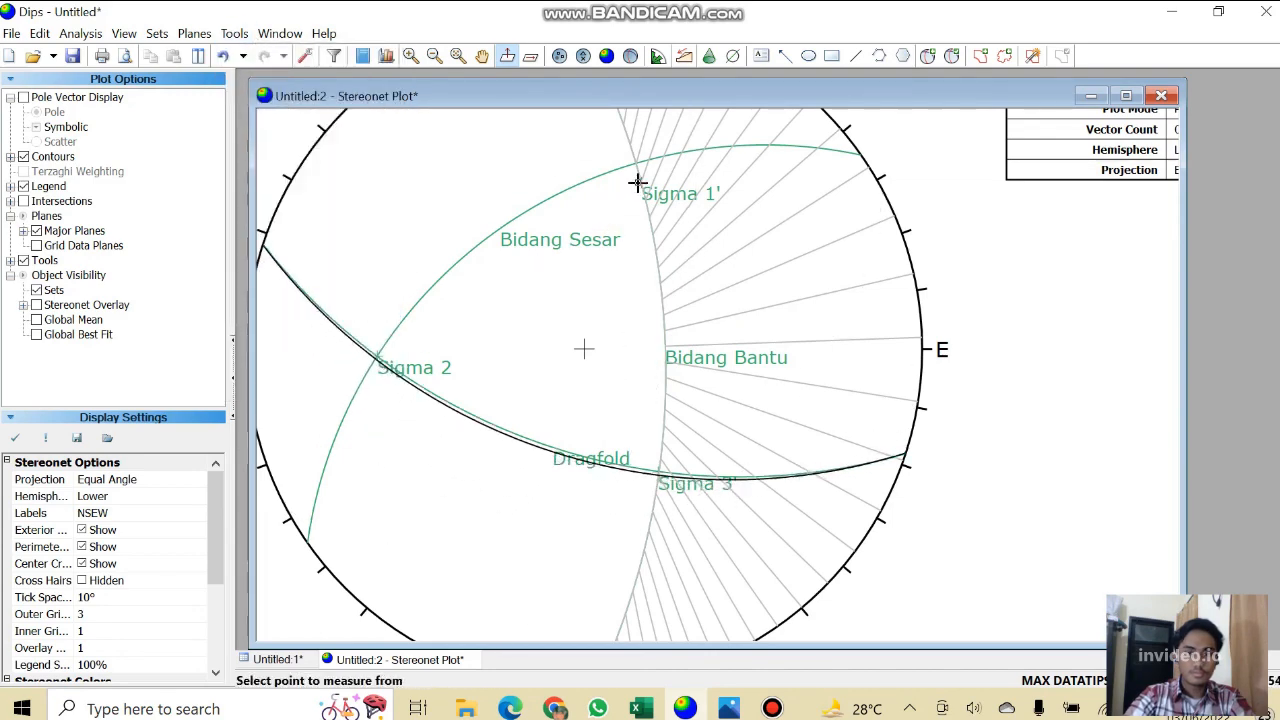
pyautogui.click(640, 181)
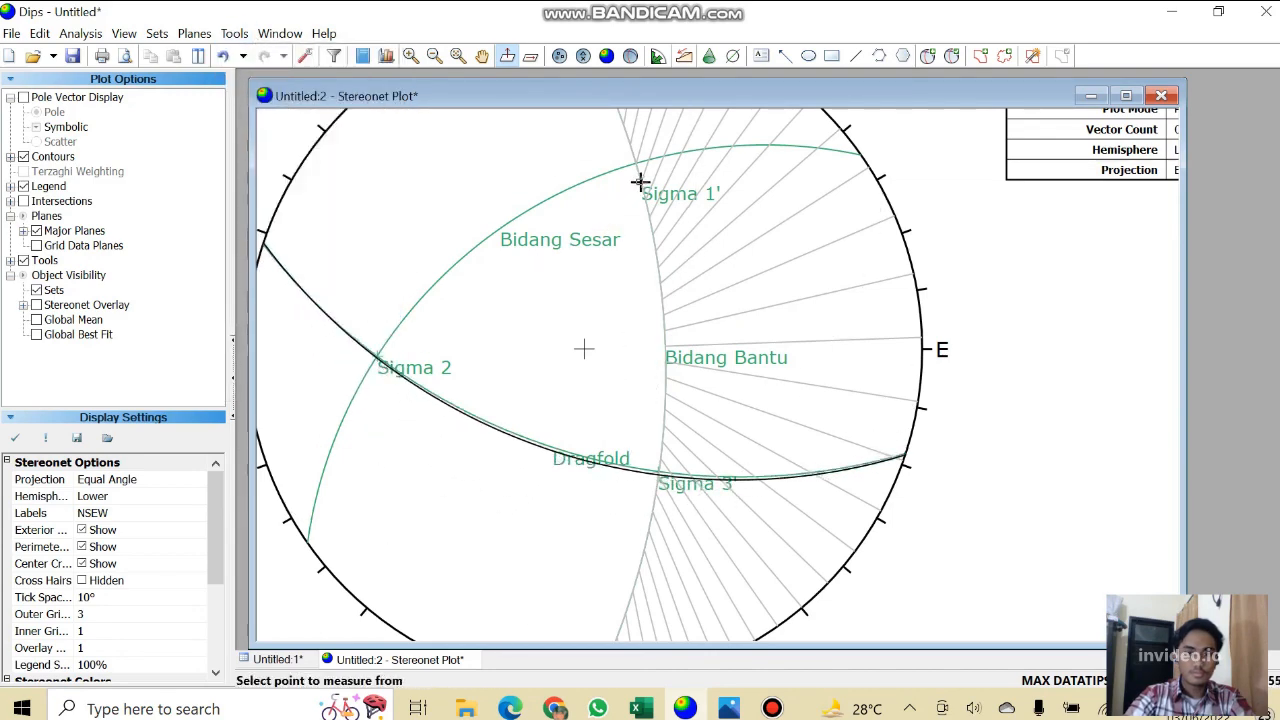
pyautogui.click(660, 462)
pyautogui.click(748, 217)
# Examine the pitch grid around Sigma 1' and where Bidang Sesar crosses Bidang Bantu.
pyautogui.scroll(5, 678, 200)
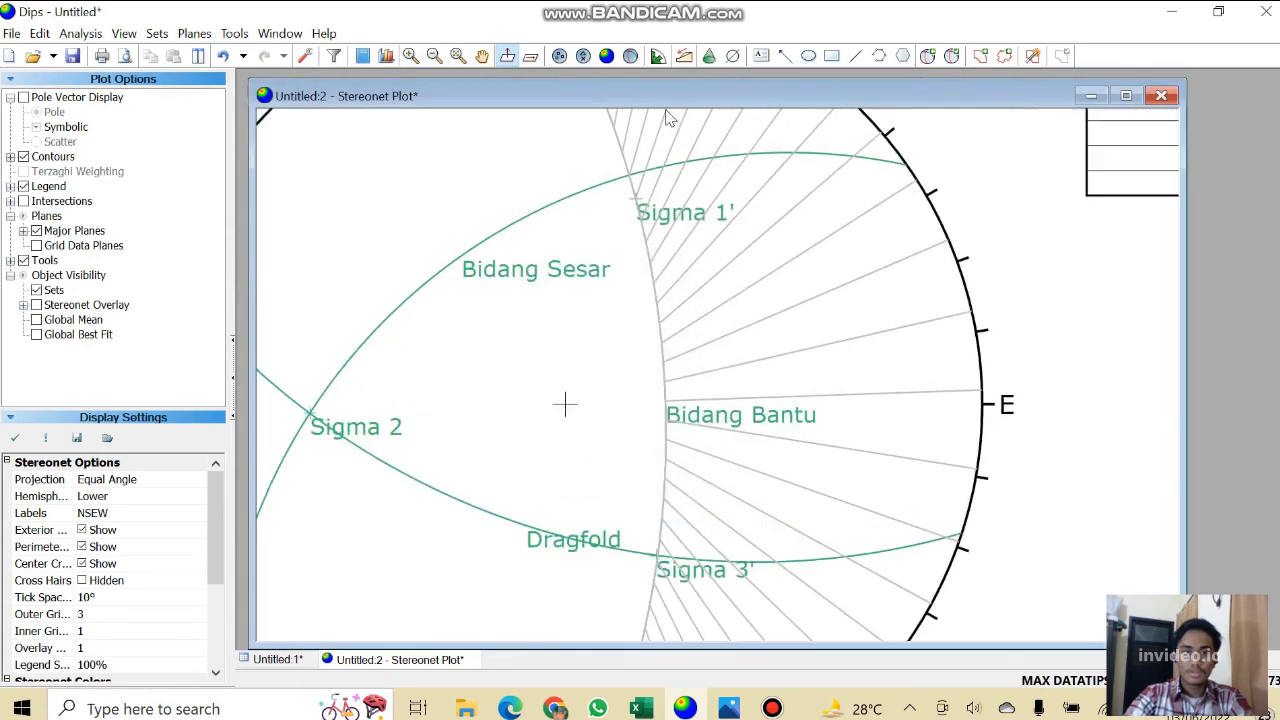
pyautogui.moveTo(679, 202)
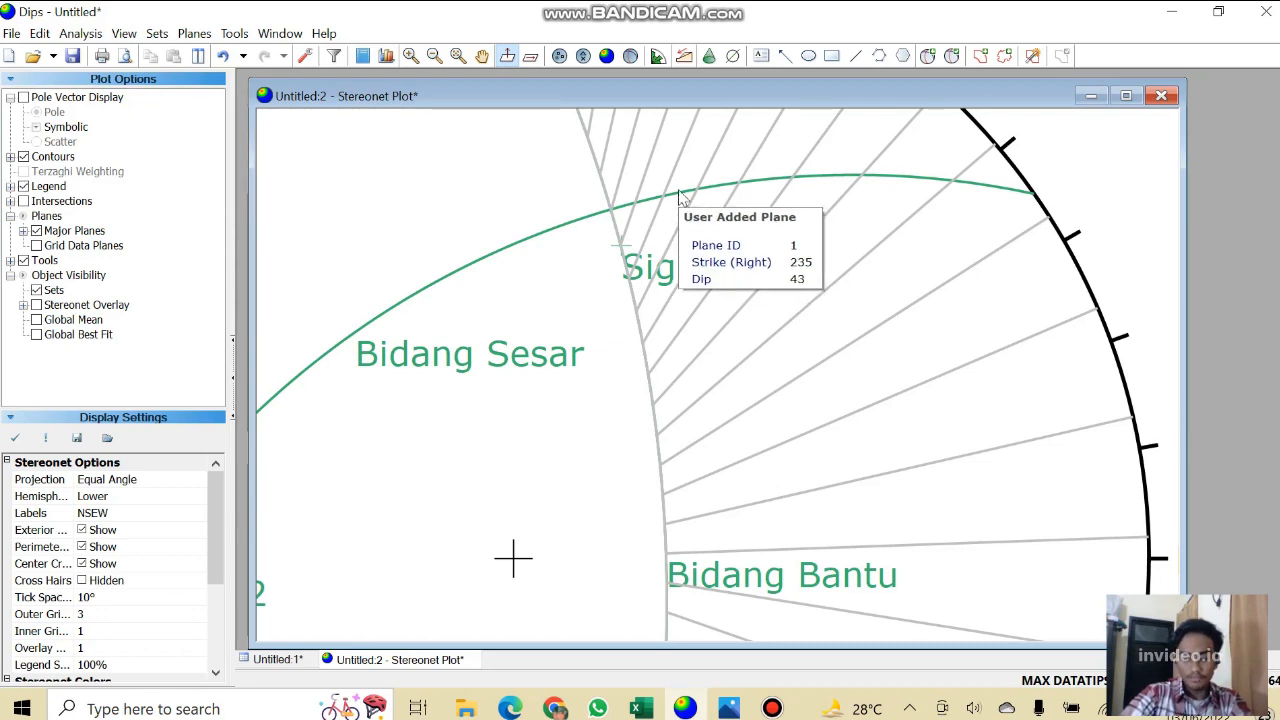
pyautogui.scroll(-3, 674, 194)
pyautogui.scroll(3, 654, 294)
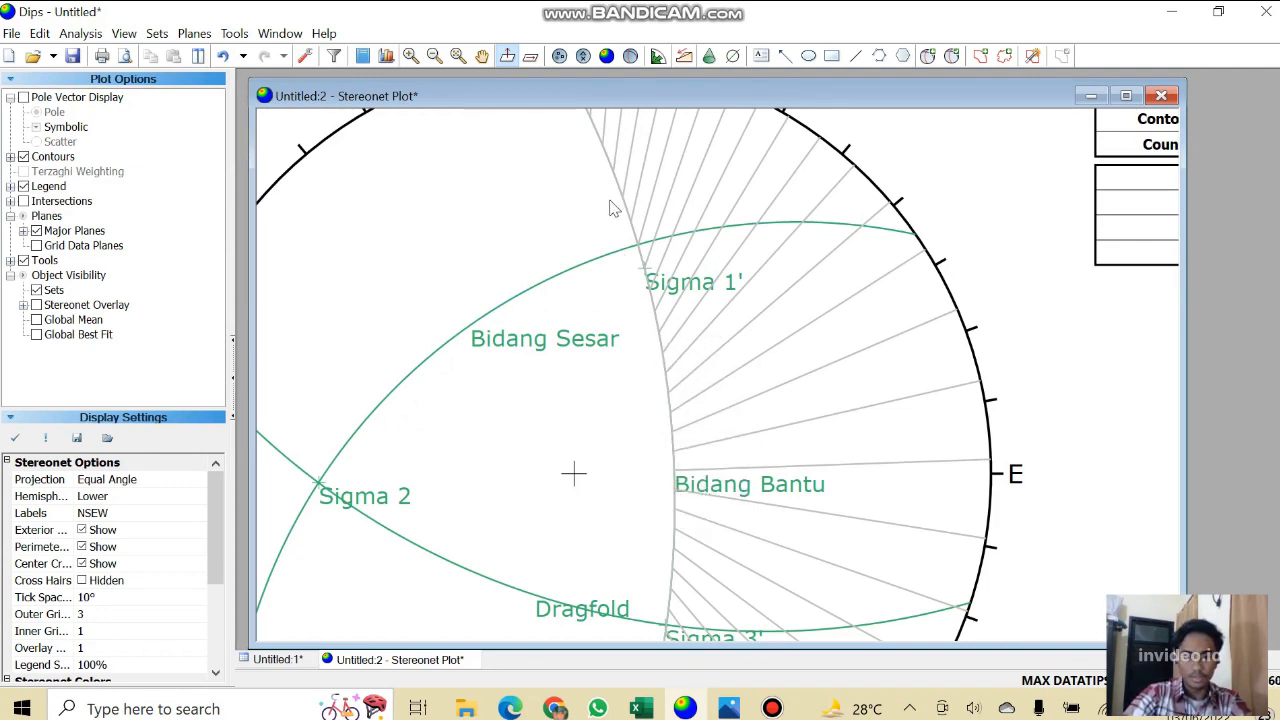
pyautogui.click(772, 708)
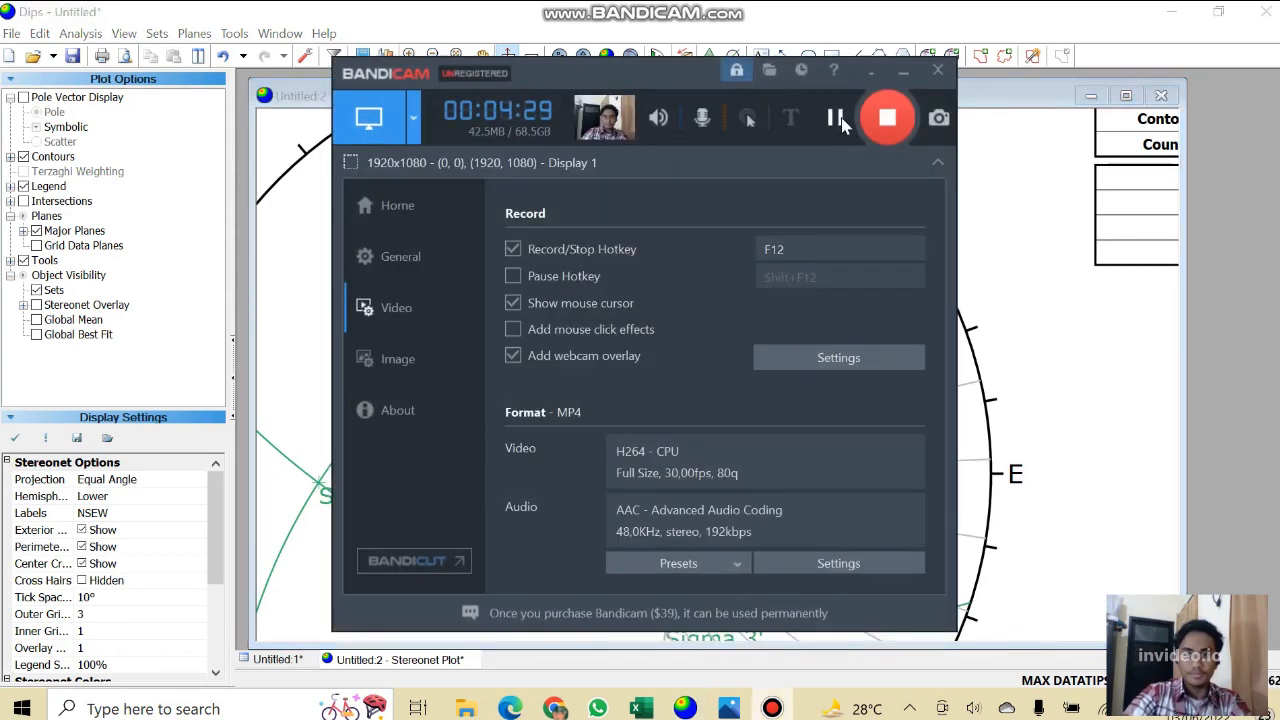
pyautogui.click(903, 71)
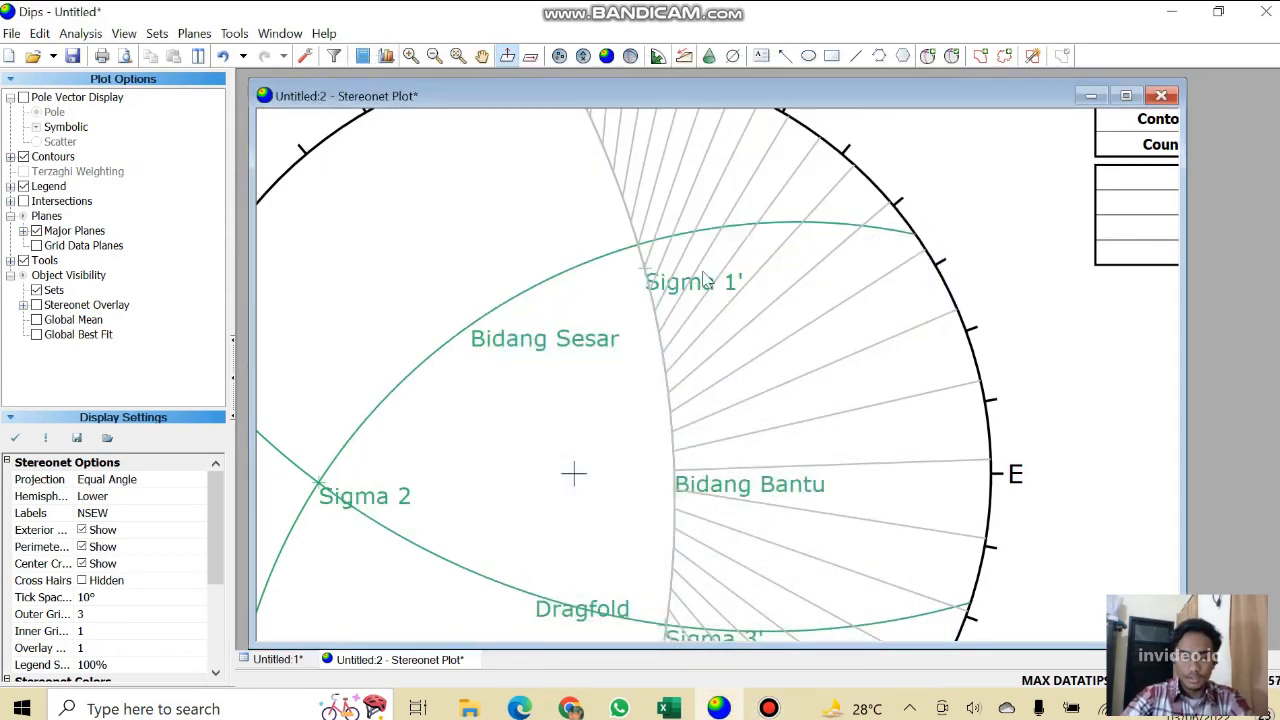
pyautogui.moveTo(660, 261)
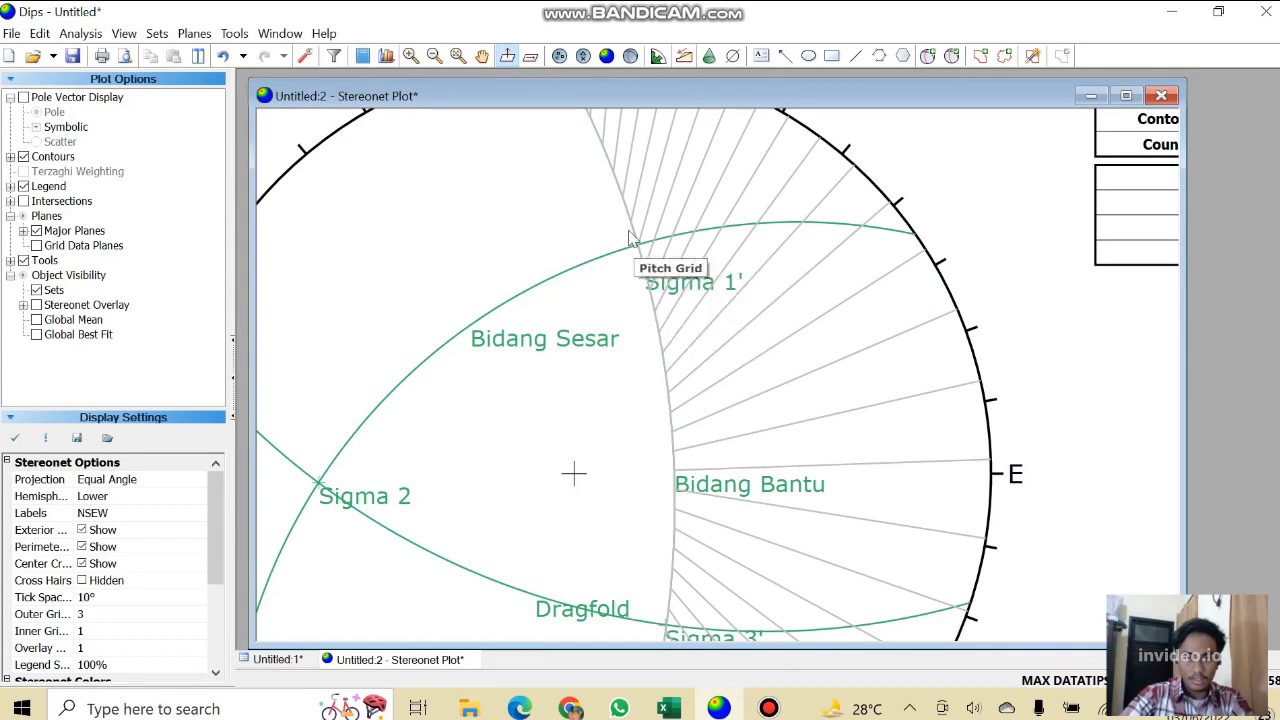
pyautogui.scroll(2, 652, 245)
pyautogui.scroll(-3, 652, 245)
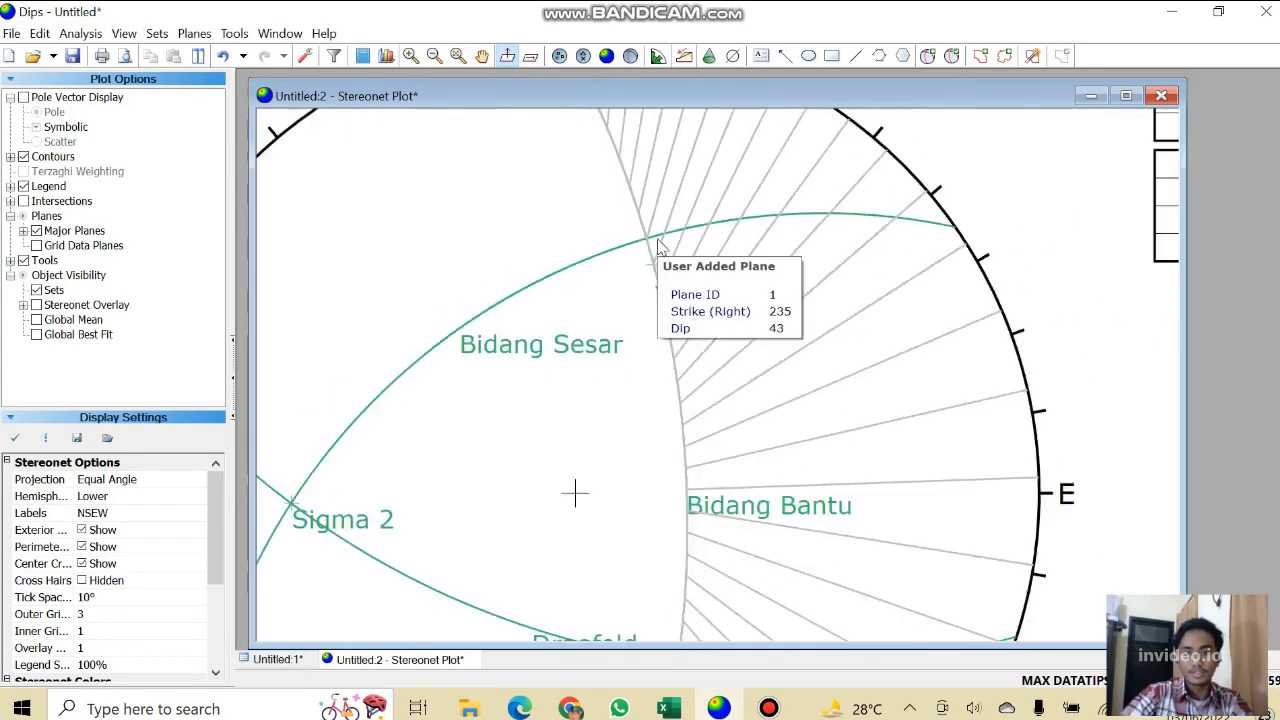
pyautogui.scroll(3, 650, 250)
# Add a user plane on the Bidang Bantu arc south of Sigma 1' with strike/dip 132/36, labelled "Sigma 1", showing pole and label but not its plane.
pyautogui.click(927, 57)
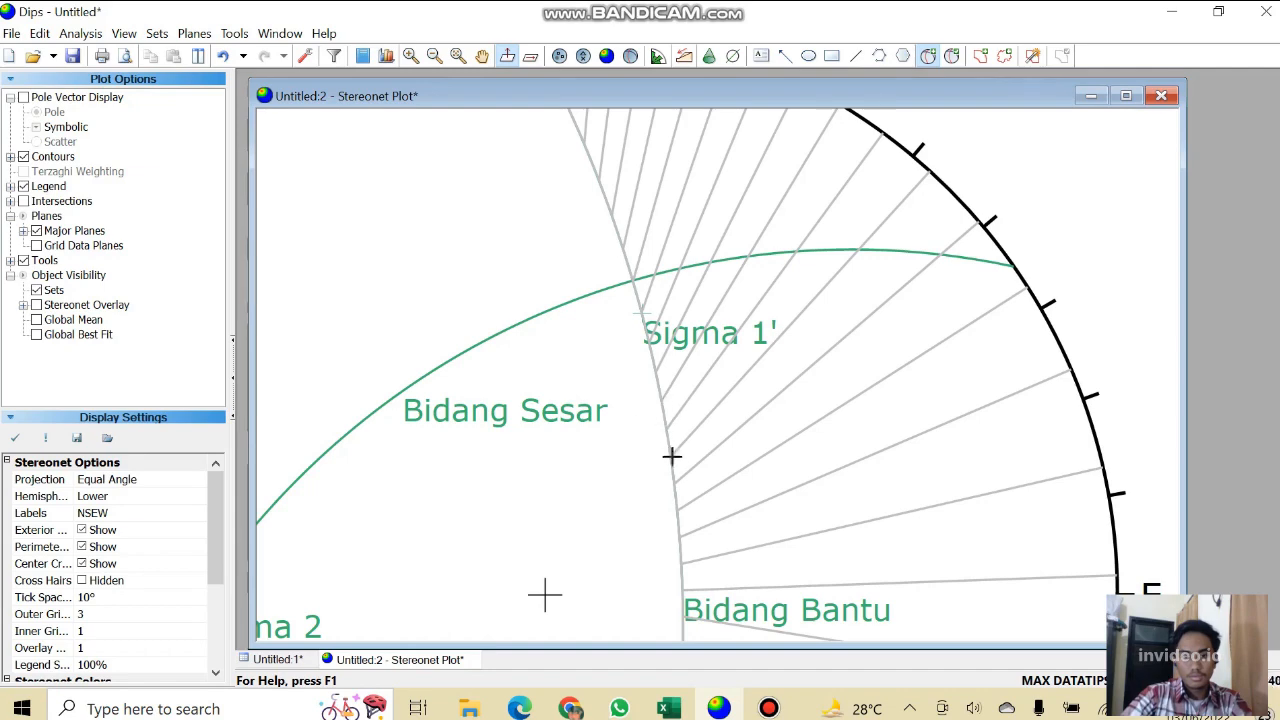
pyautogui.scroll(4, 672, 456)
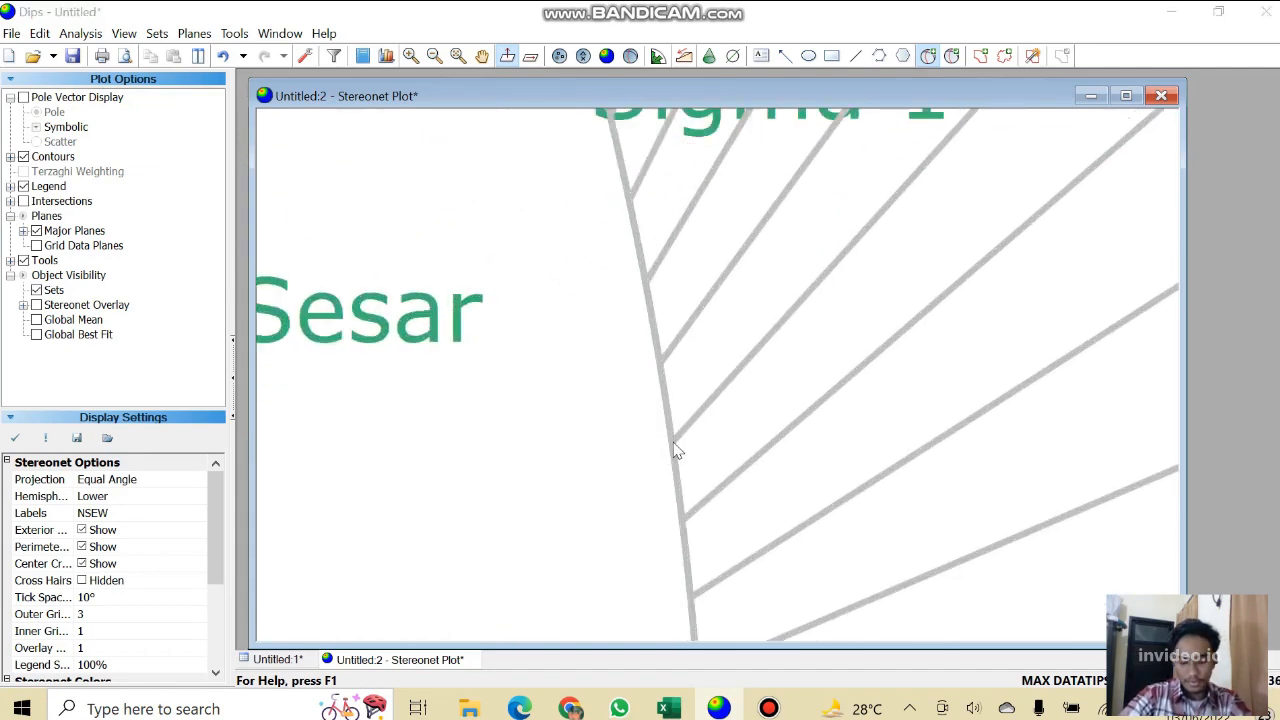
pyautogui.click(676, 449)
pyautogui.click(664, 279)
pyautogui.write('S')
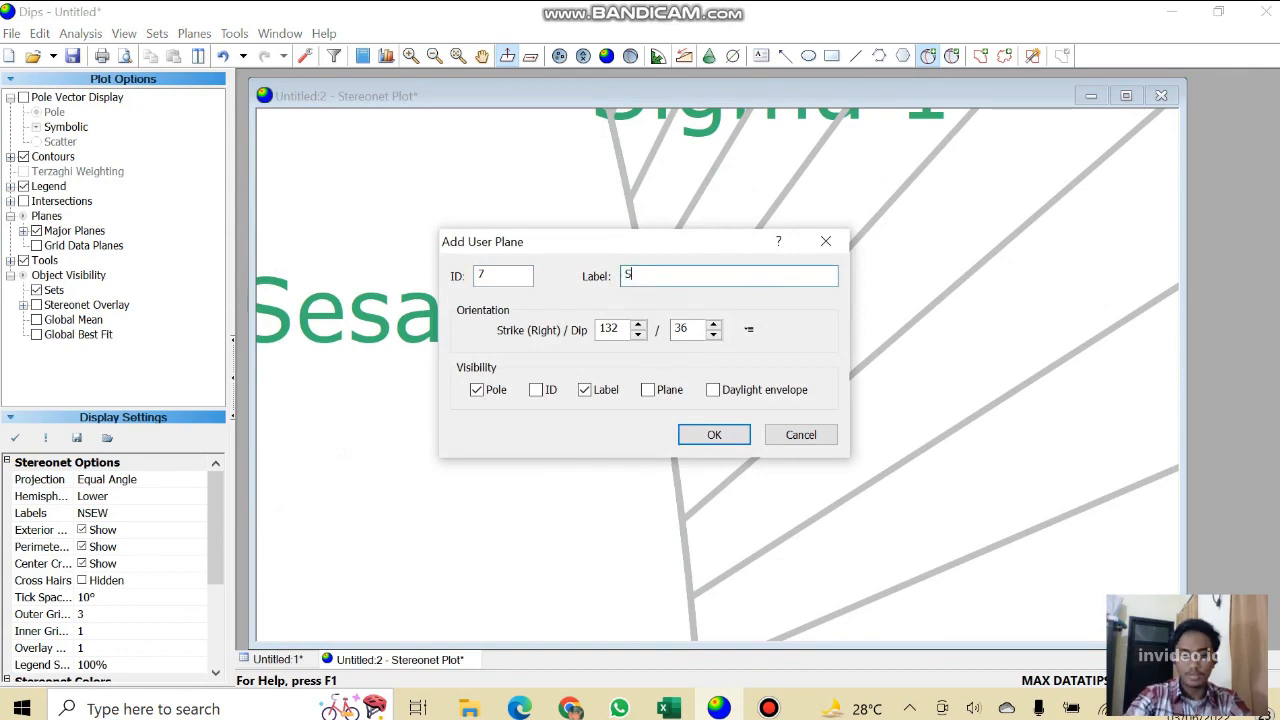
pyautogui.write('igma 1')
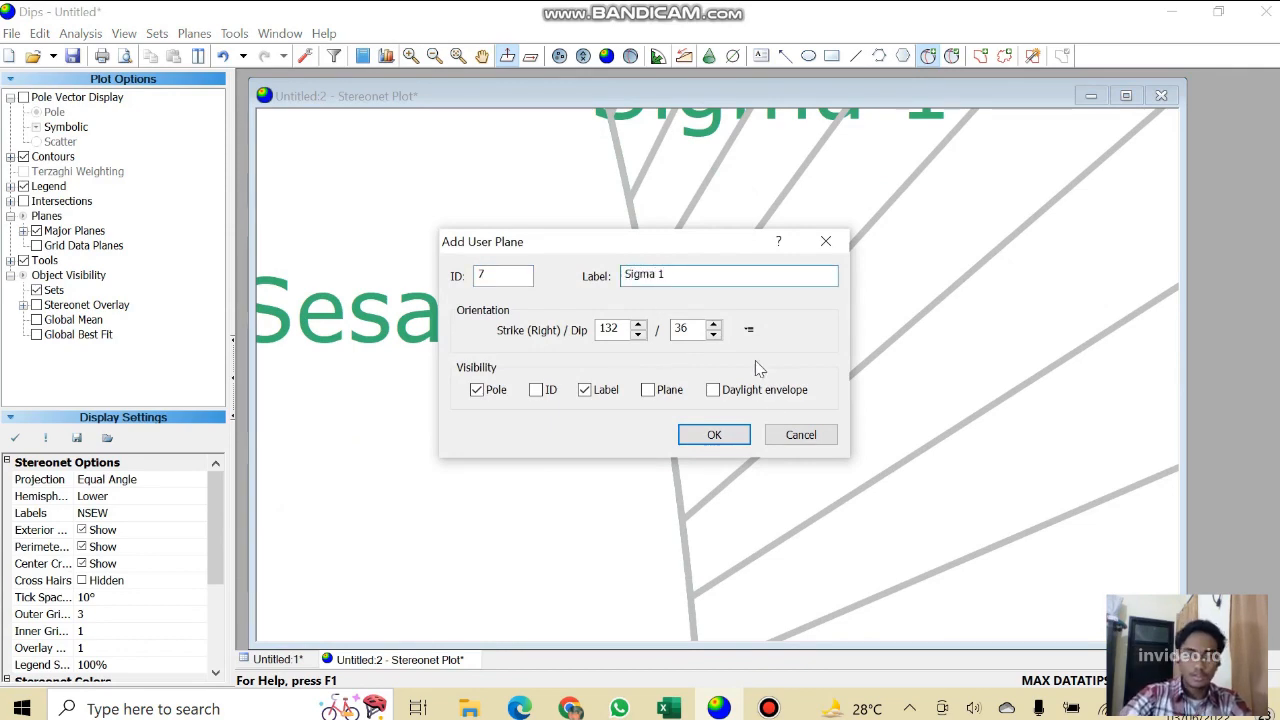
pyautogui.click(716, 436)
pyautogui.scroll(-5, 738, 461)
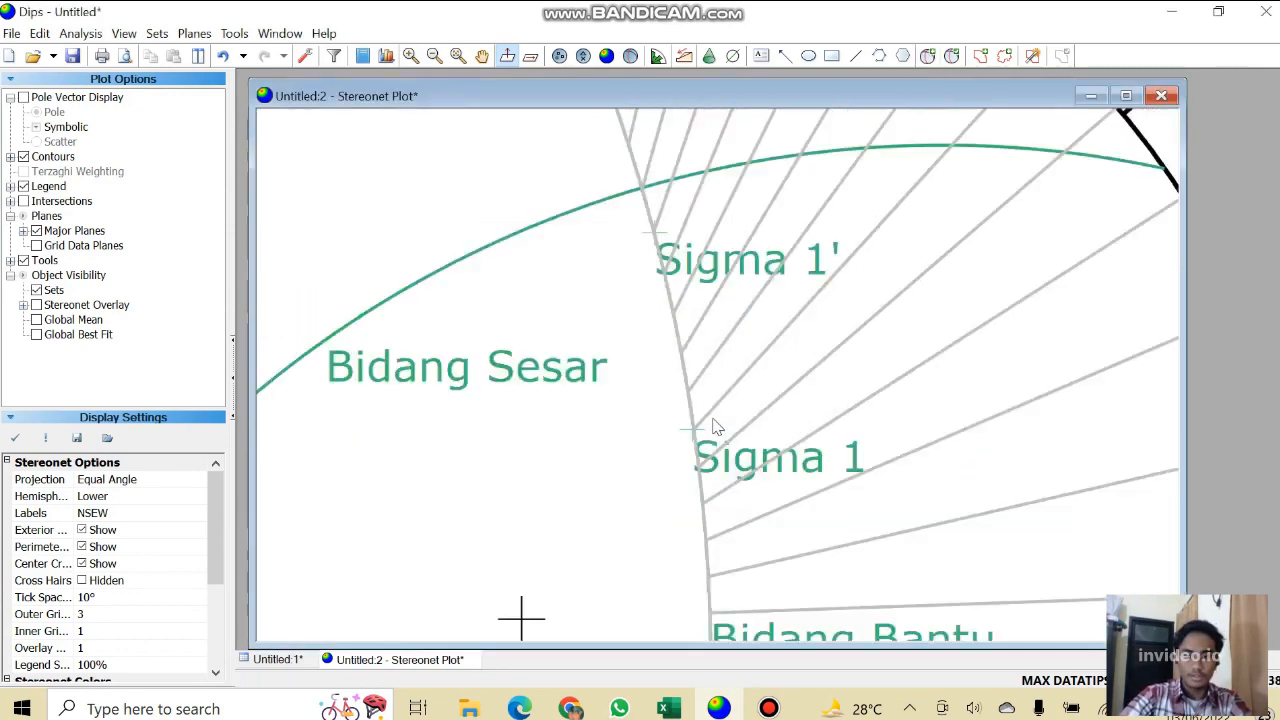
# Add a user plane on the Bidang Bantu arc south of Sigma 3' with strike/dip 256/68, labelled "Sigma 3", showing only pole and label.
pyautogui.scroll(-2, 745, 590)
pyautogui.scroll(5, 734, 603)
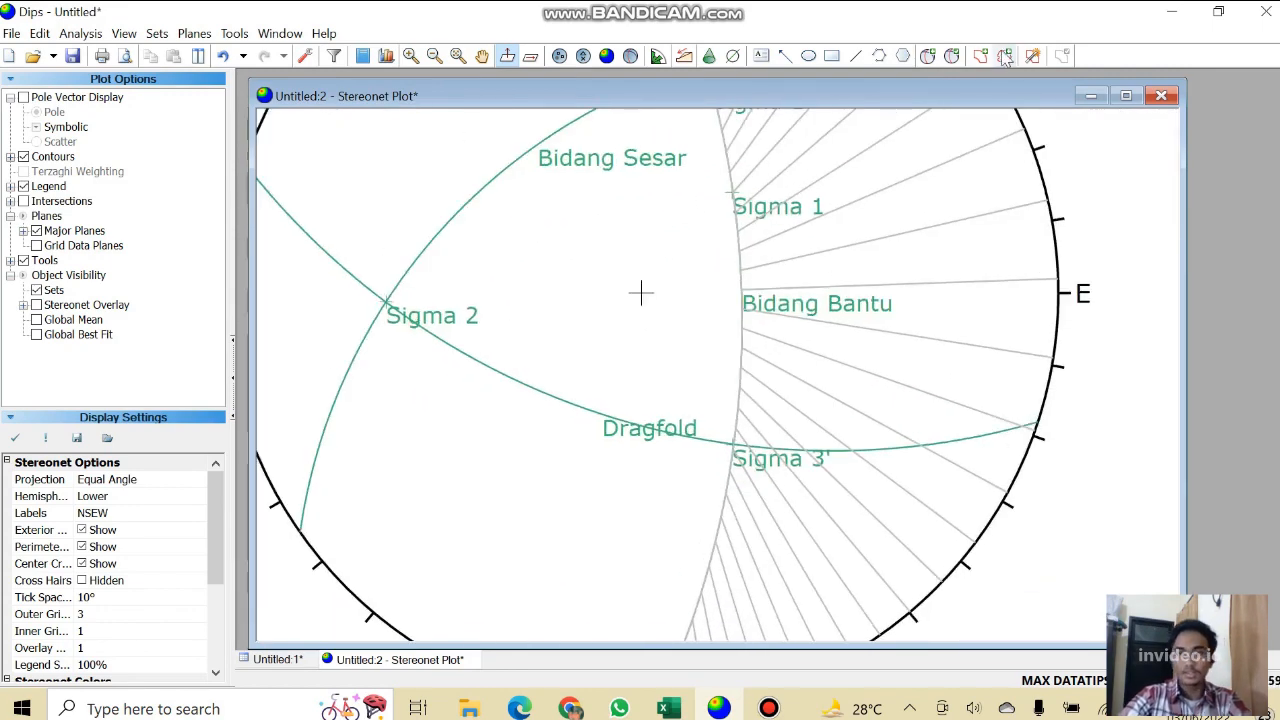
pyautogui.click(928, 55)
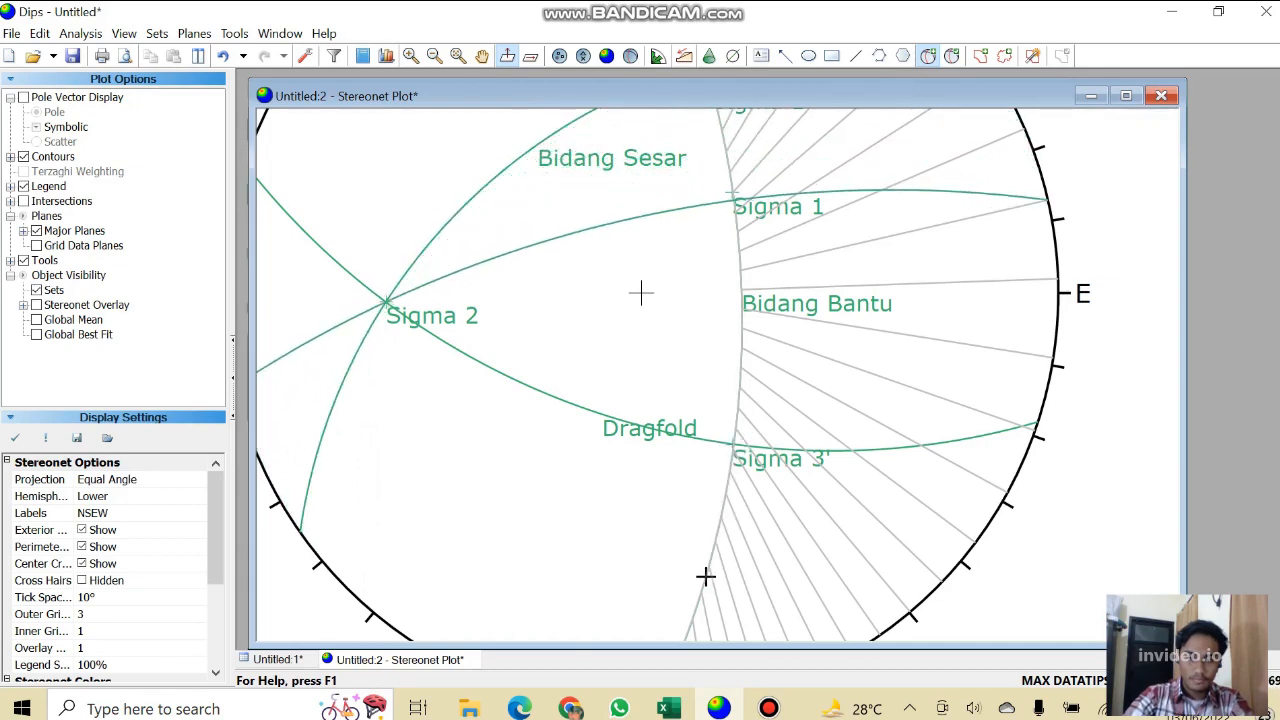
pyautogui.scroll(6, 705, 577)
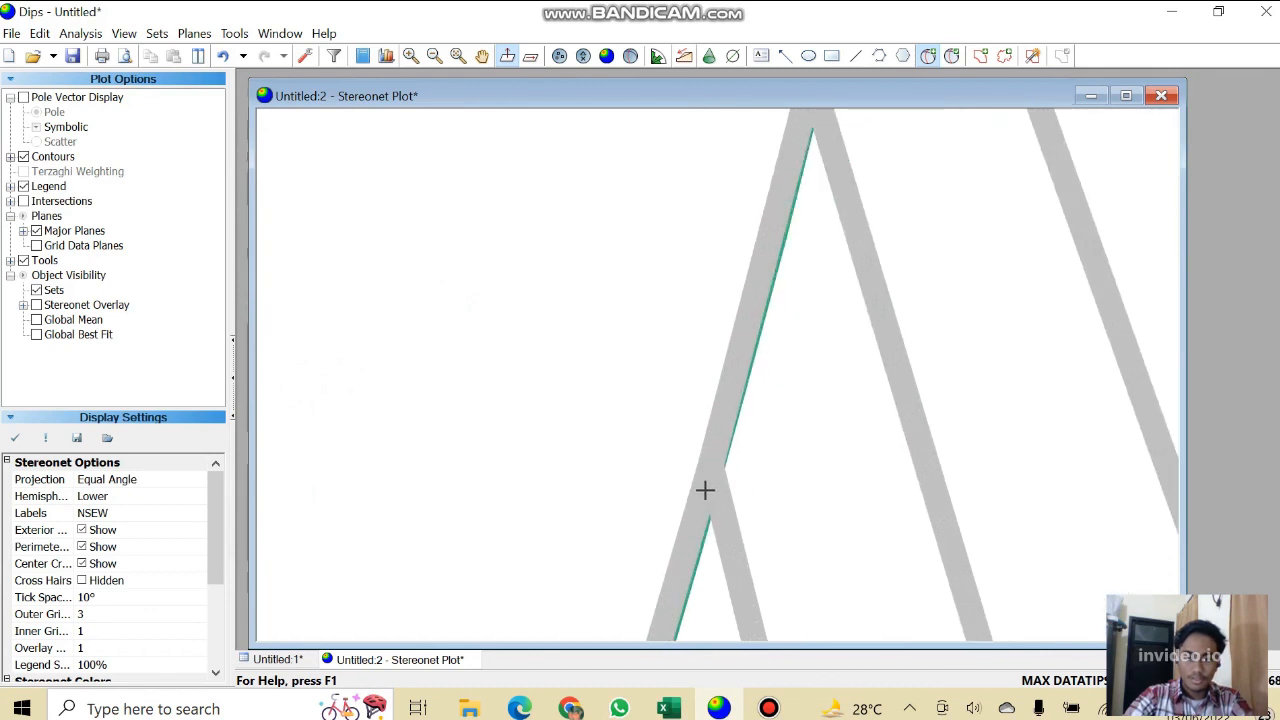
pyautogui.click(705, 489)
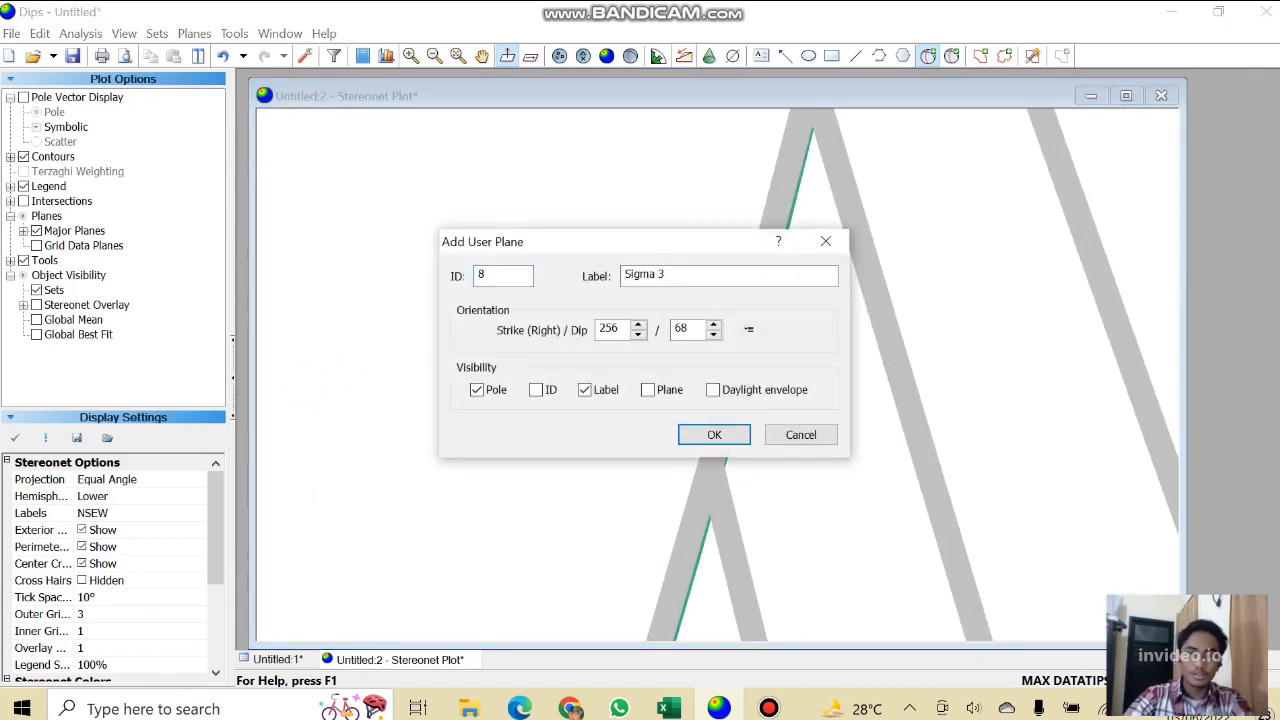
pyautogui.click(716, 435)
# Examine the positions of the sigma points along the Bidang Bantu arc.
pyautogui.scroll(-6, 789, 329)
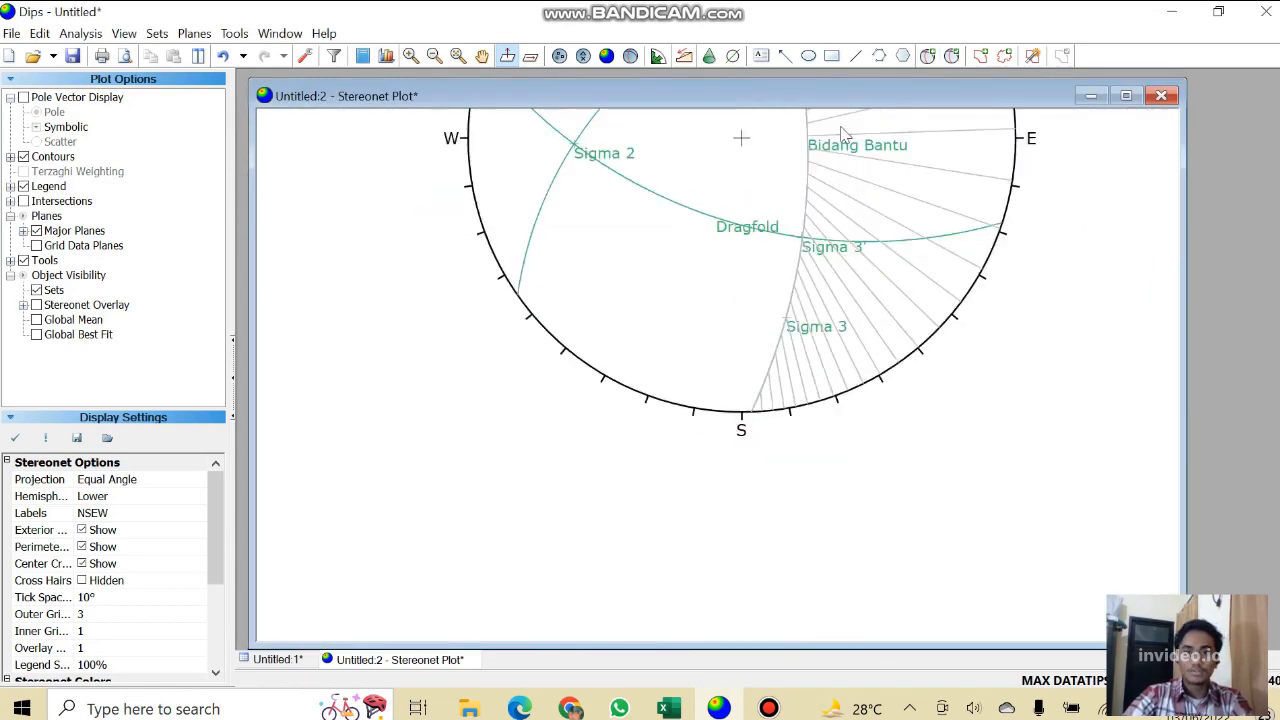
pyautogui.scroll(2, 843, 133)
pyautogui.scroll(-5, 886, 134)
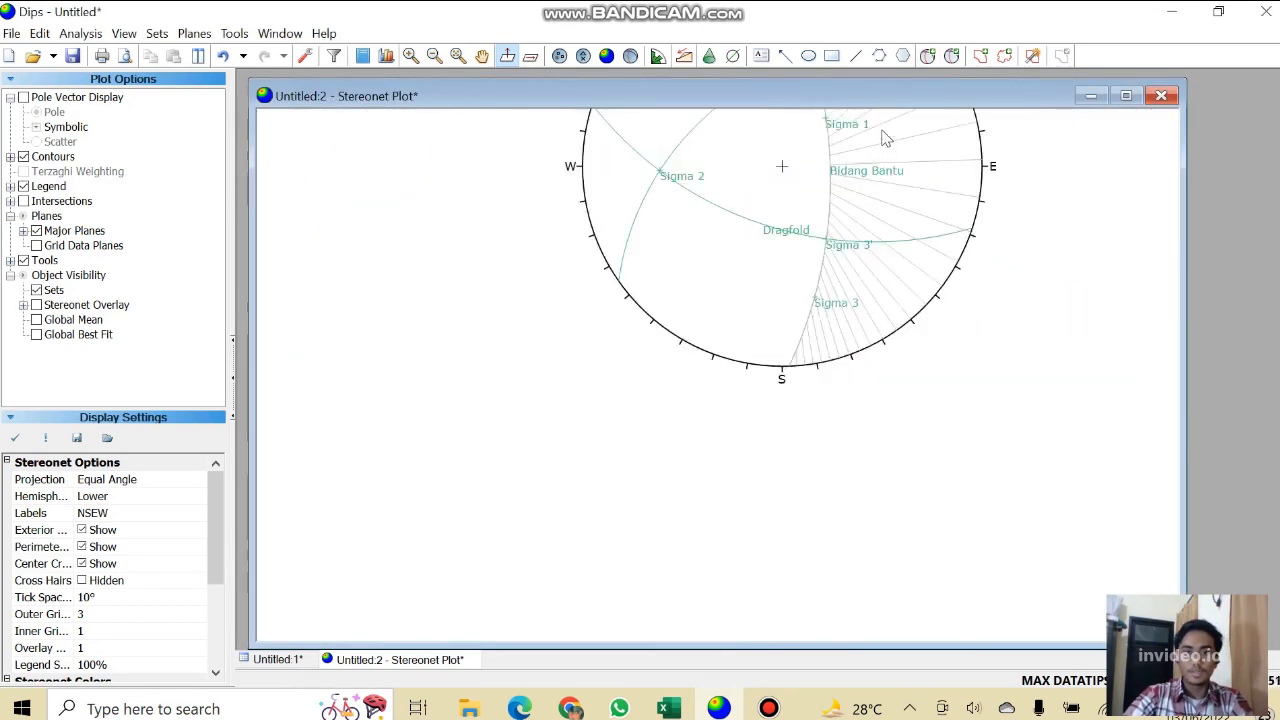
pyautogui.click(483, 58)
pyautogui.moveTo(904, 217); pyautogui.dragTo(833, 421)
pyautogui.scroll(6, 846, 379)
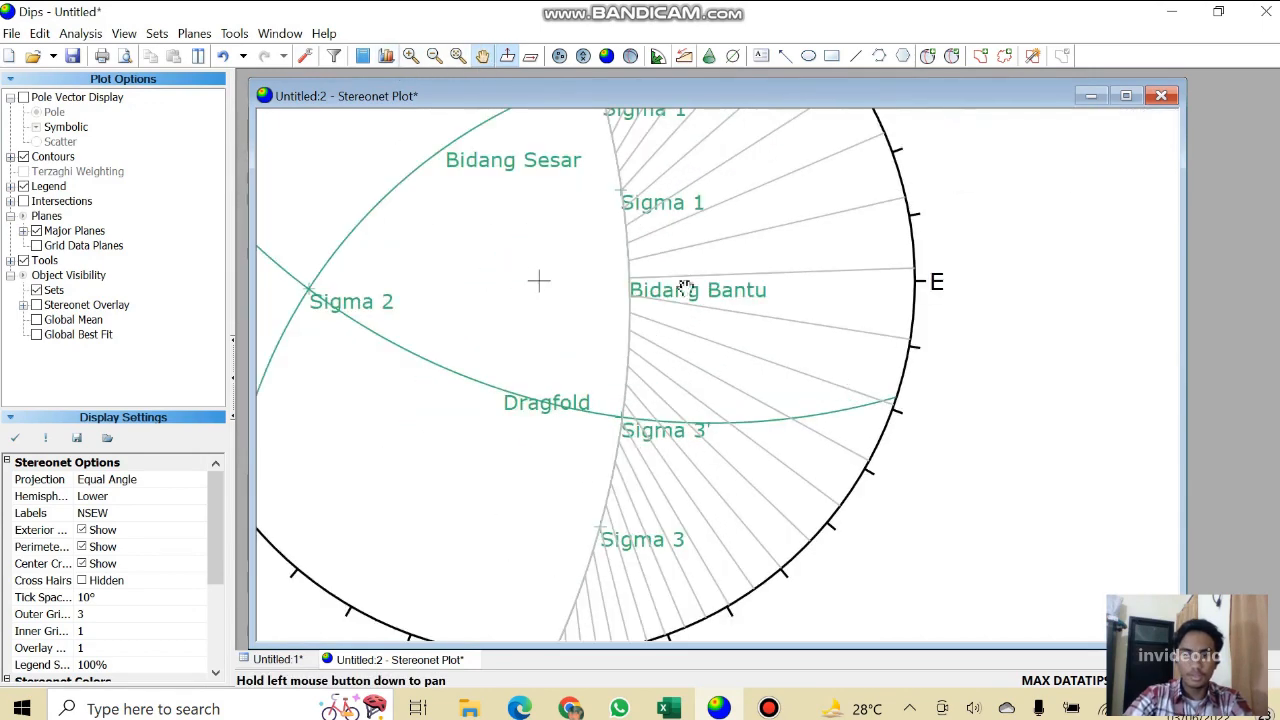
pyautogui.scroll(1, 535, 300)
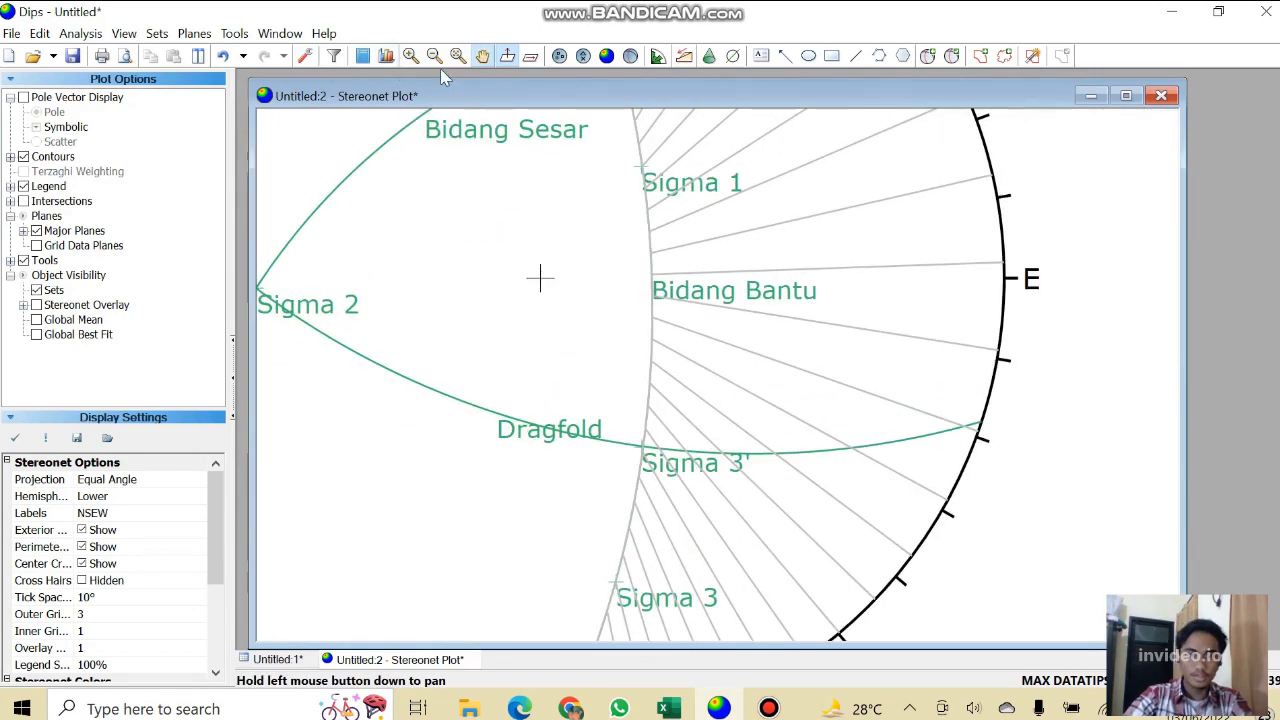
# Measure the angle between the Sigma 1 and Sigma 3 points on the stereonet.
pyautogui.click(238, 36)
pyautogui.click(280, 307)
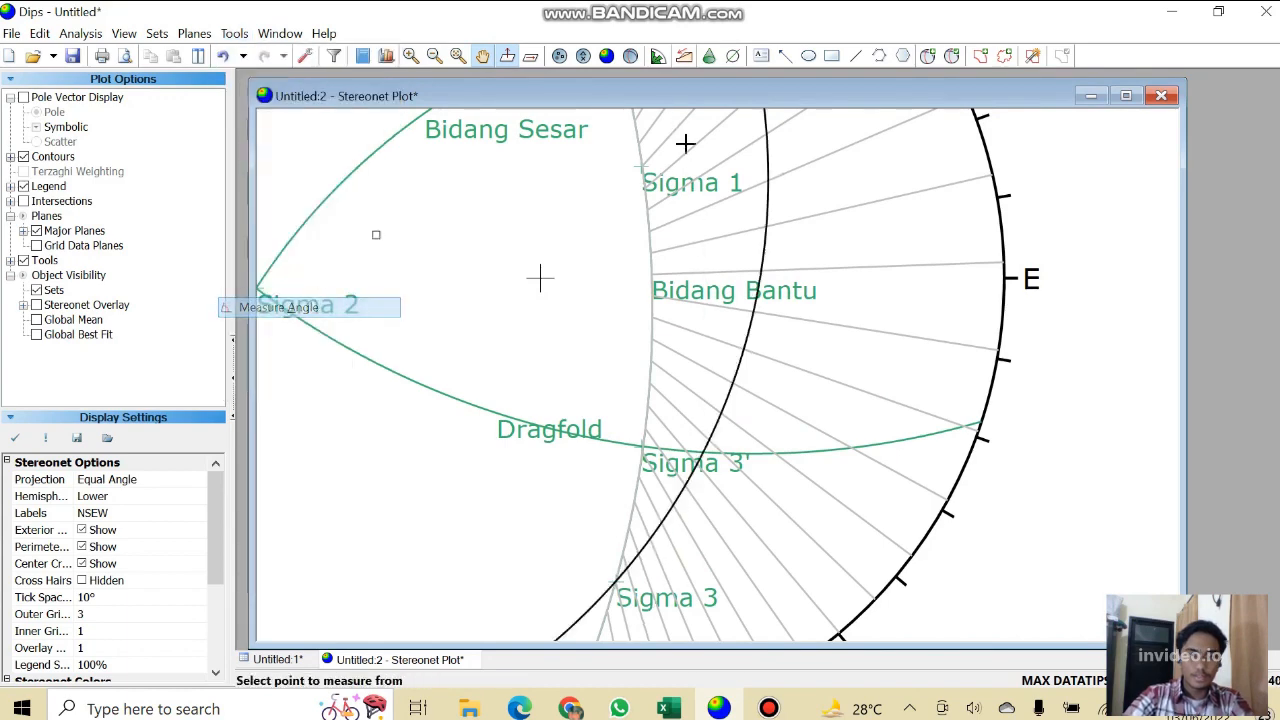
pyautogui.click(637, 173)
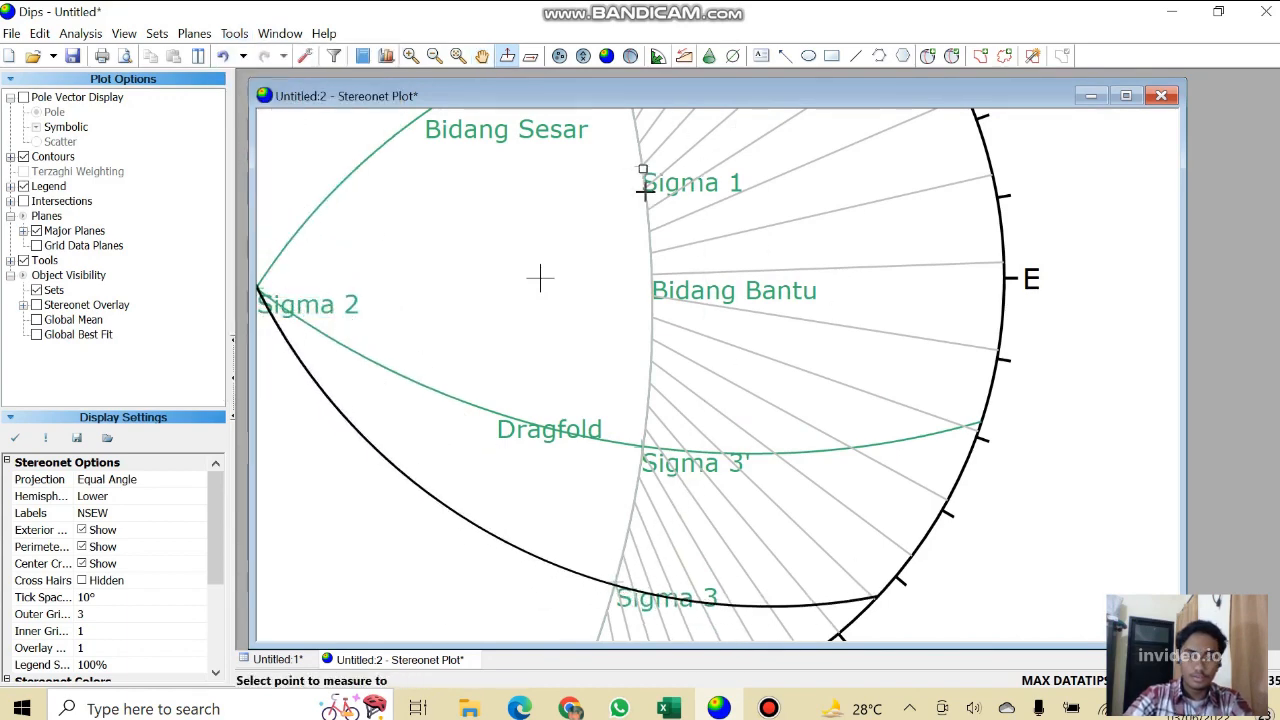
pyautogui.click(618, 584)
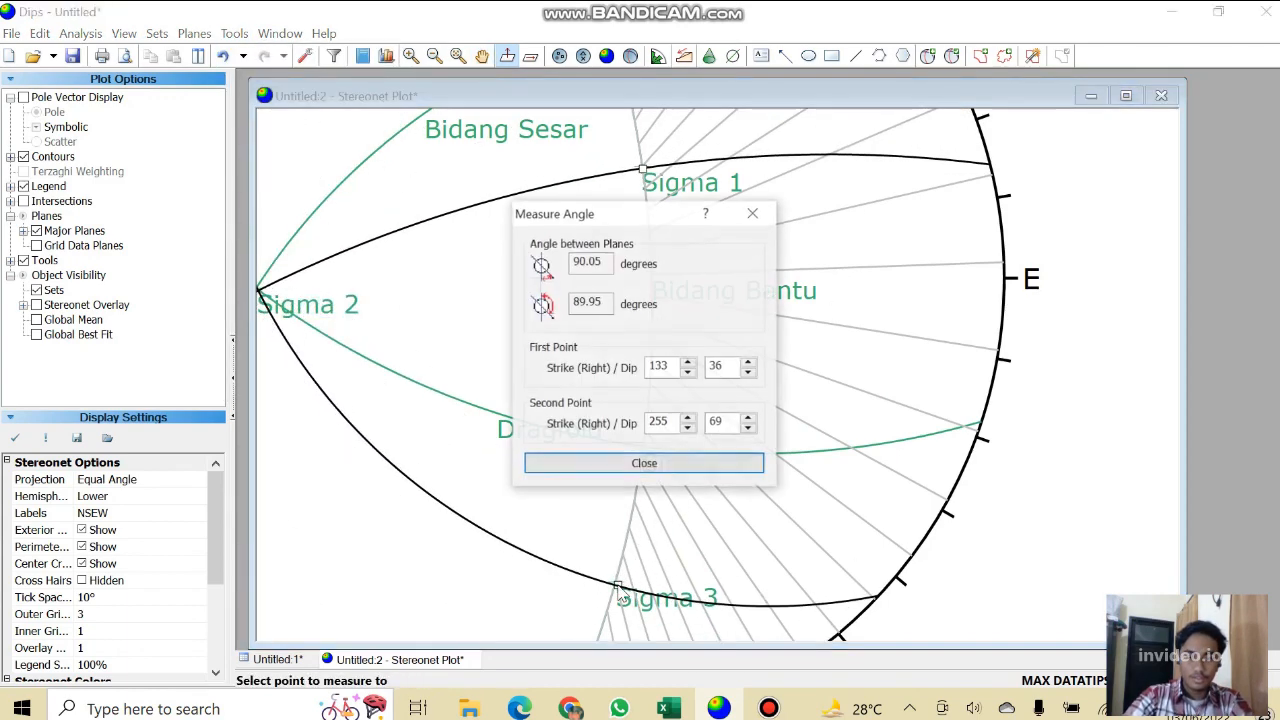
pyautogui.click(753, 213)
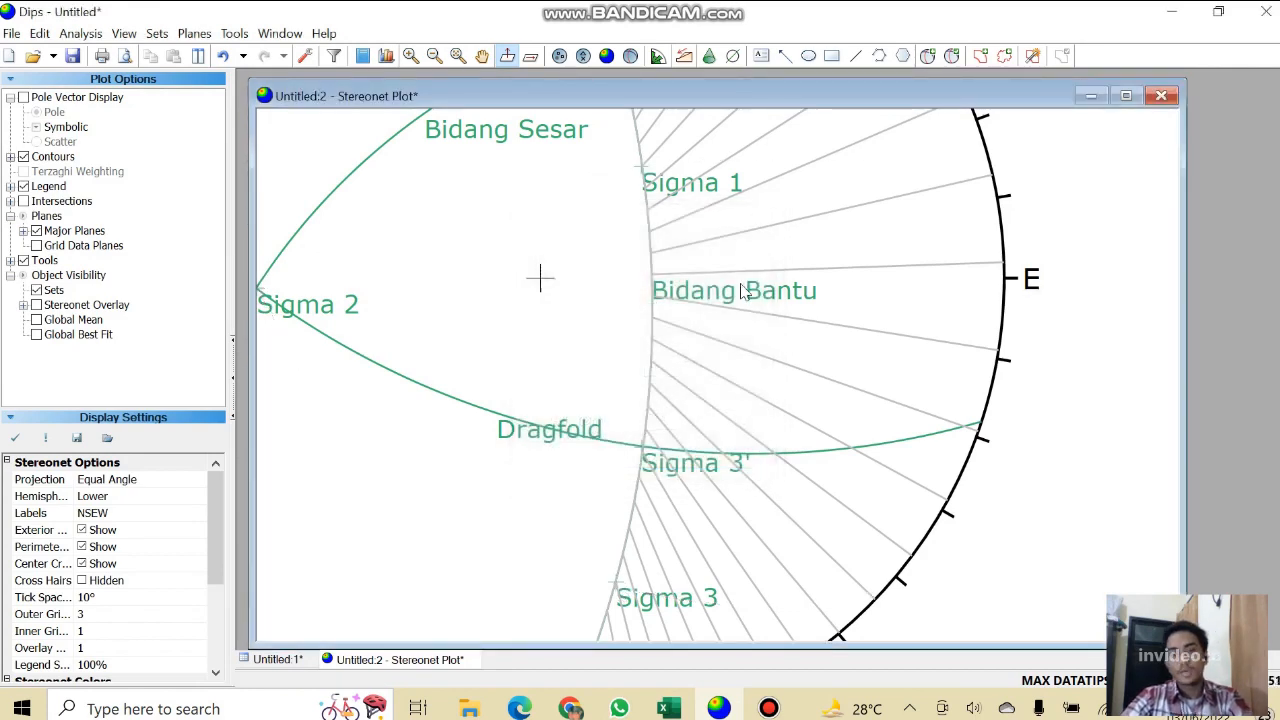
# Remove the pitch grid from the Bidang Bantu plane on the stereonet.
pyautogui.press('F2')
pyautogui.scroll(1, 703, 418)
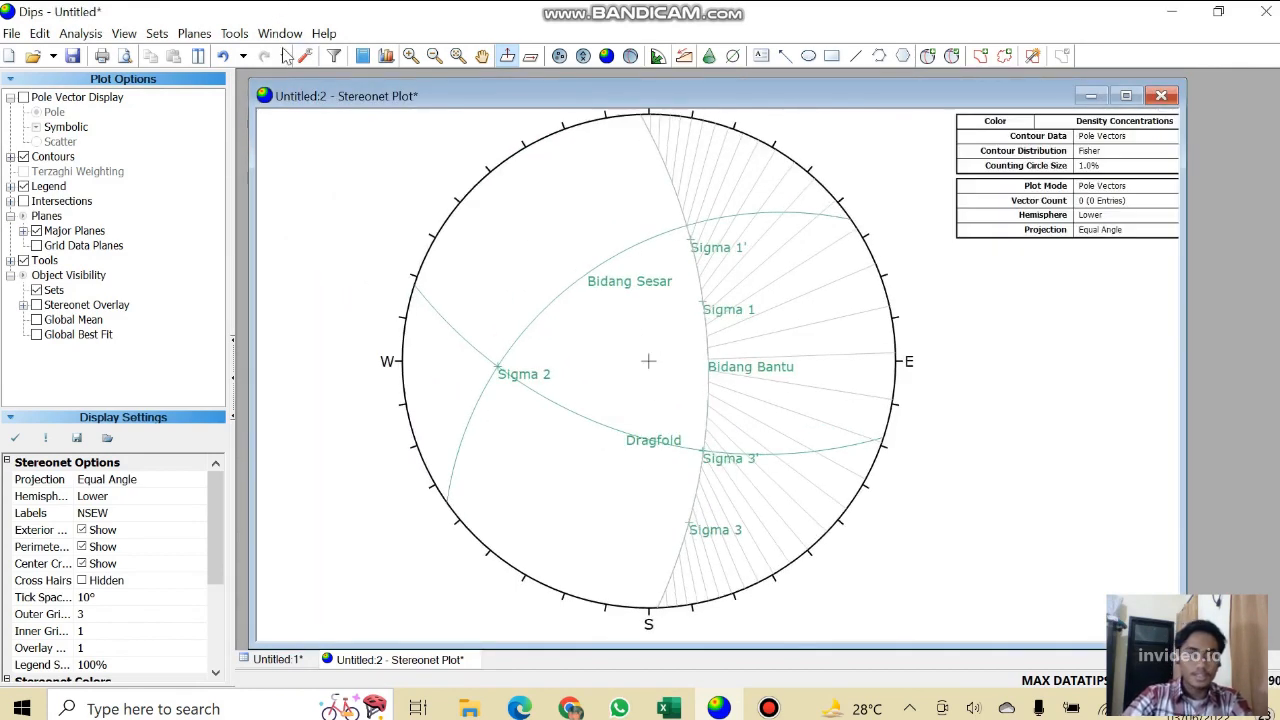
pyautogui.click(233, 34)
pyautogui.click(280, 388)
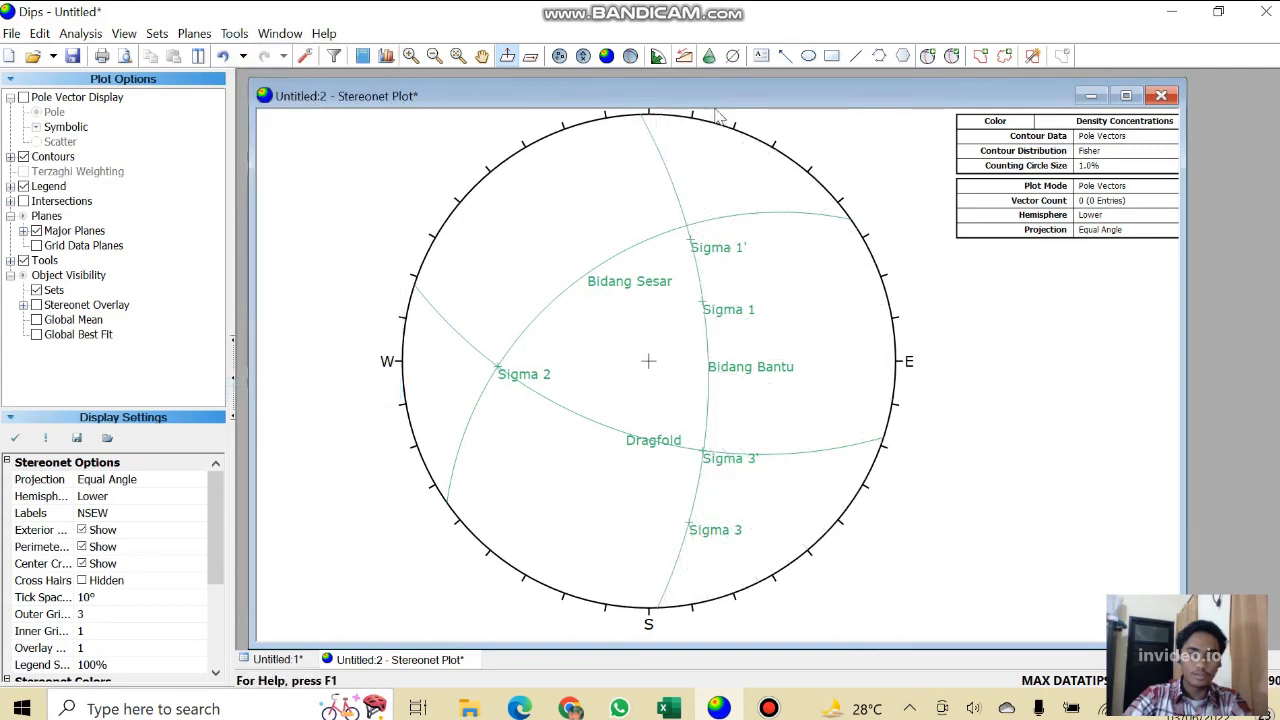
# Edit the user planes and set the Dragfold plane's colour to red.
pyautogui.click(951, 56)
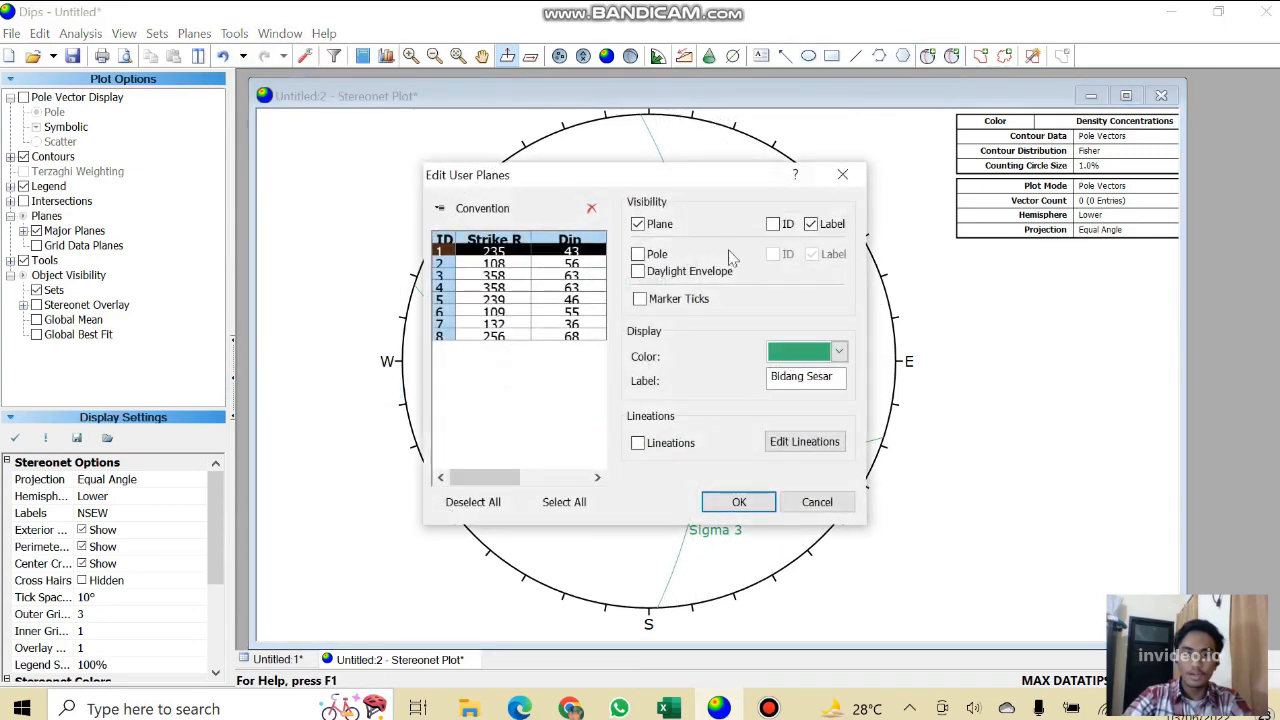
pyautogui.click(555, 263)
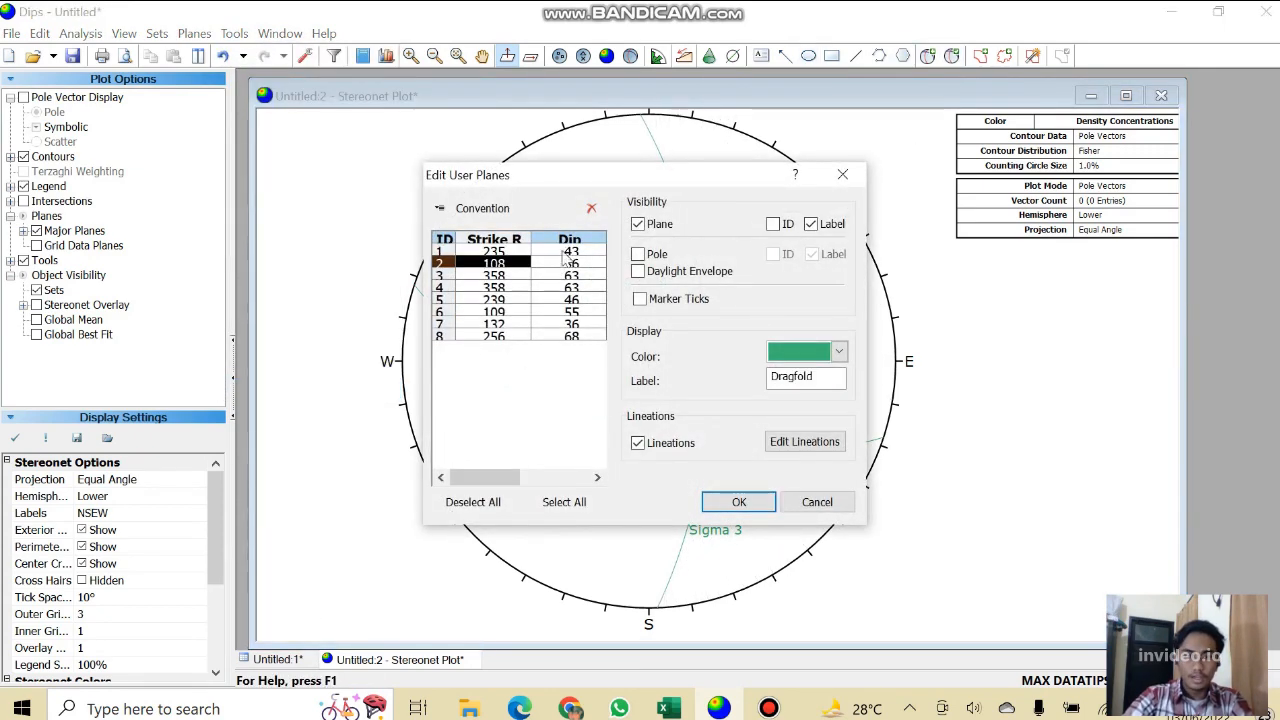
pyautogui.click(566, 252)
pyautogui.click(562, 263)
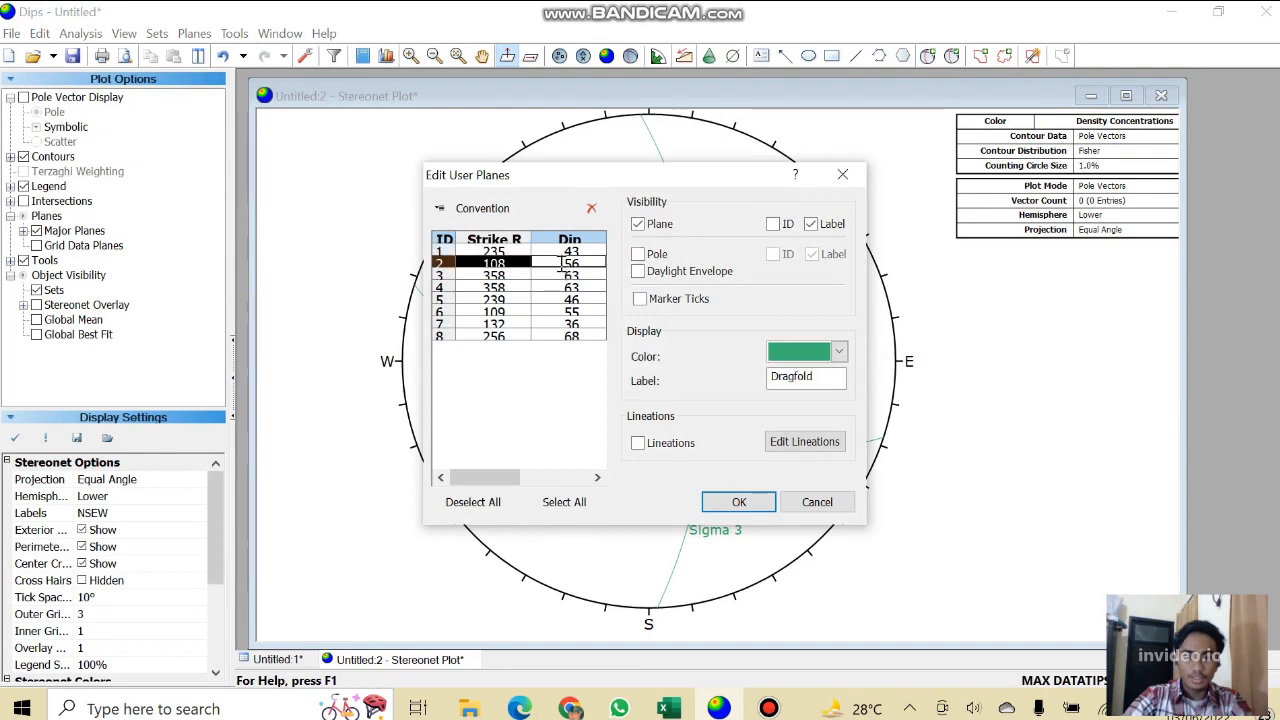
pyautogui.click(786, 357)
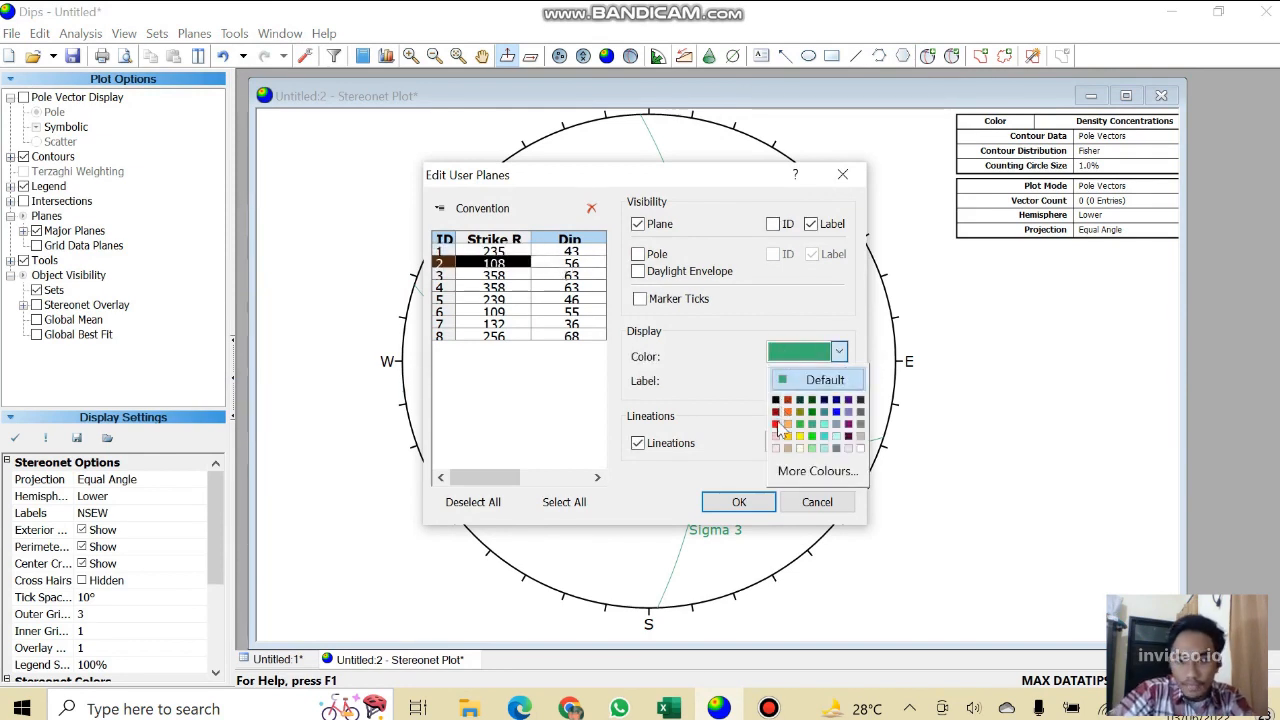
pyautogui.click(776, 424)
# Set the Sigma 2 user plane's colour to blue.
pyautogui.click(578, 276)
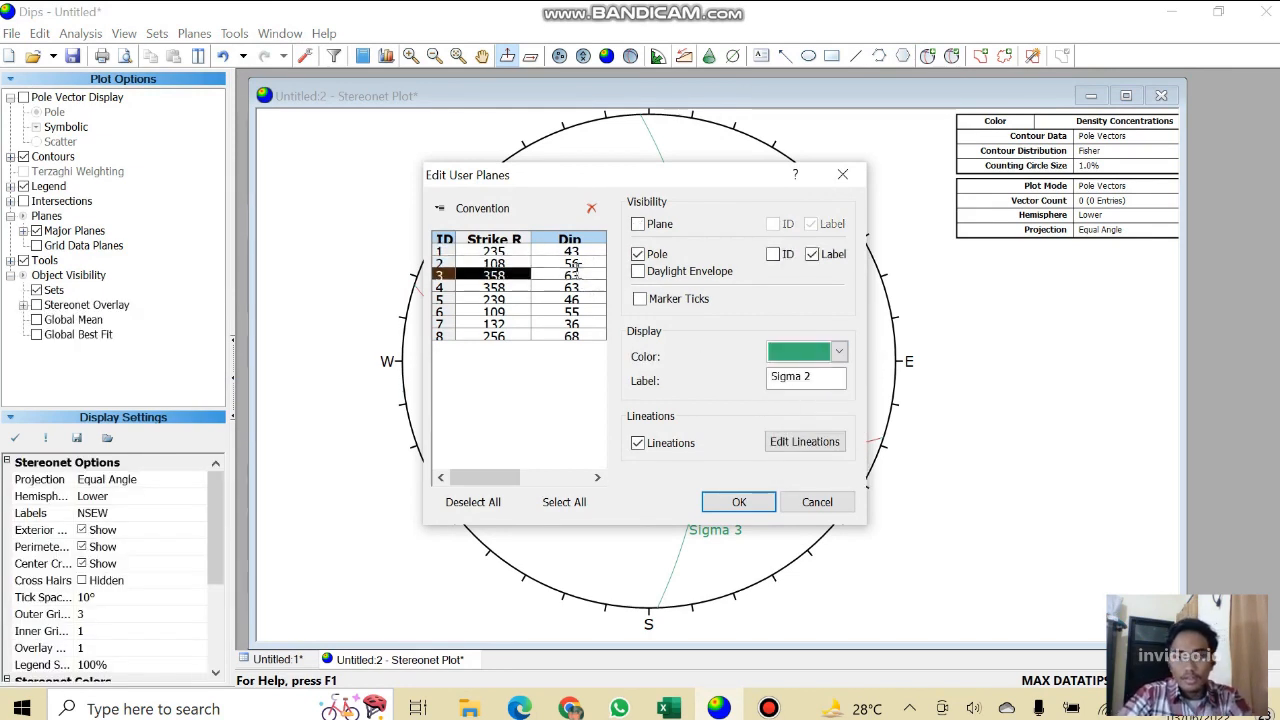
pyautogui.click(577, 289)
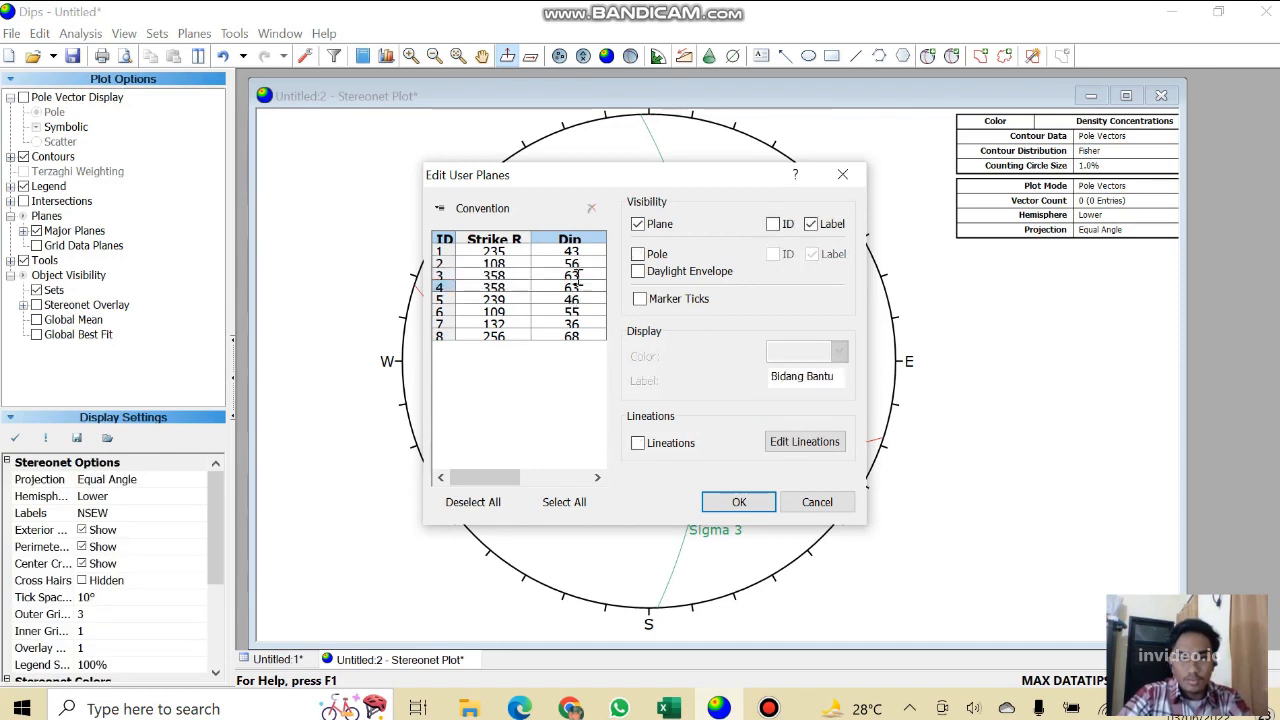
pyautogui.click(578, 276)
pyautogui.click(807, 355)
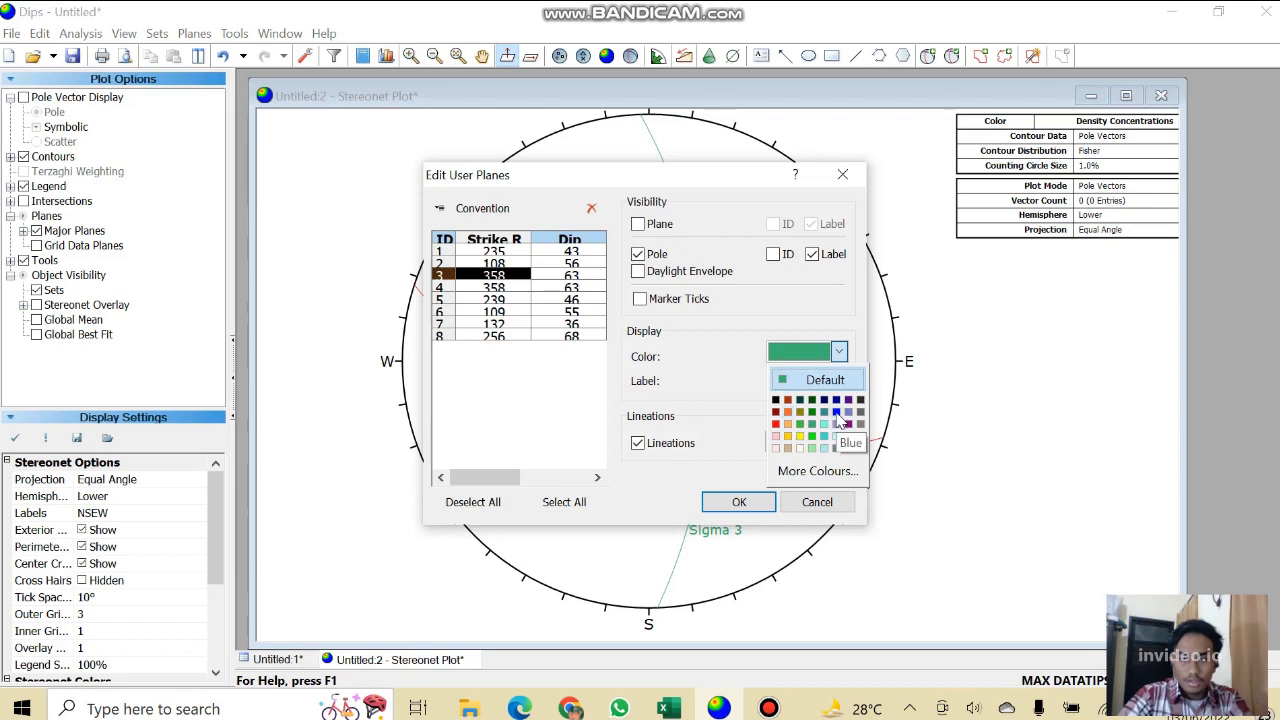
pyautogui.click(837, 412)
# Set the Bidang Bantu user plane's colour to light orange.
pyautogui.click(577, 300)
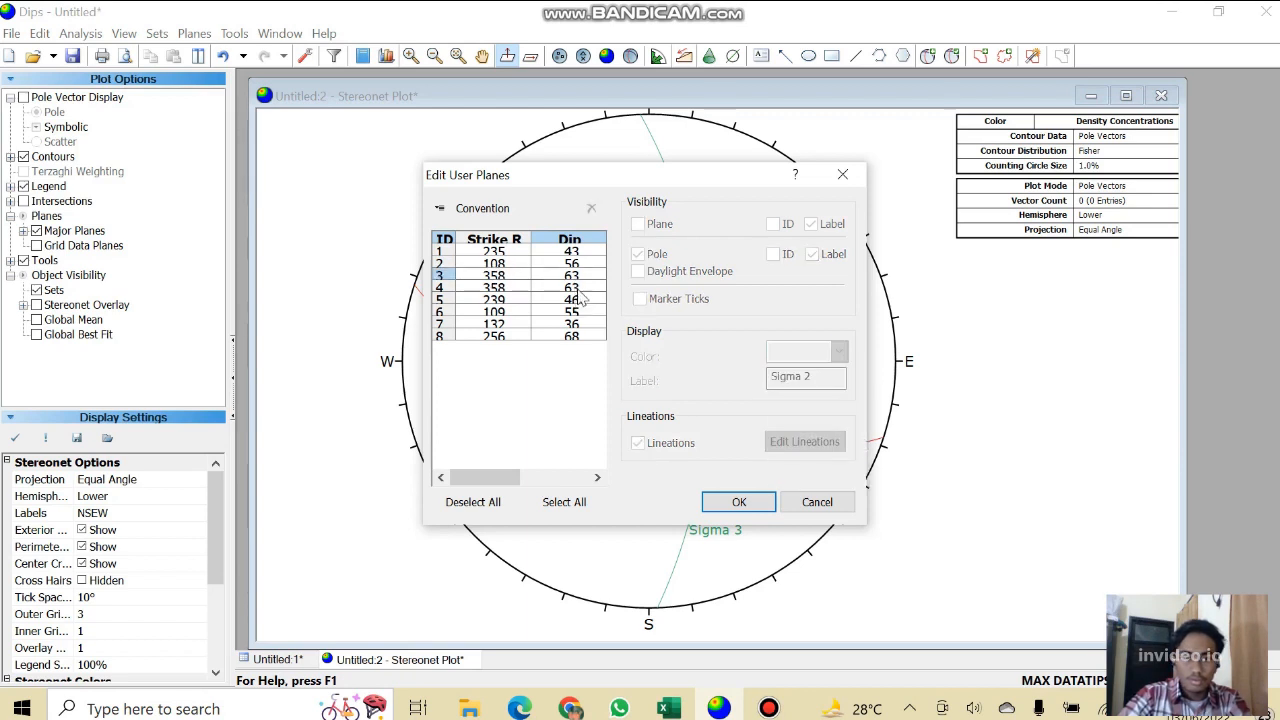
pyautogui.click(578, 289)
pyautogui.click(580, 276)
pyautogui.press('Down')
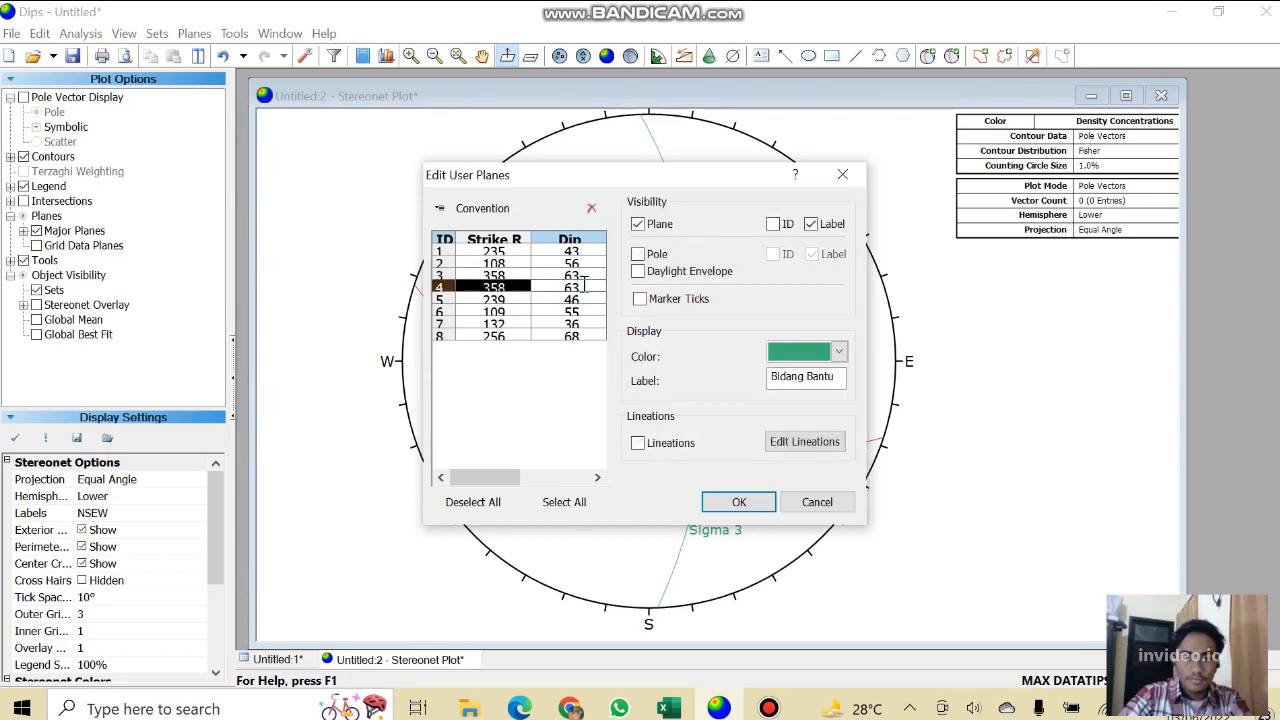
pyautogui.click(790, 353)
pyautogui.click(788, 425)
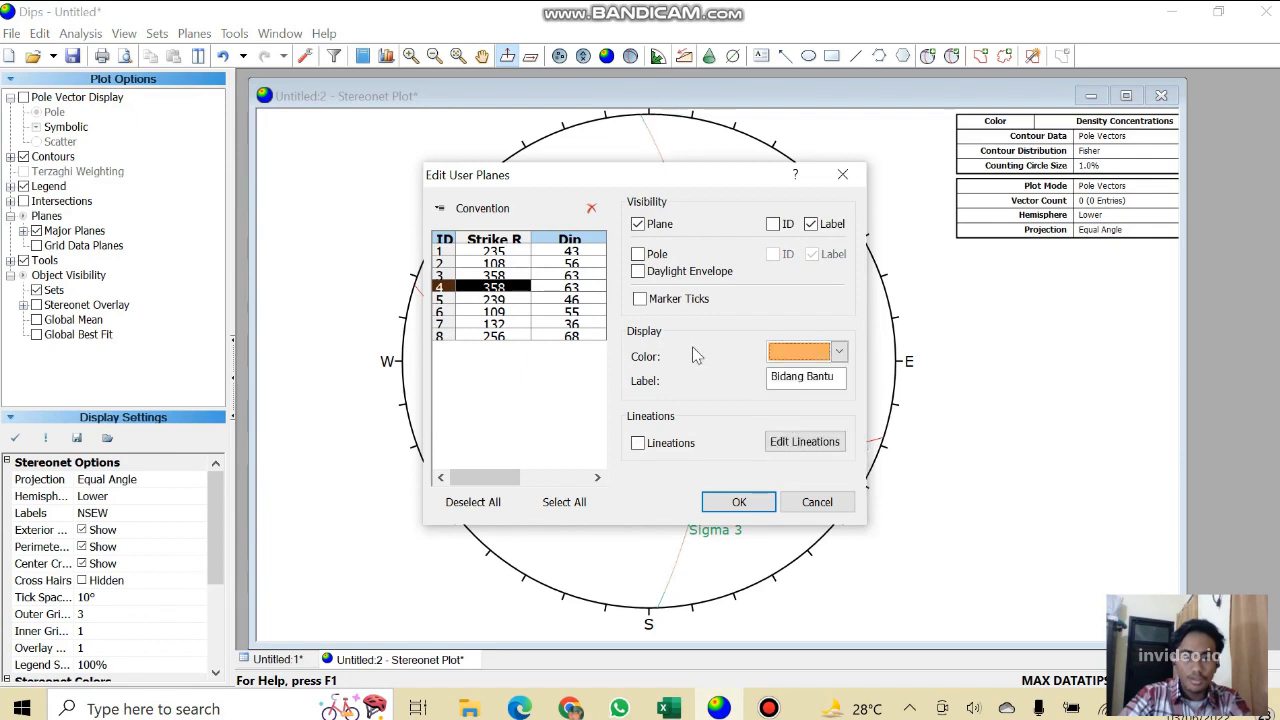
# Set the colours of the Sigma 3' and Sigma 1' user planes to brown.
pyautogui.click(570, 300)
pyautogui.click(810, 356)
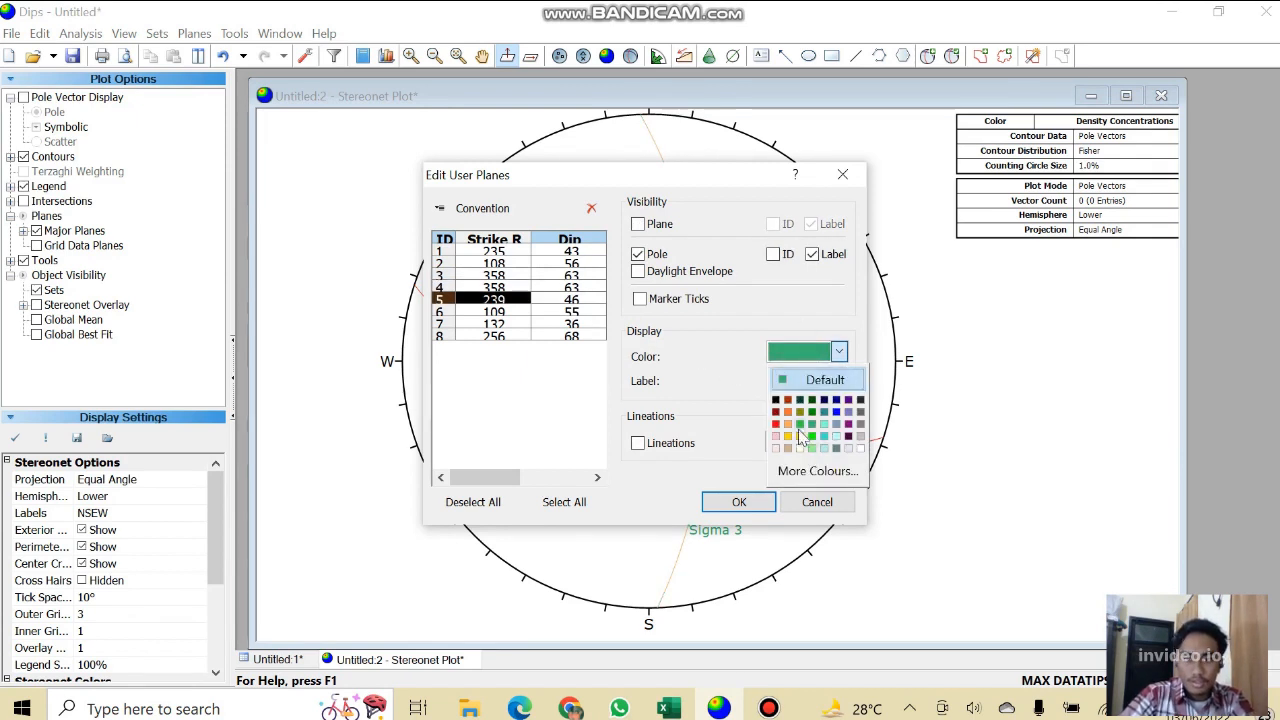
pyautogui.click(788, 400)
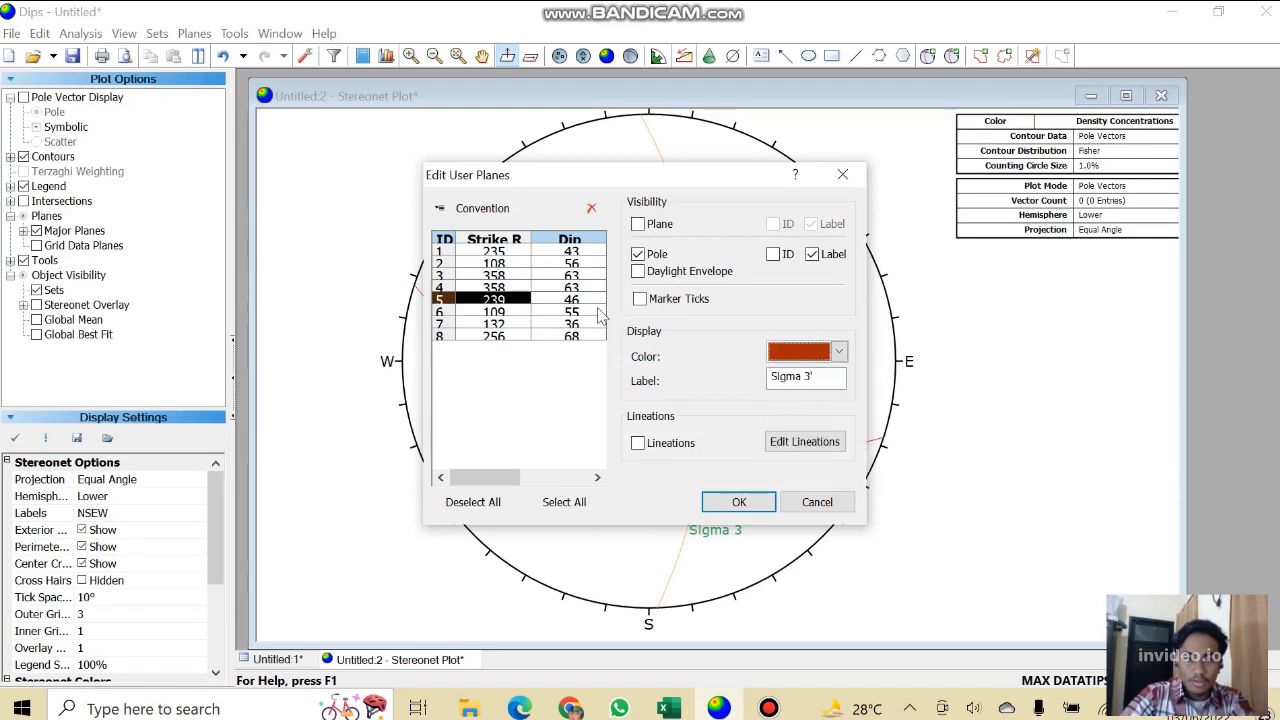
pyautogui.click(572, 312)
pyautogui.click(810, 358)
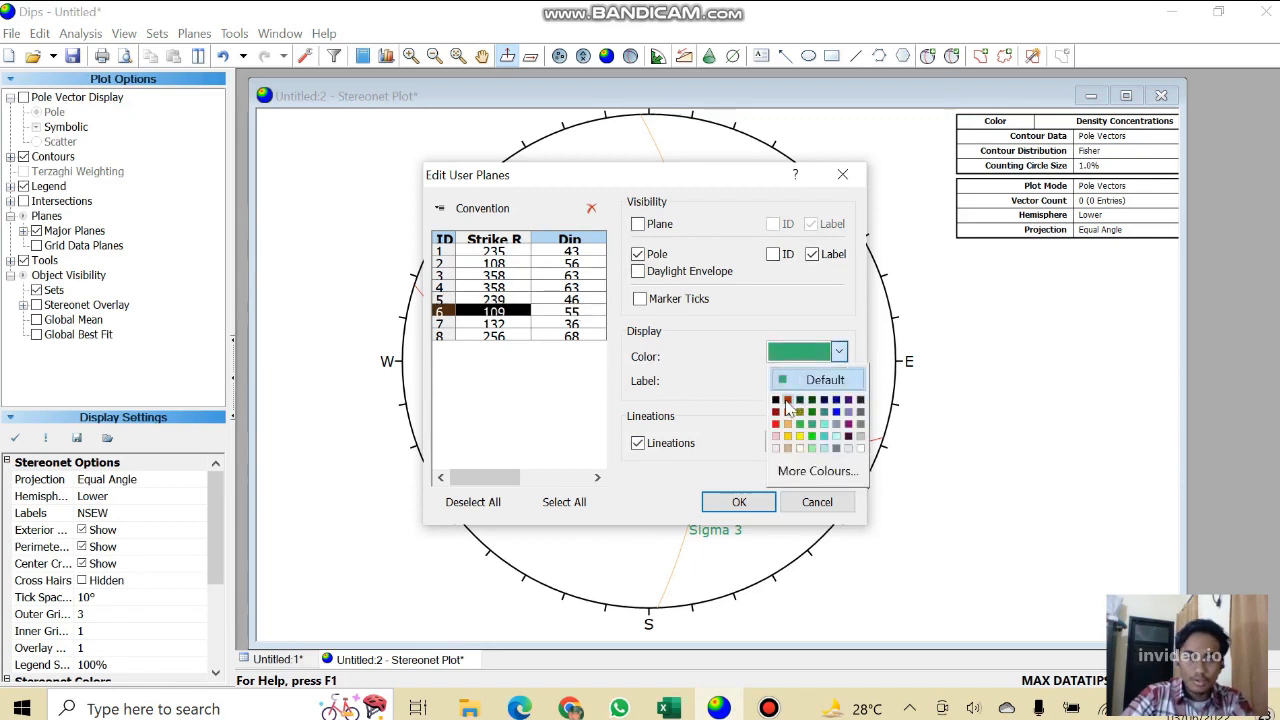
pyautogui.click(788, 400)
# Set the colours of the Sigma 1 and Sigma 3 user planes to blue and apply the user plane edits.
pyautogui.click(580, 324)
pyautogui.click(578, 324)
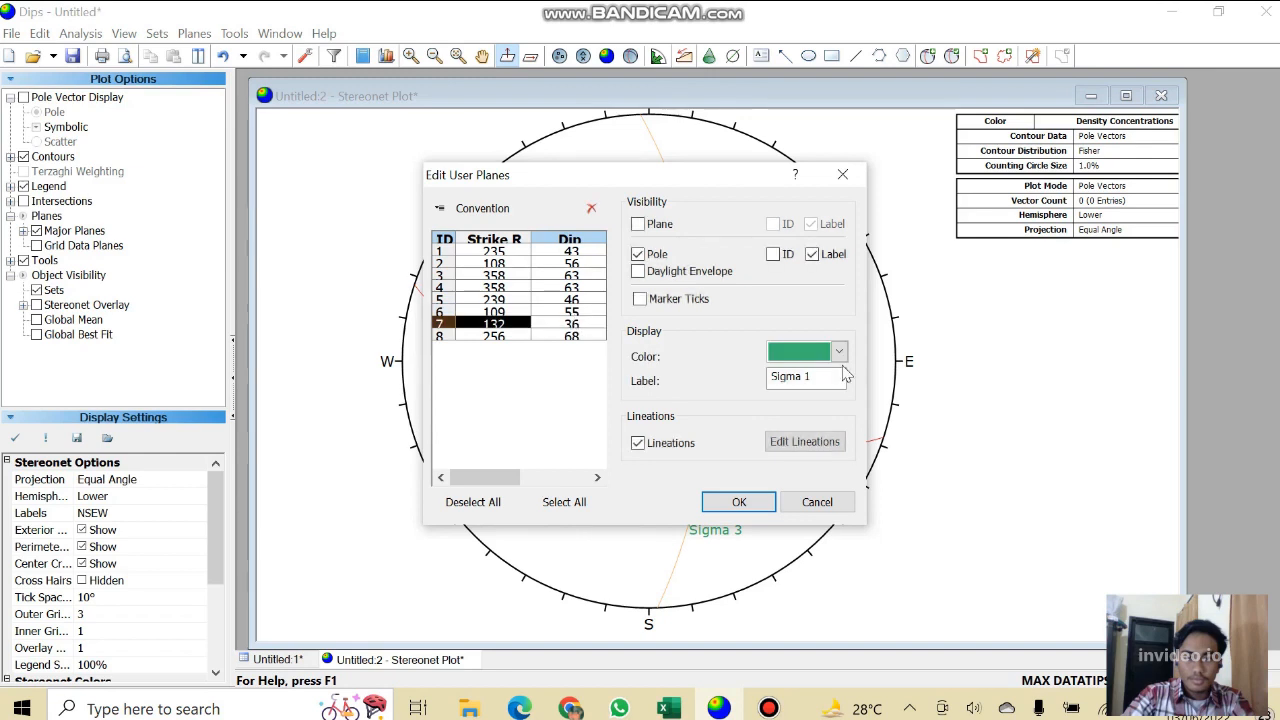
pyautogui.click(829, 362)
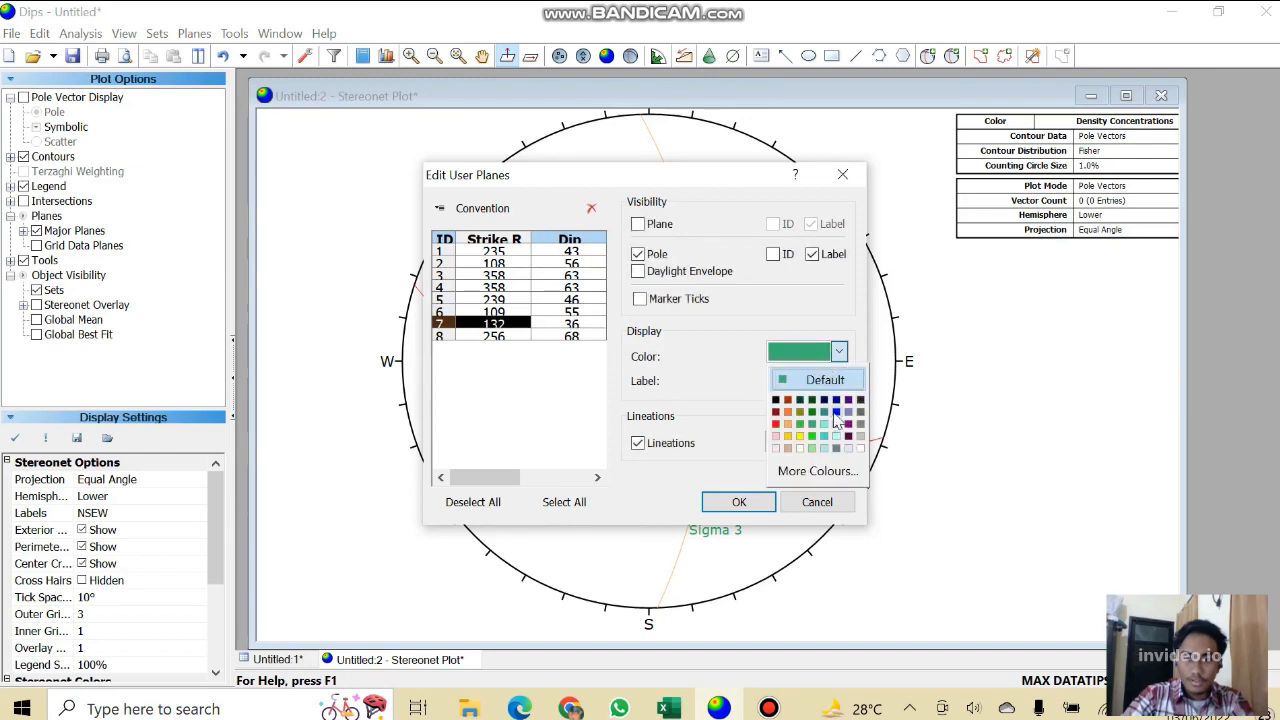
pyautogui.click(836, 412)
pyautogui.click(543, 337)
pyautogui.click(838, 352)
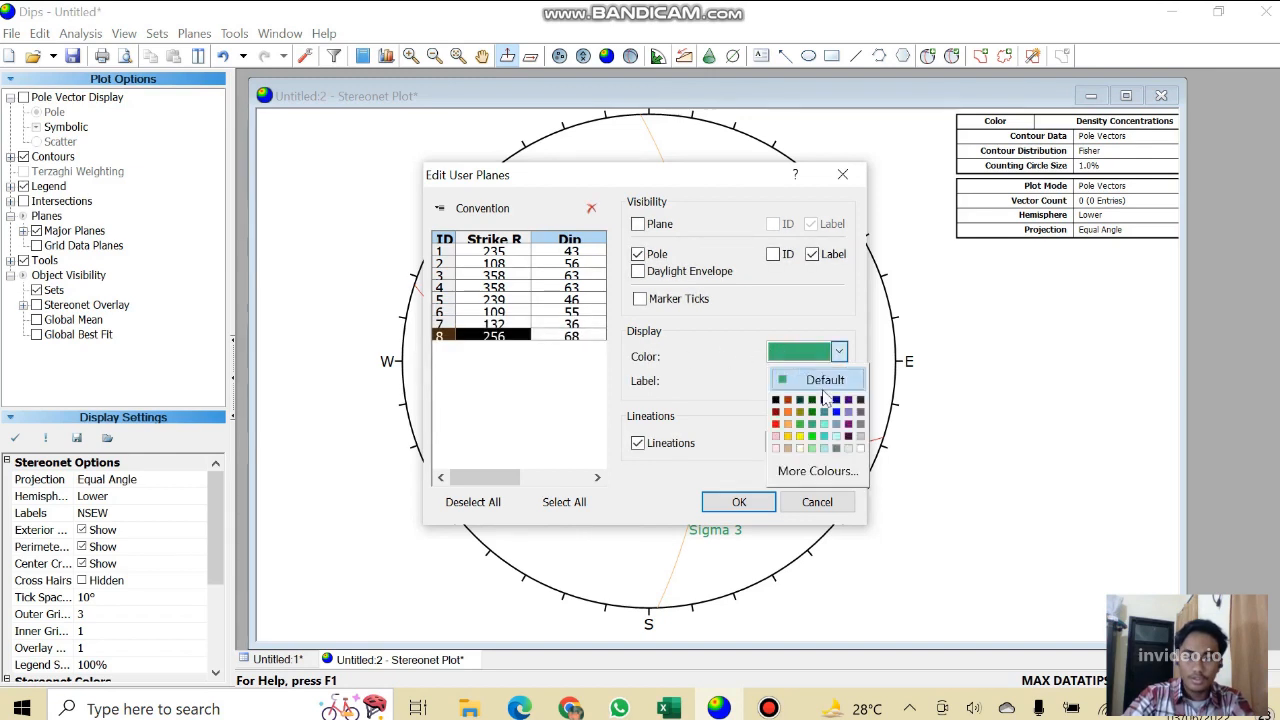
pyautogui.click(837, 412)
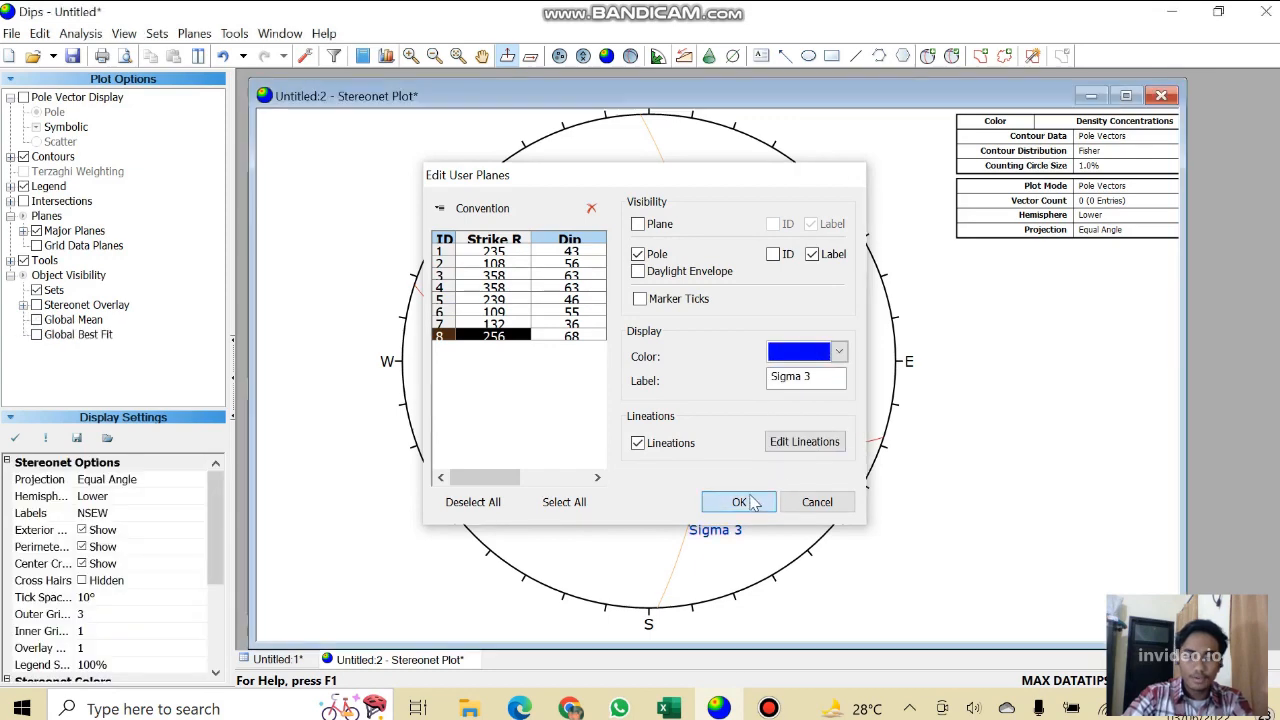
pyautogui.click(739, 502)
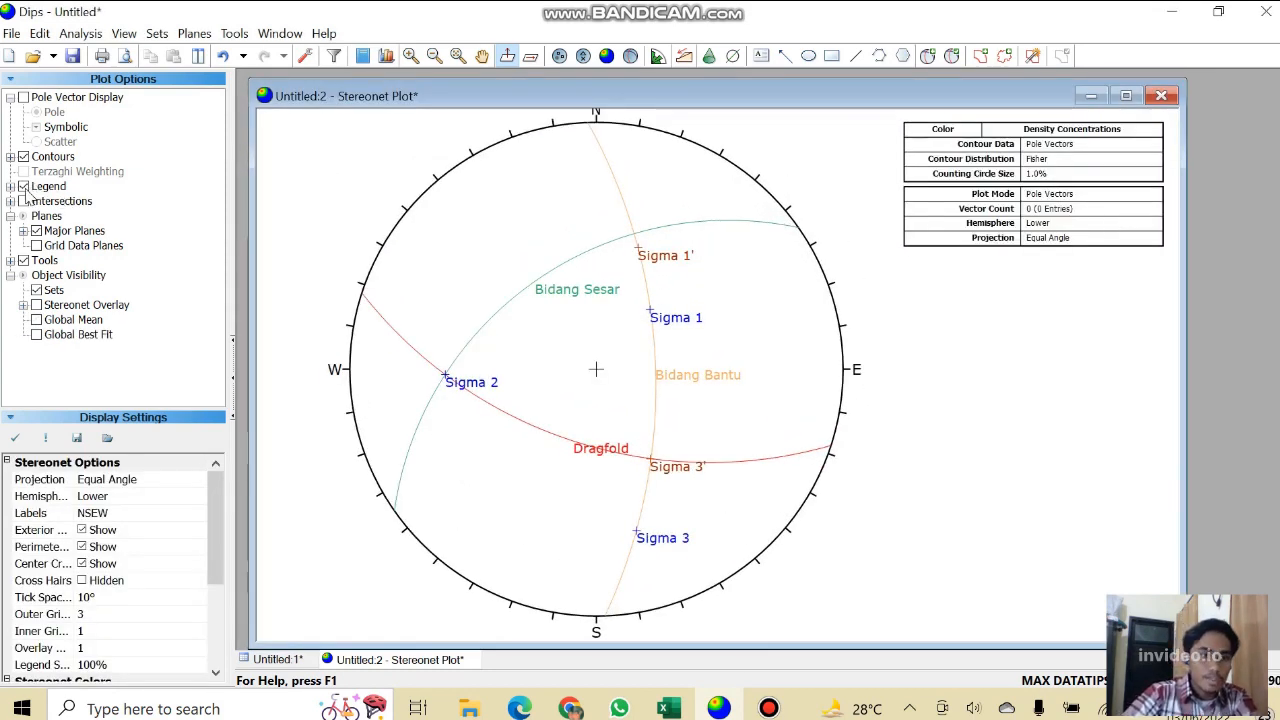
# Refresh the legend to list the user planes and turn on the Equatorial stereonet overlay.
pyautogui.click(24, 187)
pyautogui.click(25, 189)
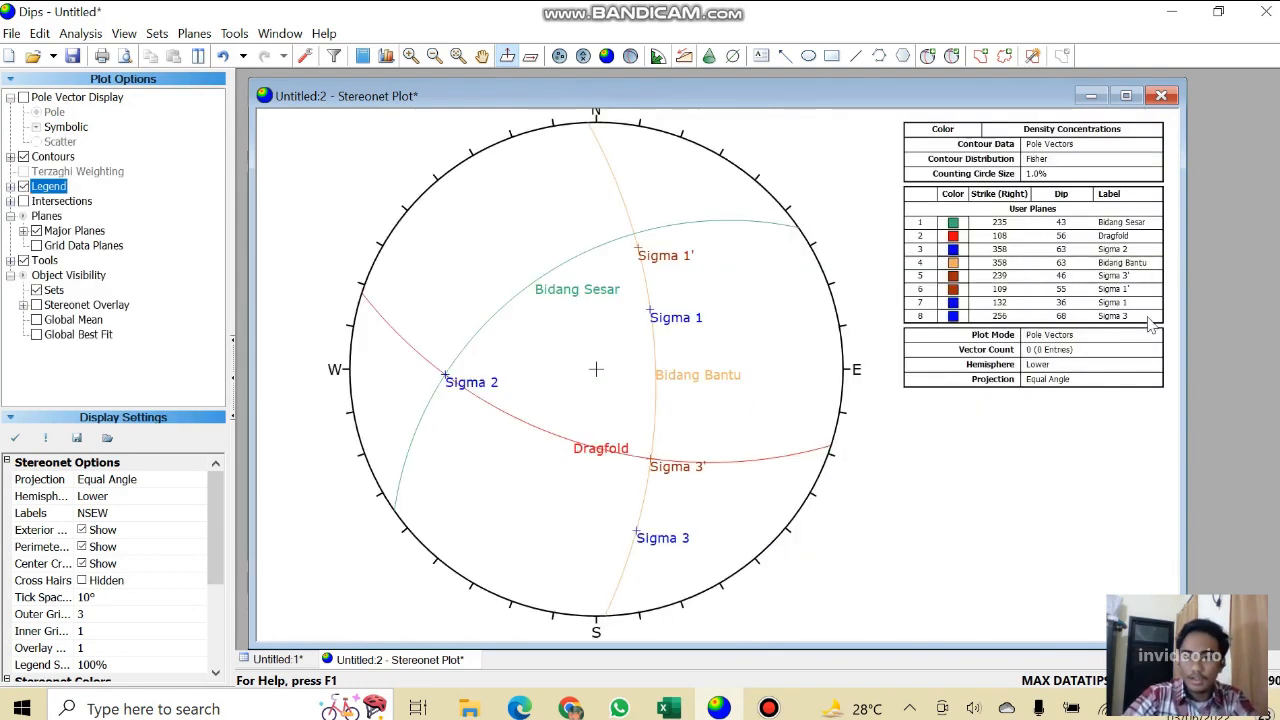
pyautogui.click(32, 311)
pyautogui.click(32, 311)
pyautogui.click(32, 311)
pyautogui.click(32, 311)
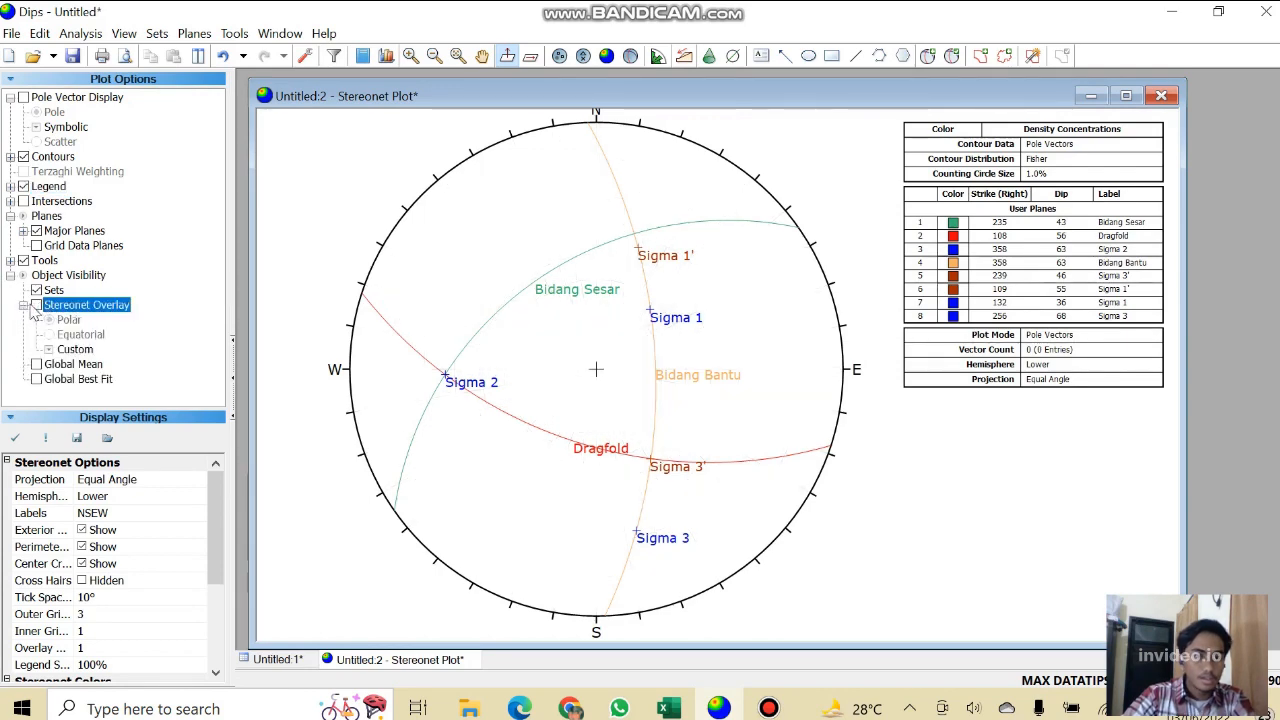
pyautogui.click(33, 309)
pyautogui.click(49, 334)
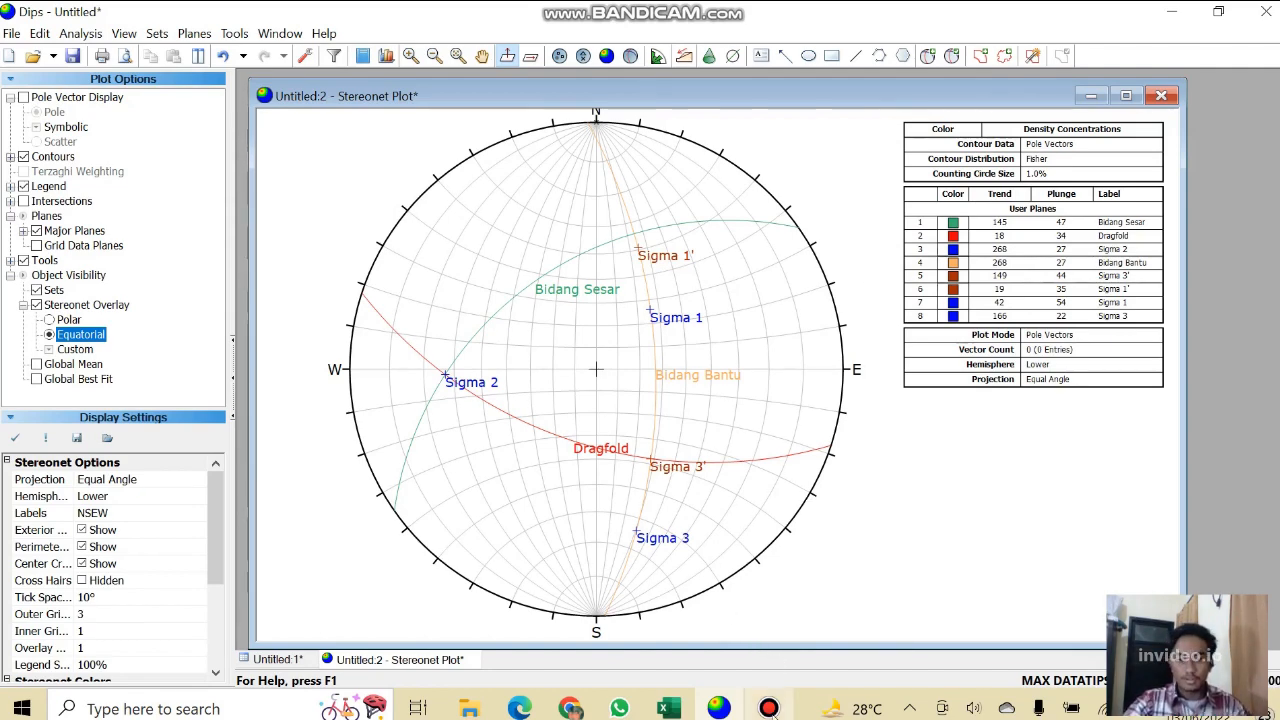
pyautogui.click(768, 708)
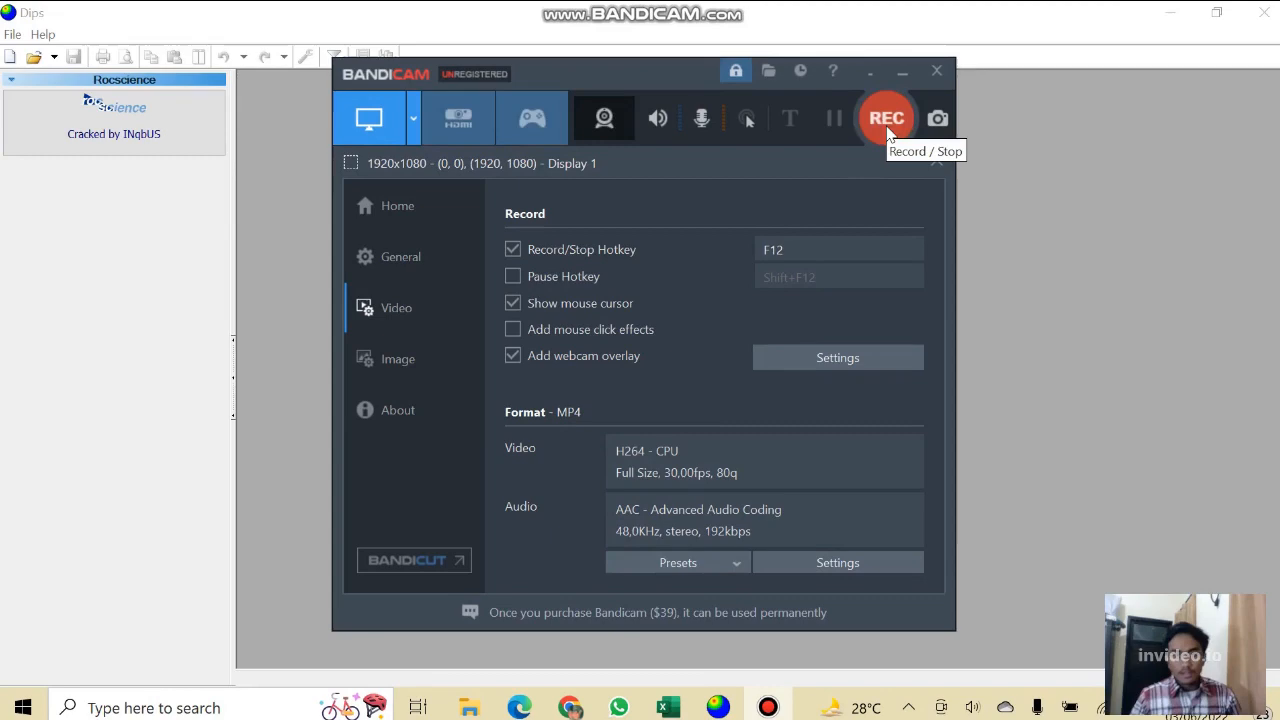
pyautogui.click(888, 128)
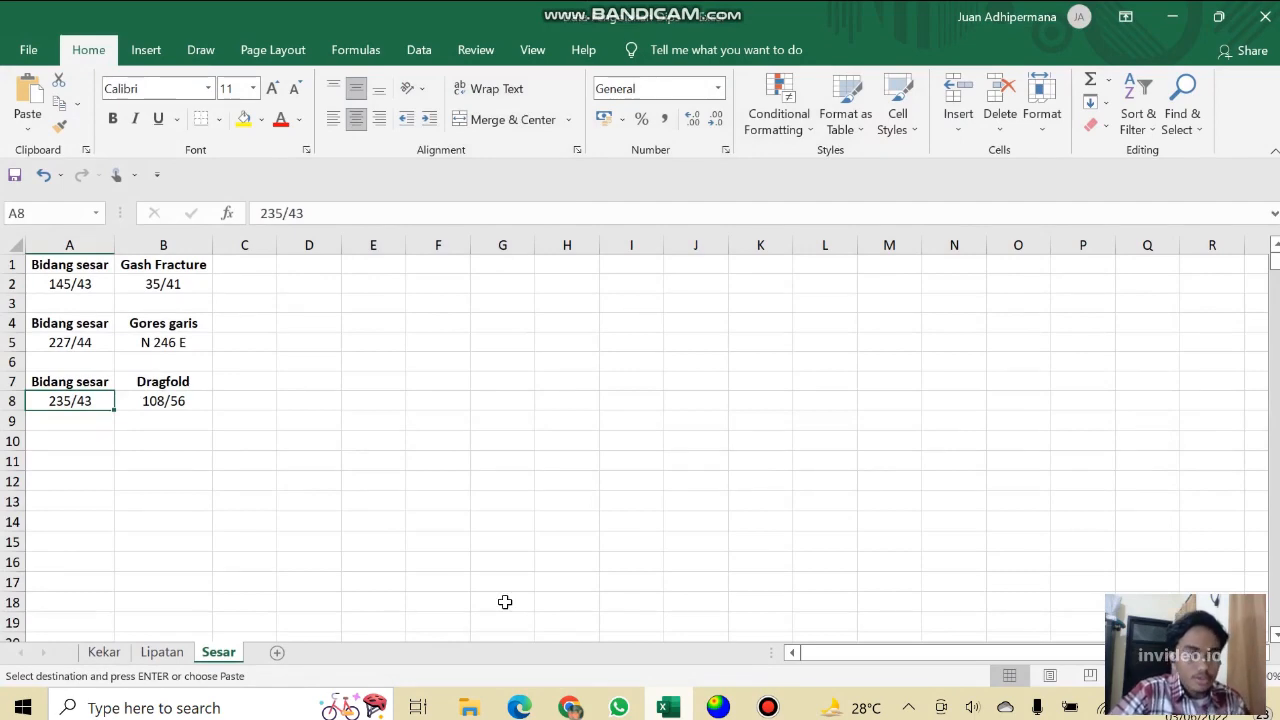
# Switch to Dips and create a new project with the global orientation format set to Strike (Right) / Dip.
pyautogui.click(1172, 17)
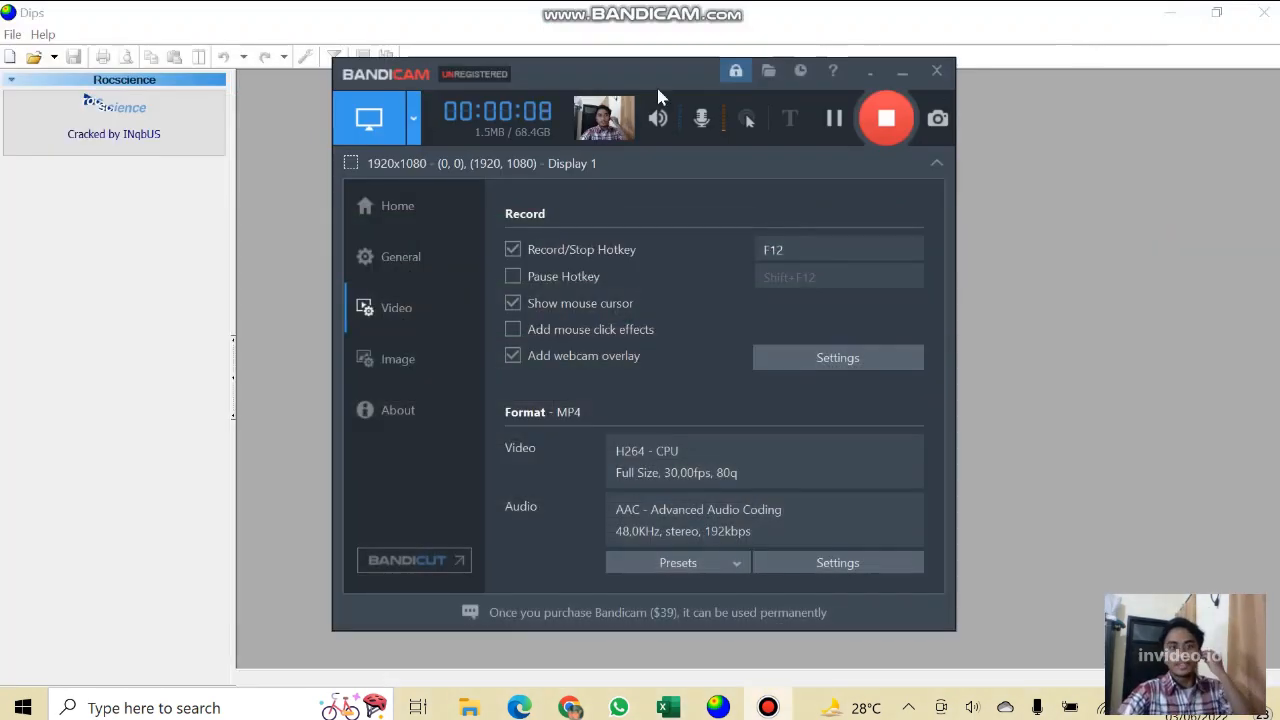
pyautogui.click(280, 139)
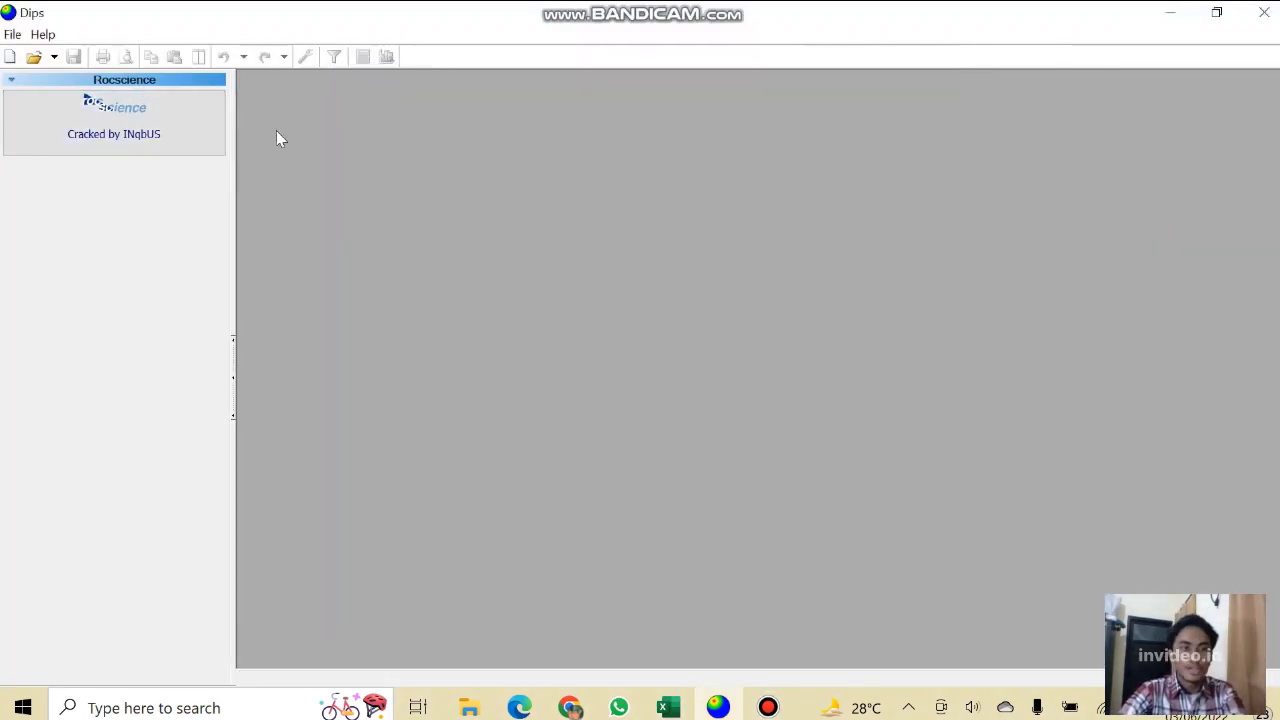
pyautogui.click(12, 34)
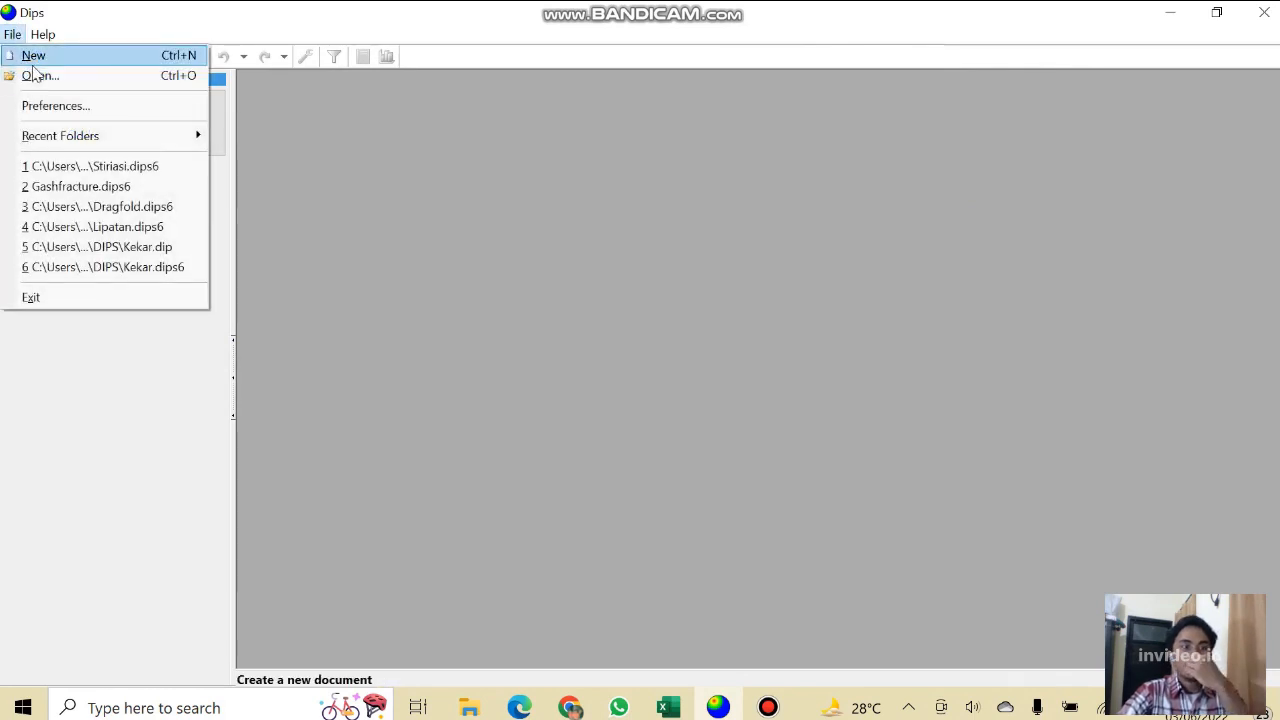
pyautogui.click(28, 55)
pyautogui.click(305, 58)
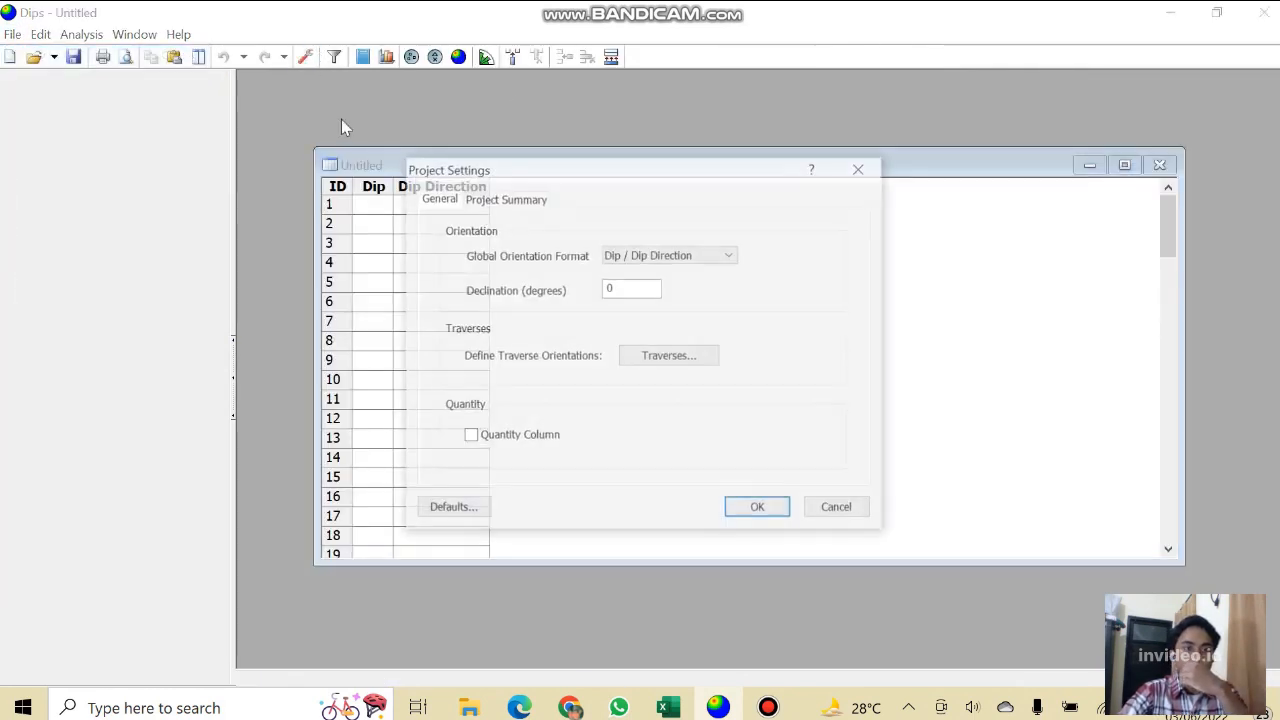
pyautogui.click(668, 258)
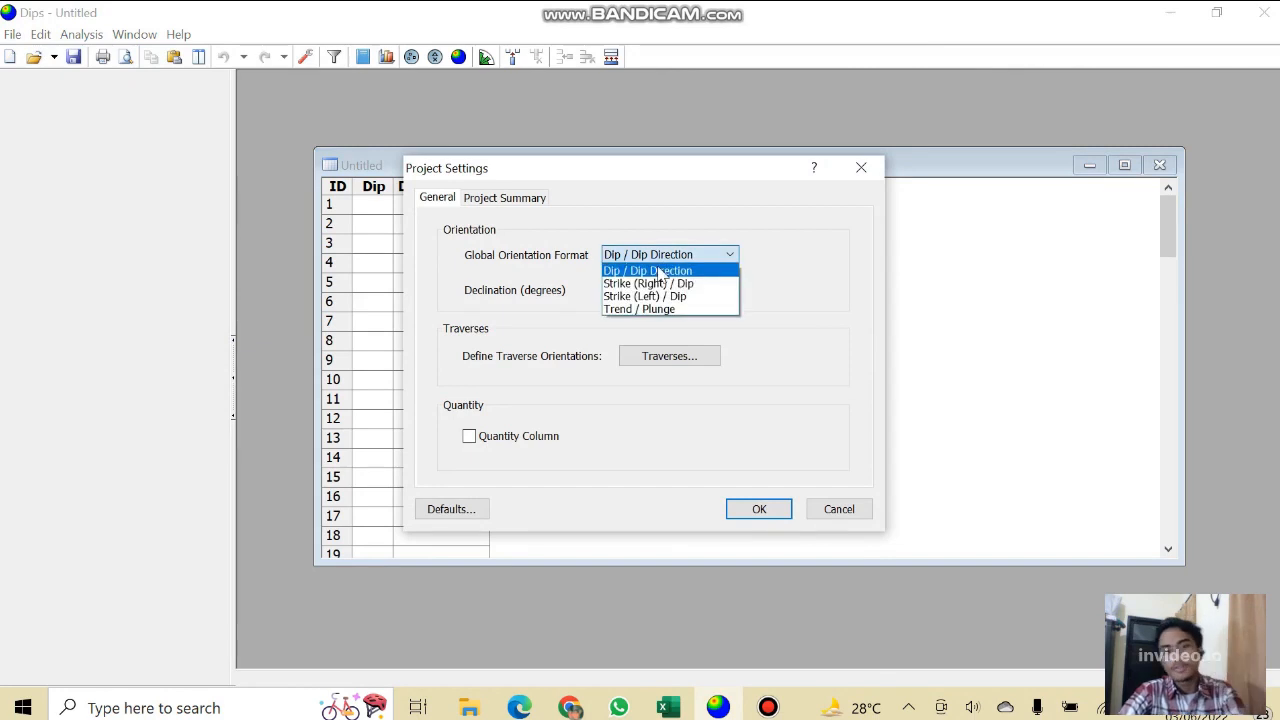
pyautogui.click(665, 282)
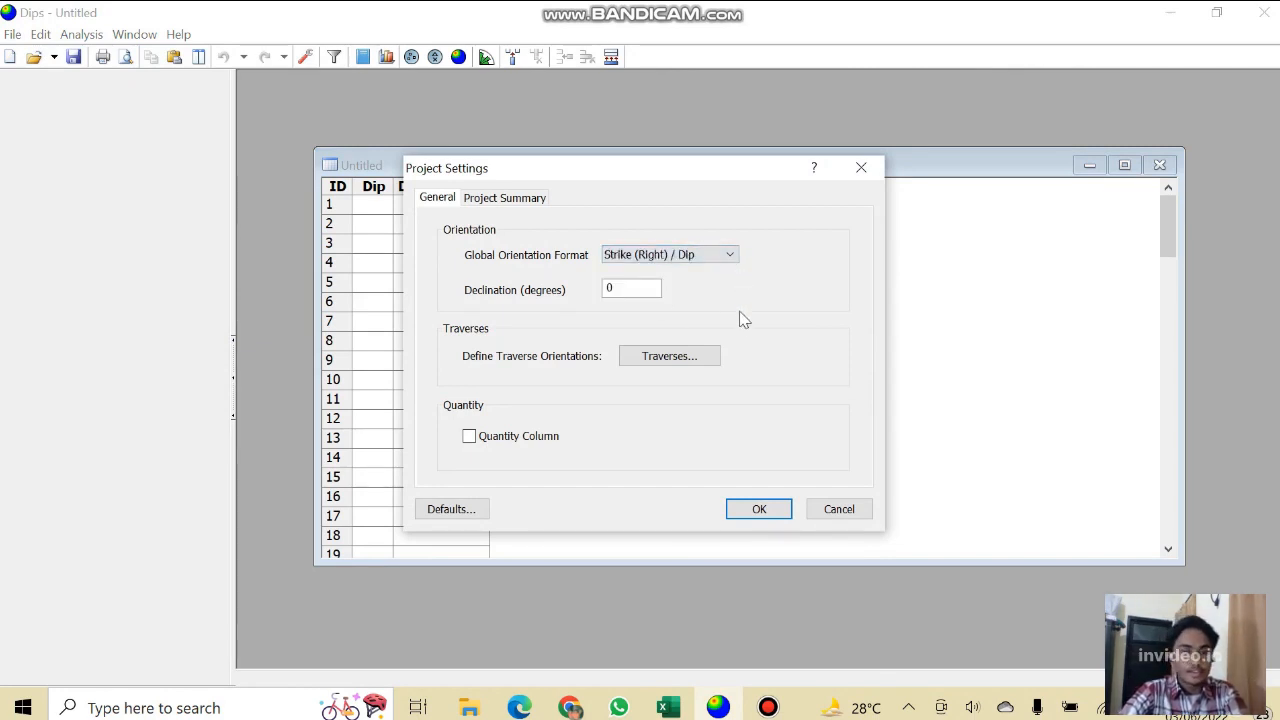
pyautogui.click(786, 511)
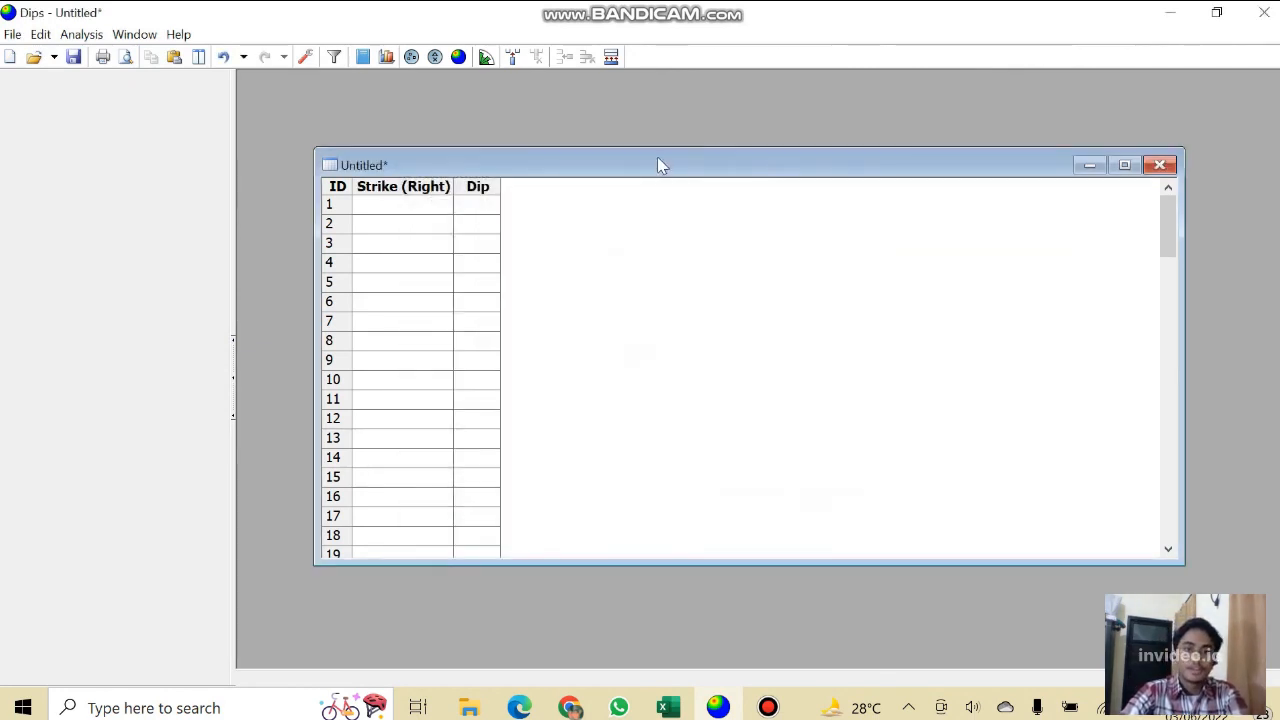
# Create a stereonet plot for the new project and arrange it over the data grid window.
pyautogui.moveTo(657, 165); pyautogui.dragTo(588, 98)
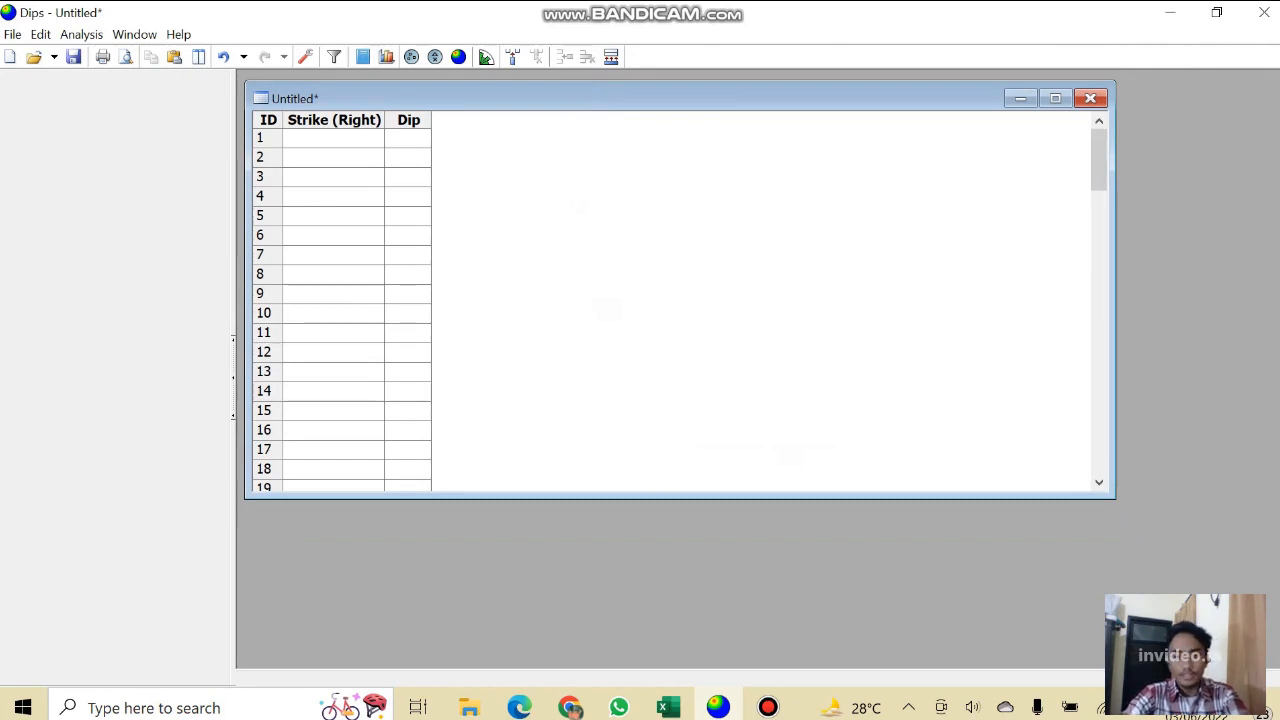
pyautogui.click(458, 58)
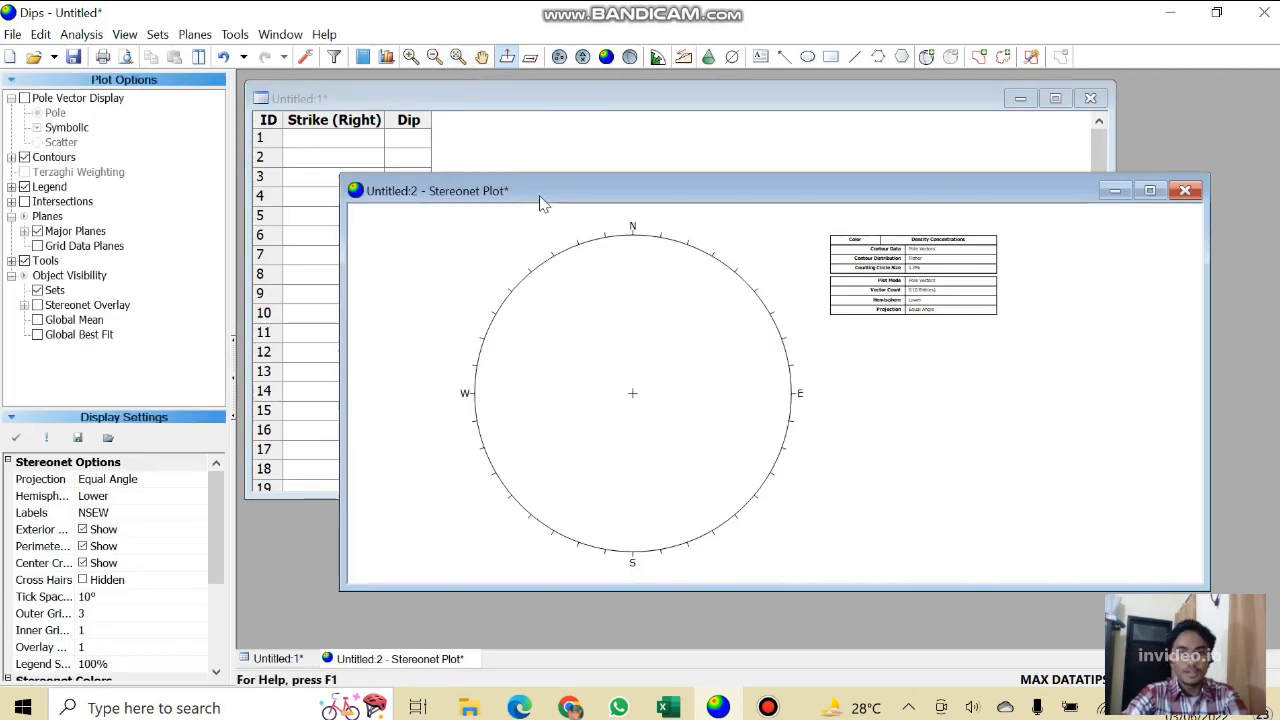
pyautogui.moveTo(540, 203); pyautogui.dragTo(534, 147)
# Look up the first Bidang sesar orientation in the Excel Sesar sheet and start a Dips user plane labelled Bidang Sesar.
pyautogui.click(662, 707)
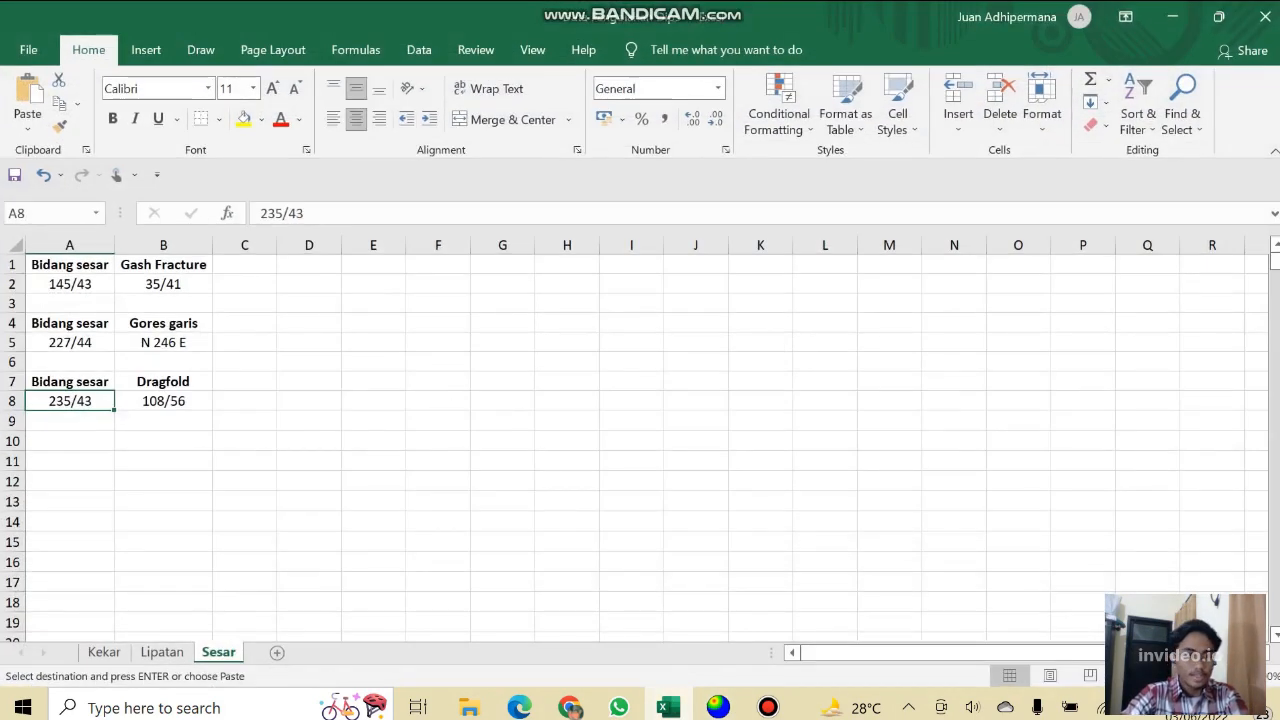
pyautogui.click(103, 284)
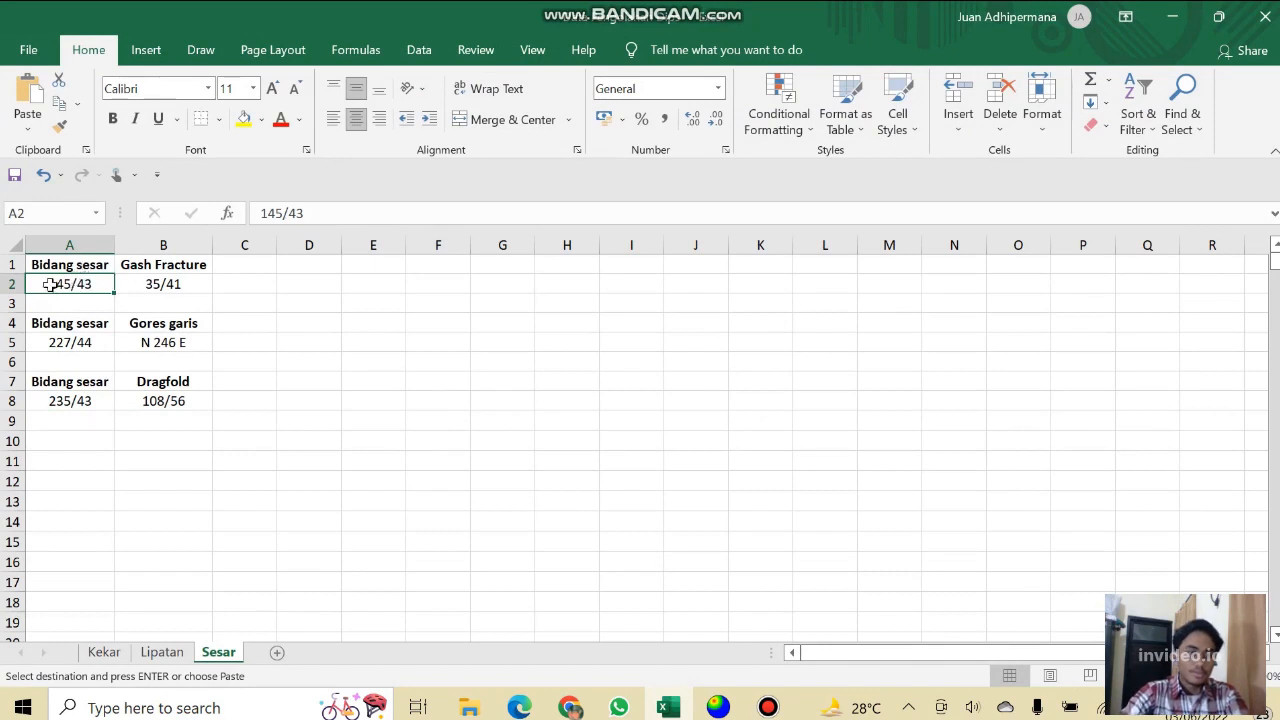
pyautogui.click(1176, 20)
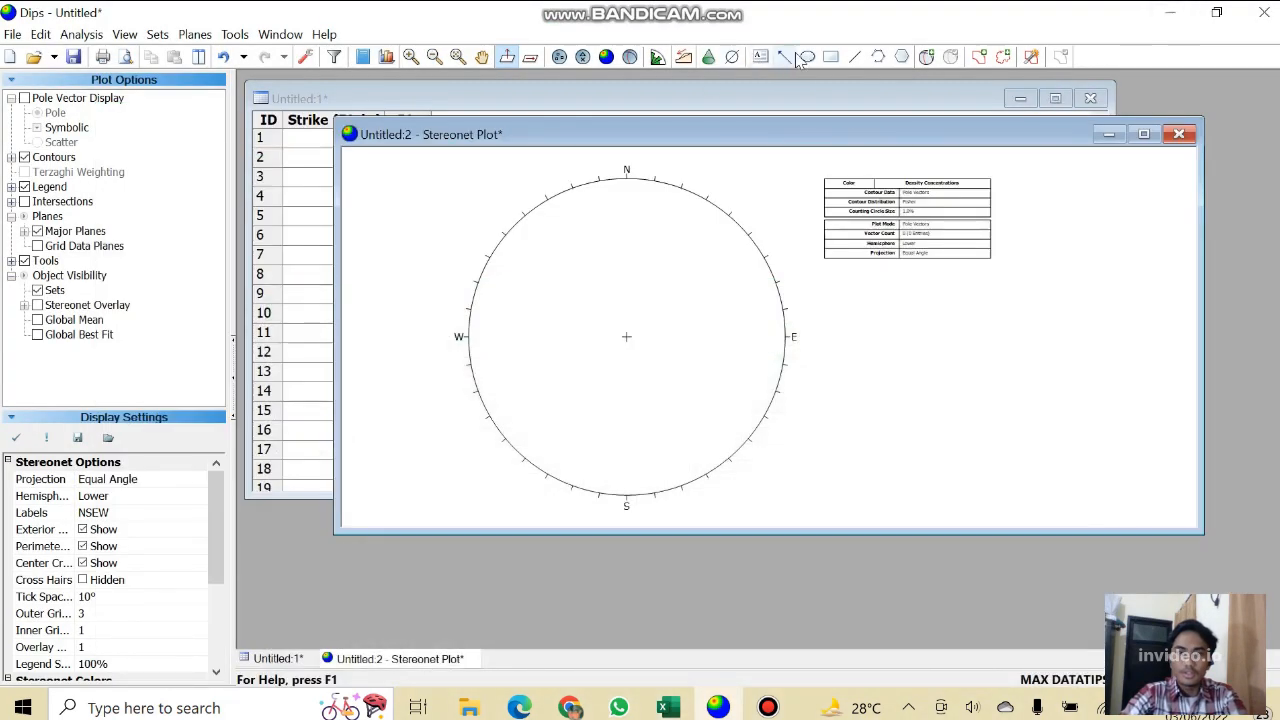
pyautogui.click(926, 60)
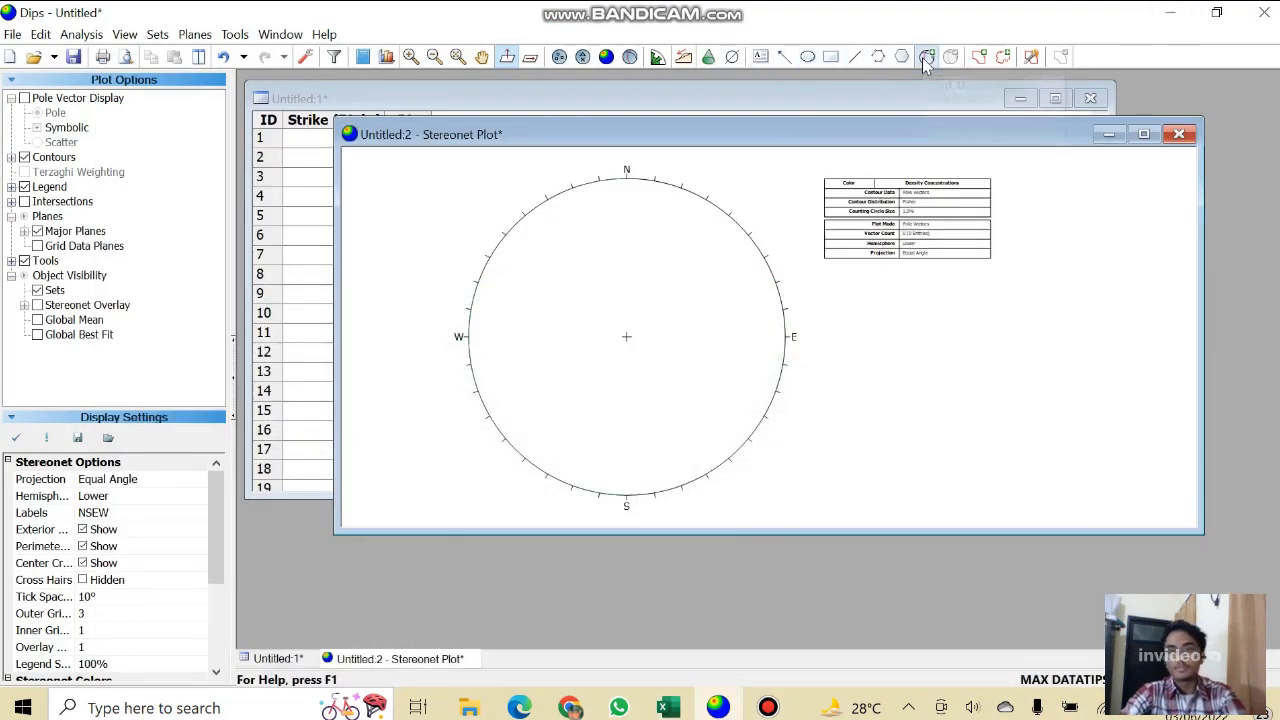
pyautogui.click(714, 263)
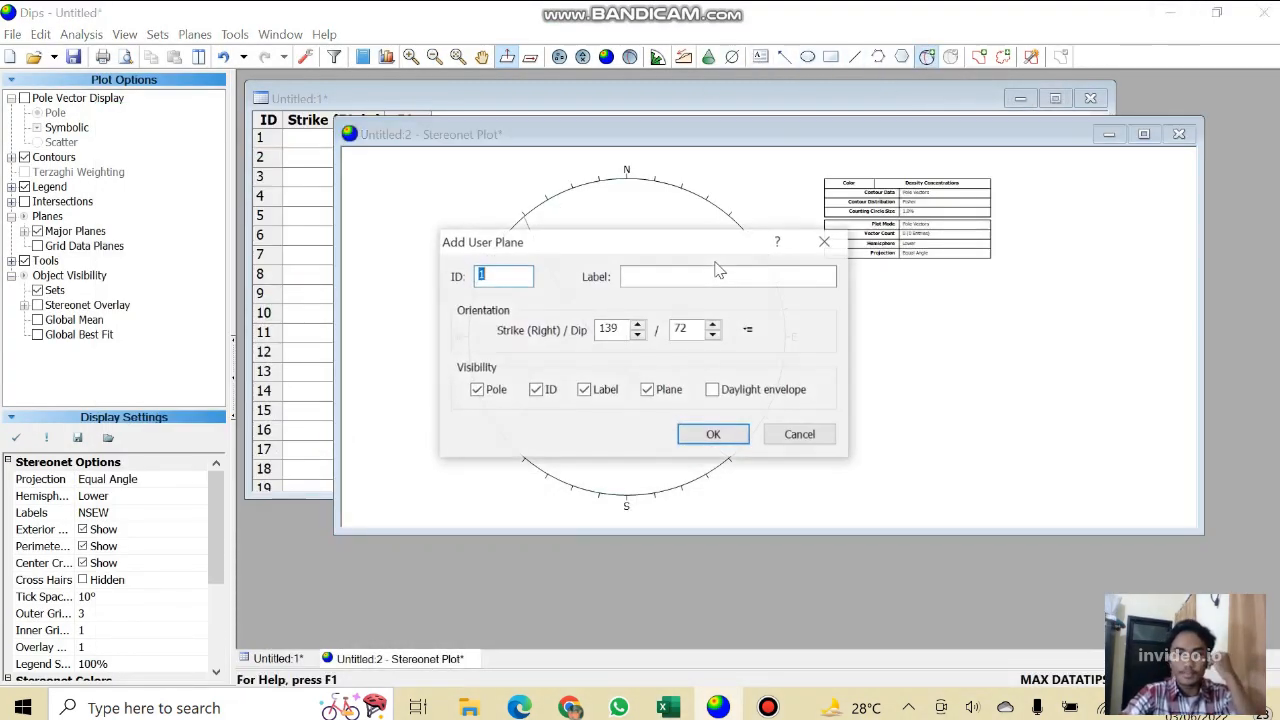
pyautogui.click(662, 707)
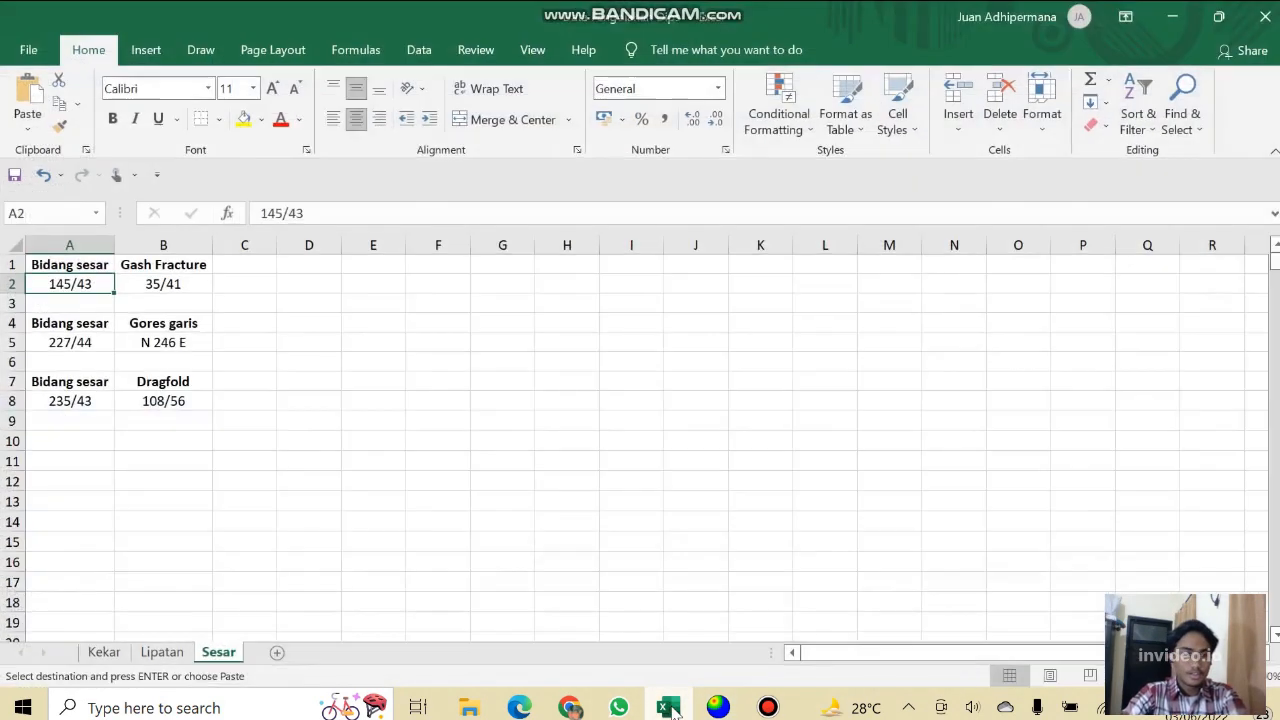
pyautogui.click(662, 707)
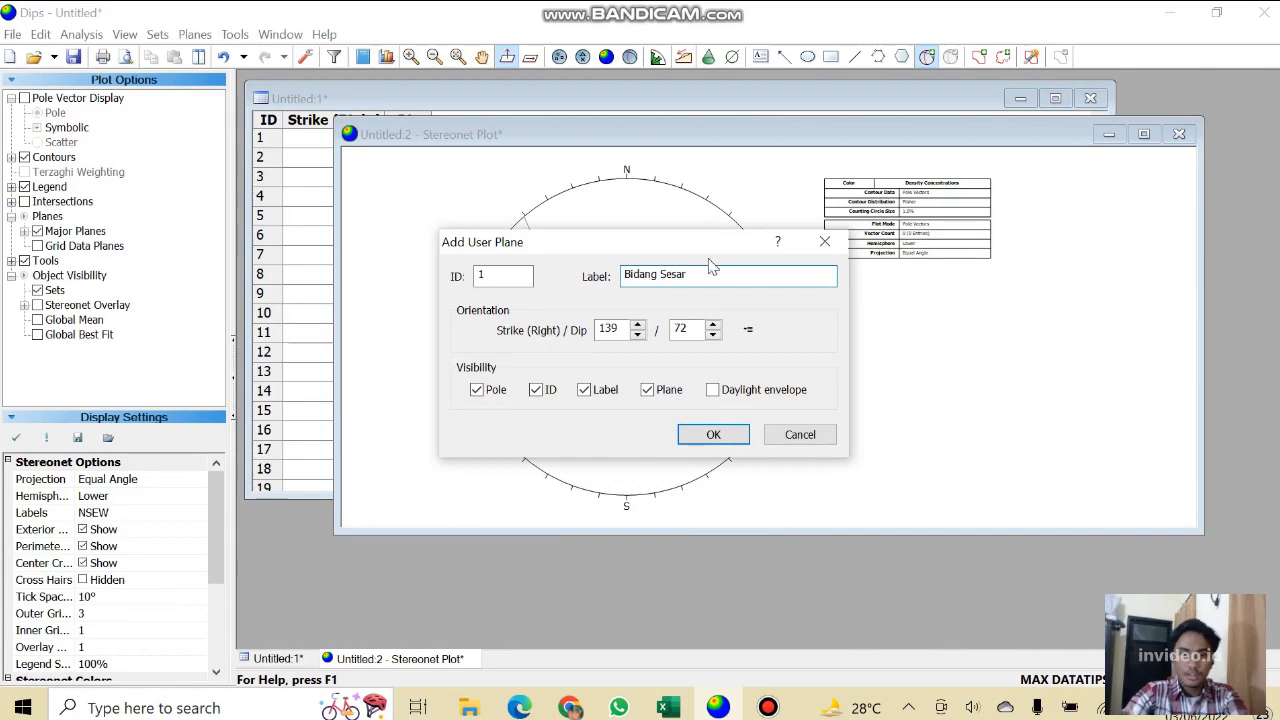
# Set the Bidang Sesar plane's strike/dip to 145/43, hide its pole and ID, and add it to the stereonet.
pyautogui.click(662, 707)
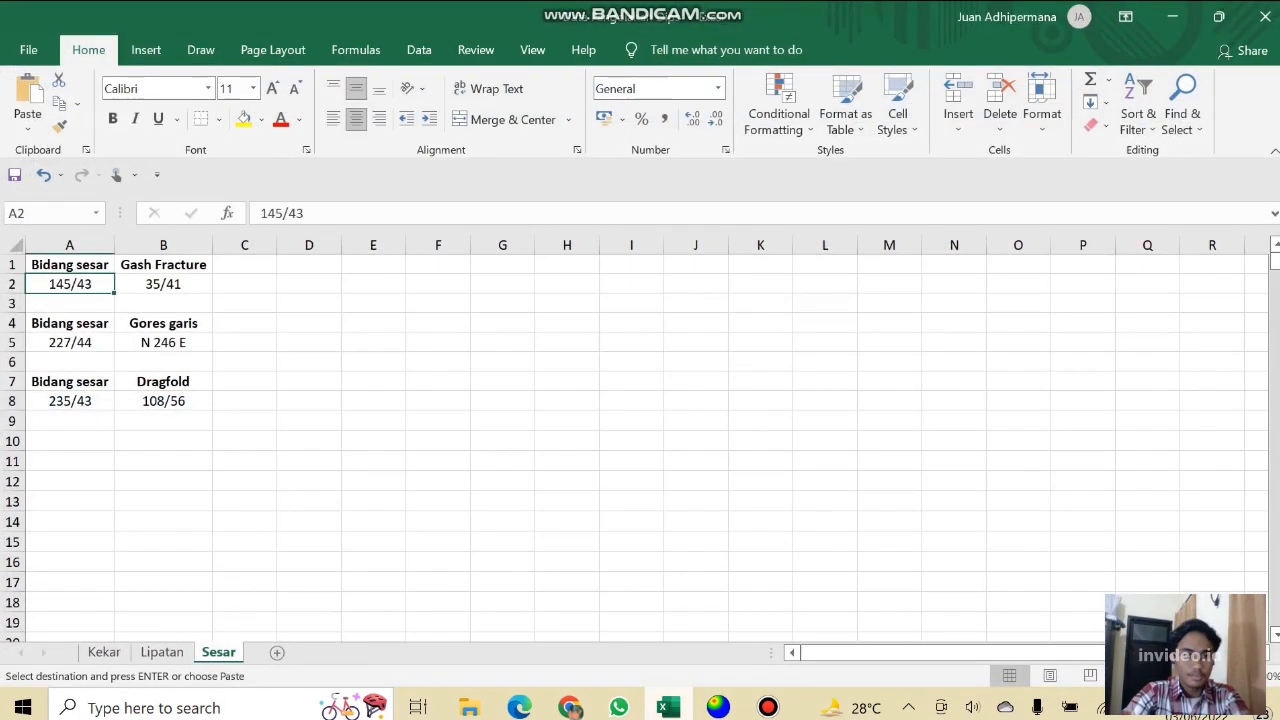
pyautogui.click(662, 707)
pyautogui.moveTo(628, 328); pyautogui.dragTo(557, 327)
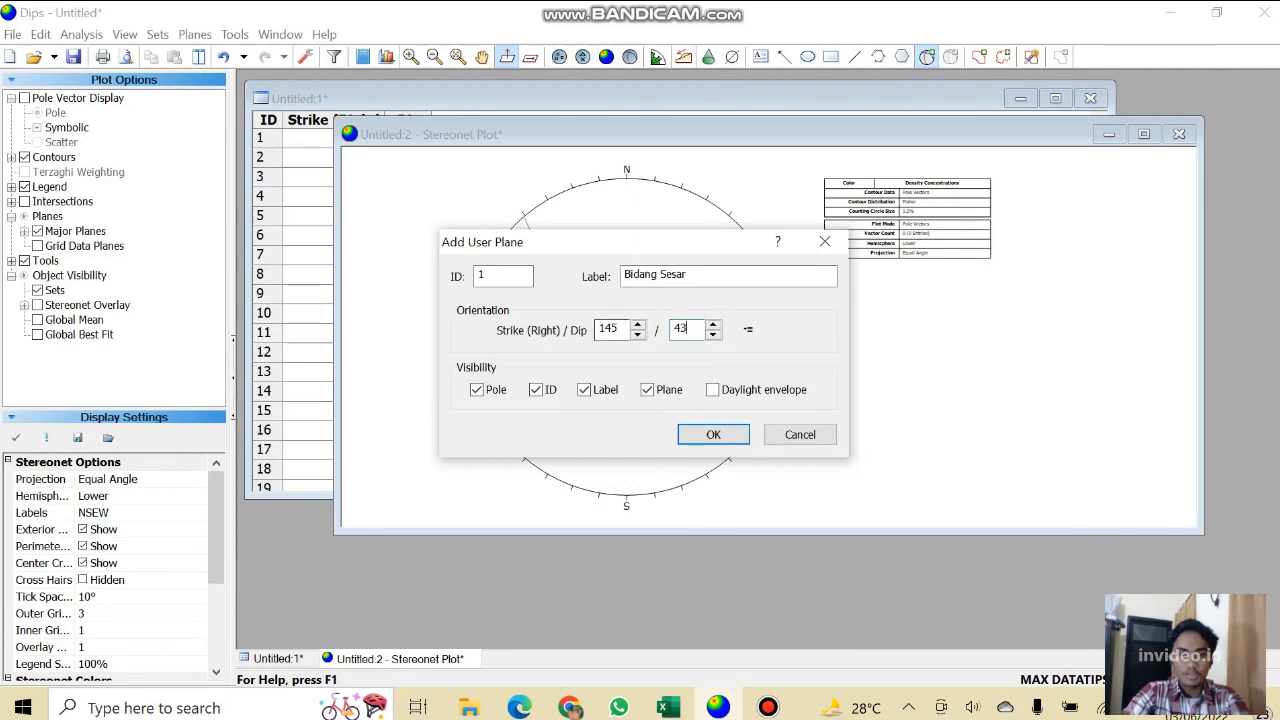
pyautogui.click(477, 390)
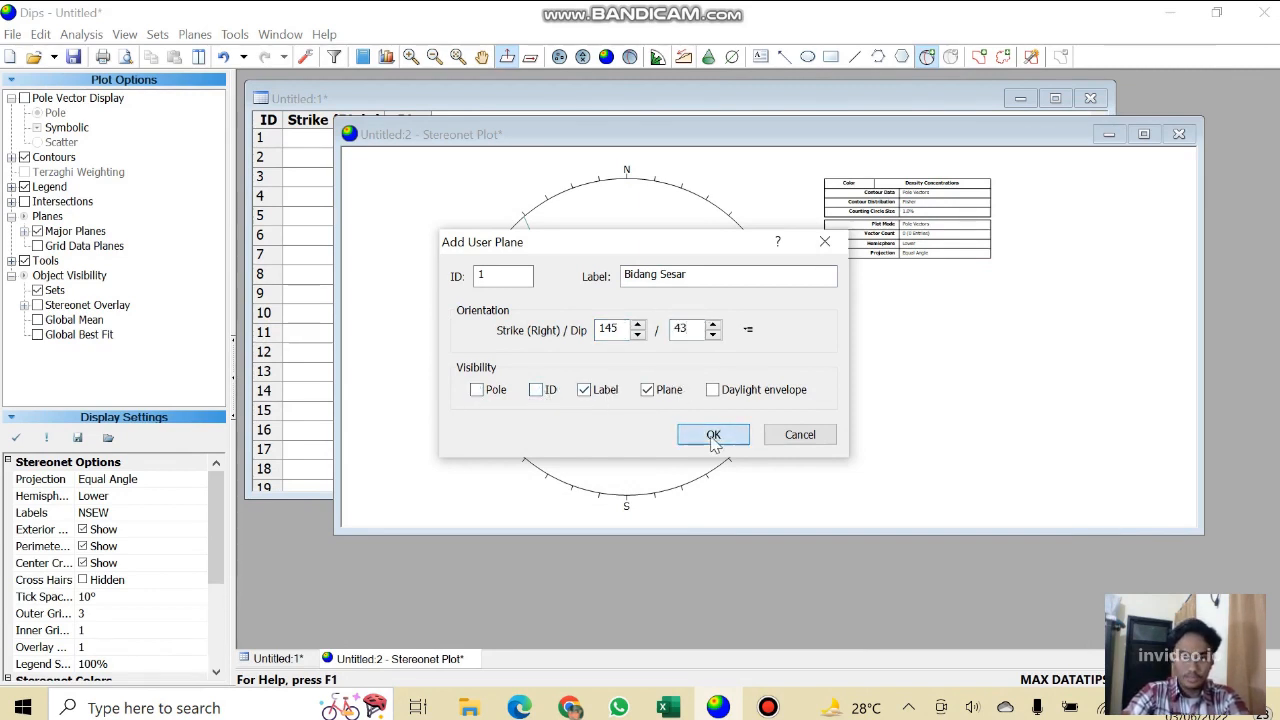
pyautogui.click(713, 434)
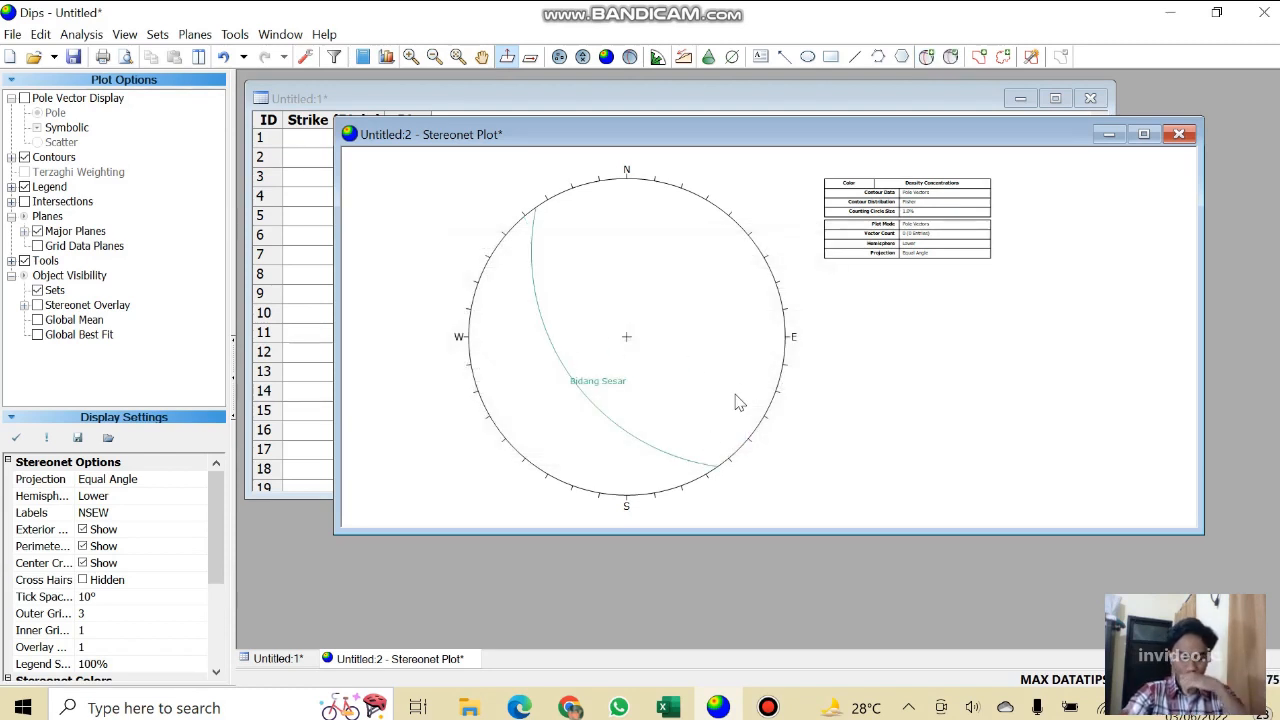
# Start a second user plane on the stereonet and label it Gash Fracture.
pyautogui.click(926, 56)
pyautogui.click(734, 271)
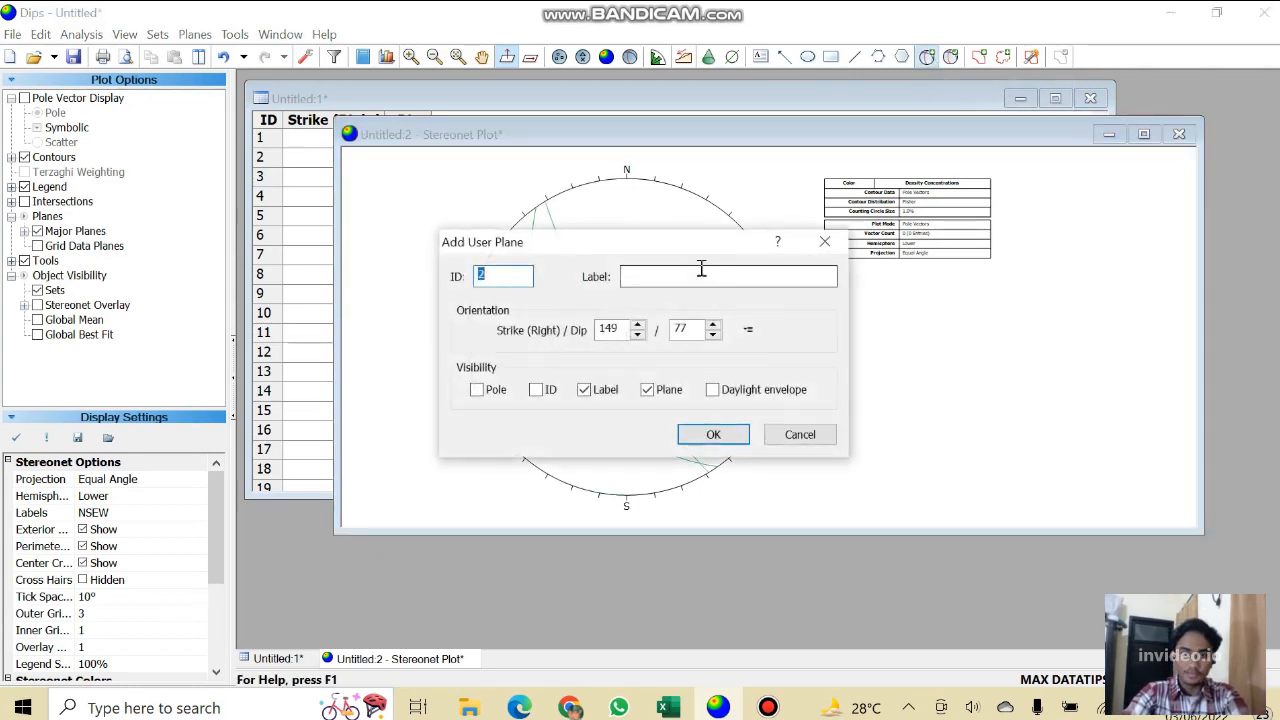
pyautogui.click(680, 275)
pyautogui.write('Gash Fr')
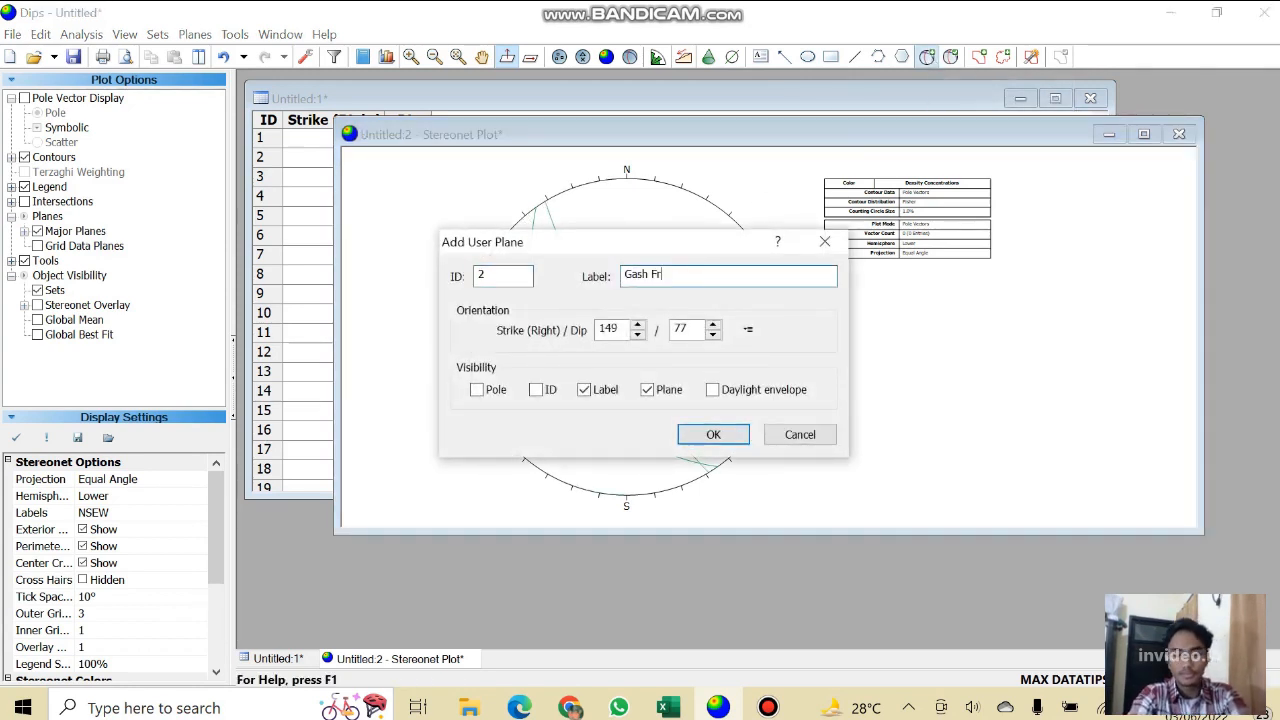
pyautogui.write('acture')
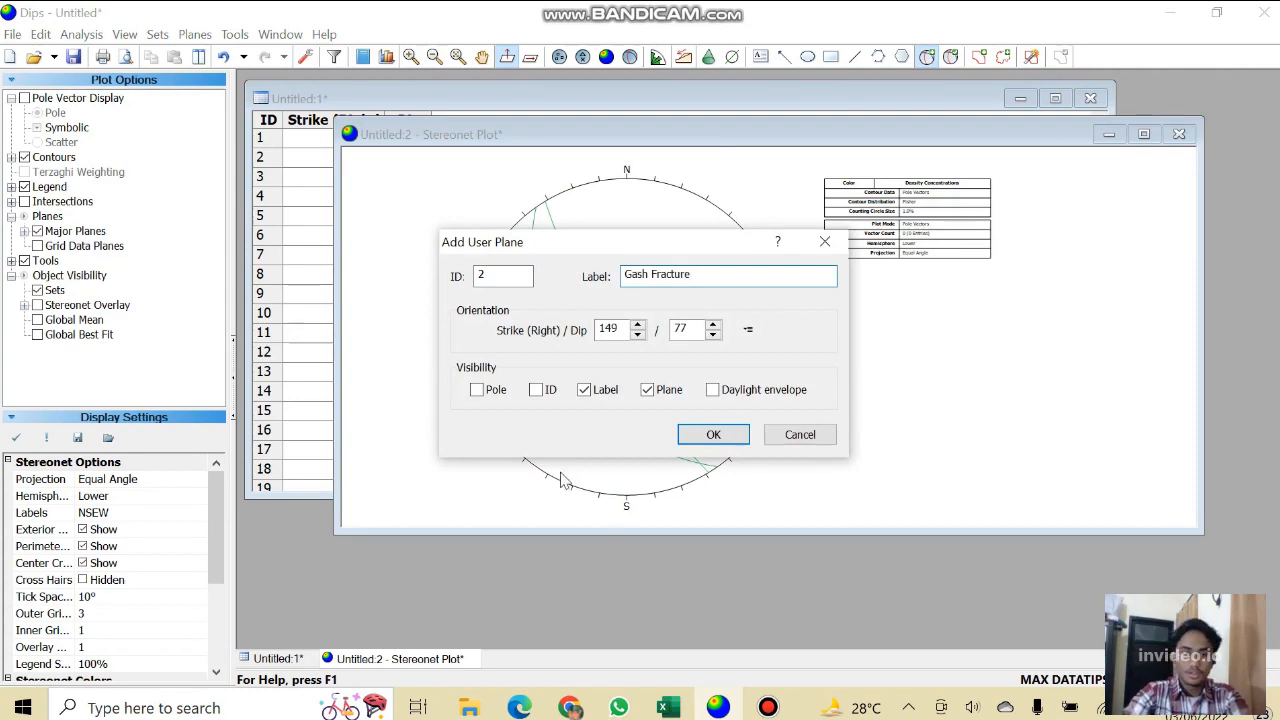
# Check the Gash Fracture orientation in Excel, set the plane's strike/dip to 35/41, and add it to the stereonet.
pyautogui.click(668, 707)
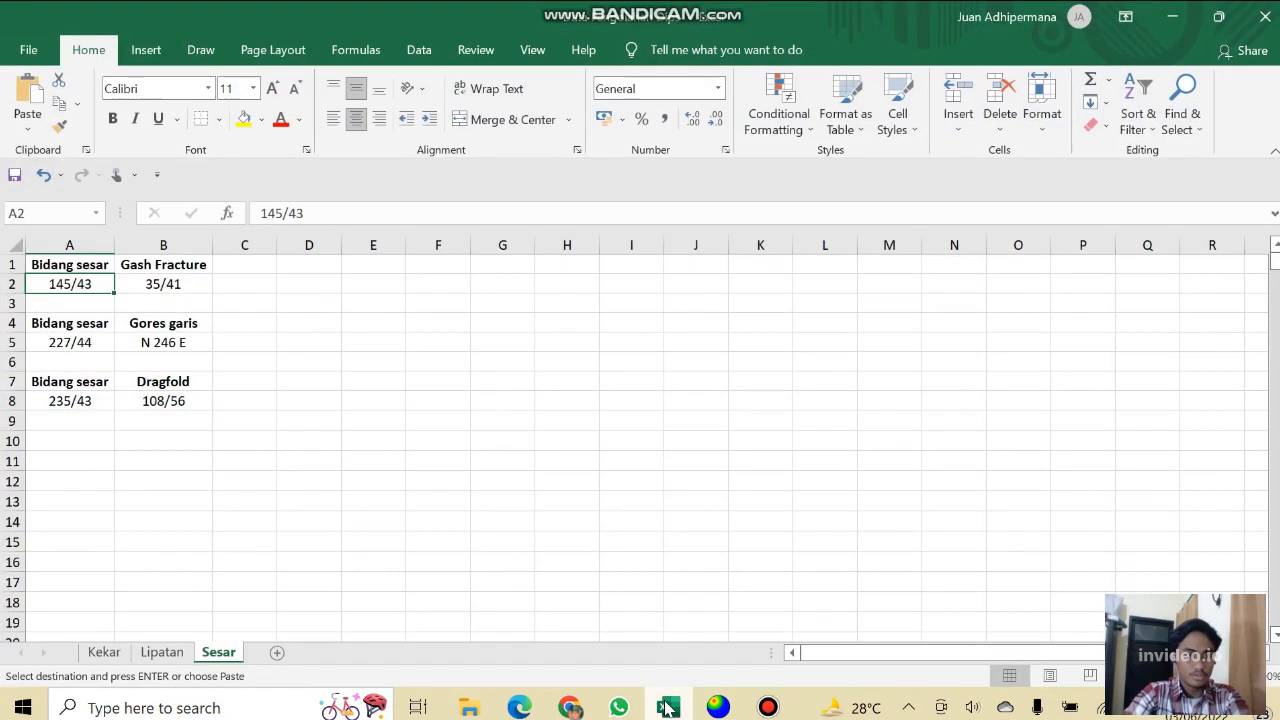
pyautogui.click(668, 707)
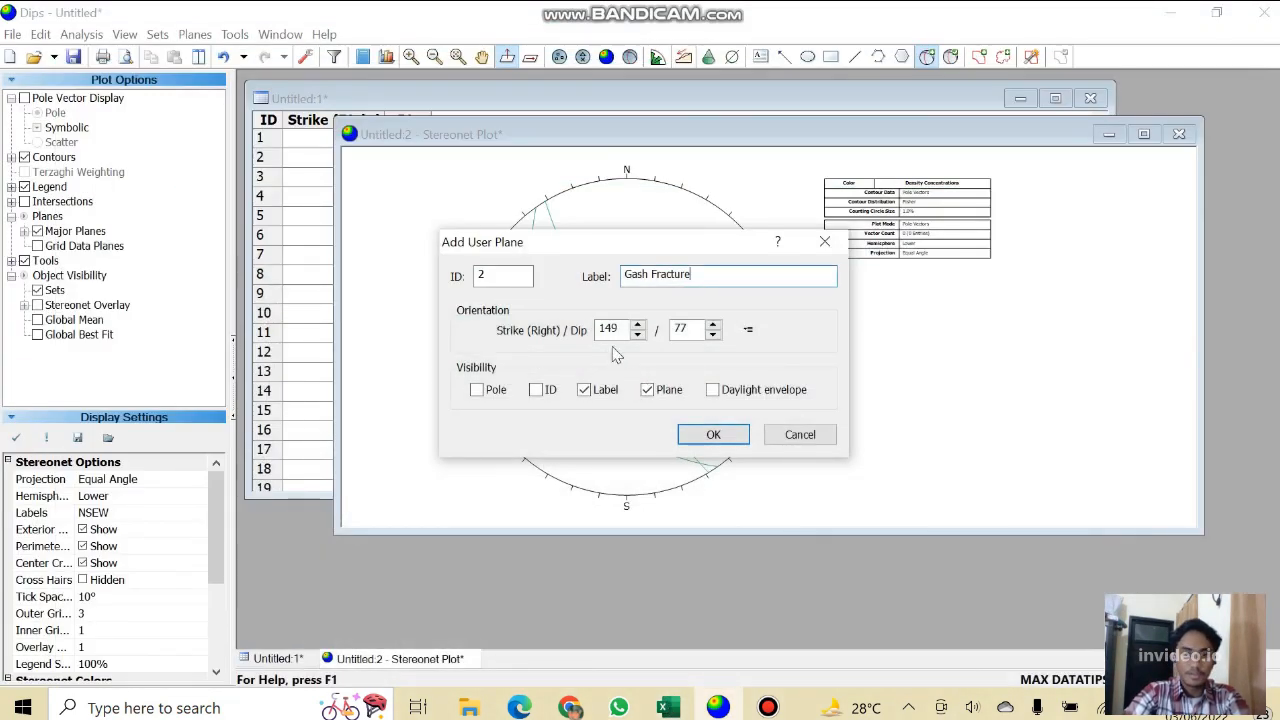
pyautogui.moveTo(623, 329); pyautogui.dragTo(572, 329)
pyautogui.write('35')
pyautogui.press('Tab')
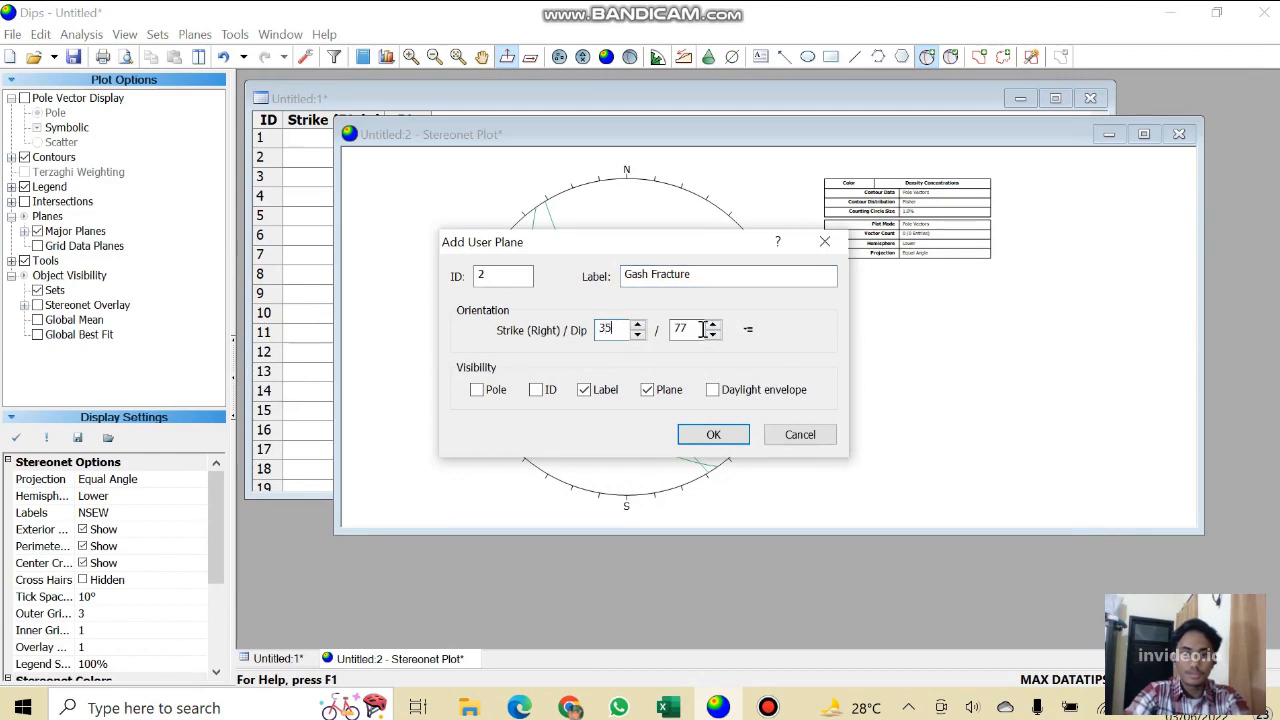
pyautogui.write('41')
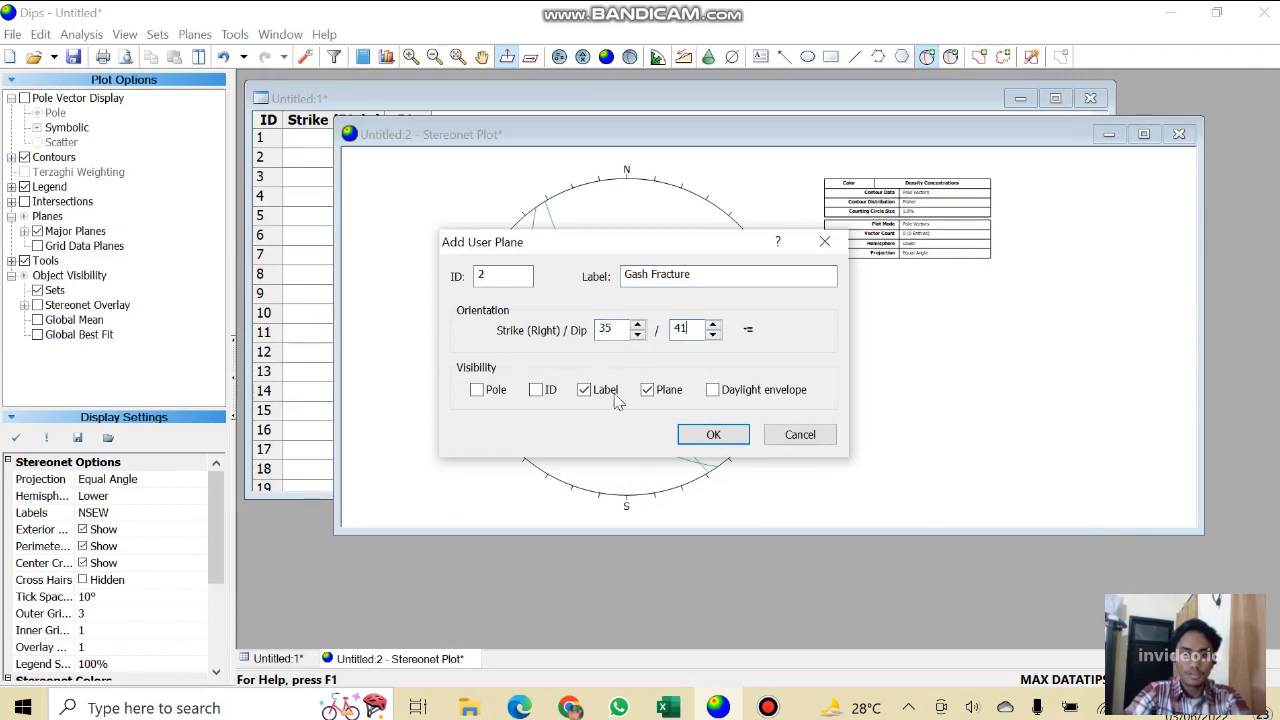
pyautogui.click(735, 434)
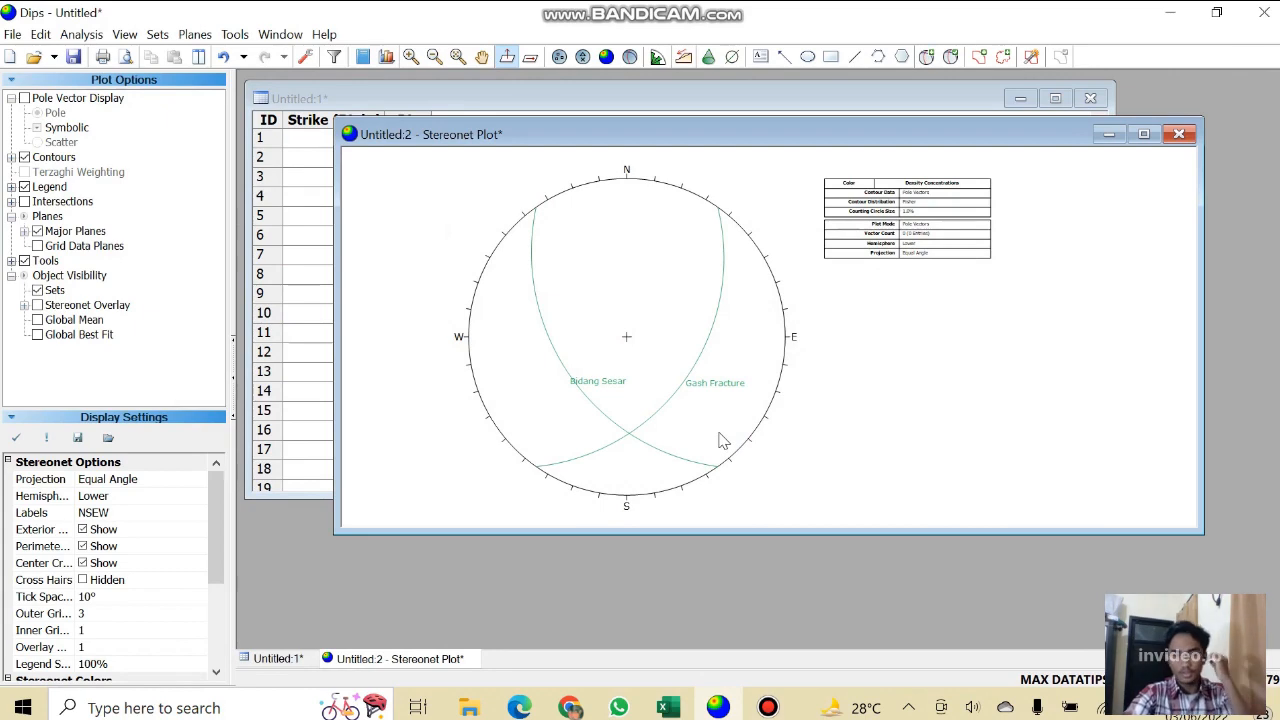
pyautogui.click(768, 707)
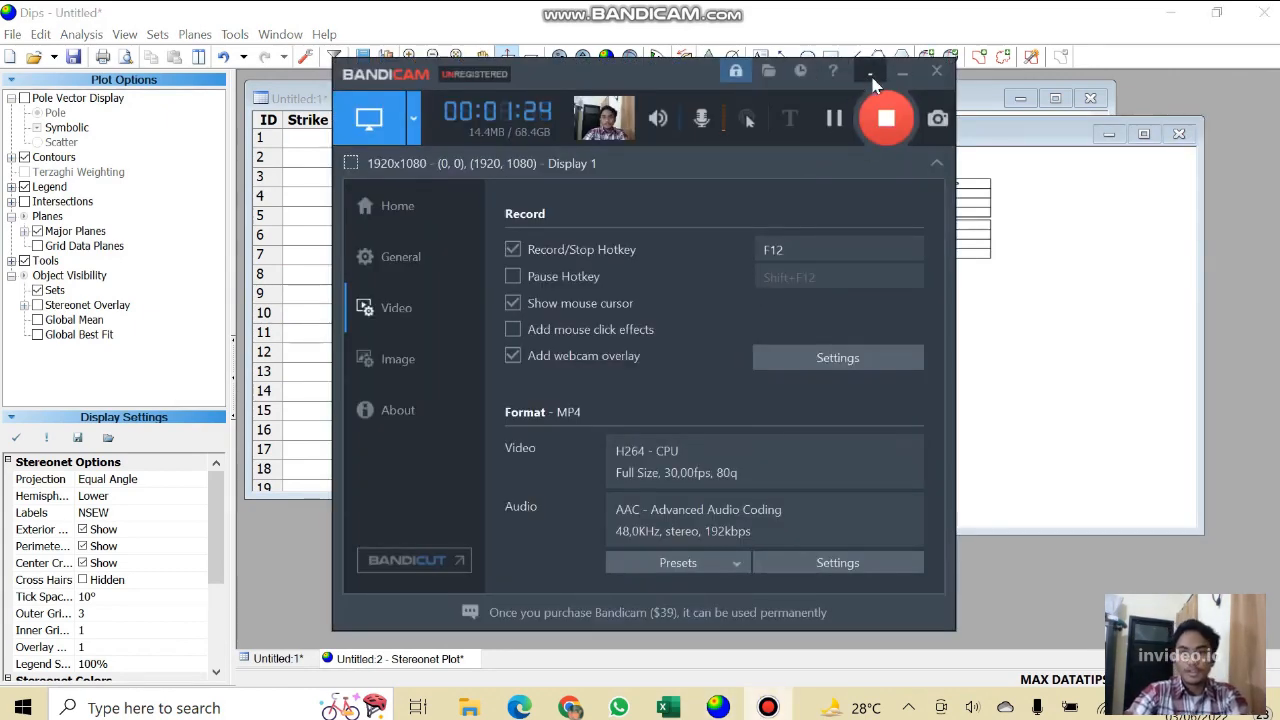
pyautogui.click(902, 72)
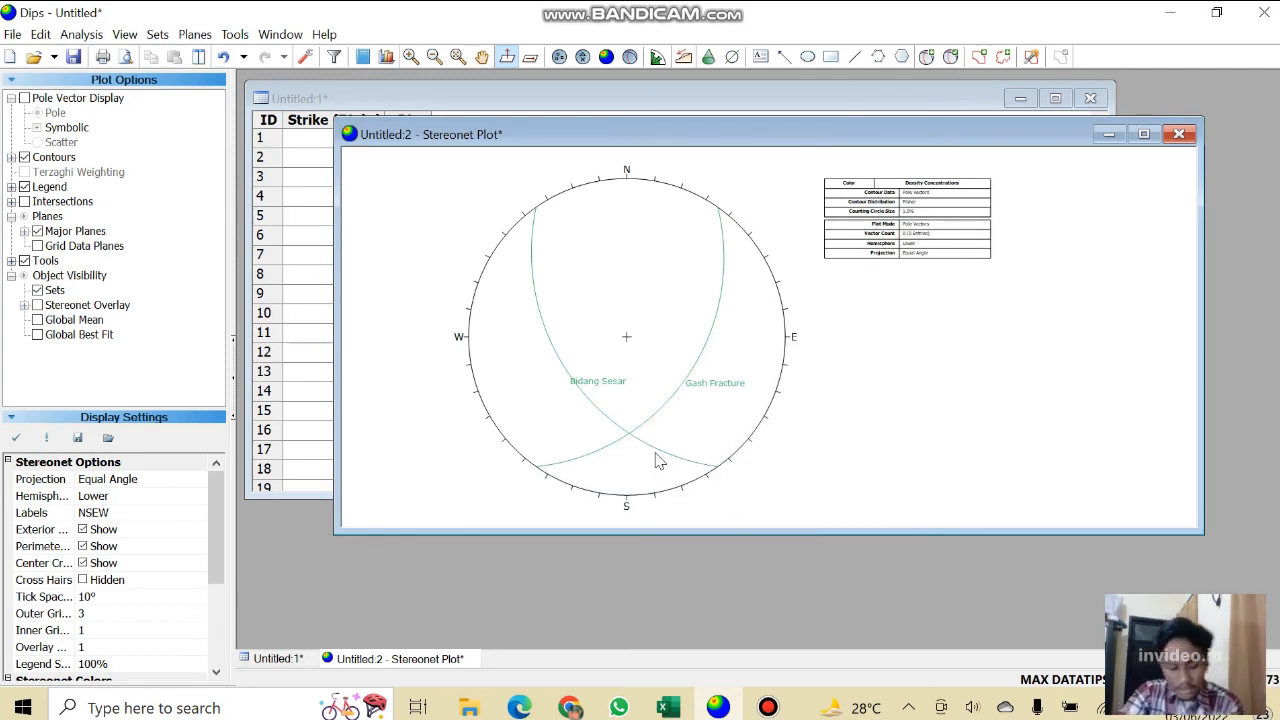
# Add a user plane labelled Sigma 2 with its pole shown at the intersection of the Bidang Sesar and Gash Fracture planes.
pyautogui.scroll(3, 659, 461)
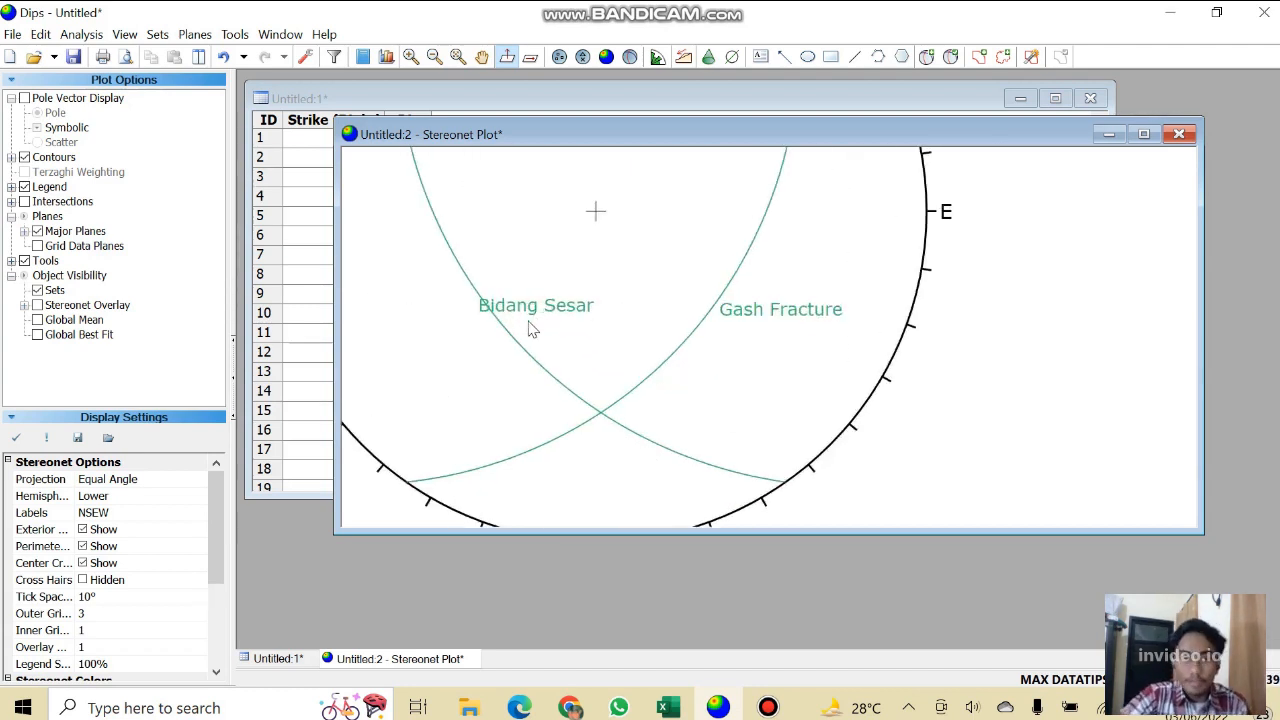
pyautogui.scroll(2, 530, 330)
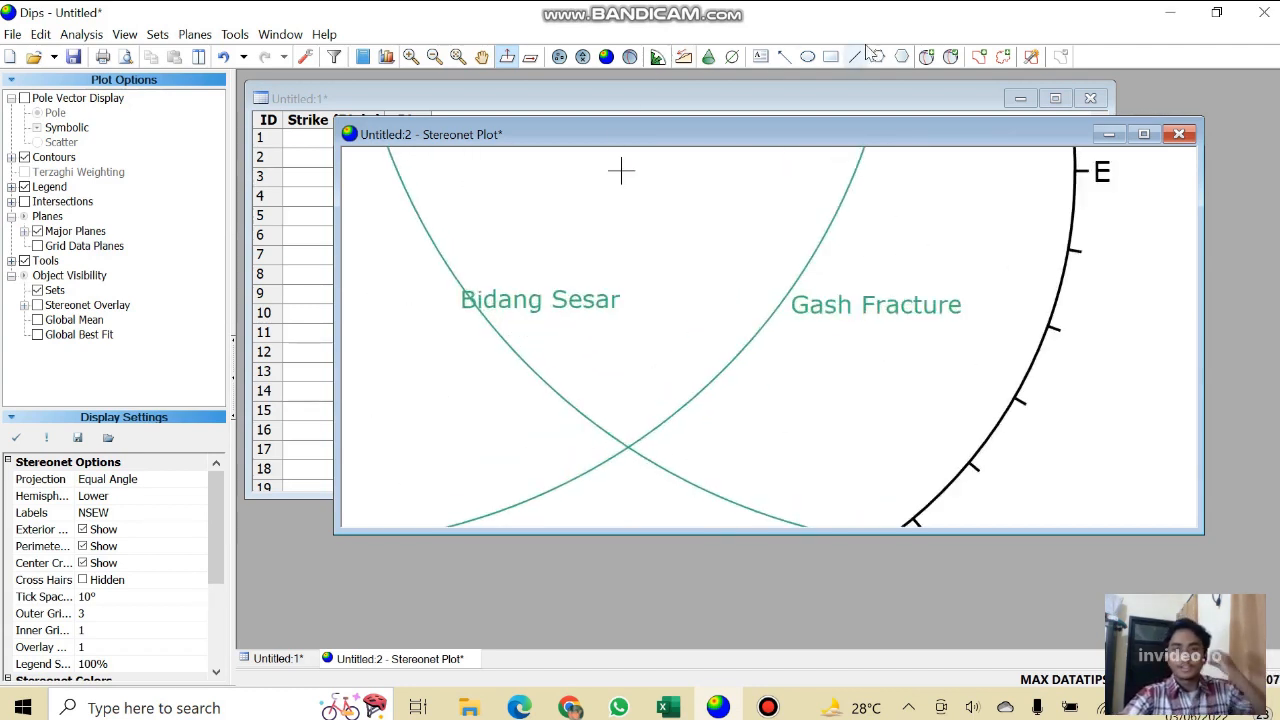
pyautogui.click(927, 59)
pyautogui.scroll(3, 658, 457)
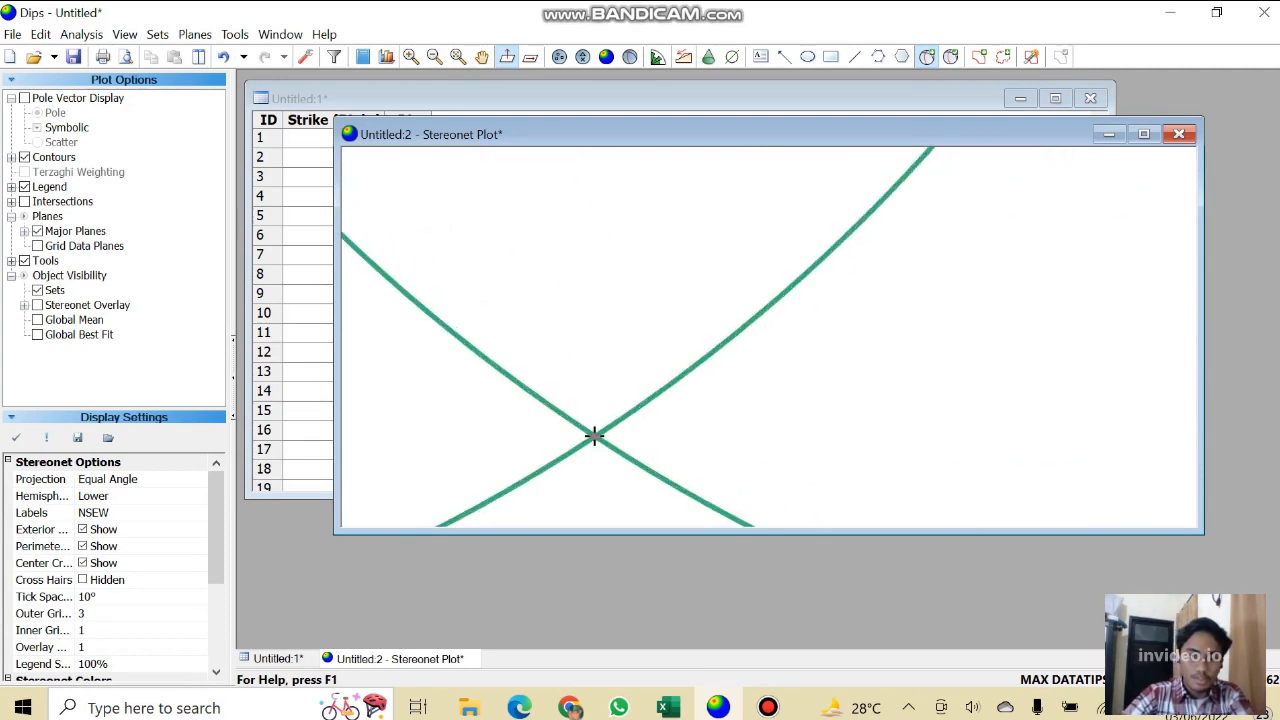
pyautogui.click(594, 435)
pyautogui.click(659, 278)
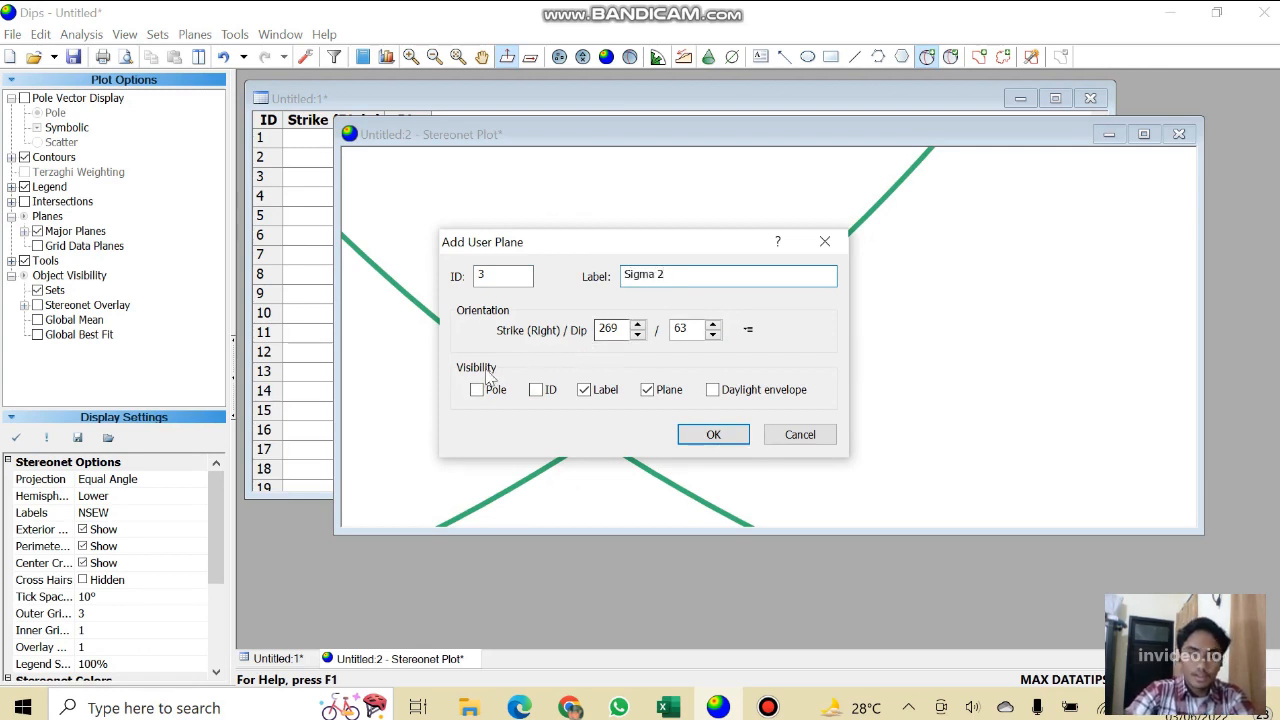
pyautogui.click(713, 432)
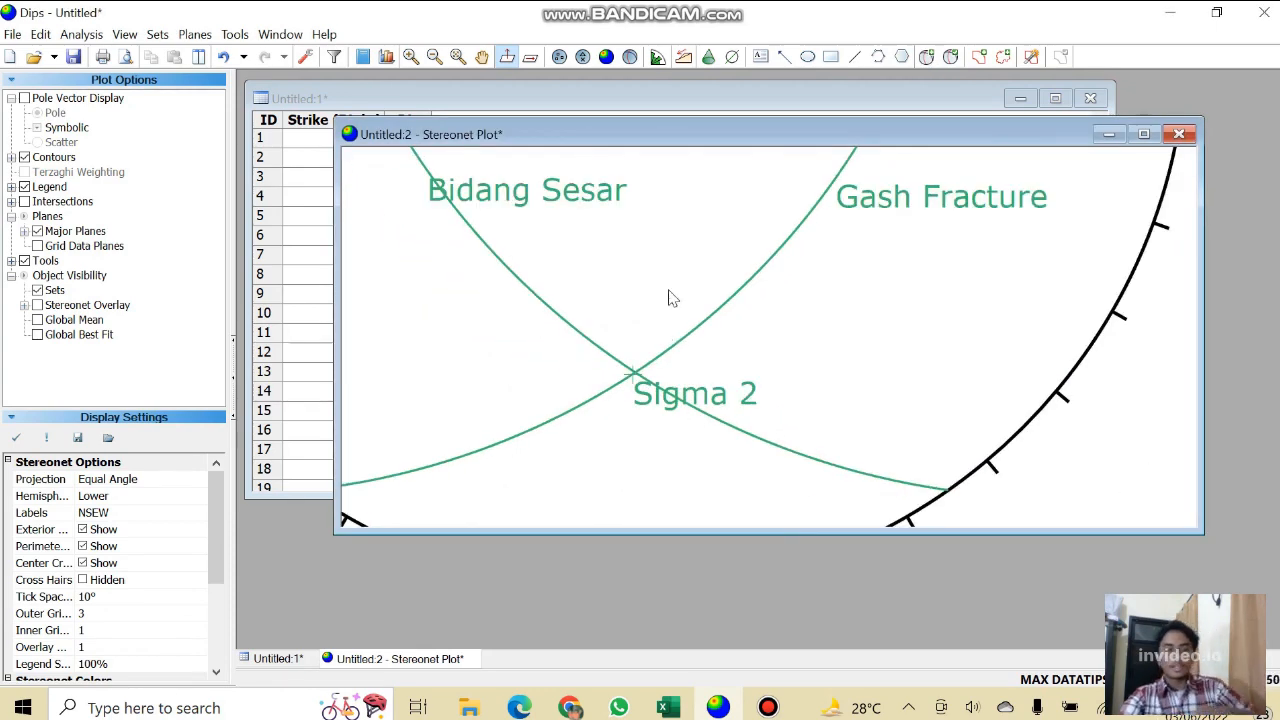
# Add a user plane labelled Bidang Bantu with its pole on the Sigma 2 point, showing the plane and hiding the pole.
pyautogui.scroll(-4, 670, 297)
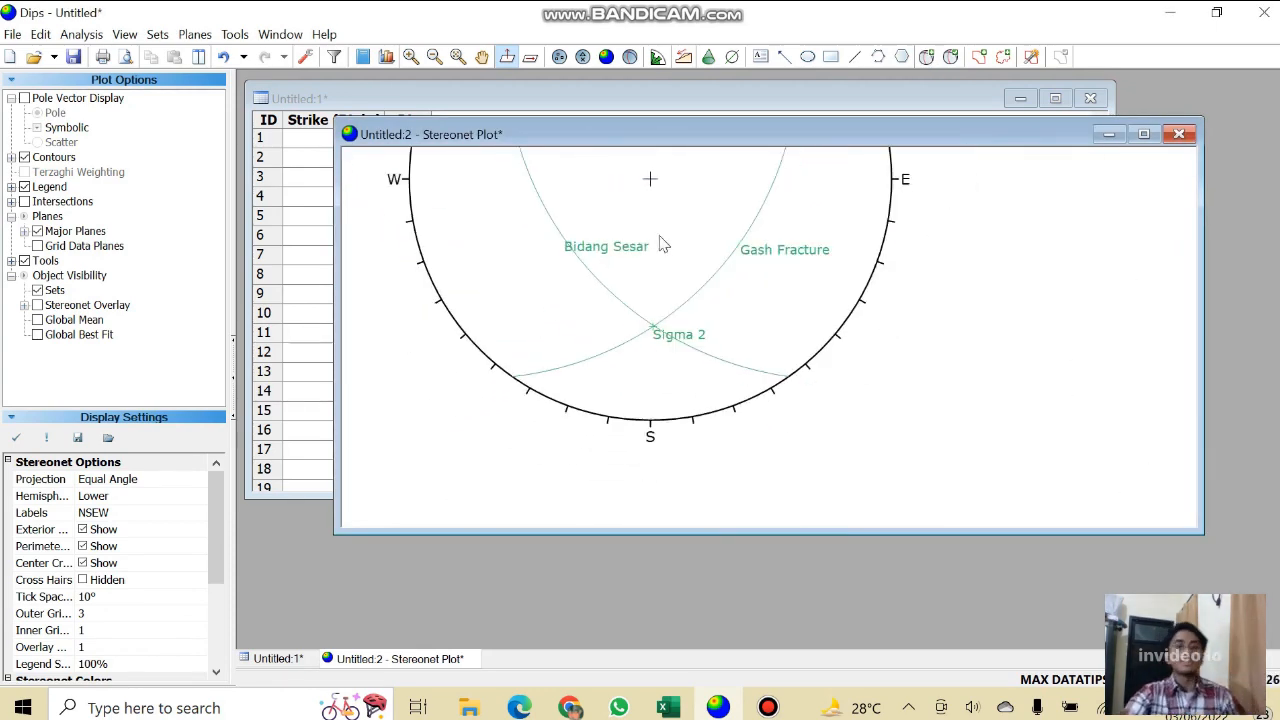
pyautogui.click(483, 57)
pyautogui.moveTo(686, 266); pyautogui.dragTo(700, 450)
pyautogui.scroll(2, 691, 425)
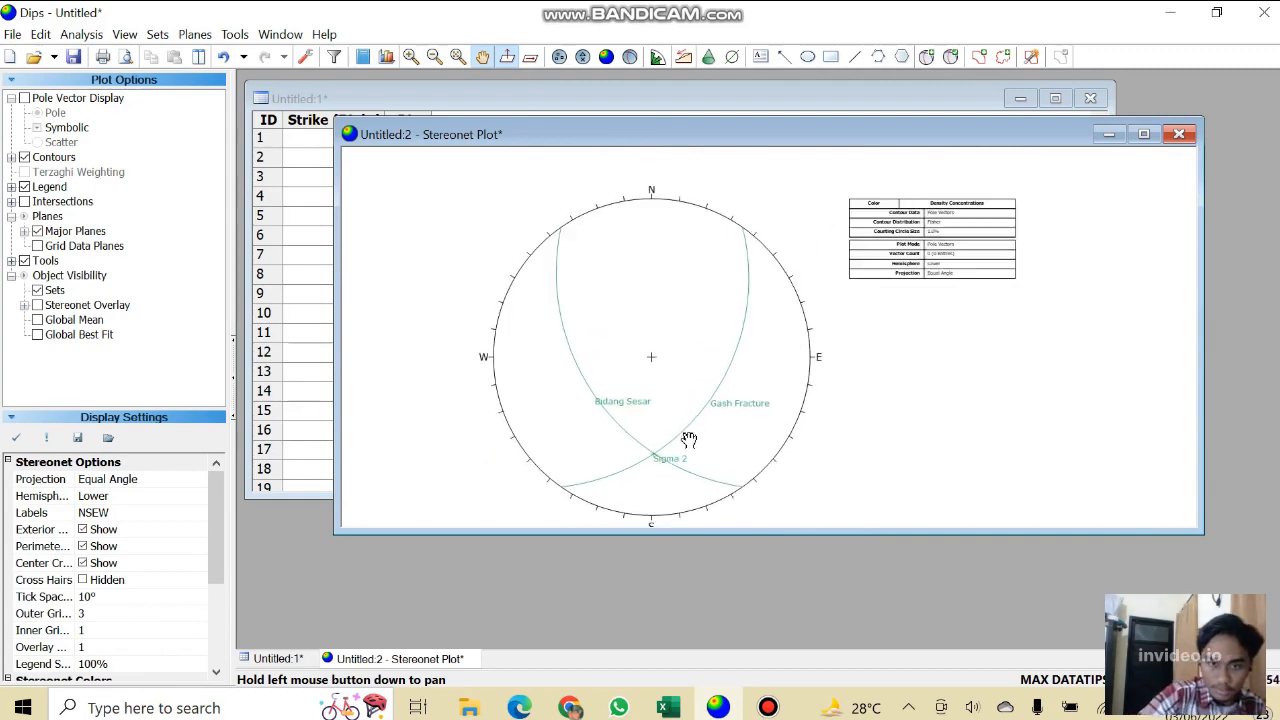
pyautogui.scroll(4, 689, 440)
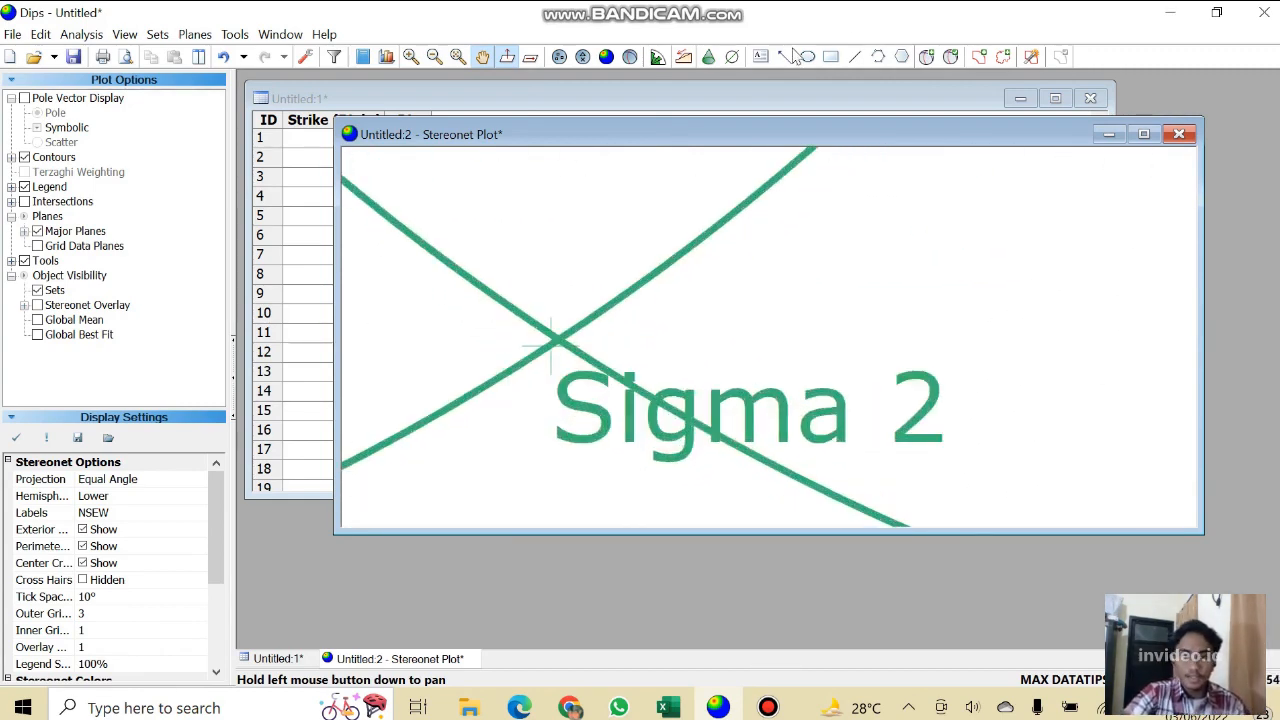
pyautogui.click(925, 59)
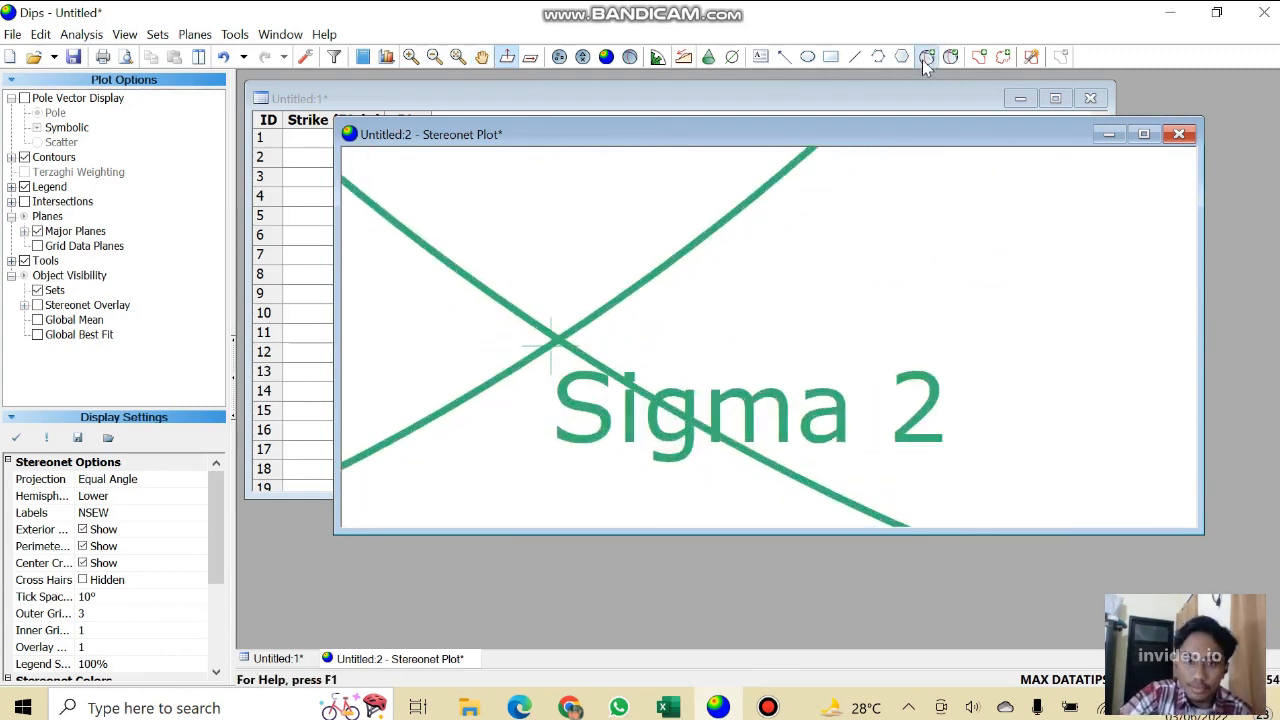
pyautogui.click(557, 334)
pyautogui.click(643, 277)
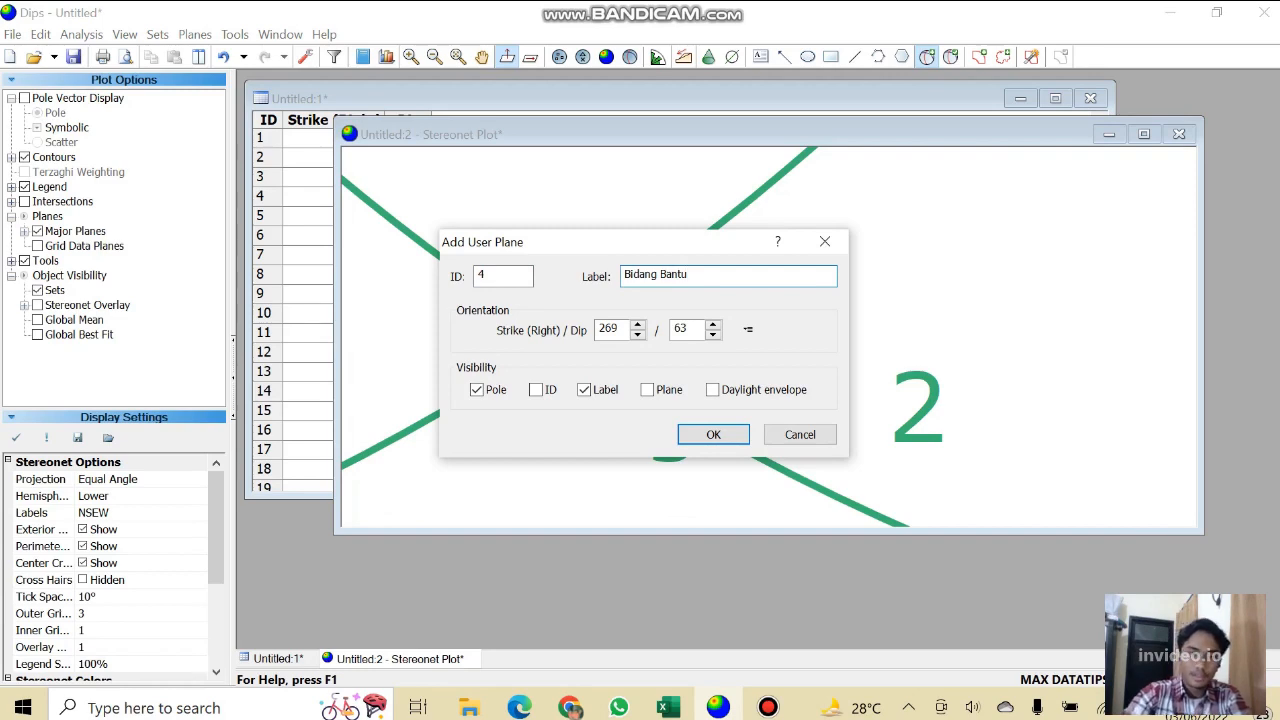
pyautogui.click(647, 390)
pyautogui.click(477, 390)
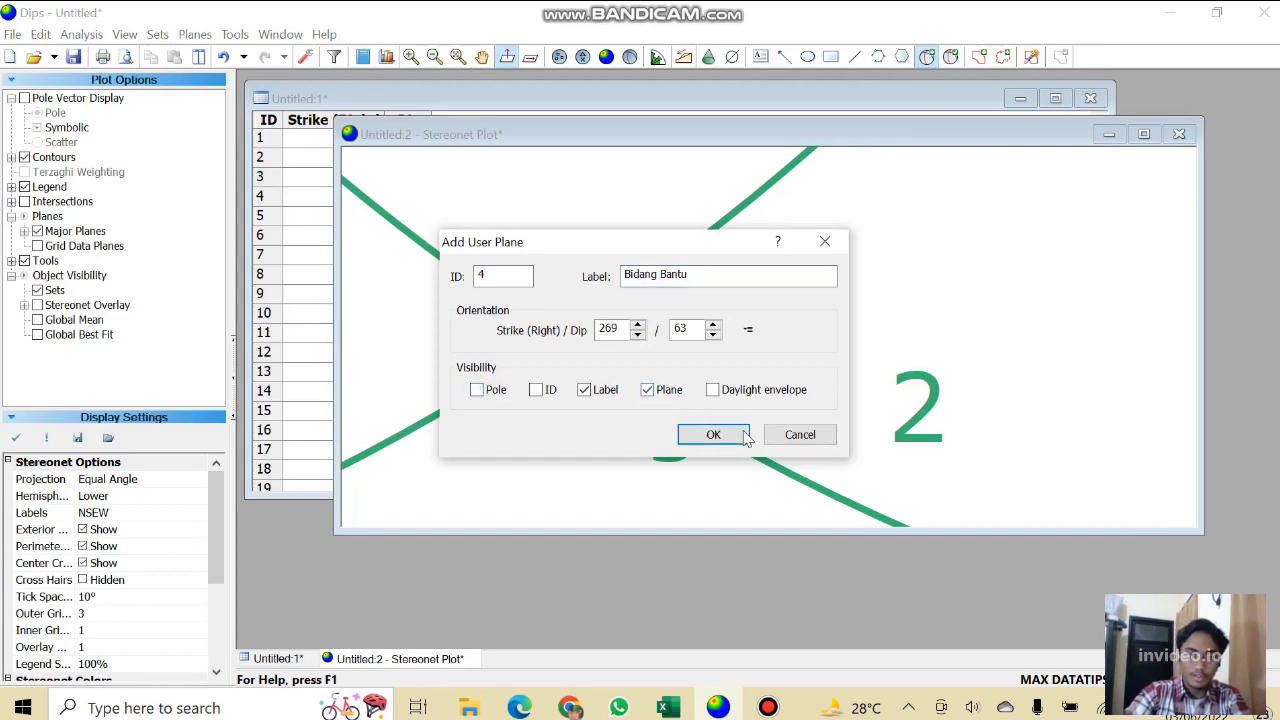
pyautogui.click(713, 434)
# Add a user plane labelled Sigma 1 at the intersection of Bidang Bantu and Gash Fracture, showing the pole and hiding the plane.
pyautogui.scroll(-4, 652, 306)
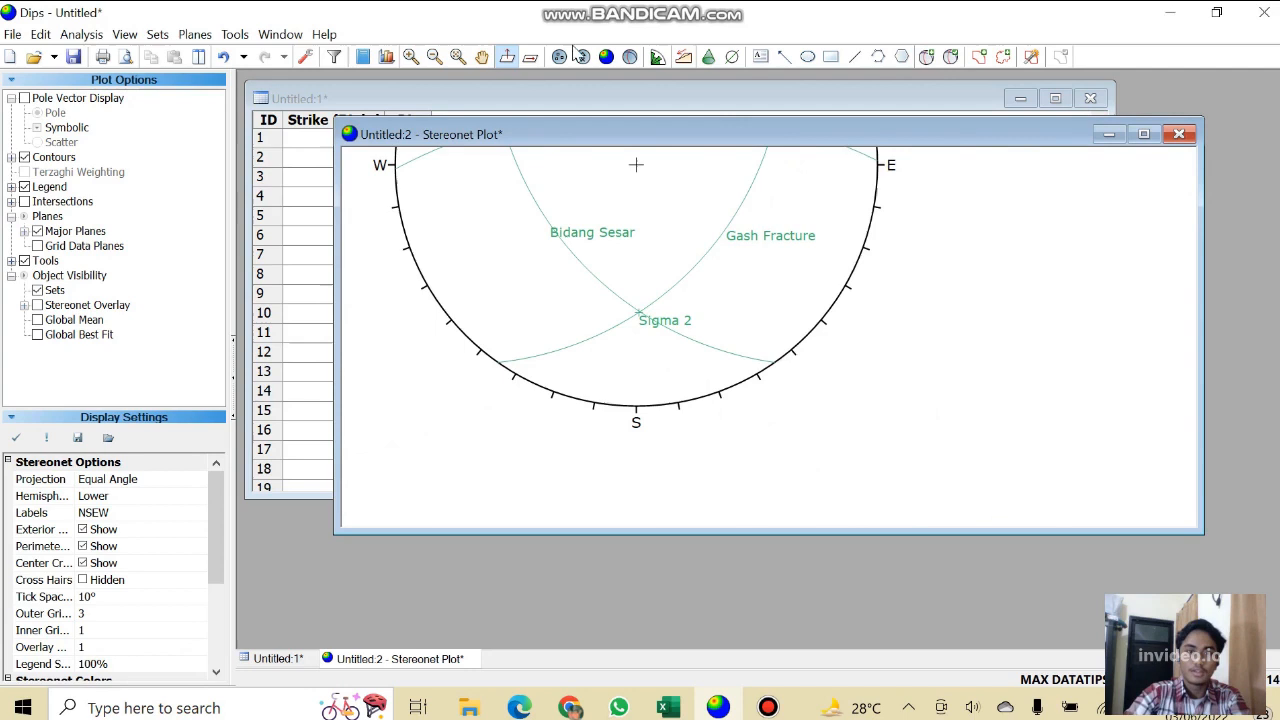
pyautogui.click(482, 57)
pyautogui.moveTo(666, 240); pyautogui.dragTo(686, 394)
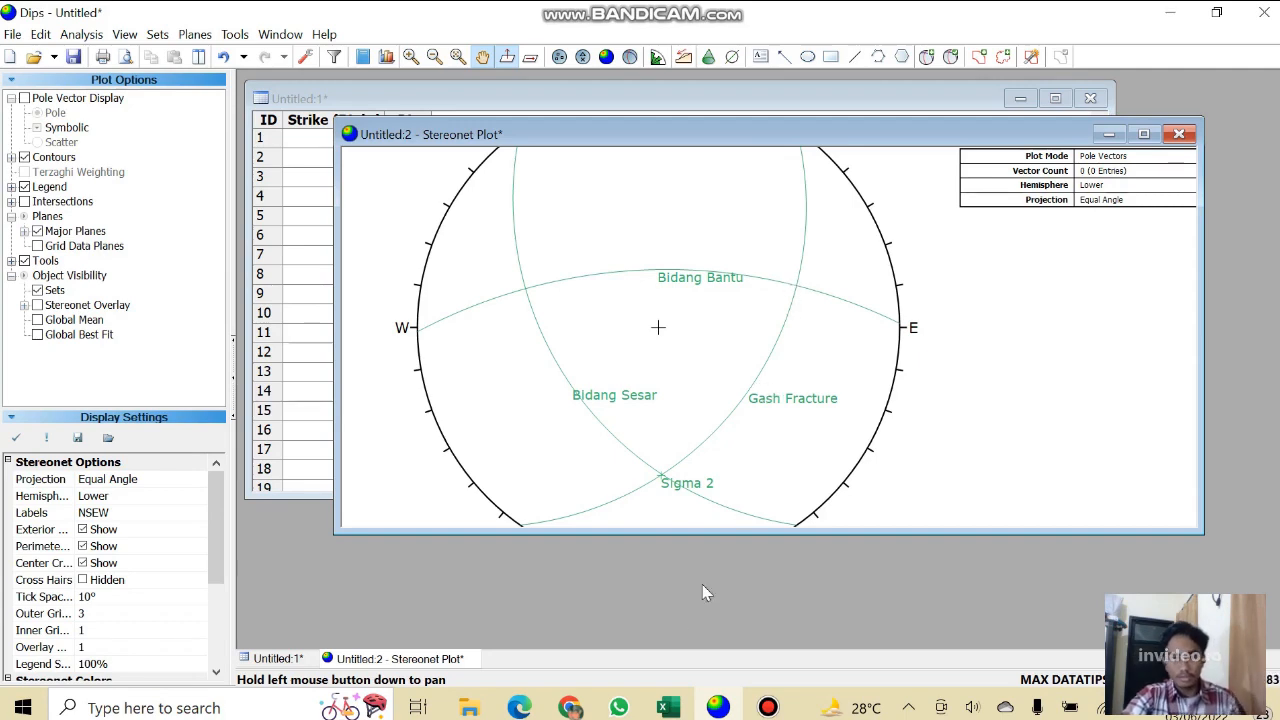
pyautogui.click(768, 707)
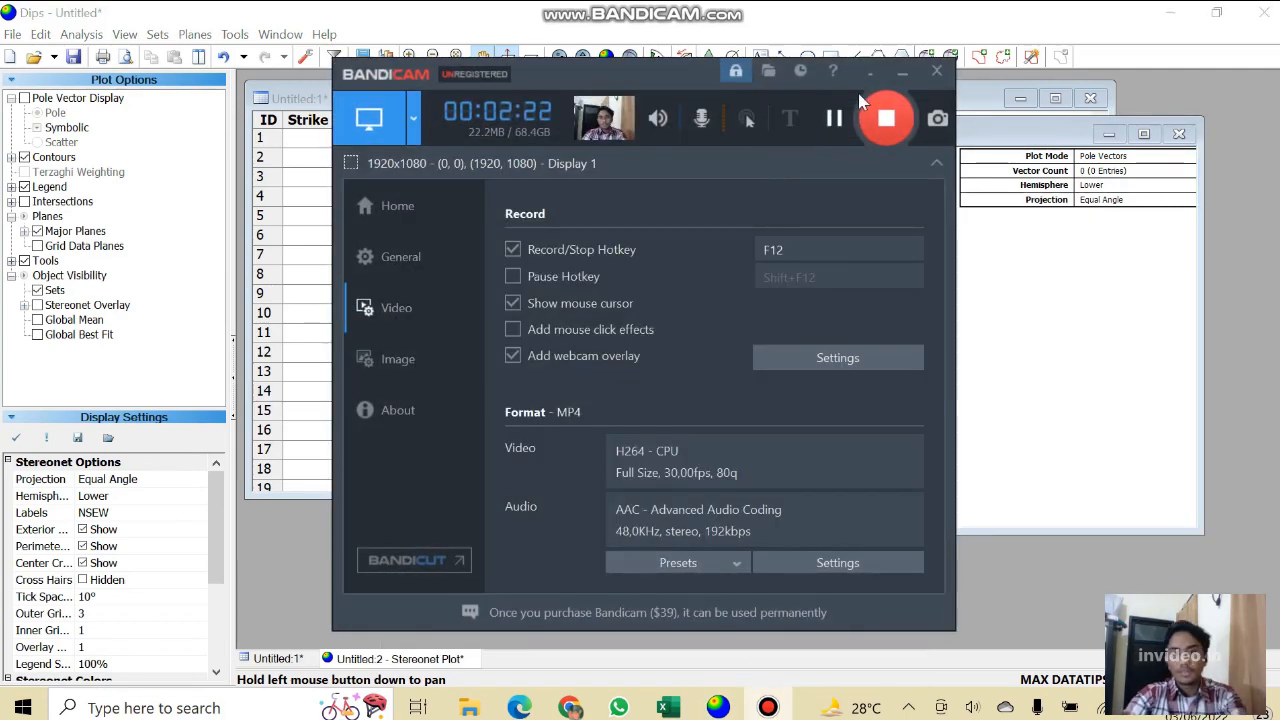
pyautogui.click(901, 75)
pyautogui.scroll(6, 829, 220)
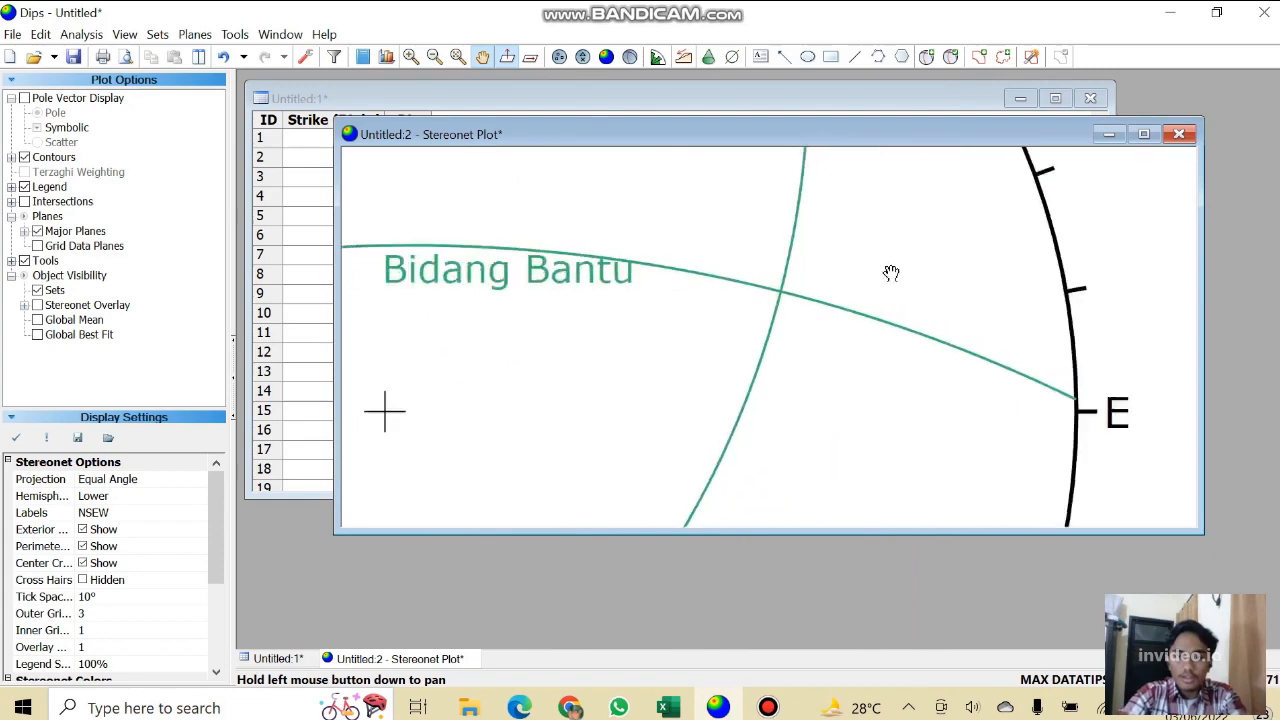
pyautogui.scroll(-5, 899, 272)
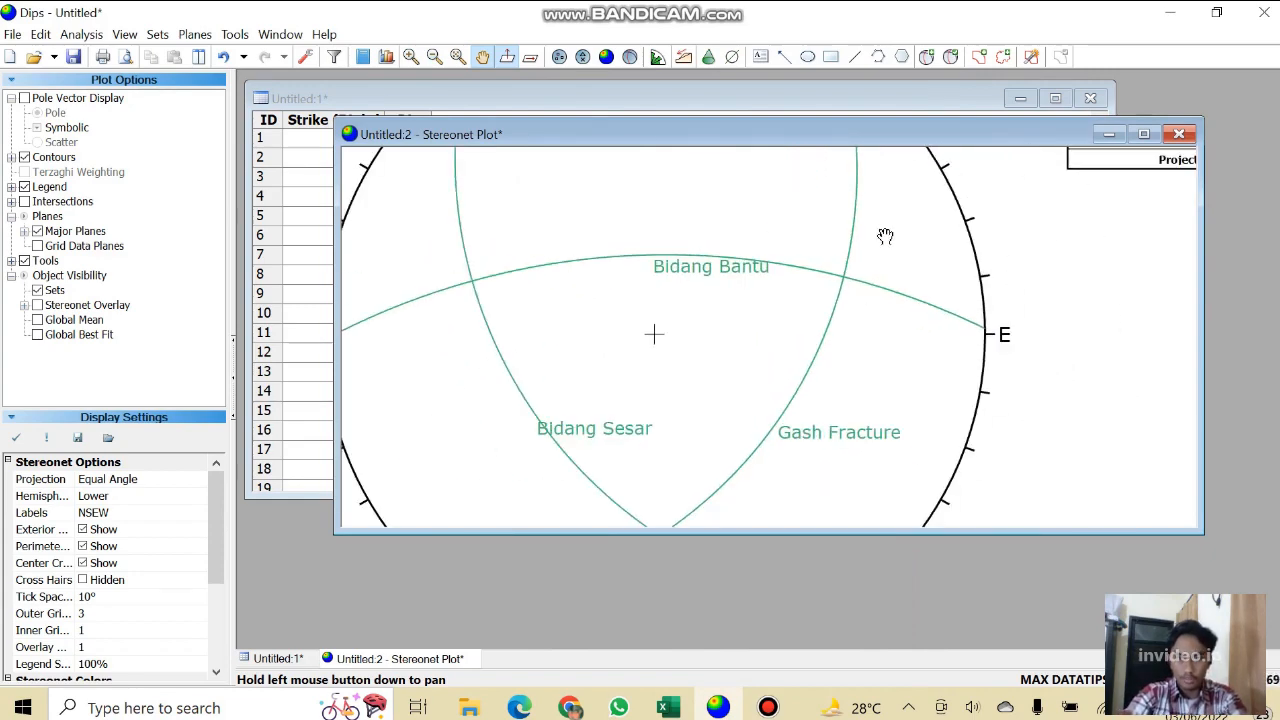
pyautogui.scroll(5, 888, 233)
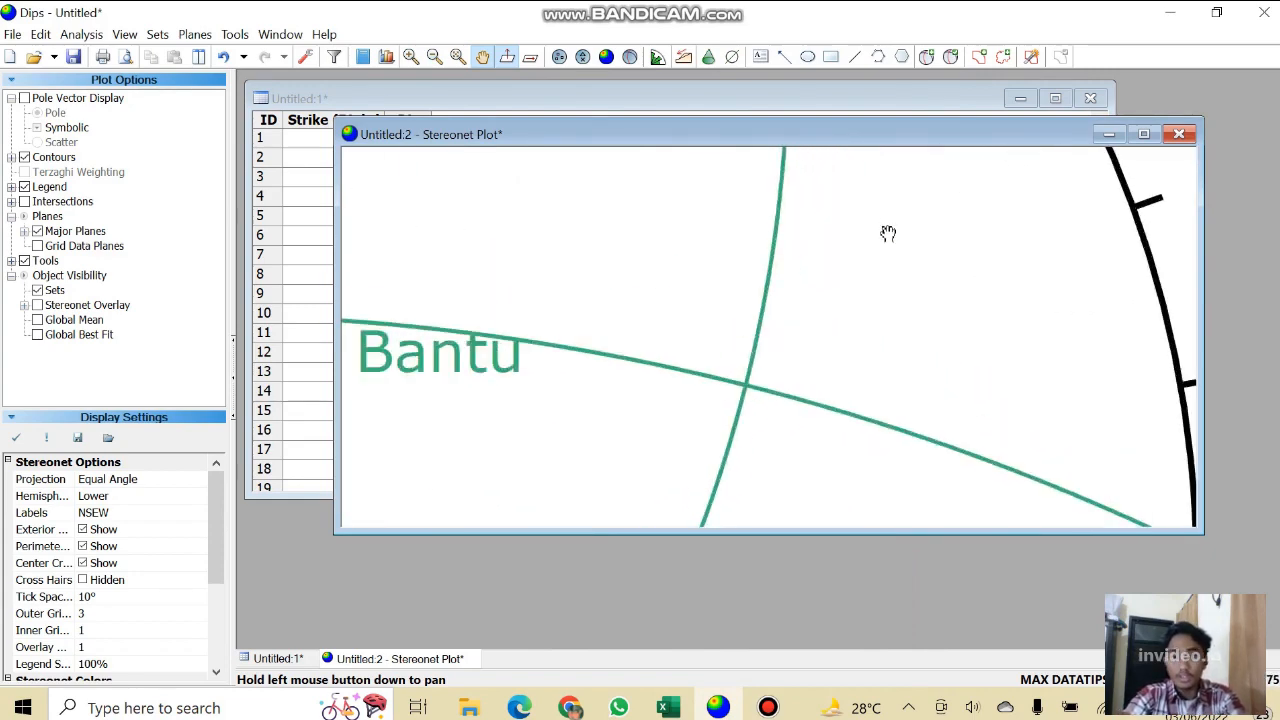
pyautogui.click(927, 56)
pyautogui.scroll(3, 774, 430)
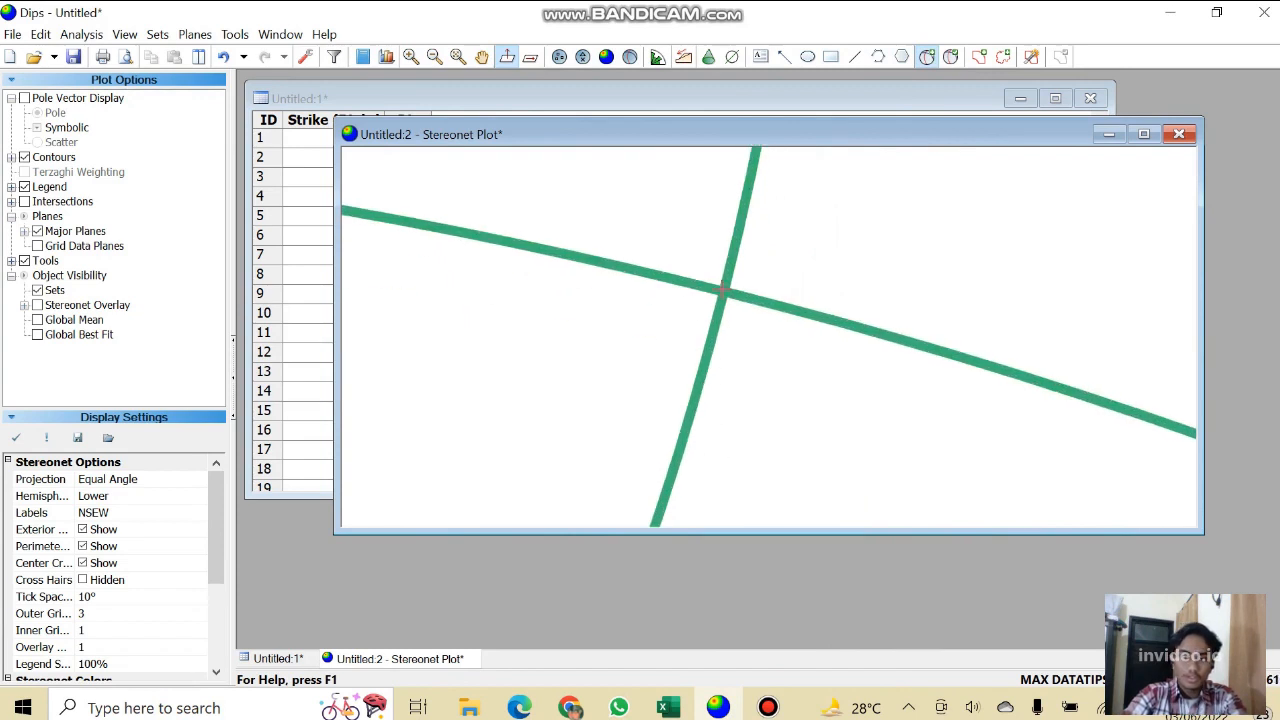
pyautogui.scroll(3, 722, 290)
pyautogui.click(724, 290)
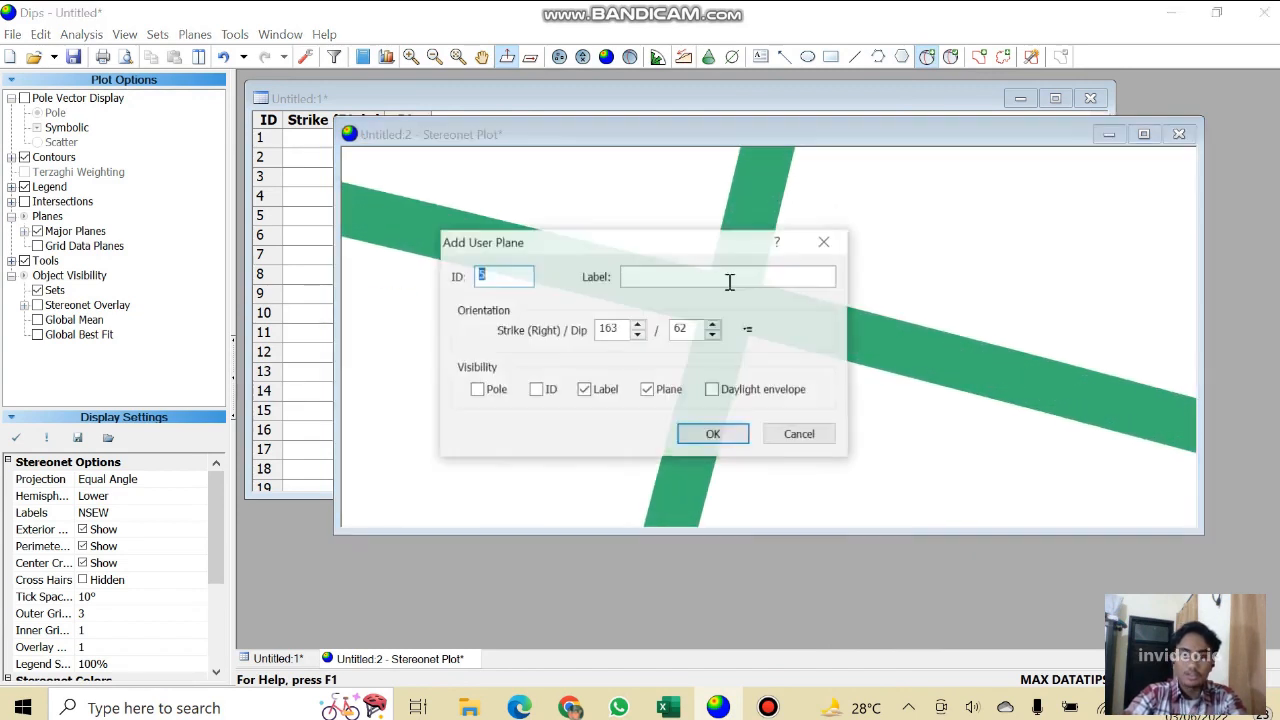
pyautogui.click(672, 279)
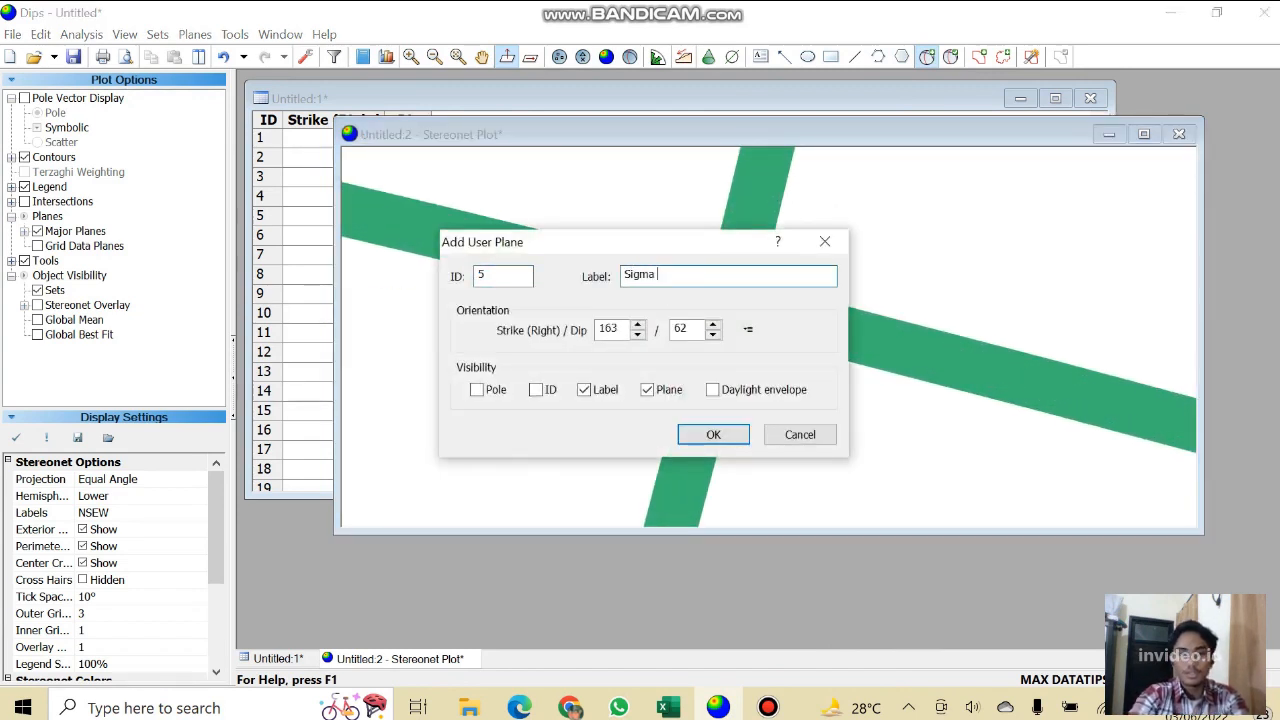
pyautogui.click(477, 389)
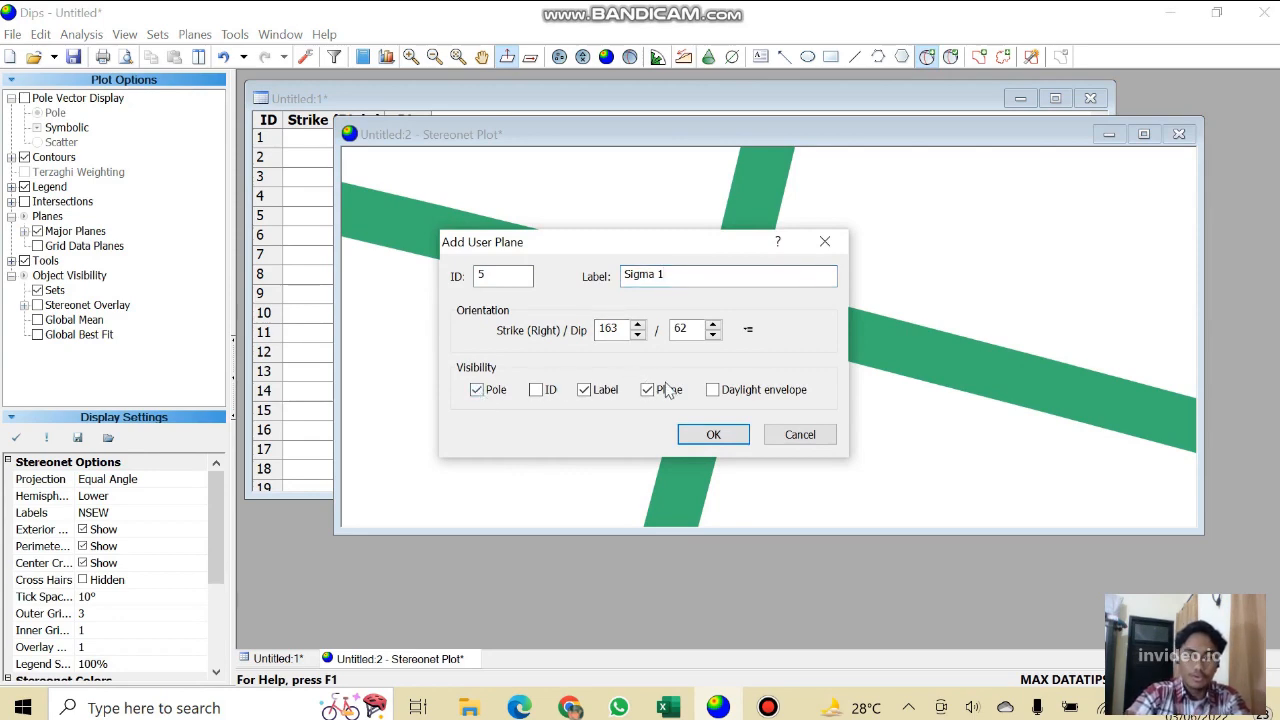
pyautogui.click(724, 440)
pyautogui.moveTo(729, 337)
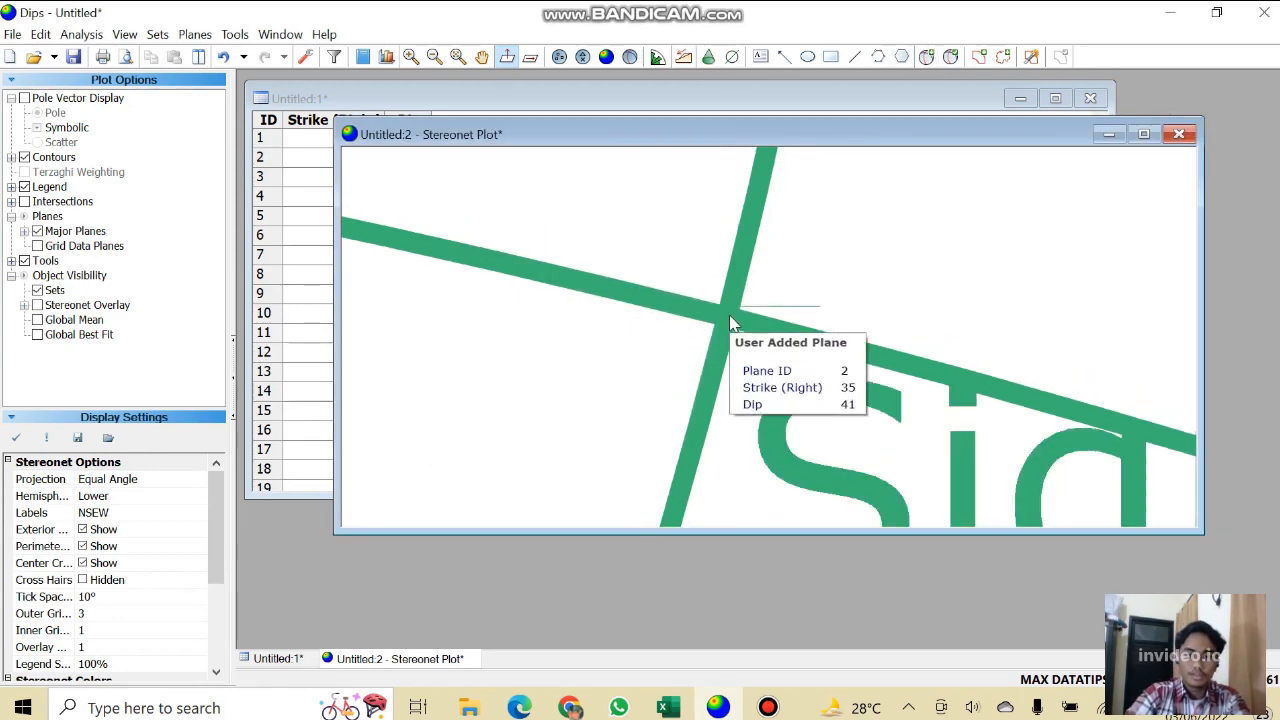
pyautogui.scroll(-5, 729, 337)
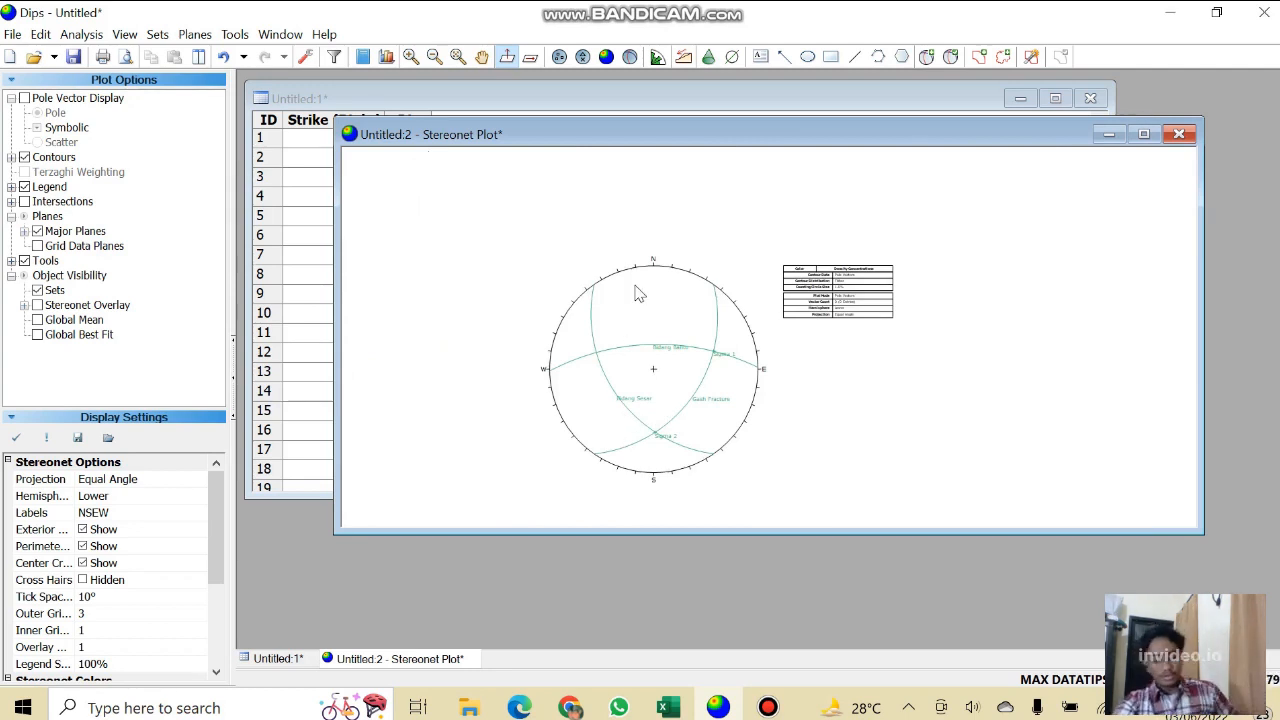
pyautogui.scroll(3, 685, 367)
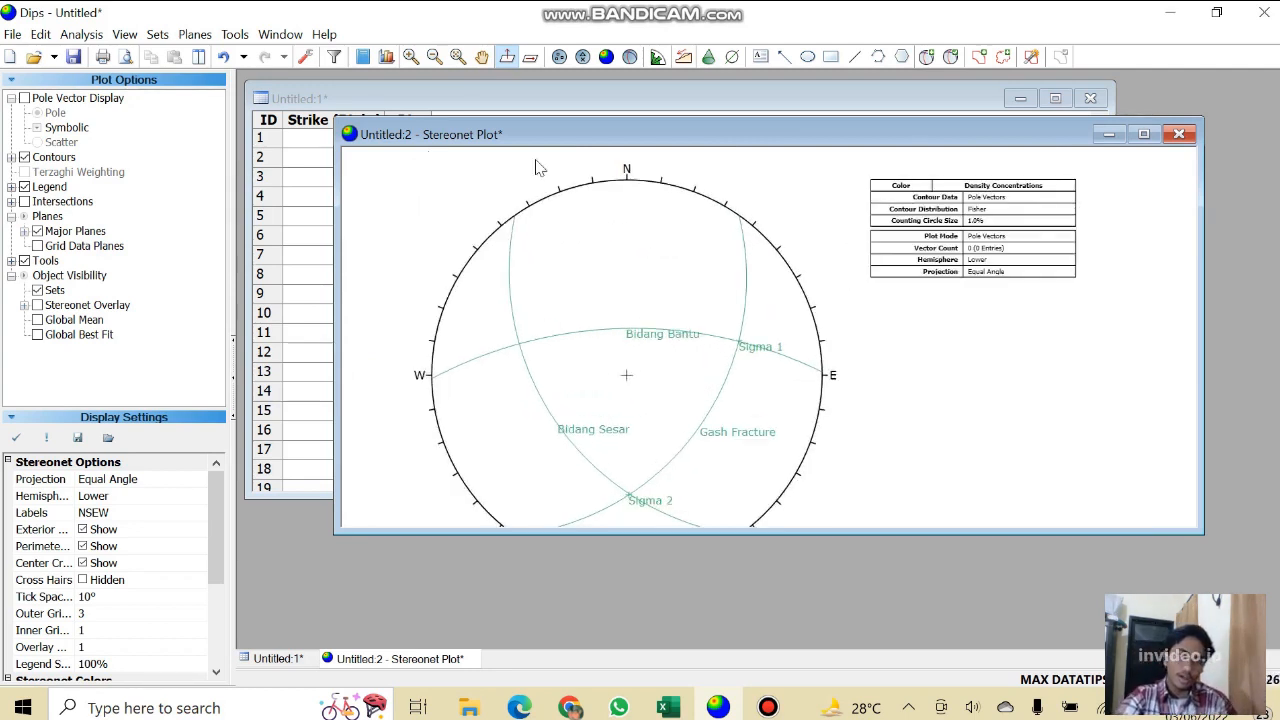
pyautogui.click(241, 33)
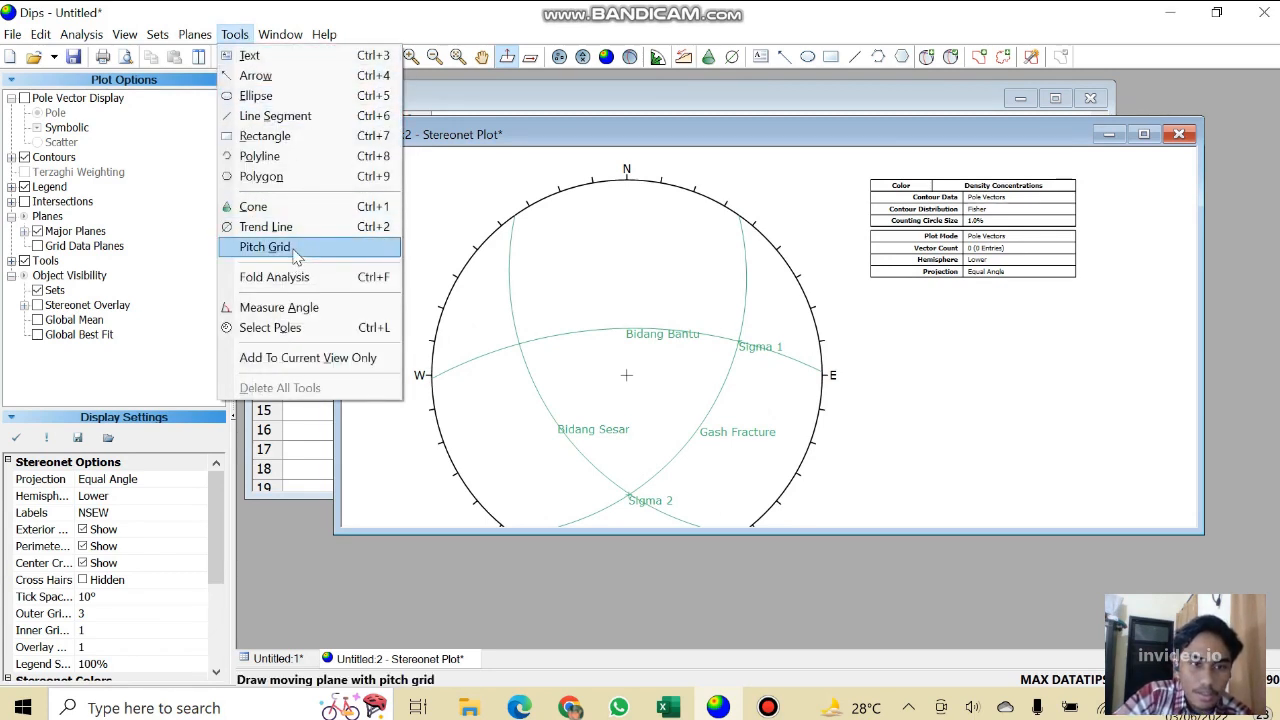
pyautogui.click(266, 247)
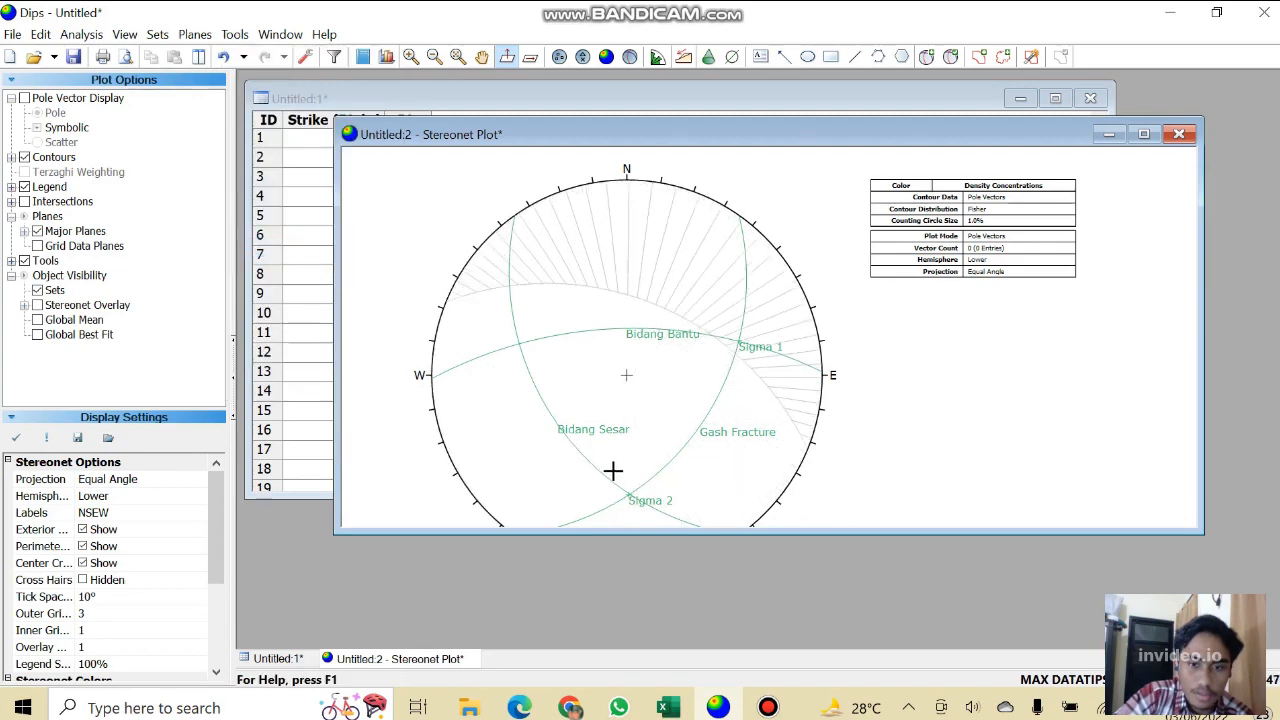
pyautogui.moveTo(768, 707)
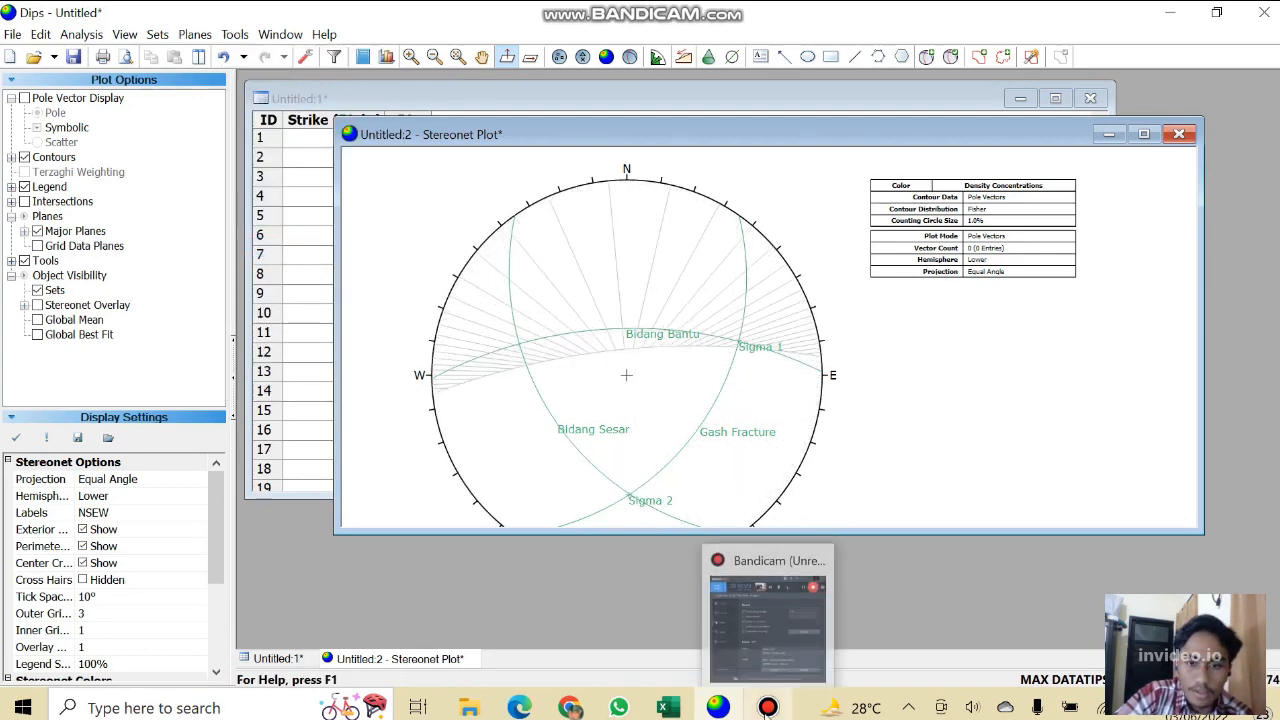
pyautogui.click(768, 625)
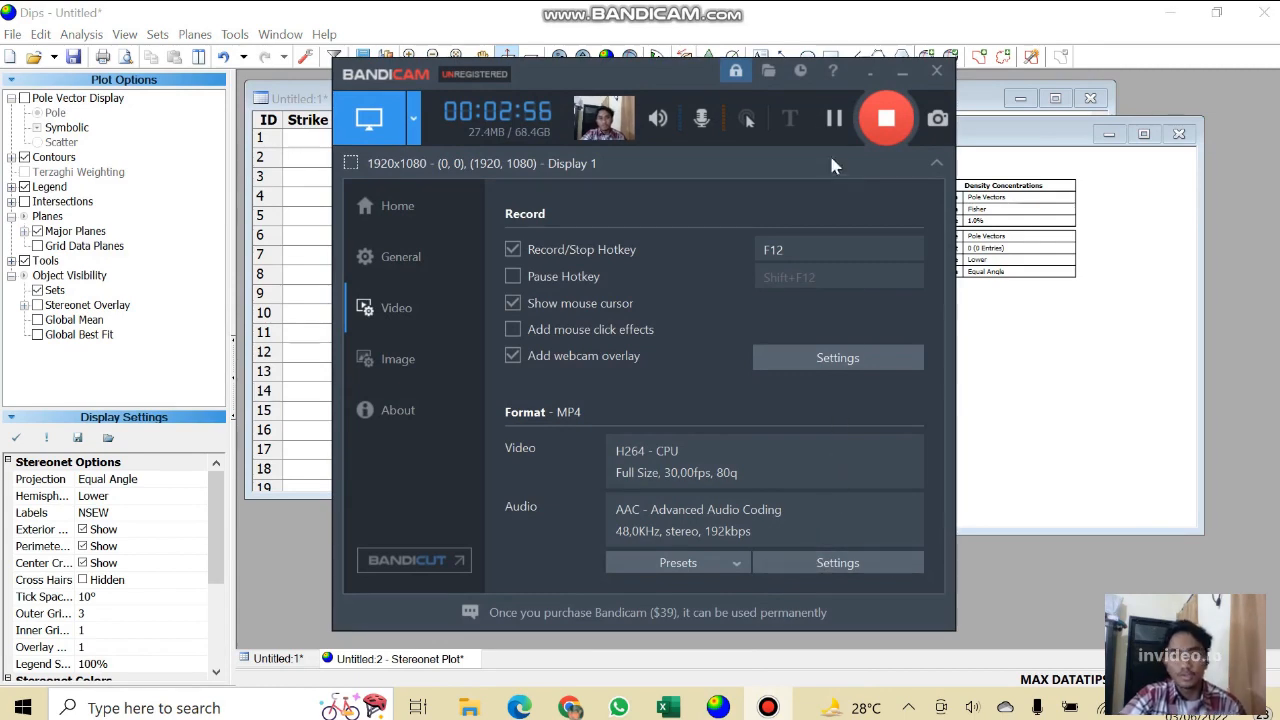
pyautogui.click(903, 76)
# Place a pitch grid with its pole on the Sigma 2 point, aligned with the Bidang Bantu plane.
pyautogui.scroll(3, 663, 335)
pyautogui.scroll(-3, 668, 368)
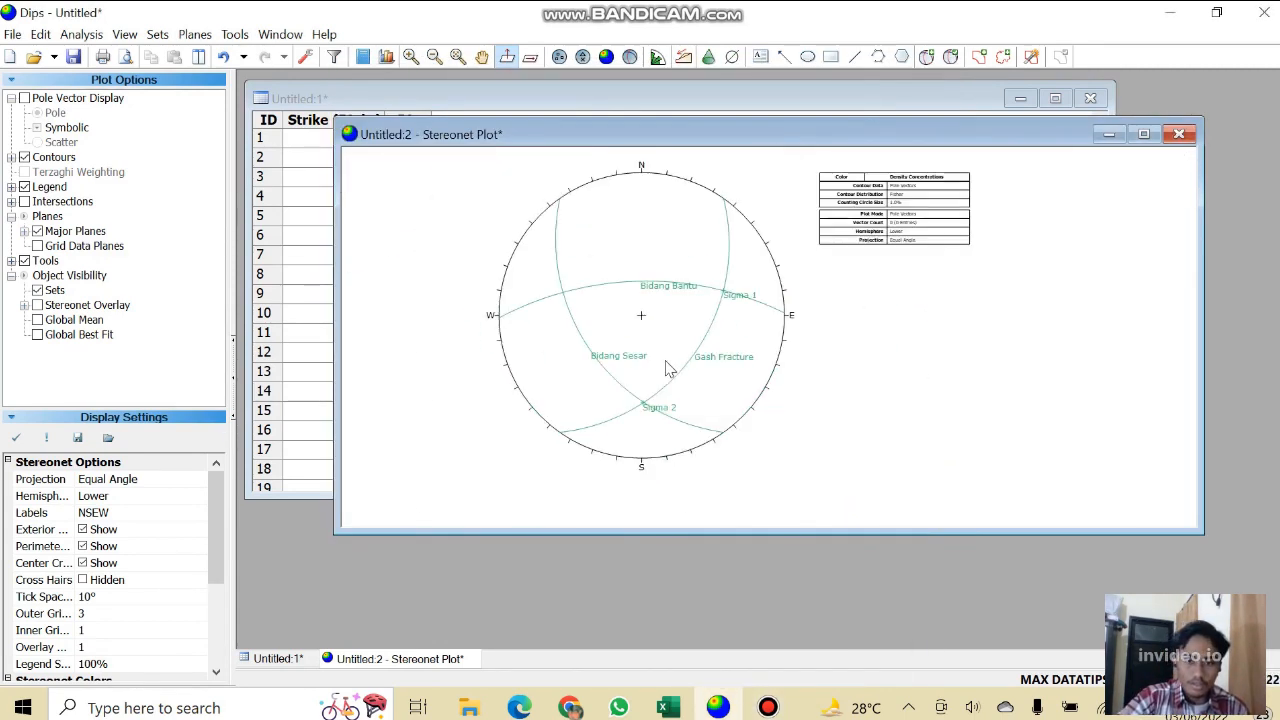
pyautogui.scroll(4, 668, 368)
pyautogui.click(235, 34)
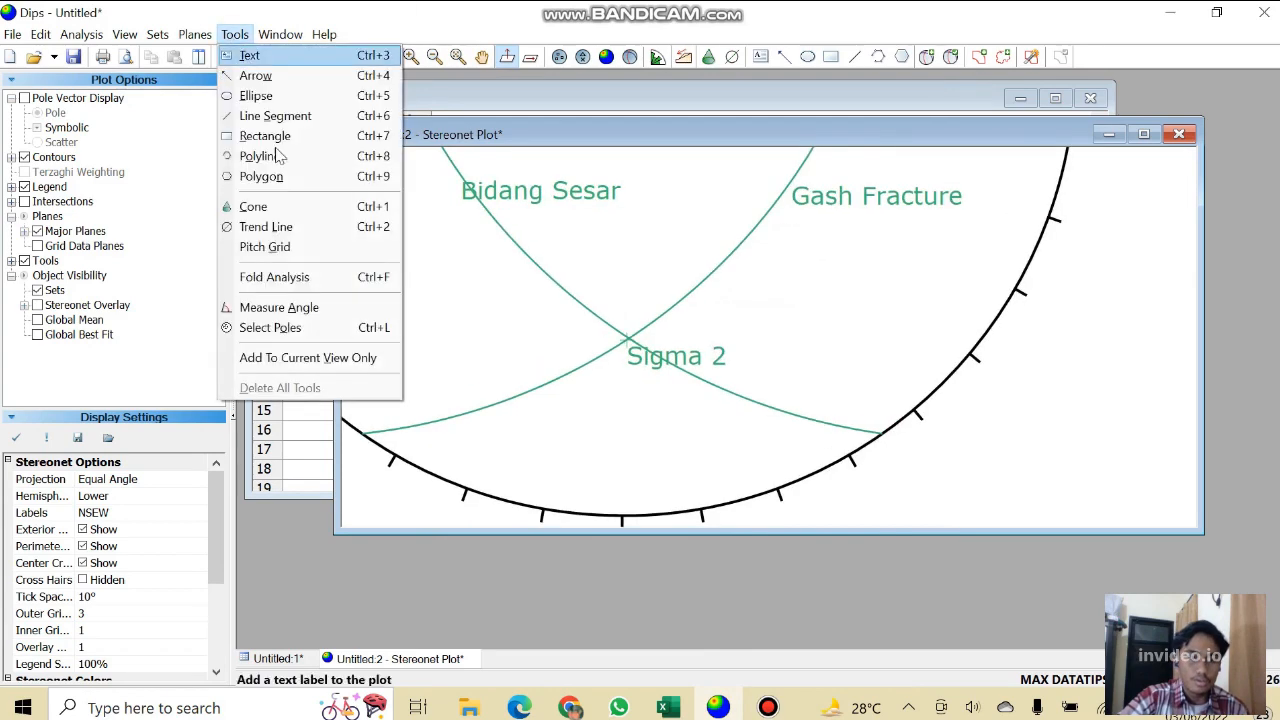
pyautogui.press('Escape')
pyautogui.scroll(4, 683, 309)
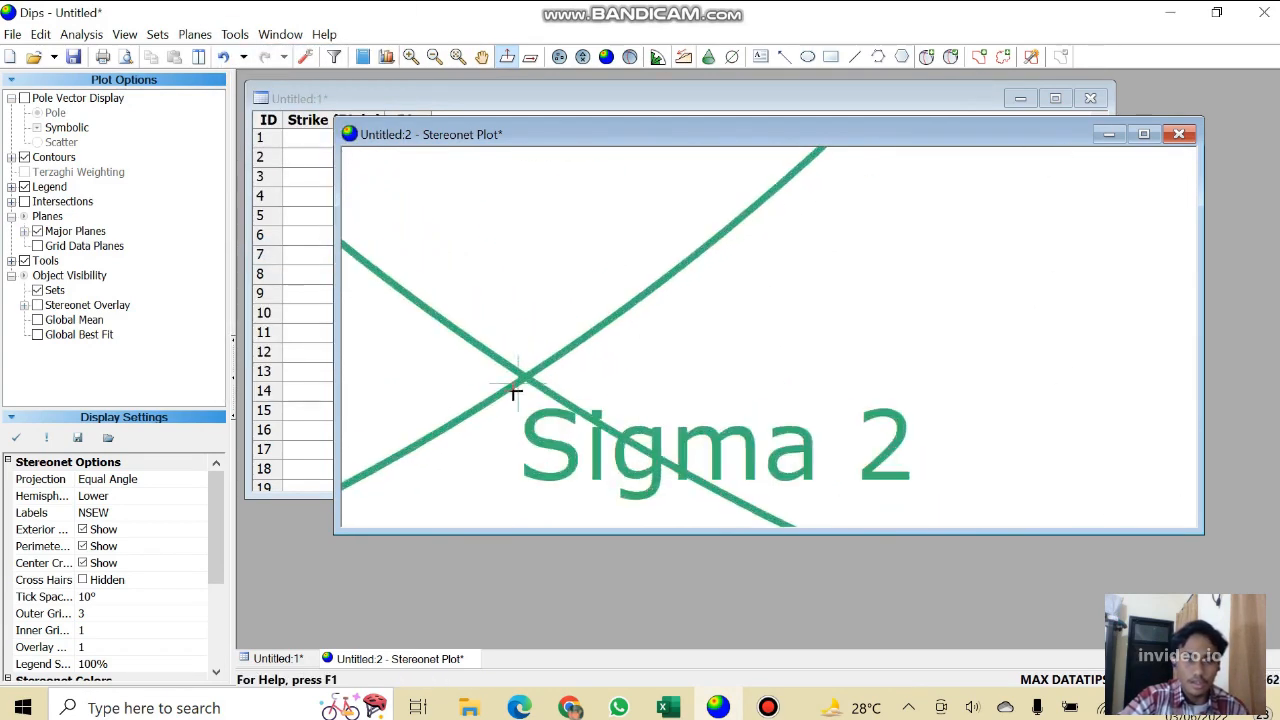
pyautogui.scroll(2, 429, 405)
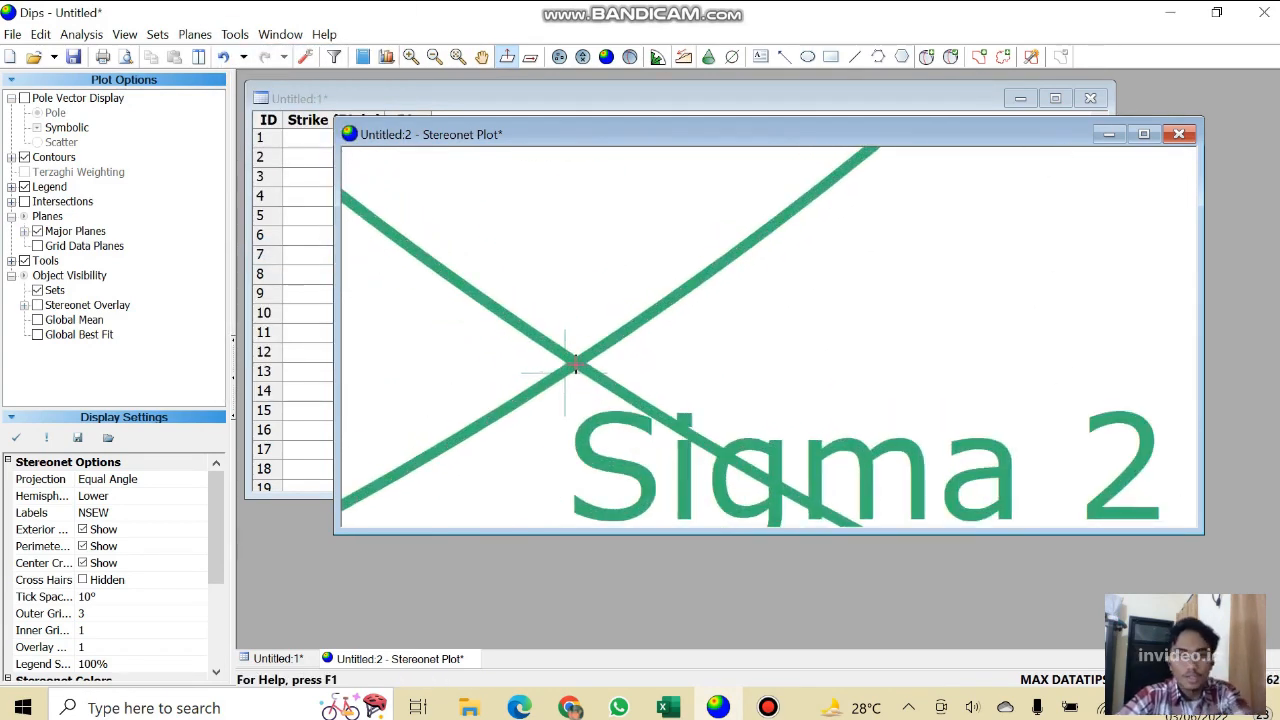
pyautogui.scroll(-6, 580, 366)
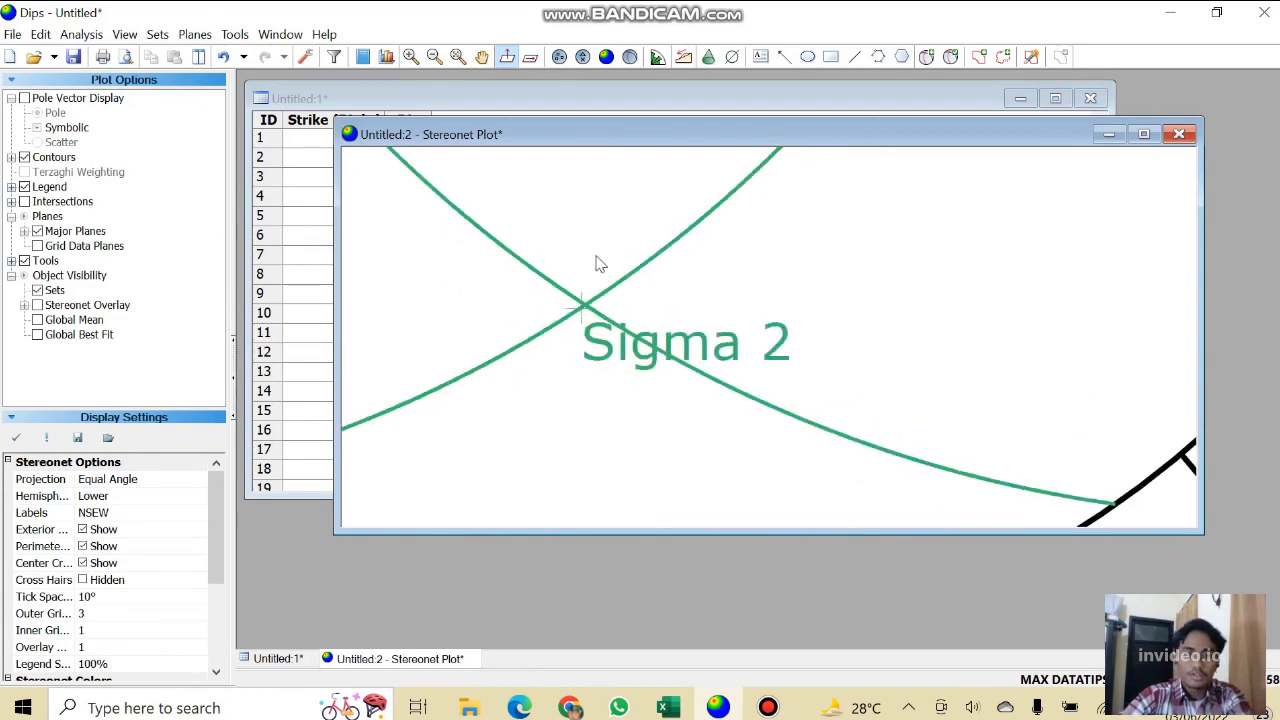
# Add a user plane labelled Sigma 3 on the Bidang Bantu arc at strike/dip 35/41, with its pole shown and its plane hidden.
pyautogui.click(481, 56)
pyautogui.moveTo(681, 362); pyautogui.dragTo(689, 414)
pyautogui.moveTo(660, 250)
pyautogui.mouseDown()
pyautogui.moveTo(671, 456)
pyautogui.moveTo(676, 336)
pyautogui.moveTo(691, 358)
pyautogui.mouseUp()
pyautogui.scroll(2, 886, 380)
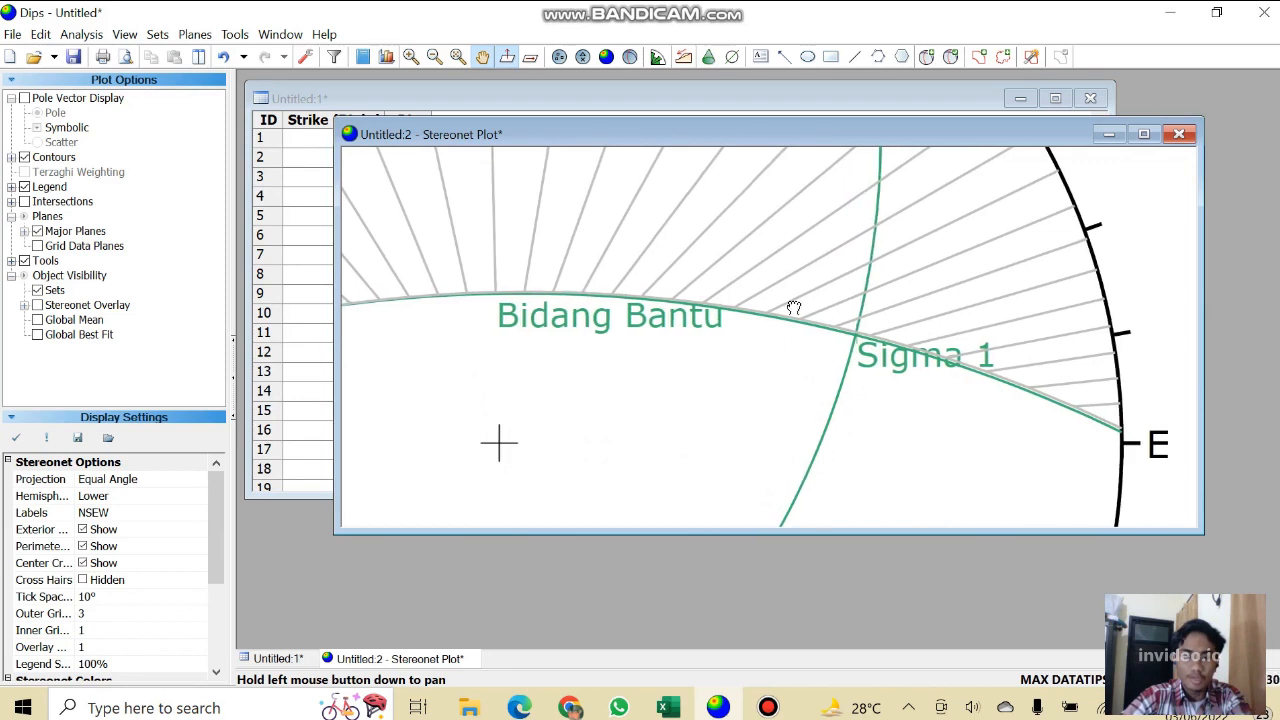
pyautogui.moveTo(793, 308); pyautogui.dragTo(1009, 336)
pyautogui.click(926, 57)
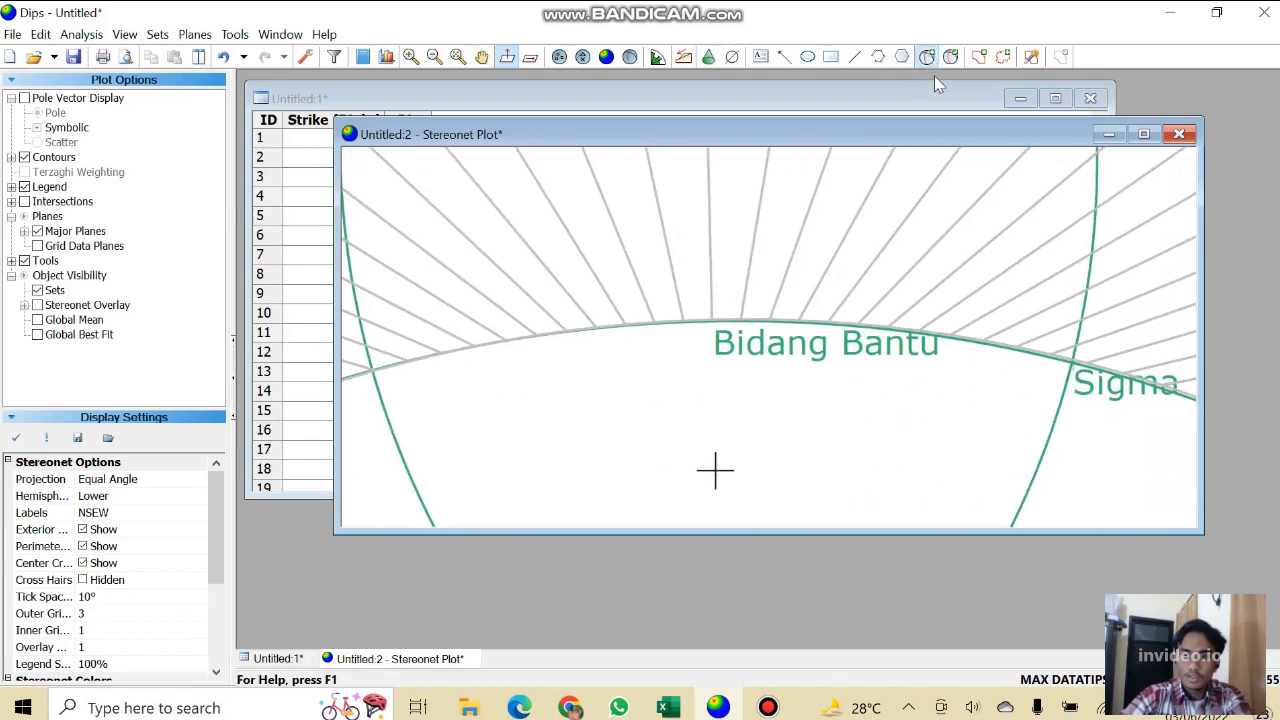
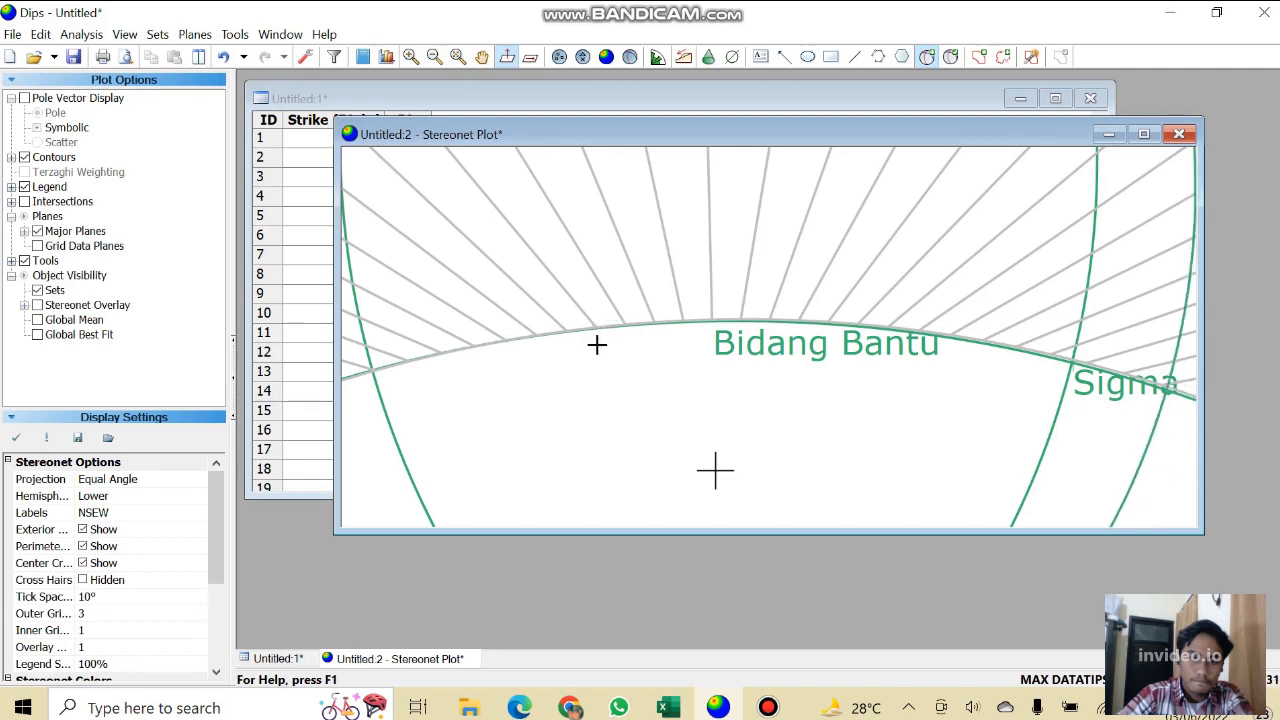
pyautogui.click(524, 340)
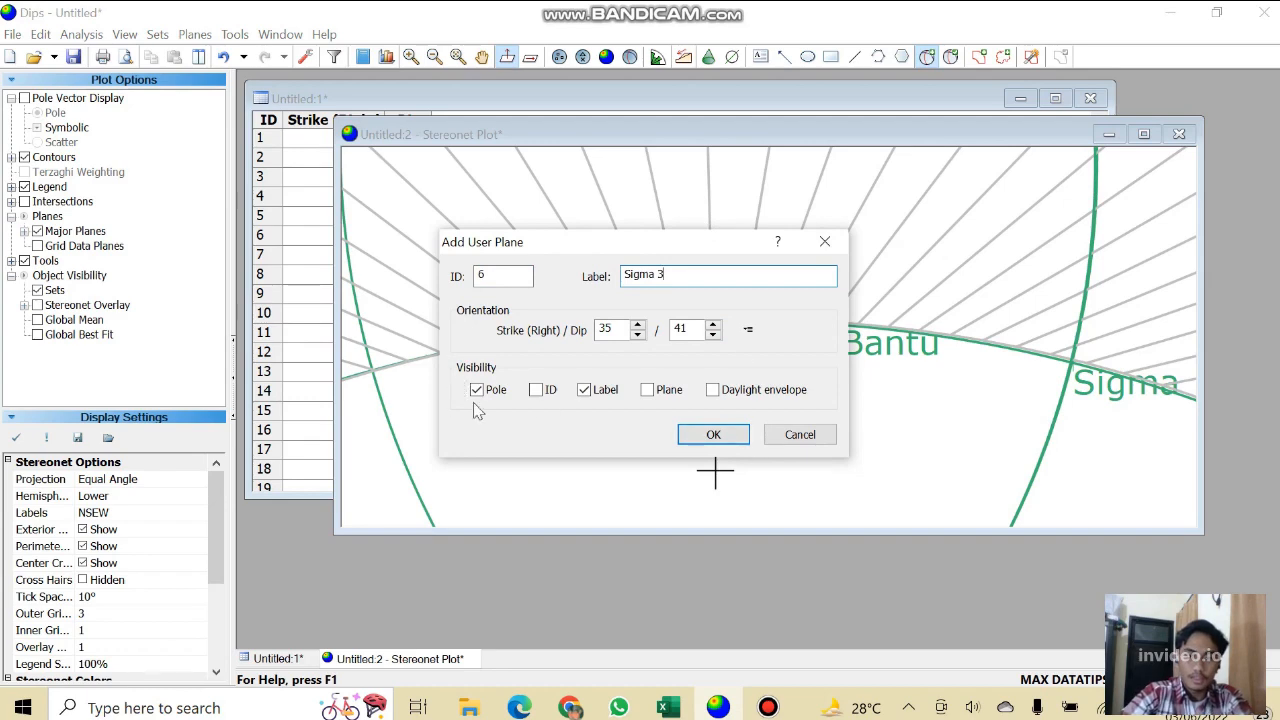
pyautogui.click(737, 436)
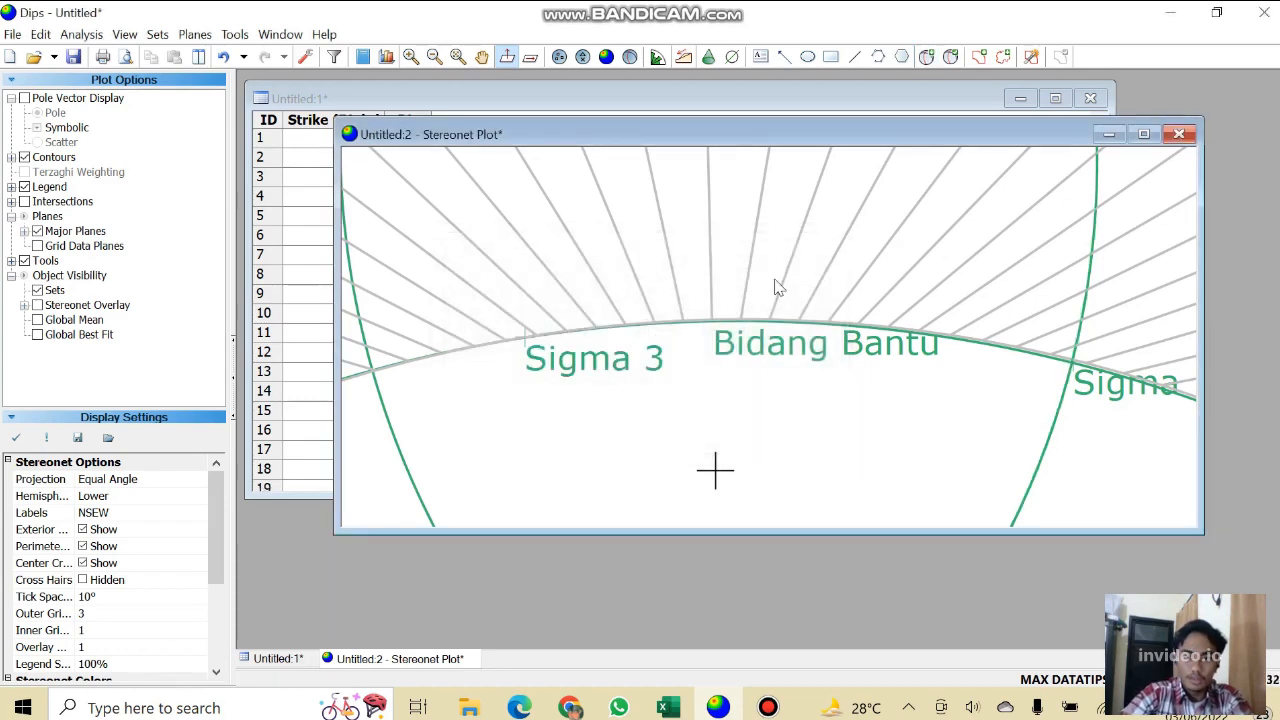
# Measure the angle between the Sigma 3 and Sigma 1 points along the Bidang Bantu arc.
pyautogui.click(235, 34)
pyautogui.click(270, 307)
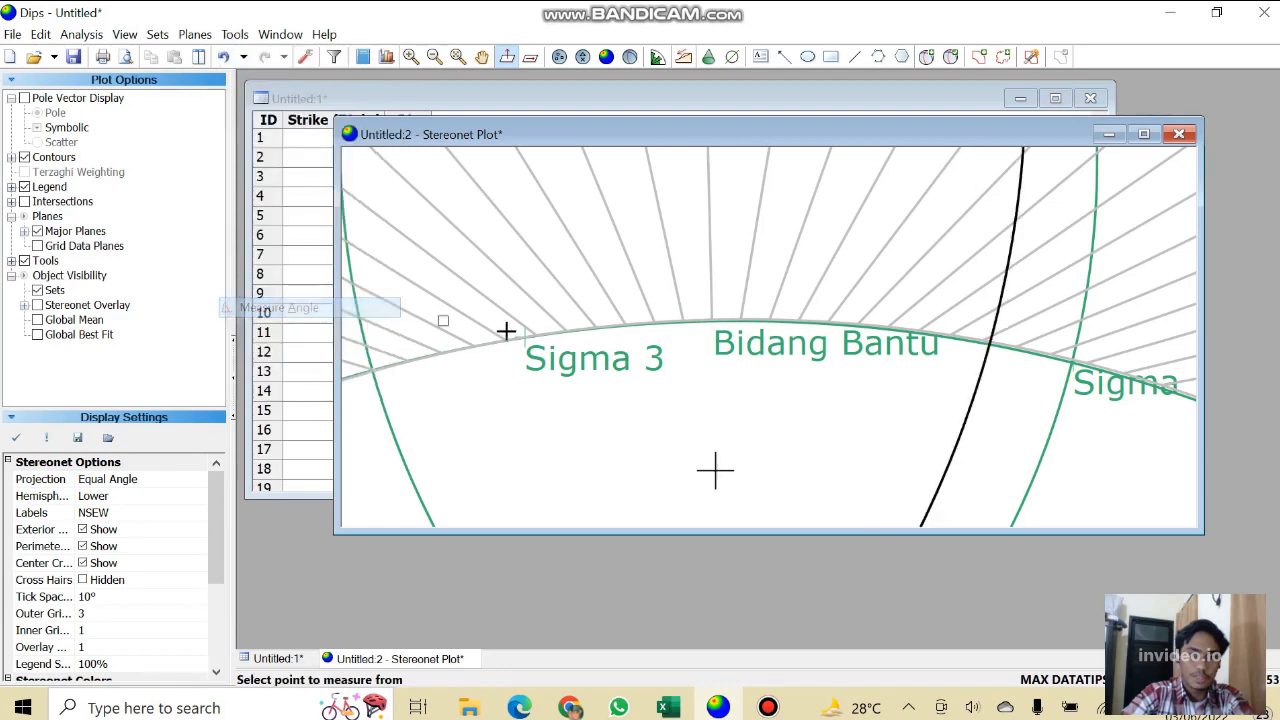
pyautogui.click(526, 338)
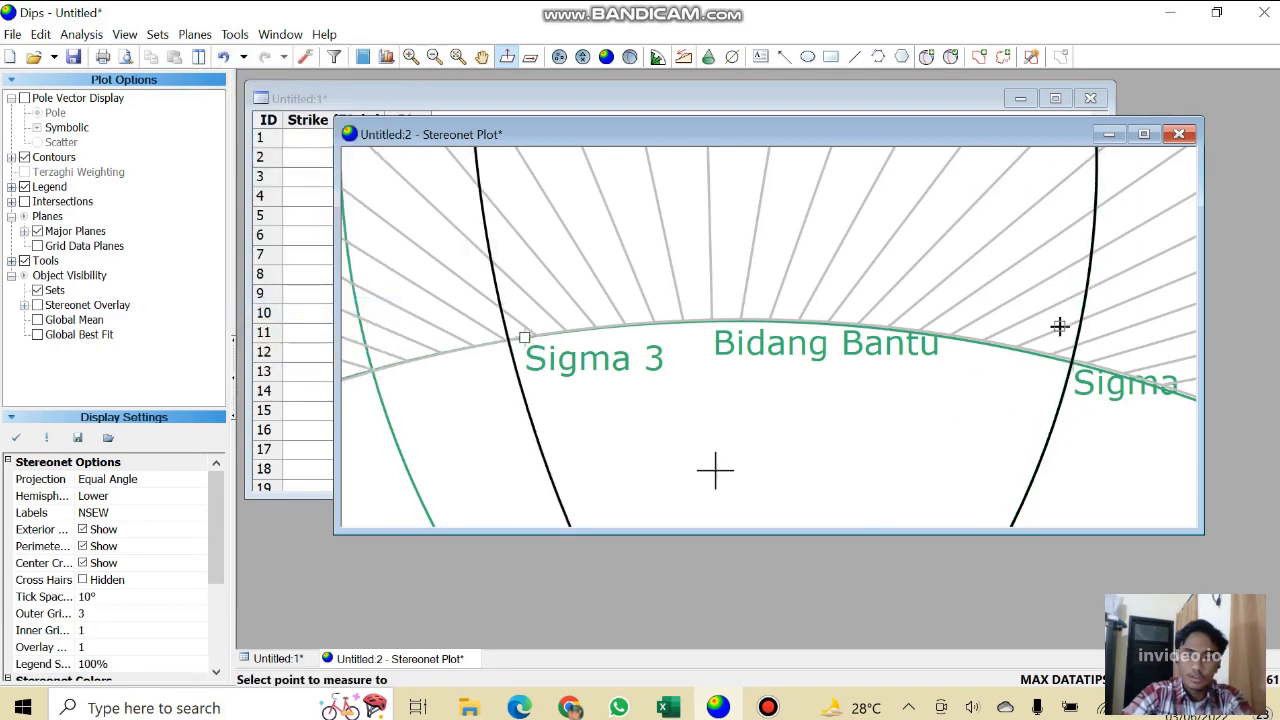
pyautogui.click(1077, 368)
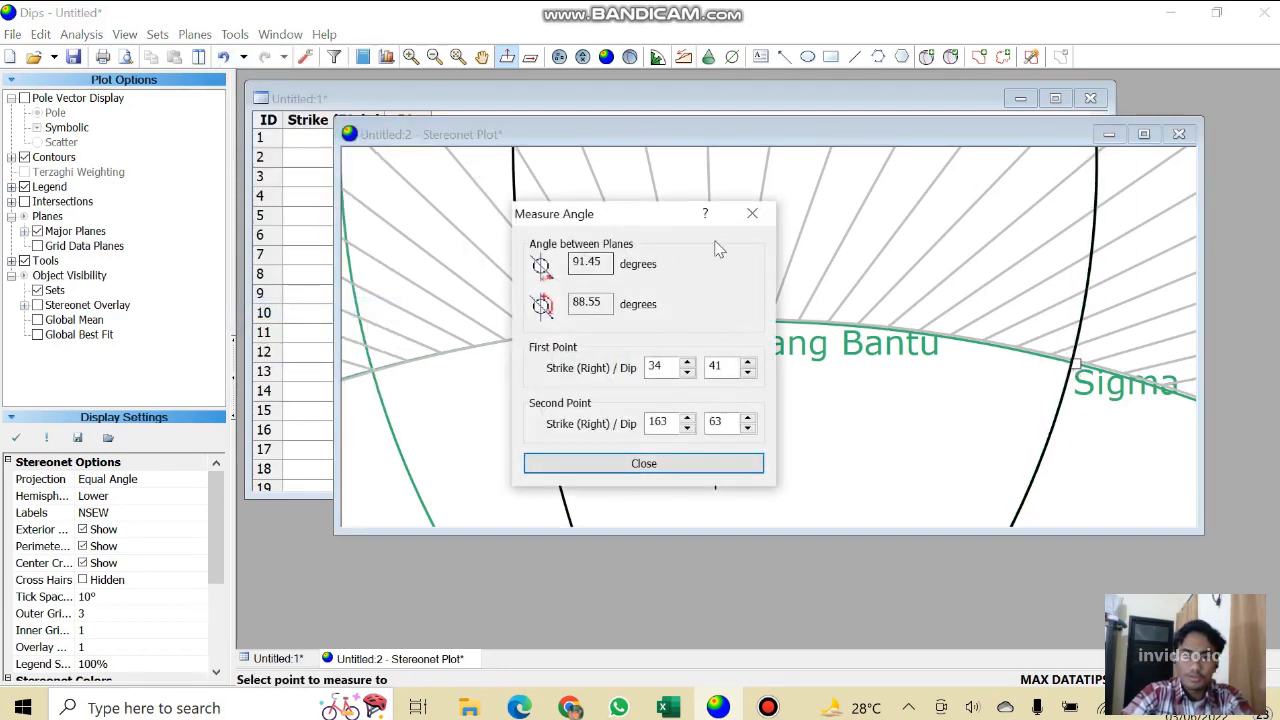
pyautogui.click(752, 216)
pyautogui.scroll(2, 655, 318)
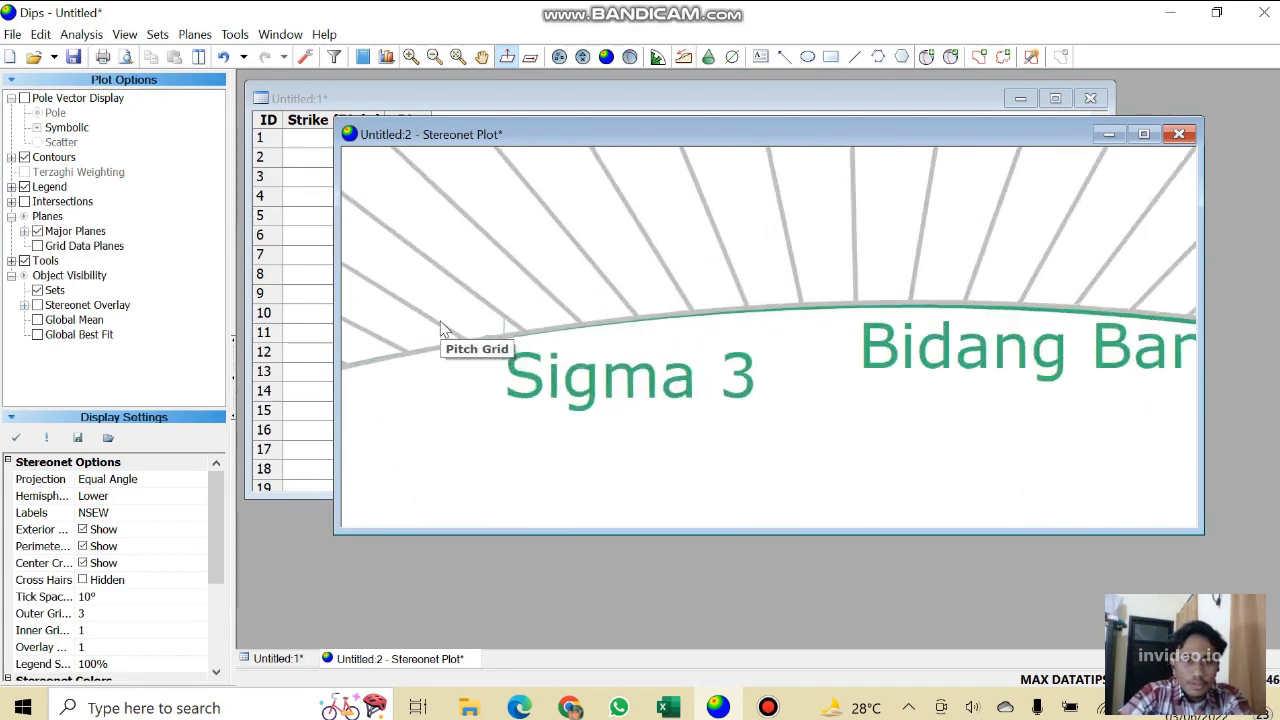
# Delete all tools from the stereonet to remove the pitch grid.
pyautogui.scroll(-5, 689, 255)
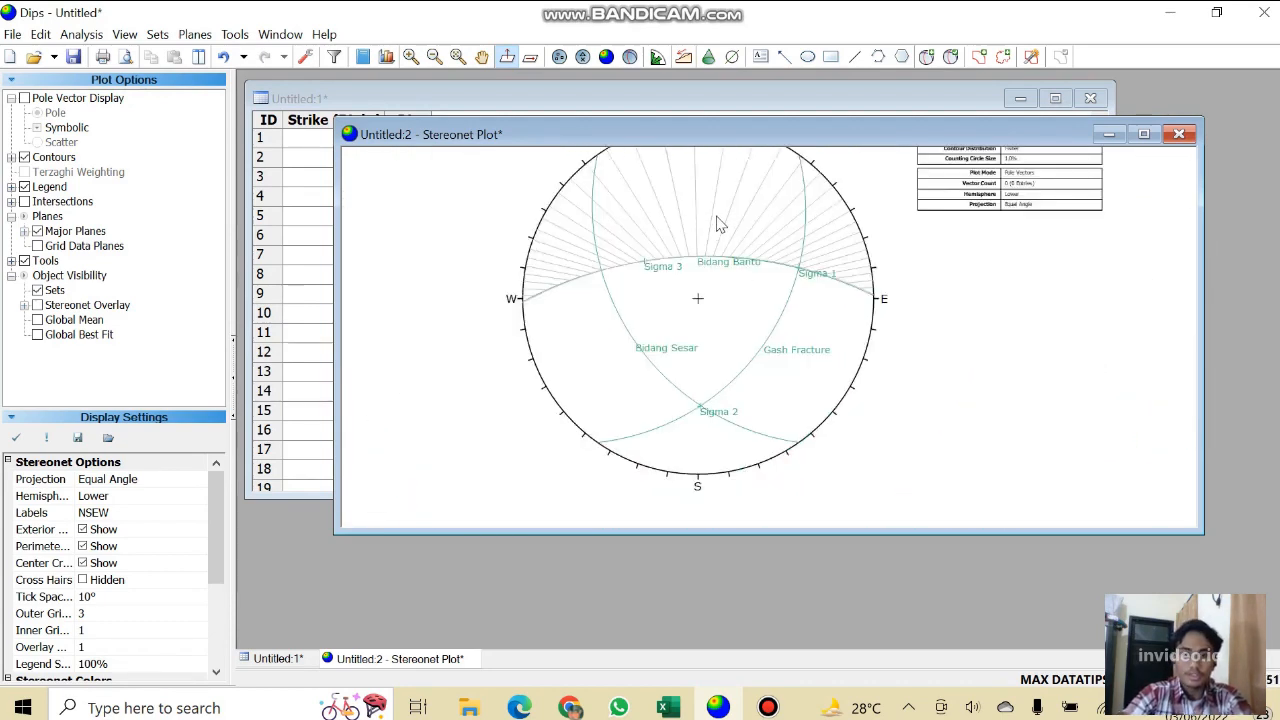
pyautogui.scroll(1, 716, 224)
pyautogui.click(279, 34)
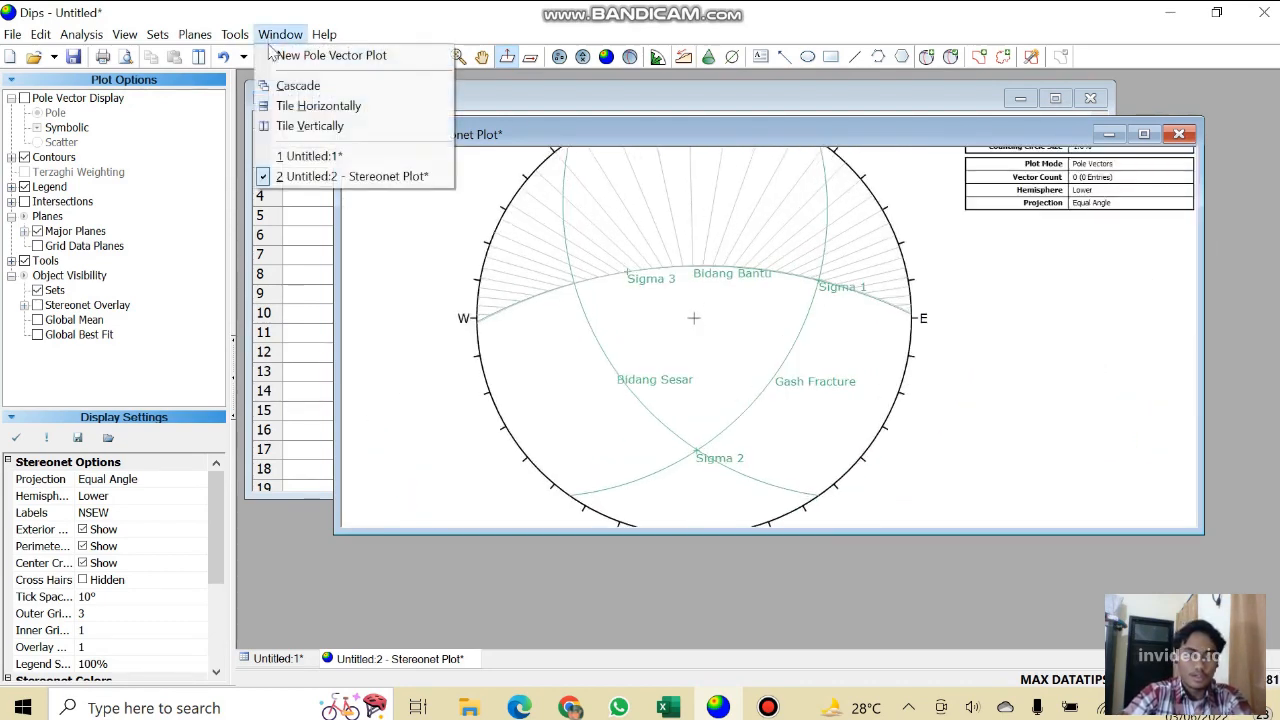
pyautogui.moveTo(235, 34)
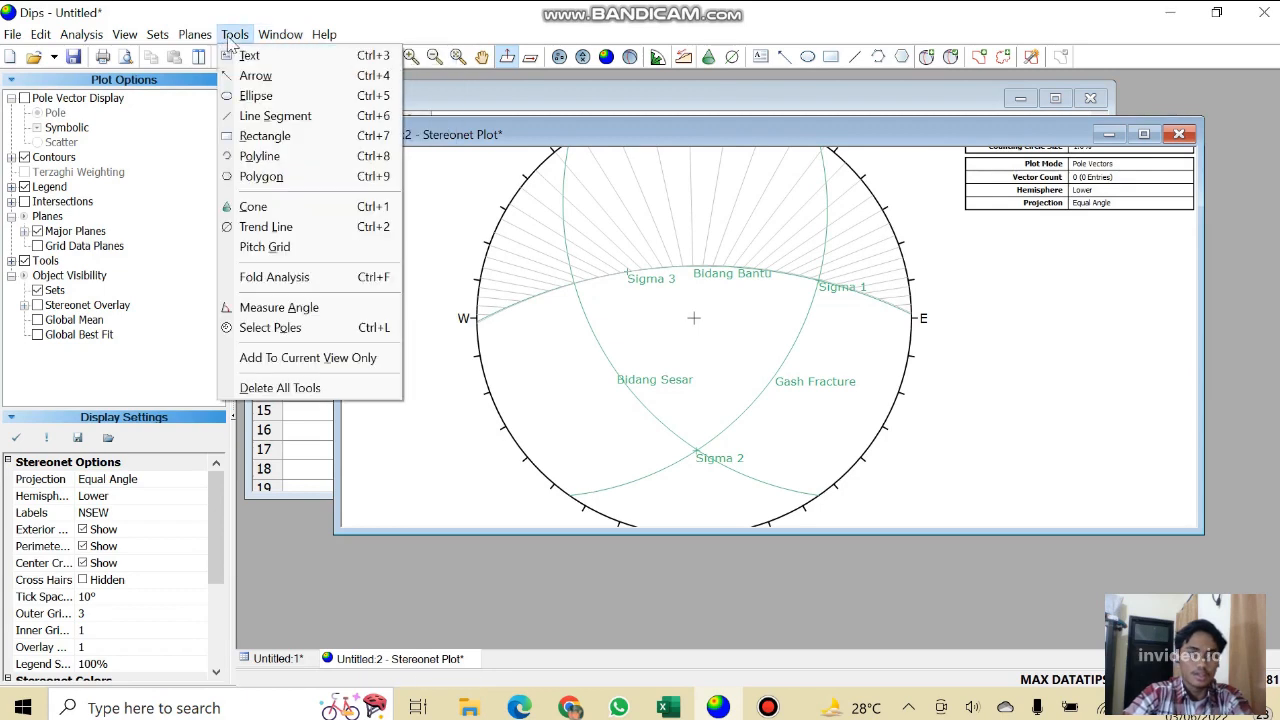
pyautogui.click(305, 388)
pyautogui.scroll(-2, 674, 200)
pyautogui.scroll(2, 670, 205)
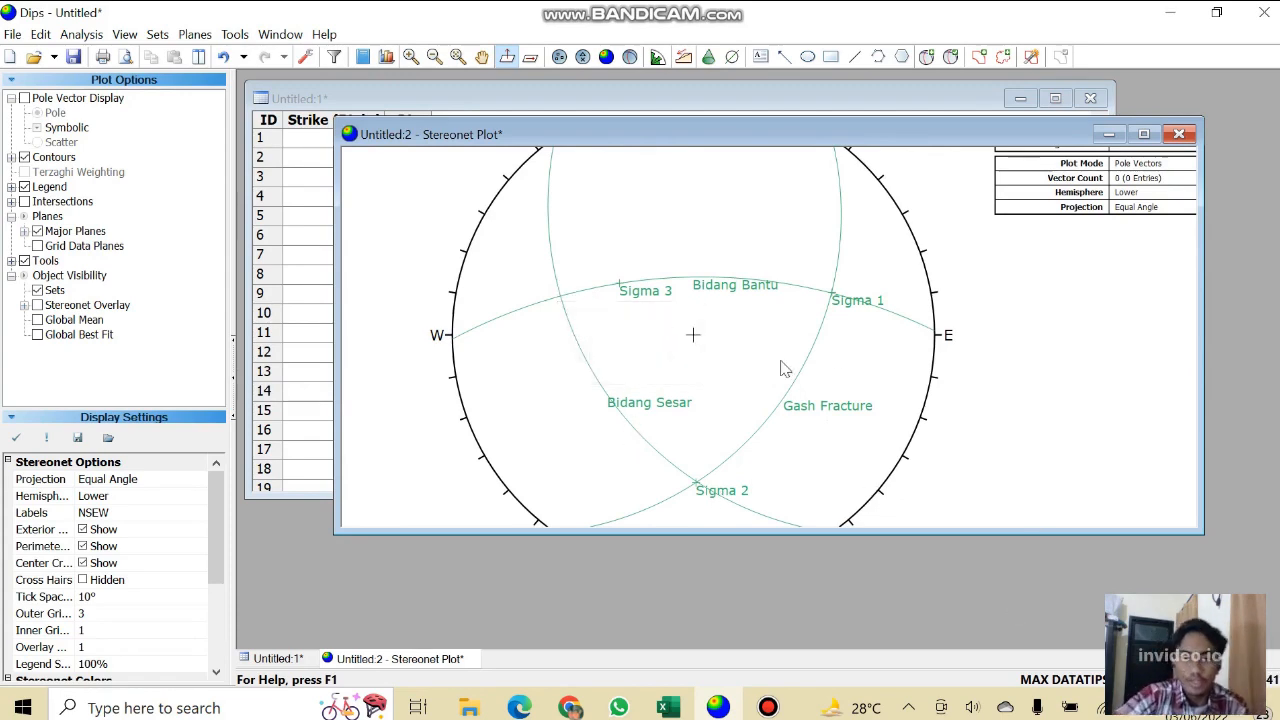
# Enlarge the stereonet plot window downwards, to the left and upwards so the whole net fits with its legend.
pyautogui.scroll(-3, 784, 369)
pyautogui.moveTo(767, 533); pyautogui.dragTo(767, 644)
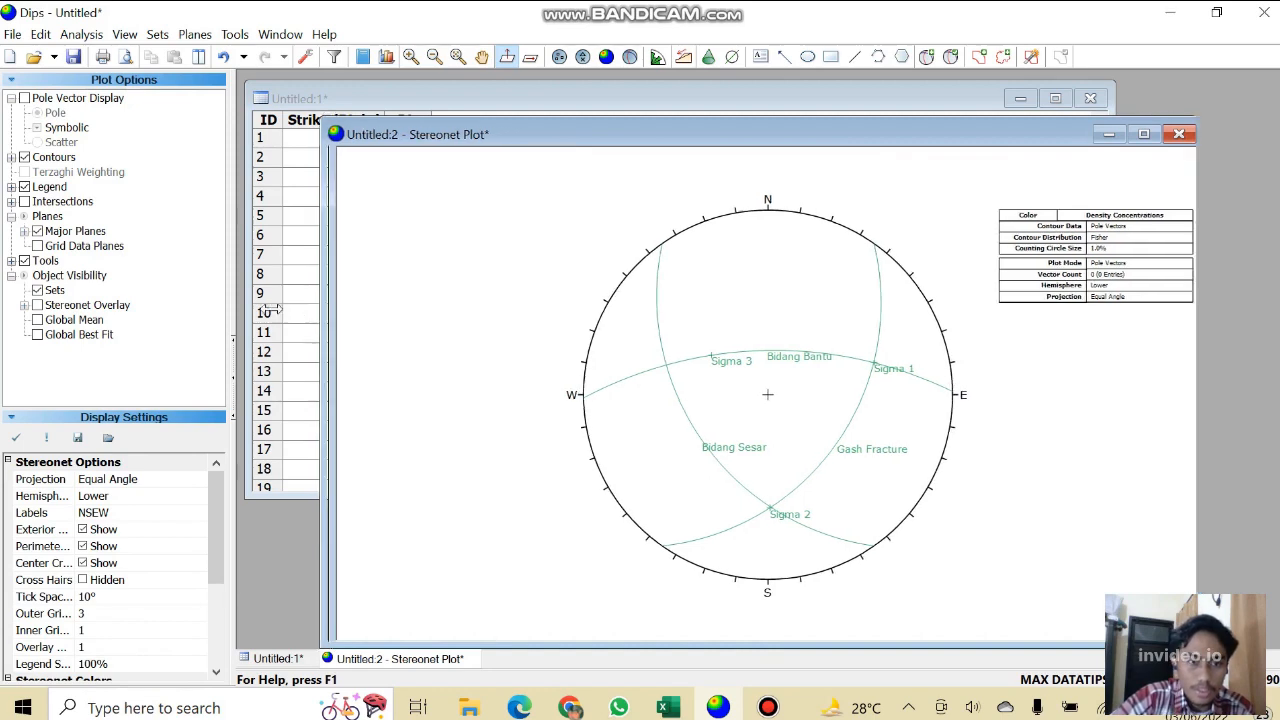
pyautogui.moveTo(333, 318); pyautogui.dragTo(249, 318)
pyautogui.moveTo(432, 124); pyautogui.dragTo(432, 90)
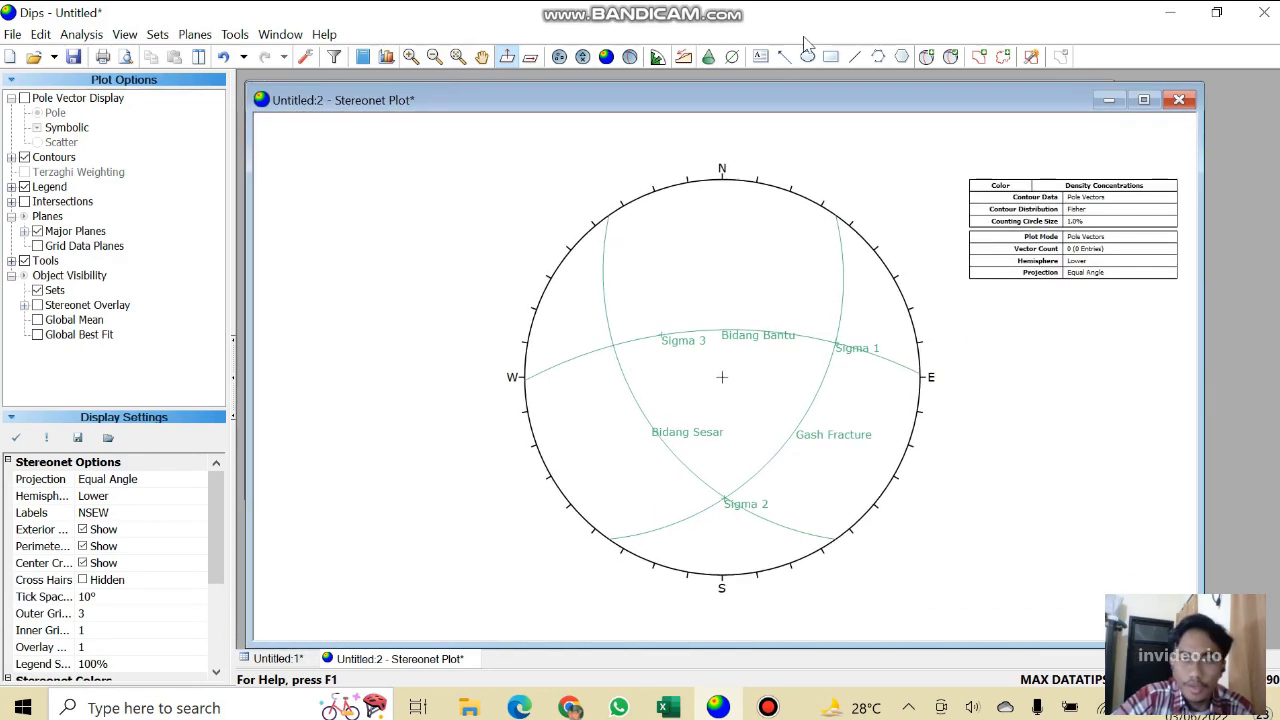
# Edit the user planes, colouring the Gash Fracture plane brown-red and the Bidang Bantu plane blue-grey.
pyautogui.click(953, 57)
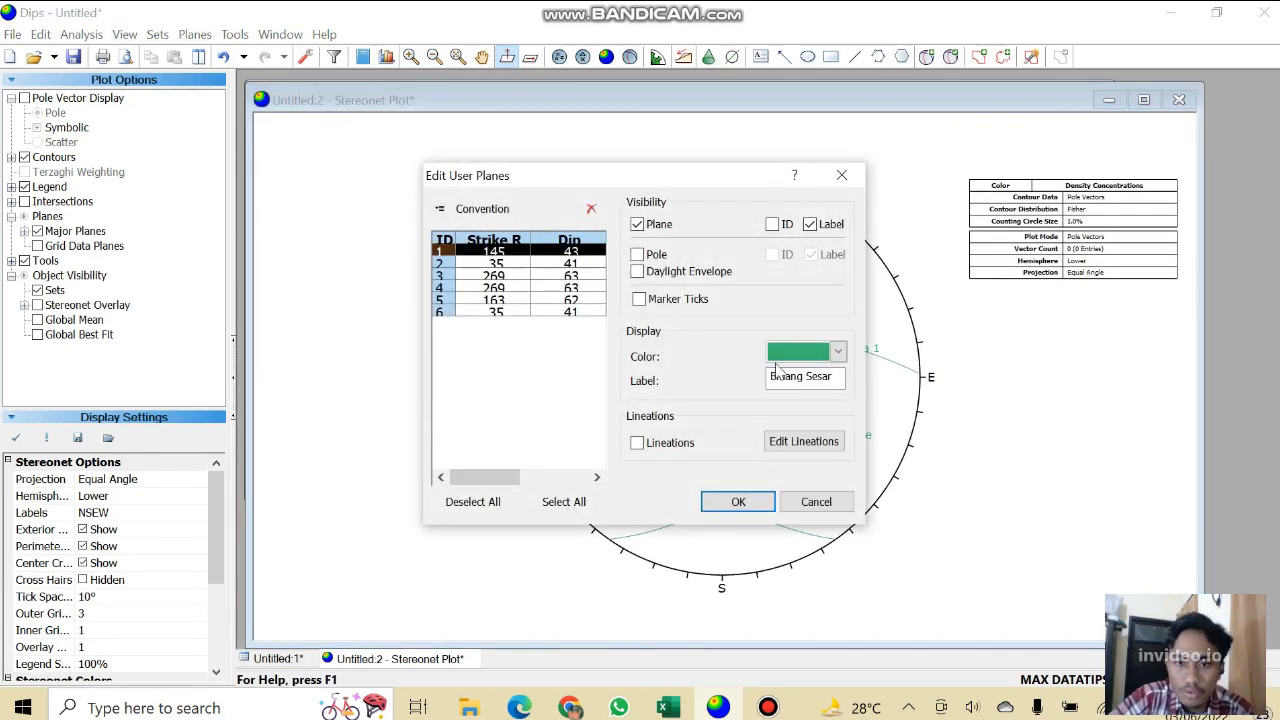
pyautogui.click(568, 263)
pyautogui.click(838, 351)
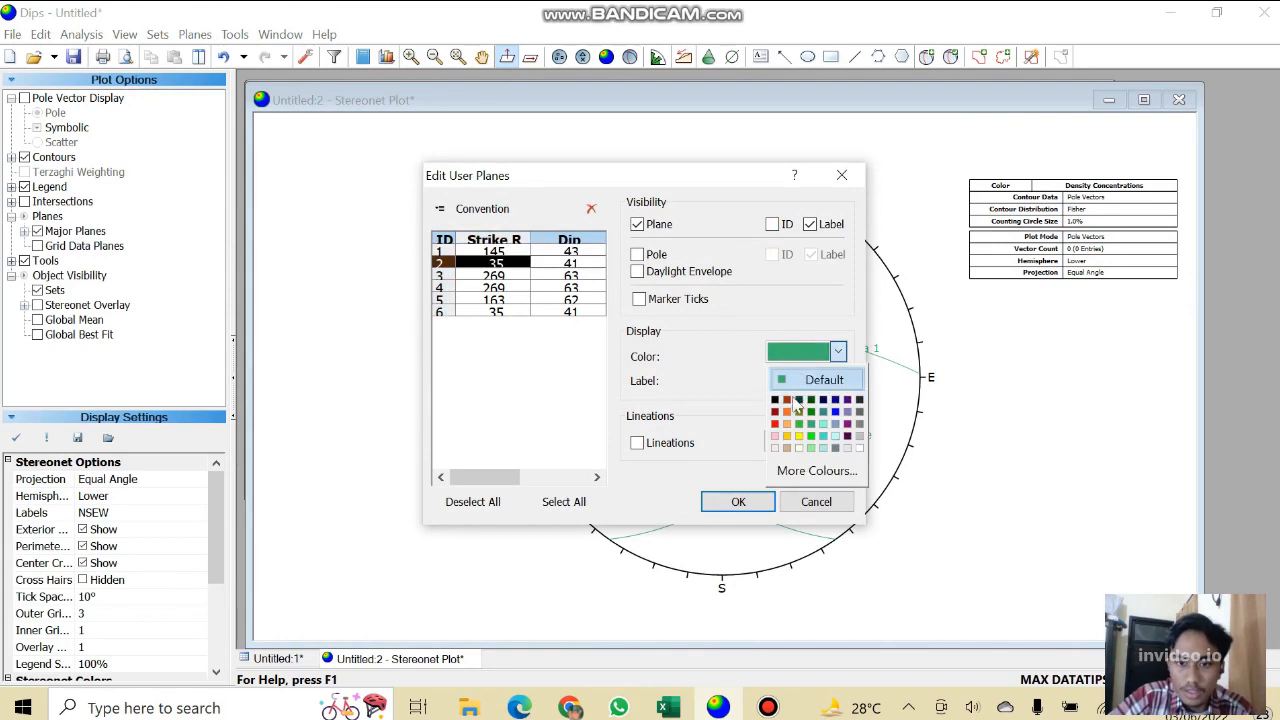
pyautogui.click(788, 401)
pyautogui.click(568, 275)
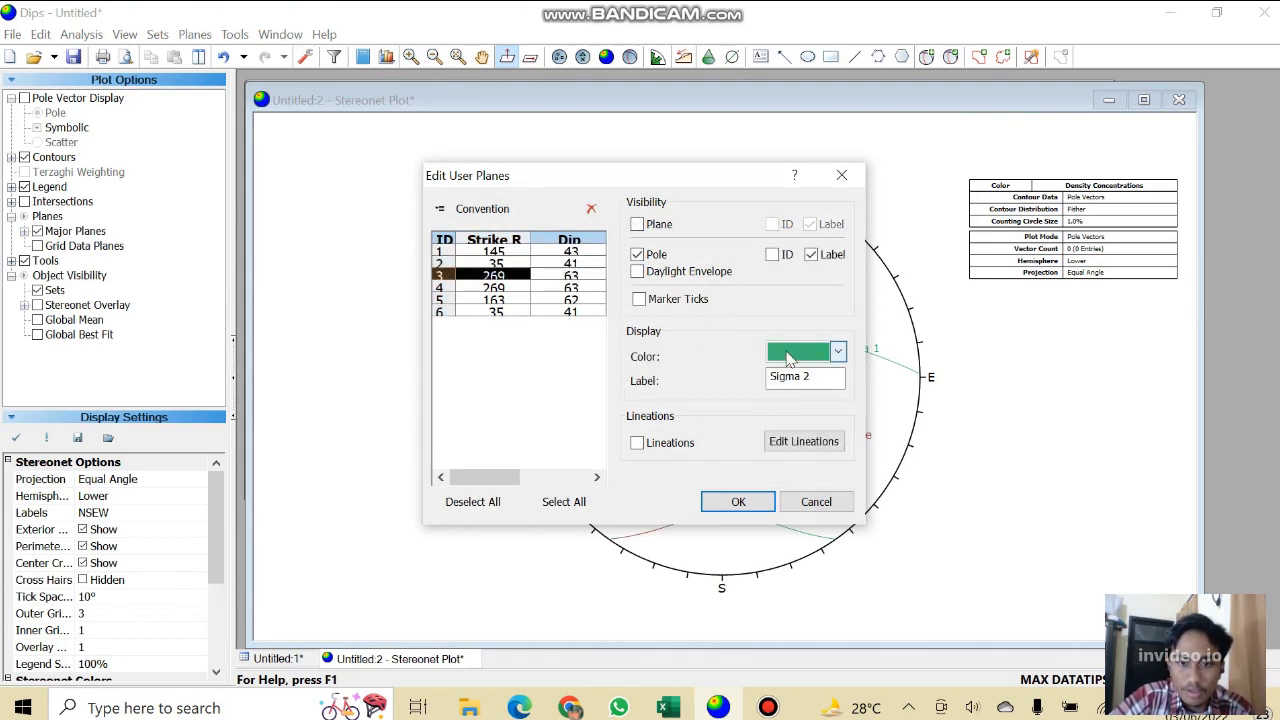
pyautogui.click(803, 355)
pyautogui.click(550, 288)
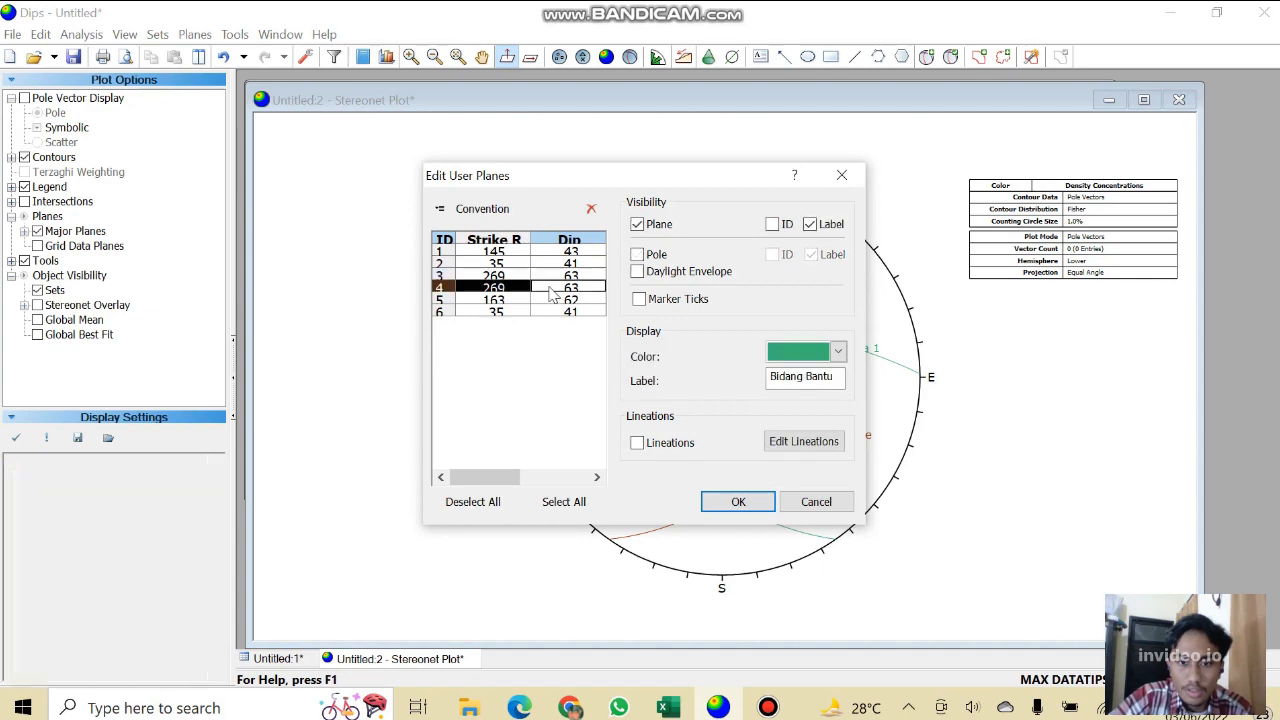
pyautogui.click(838, 351)
pyautogui.click(848, 412)
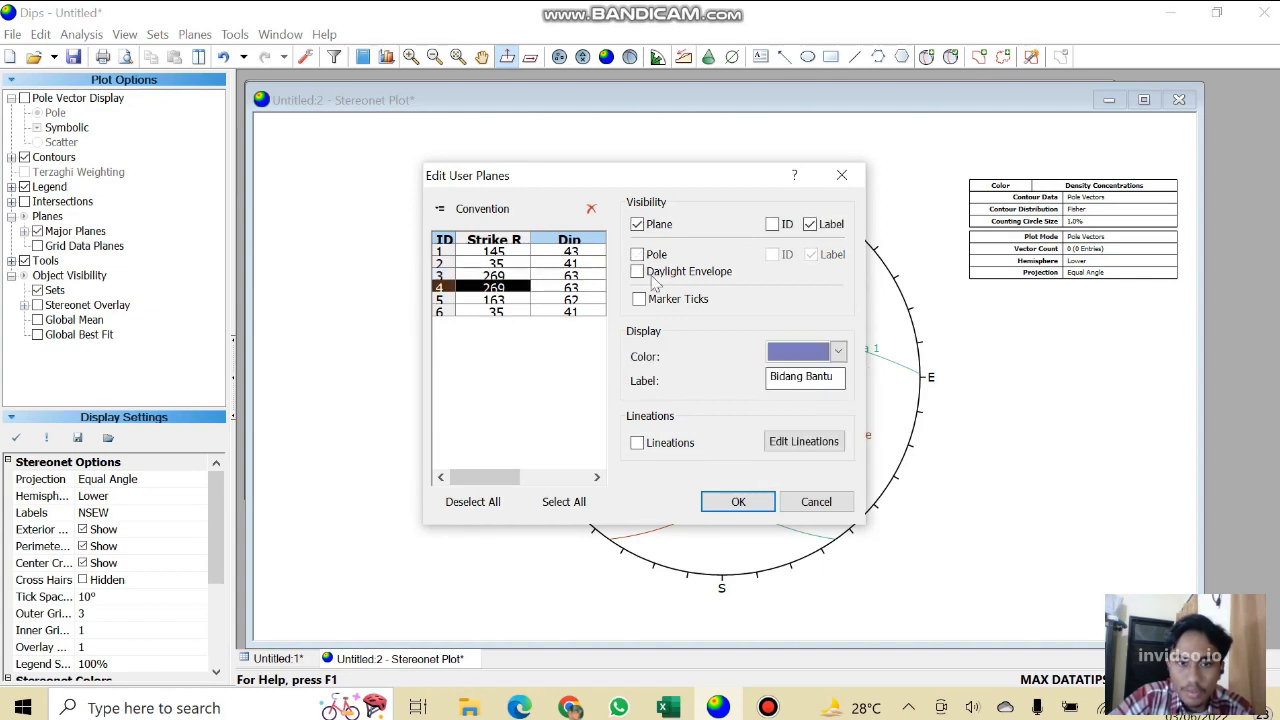
# Colour the Sigma 2, Sigma 1 and Sigma 3 user planes blue and apply the changes.
pyautogui.click(577, 252)
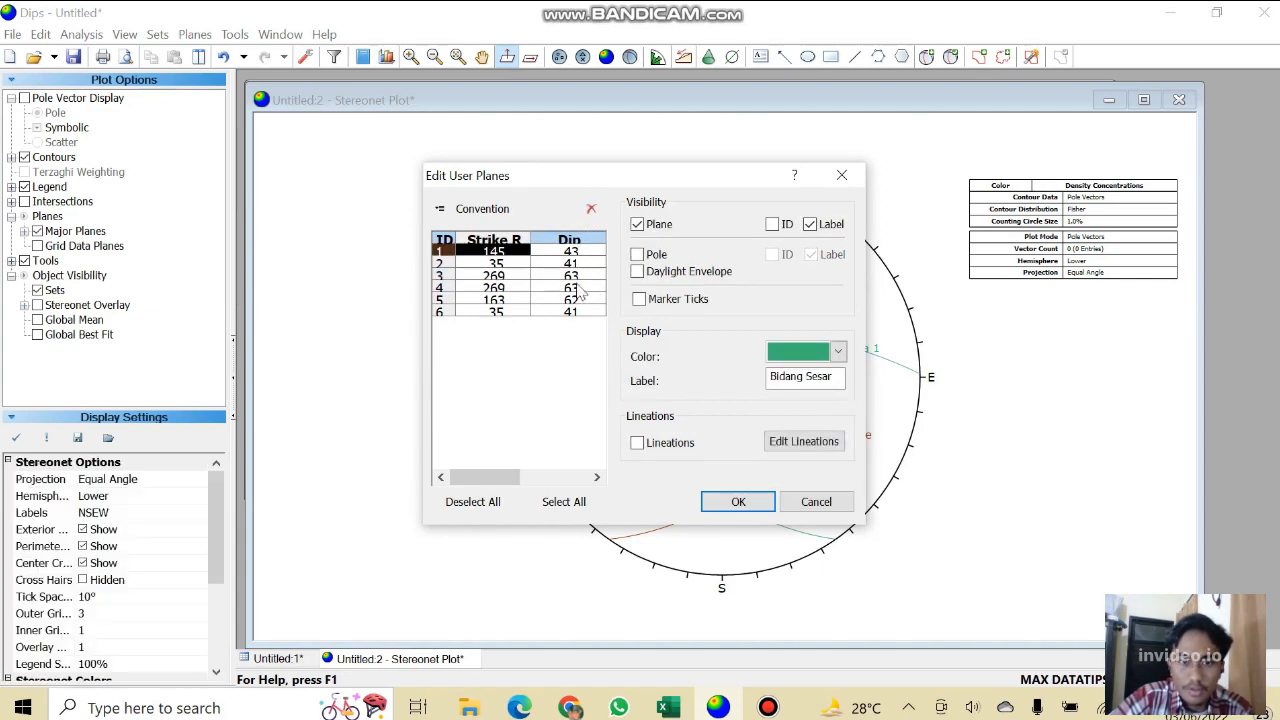
pyautogui.click(578, 276)
pyautogui.click(838, 351)
pyautogui.click(832, 405)
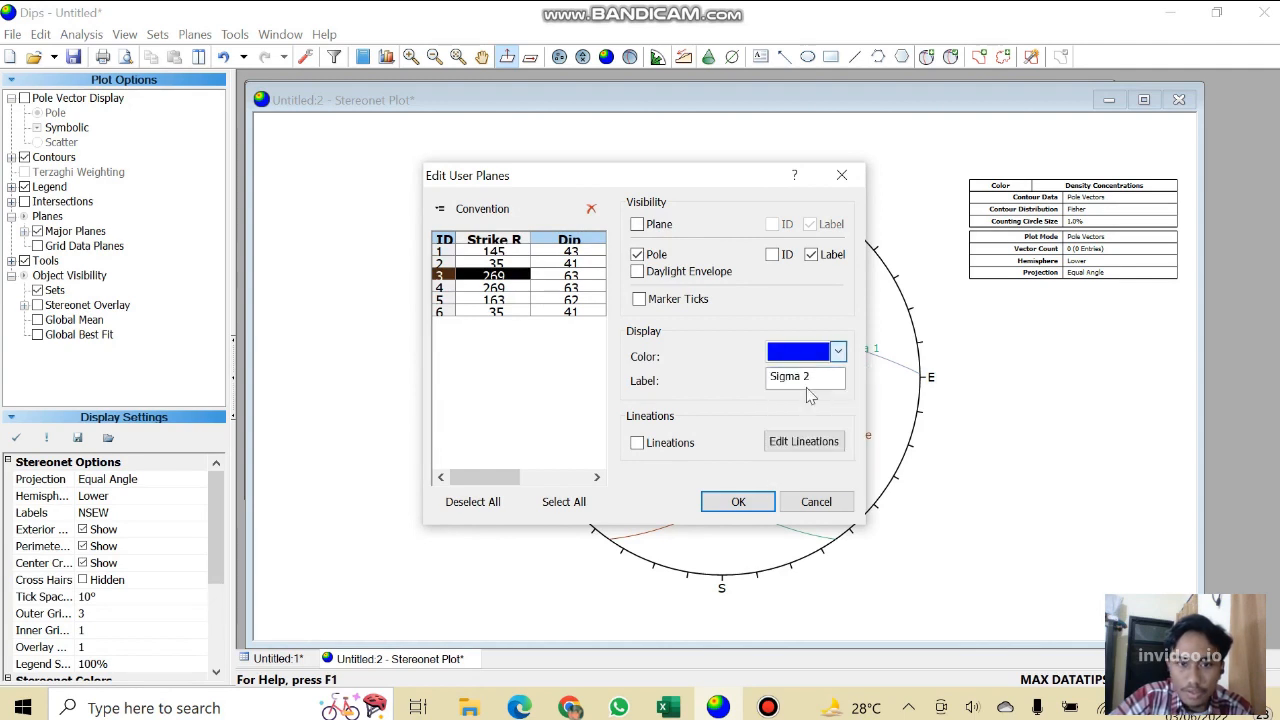
pyautogui.click(586, 290)
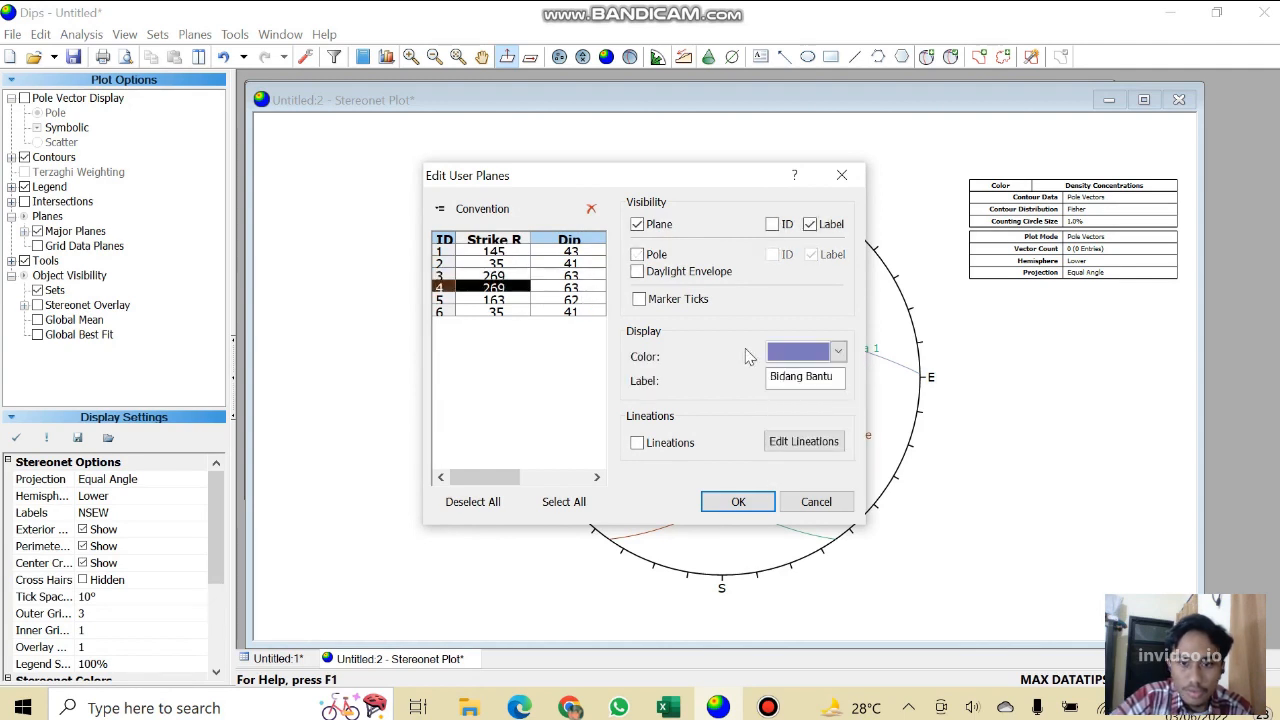
pyautogui.click(558, 300)
pyautogui.click(838, 351)
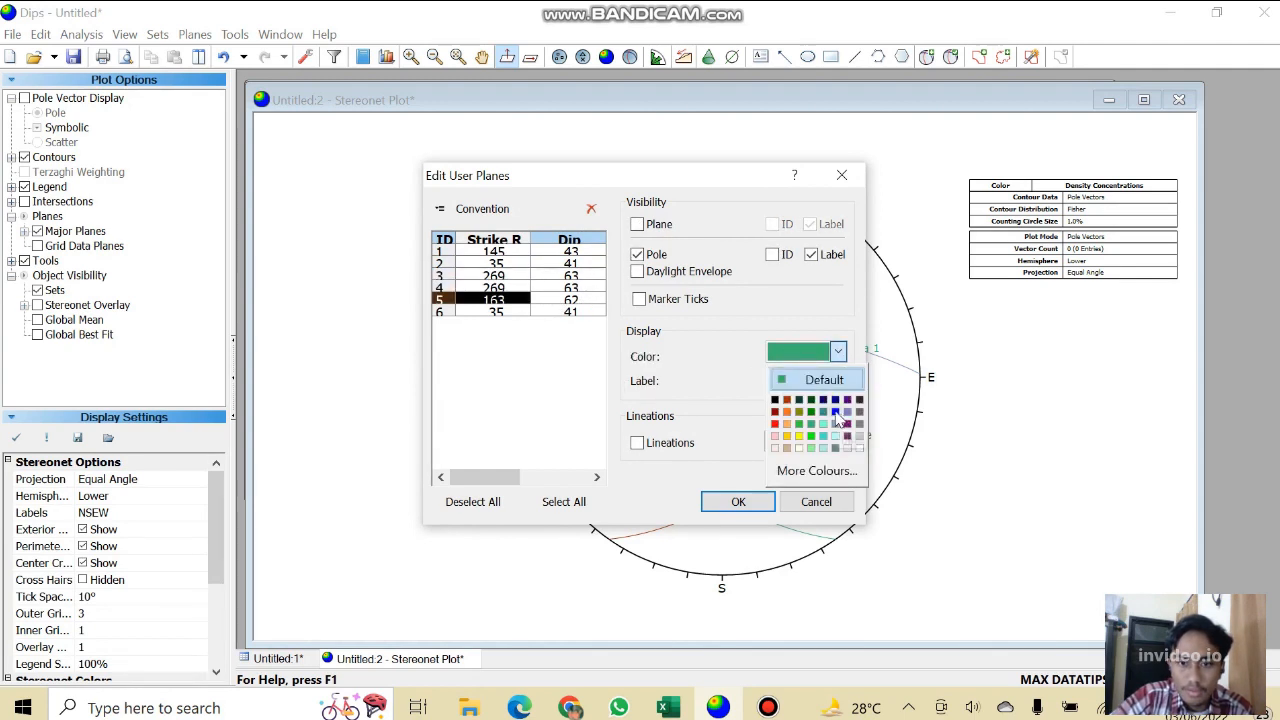
pyautogui.click(835, 411)
pyautogui.click(572, 312)
pyautogui.click(811, 356)
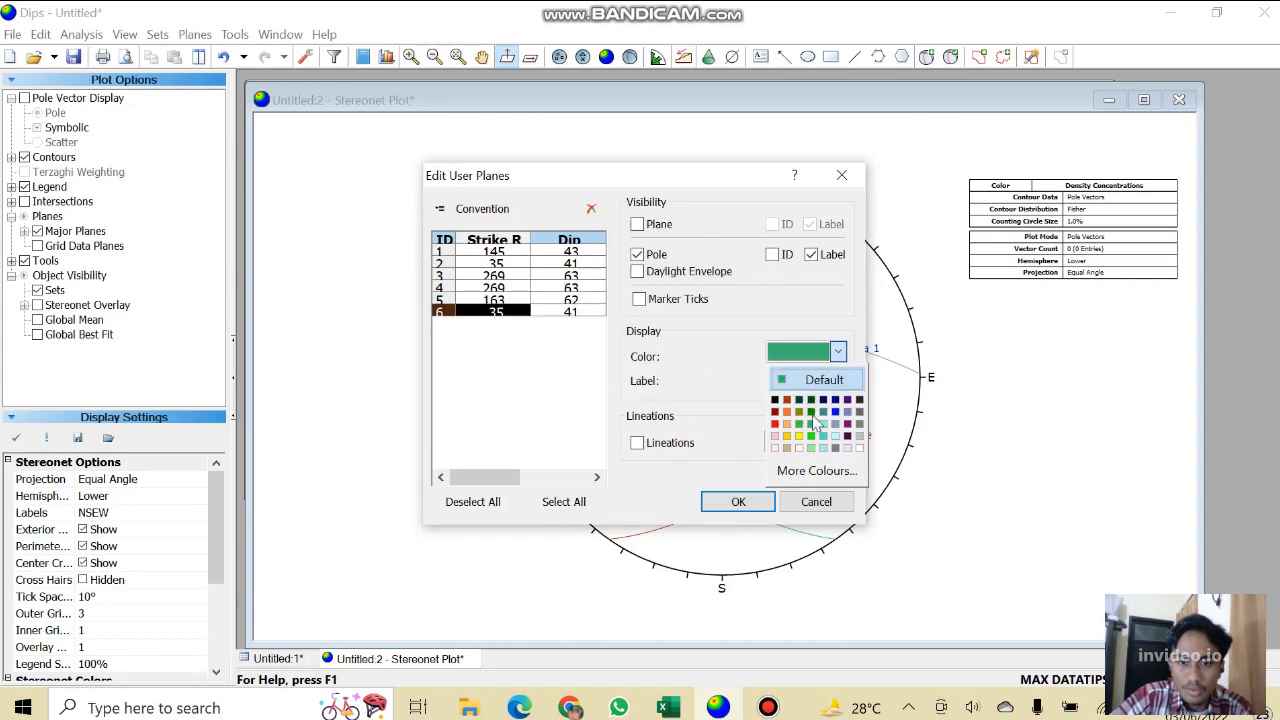
pyautogui.click(835, 412)
pyautogui.click(738, 501)
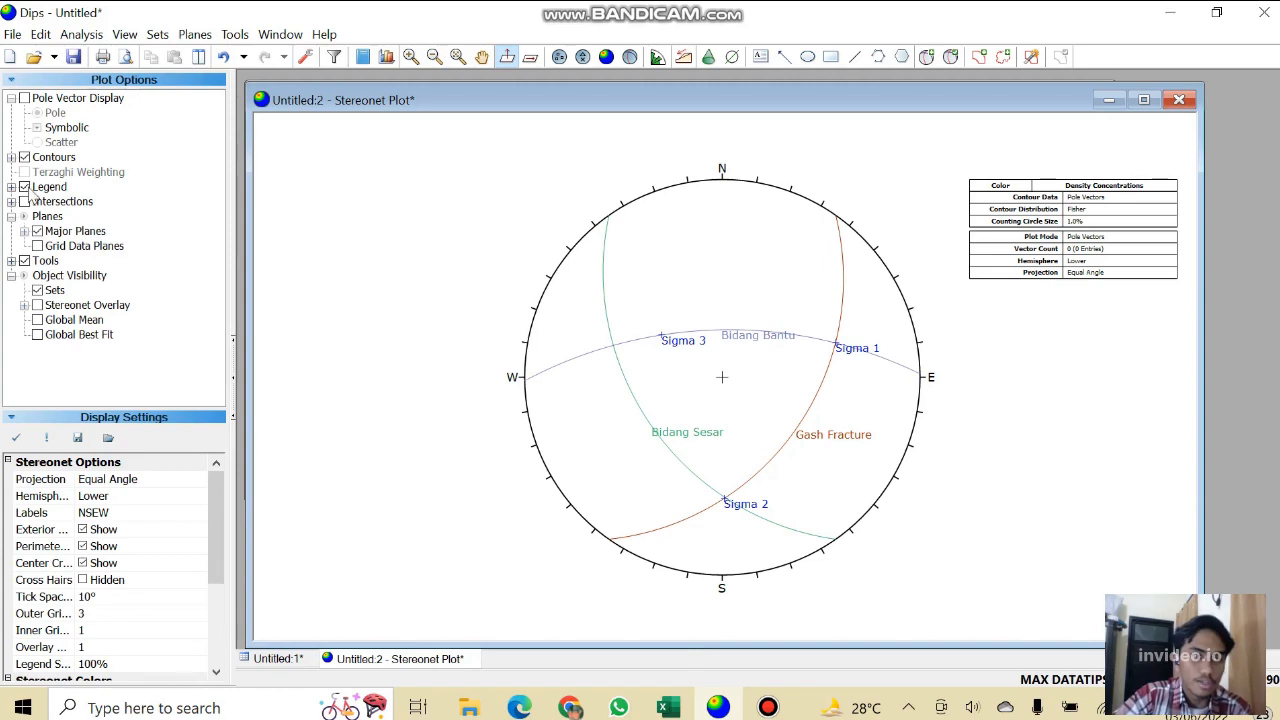
# Refresh the legend to list the user planes, then widen the plot window and centre the enlarged stereonet beside the legend.
pyautogui.click(24, 187)
pyautogui.click(24, 187)
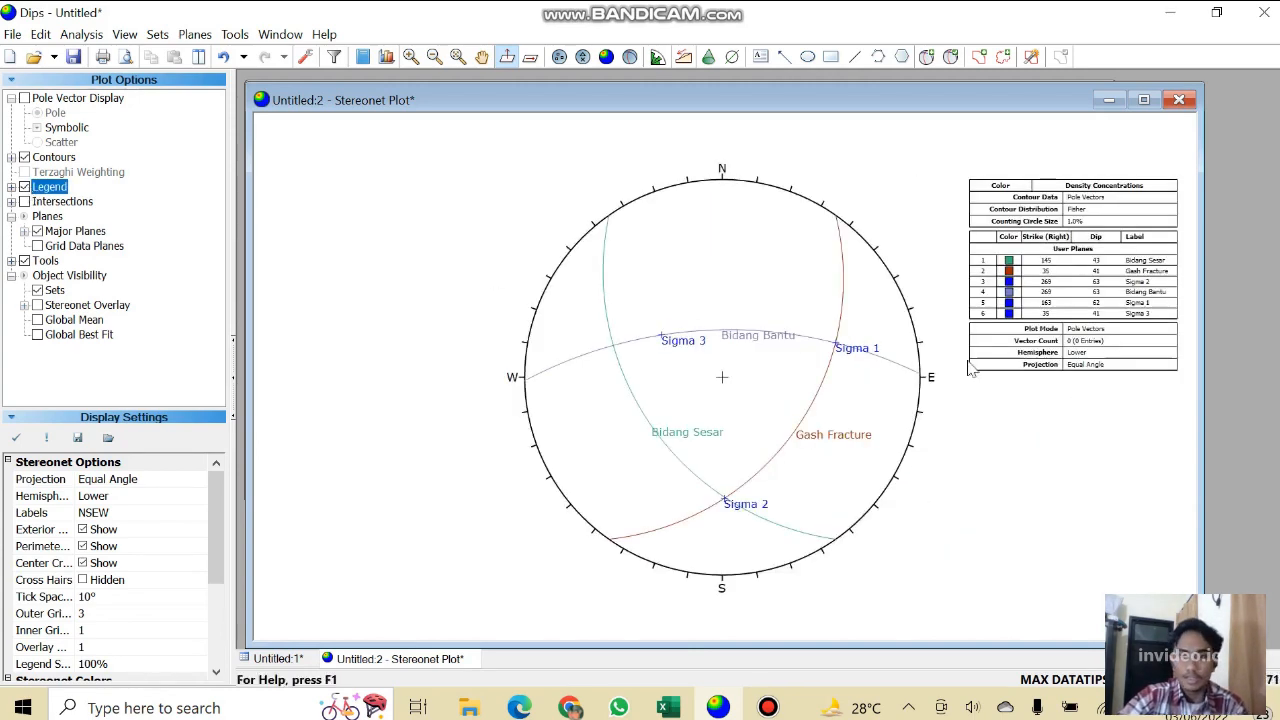
pyautogui.moveTo(1203, 350); pyautogui.dragTo(1258, 280)
pyautogui.moveTo(1057, 82); pyautogui.dragTo(1058, 70)
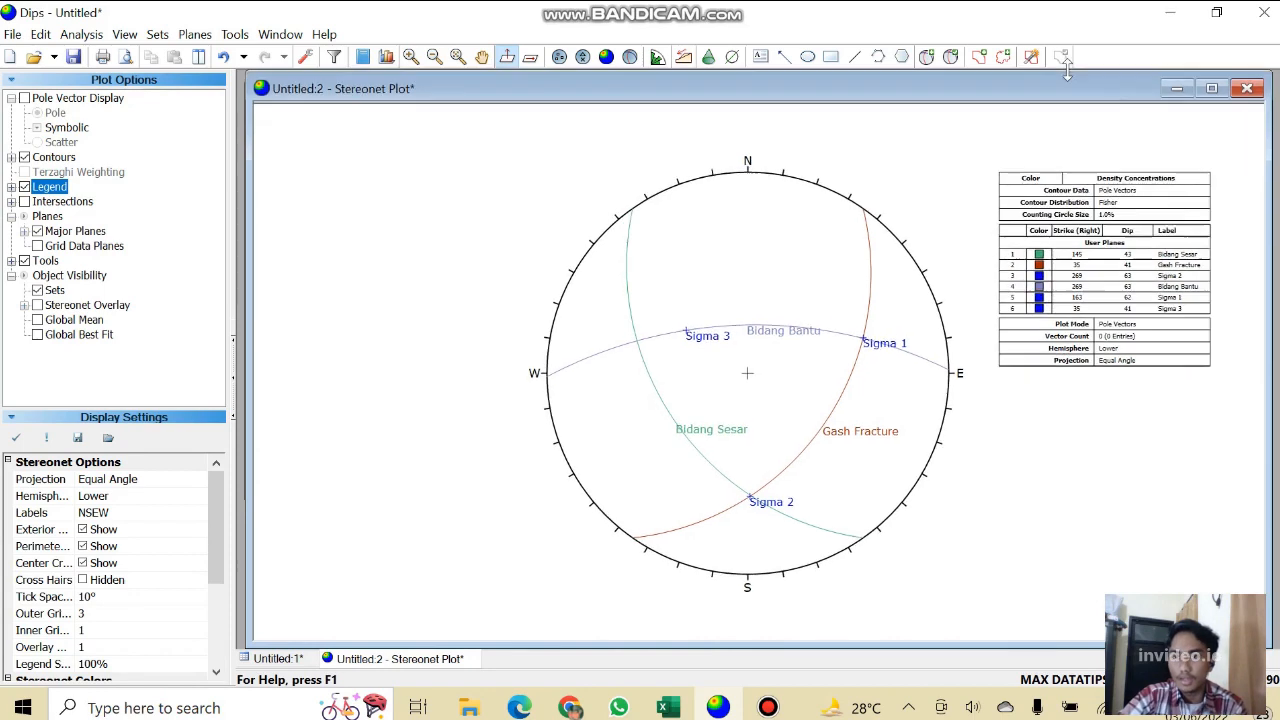
pyautogui.scroll(3, 1162, 410)
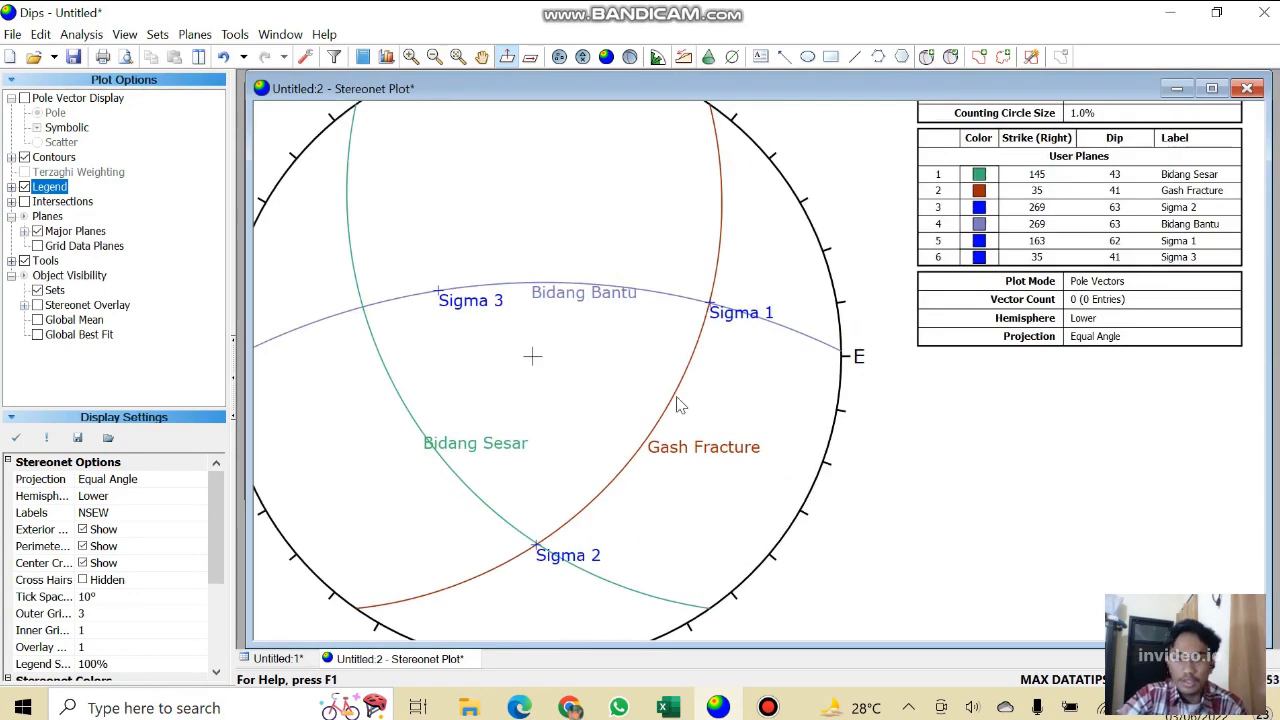
pyautogui.scroll(-1, 702, 364)
pyautogui.scroll(-1, 686, 220)
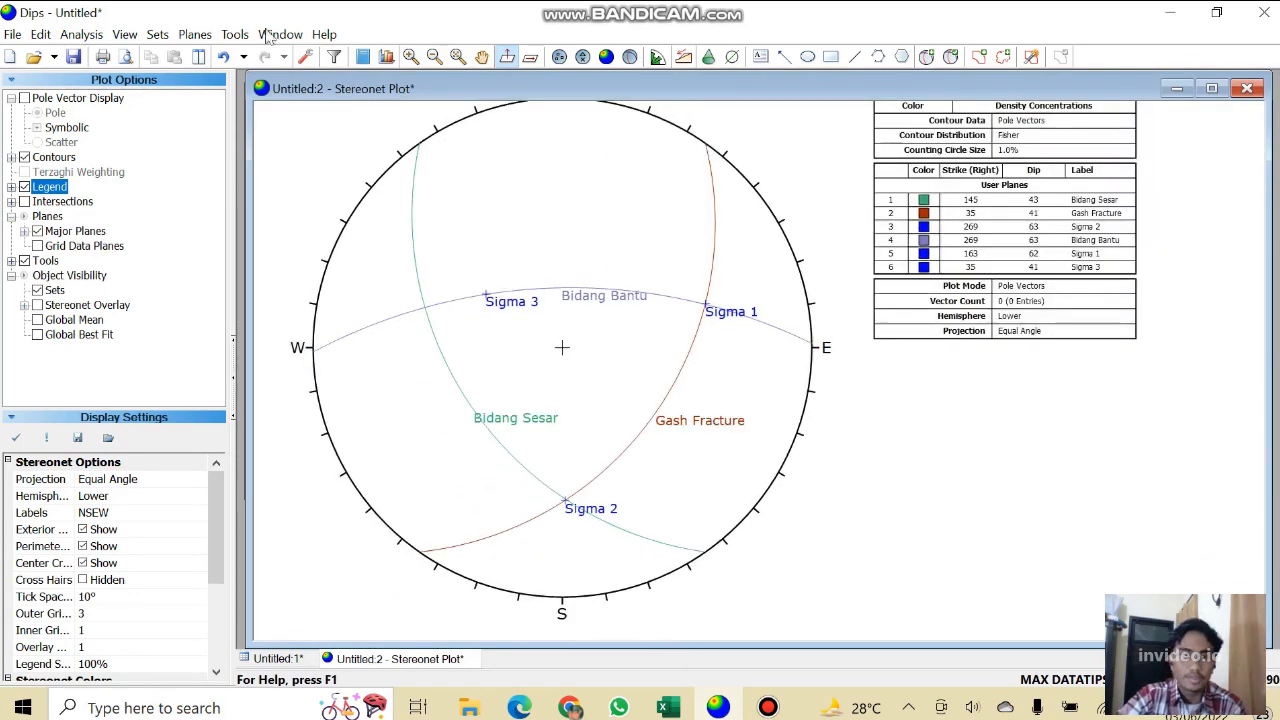
pyautogui.click(482, 56)
pyautogui.moveTo(504, 121); pyautogui.dragTo(534, 197)
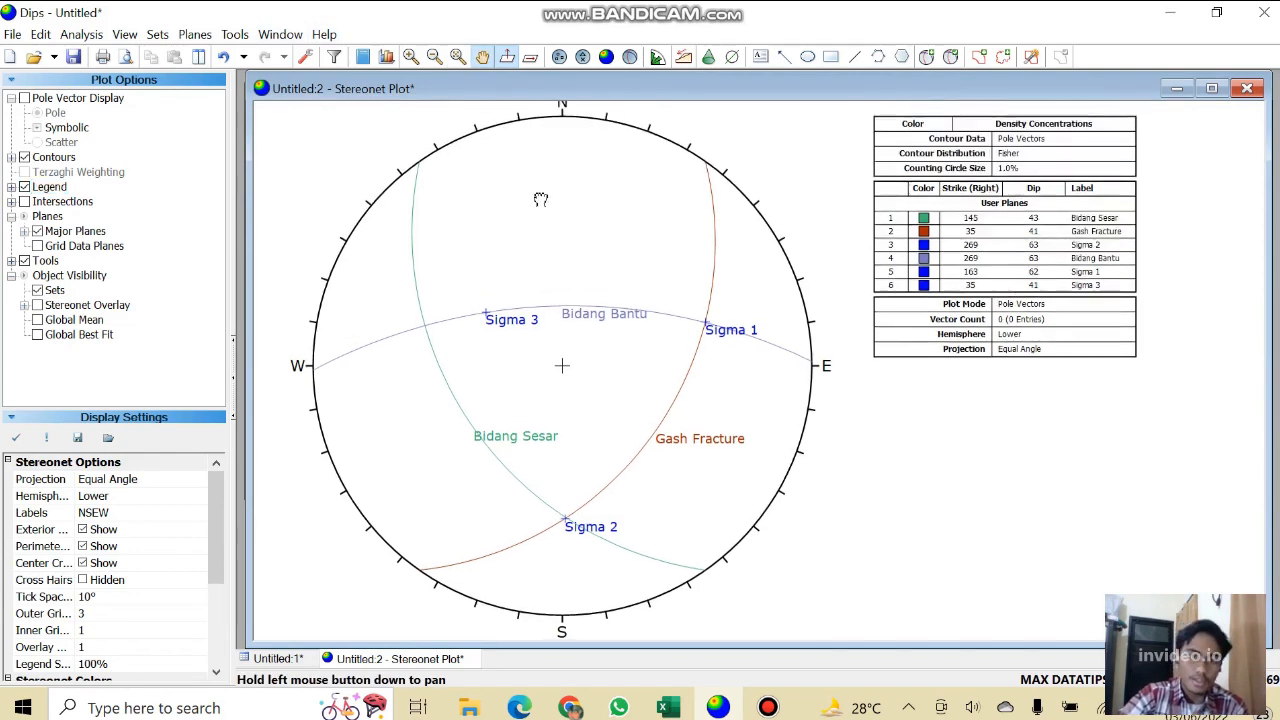
pyautogui.click(13, 34)
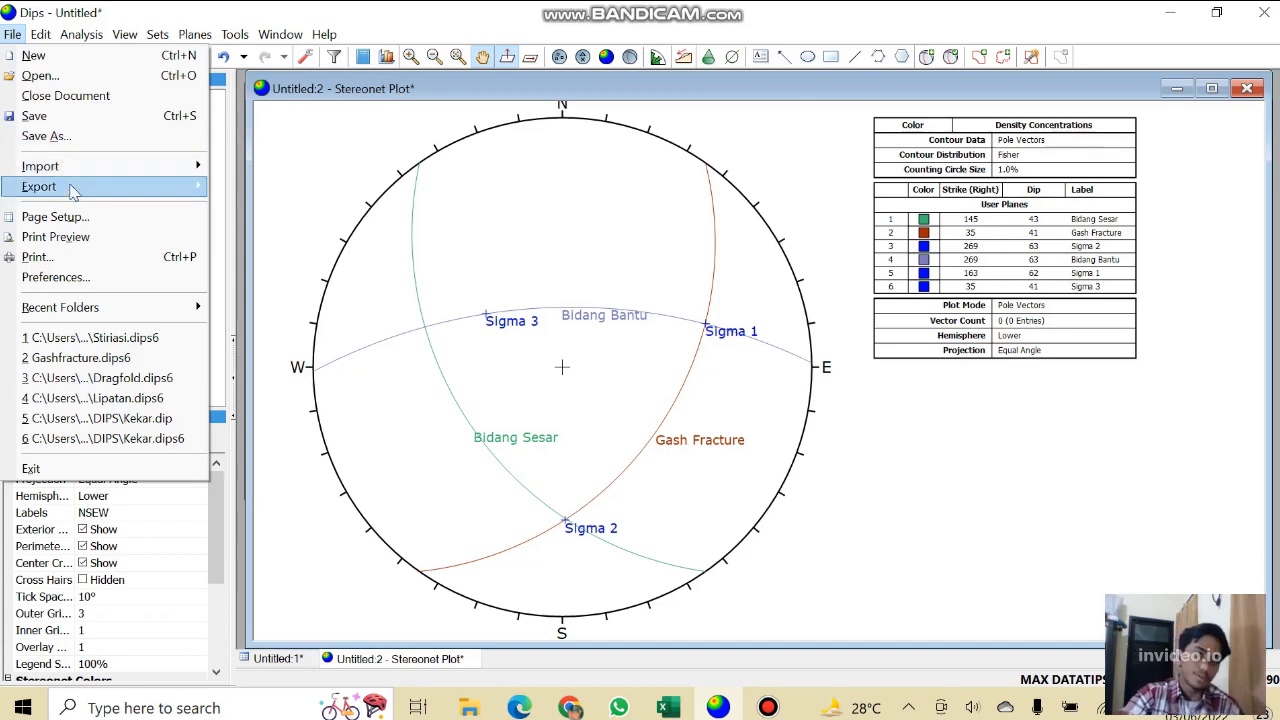
pyautogui.moveTo(80, 187)
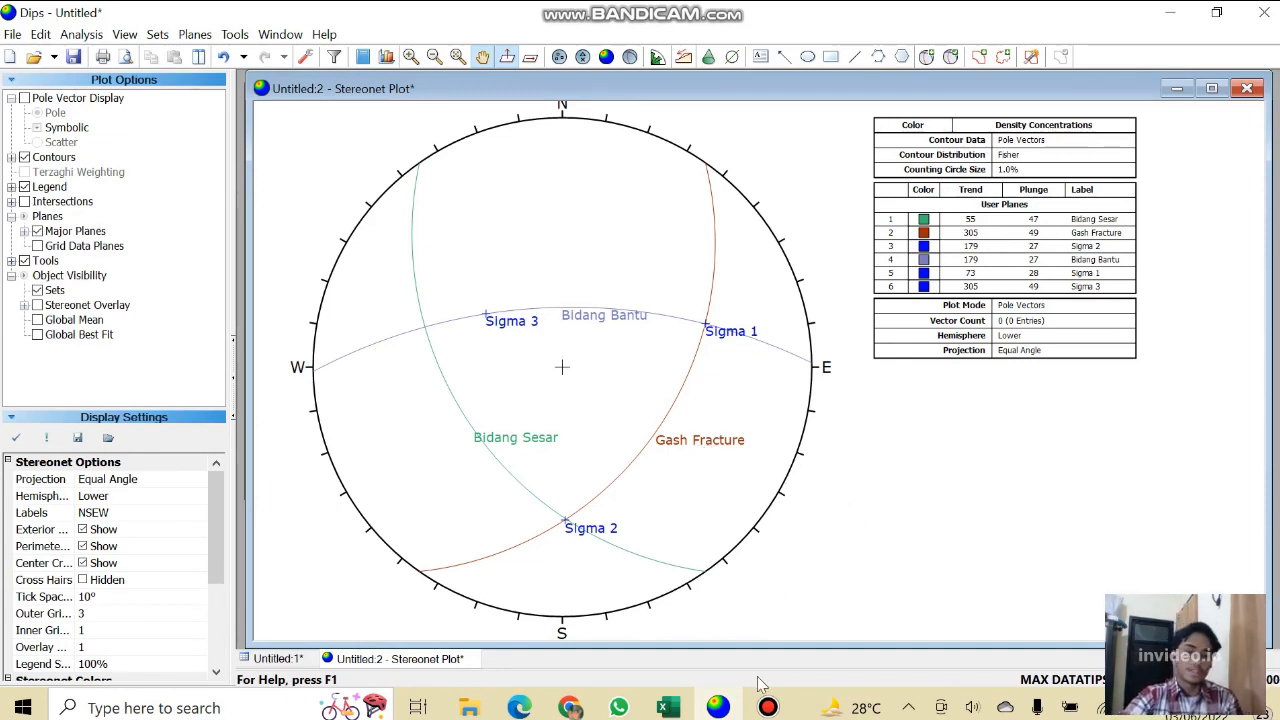
pyautogui.click(768, 706)
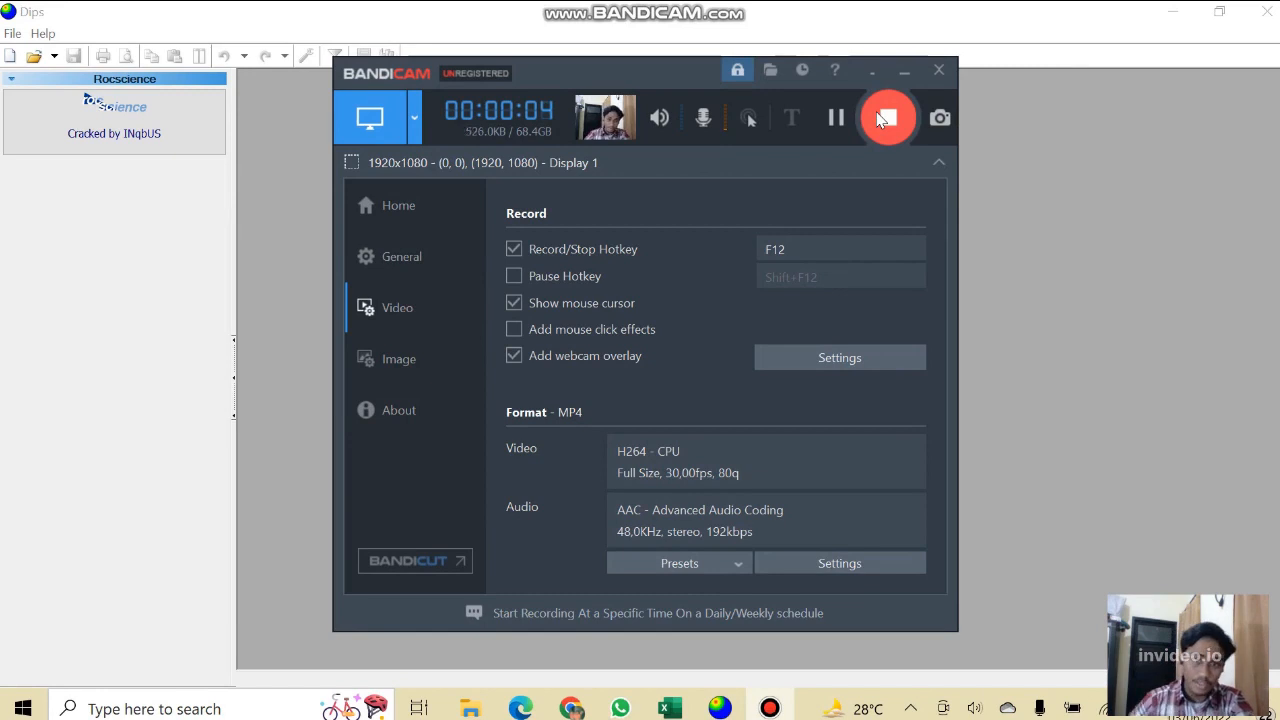
# Create a new project and set its global orientation format to Strike (Right) / Dip.
pyautogui.click(9, 55)
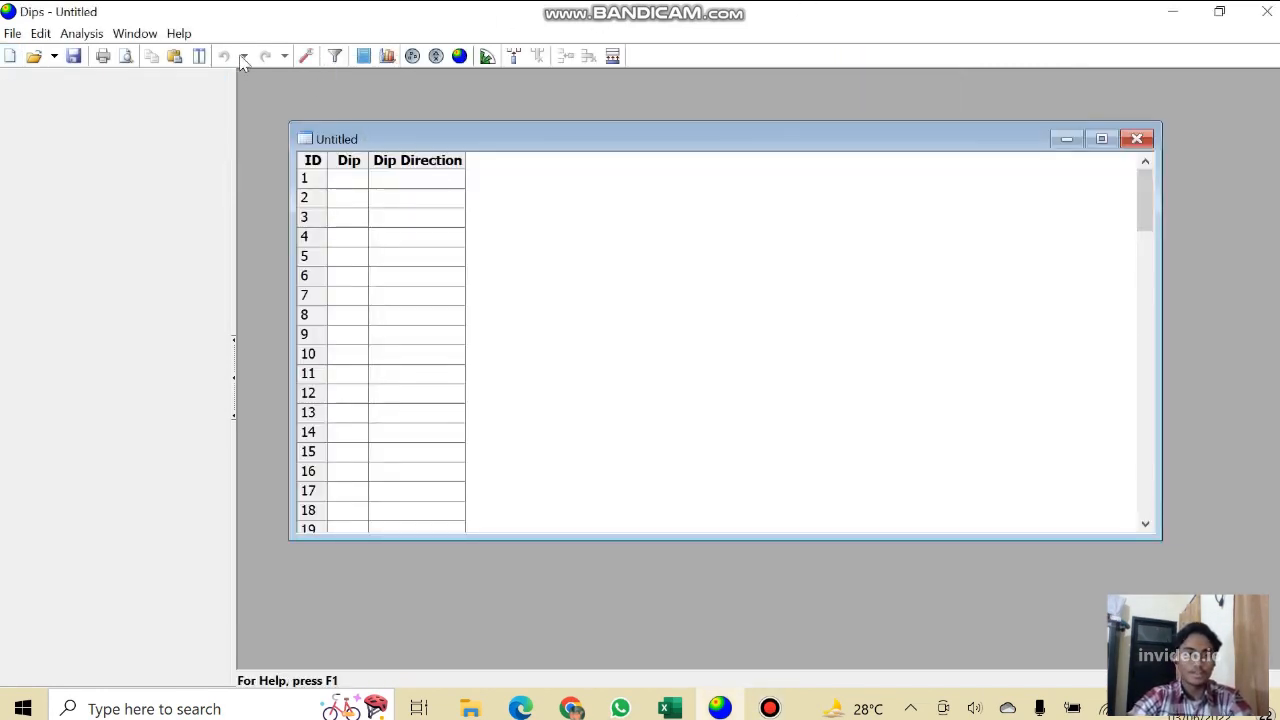
pyautogui.click(306, 55)
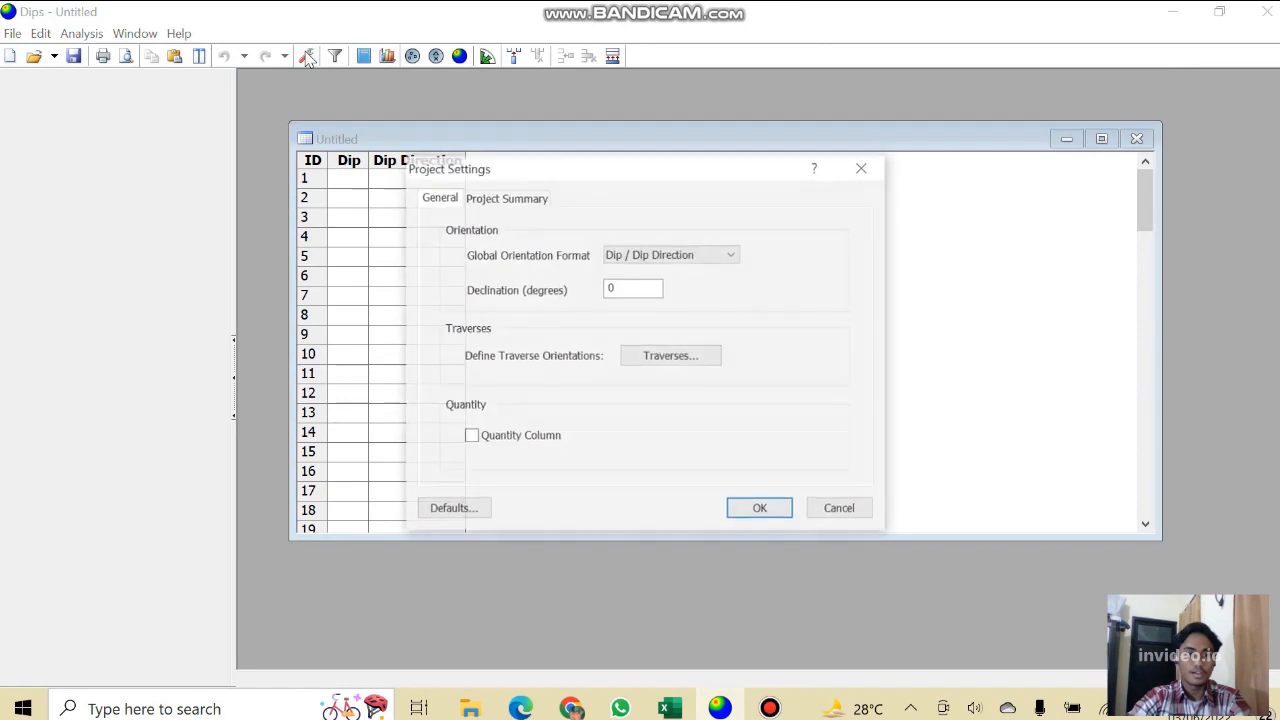
pyautogui.click(652, 254)
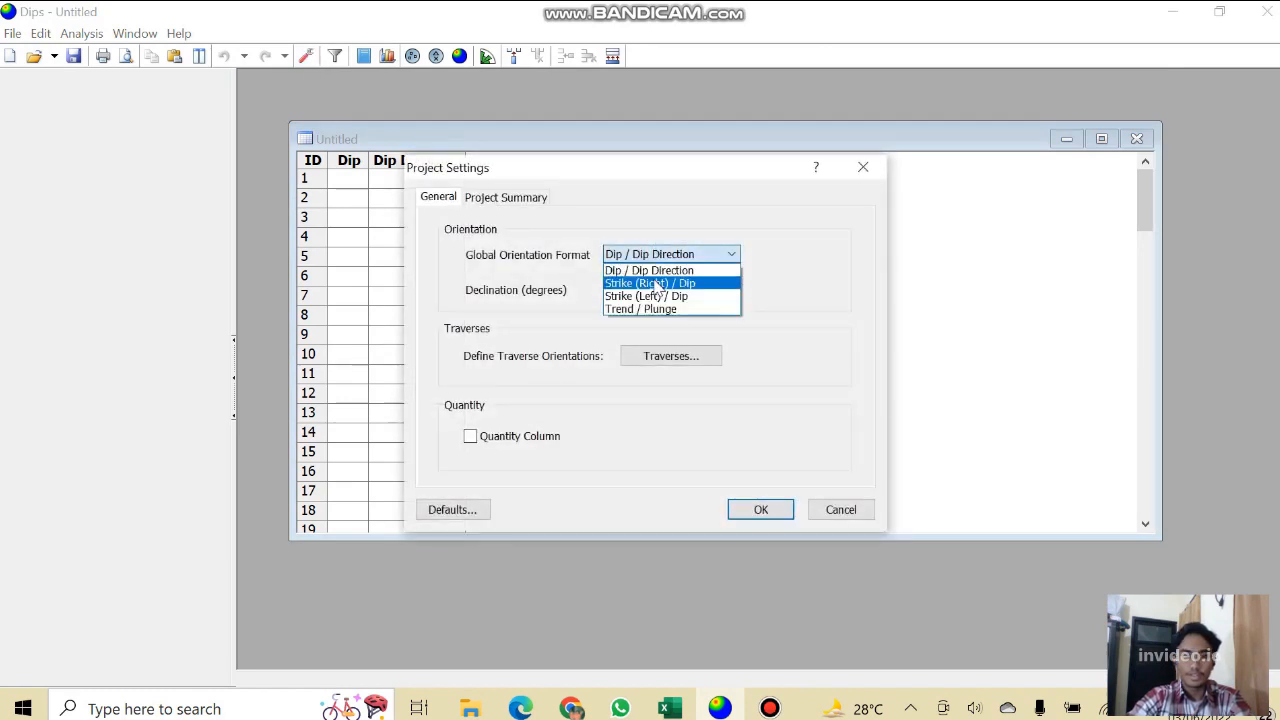
pyautogui.click(655, 283)
pyautogui.click(760, 508)
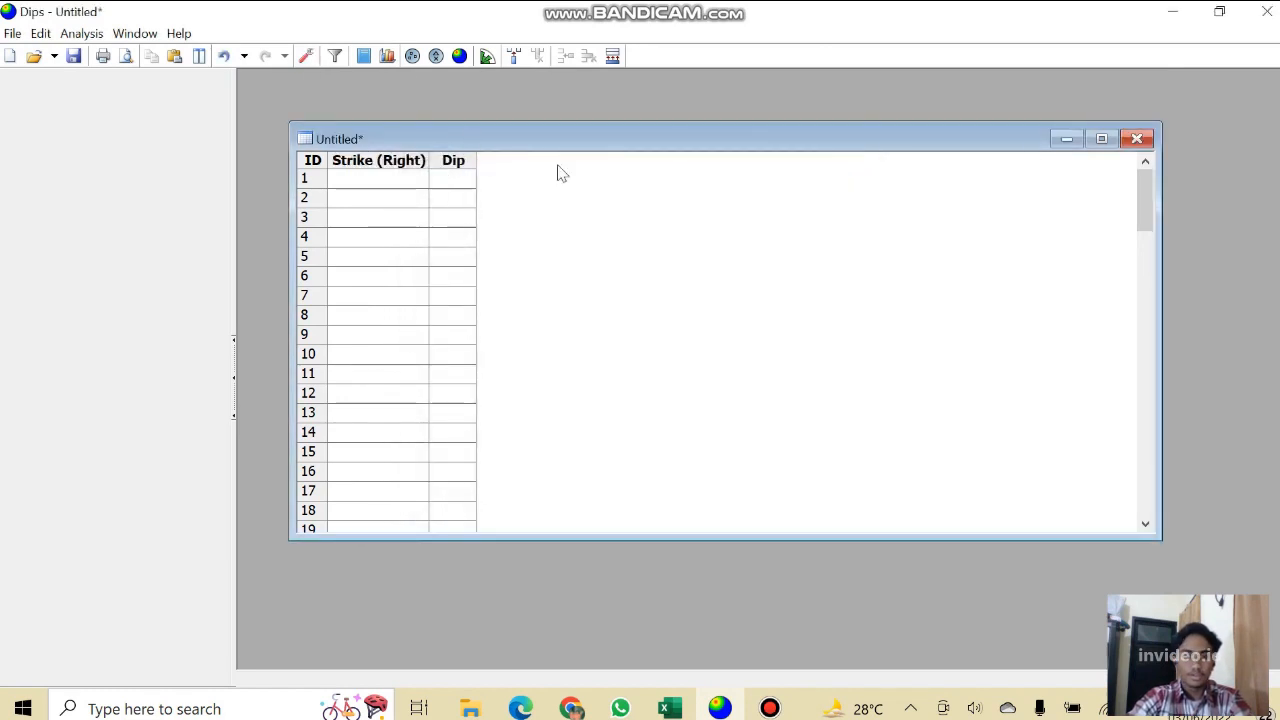
# Open a stereonet plot for the new project and reposition its window to make room for enlarging it.
pyautogui.click(459, 56)
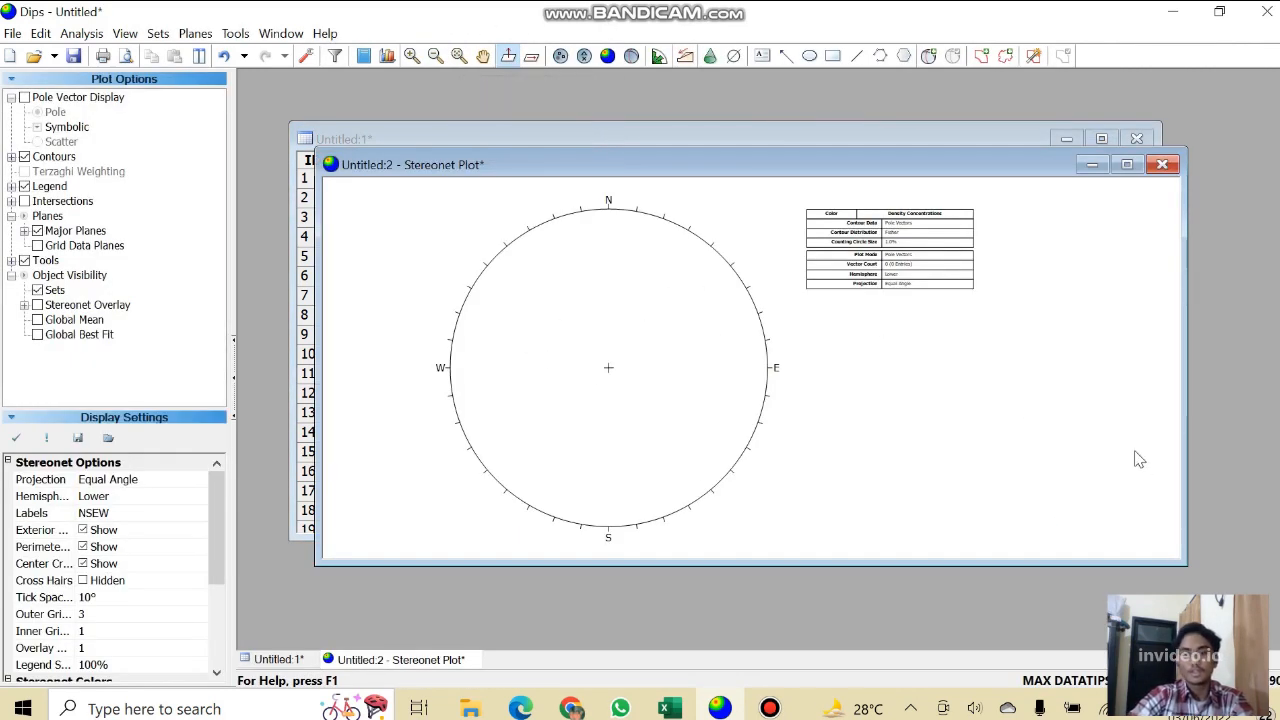
pyautogui.moveTo(433, 172); pyautogui.dragTo(358, 105)
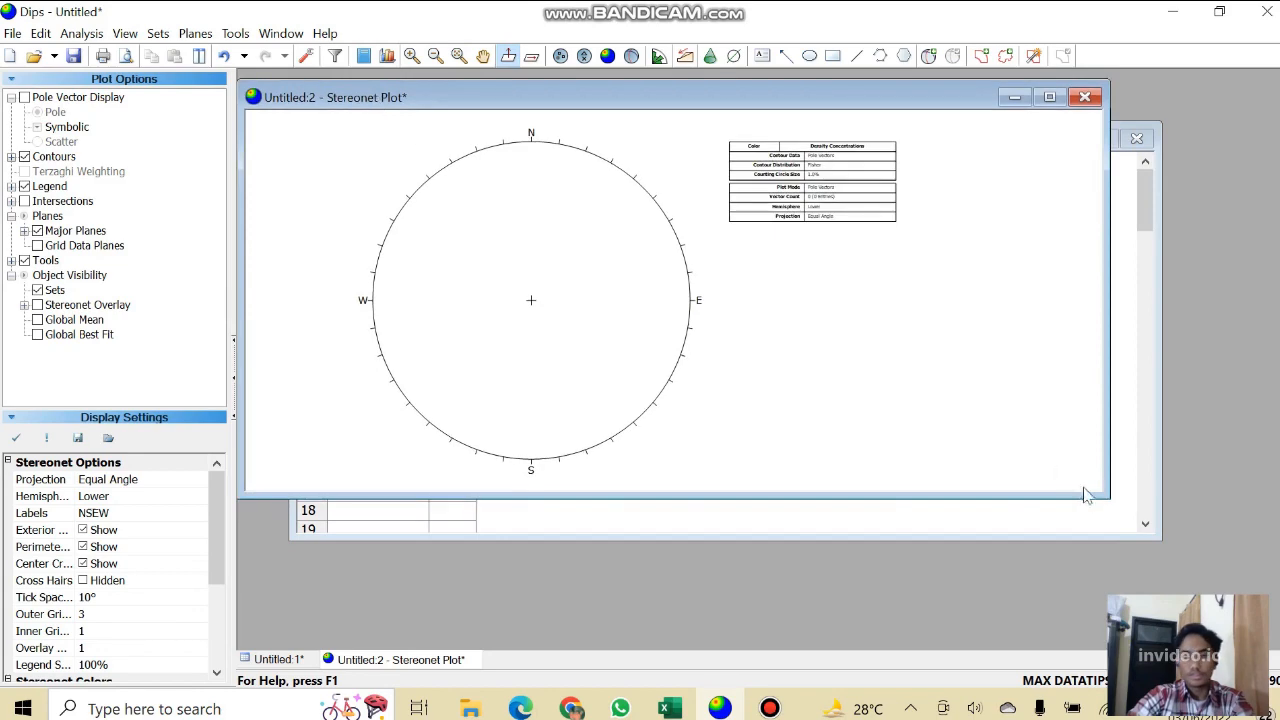
# Enlarge the stereonet plot window, then check the second Bidang sesar orientation on the Sesar sheet in Excel and return to Dips.
pyautogui.moveTo(1105, 492); pyautogui.dragTo(1240, 614)
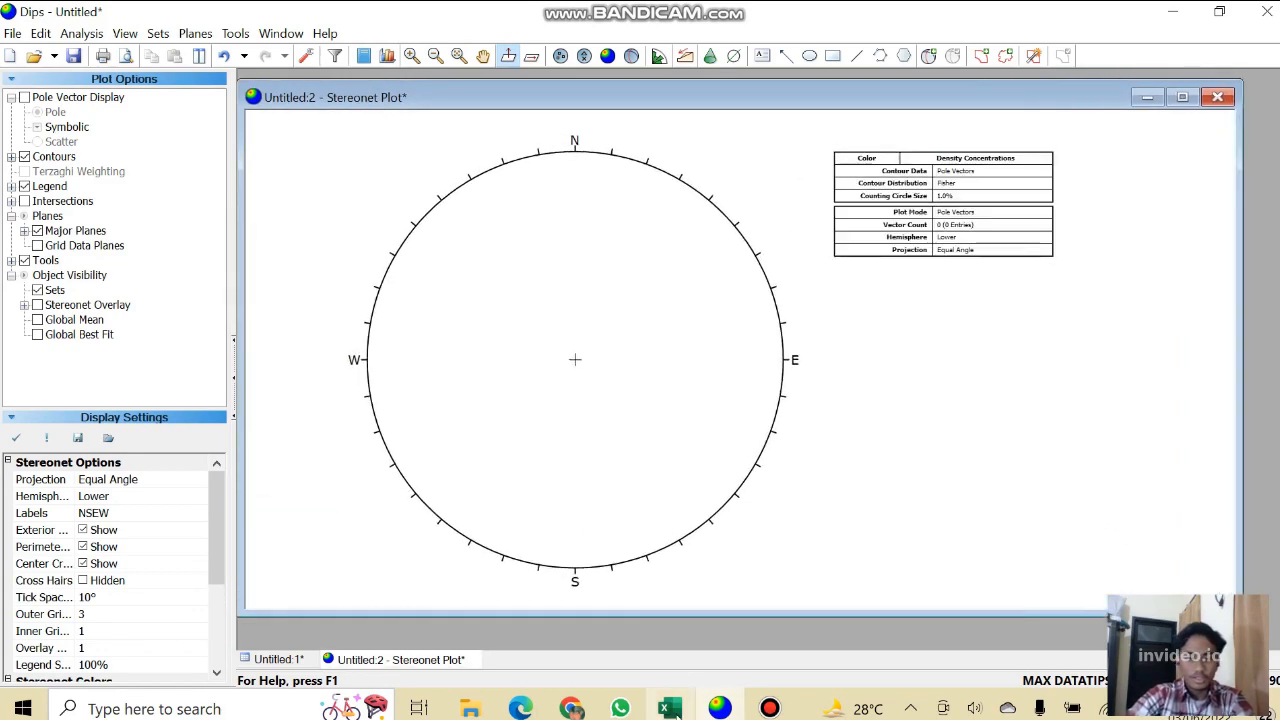
pyautogui.click(674, 700)
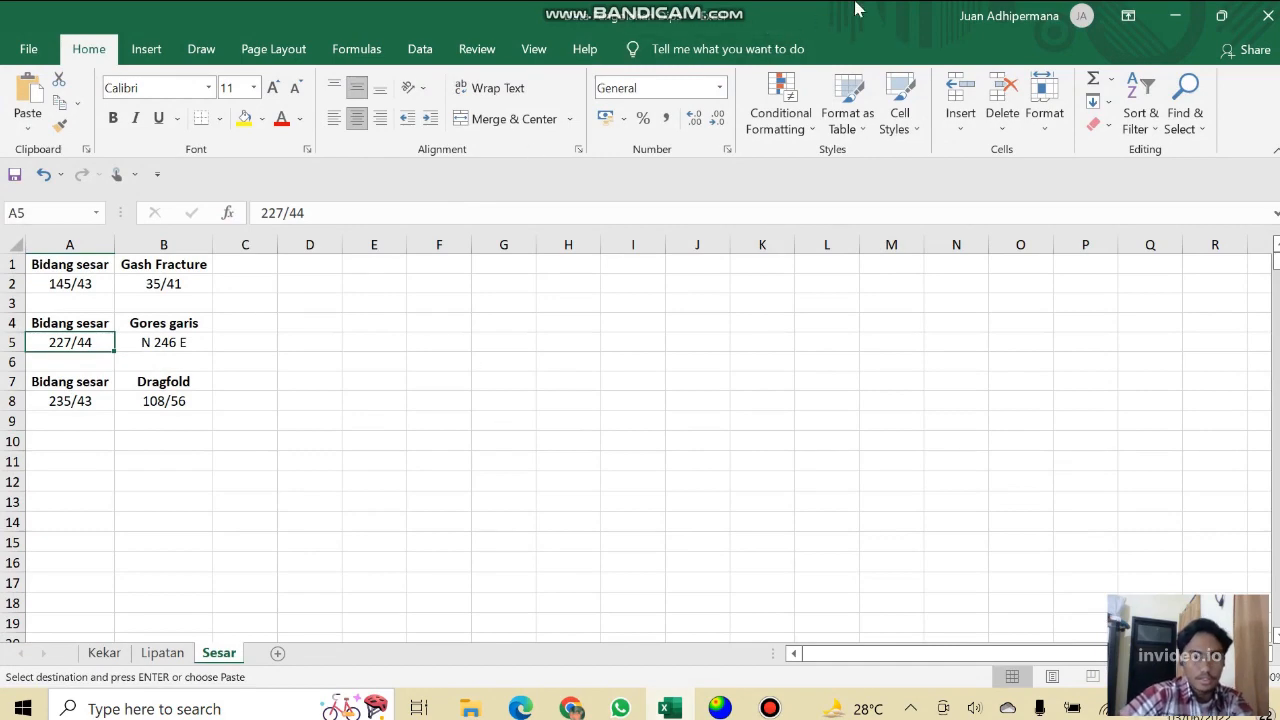
pyautogui.click(1175, 8)
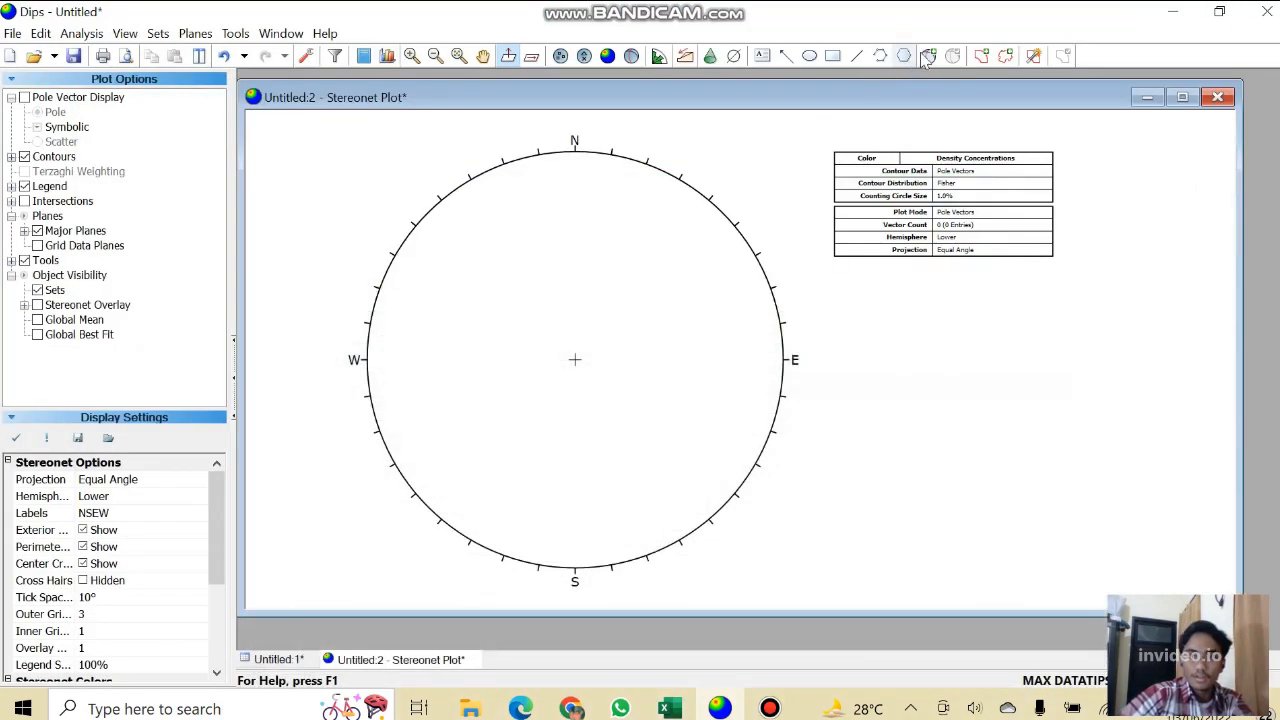
# Add a user plane labelled Bidang Sesar with Strike (Right) / Dip 227/44, showing only its label and plane.
pyautogui.click(929, 55)
pyautogui.click(643, 309)
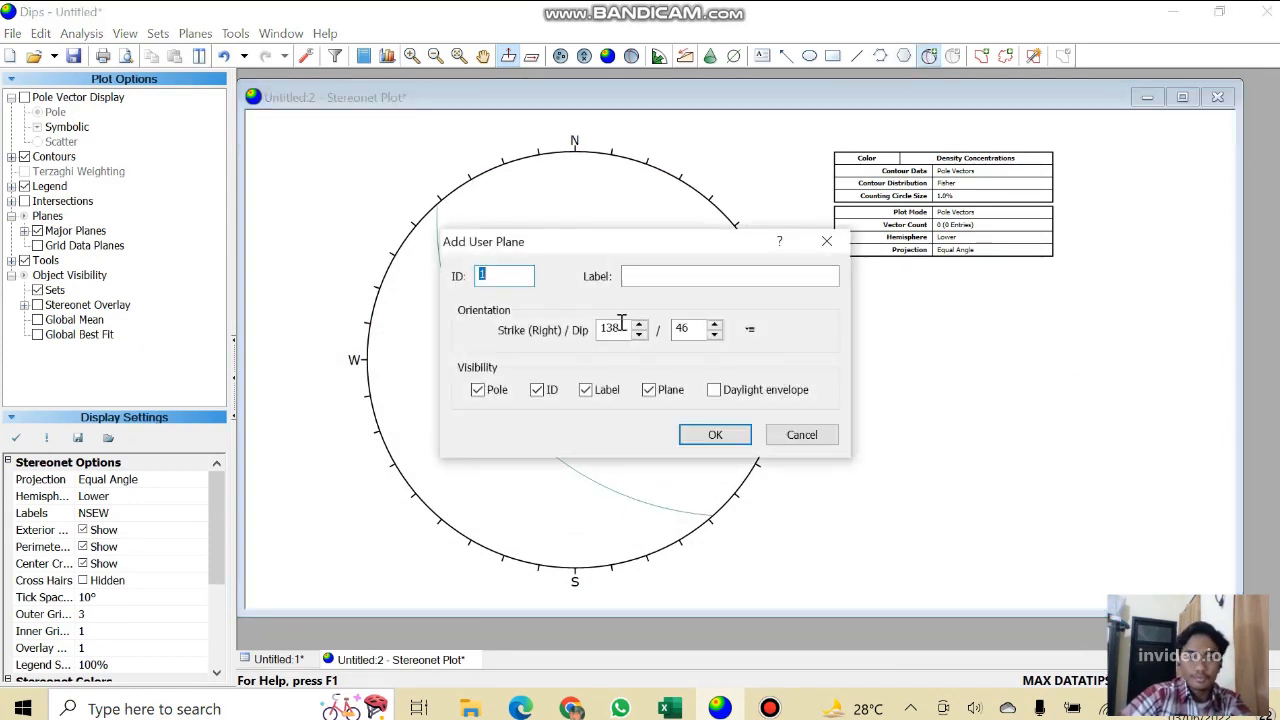
pyautogui.write('227')
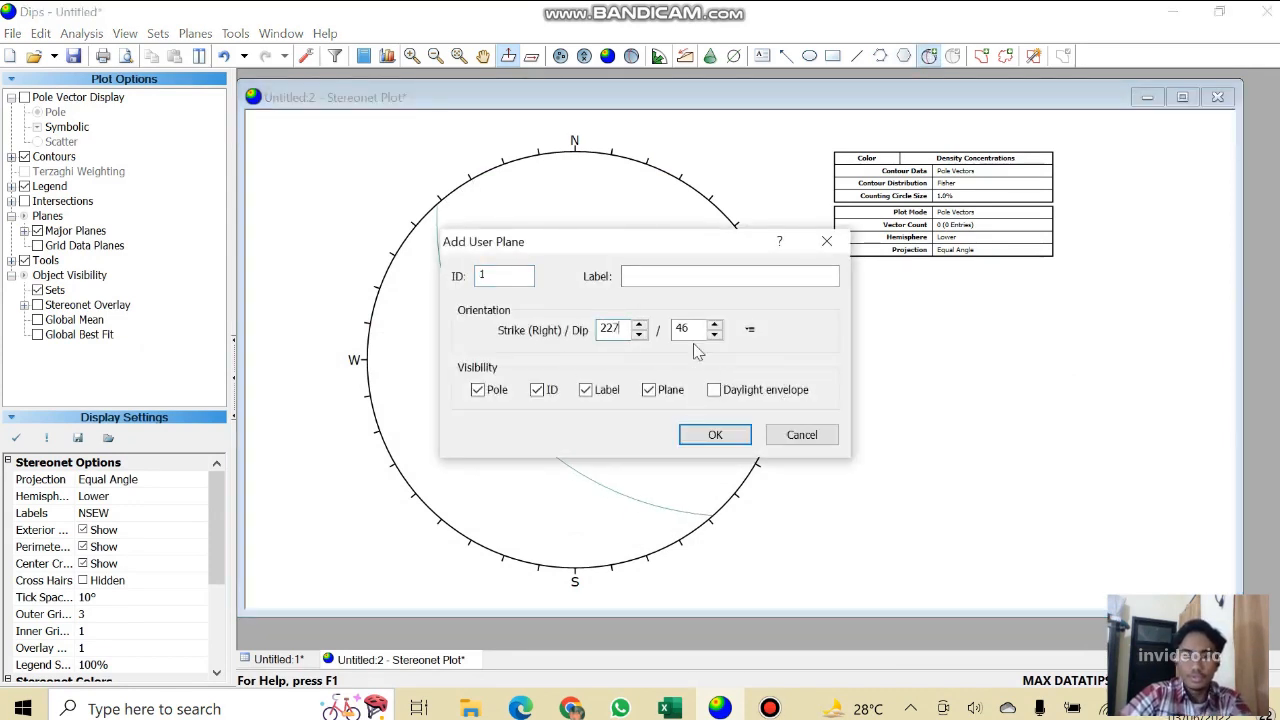
pyautogui.doubleClick(686, 328)
pyautogui.write('44')
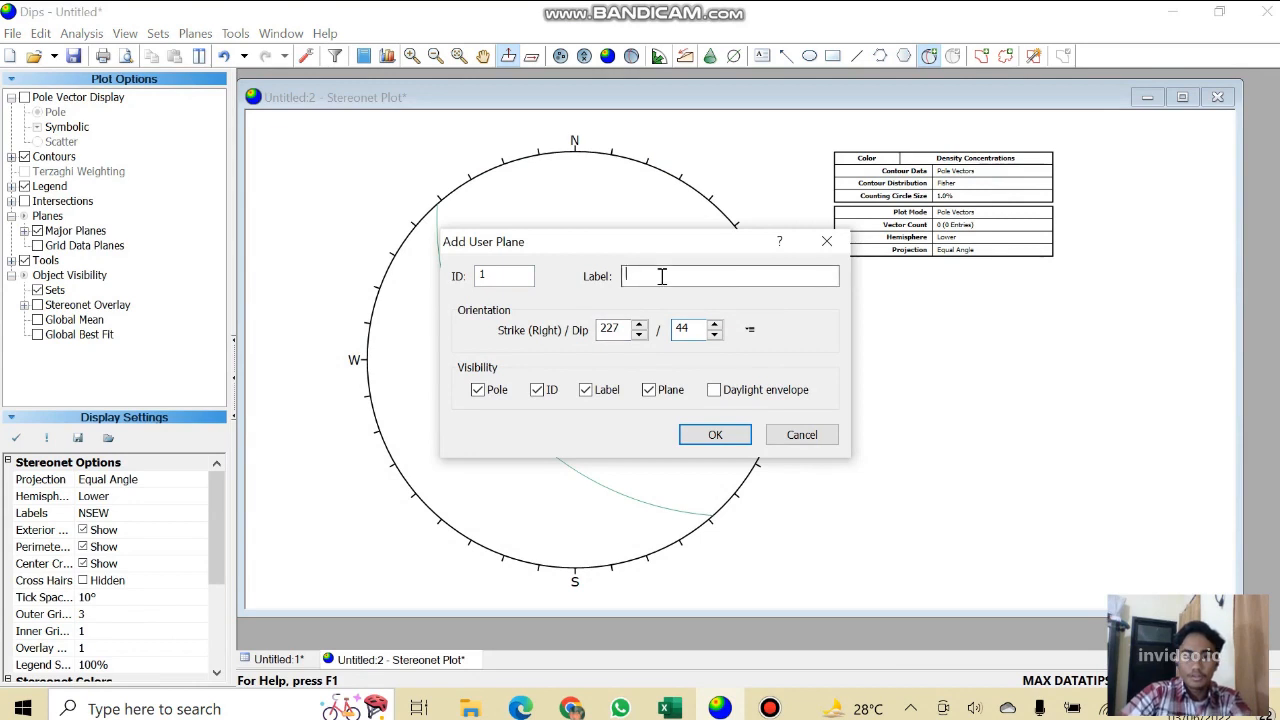
pyautogui.click(660, 276)
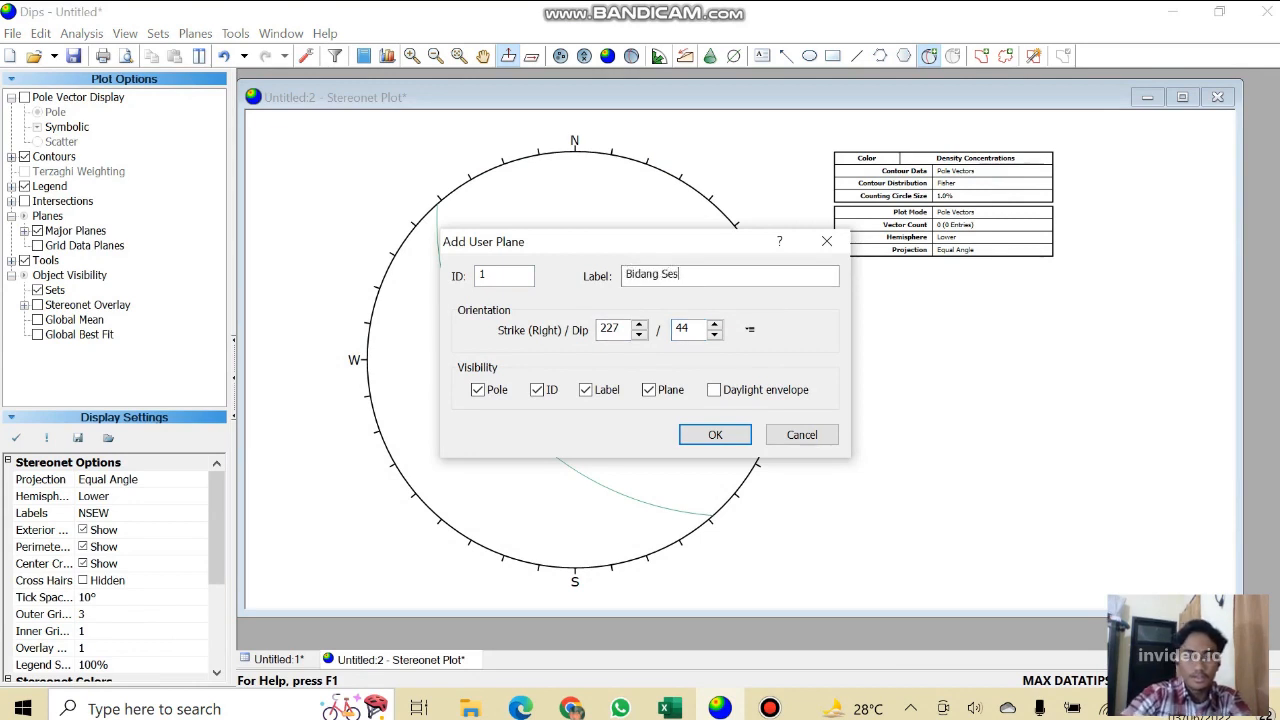
pyautogui.click(538, 390)
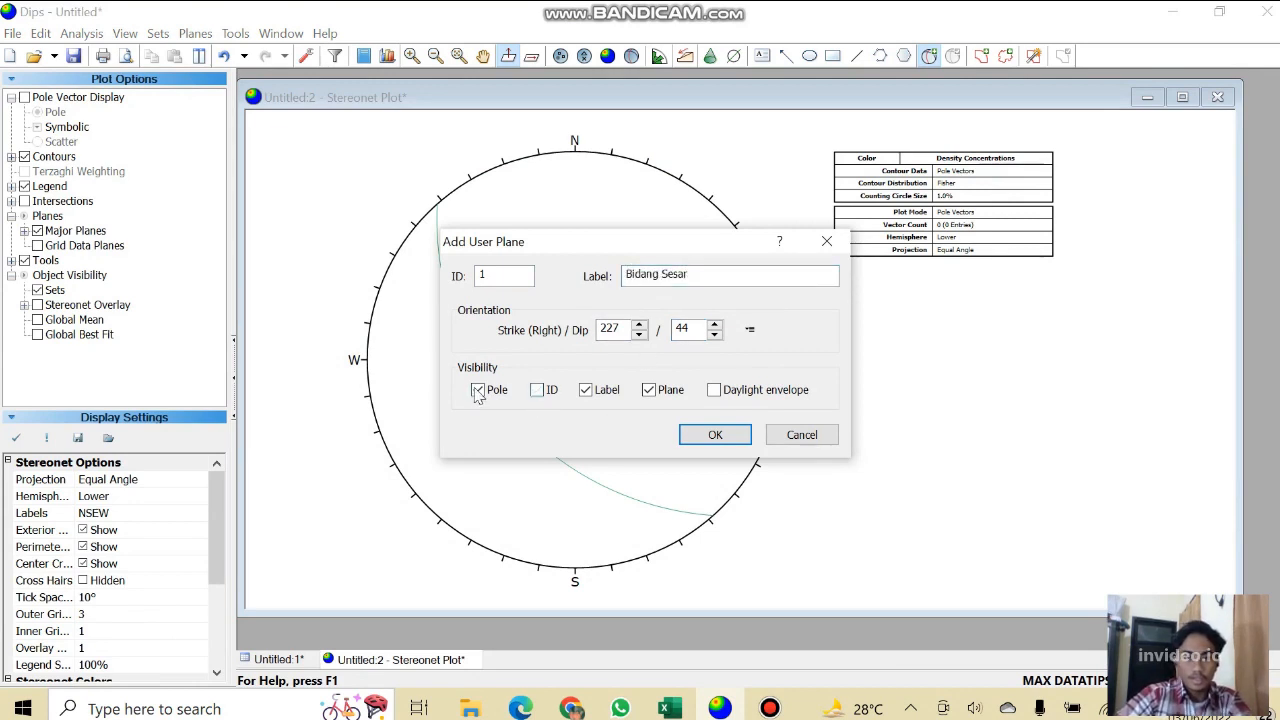
pyautogui.click(712, 435)
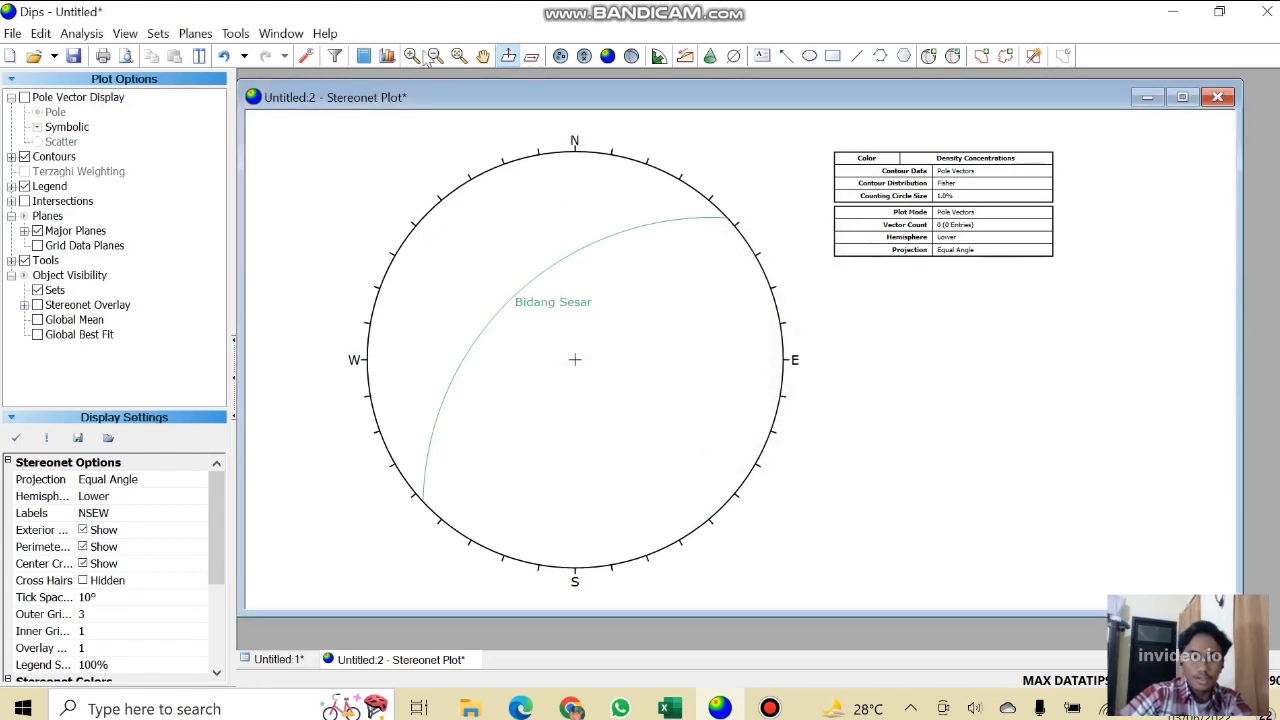
# Add a trend line at 246 to the stereonet, taking the Gores garis bearing from the Sesar sheet in Excel.
pyautogui.click(236, 33)
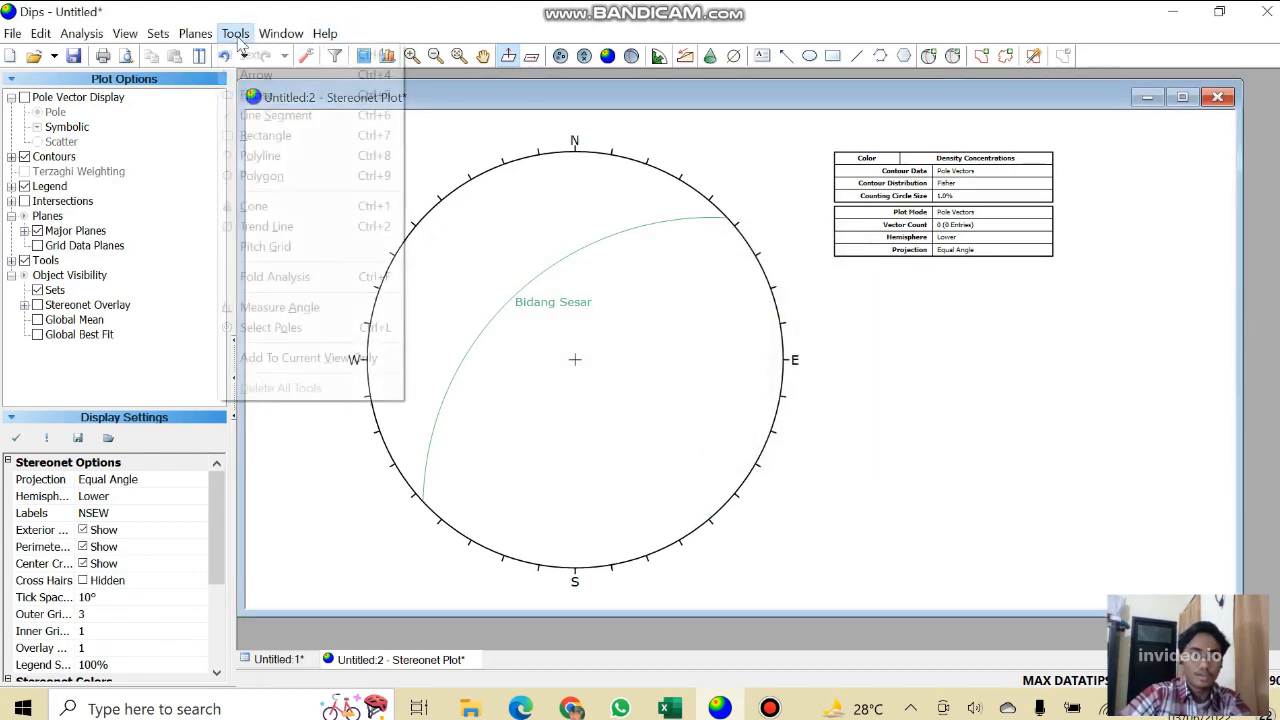
pyautogui.click(302, 227)
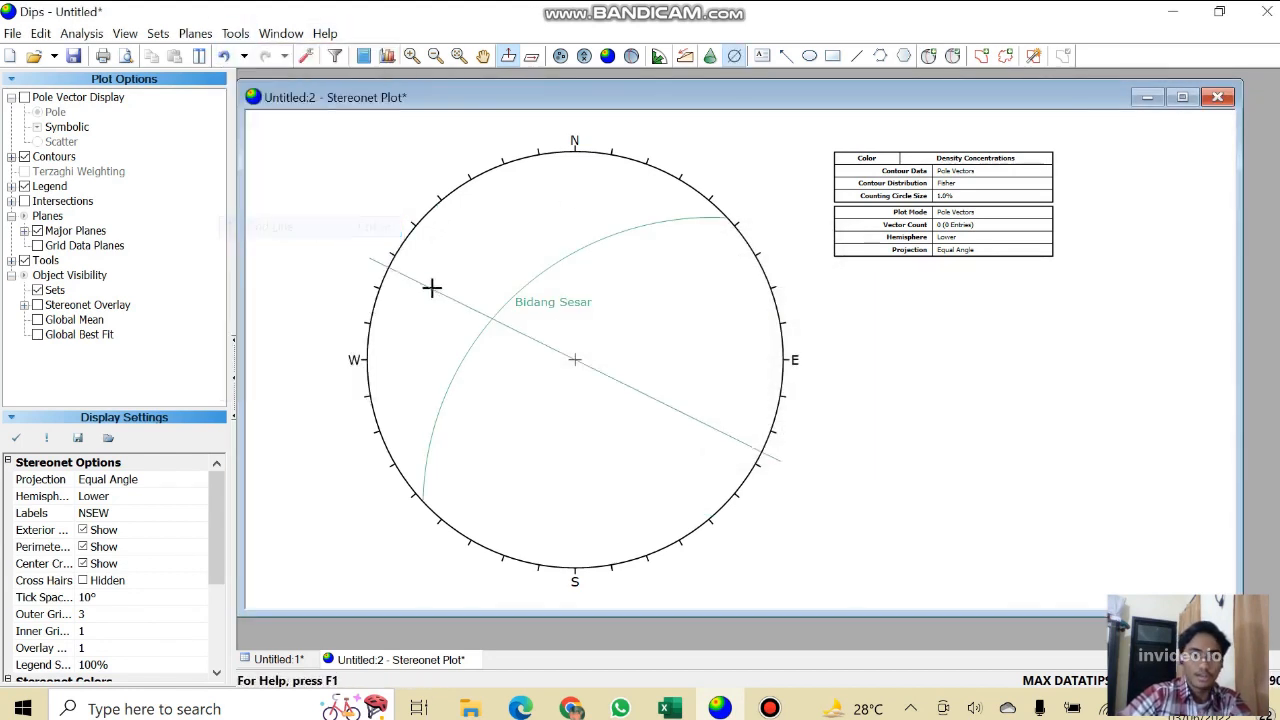
pyautogui.click(682, 278)
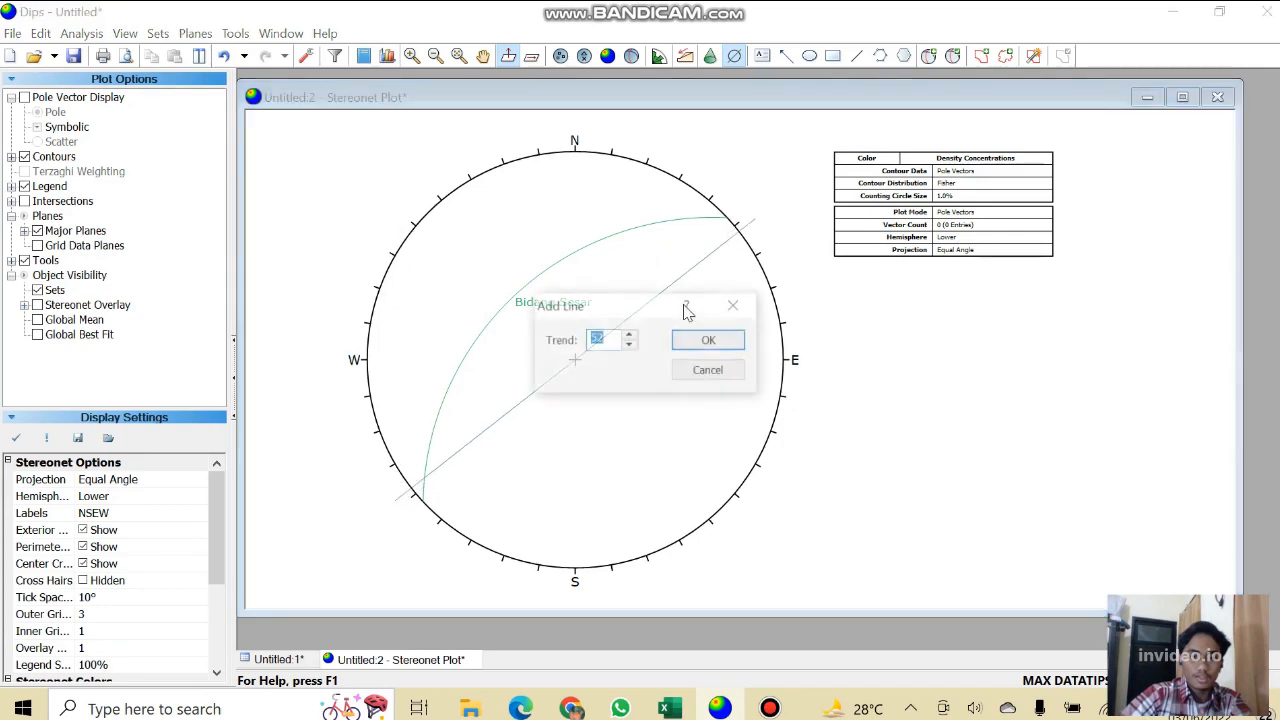
pyautogui.click(679, 704)
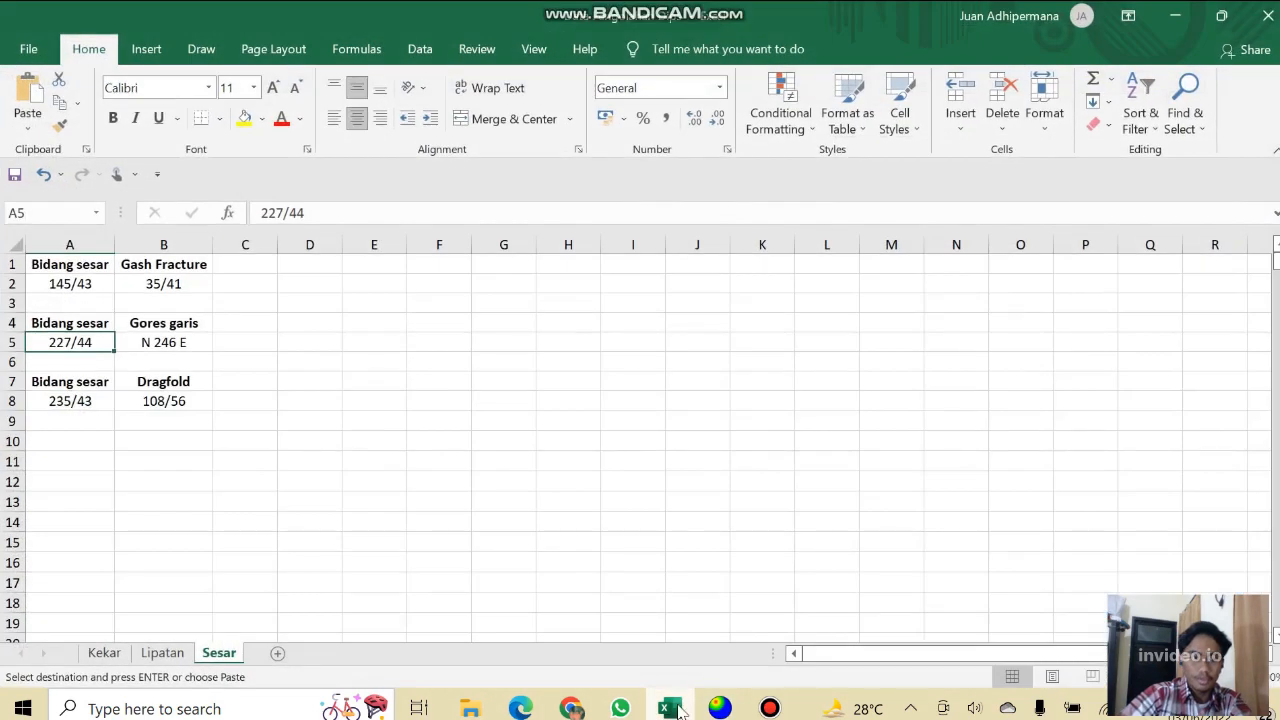
pyautogui.click(140, 344)
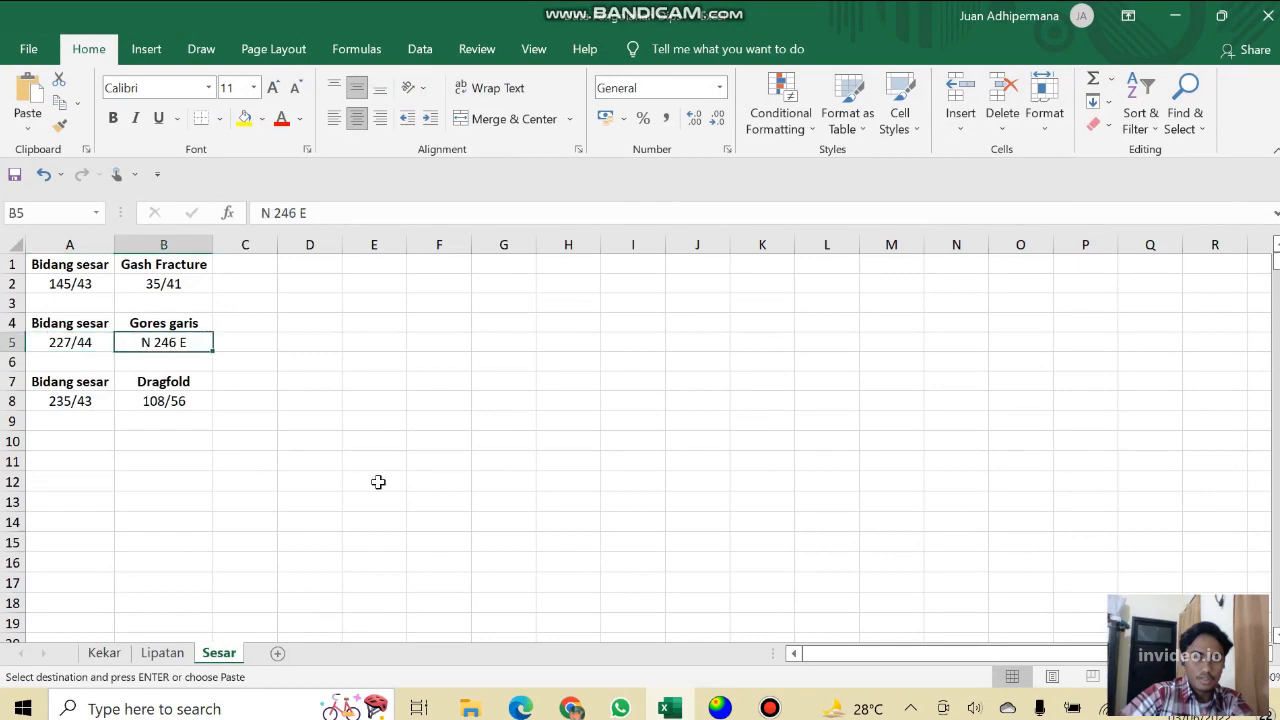
pyautogui.click(1175, 15)
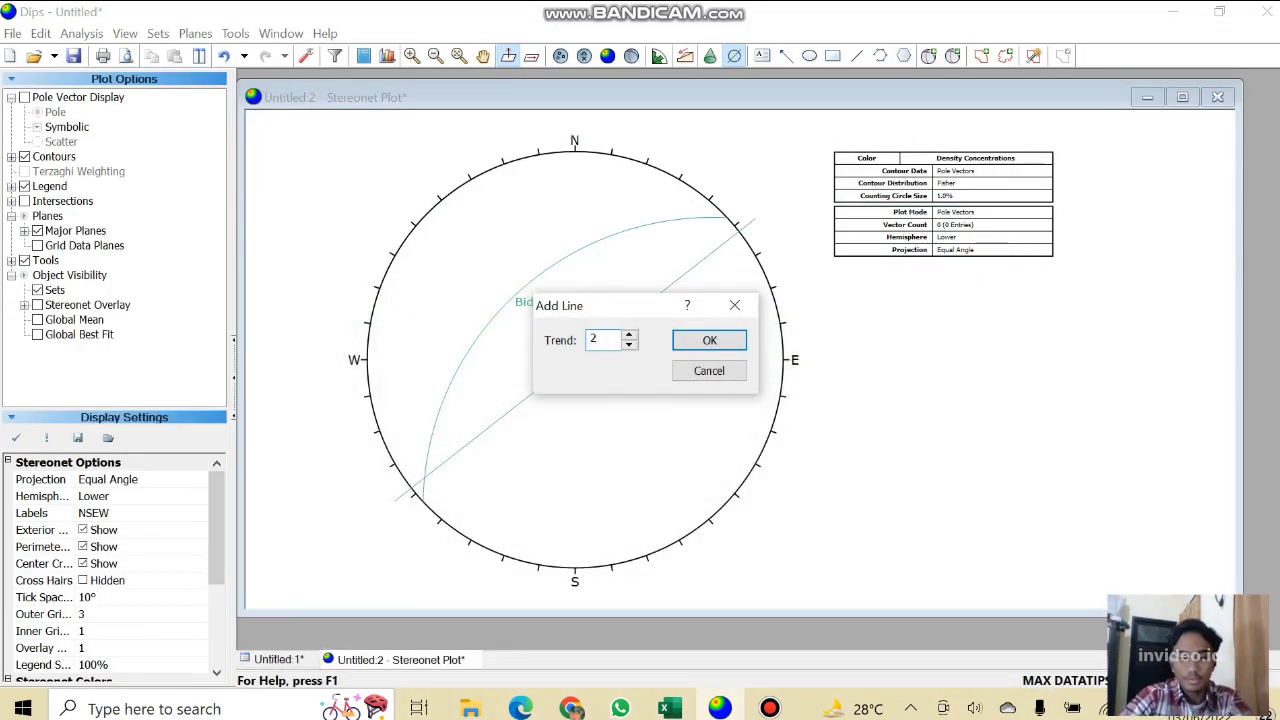
pyautogui.press('Return')
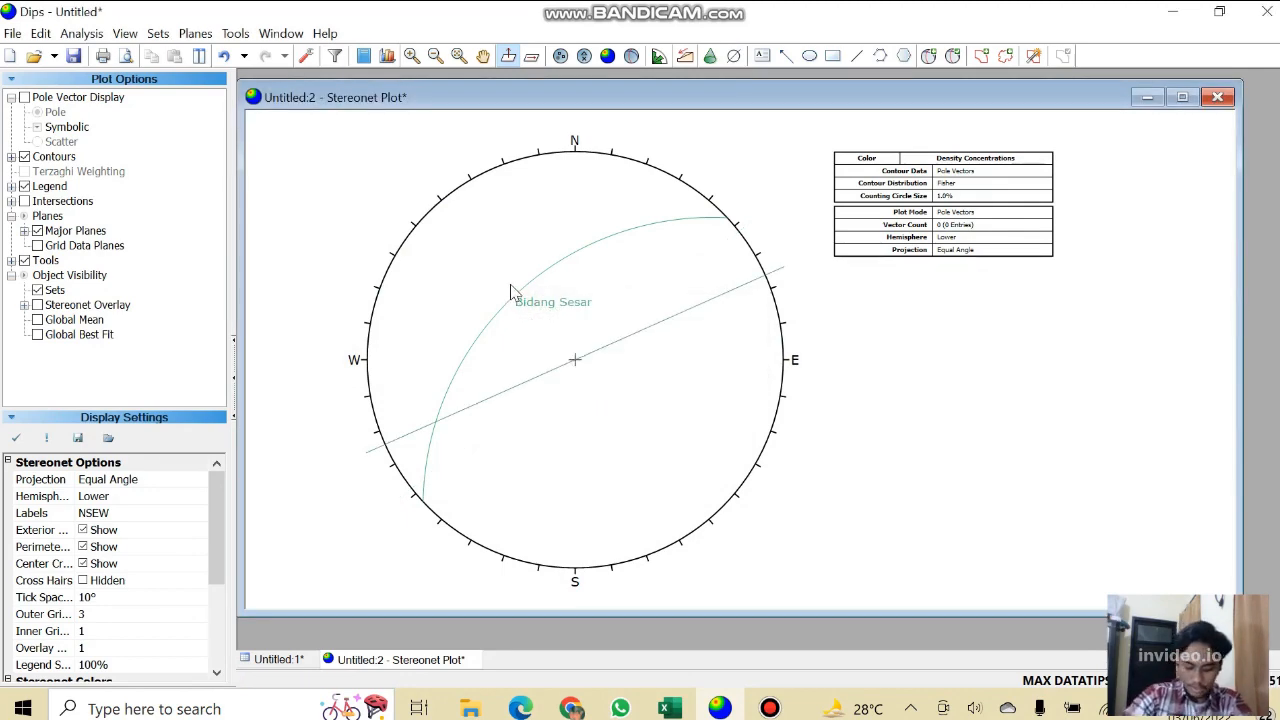
# Add a user plane labelled Bidang Bantu at 336/73, with its pole on the intersection of the Bidang Sesar arc and the trend line.
pyautogui.scroll(3, 432, 465)
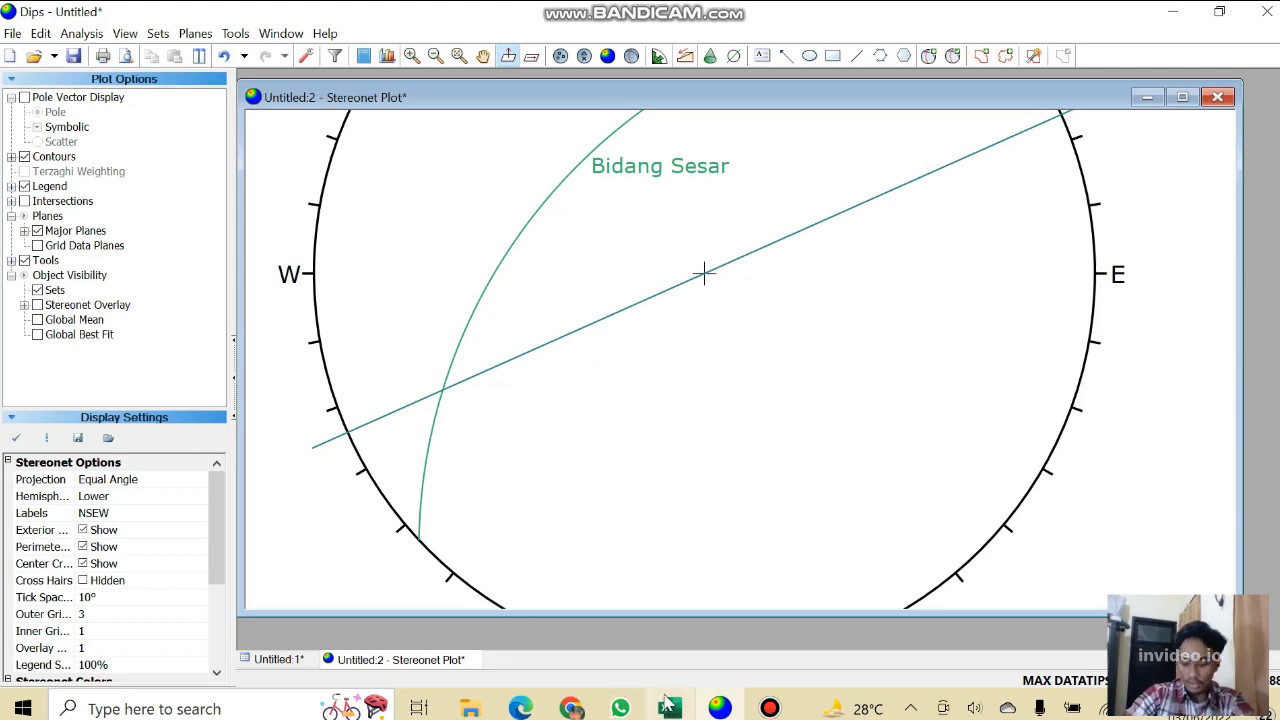
pyautogui.click(928, 56)
pyautogui.scroll(5, 440, 402)
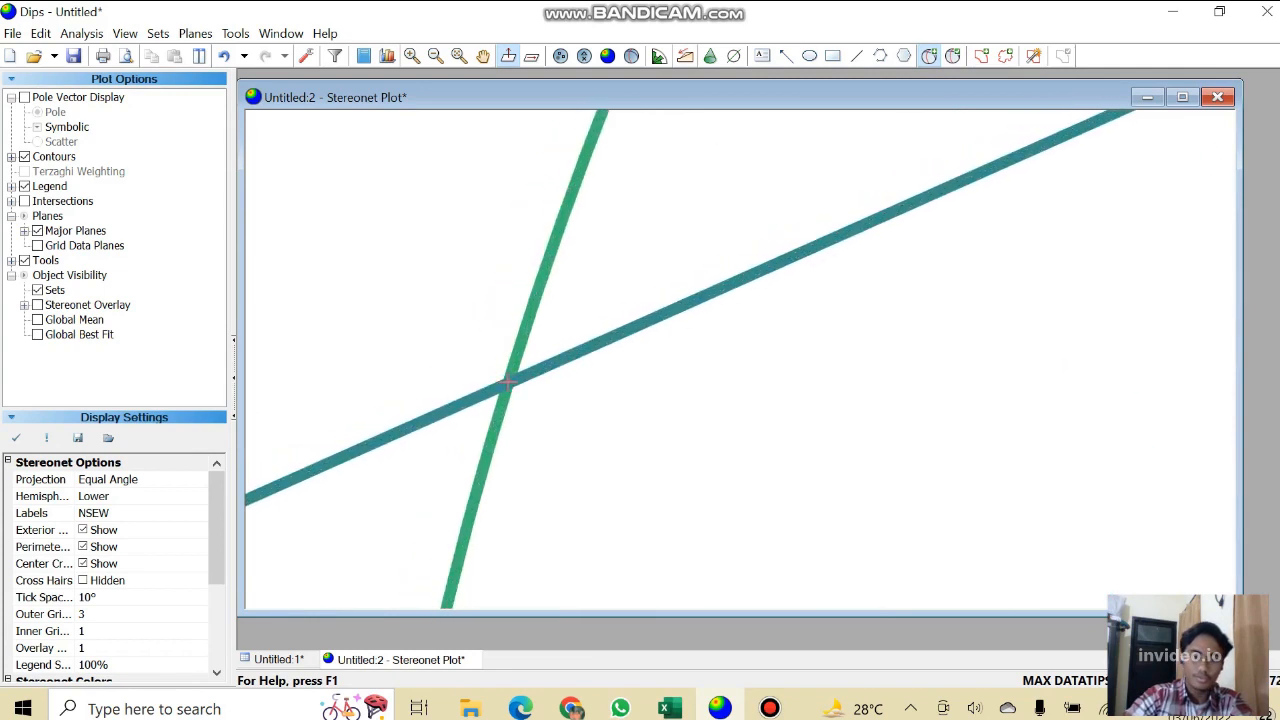
pyautogui.click(508, 381)
pyautogui.click(640, 275)
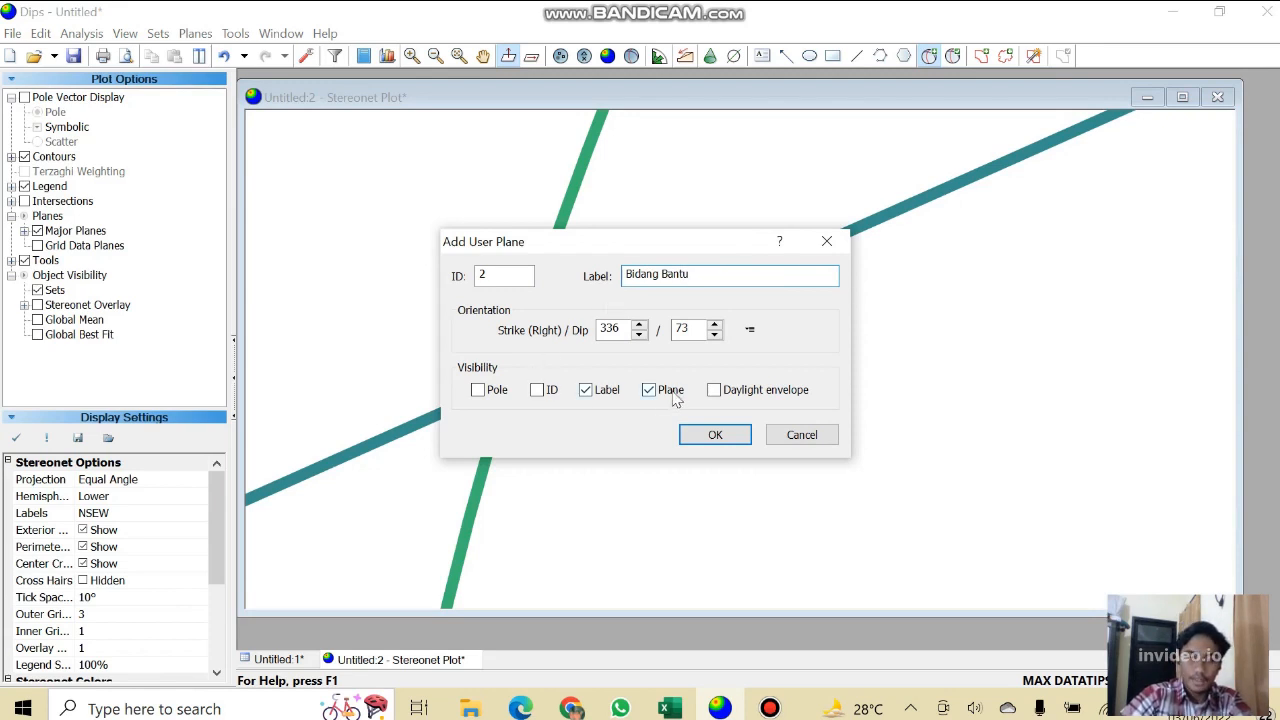
pyautogui.click(715, 437)
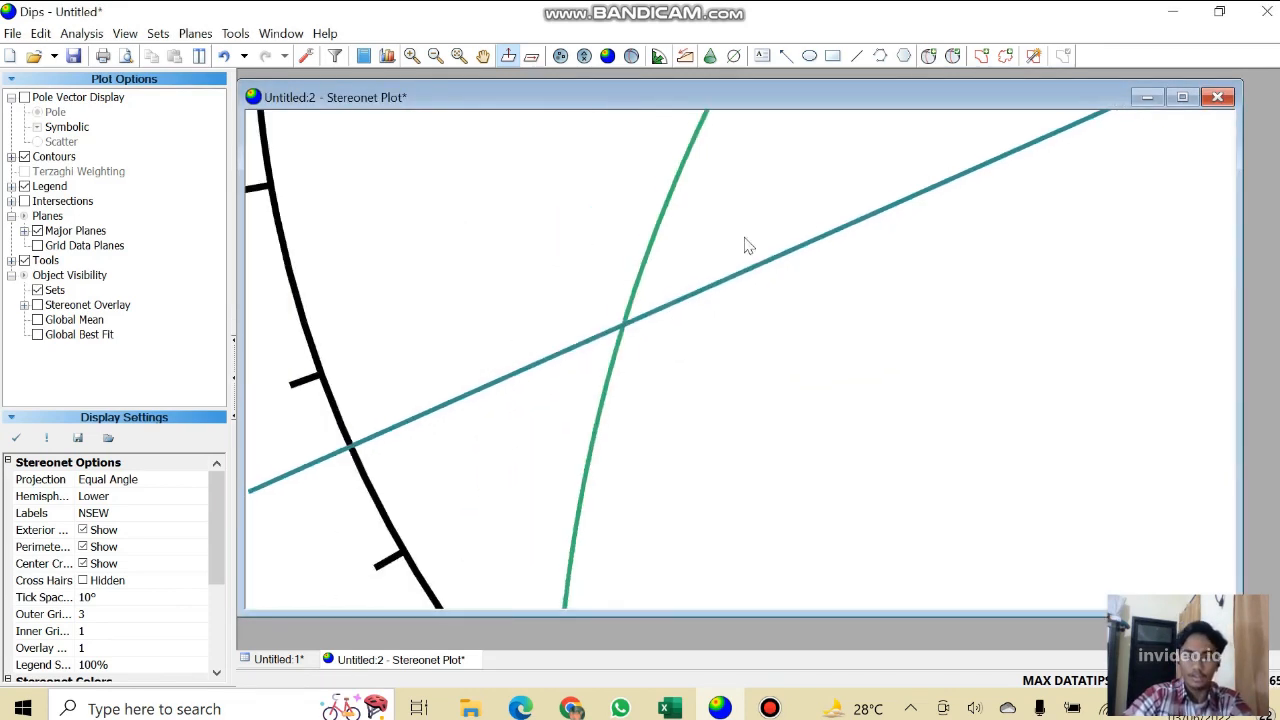
# Add a user plane labelled Sigma 2 at 80/51 on the Bidang Sesar and Bidang Bantu intersection, showing its pole and label but not its plane.
pyautogui.click(484, 55)
pyautogui.moveTo(902, 312); pyautogui.dragTo(714, 514)
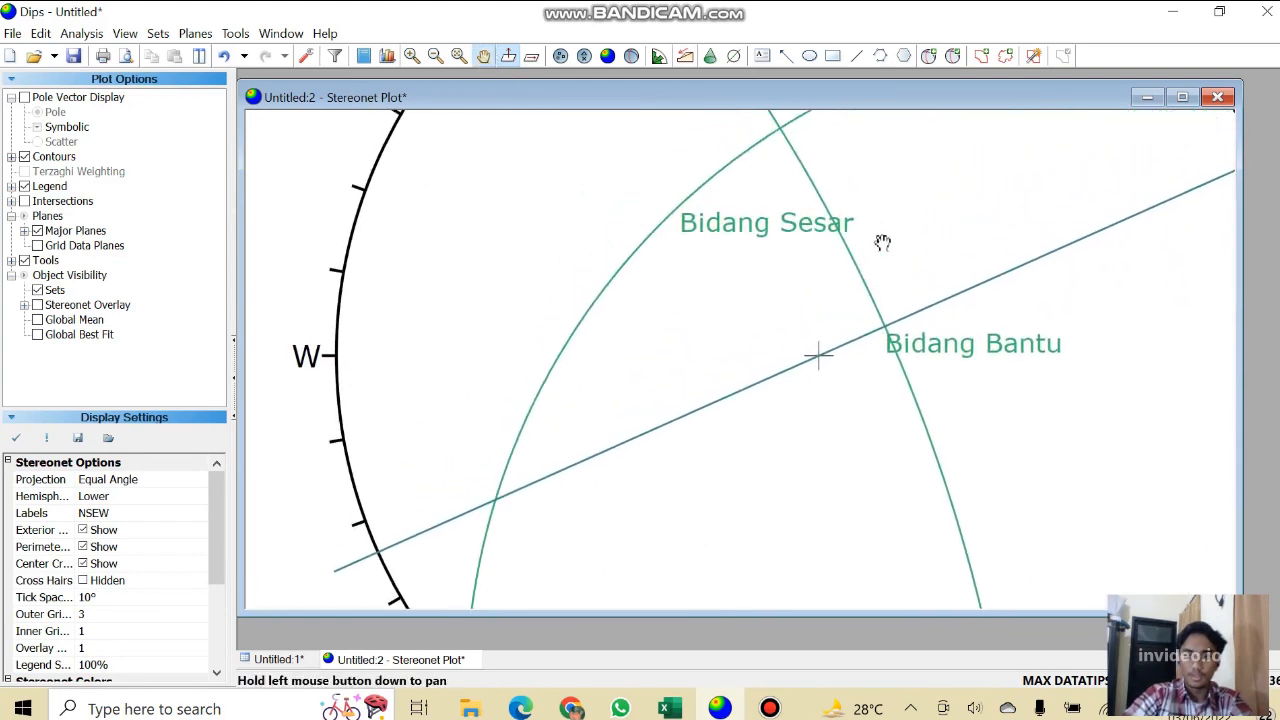
pyautogui.moveTo(825, 465); pyautogui.dragTo(930, 362)
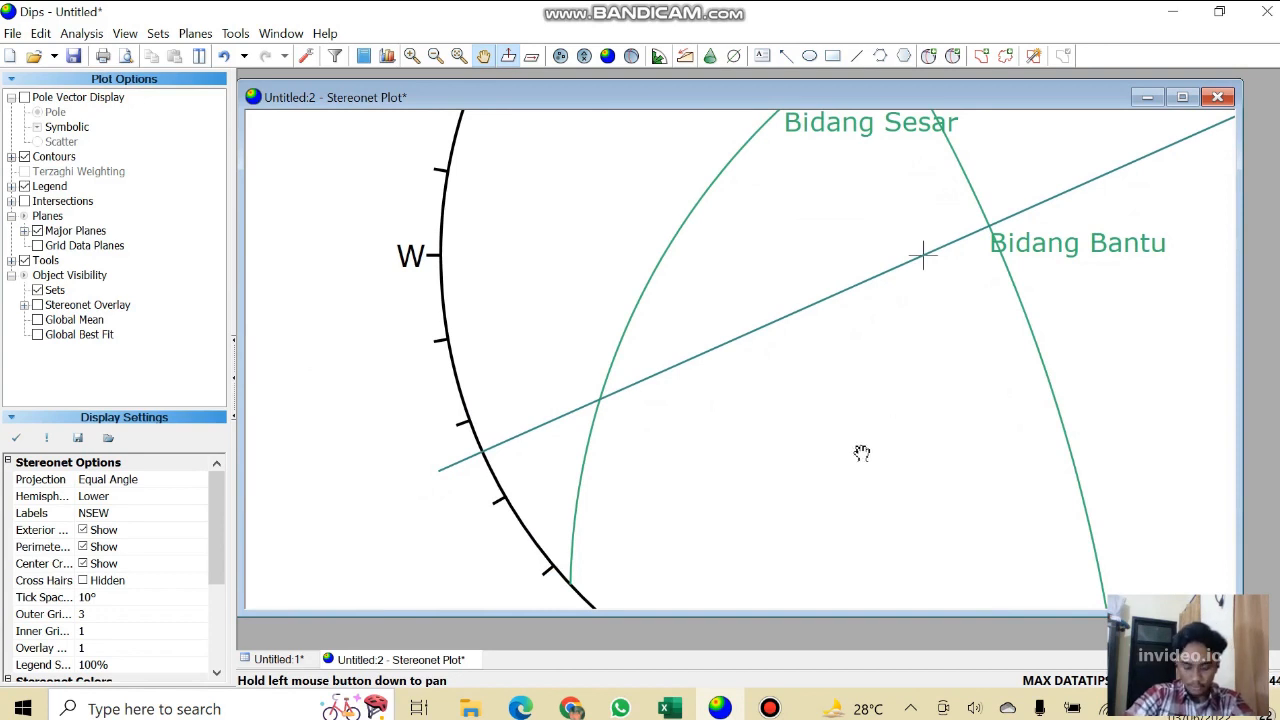
pyautogui.moveTo(960, 387); pyautogui.dragTo(787, 534)
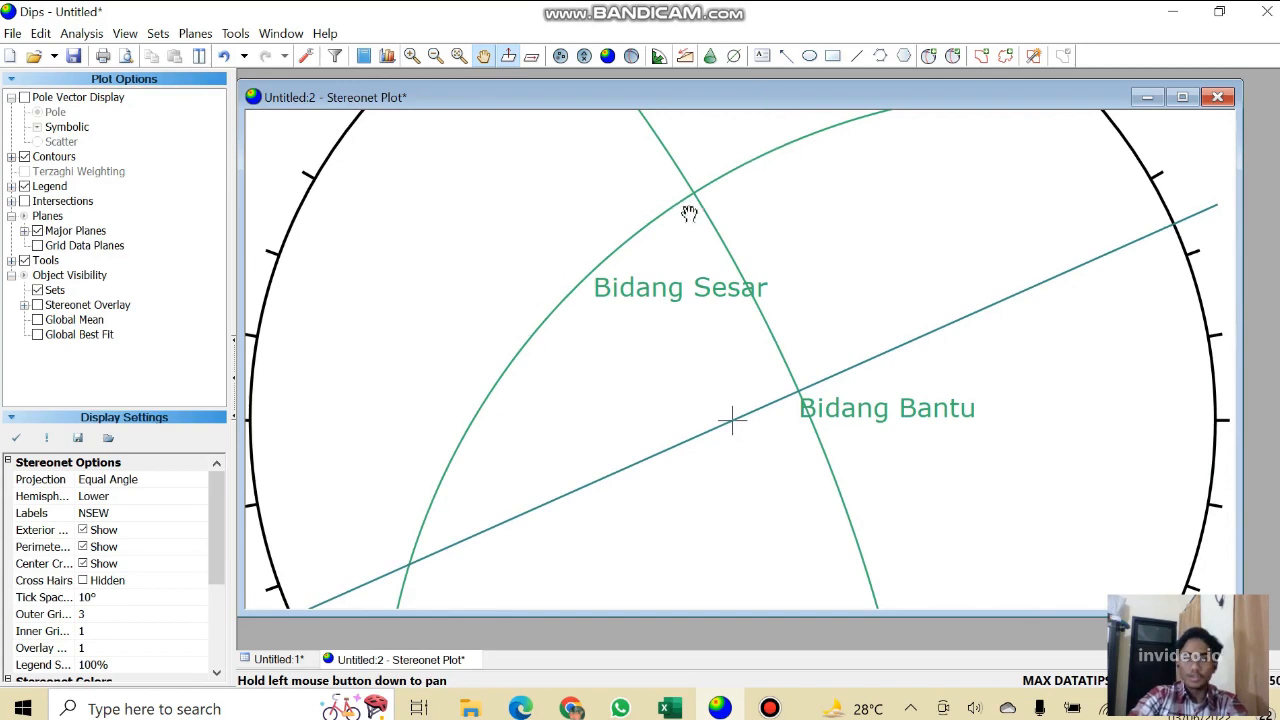
pyautogui.scroll(6, 689, 213)
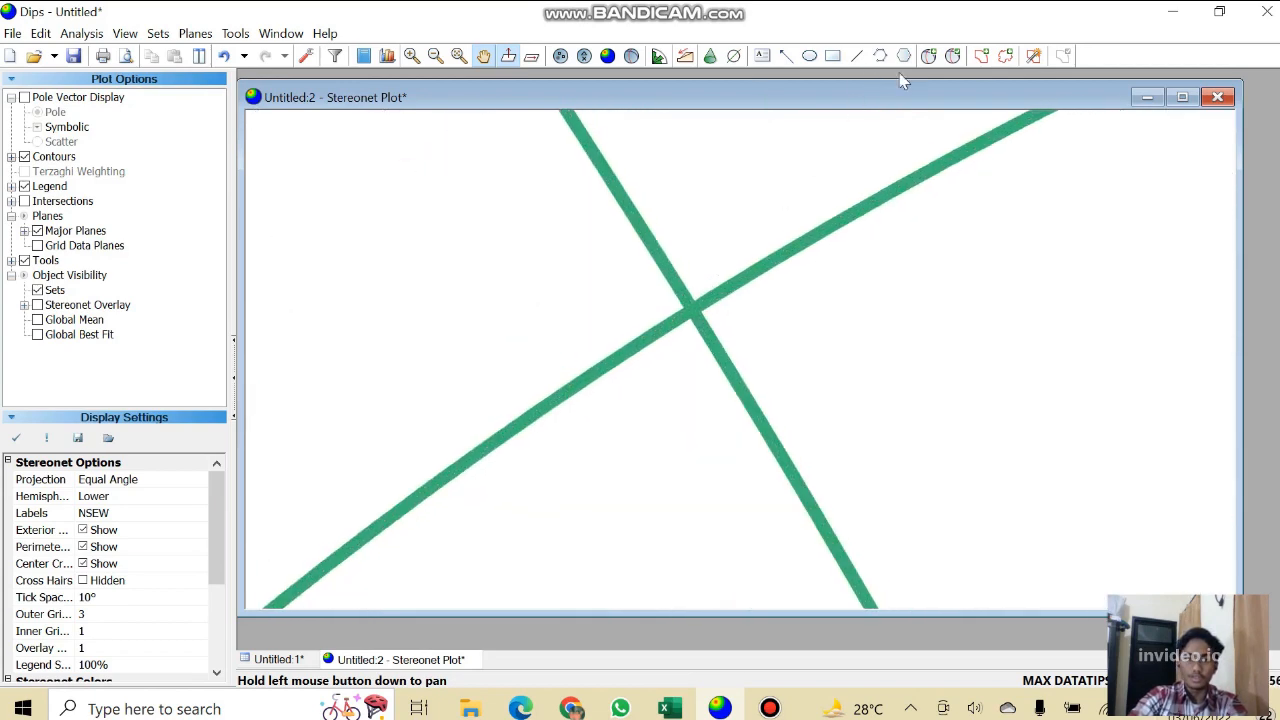
pyautogui.click(929, 55)
pyautogui.click(689, 308)
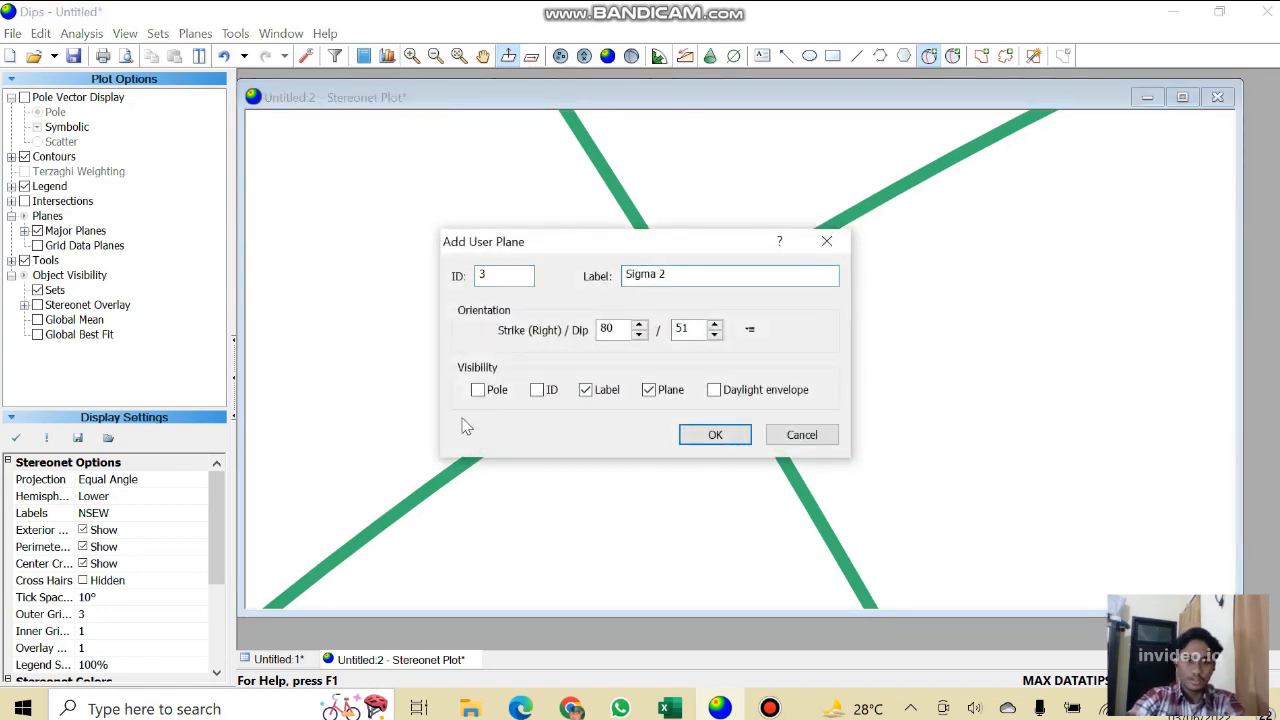
pyautogui.click(479, 391)
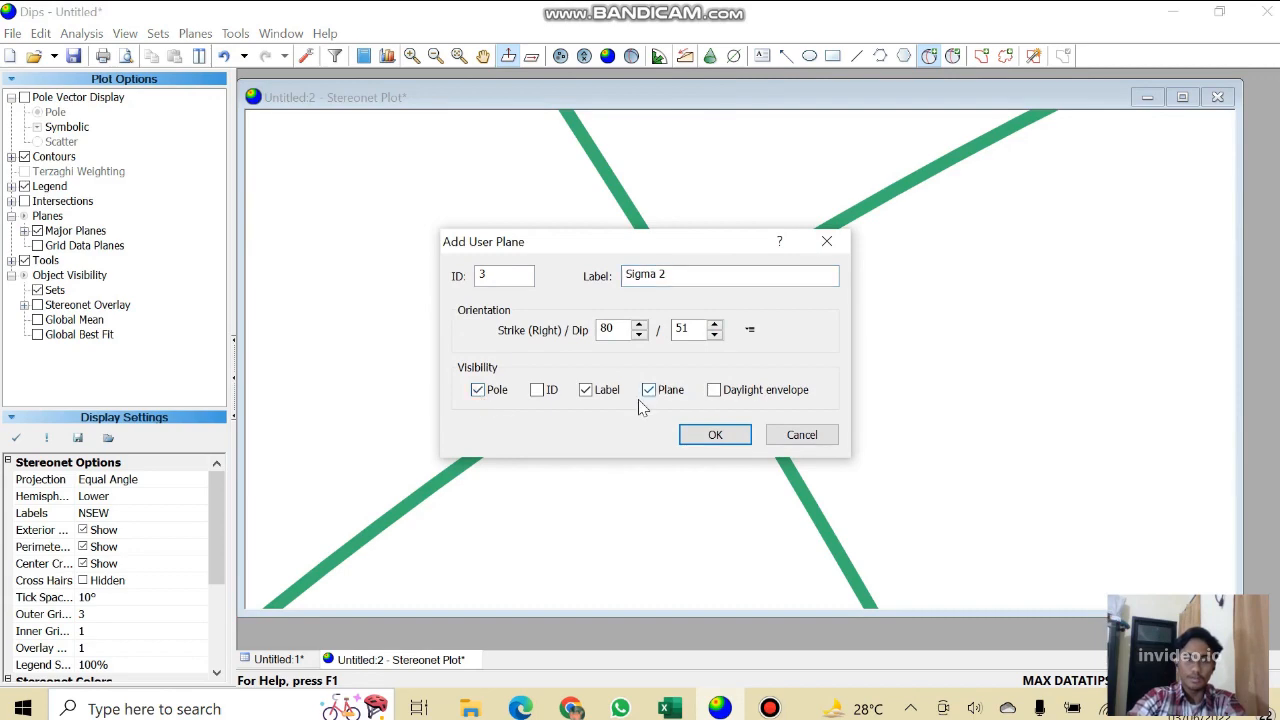
pyautogui.click(649, 390)
pyautogui.click(715, 434)
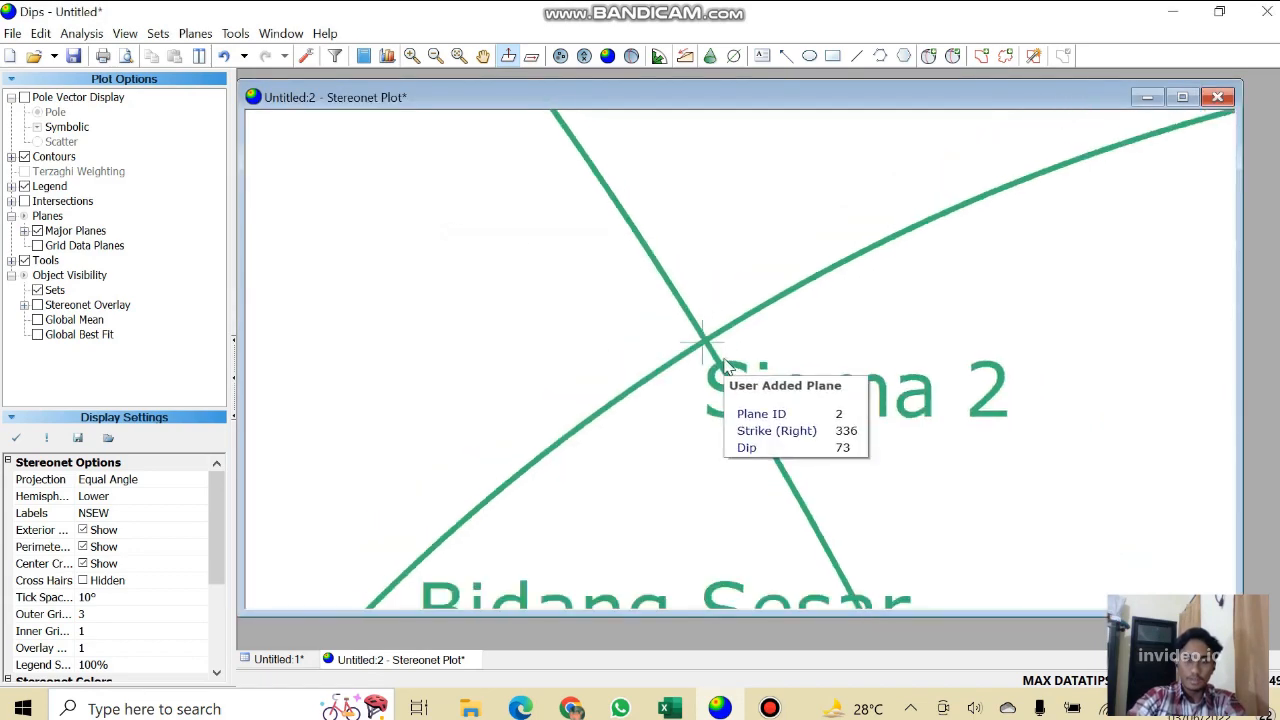
# Try to place a pitch grid for the Sigma 2 pole.
pyautogui.scroll(-2, 725, 365)
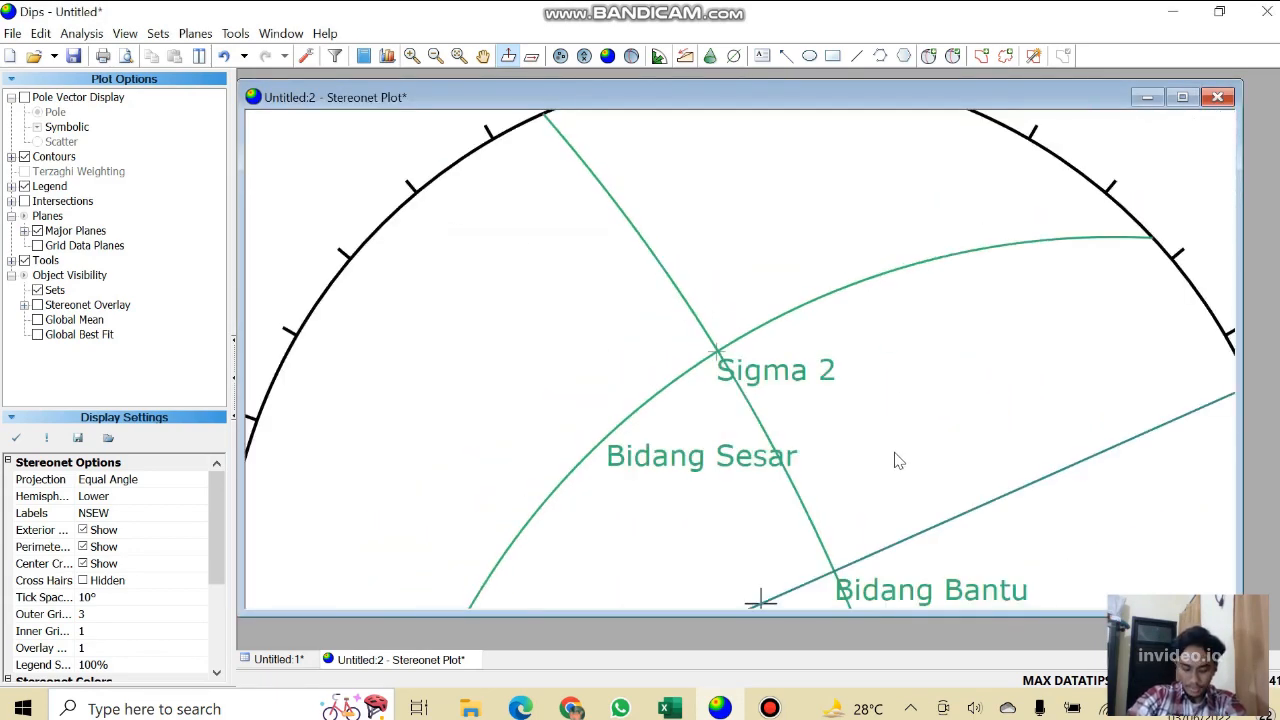
pyautogui.scroll(-3, 897, 460)
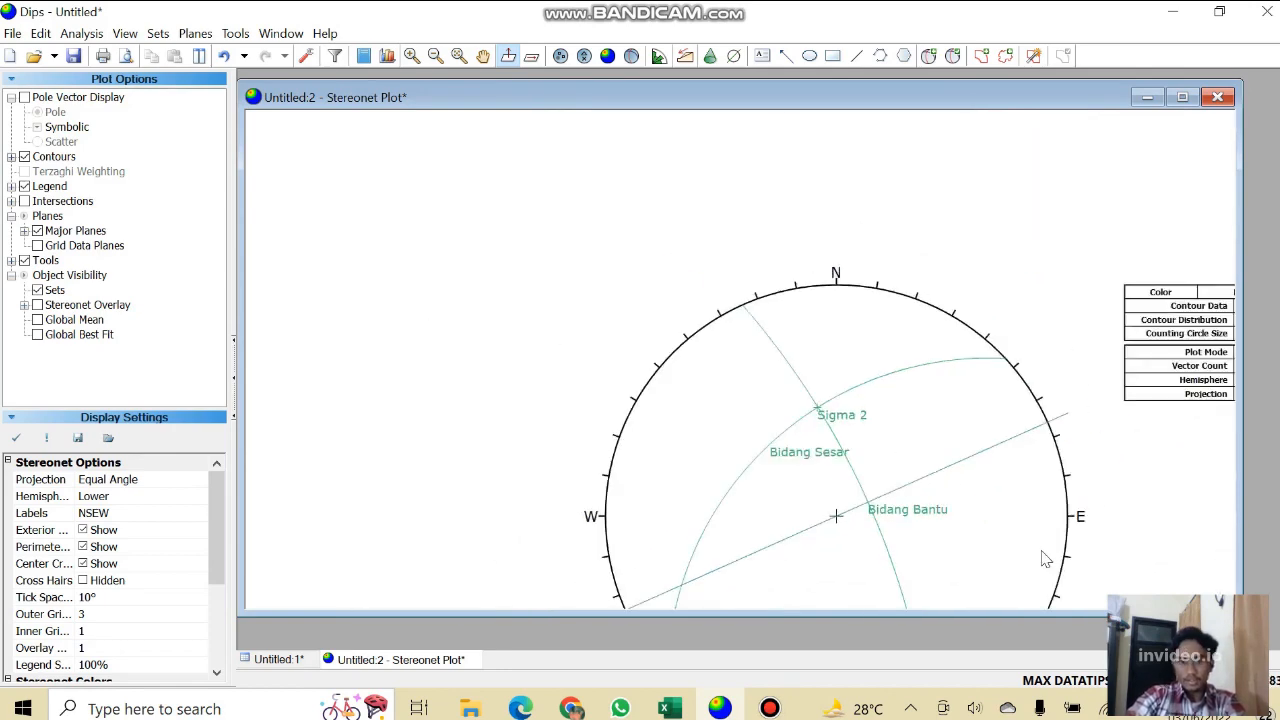
pyautogui.scroll(3, 1140, 568)
pyautogui.scroll(-3, 980, 460)
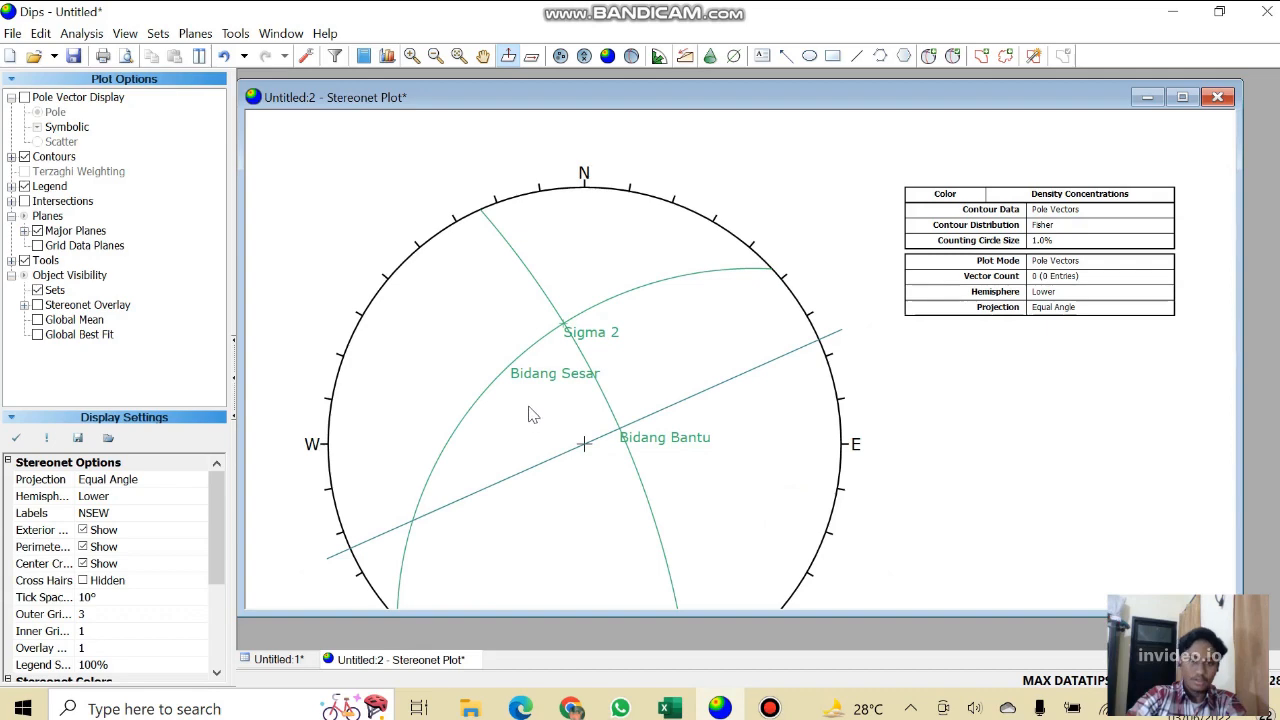
pyautogui.scroll(1, 497, 375)
pyautogui.scroll(1, 497, 375)
pyautogui.click(236, 33)
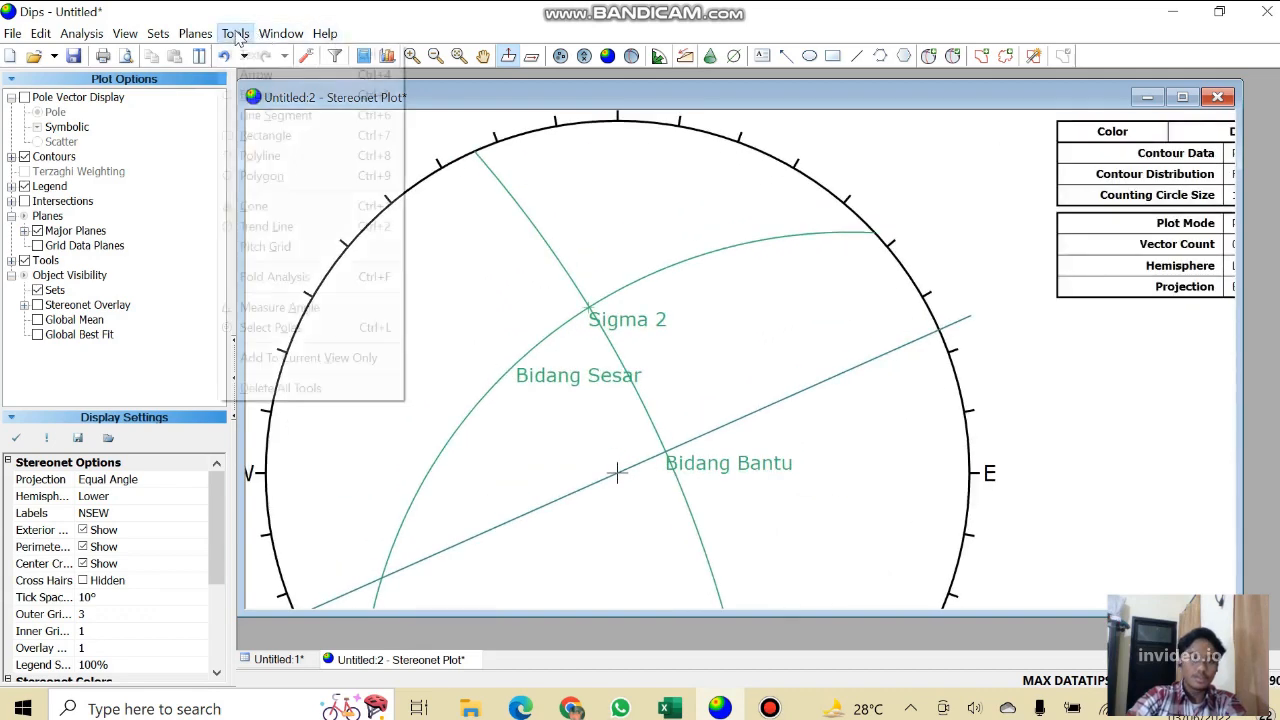
pyautogui.click(283, 247)
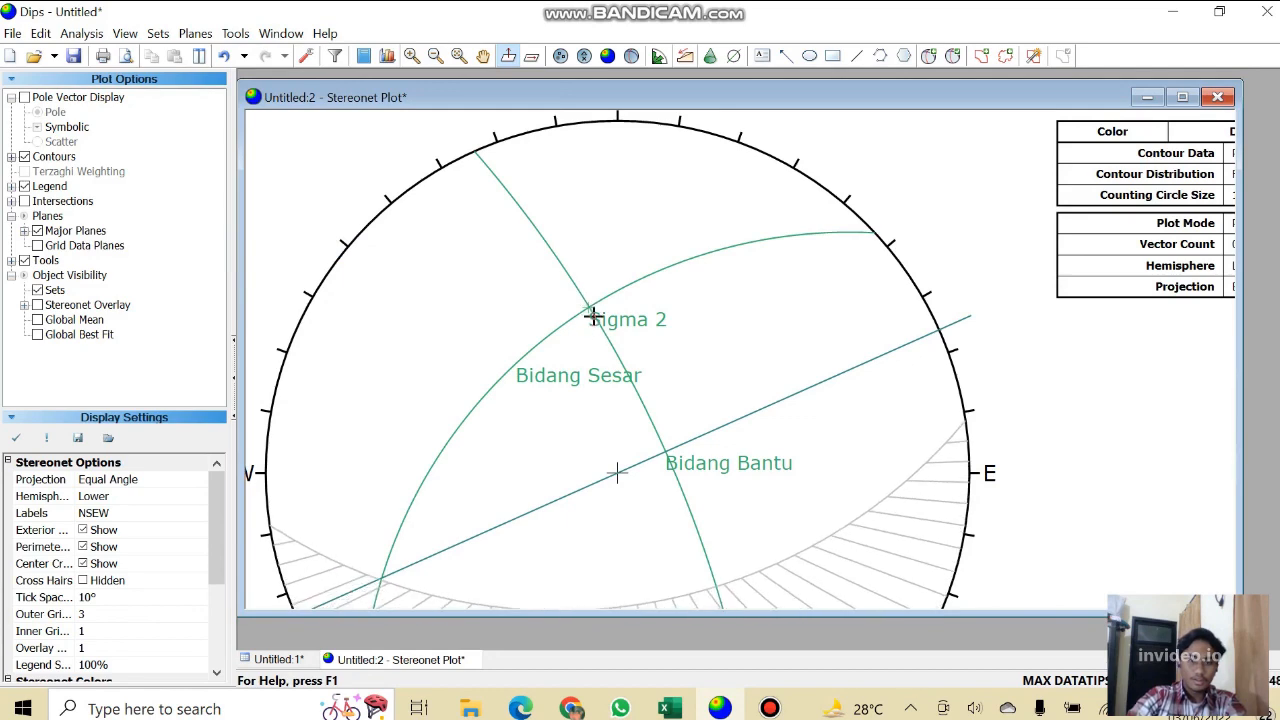
pyautogui.scroll(3, 592, 320)
pyautogui.scroll(2, 588, 316)
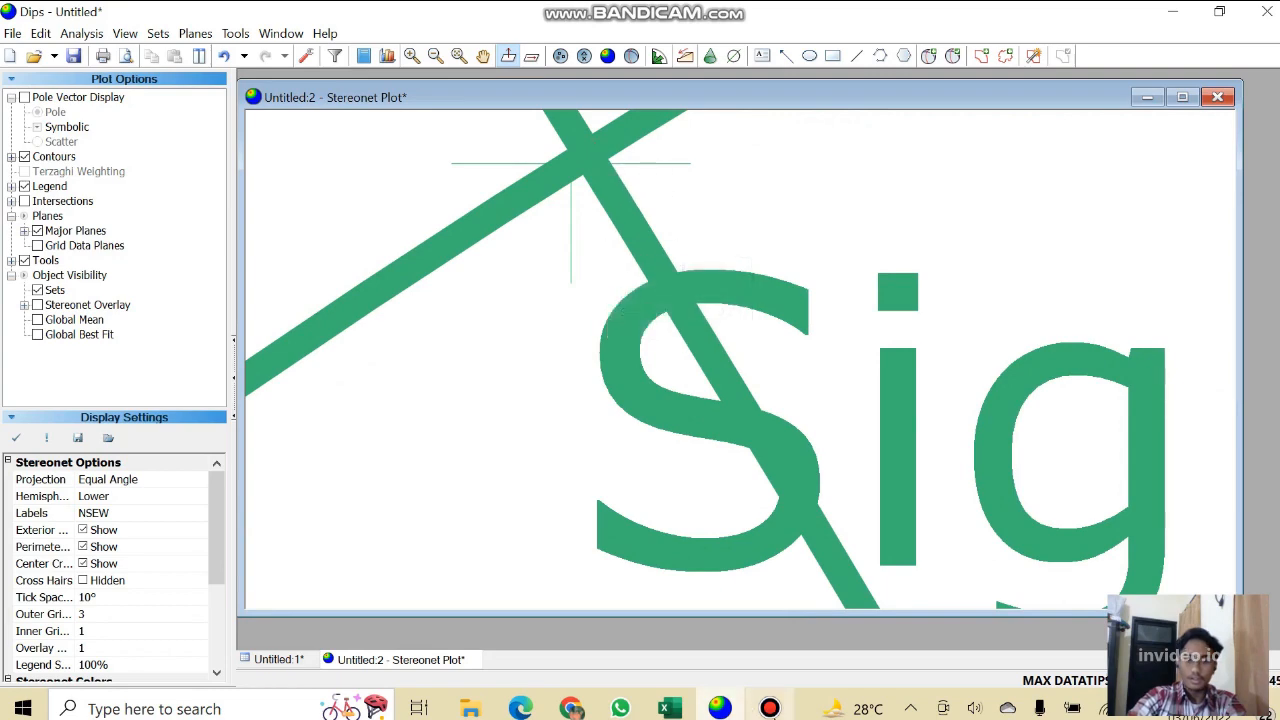
pyautogui.click(769, 708)
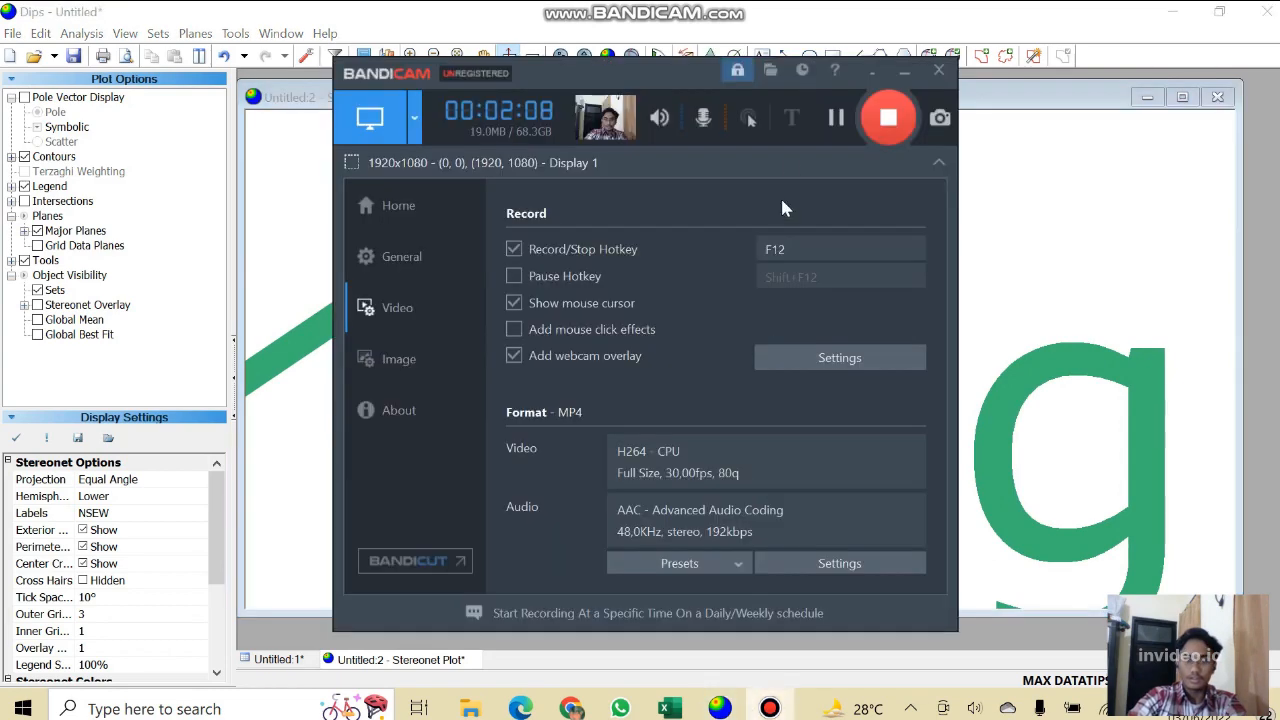
pyautogui.click(904, 72)
pyautogui.scroll(-2, 767, 487)
pyautogui.scroll(-4, 767, 487)
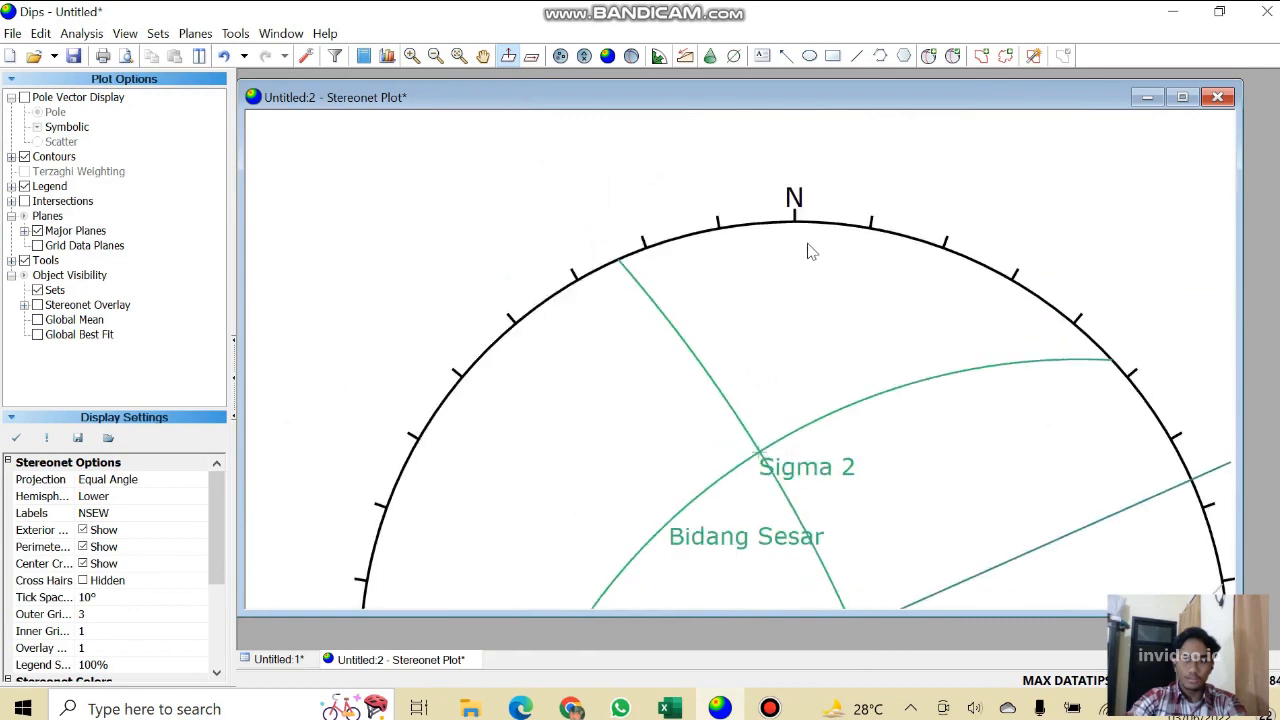
# Add a user plane labelled Sigma 1 at 311/52 on the pitch grid's great circle, showing only its pole and label.
pyautogui.click(483, 56)
pyautogui.moveTo(926, 466); pyautogui.dragTo(891, 149)
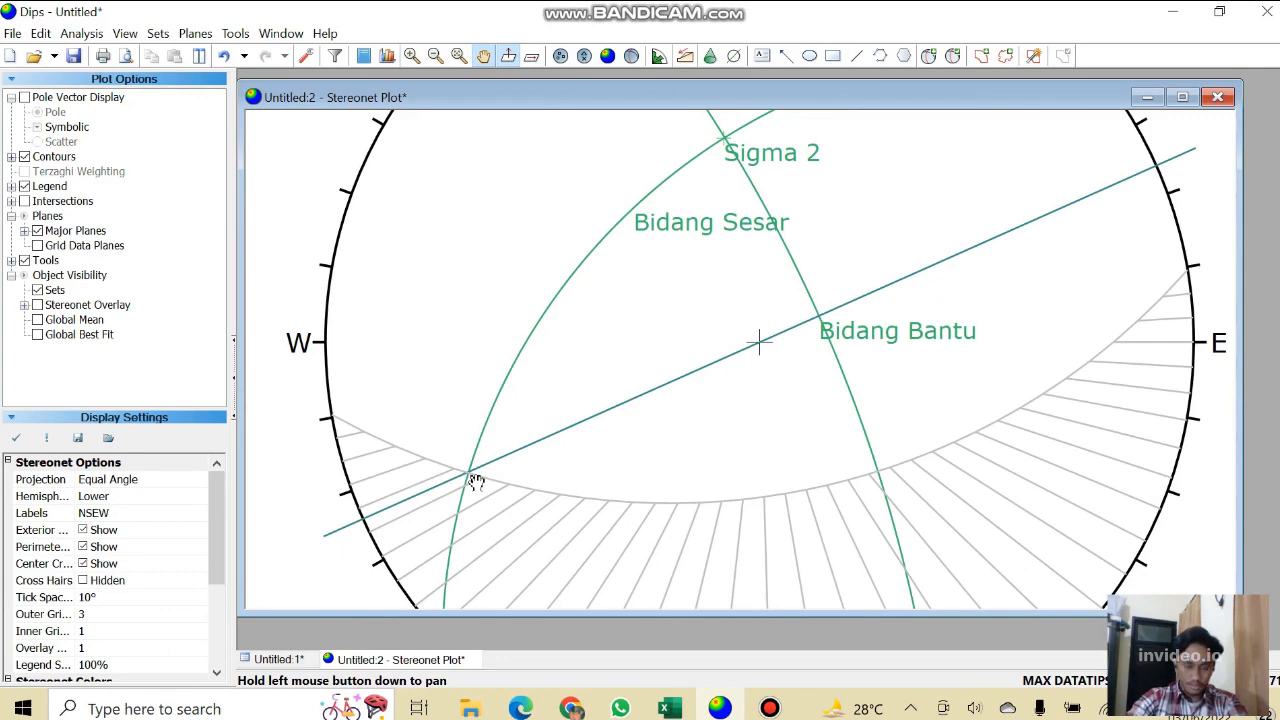
pyautogui.scroll(3, 476, 482)
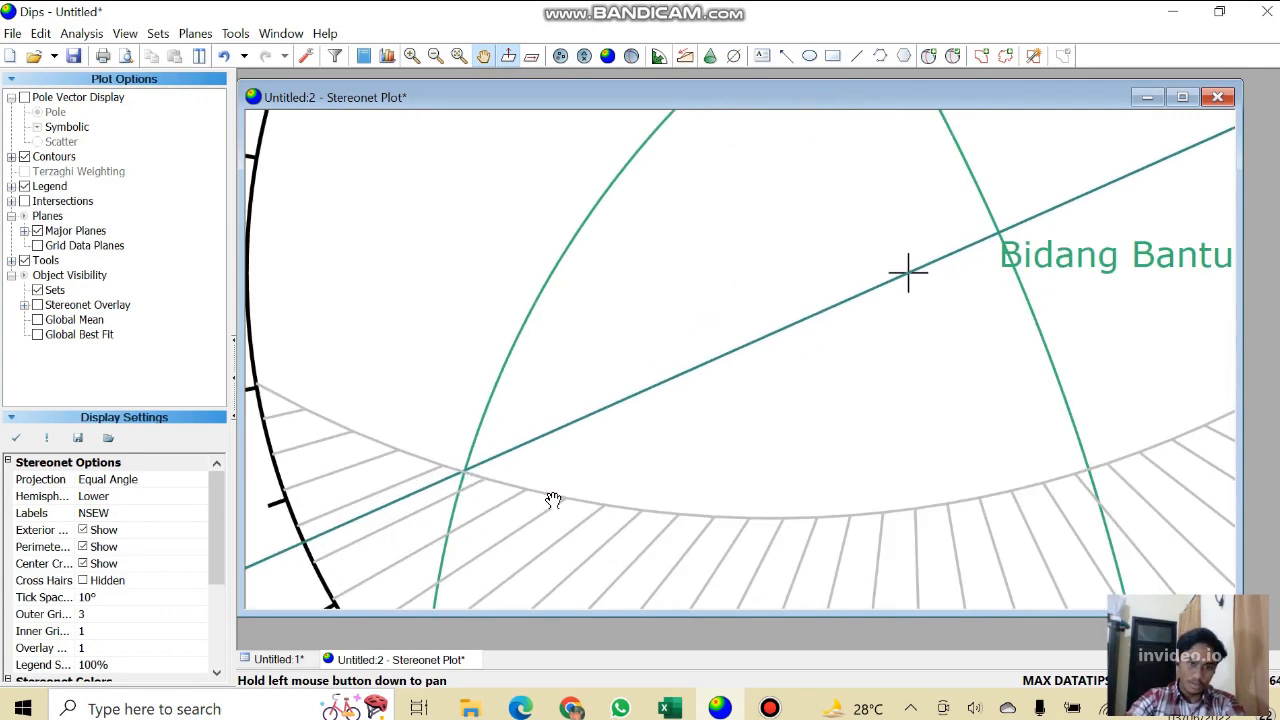
pyautogui.click(932, 58)
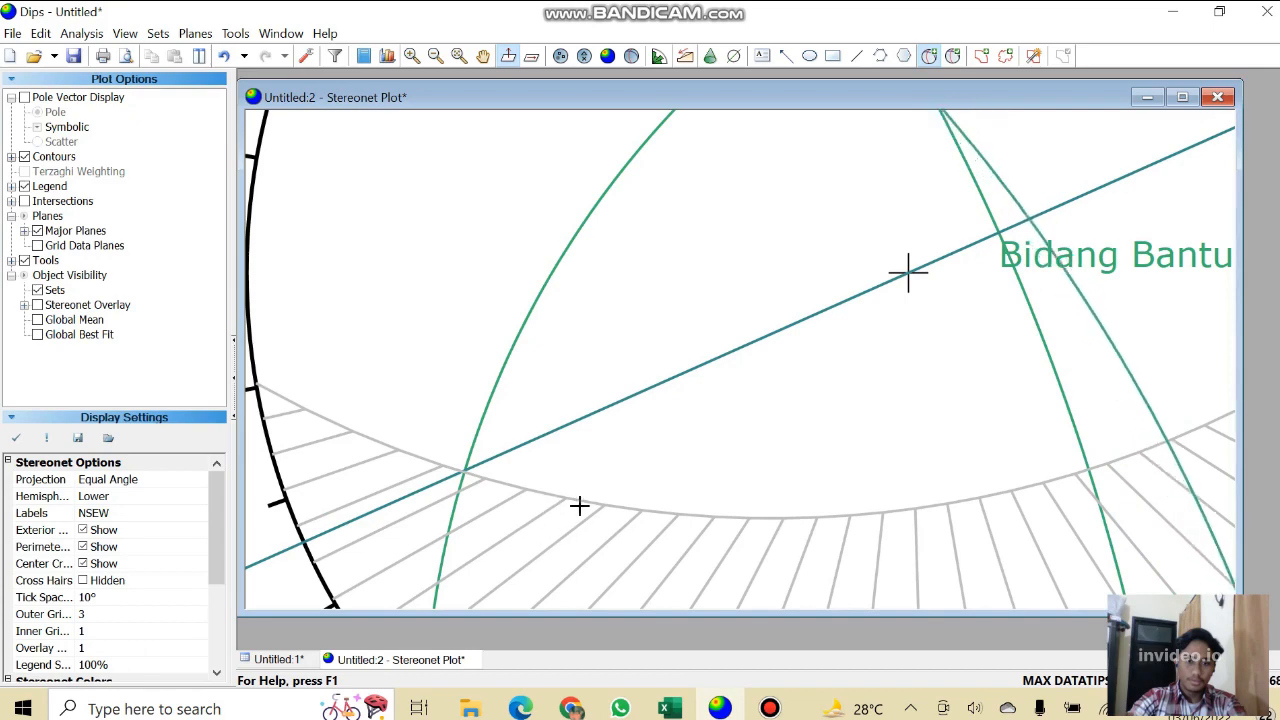
pyautogui.scroll(3, 675, 524)
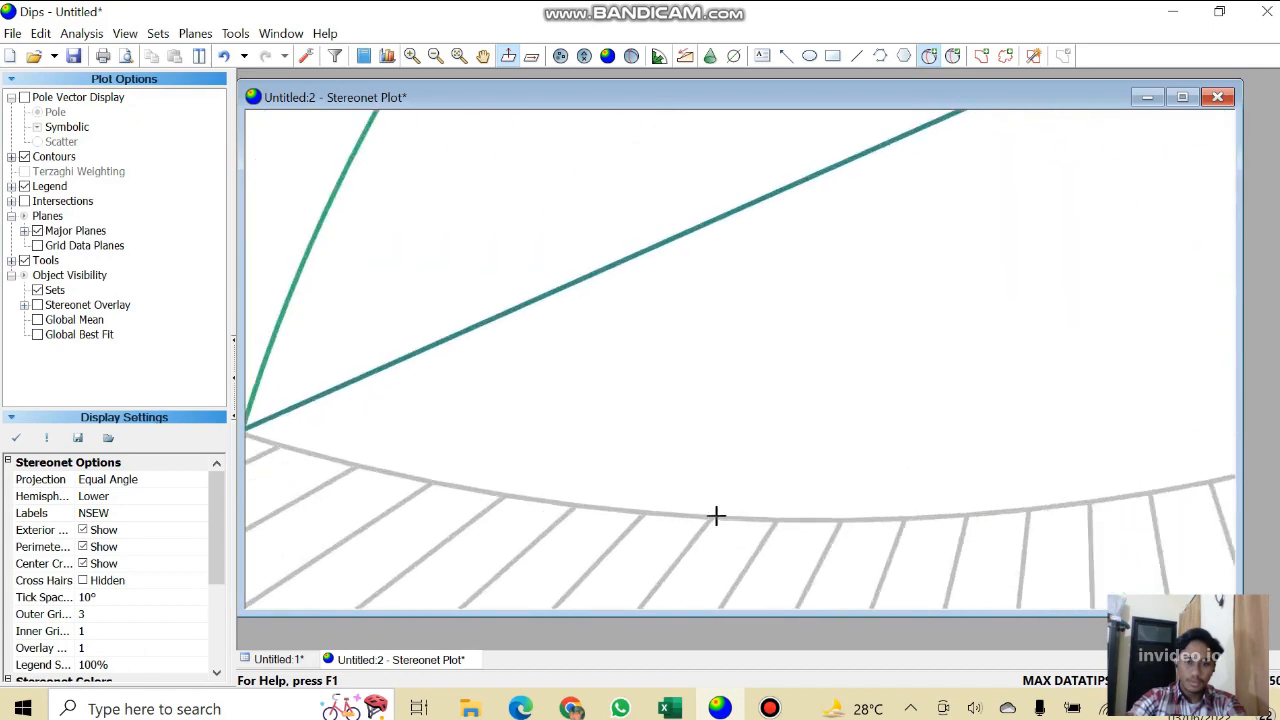
pyautogui.click(638, 517)
pyautogui.click(677, 280)
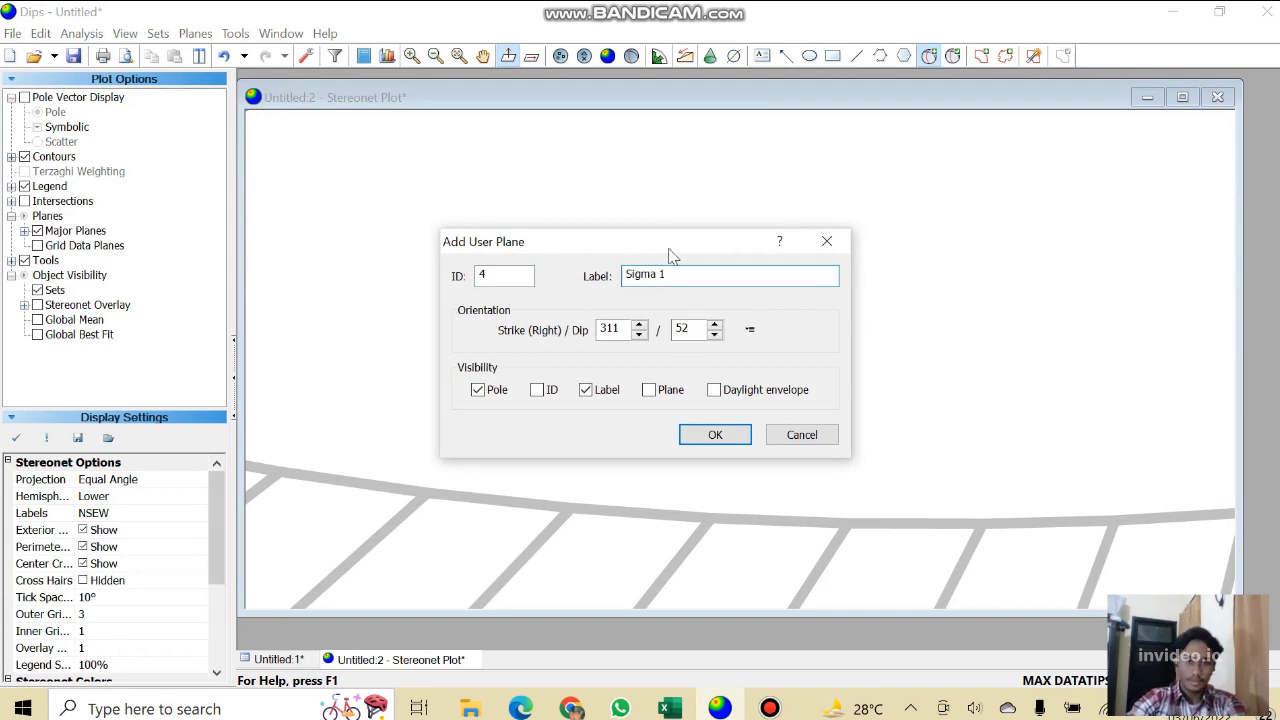
pyautogui.click(720, 436)
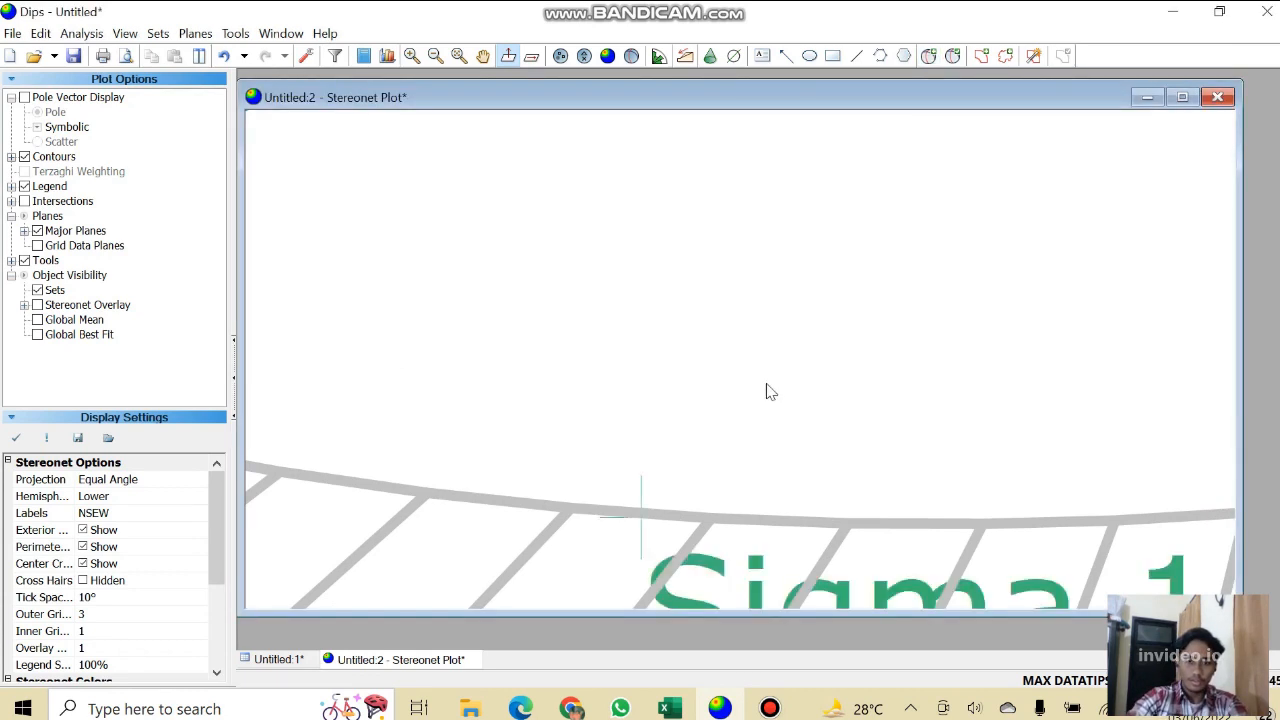
# Add a user plane labelled Sigma 3 at 196/62 on the eastern part of the pitch grid's great circle, showing only its pole and label.
pyautogui.scroll(-5, 770, 388)
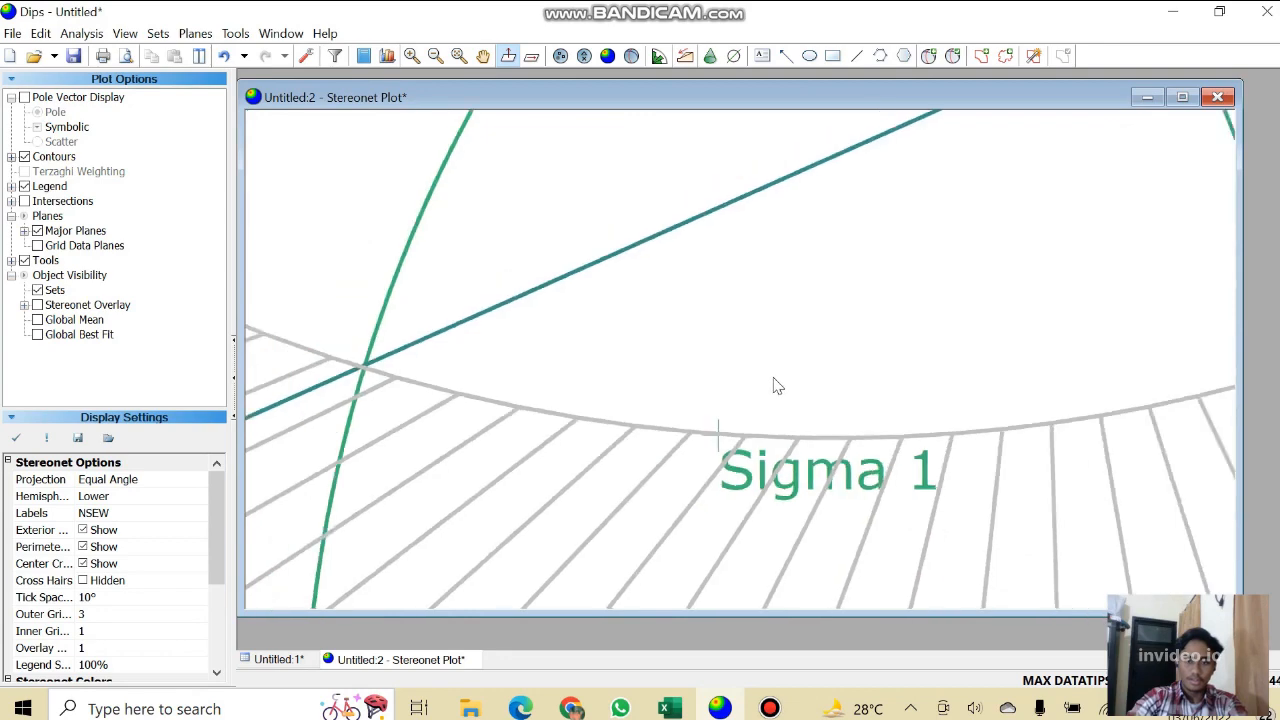
pyautogui.click(483, 56)
pyautogui.moveTo(1111, 363); pyautogui.dragTo(875, 408)
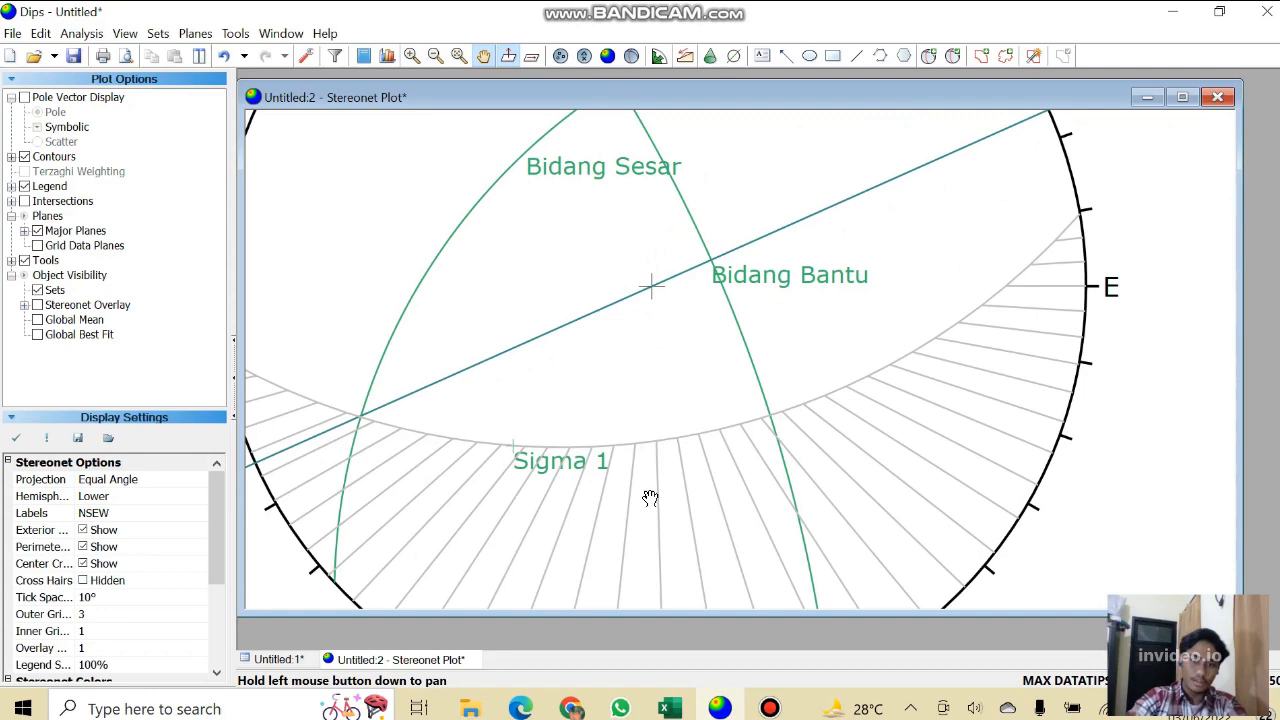
pyautogui.scroll(2, 650, 497)
pyautogui.scroll(2, 629, 340)
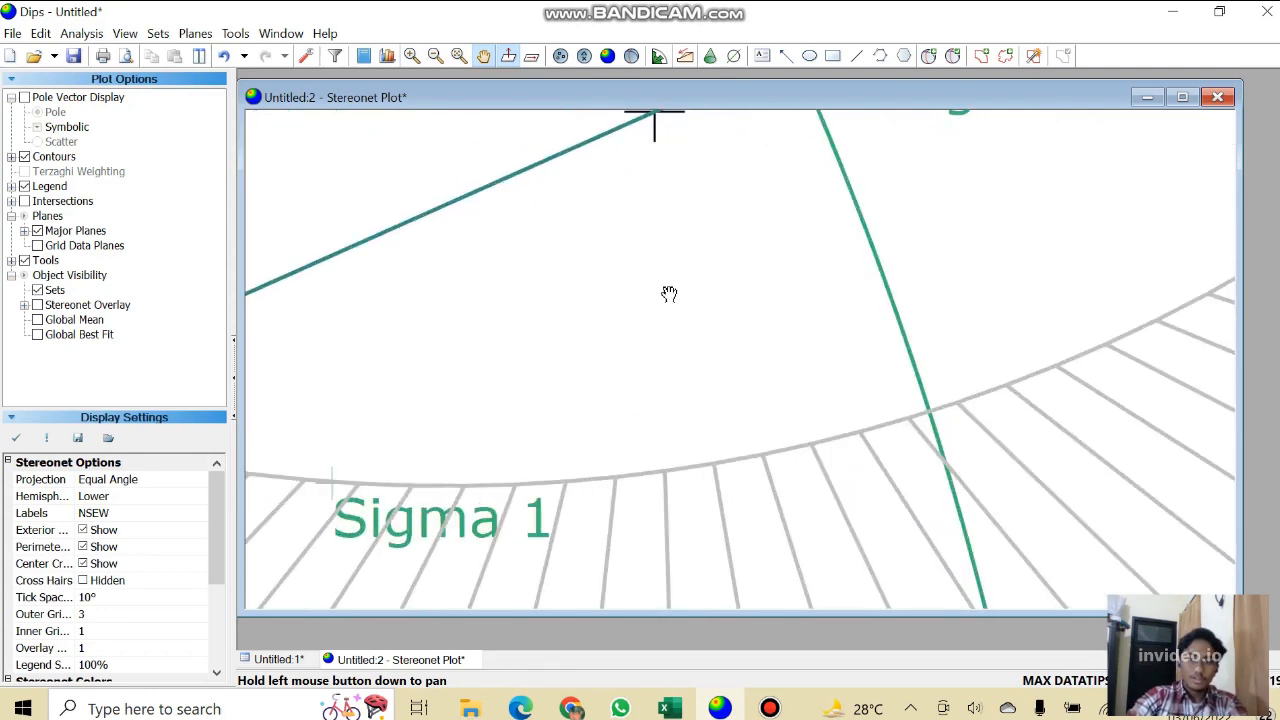
pyautogui.scroll(-1, 740, 240)
pyautogui.click(929, 56)
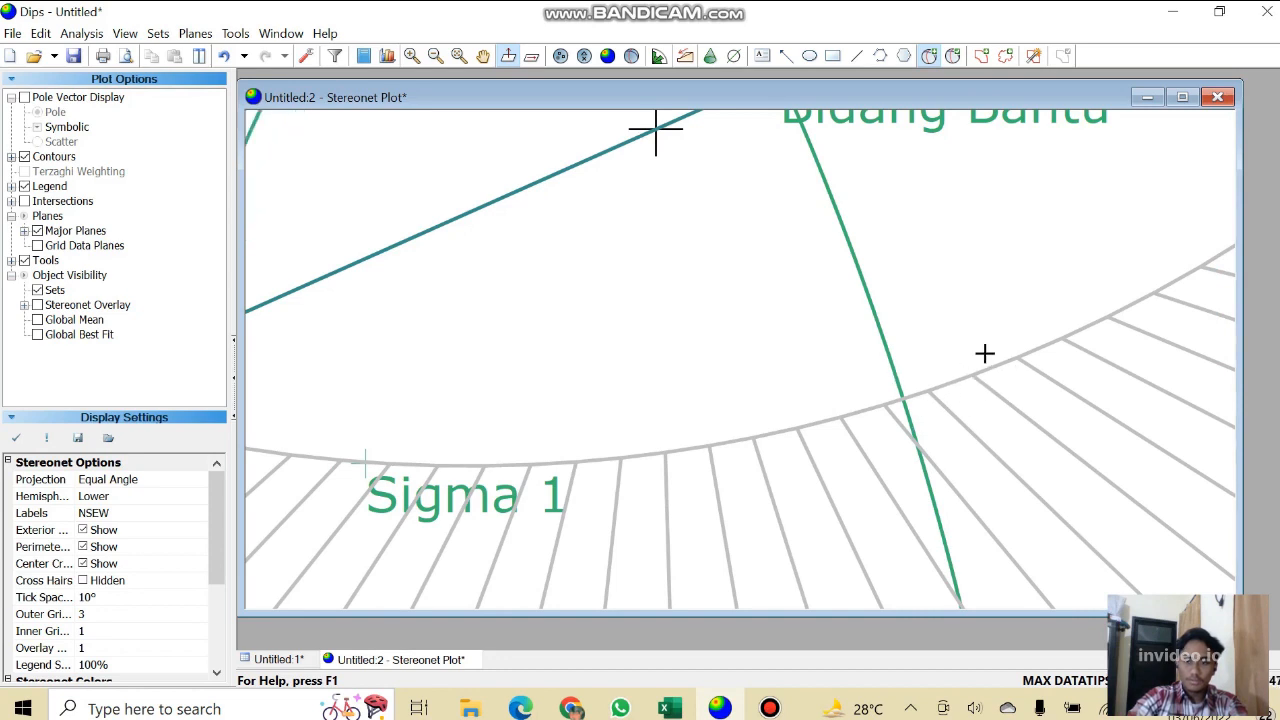
pyautogui.click(1179, 279)
pyautogui.click(681, 277)
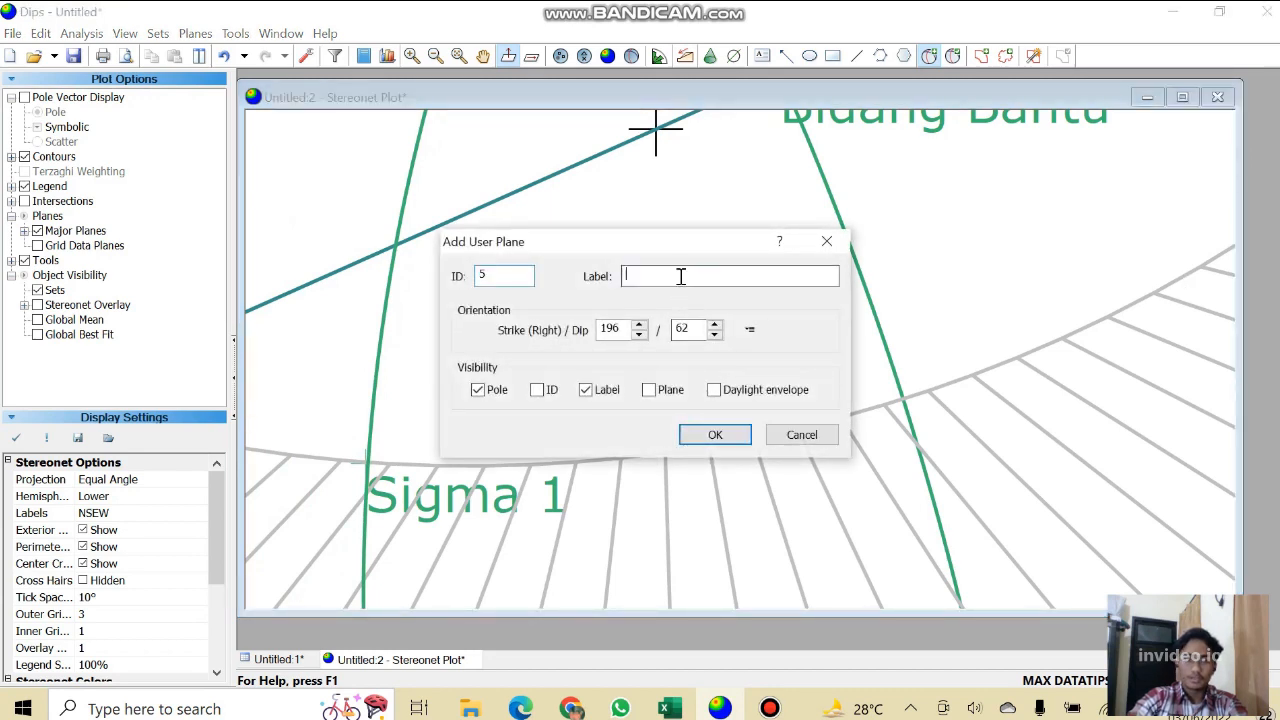
pyautogui.write('Sigma 3')
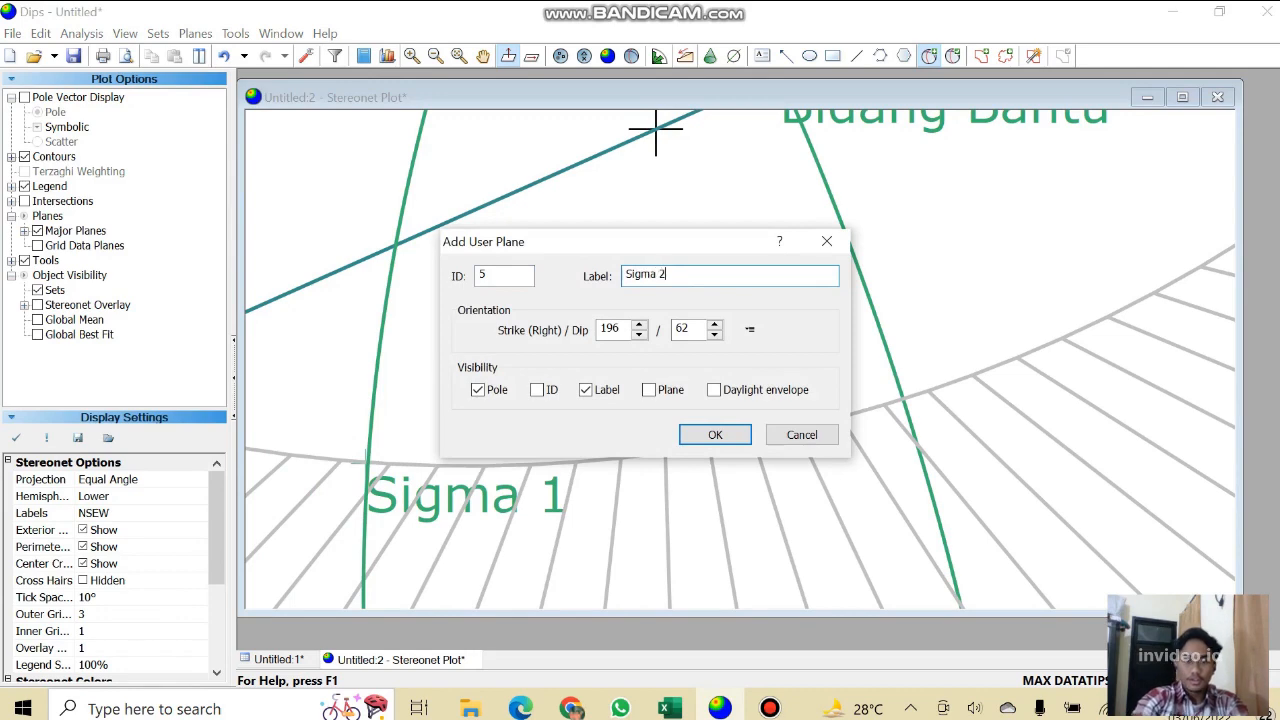
pyautogui.click(690, 438)
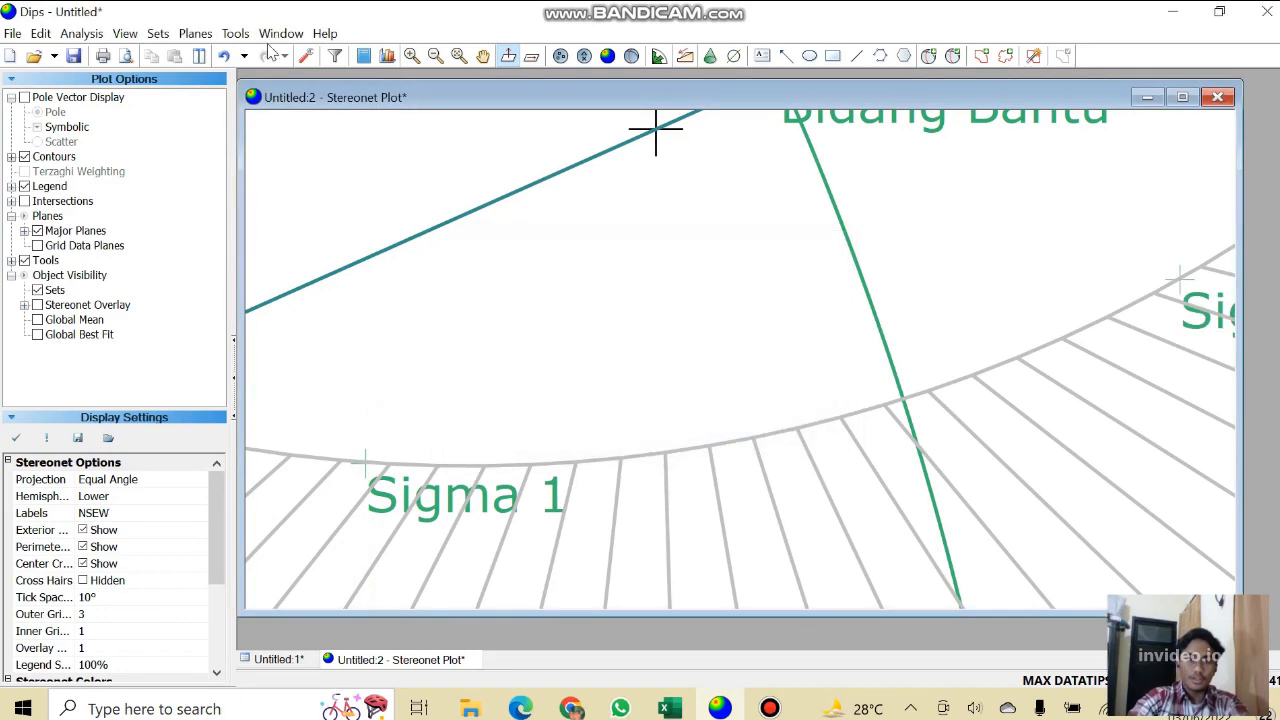
# Measure the angle between the Sigma 1 and Sigma 3 poles.
pyautogui.click(236, 33)
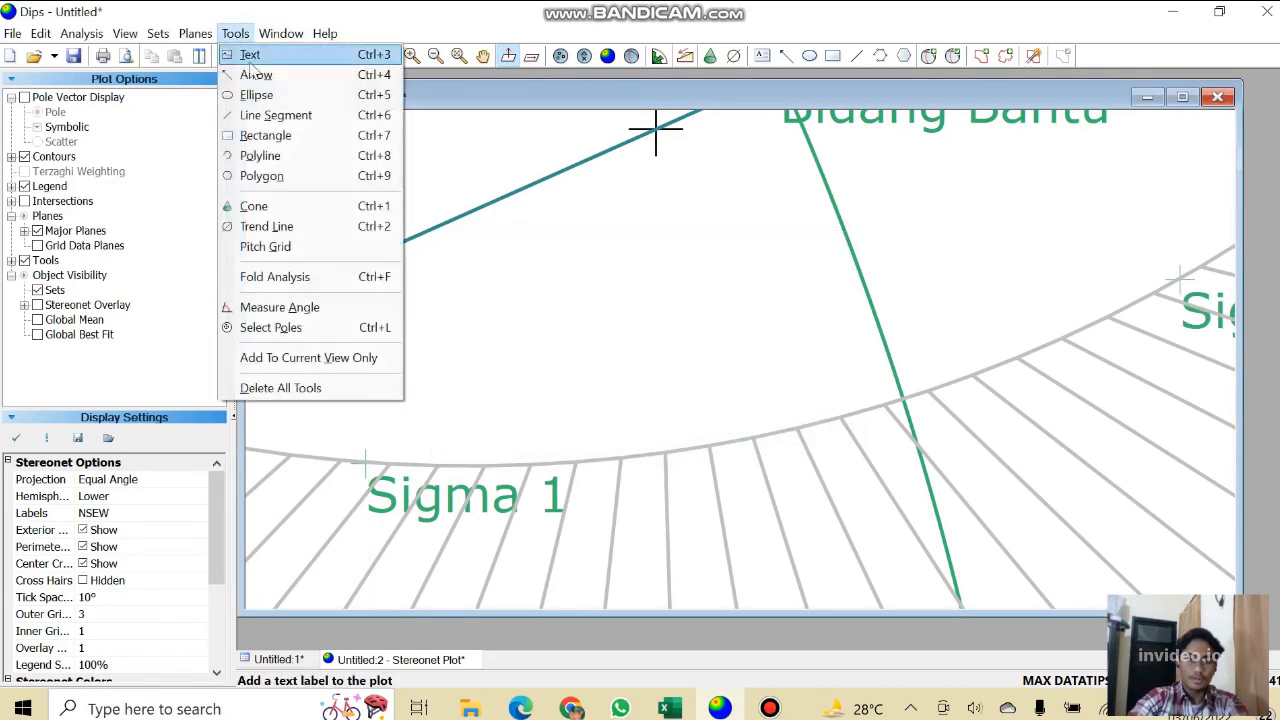
pyautogui.click(335, 317)
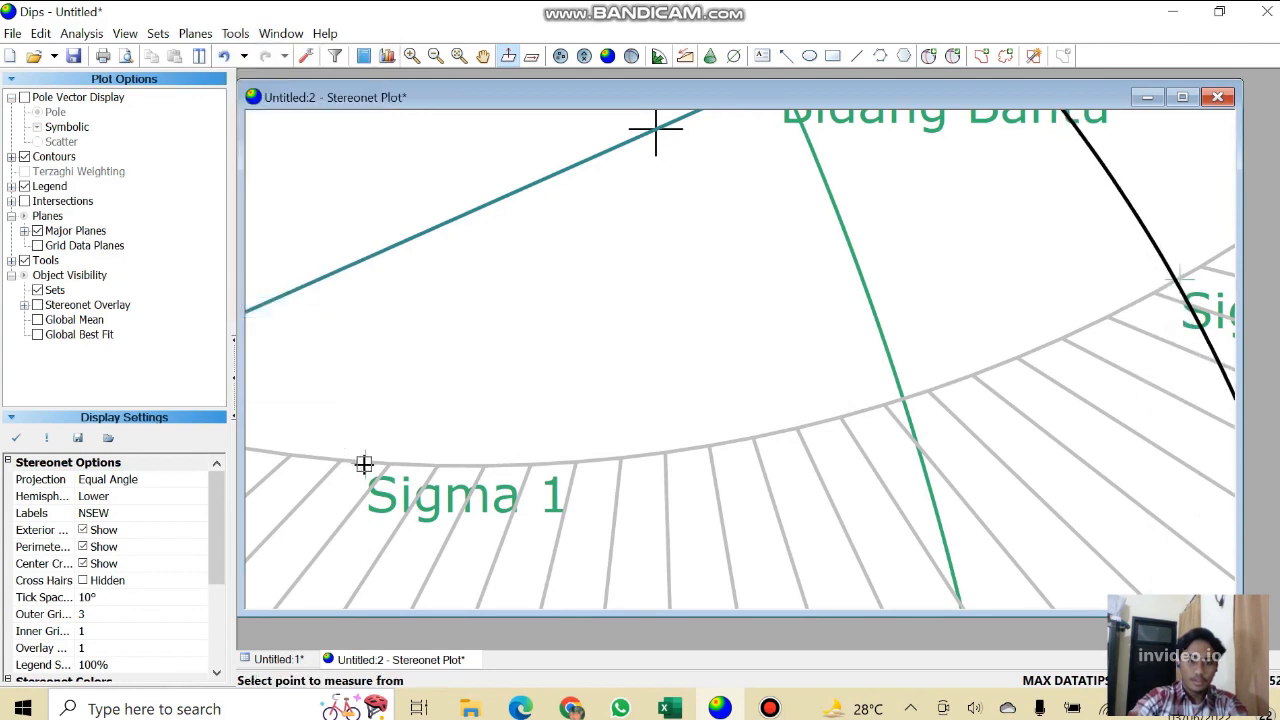
pyautogui.click(364, 464)
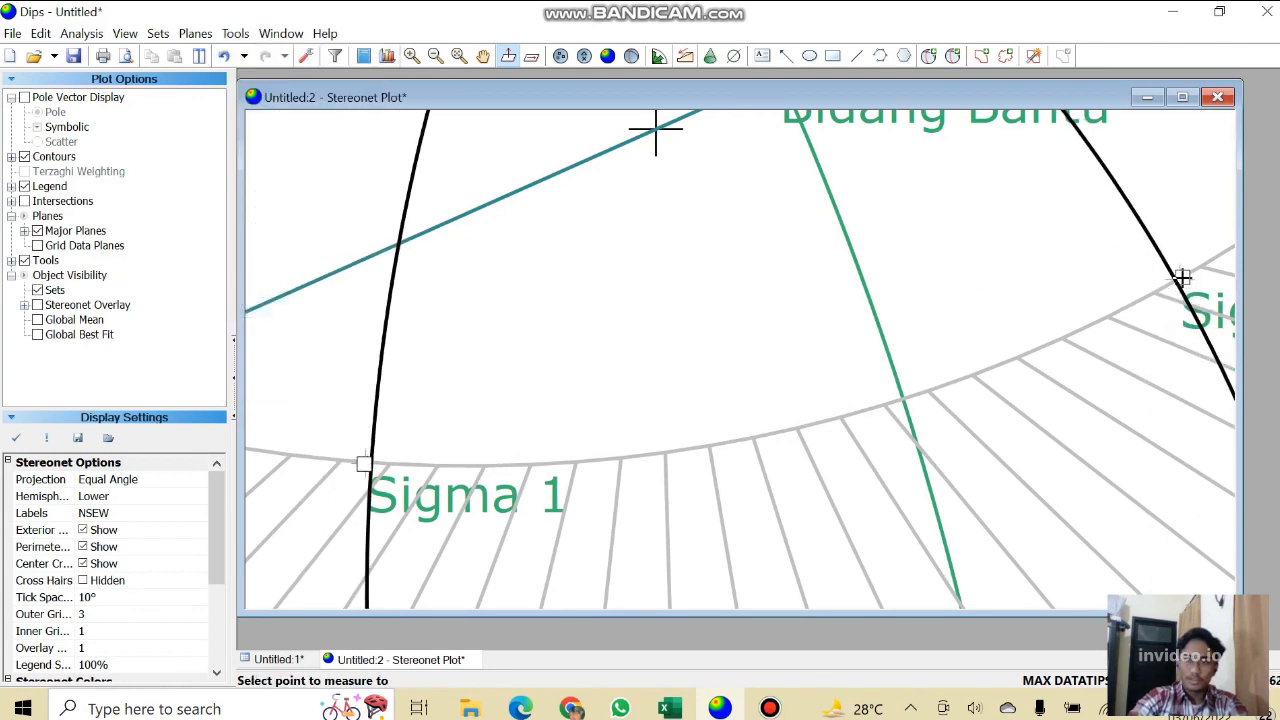
pyautogui.click(1182, 279)
pyautogui.click(645, 462)
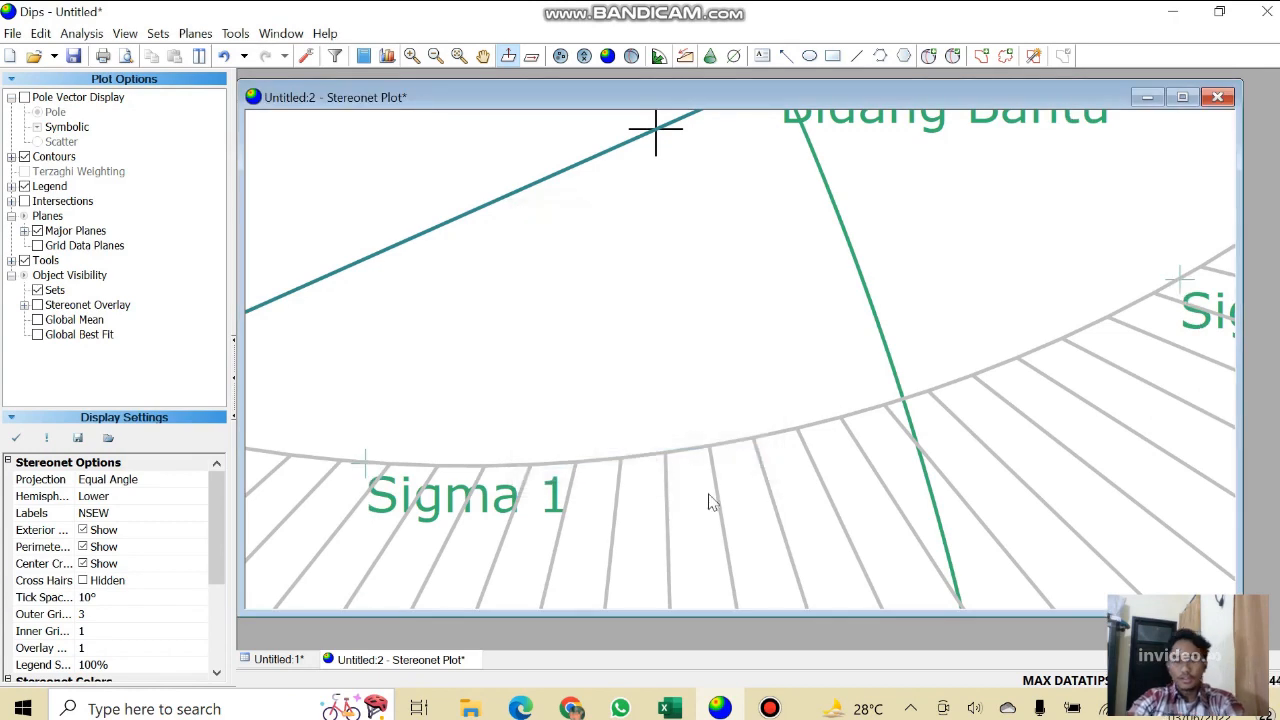
# Delete all drawing tools from the stereonet, removing the trend line and the pitch grid.
pyautogui.scroll(-3, 878, 231)
pyautogui.scroll(-2, 878, 231)
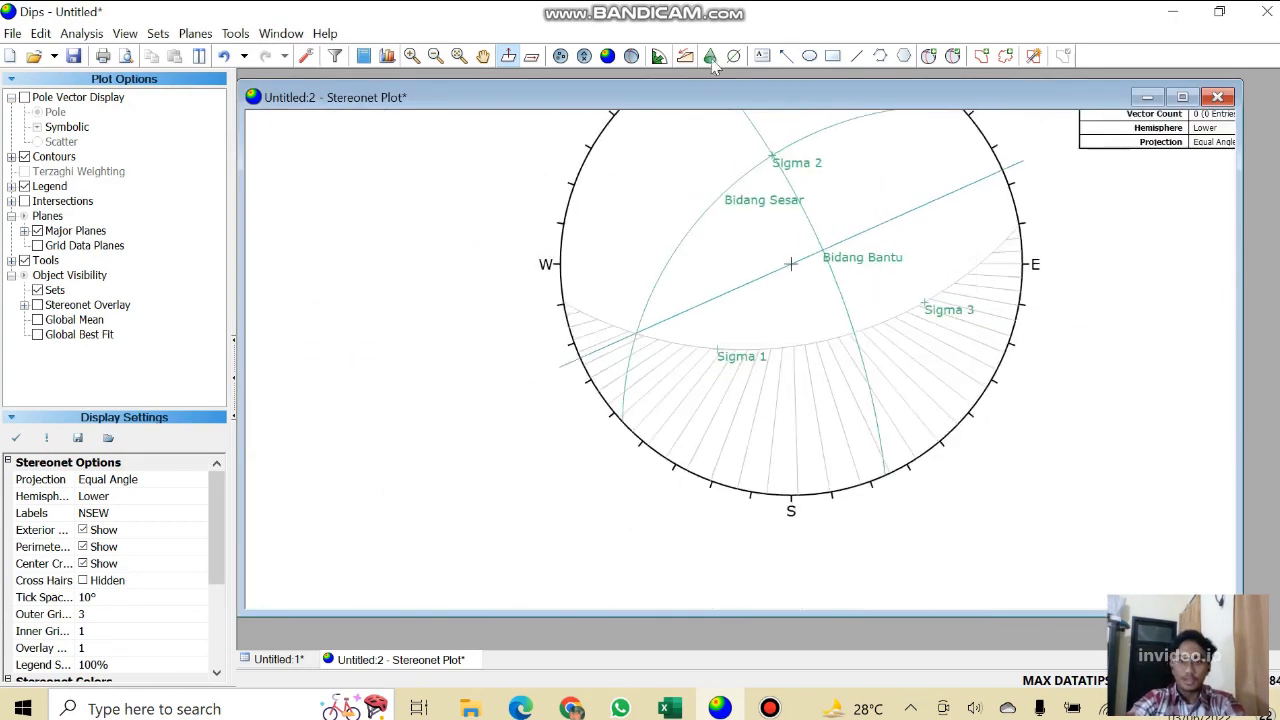
pyautogui.click(483, 55)
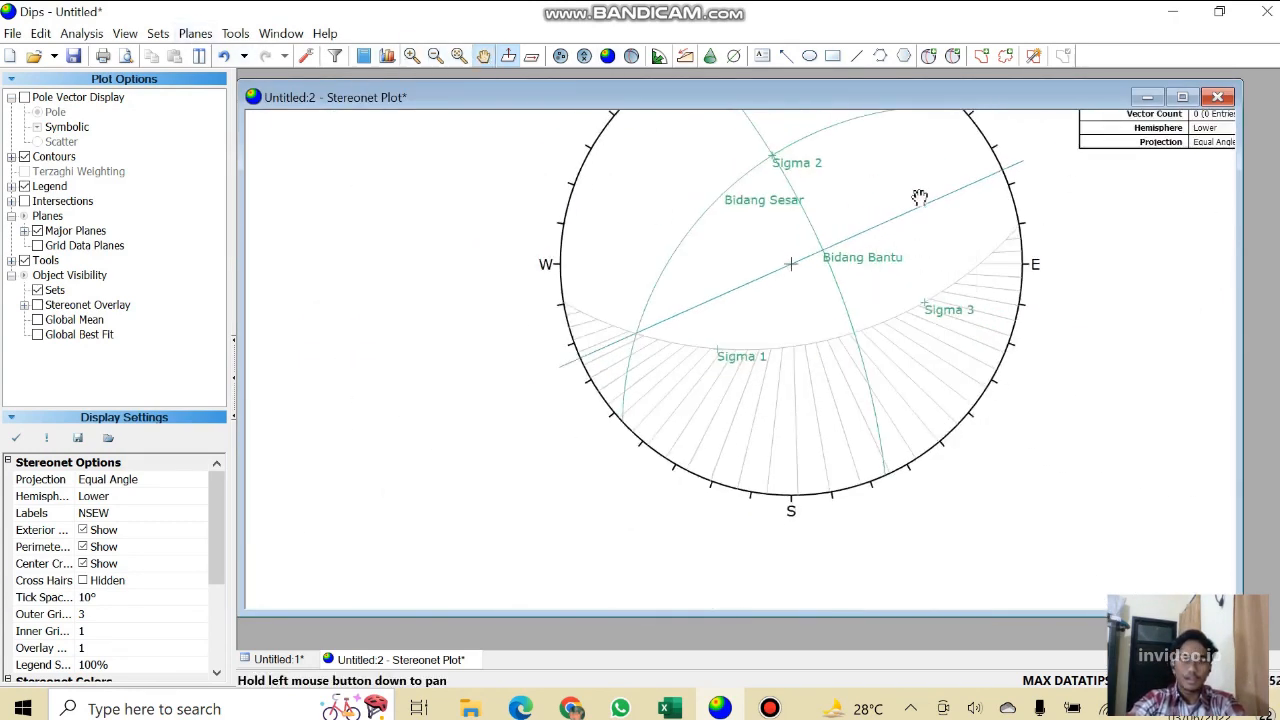
pyautogui.moveTo(887, 221); pyautogui.dragTo(752, 293)
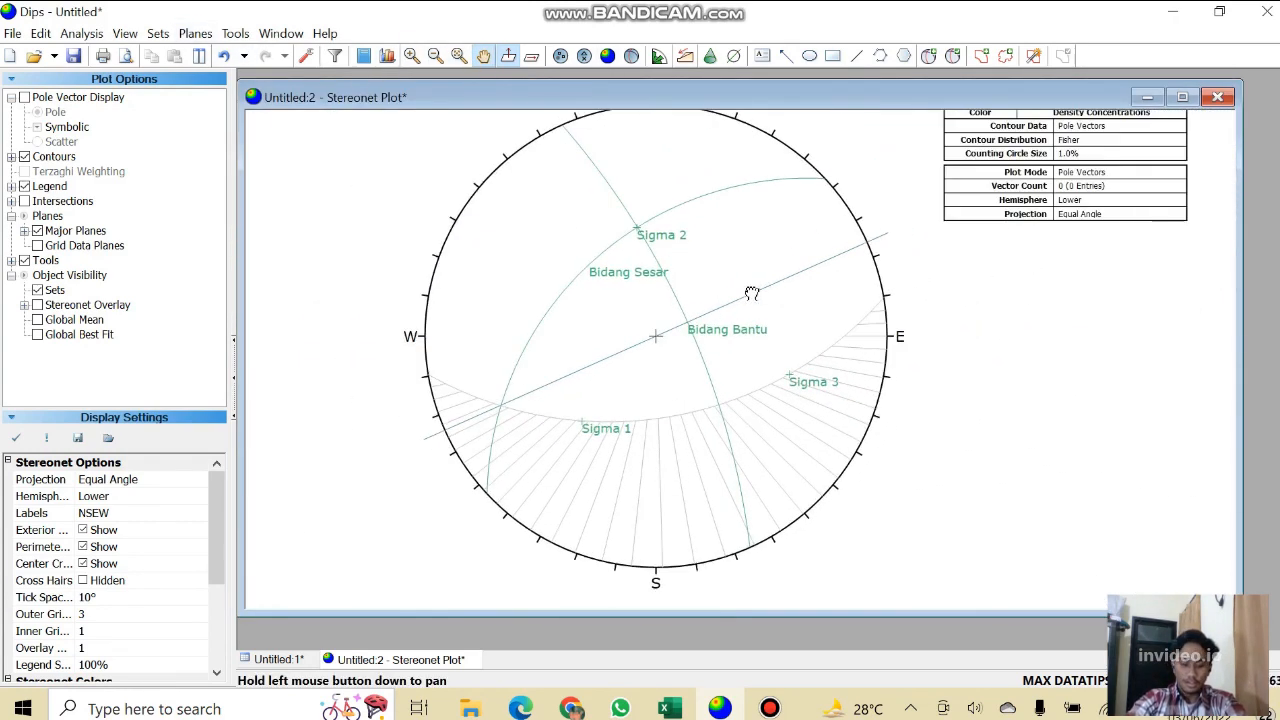
pyautogui.click(281, 33)
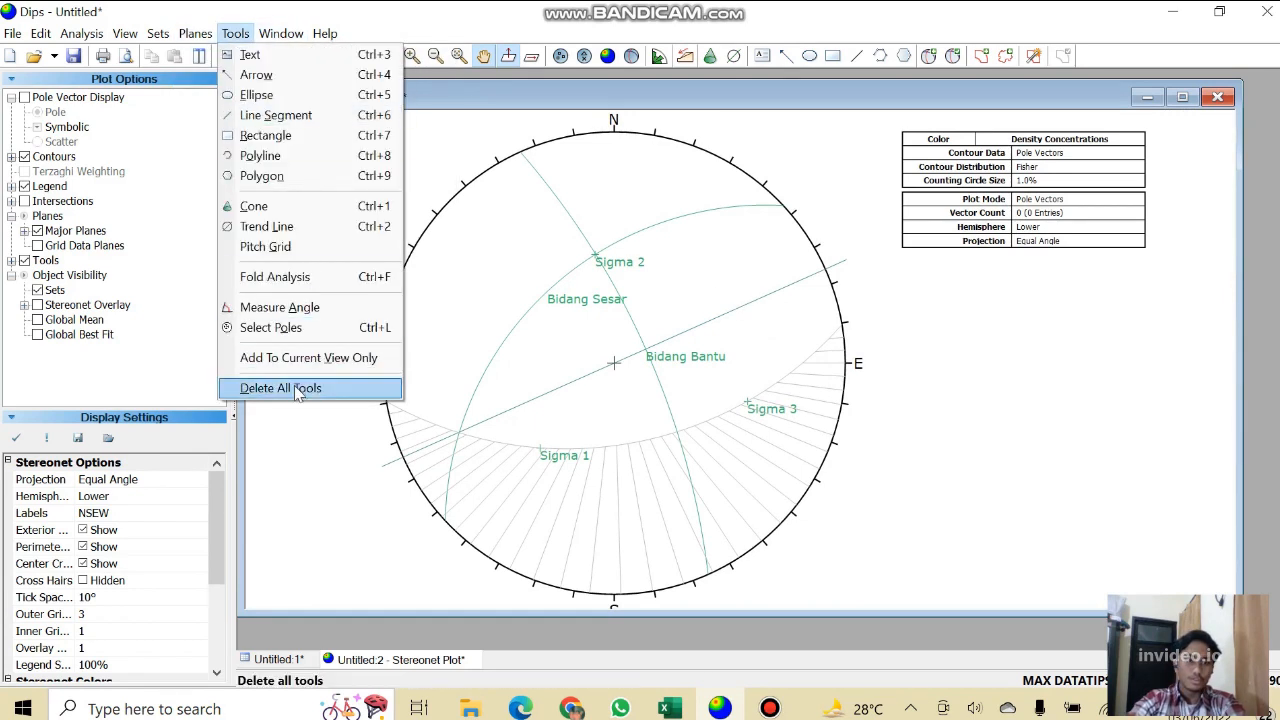
pyautogui.click(300, 388)
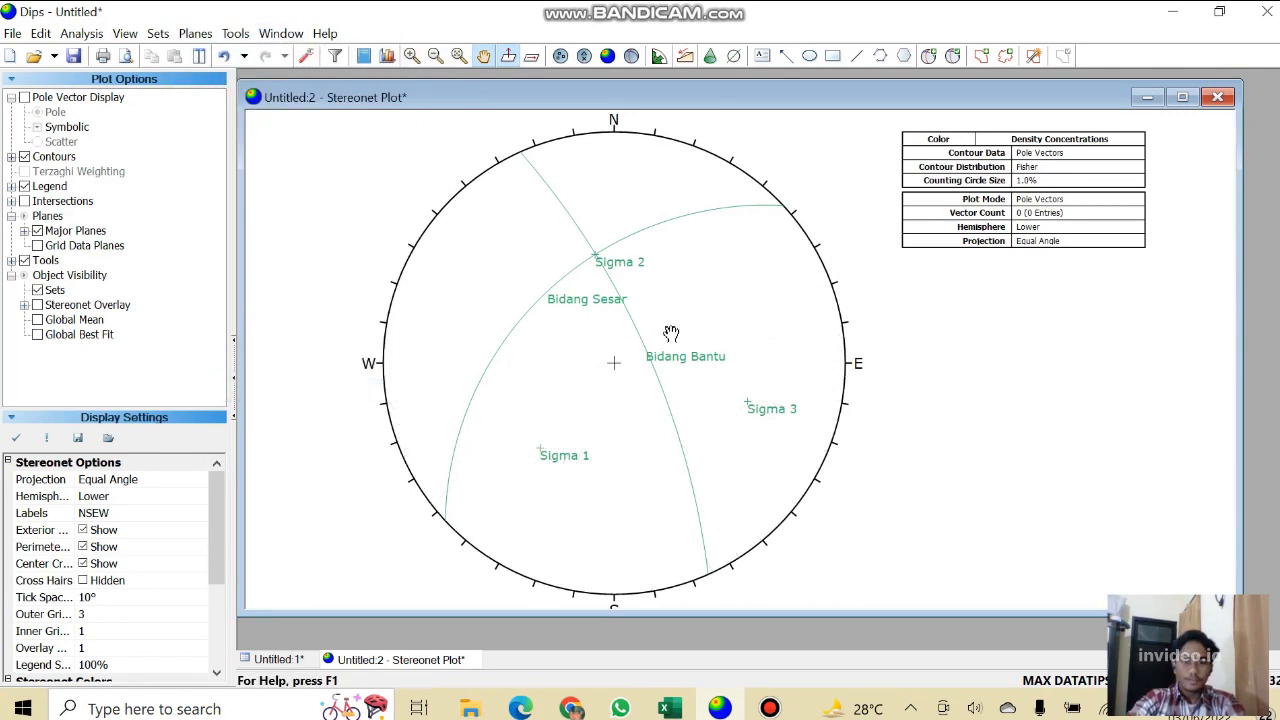
# Colour the Bidang Sesar user plane blue and the Bidang Bantu user plane orange.
pyautogui.click(955, 57)
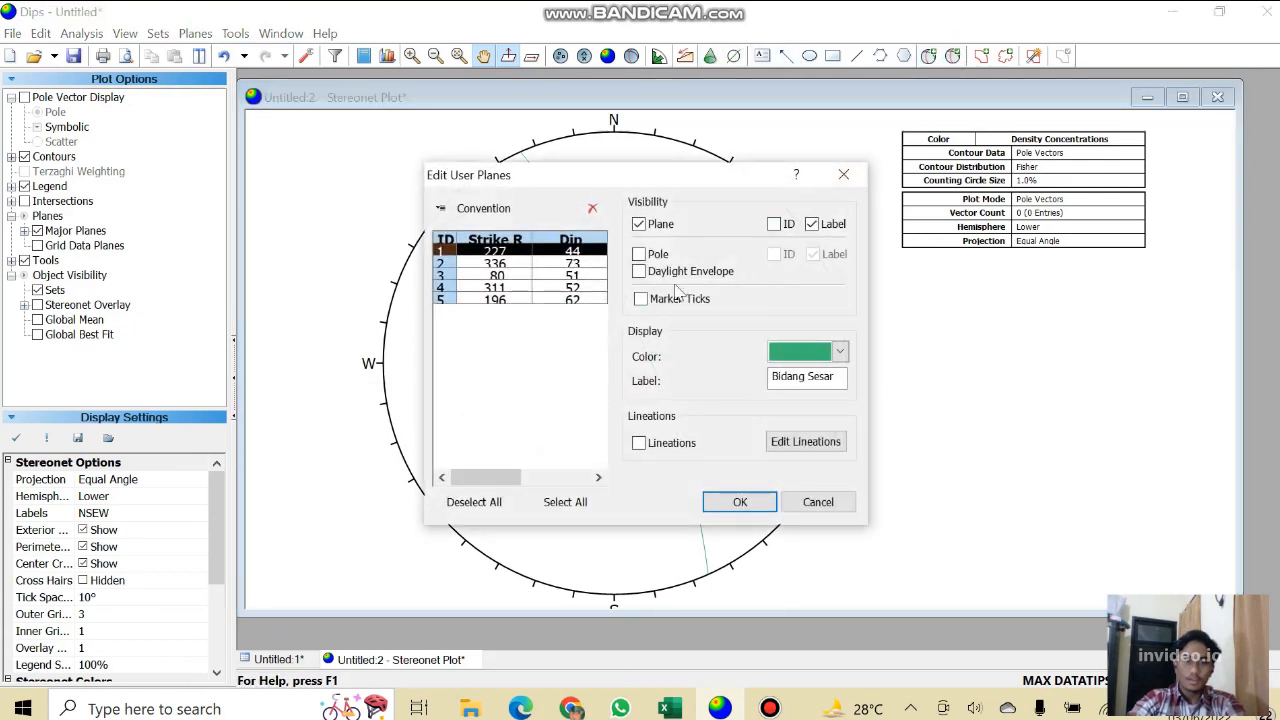
pyautogui.click(818, 359)
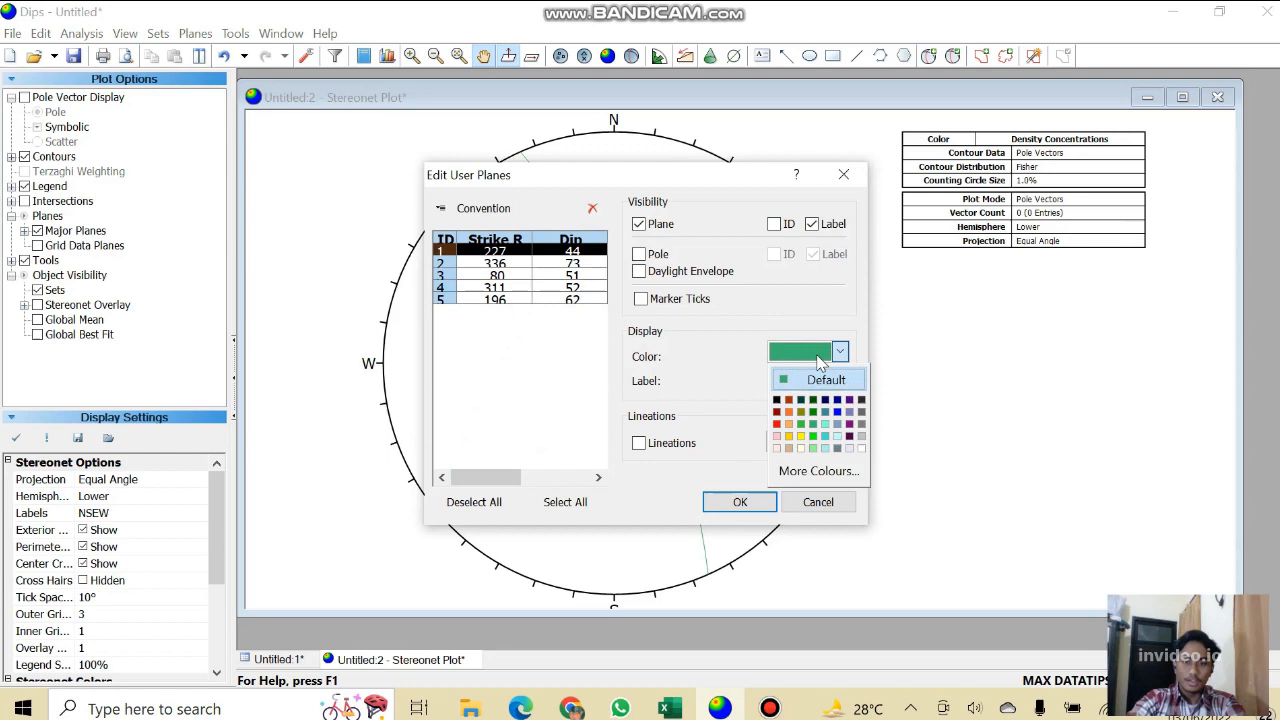
pyautogui.click(840, 414)
pyautogui.click(574, 264)
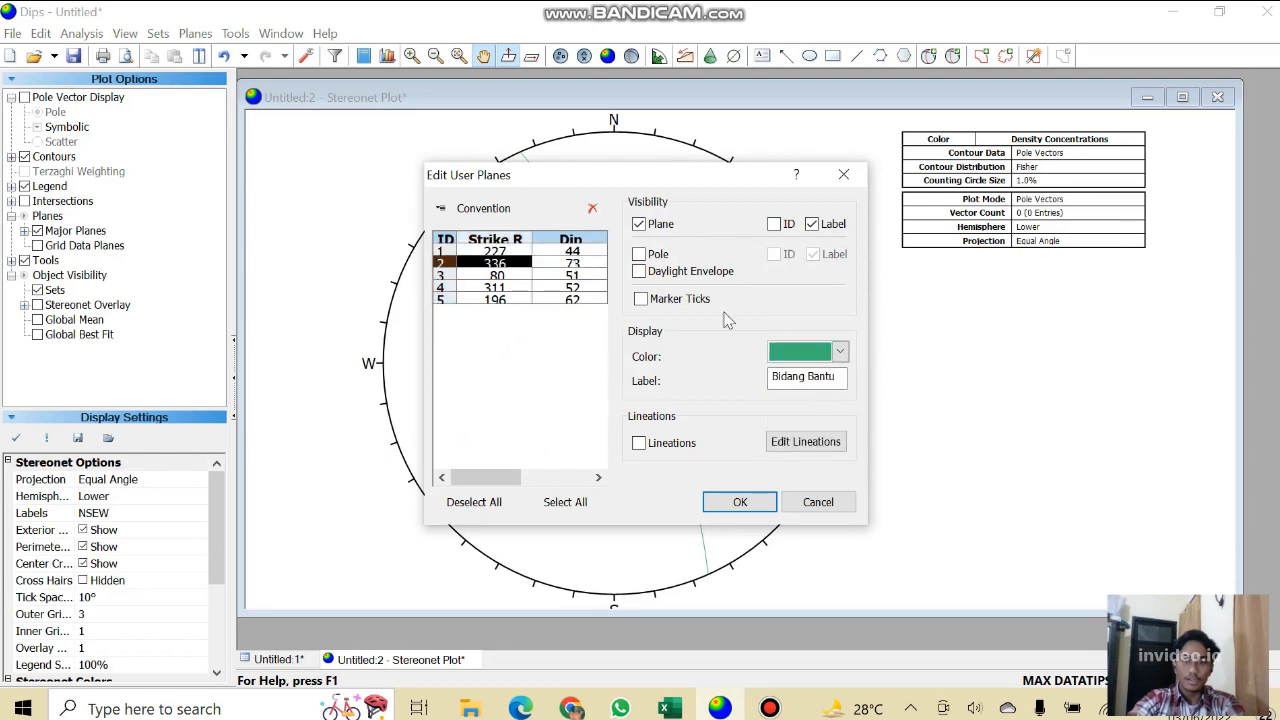
pyautogui.click(790, 354)
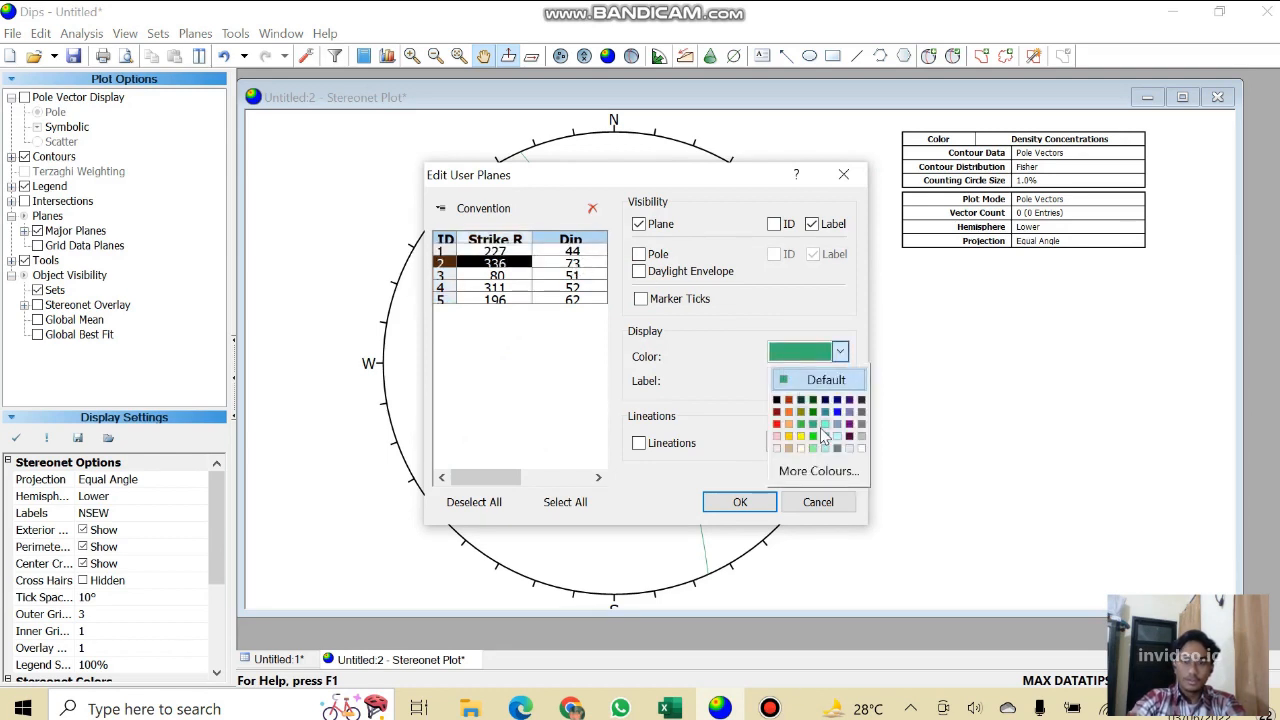
pyautogui.click(788, 423)
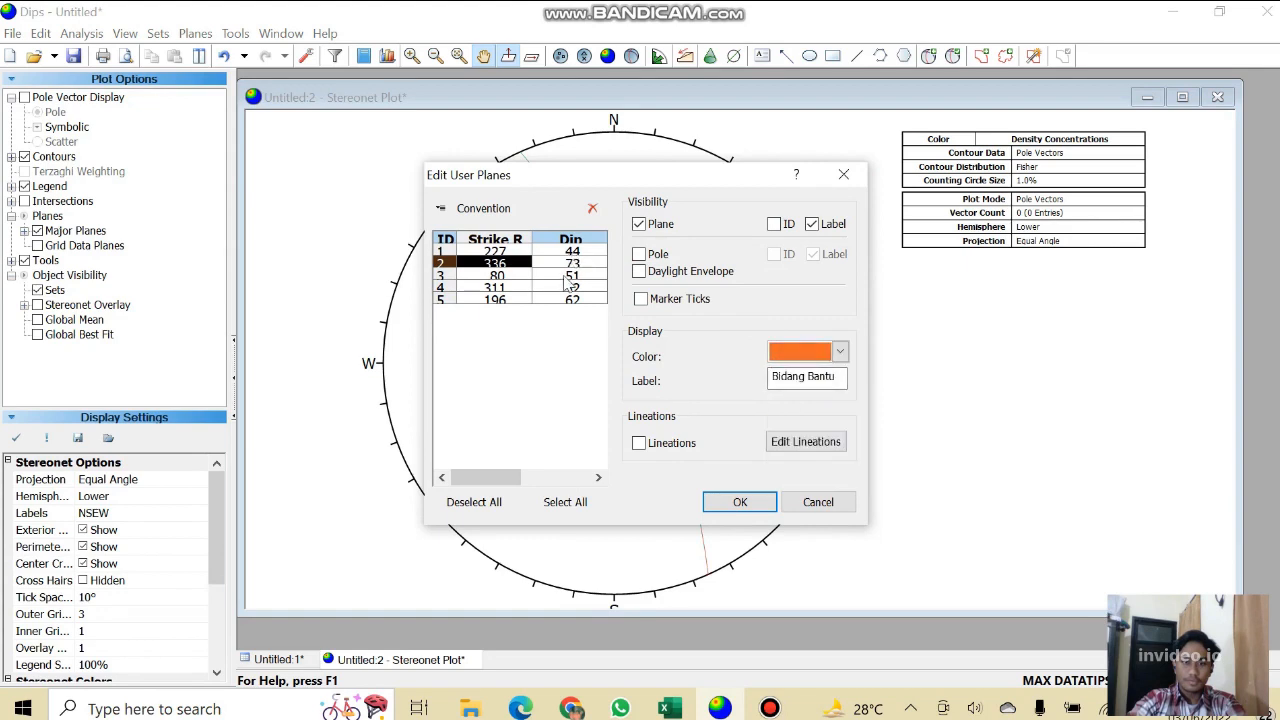
pyautogui.click(560, 276)
pyautogui.click(576, 288)
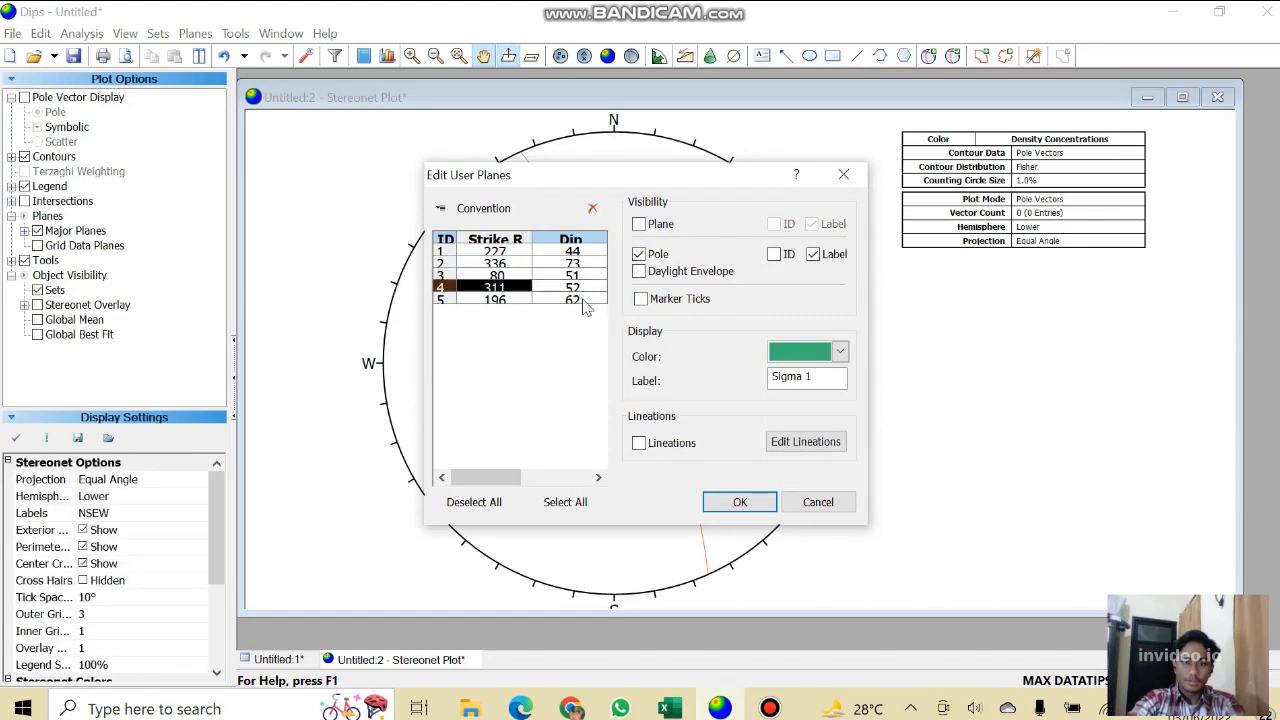
pyautogui.click(580, 300)
pyautogui.click(740, 502)
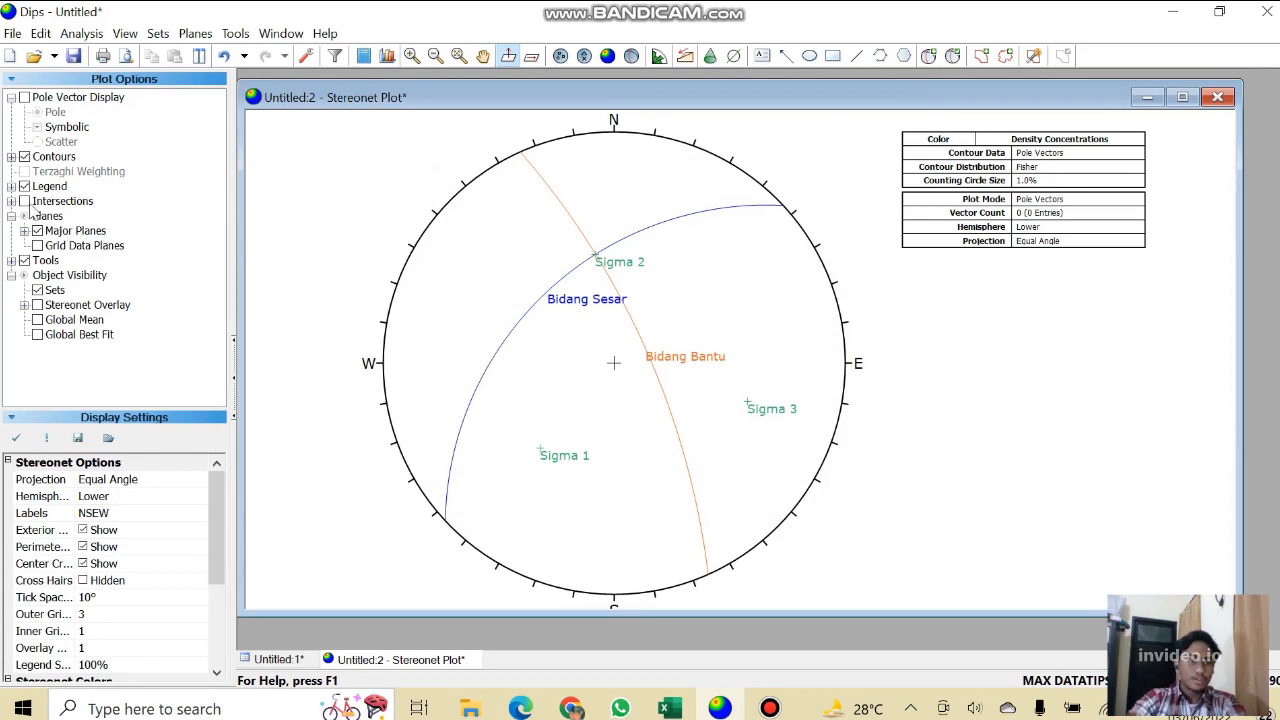
# List the user planes with trend and plunge in the plot legend and overlay an equatorial net on the stereonet.
pyautogui.click(32, 188)
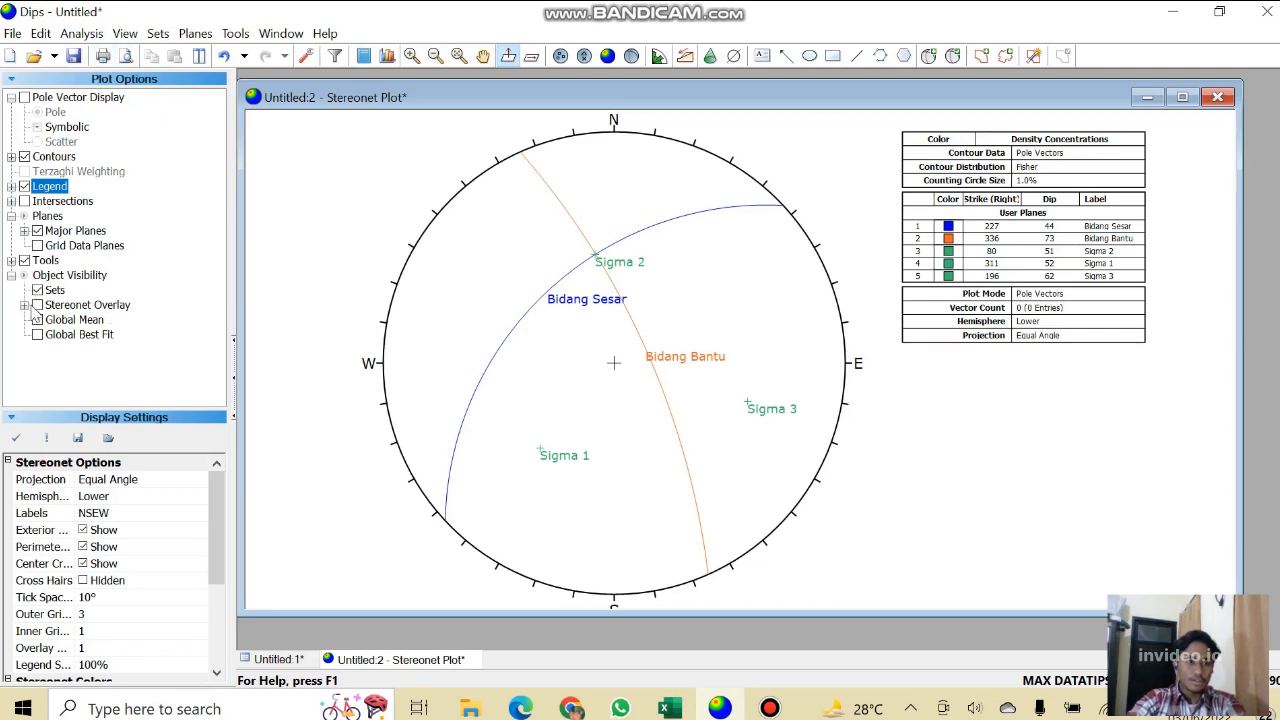
pyautogui.click(37, 305)
pyautogui.click(50, 306)
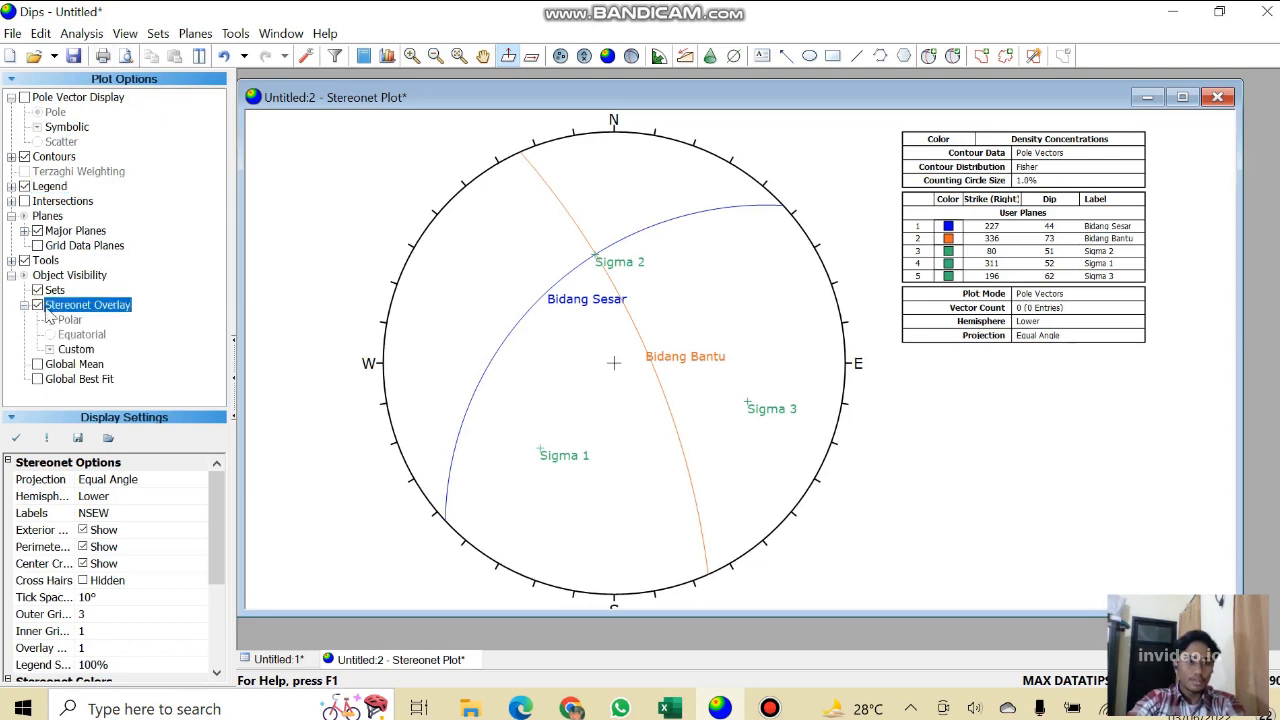
pyautogui.click(57, 335)
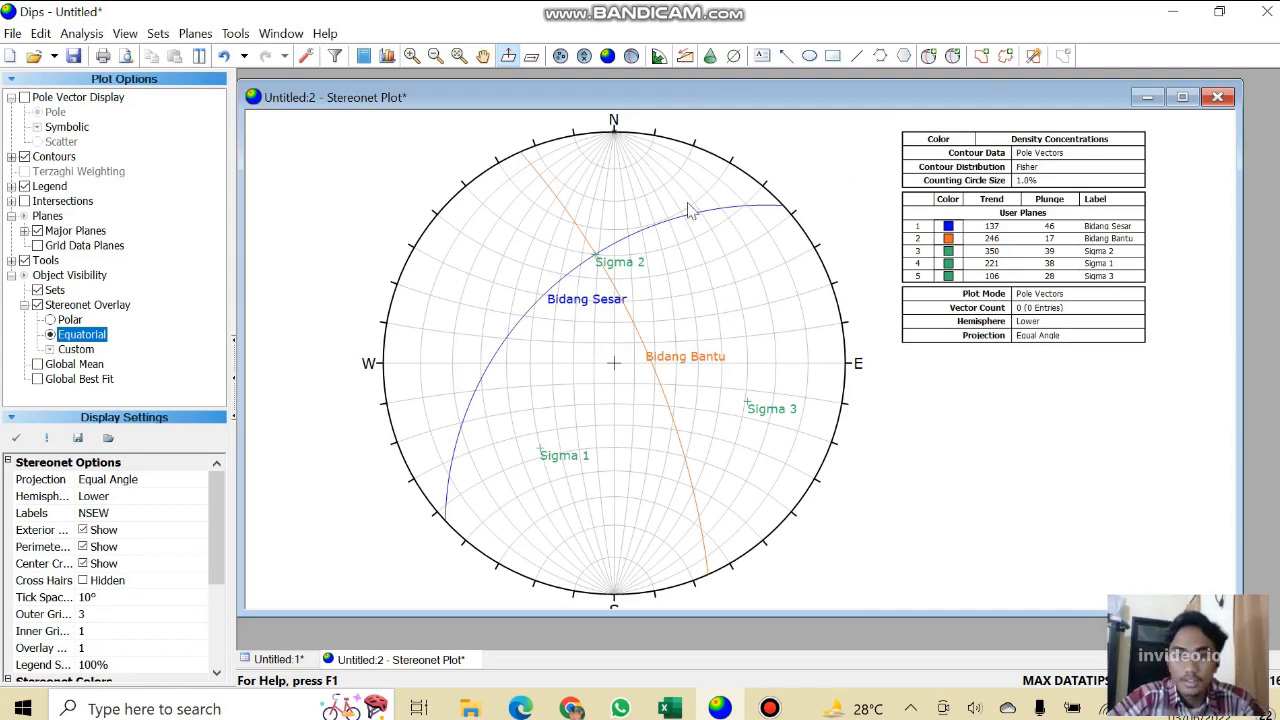
pyautogui.click(12, 35)
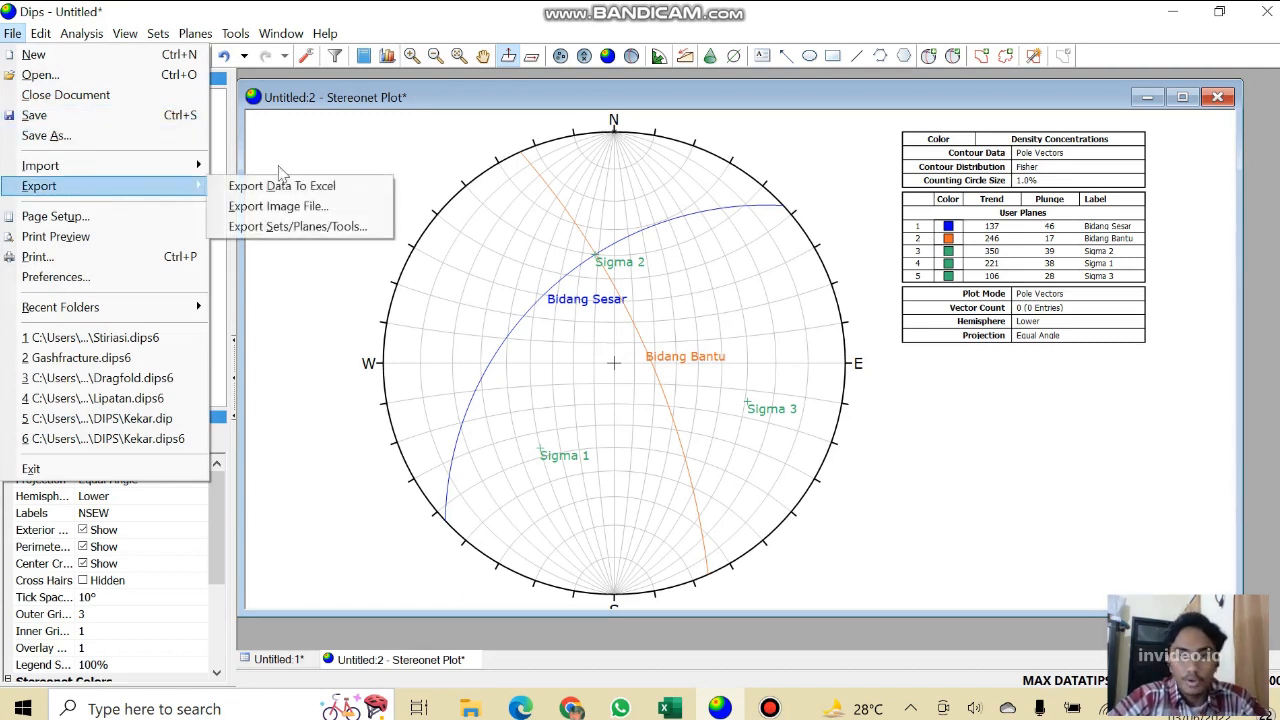
pyautogui.click(868, 162)
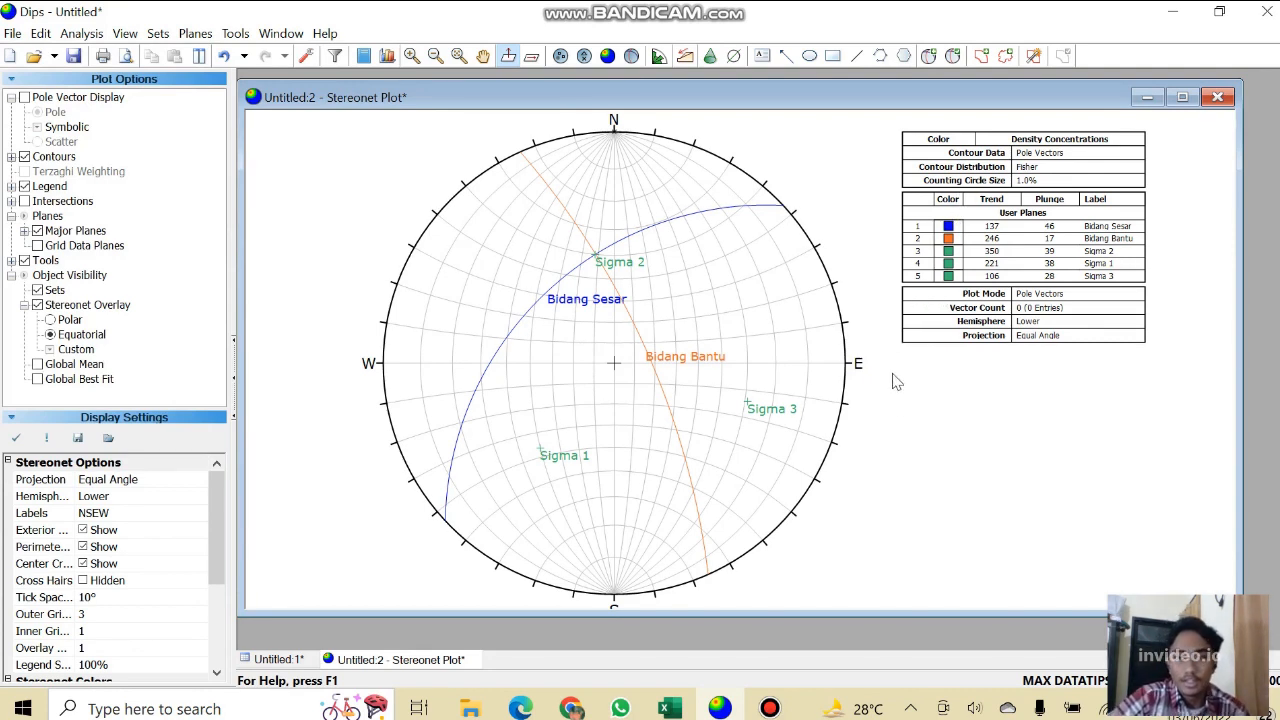
pyautogui.click(769, 706)
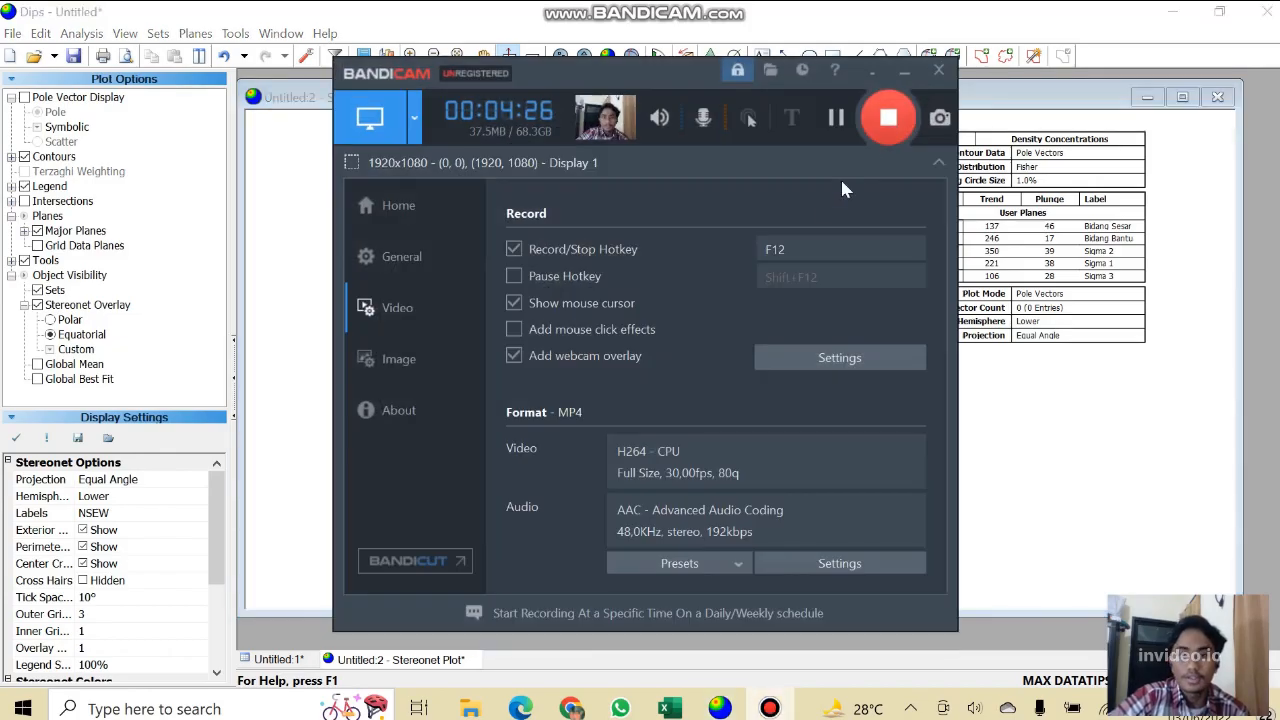